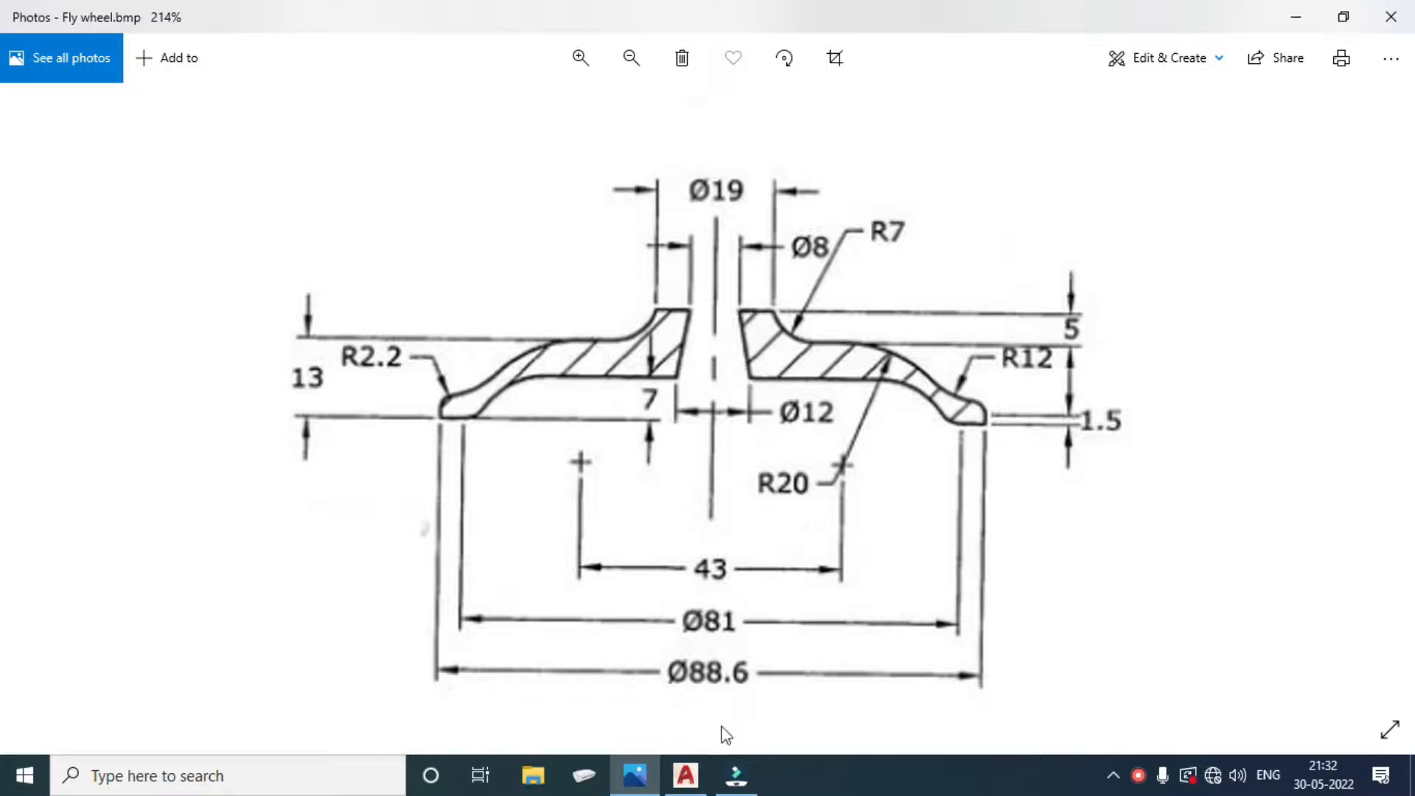
Switch to AutoCAD and draw a vertical centre line 18 units long downward with Ortho turned on.
{"action": "left_click", "coordinate": [693, 776]}
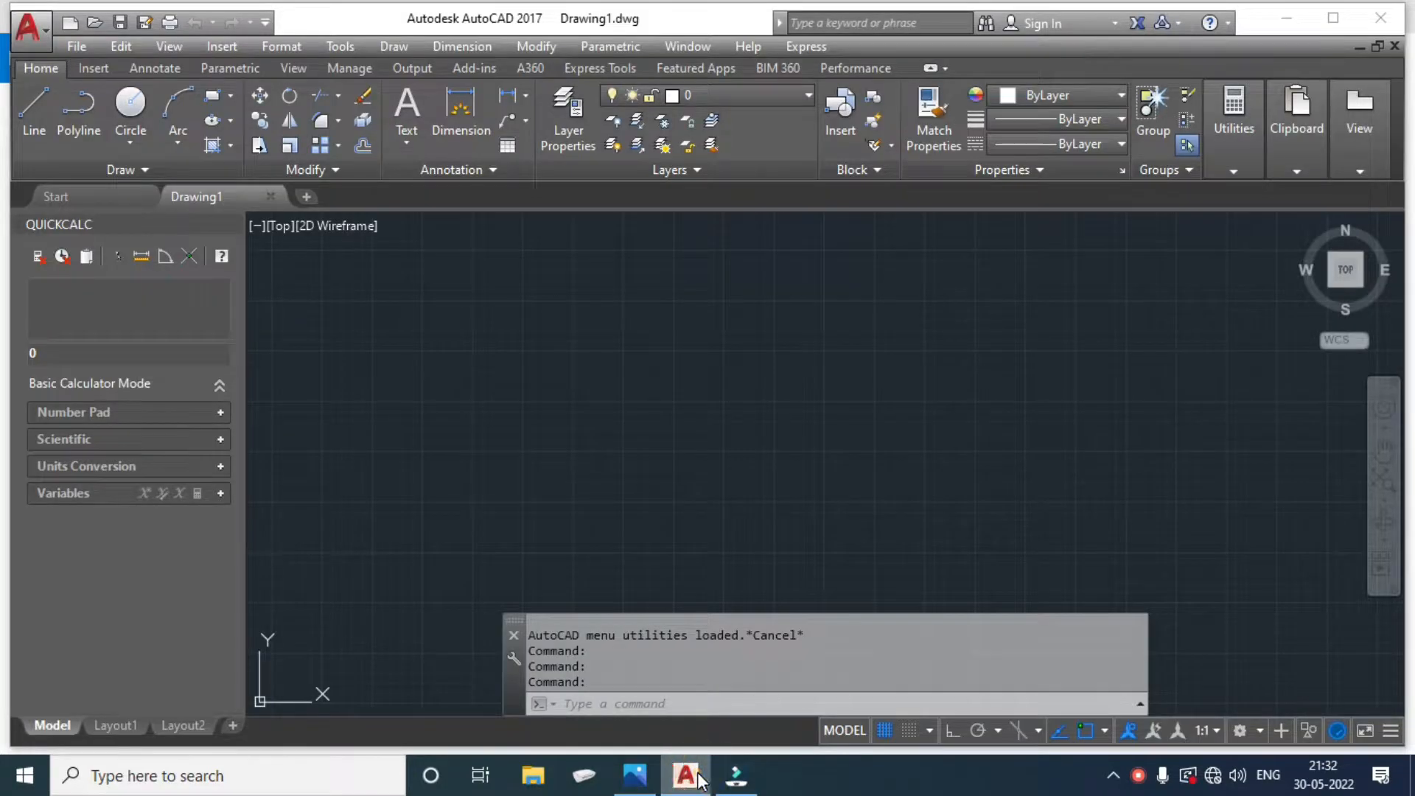
{"action": "type", "text": "l"}
{"action": "key", "text": "Return"}
{"action": "left_click", "coordinate": [728, 285]}
{"action": "key", "text": "F8"}
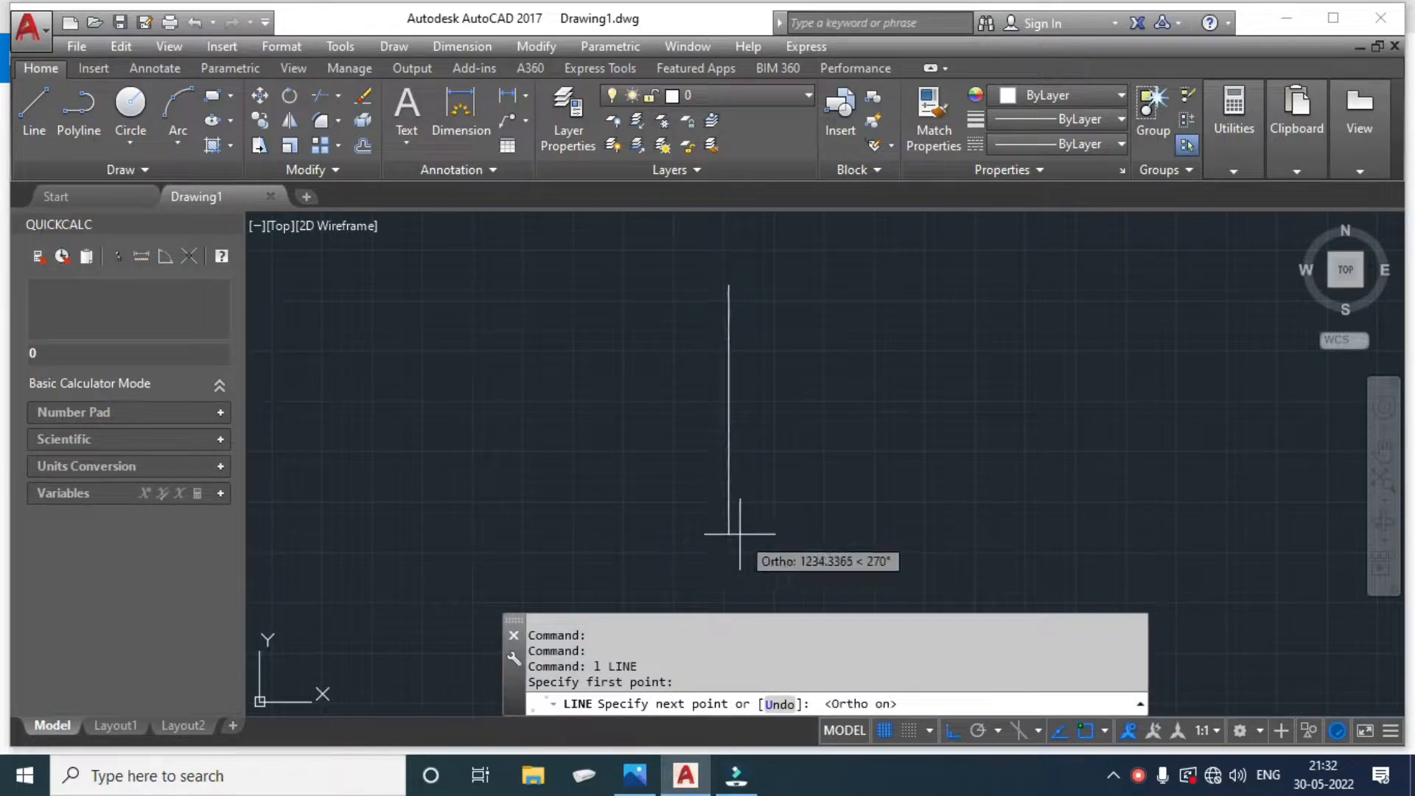
{"action": "type", "text": "18"}
{"action": "key", "text": "Return"}
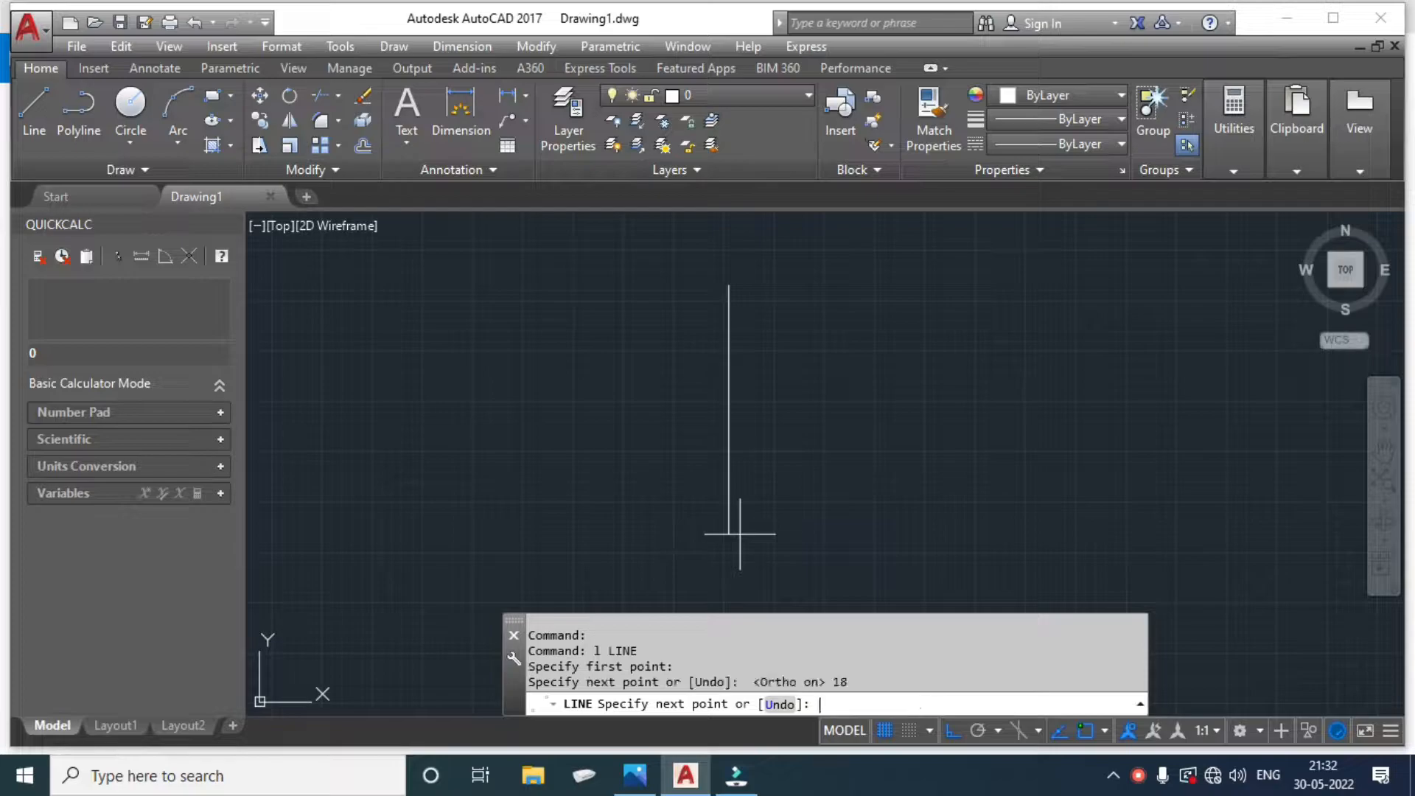
{"action": "key", "text": "Return"}
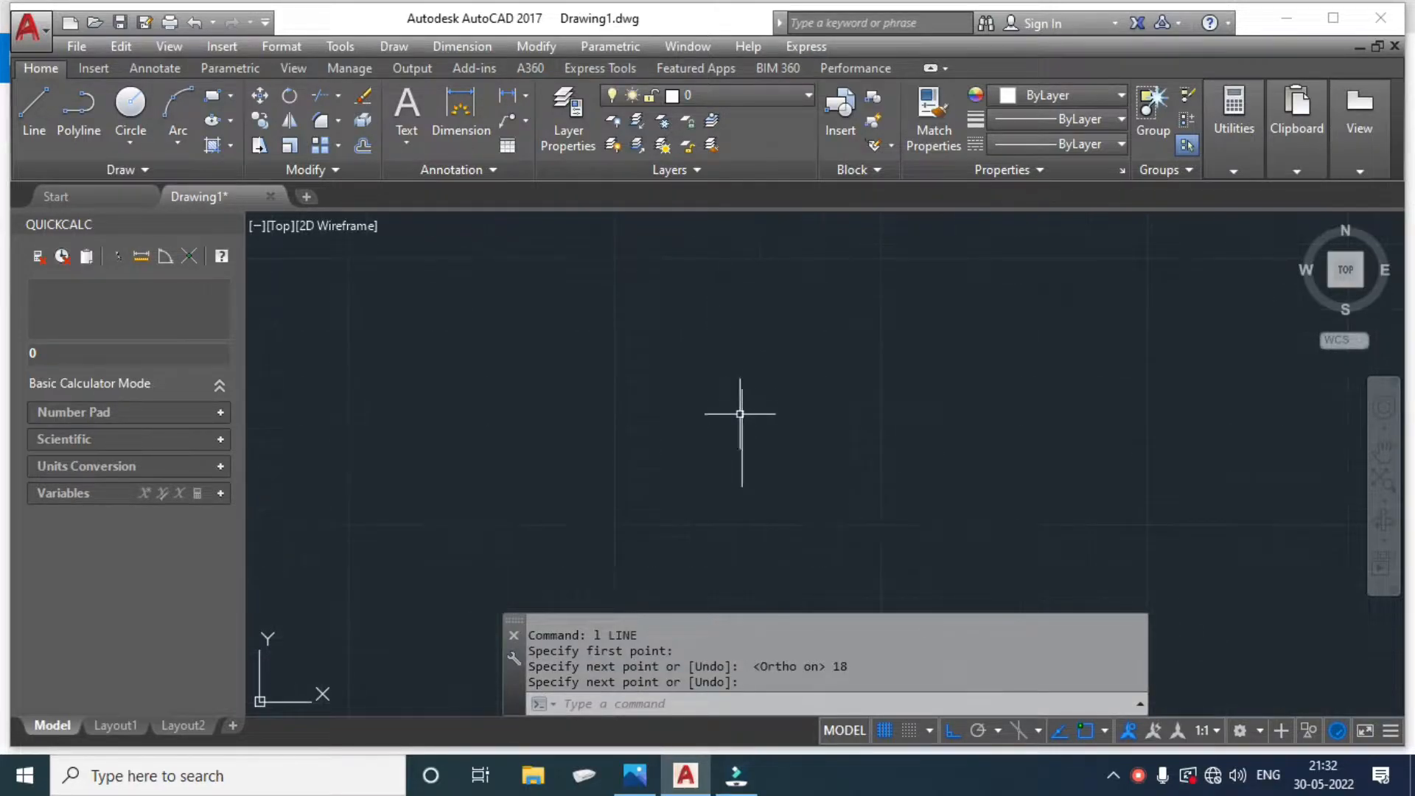
Check the vertical line's length and compare it with the heights in the flywheel reference drawing.
{"action": "scroll", "coordinate": [748, 398], "scroll_direction": "down", "scroll_amount": 4}
{"action": "left_click", "coordinate": [748, 402]}
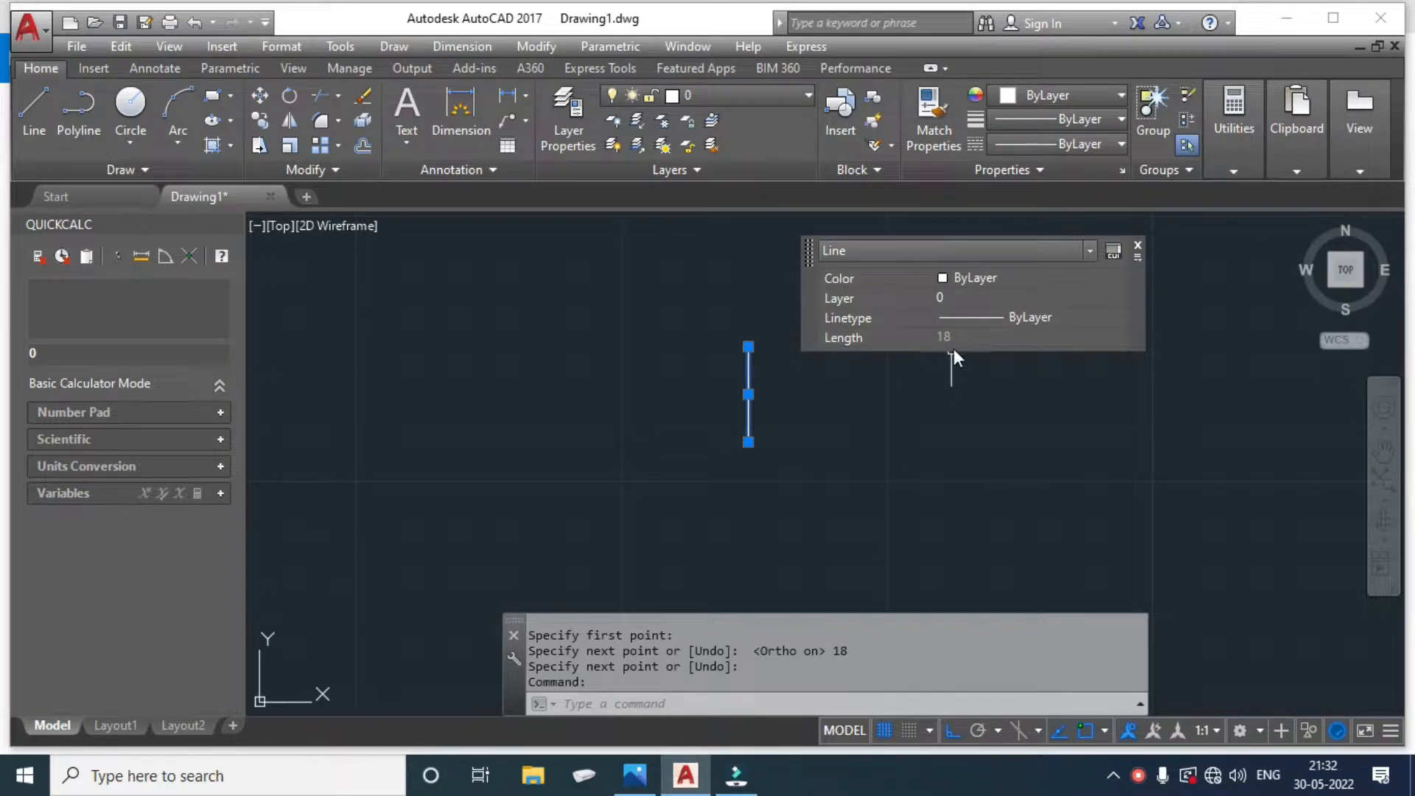
{"action": "mouse_move", "coordinate": [636, 774]}
{"action": "left_click", "coordinate": [673, 645]}
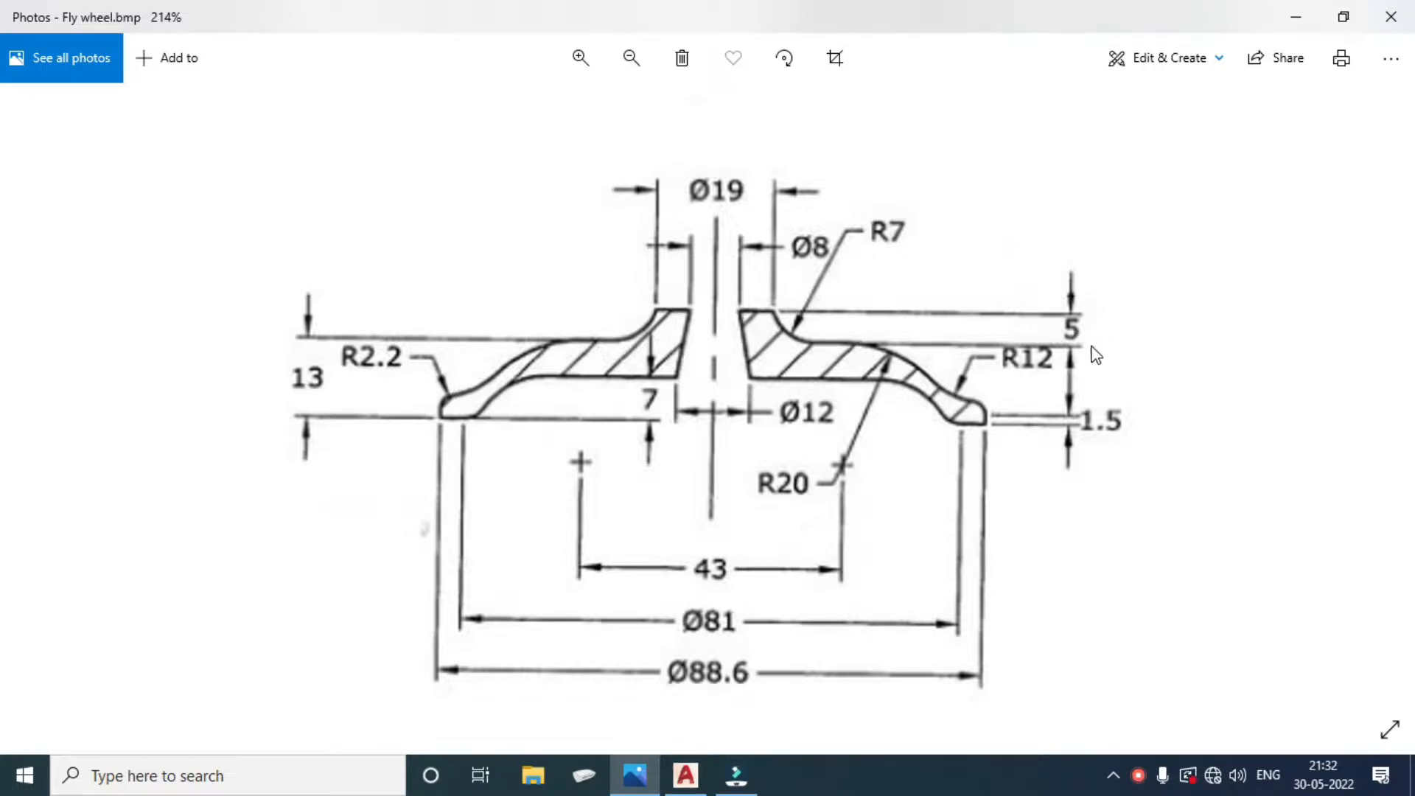
{"action": "left_click", "coordinate": [636, 774]}
{"action": "key", "text": "Escape"}
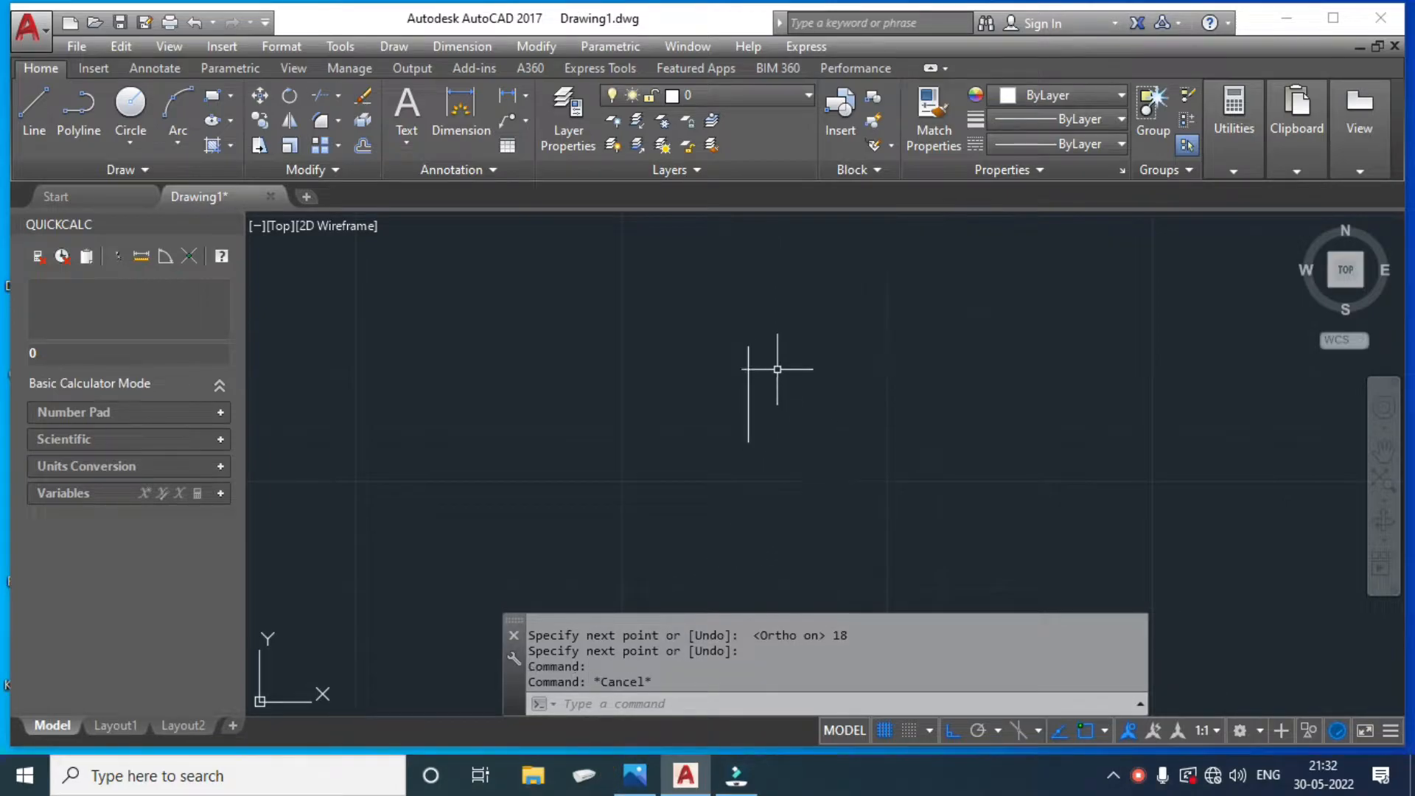
Draw a 4-unit horizontal line to the right from the upper end of the centre line.
{"action": "type", "text": "l"}
{"action": "key", "text": "Return"}
{"action": "left_click", "coordinate": [748, 346]}
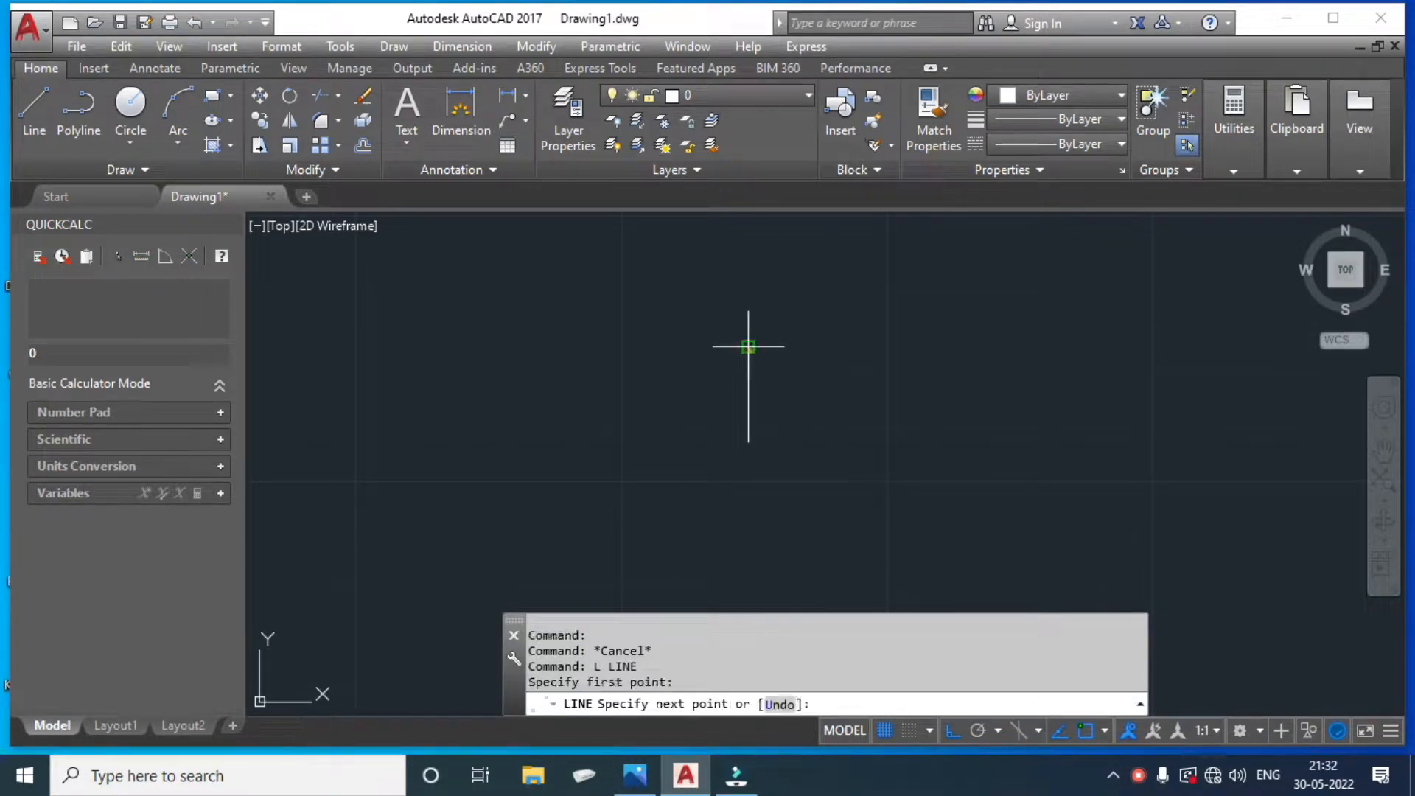
{"action": "type", "text": "4"}
{"action": "key", "text": "Return"}
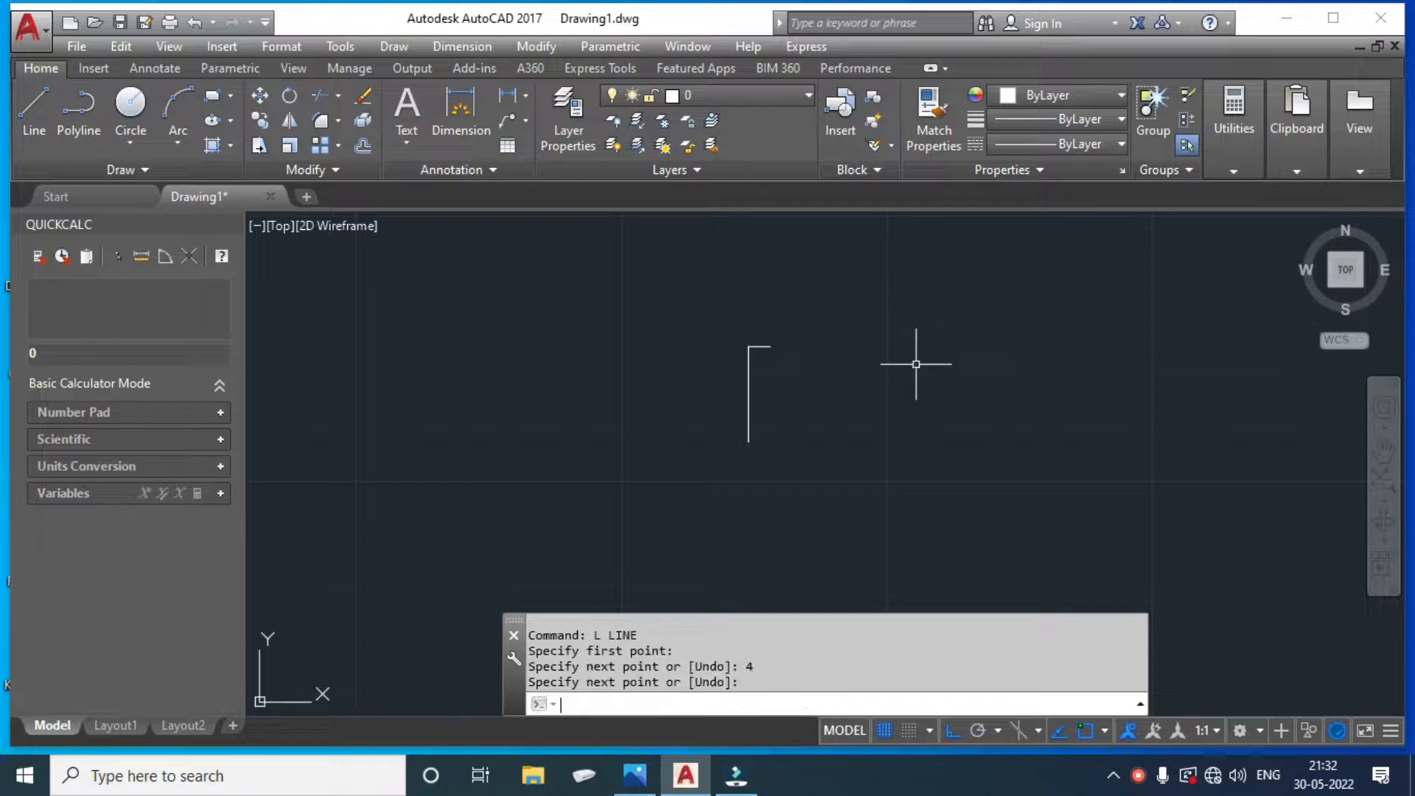
{"action": "key", "text": "Return"}
Check the short upper line's length and consult the bore dimensions in the flywheel reference drawing.
{"action": "scroll", "coordinate": [725, 340], "scroll_direction": "up", "scroll_amount": 6}
{"action": "left_click", "coordinate": [908, 407]}
{"action": "left_click", "coordinate": [874, 299]}
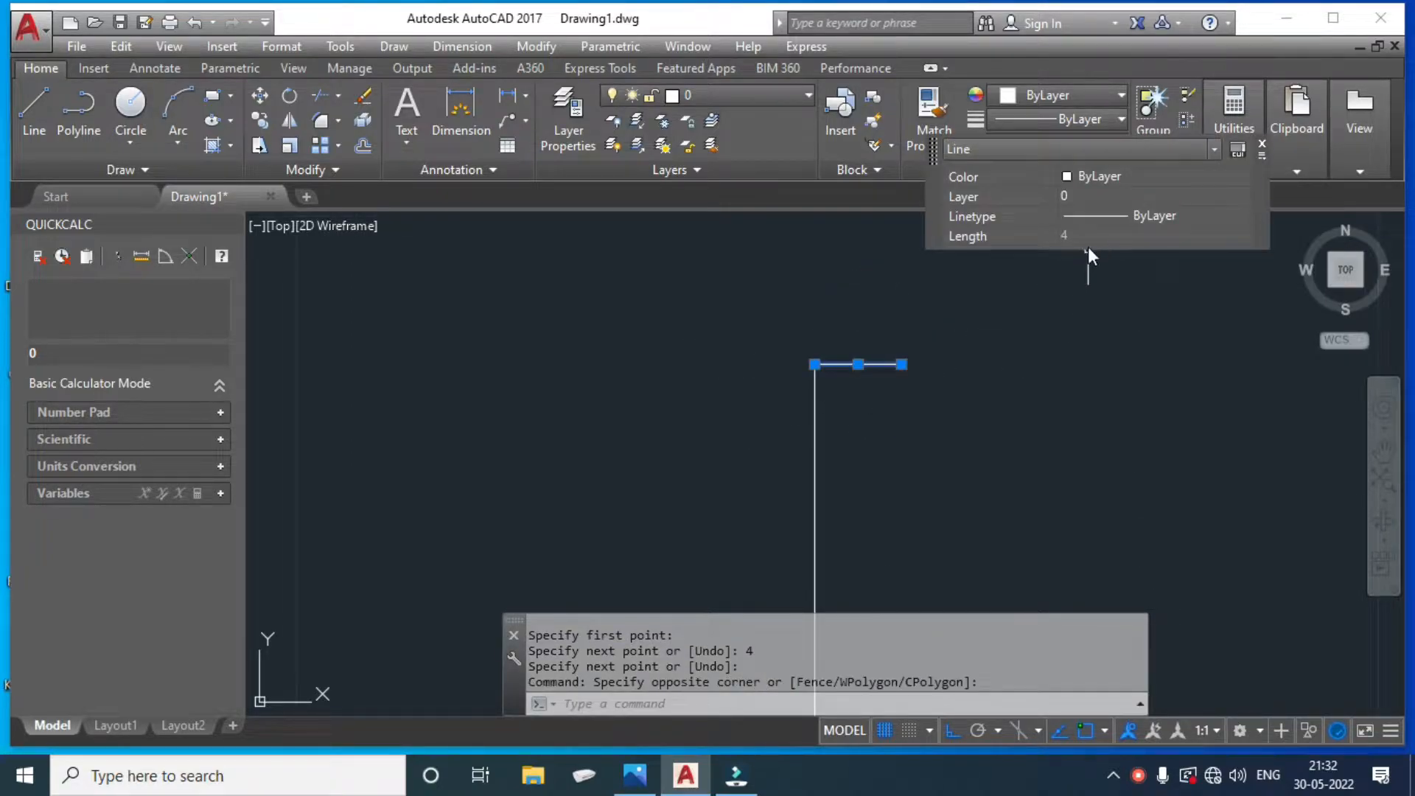
{"action": "key", "text": "Escape"}
{"action": "key", "text": "Escape"}
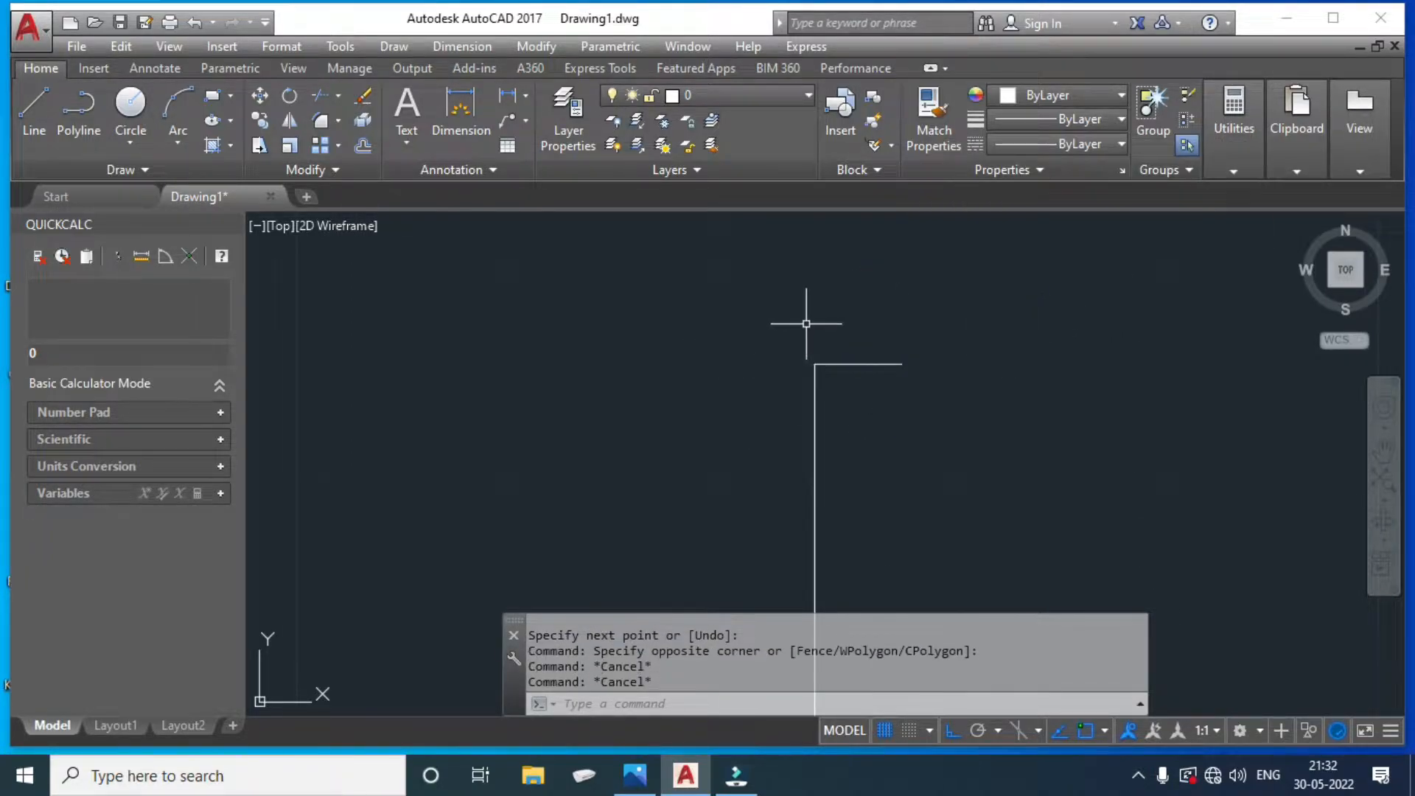
{"action": "scroll", "coordinate": [807, 318], "scroll_direction": "down", "scroll_amount": 2}
{"action": "key", "text": "alt+Tab"}
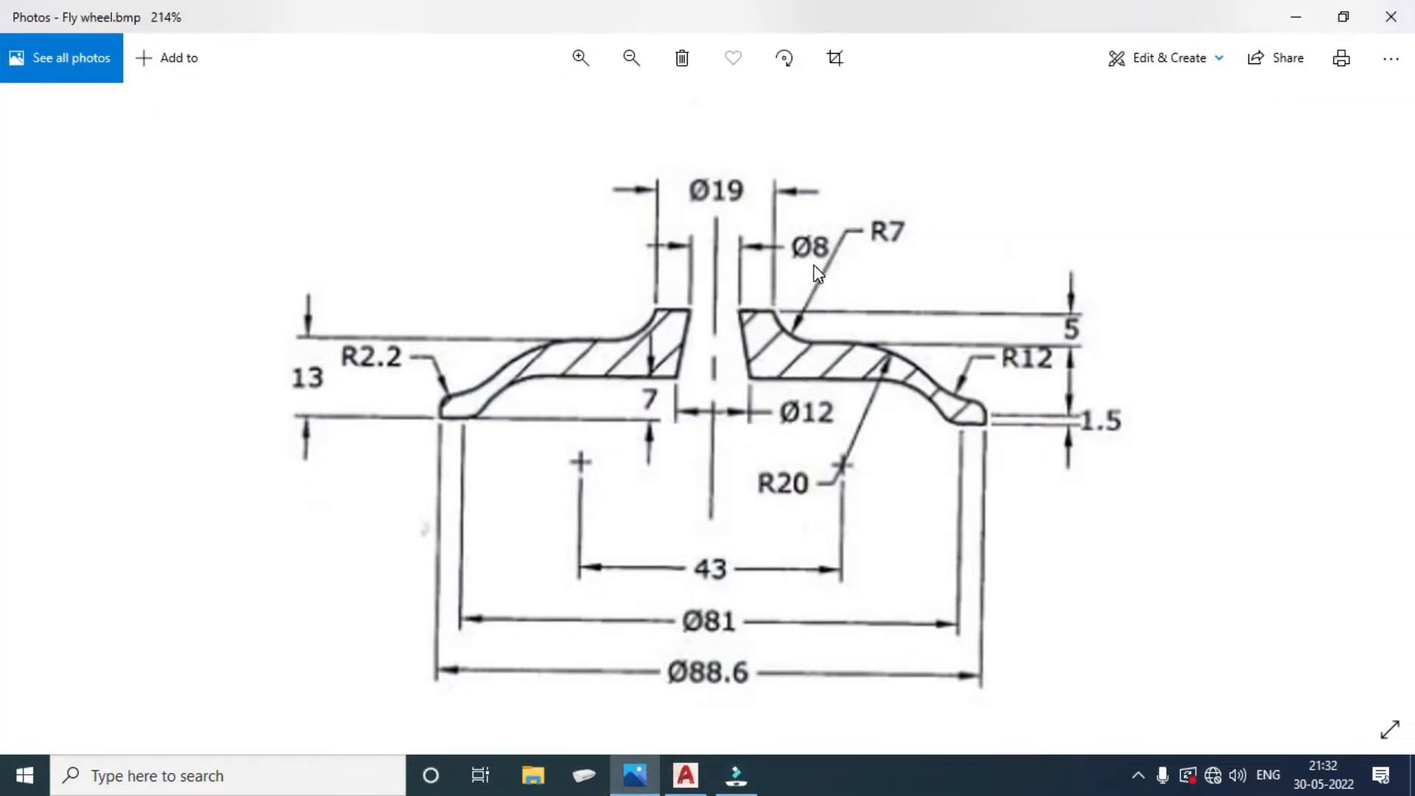
{"action": "left_click", "coordinate": [642, 777]}
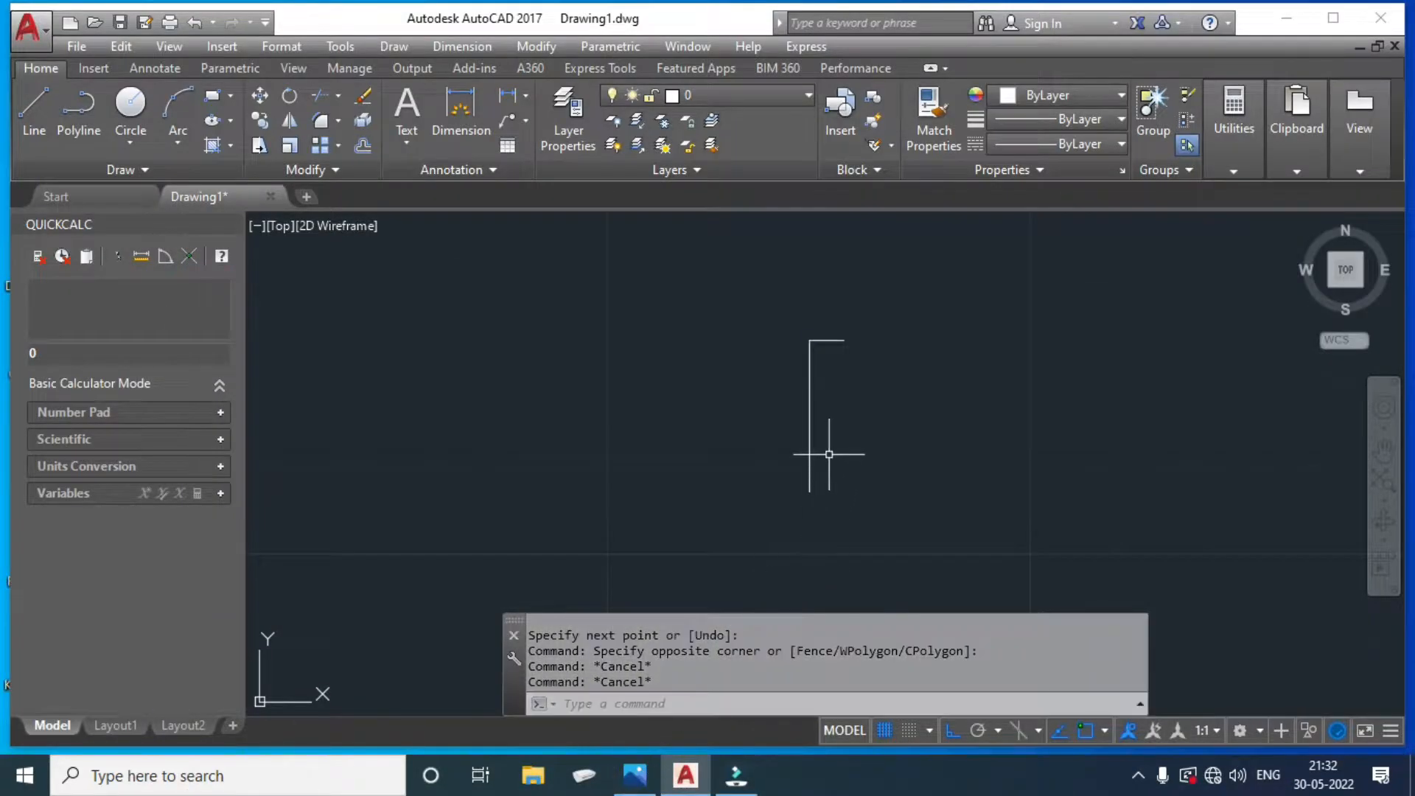
Draw an 11-unit vertical line downward from the right end of the short upper line and check its length.
{"action": "type", "text": "l"}
{"action": "key", "text": "Return"}
{"action": "left_click", "coordinate": [844, 340]}
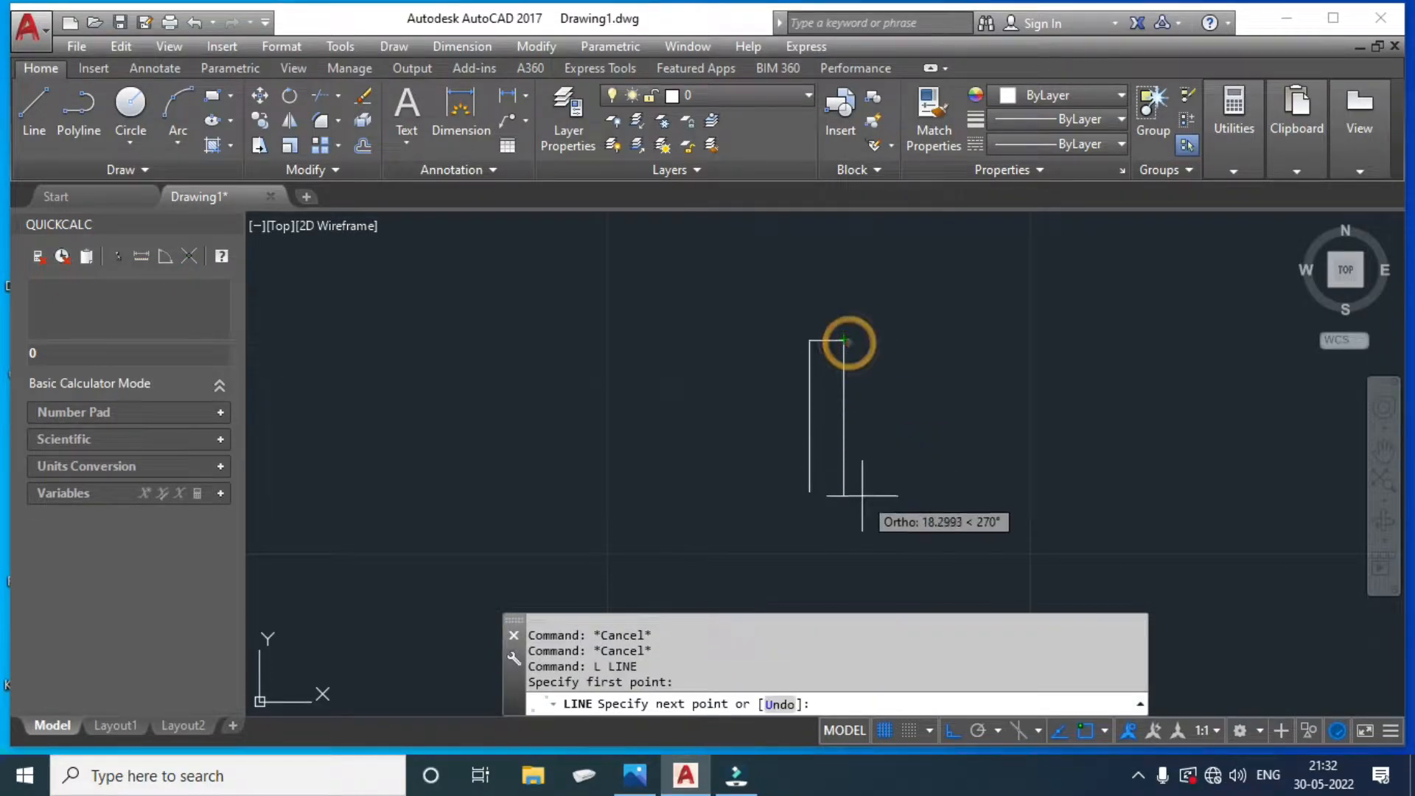
{"action": "type", "text": "11"}
{"action": "key", "text": "Return"}
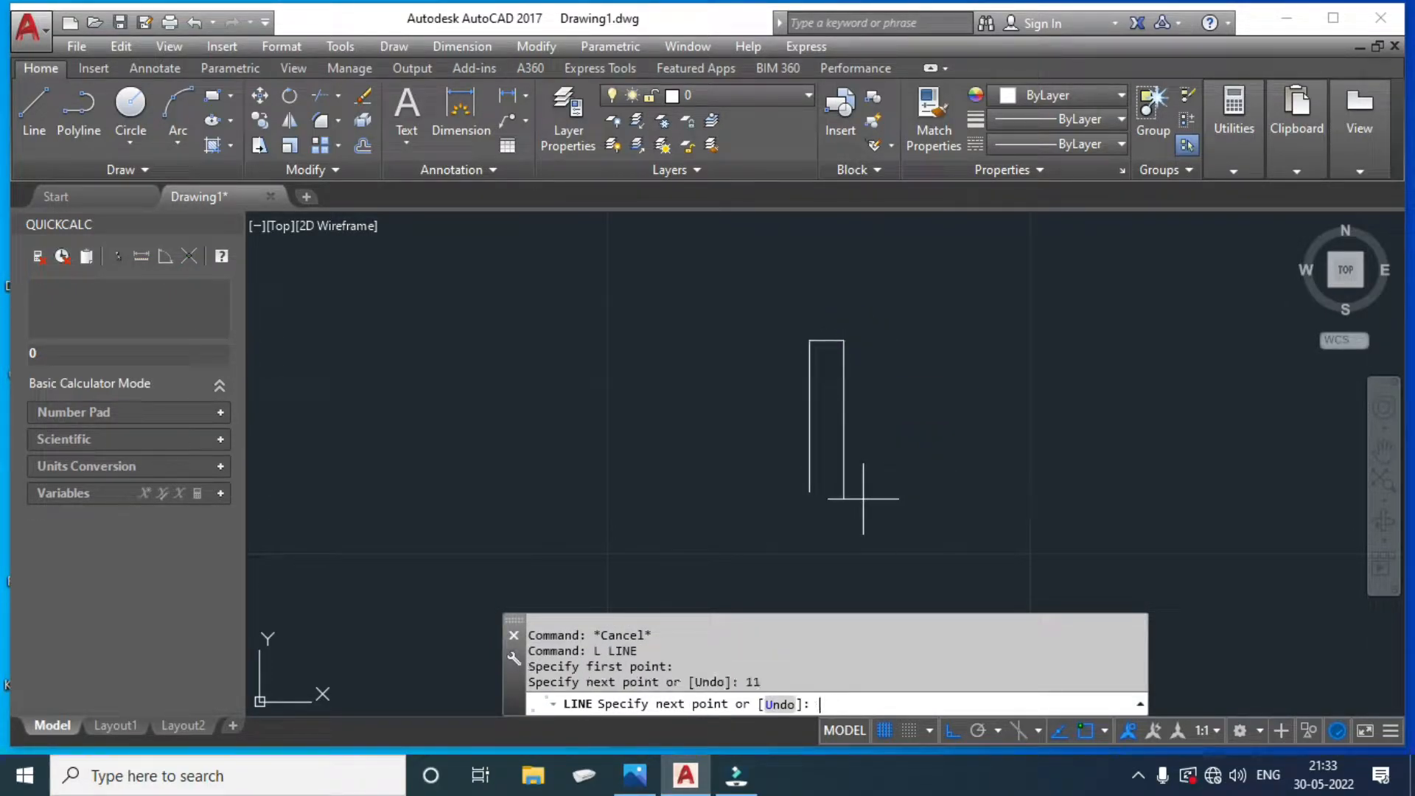
{"action": "key", "text": "Return"}
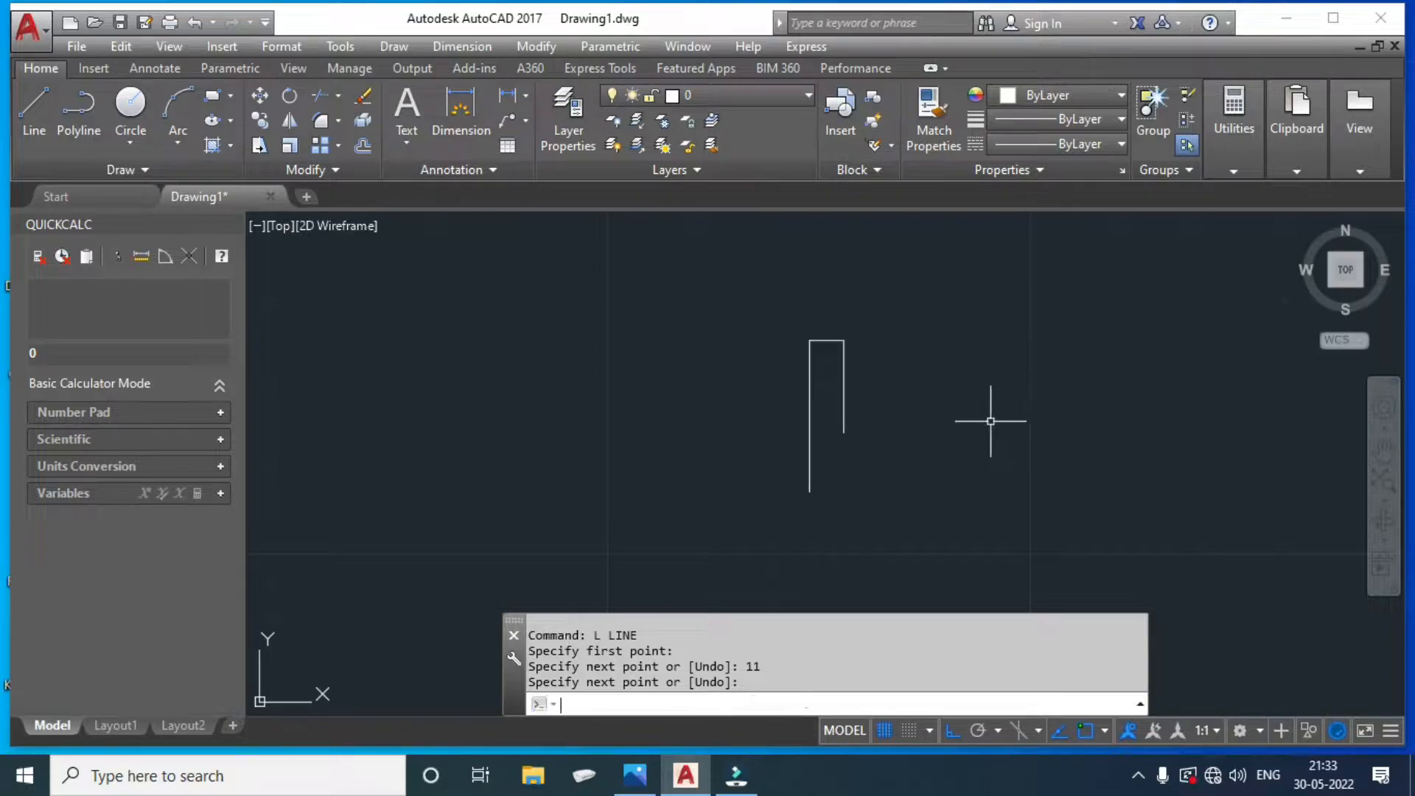
{"action": "left_click", "coordinate": [842, 395]}
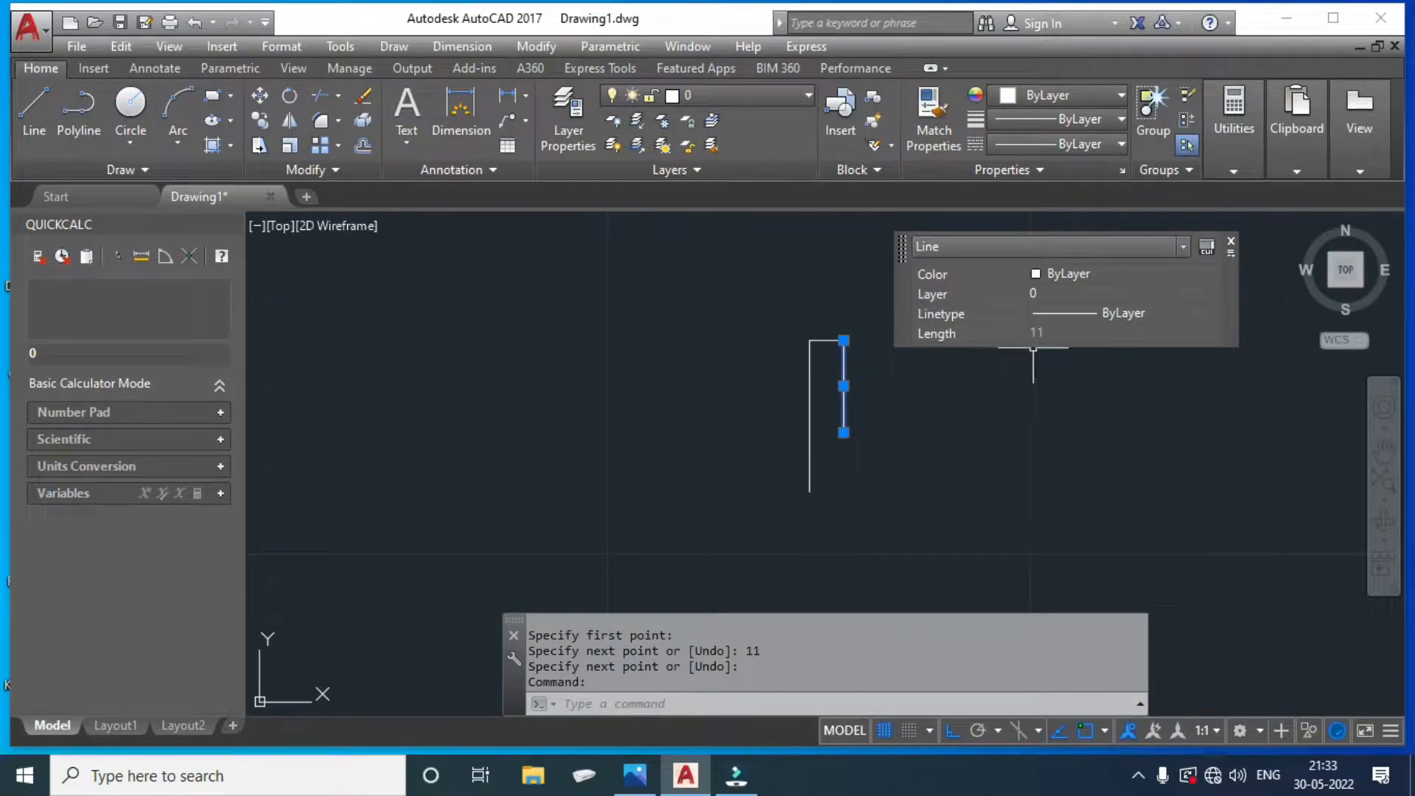
{"action": "key", "text": "Escape"}
{"action": "key", "text": "Escape"}
{"action": "type", "text": "L LINE"}
{"action": "key", "text": "Return"}
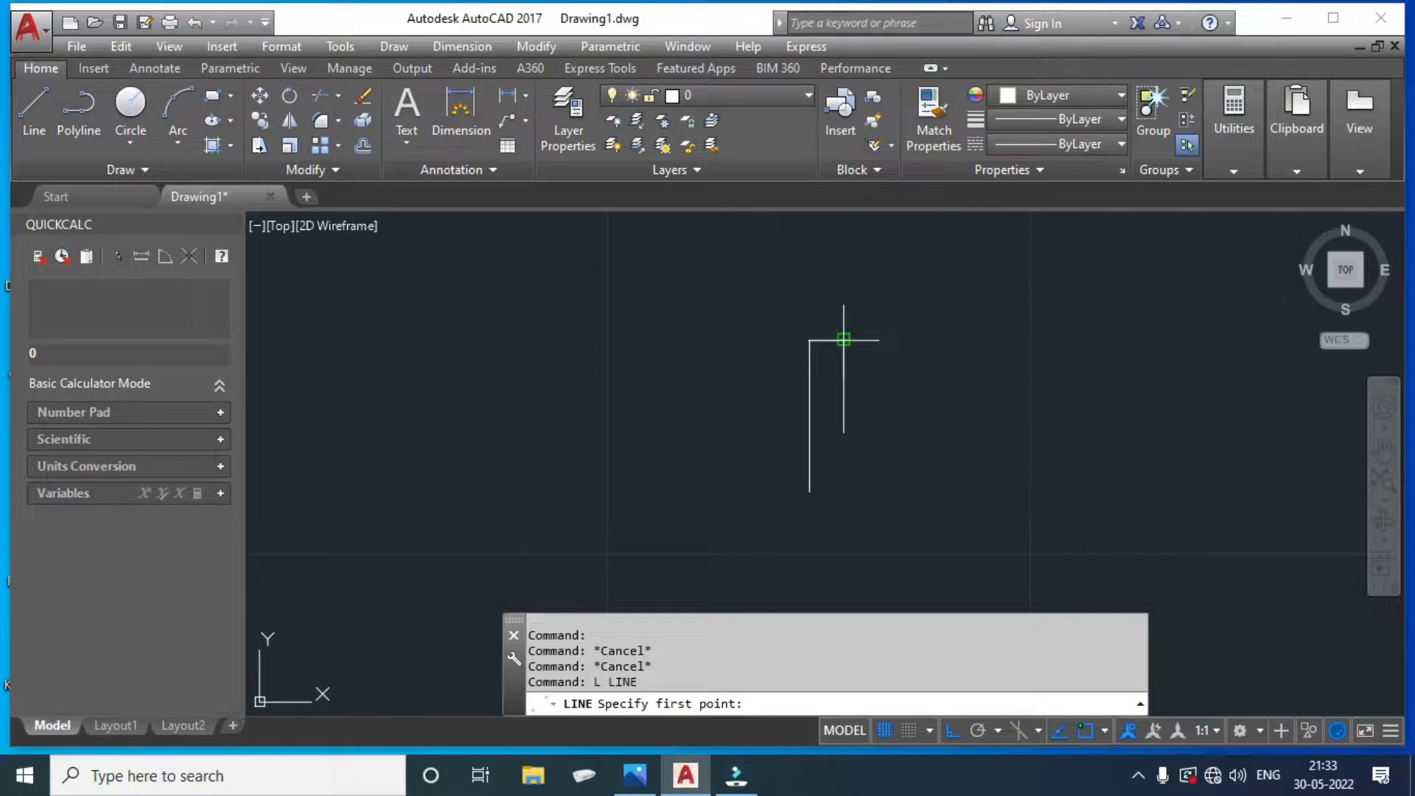
{"action": "key", "text": "Escape"}
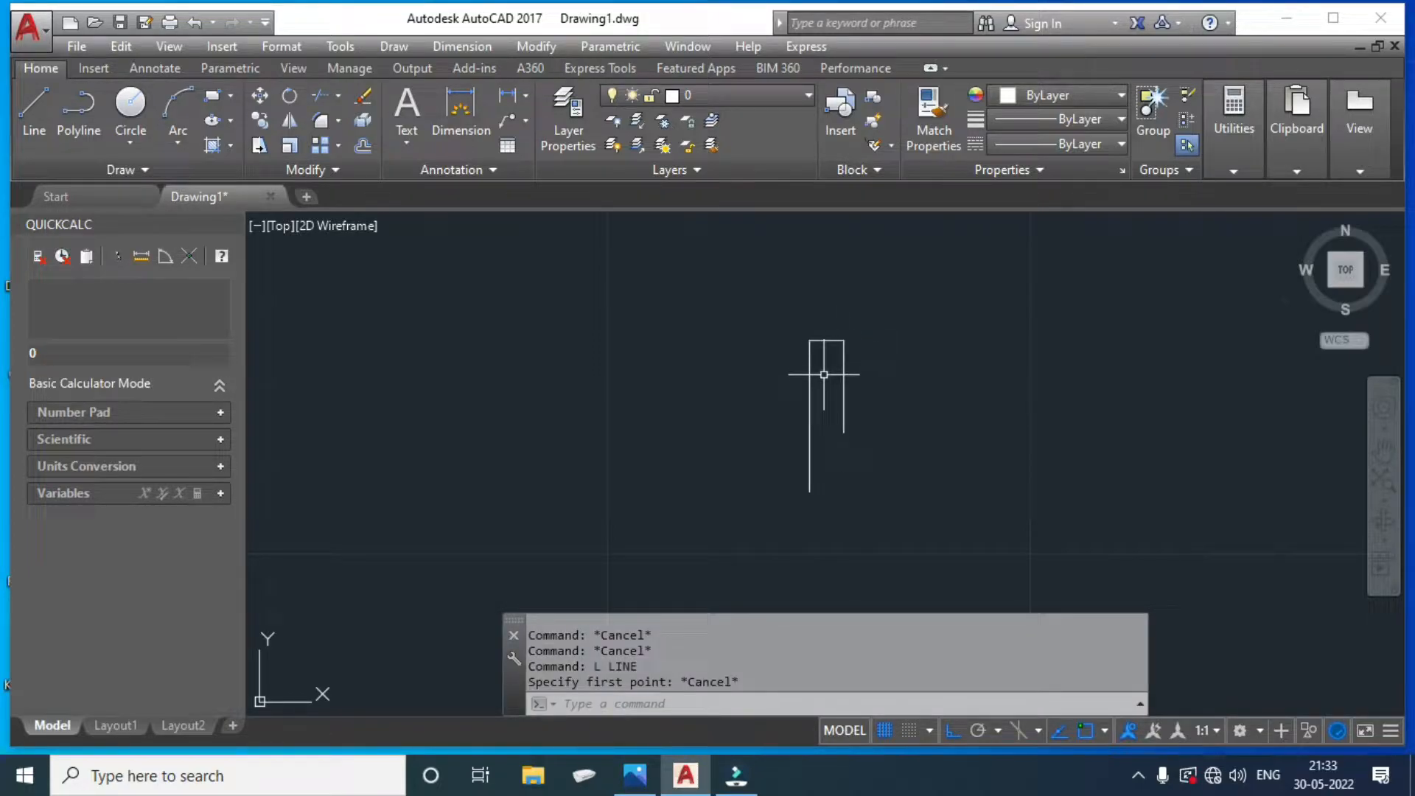
{"action": "type", "text": "L"}
{"action": "key", "text": "Return"}
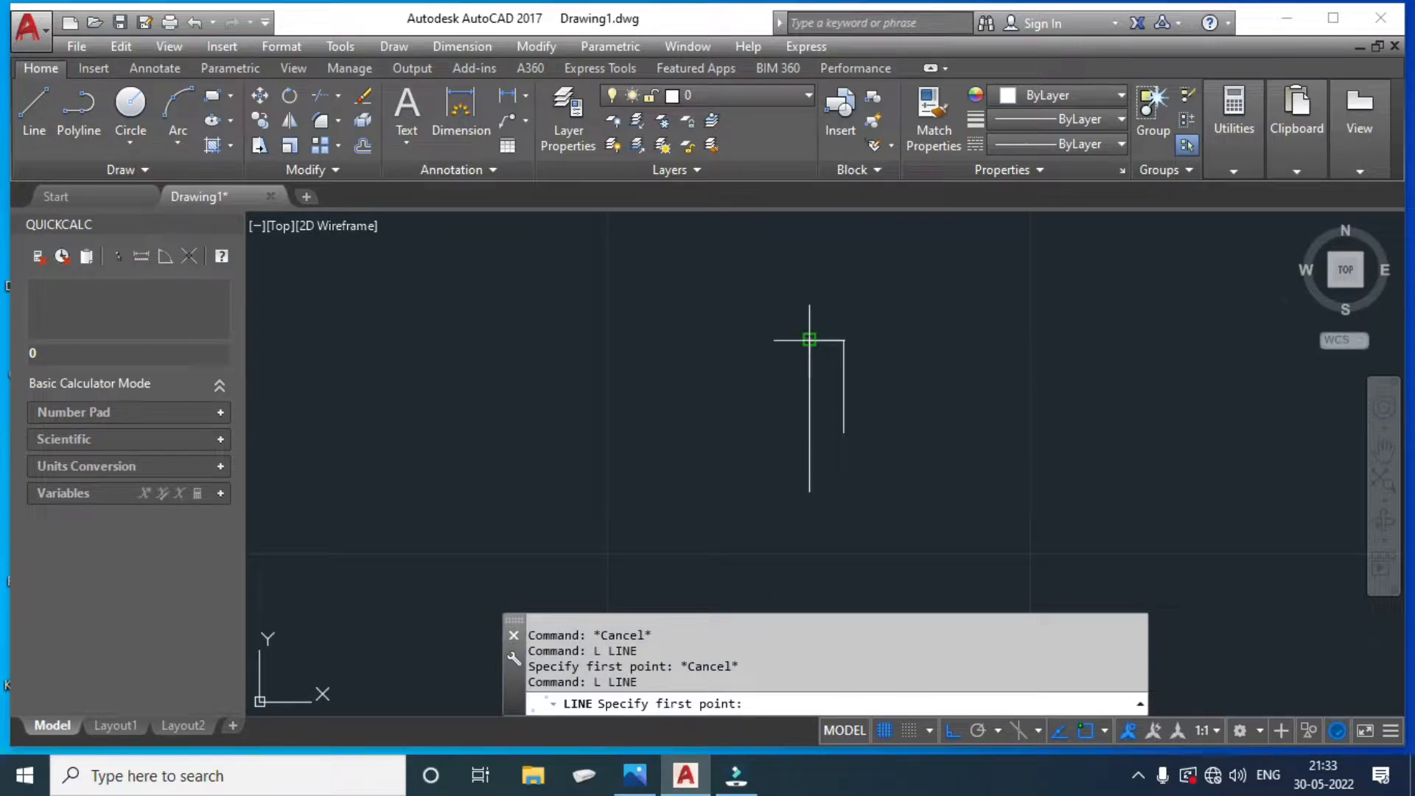
{"action": "key", "text": "Escape"}
{"action": "mouse_move", "coordinate": [843, 349]}
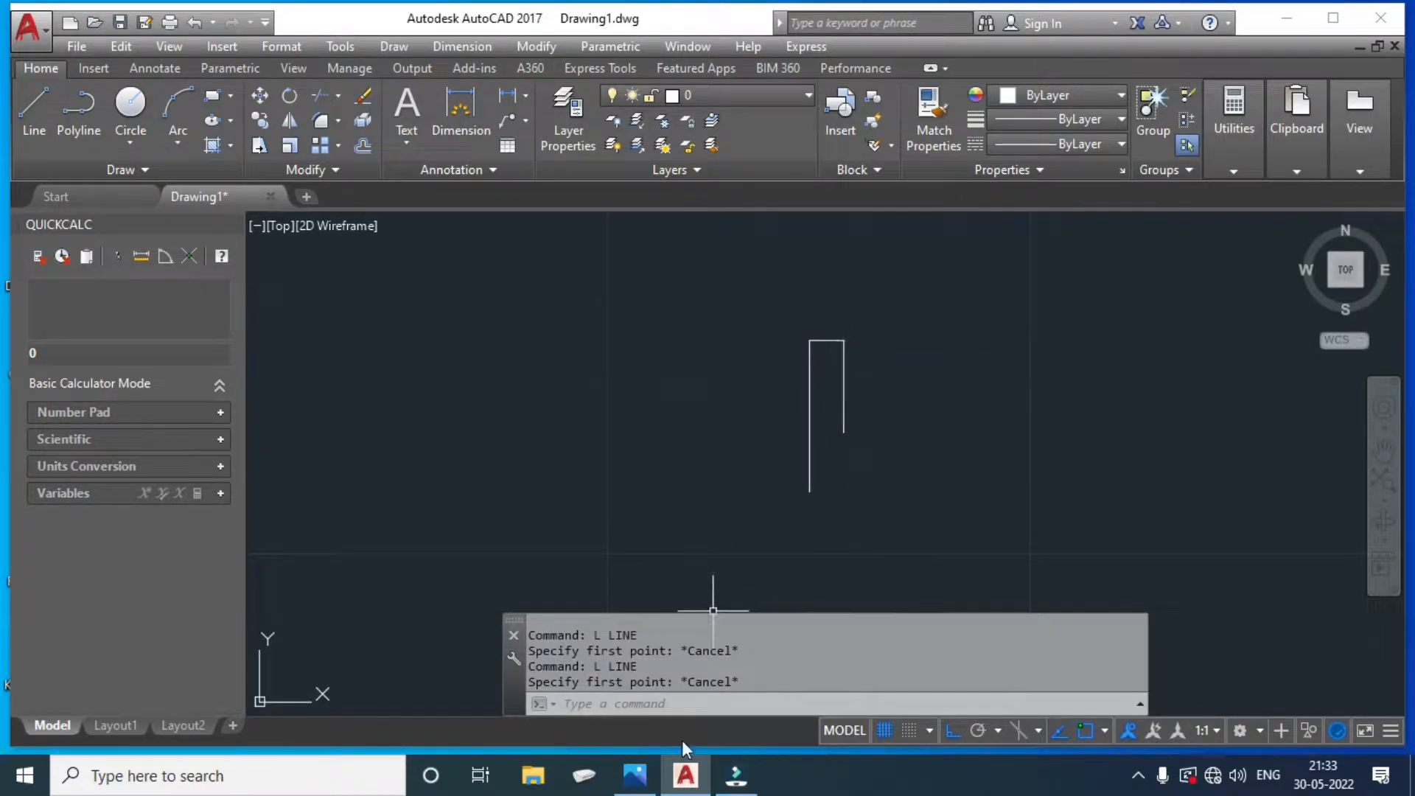
Consult the flywheel reference drawing and try to extend the upper edge rightward with a line of length 9.5-4.
{"action": "left_click", "coordinate": [654, 771]}
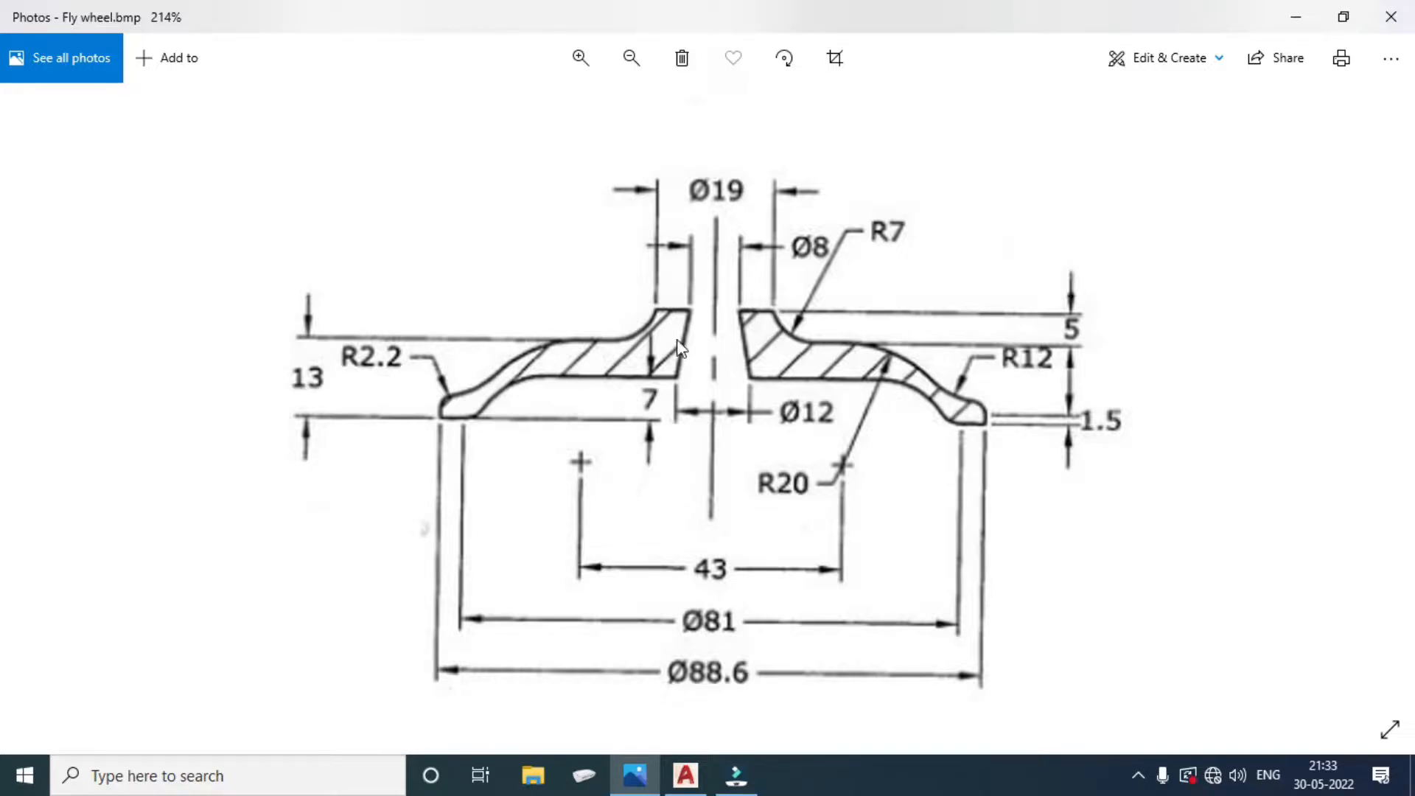
{"action": "left_click", "coordinate": [685, 774]}
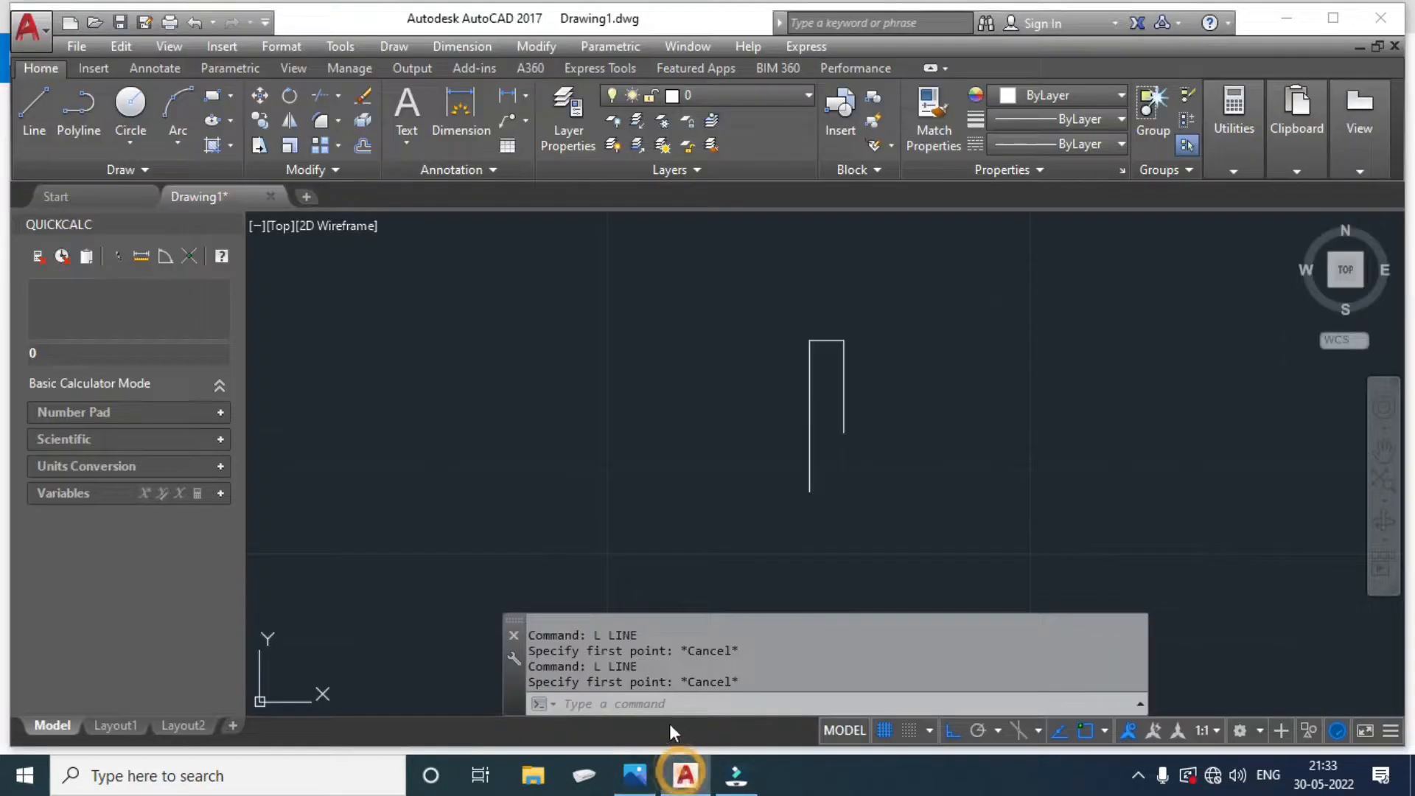
{"action": "type", "text": "l"}
{"action": "key", "text": "Return"}
{"action": "left_click", "coordinate": [845, 341]}
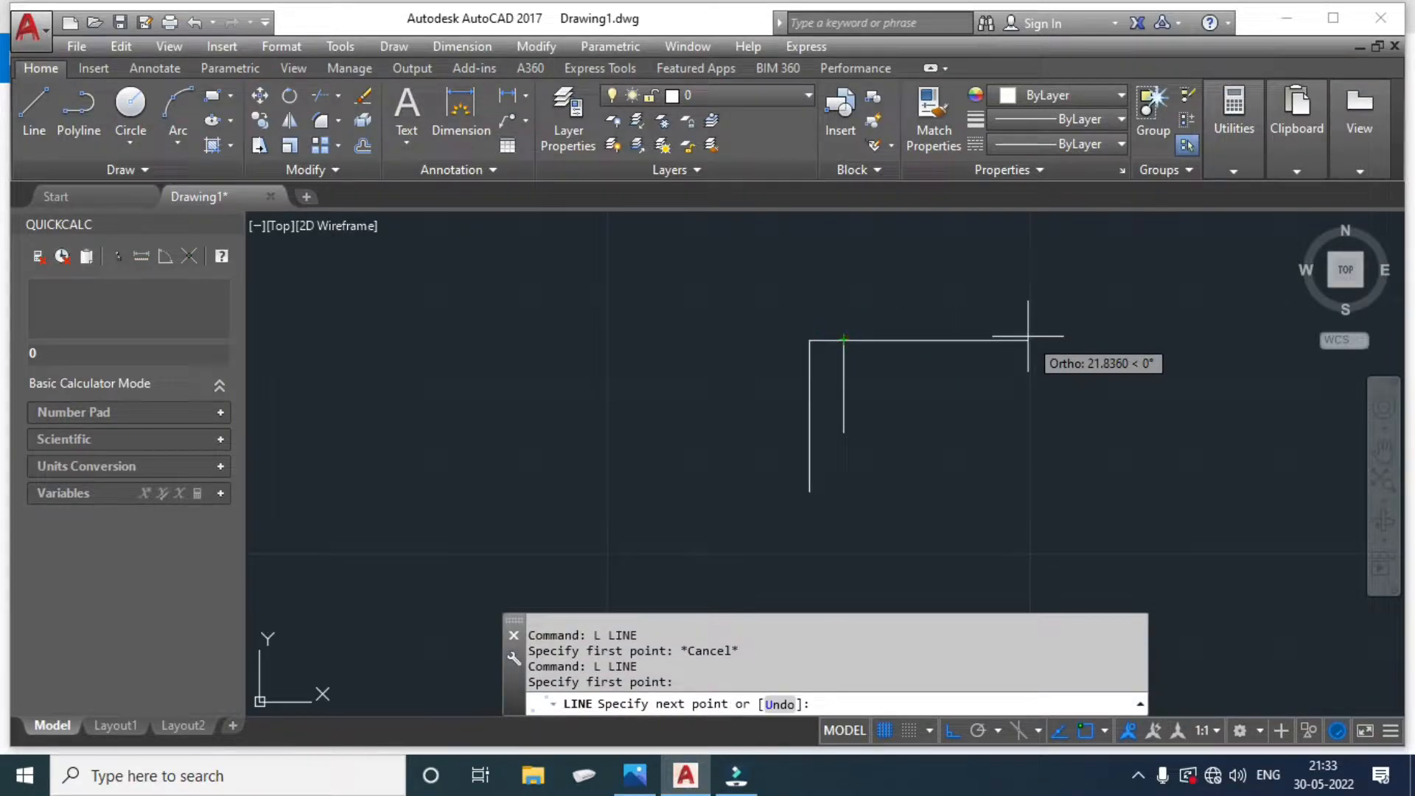
{"action": "type", "text": "9.5-4"}
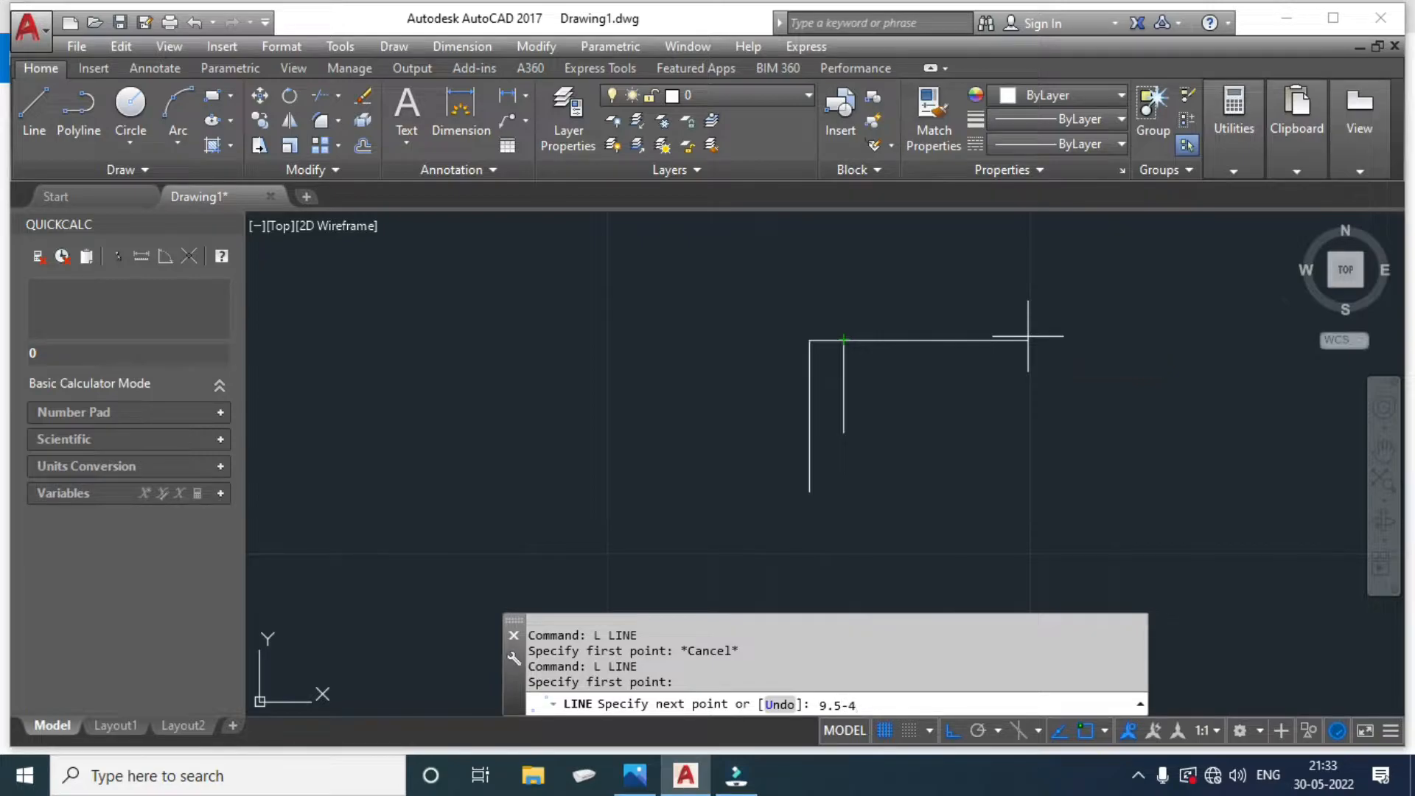
{"action": "key", "text": "Return"}
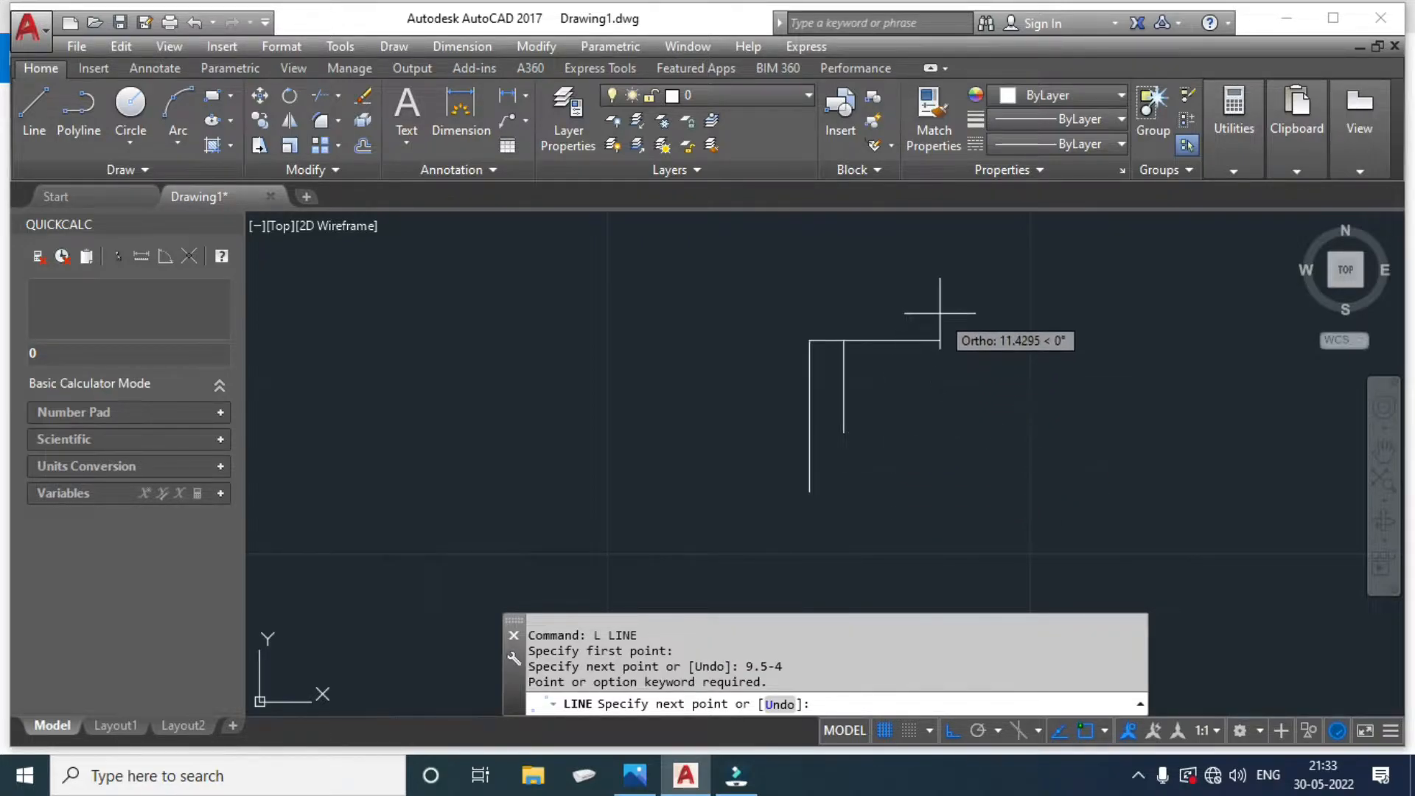
{"action": "key", "text": "Escape"}
Draw a 9.5-unit horizontal line to the right from the upper end of the centre line.
{"action": "scroll", "coordinate": [819, 323], "scroll_direction": "up", "scroll_amount": 4}
{"action": "left_click", "coordinate": [859, 373]}
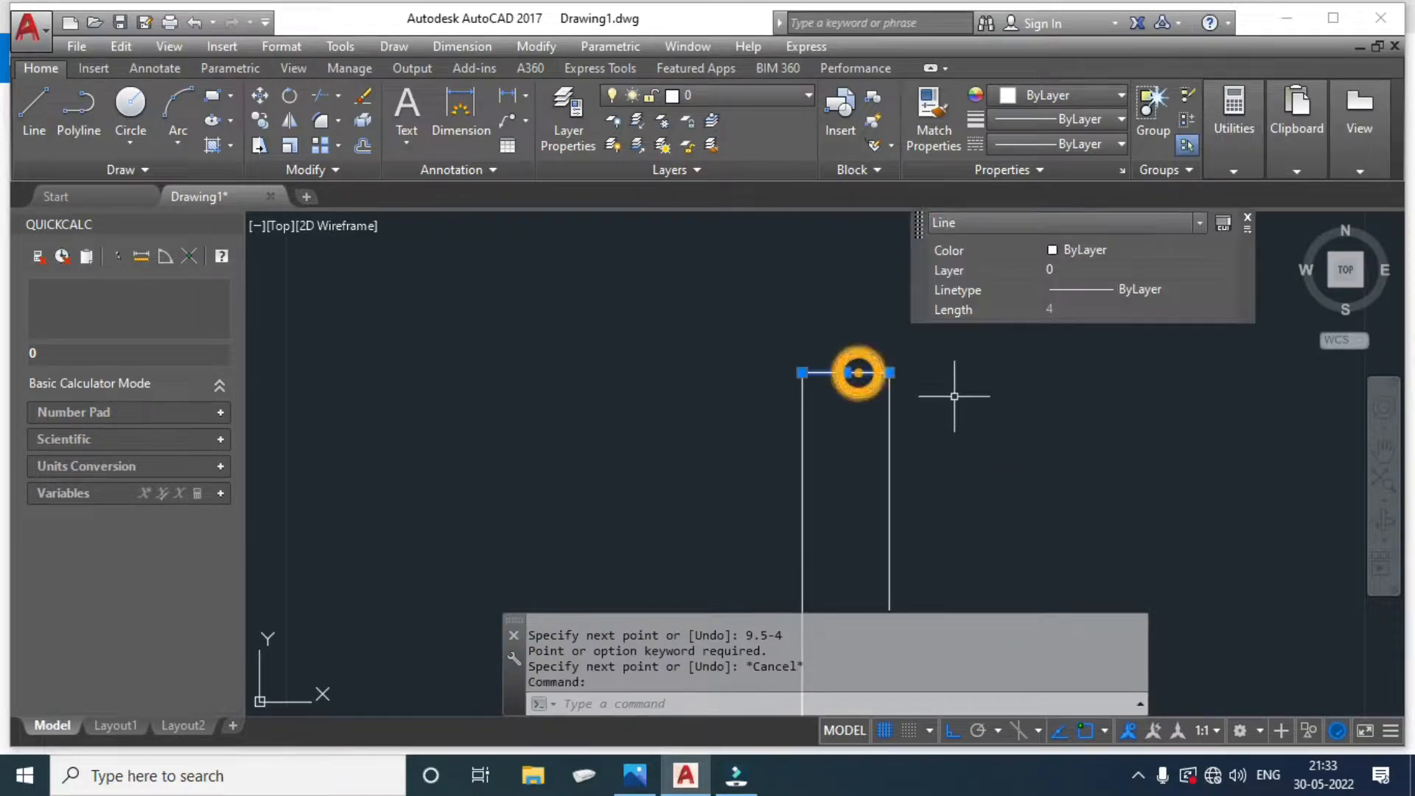
{"action": "key", "text": "Escape"}
{"action": "type", "text": "l"}
{"action": "key", "text": "Return"}
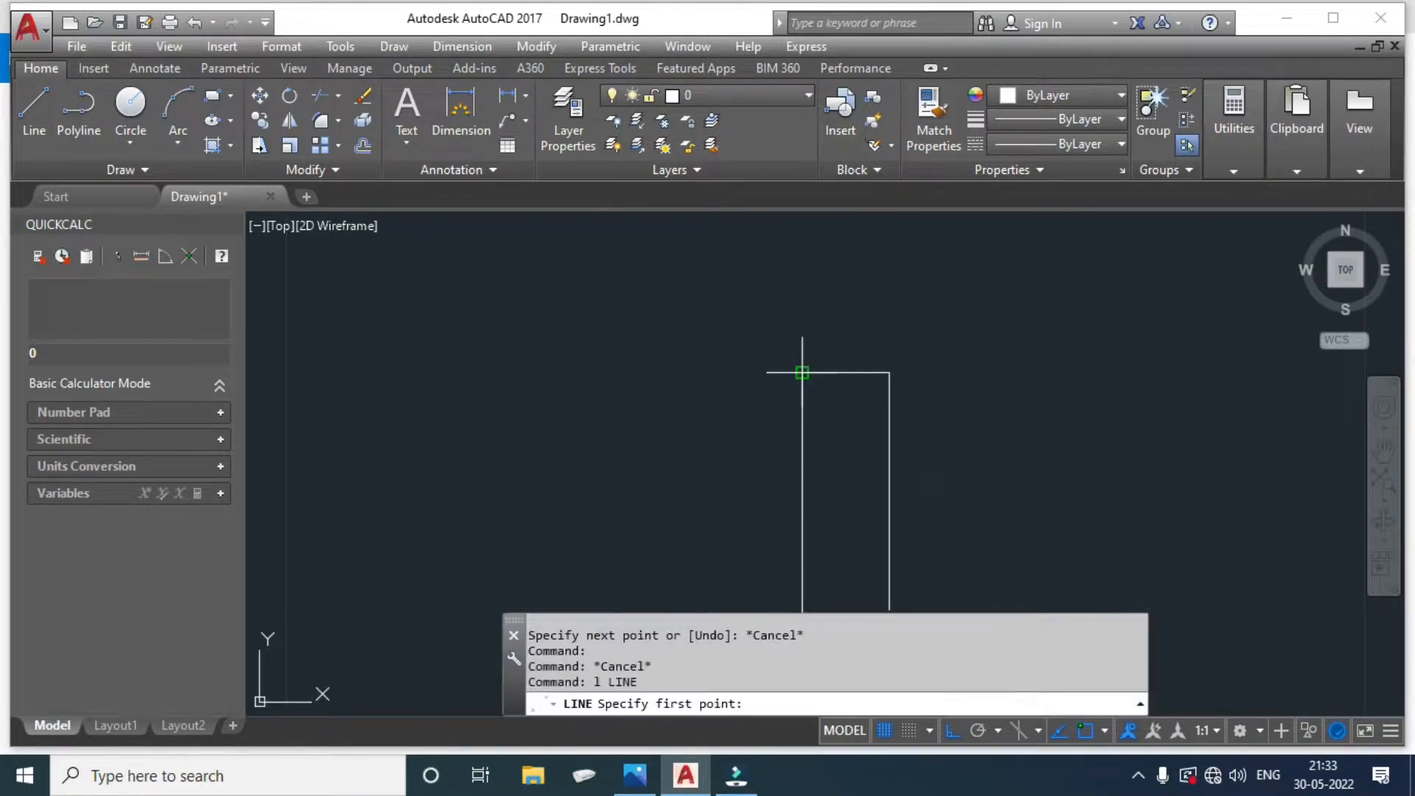
{"action": "left_click", "coordinate": [803, 373]}
{"action": "type", "text": "9"}
{"action": "key", "text": "Return"}
{"action": "key", "text": "Return"}
{"action": "scroll", "coordinate": [863, 406], "scroll_direction": "up", "scroll_amount": 2}
{"action": "scroll", "coordinate": [805, 379], "scroll_direction": "down", "scroll_amount": 4}
{"action": "middle_click_drag", "start_coordinate": [888, 437], "coordinate": [862, 404]}
Draw a horizontal line from the lower end of the 11-unit line across to the centre line.
{"action": "key", "text": "Return"}
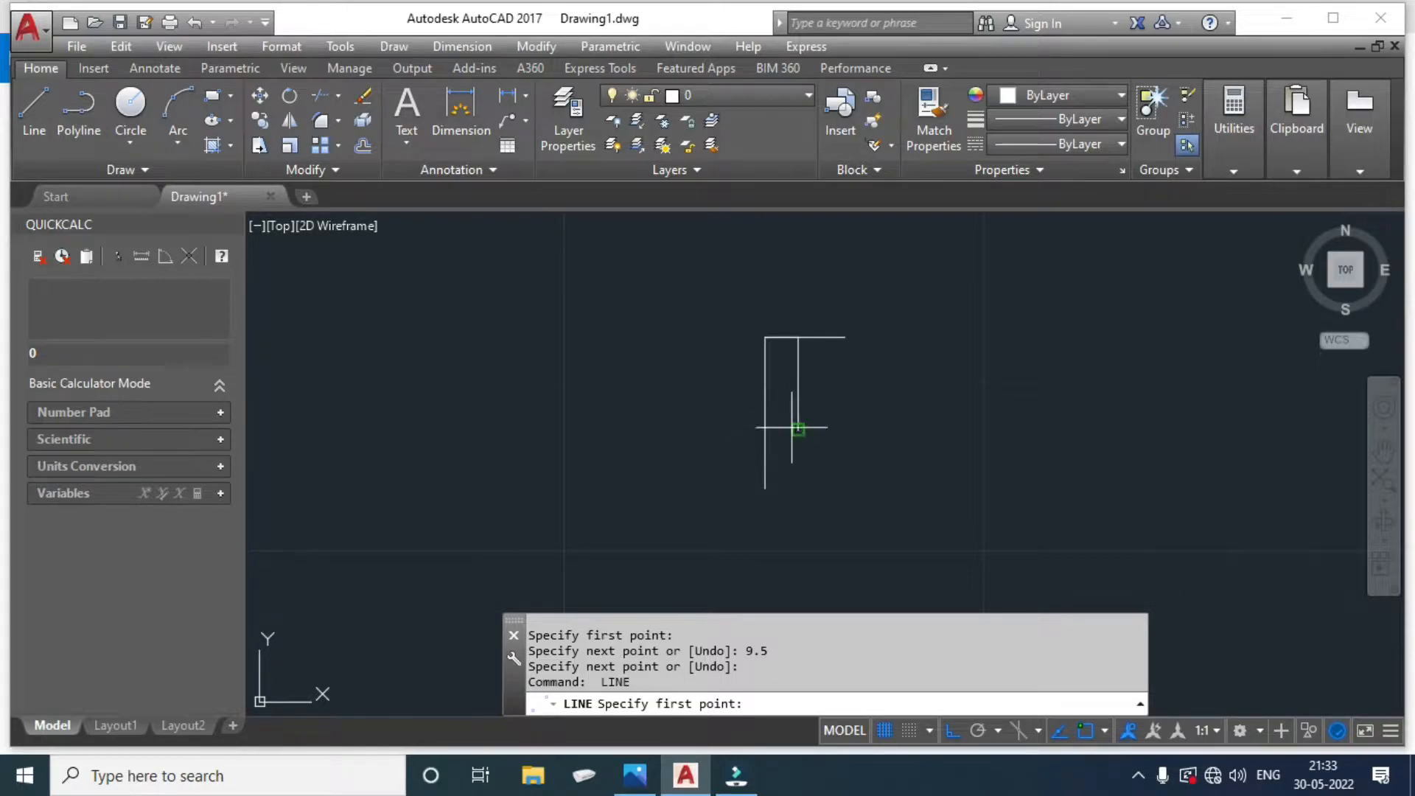
{"action": "left_click", "coordinate": [798, 429]}
{"action": "left_click", "coordinate": [765, 430]}
{"action": "key", "text": "Return"}
Draw a 6-unit line rightward from the centre line at the level of the 11-unit line's lower end, and check its length.
{"action": "key", "text": "Return"}
{"action": "left_click", "coordinate": [765, 430]}
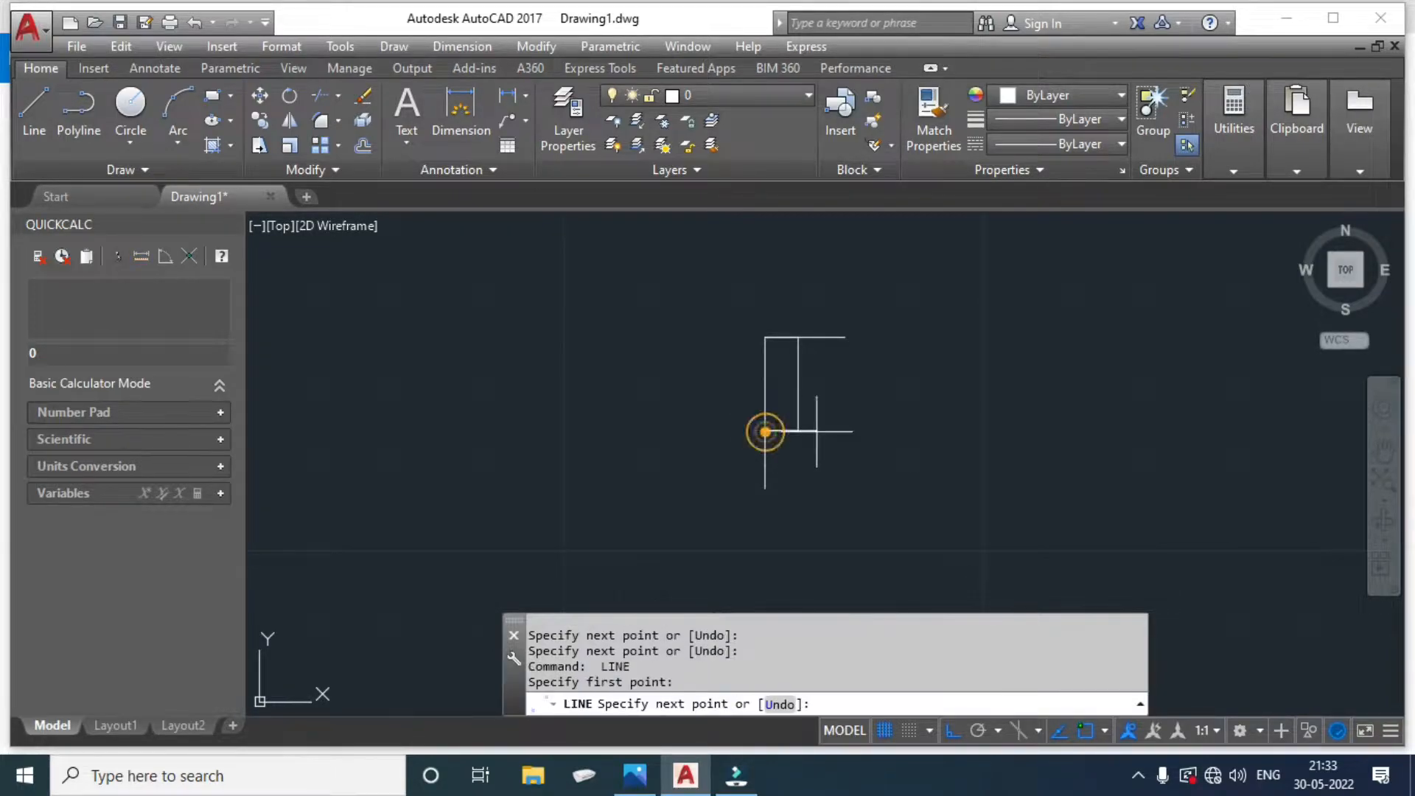
{"action": "type", "text": "6"}
{"action": "key", "text": "Return"}
{"action": "key", "text": "Return"}
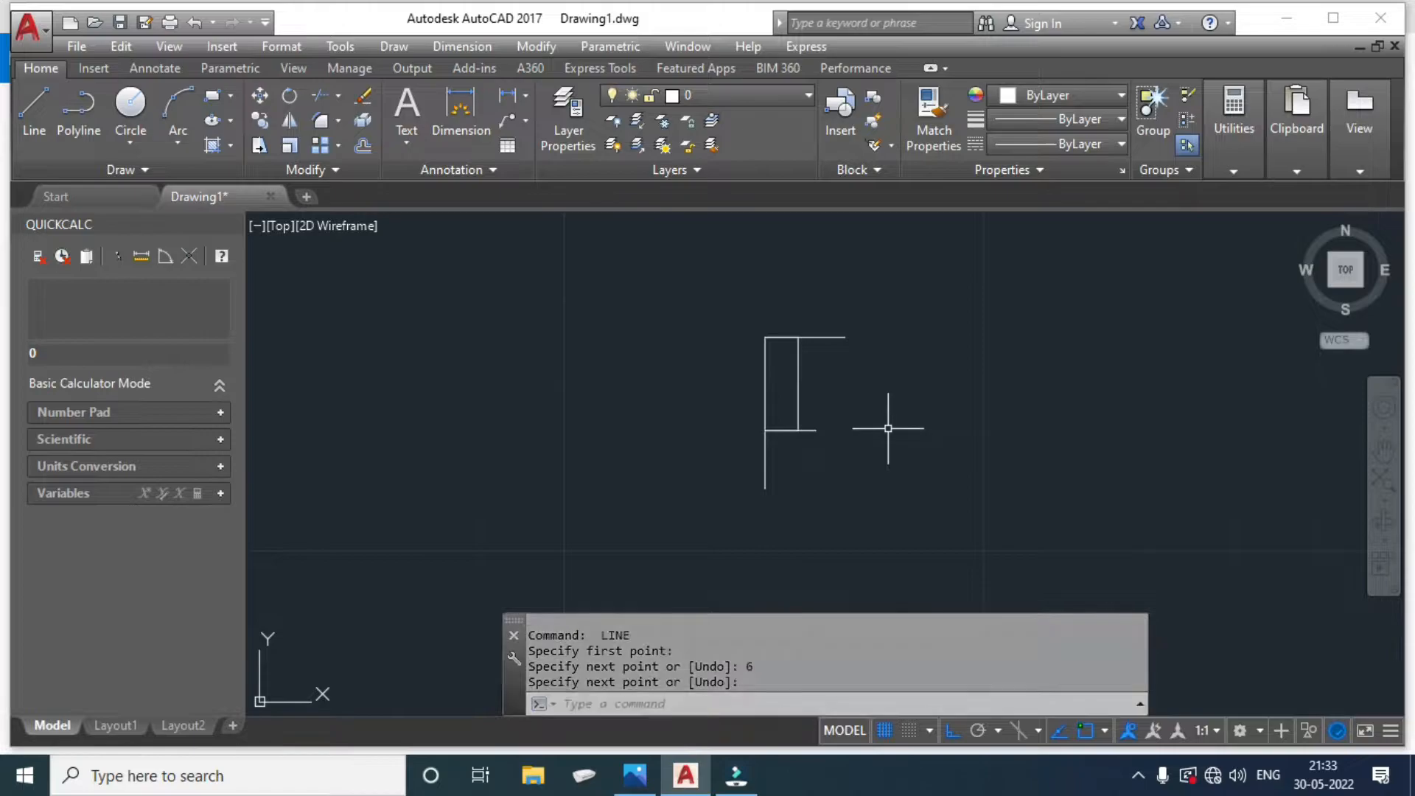
{"action": "scroll", "coordinate": [796, 416], "scroll_direction": "up", "scroll_amount": 4}
{"action": "key", "text": "Return"}
{"action": "key", "text": "Escape"}
{"action": "left_click", "coordinate": [829, 455]}
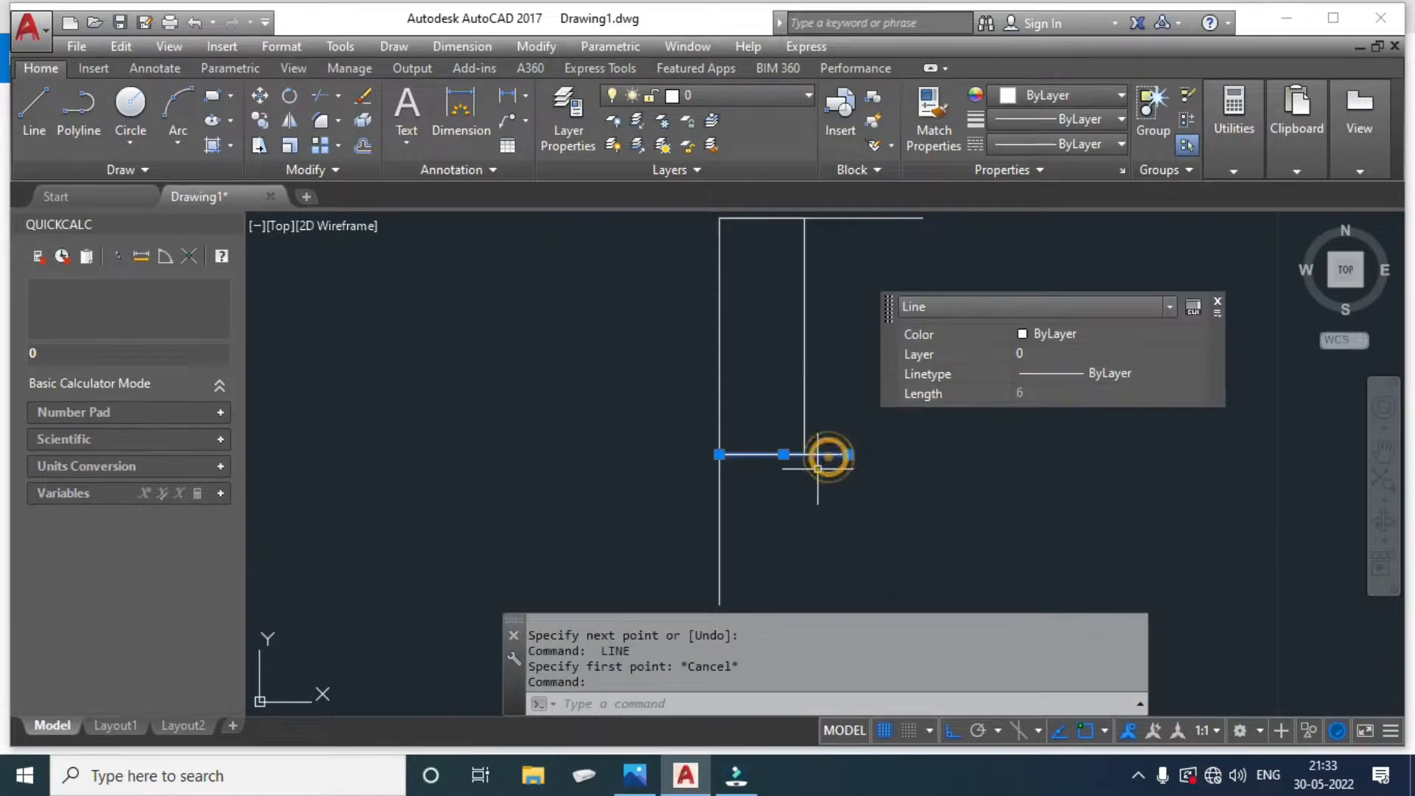
{"action": "key", "text": "Escape"}
Draw the slanted bore line from the right end of the 6-unit line to the upper end of the 11-unit vertical line.
{"action": "scroll", "coordinate": [878, 505], "scroll_direction": "down", "scroll_amount": 2}
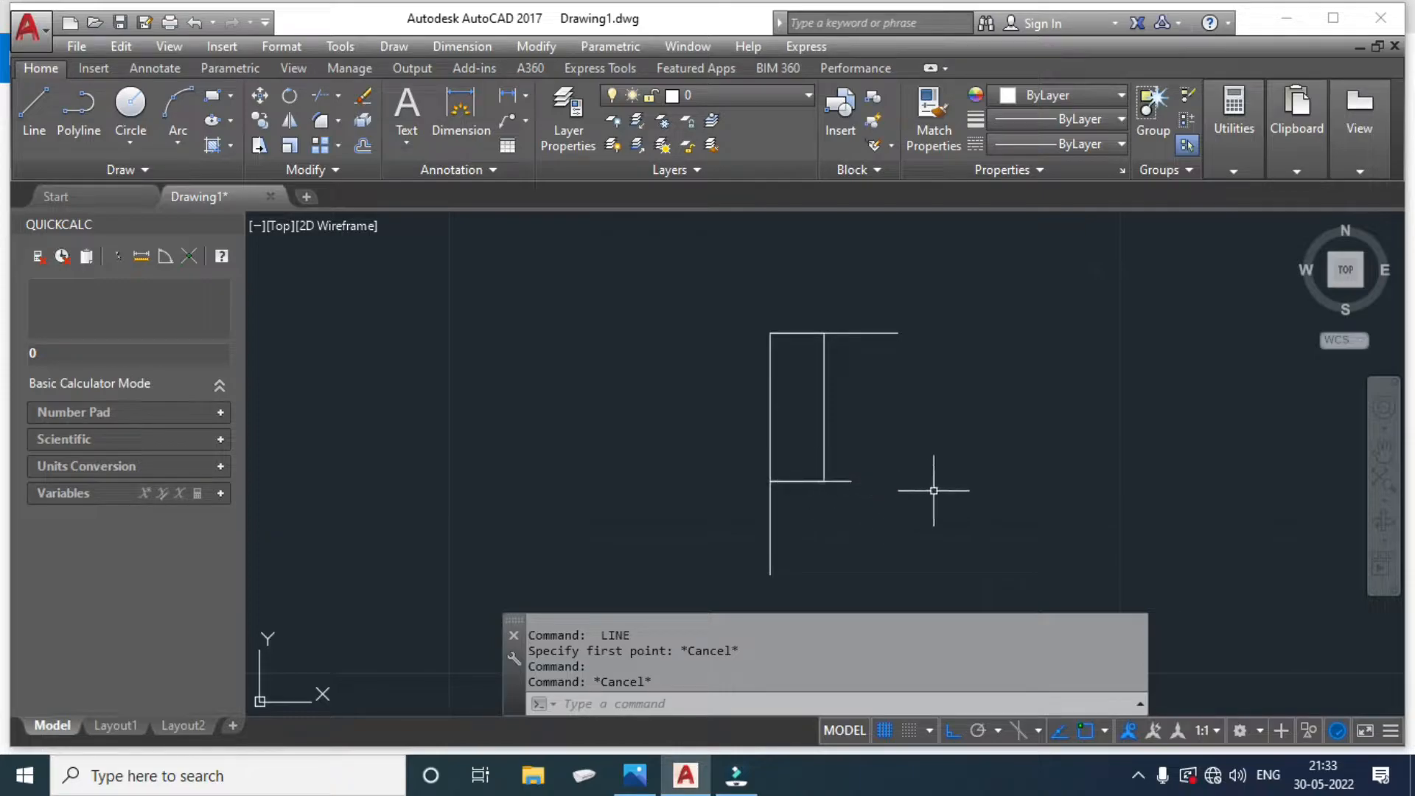
{"action": "type", "text": "l"}
{"action": "key", "text": "Return"}
{"action": "left_click", "coordinate": [851, 481]}
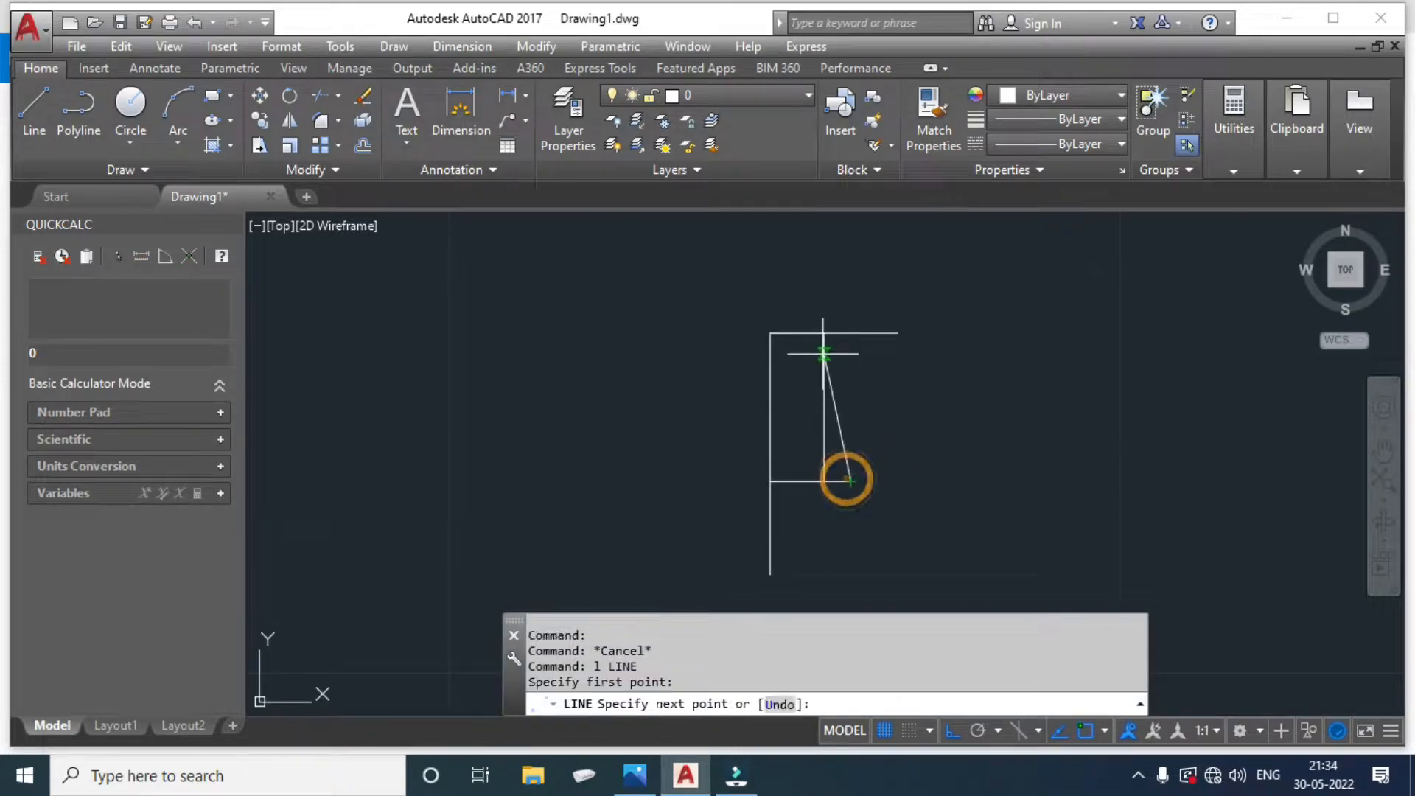
{"action": "left_click", "coordinate": [824, 334]}
{"action": "key", "text": "Escape"}
Delete the overlapping 4-unit horizontal line between the centre line and the 11-unit line's lower end.
{"action": "left_click", "coordinate": [815, 482]}
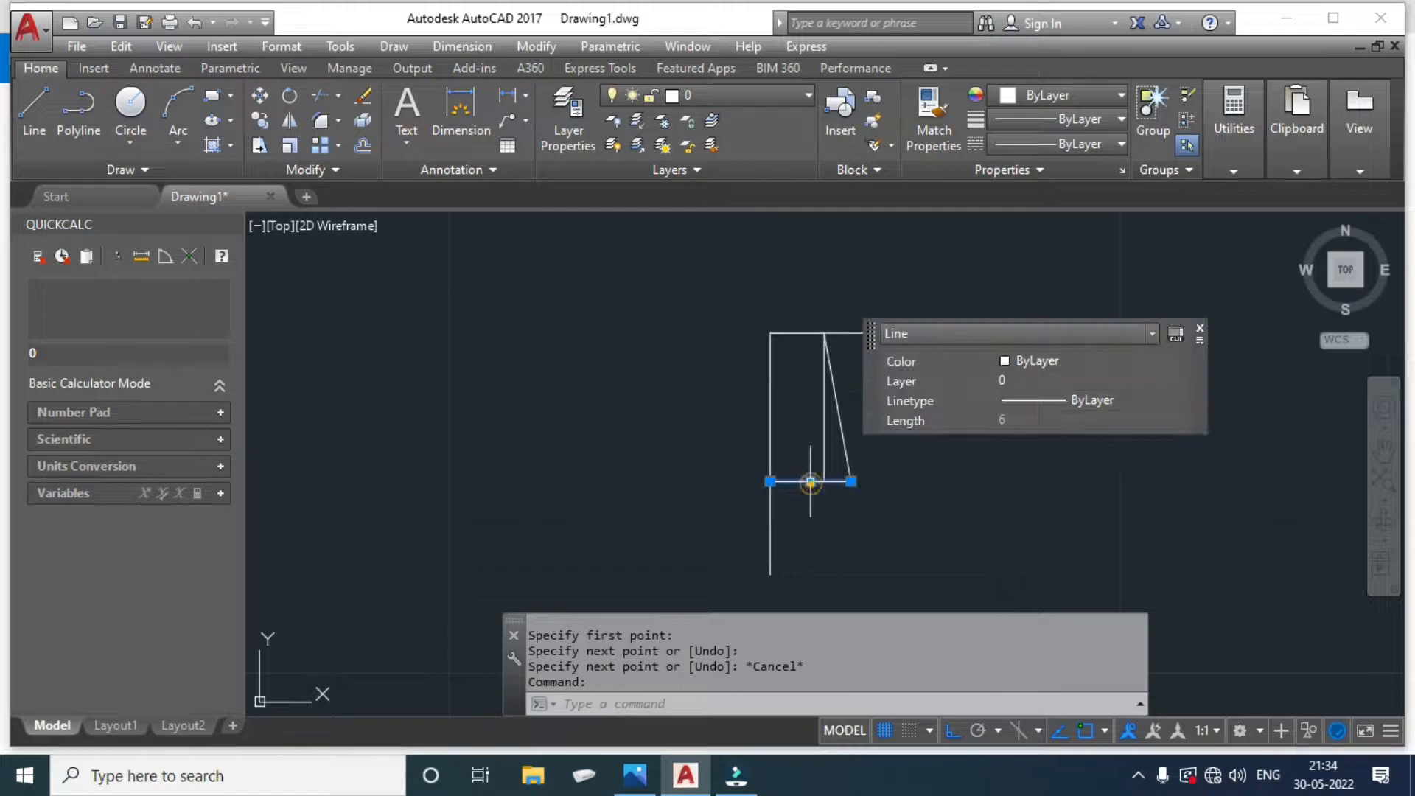
{"action": "key", "text": "Escape"}
{"action": "left_click", "coordinate": [752, 499]}
{"action": "left_click", "coordinate": [832, 463]}
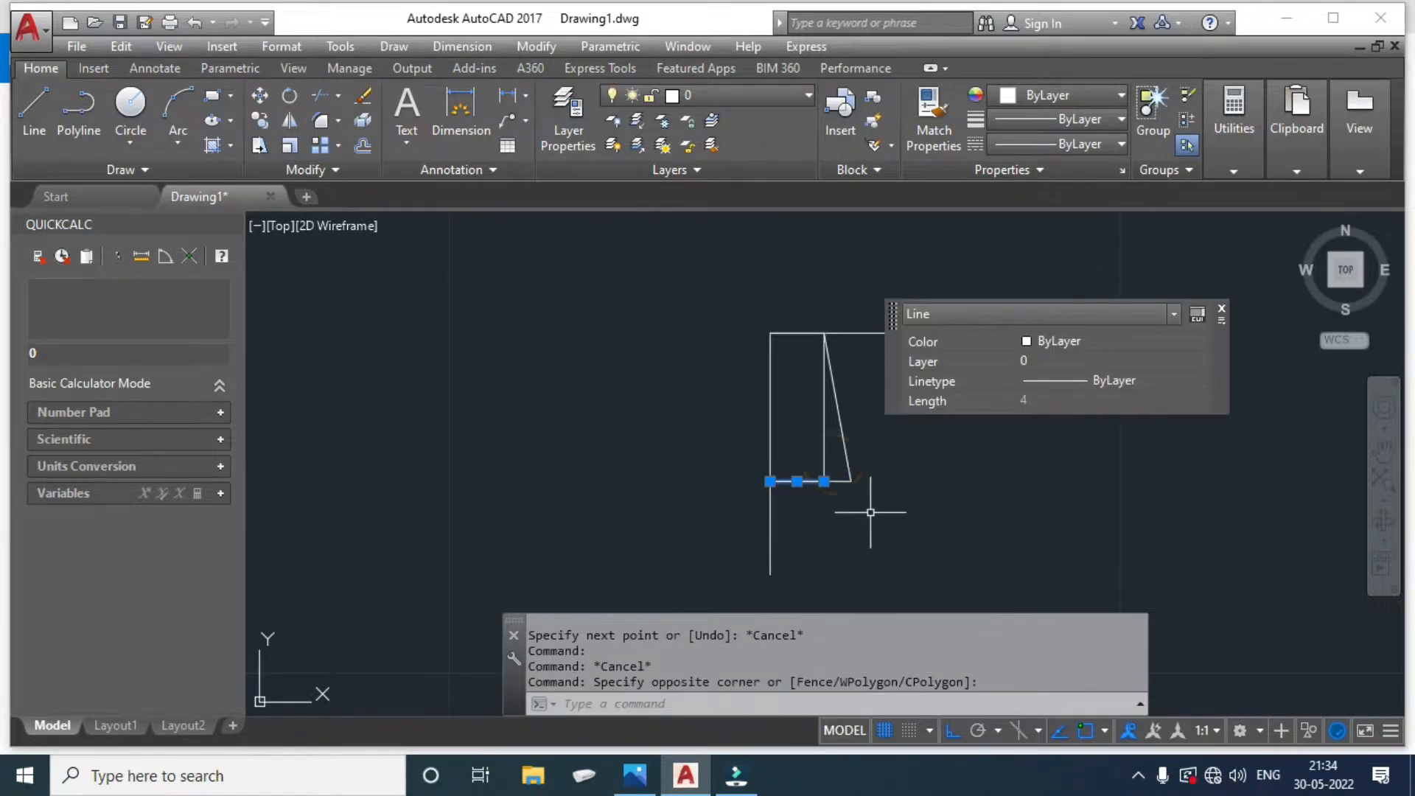
{"action": "key", "text": "Delete"}
Delete the 11-unit vertical construction line between the centre line and the slanted bore line.
{"action": "mouse_move", "coordinate": [861, 412]}
{"action": "middle_mouse_down"}
{"action": "mouse_move", "coordinate": [821, 458]}
{"action": "mouse_move", "coordinate": [800, 440]}
{"action": "middle_mouse_up"}
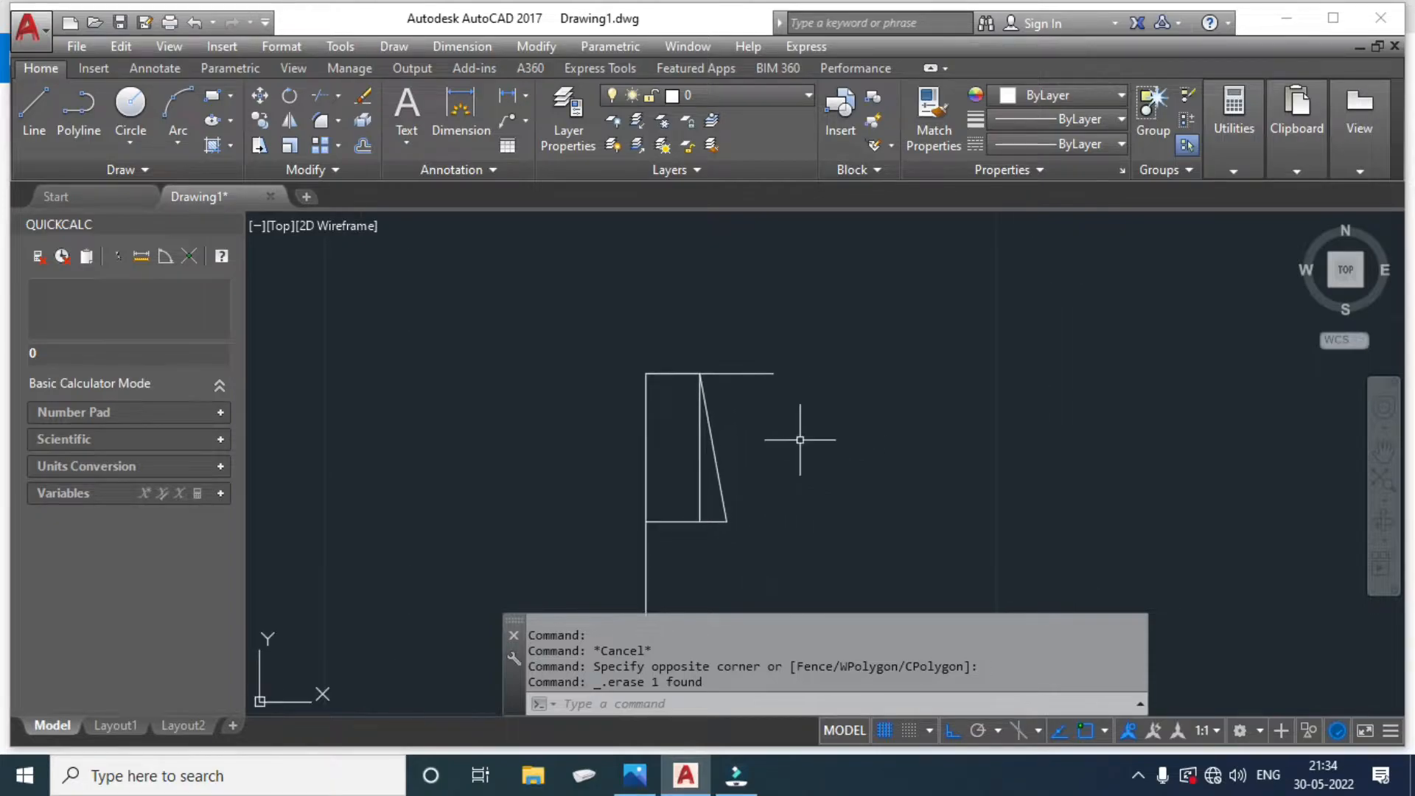
{"action": "scroll", "coordinate": [762, 384], "scroll_direction": "up", "scroll_amount": 2}
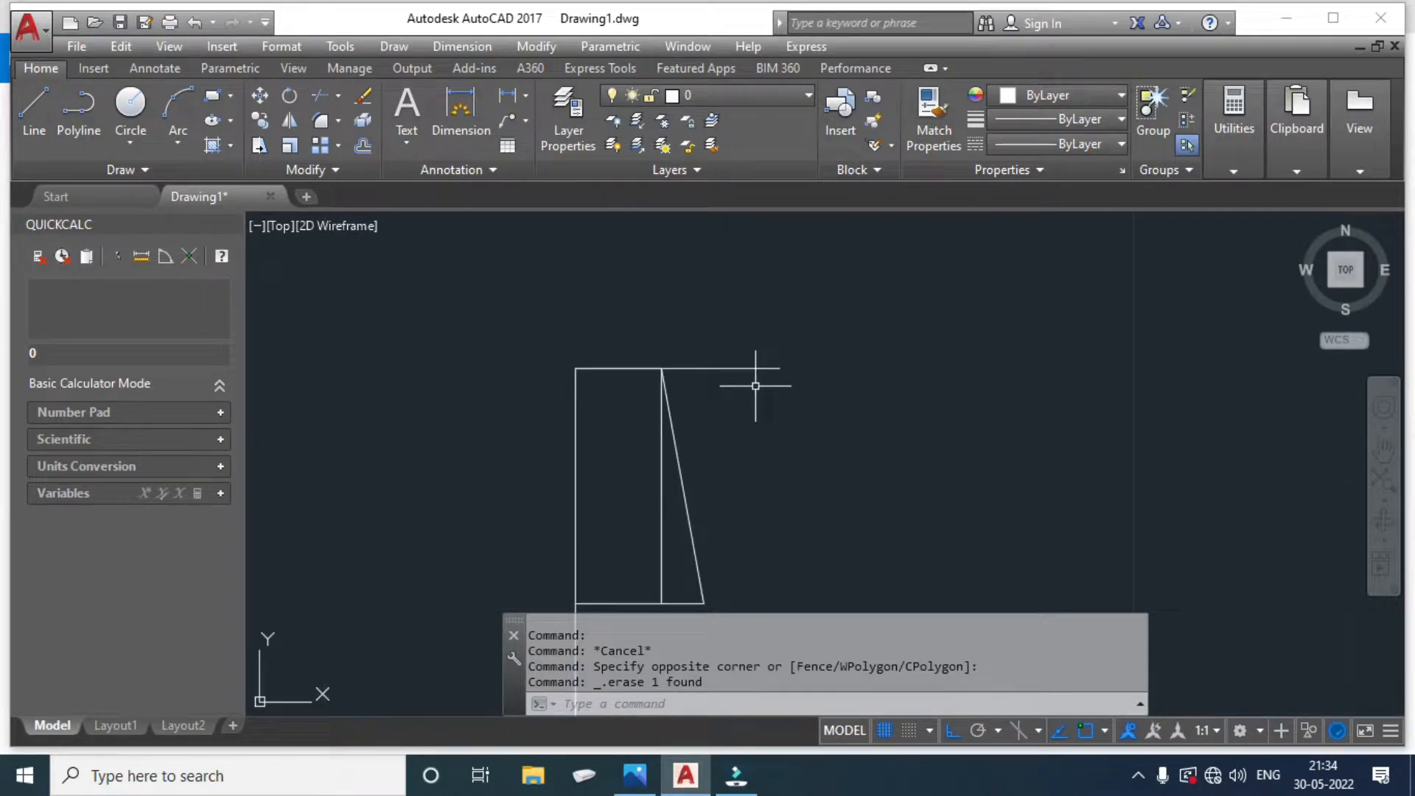
{"action": "left_click", "coordinate": [662, 494]}
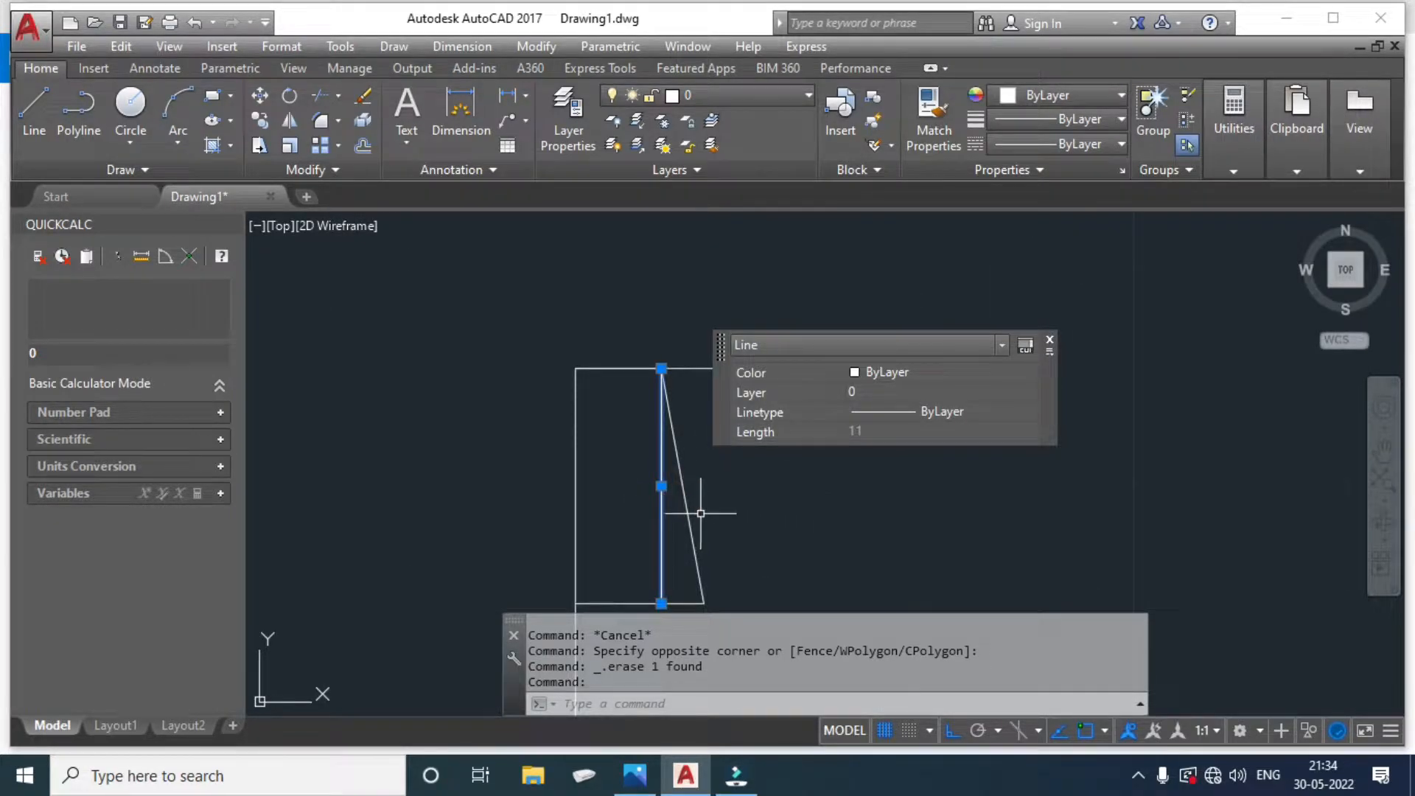
{"action": "key", "text": "Delete"}
Delete the 4-unit line overlapping the 9.5-unit line at the upper end of the centre line.
{"action": "scroll", "coordinate": [646, 379], "scroll_direction": "down", "scroll_amount": 2}
{"action": "left_click", "coordinate": [629, 372]}
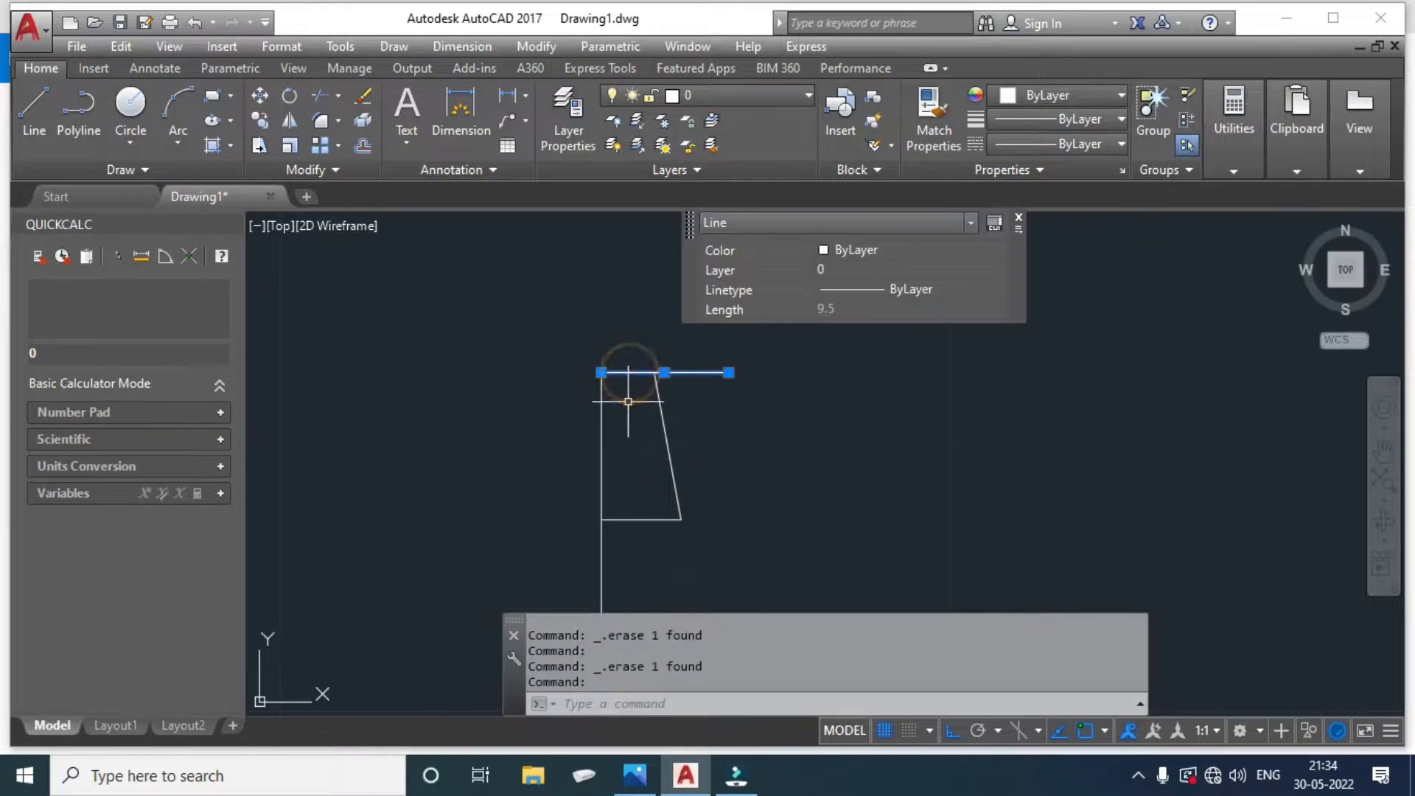
{"action": "key", "text": "Escape"}
{"action": "left_click", "coordinate": [588, 382]}
{"action": "left_click", "coordinate": [676, 351]}
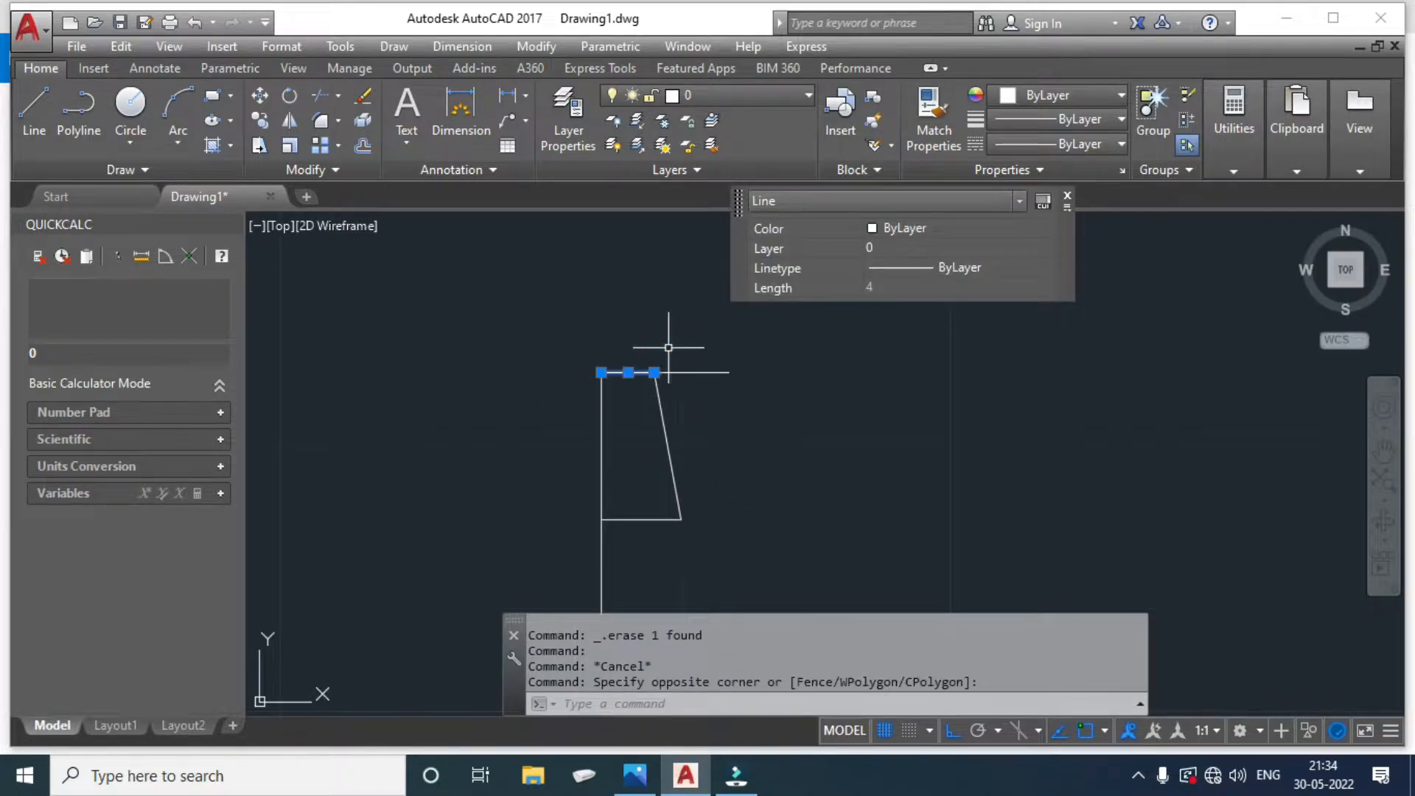
{"action": "key", "text": "Delete"}
Trim the 9.5-unit line's portion between the centre line and the upper end of the slanted line.
{"action": "type", "text": "tr"}
{"action": "key", "text": "Return"}
{"action": "key", "text": "Return"}
{"action": "left_click", "coordinate": [626, 374]}
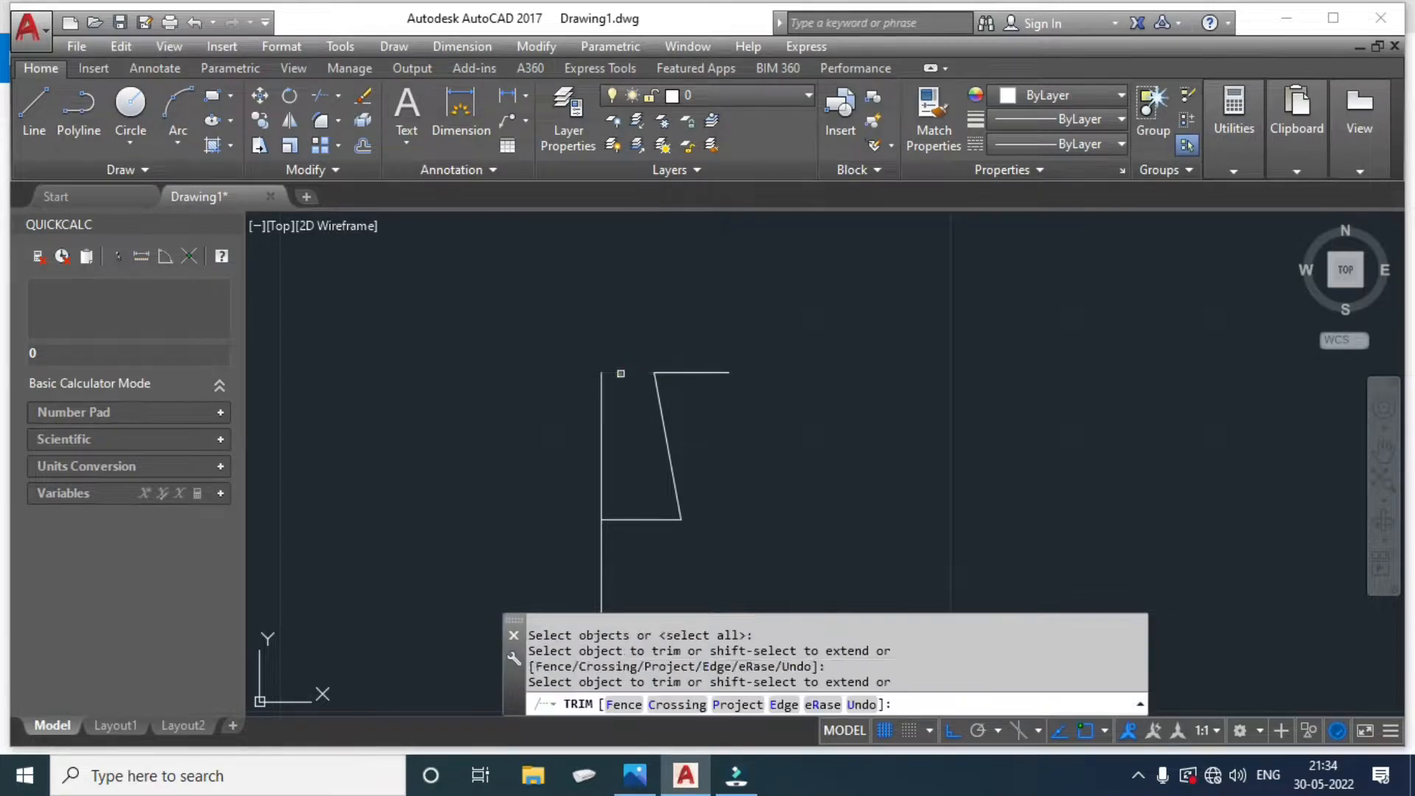
{"action": "key", "text": "Escape"}
Delete the 6-unit horizontal line joining the centre line to the lower end of the slanted line.
{"action": "left_click", "coordinate": [638, 514]}
{"action": "left_click", "coordinate": [632, 531]}
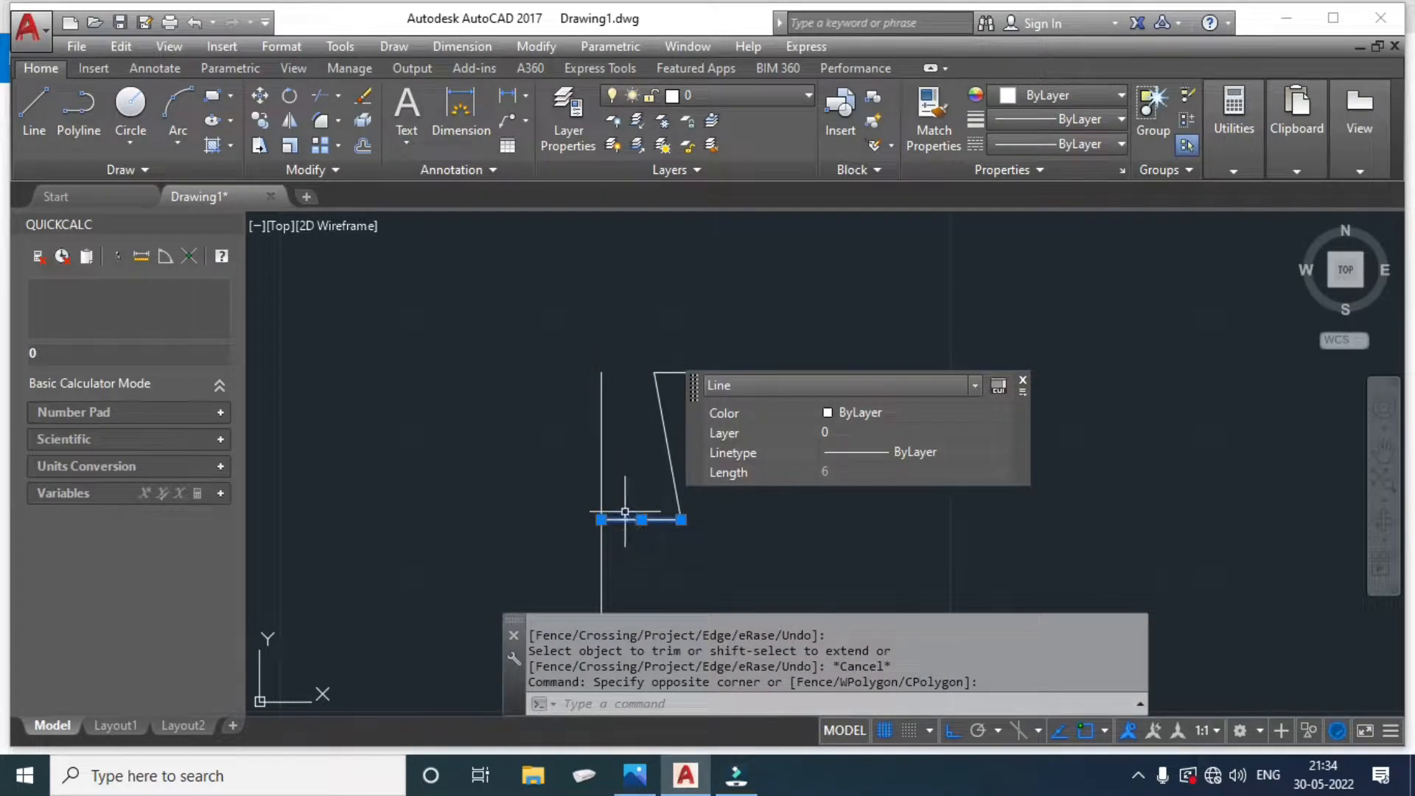
{"action": "key", "text": "Delete"}
Draw a 5-unit vertical line downward from the right end of the hub's upper edge.
{"action": "type", "text": "l"}
{"action": "key", "text": "Return"}
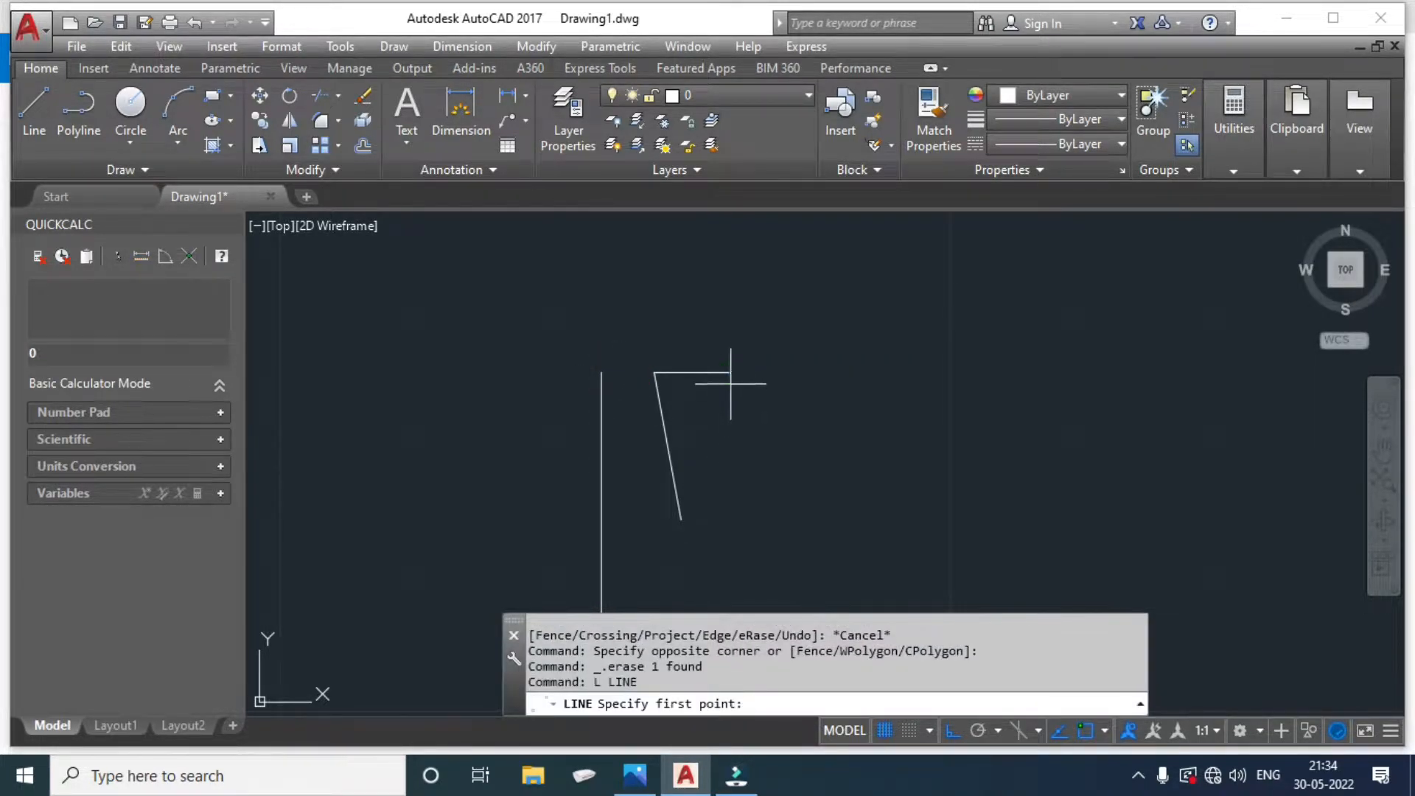
{"action": "left_click", "coordinate": [728, 373]}
{"action": "type", "text": "5"}
{"action": "key", "text": "Return"}
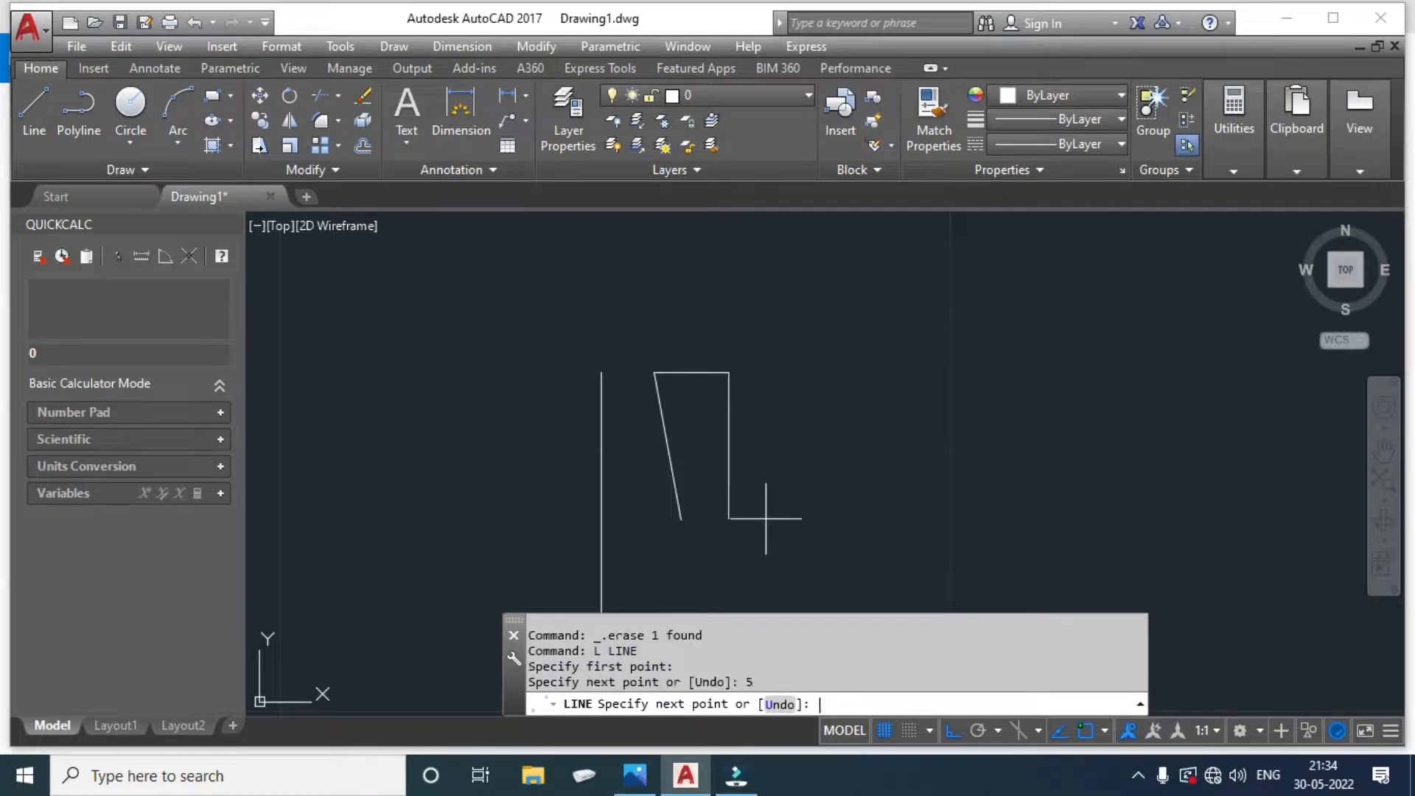
{"action": "key", "text": "Return"}
{"action": "key", "text": "Return"}
{"action": "key", "text": "Escape"}
{"action": "left_click", "coordinate": [728, 404]}
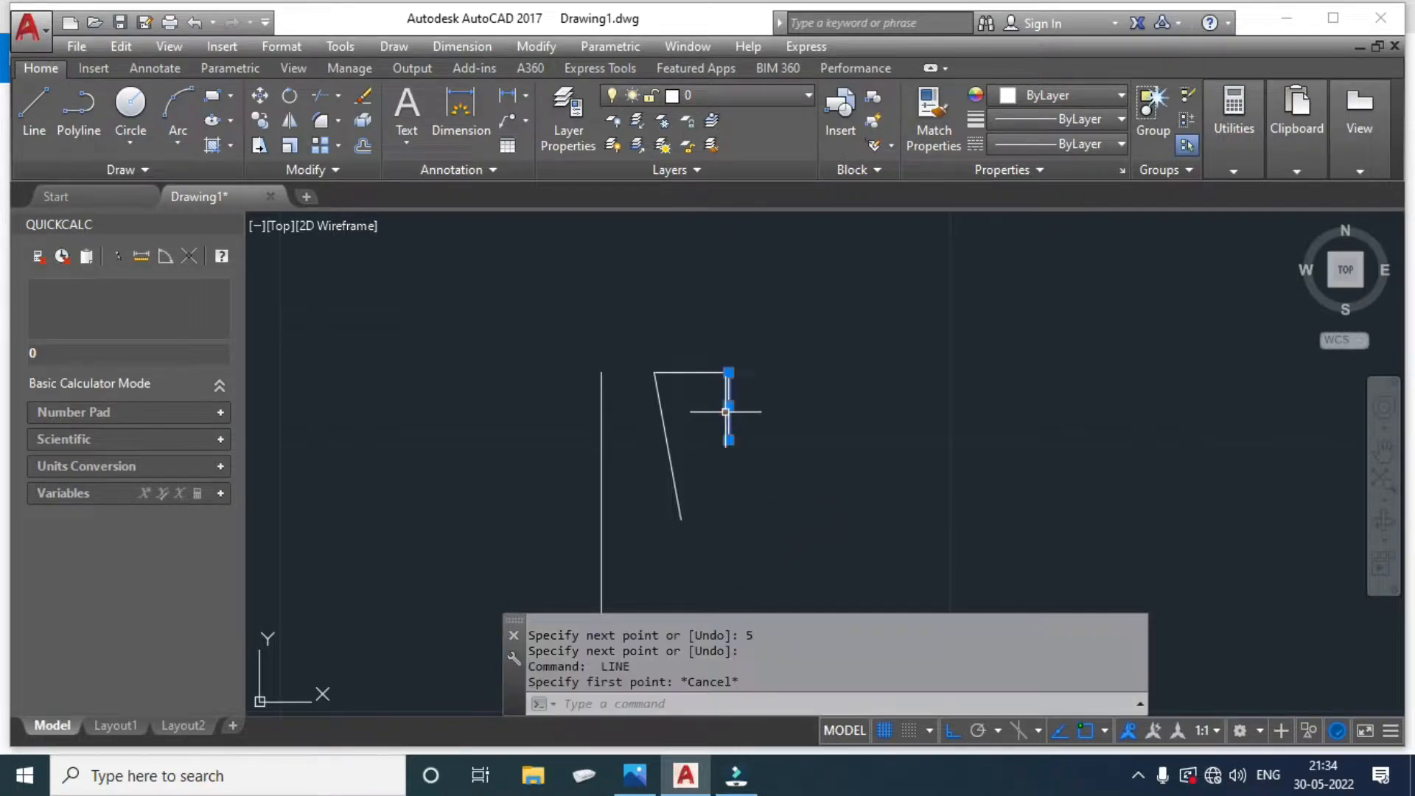
{"action": "key", "text": "Escape"}
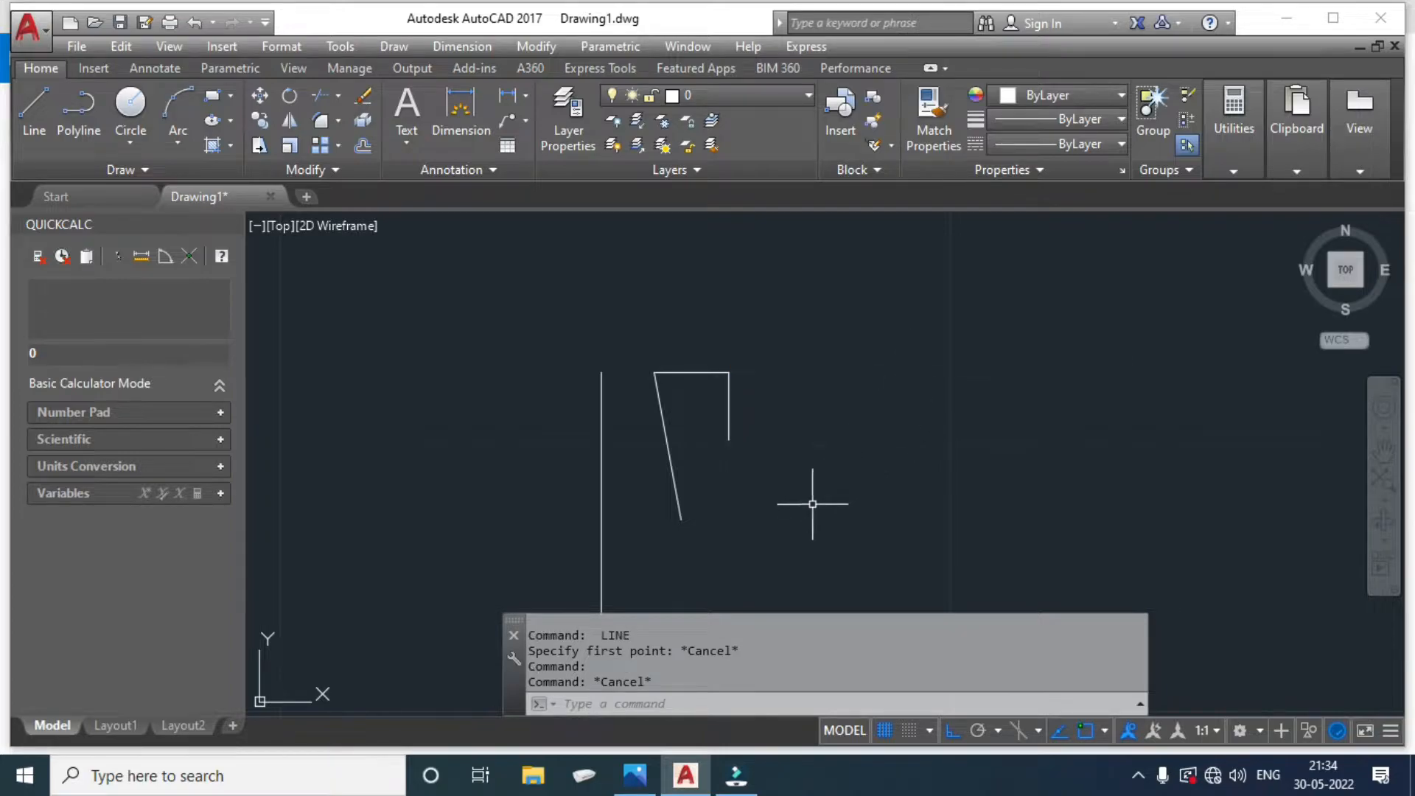
Draw a horizontal line about 34 units long rightward from the lower end of the 5-unit line.
{"action": "type", "text": "l"}
{"action": "key", "text": "Return"}
{"action": "left_click", "coordinate": [728, 440]}
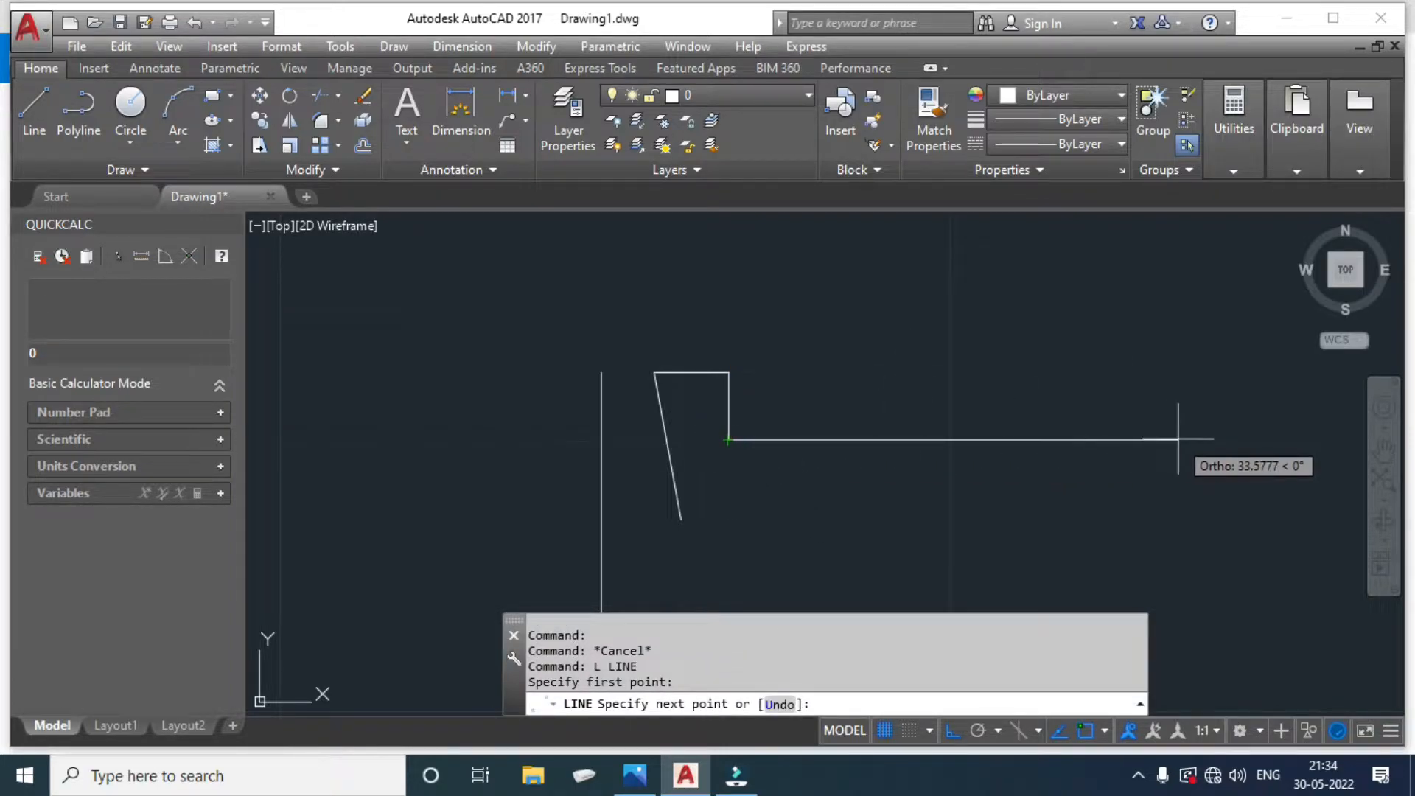
{"action": "left_click", "coordinate": [1177, 439]}
{"action": "key", "text": "Escape"}
{"action": "mouse_move", "coordinate": [827, 485]}
{"action": "middle_mouse_down"}
{"action": "mouse_move", "coordinate": [648, 379]}
{"action": "mouse_move", "coordinate": [656, 394]}
{"action": "middle_mouse_up"}
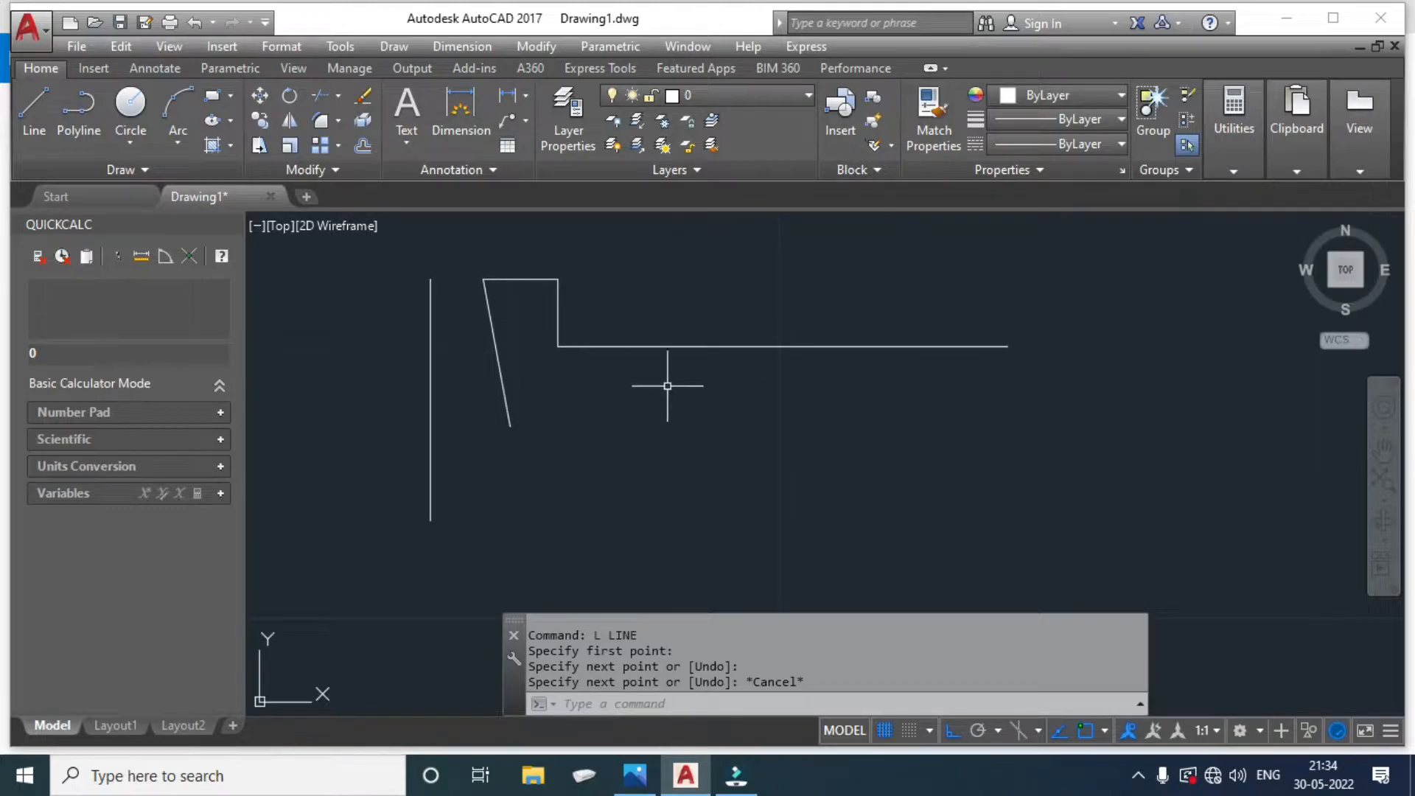
{"action": "key", "text": "Escape"}
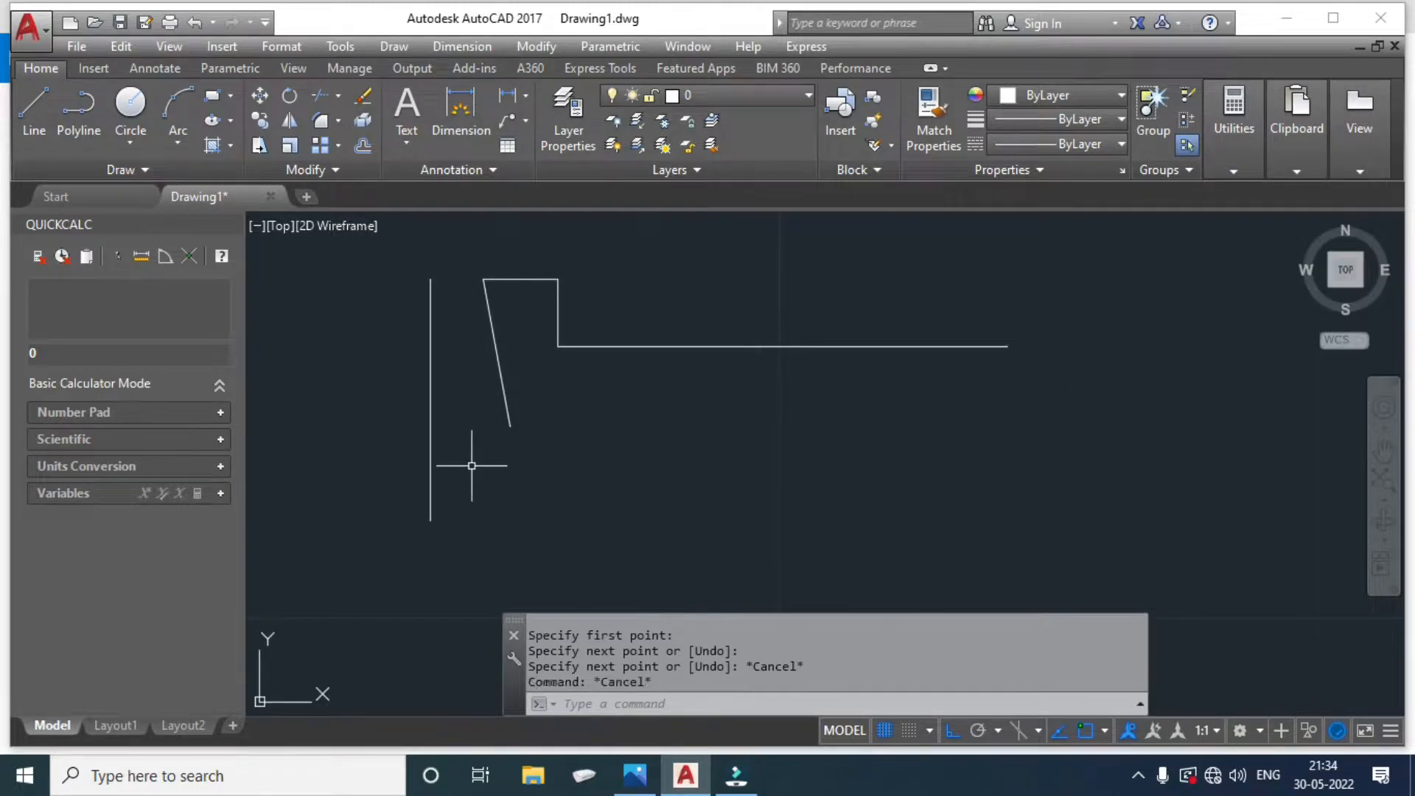
Check the centre line's length, consult the flywheel reference image in Photos, and offset the centre line 21.5 units to the right in AutoCAD.
{"action": "left_click", "coordinate": [432, 425]}
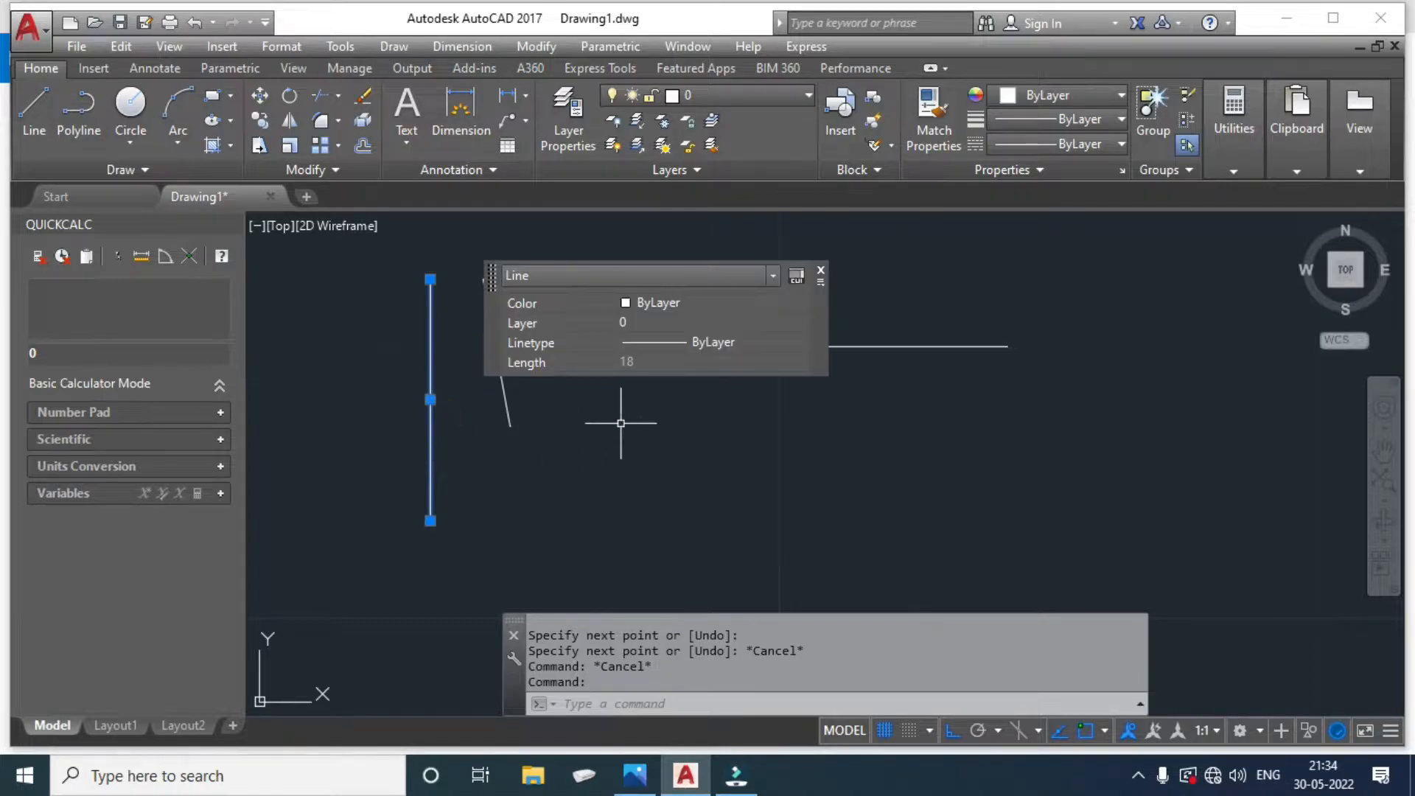
{"action": "key", "text": "Escape"}
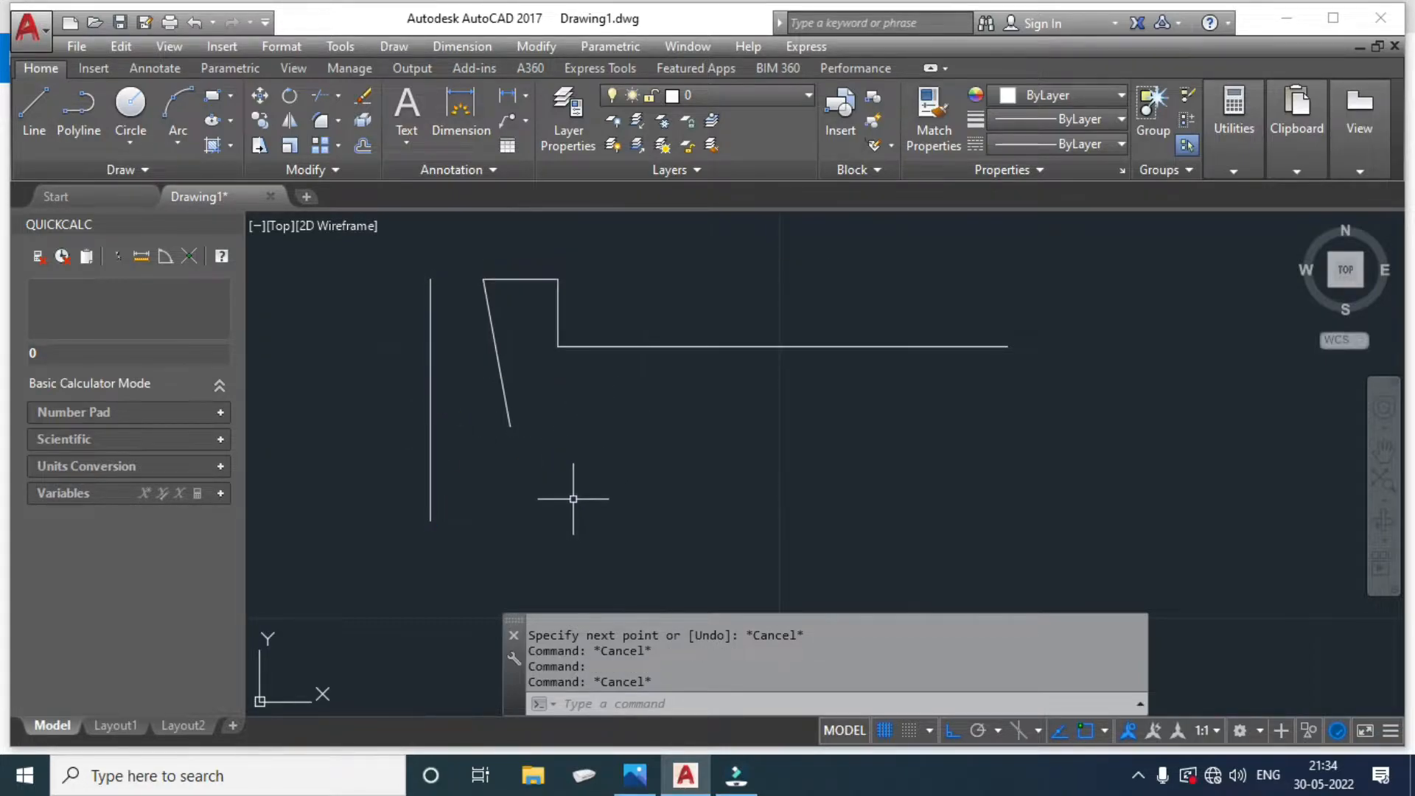
{"action": "type", "text": "o"}
{"action": "key", "text": "Return"}
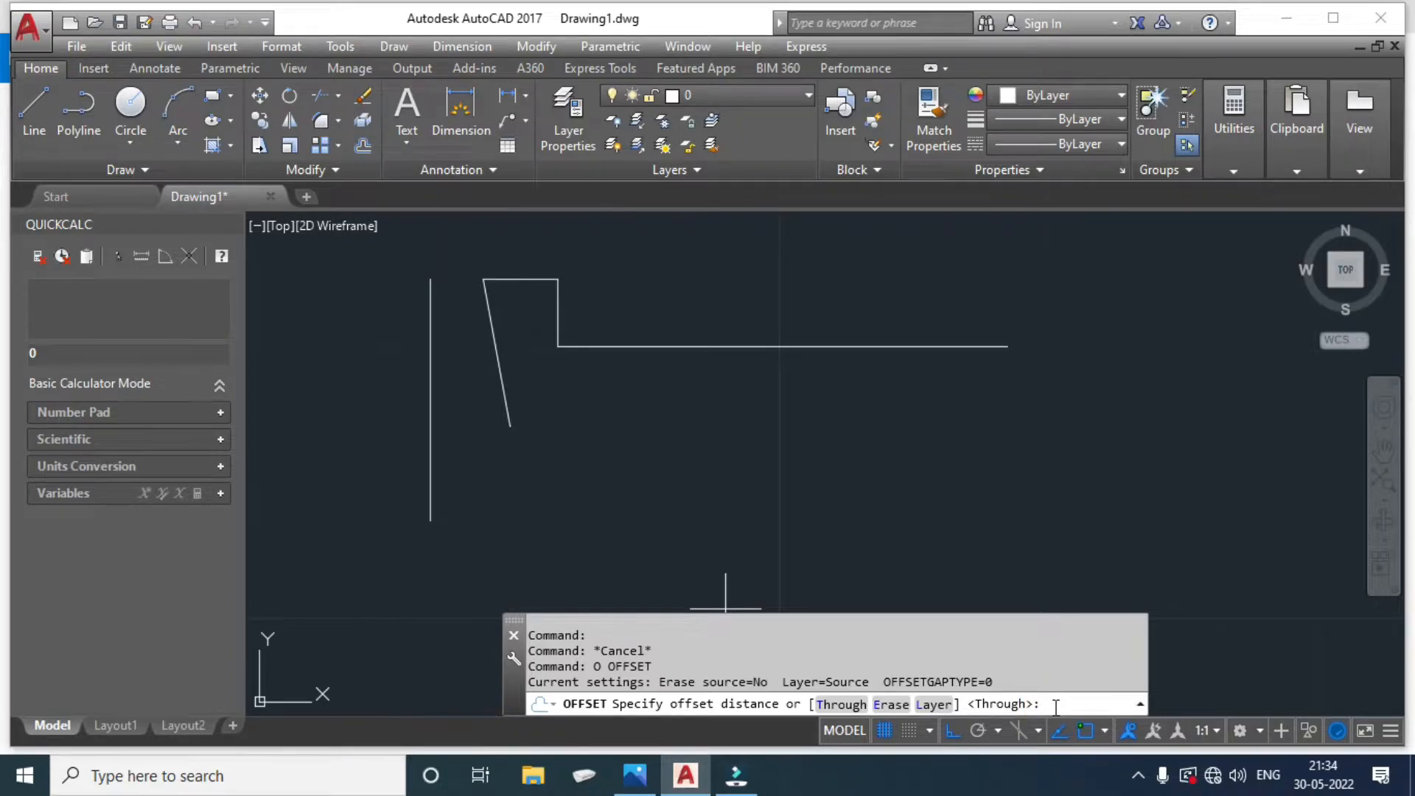
{"action": "left_click", "coordinate": [635, 775]}
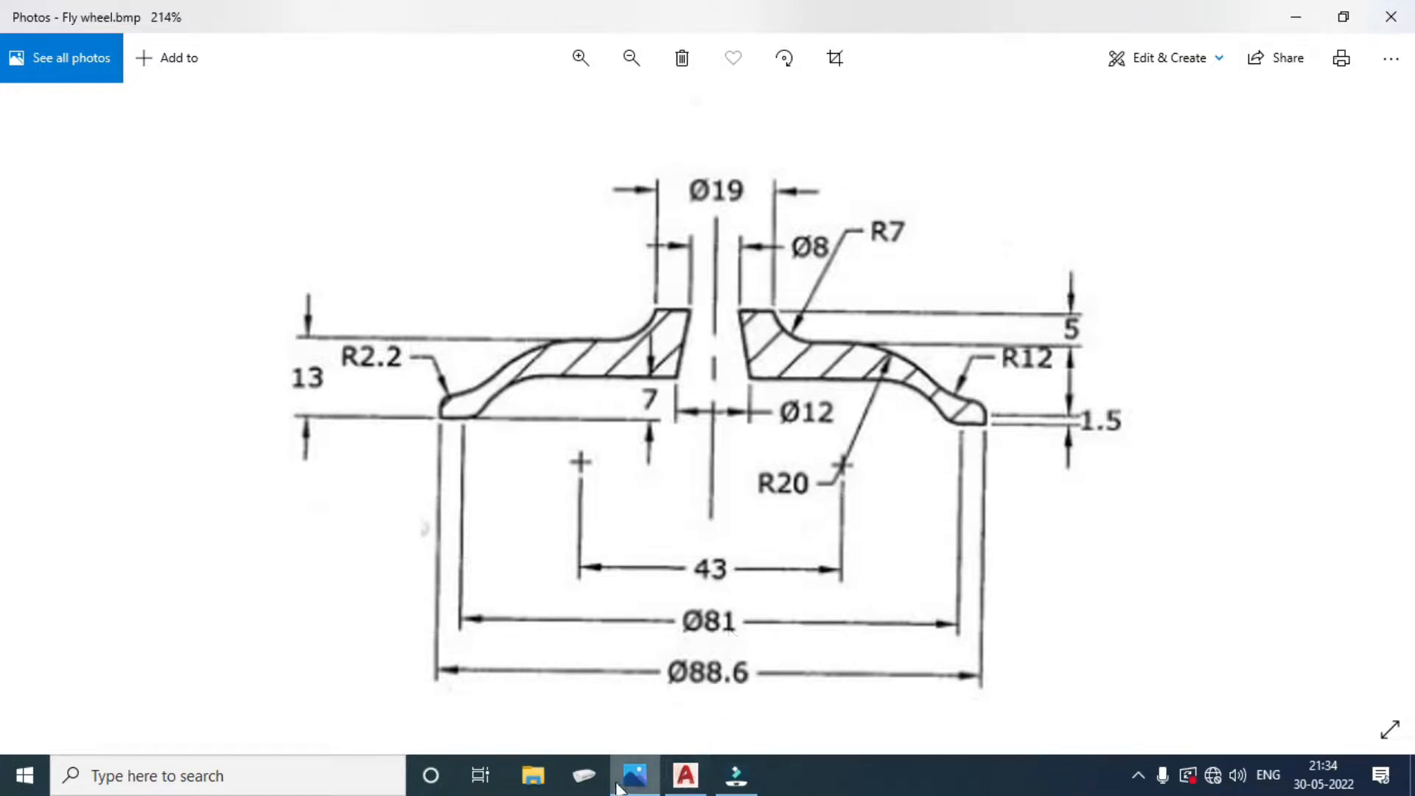
{"action": "left_click", "coordinate": [685, 775]}
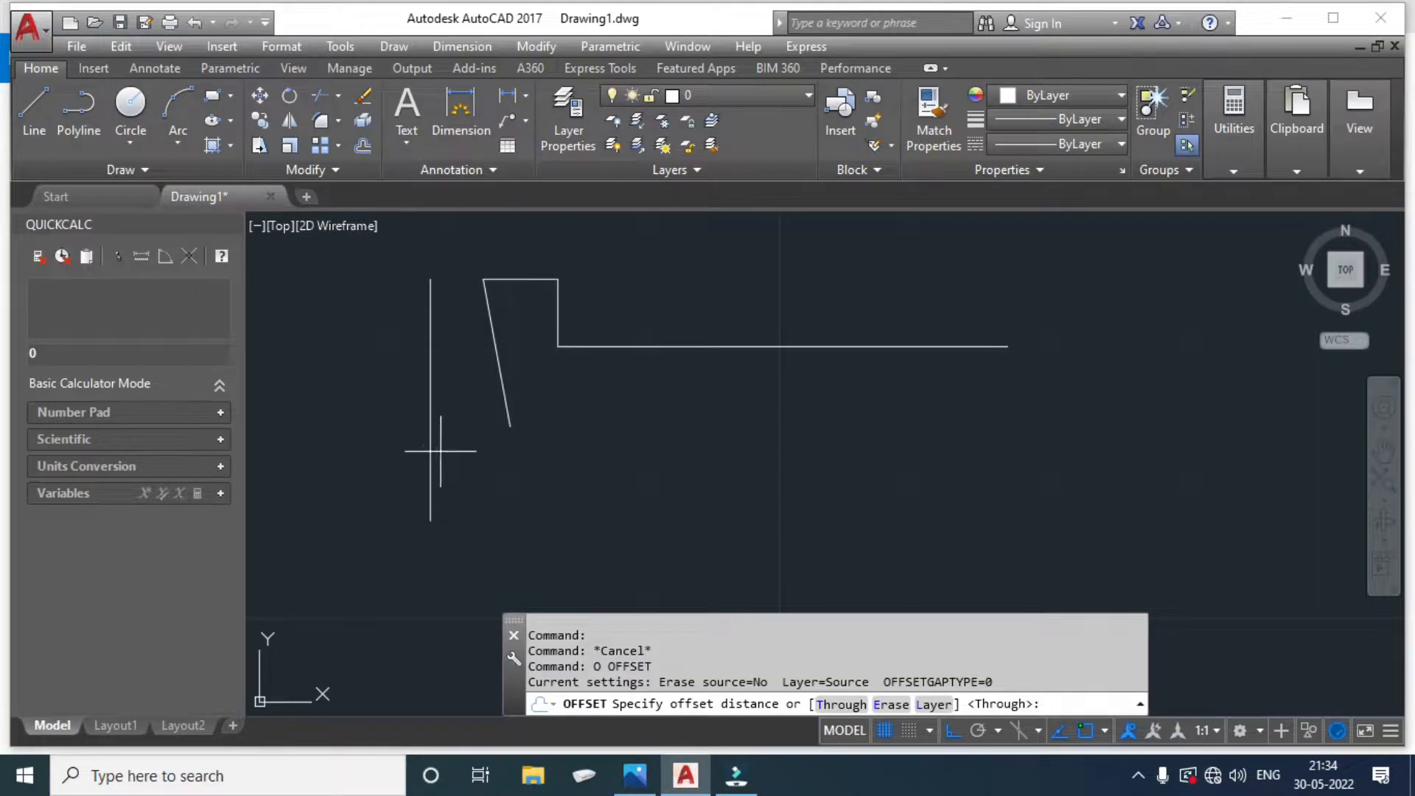
{"action": "left_click", "coordinate": [1077, 698]}
{"action": "type", "text": "21.5"}
{"action": "key", "text": "Return"}
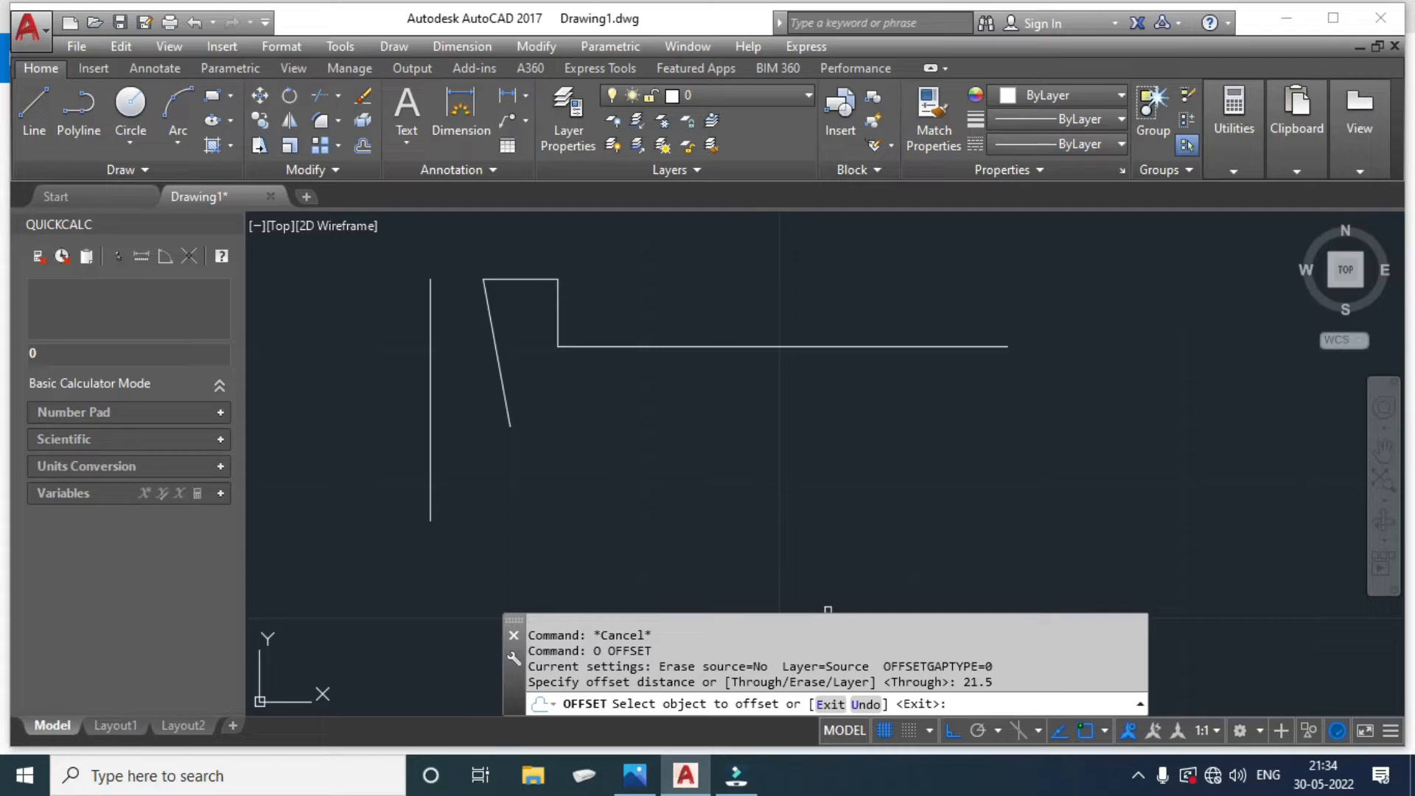
{"action": "left_click", "coordinate": [432, 386]}
{"action": "left_click", "coordinate": [734, 434]}
{"action": "key", "text": "Escape"}
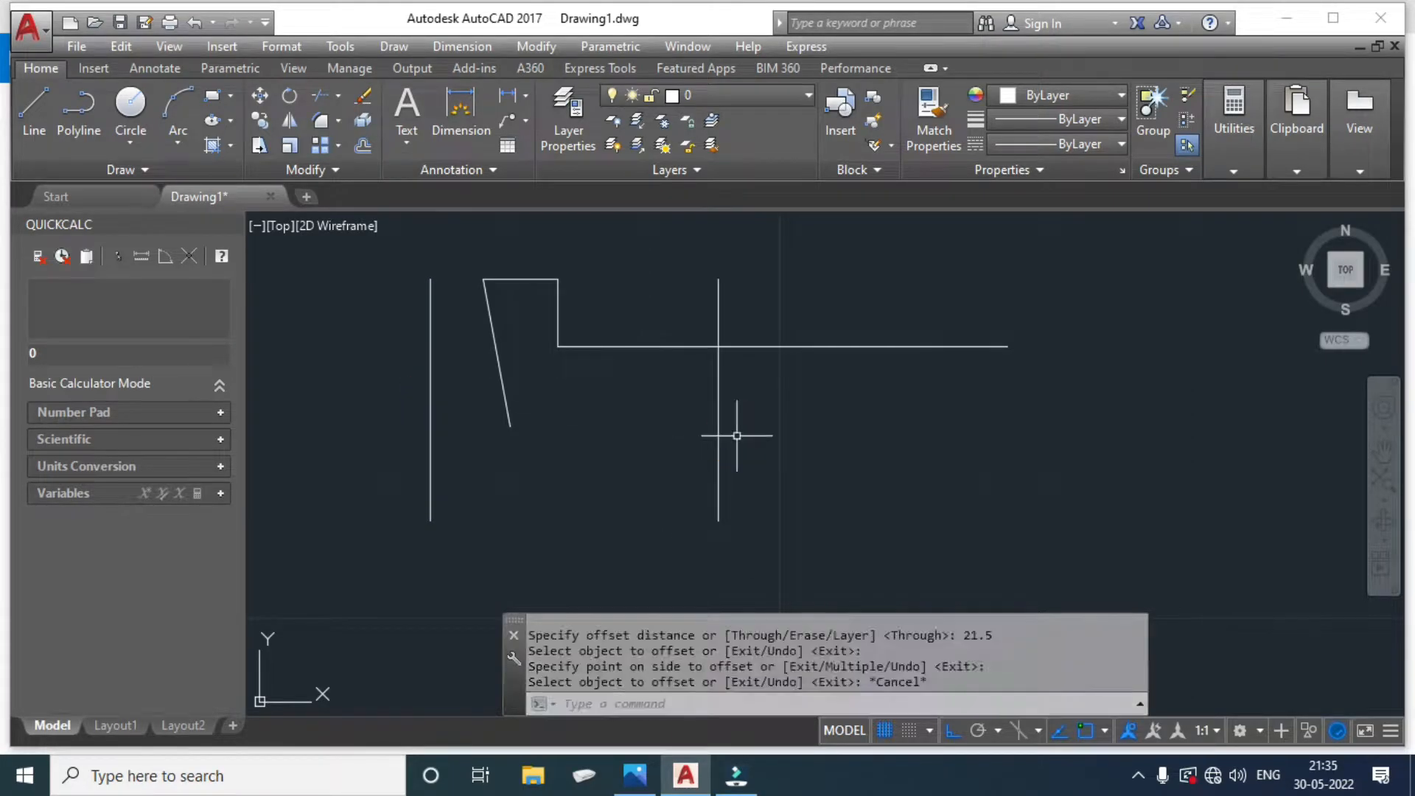
Trim the offset vertical line above the long horizontal line, and check the remaining line's length.
{"action": "type", "text": "tr"}
{"action": "key", "text": "Return"}
{"action": "left_click", "coordinate": [717, 300]}
{"action": "key", "text": "Escape"}
{"action": "middle_click_drag", "start_coordinate": [743, 420], "coordinate": [718, 375]}
{"action": "left_click", "coordinate": [719, 375]}
{"action": "left_click", "coordinate": [672, 413]}
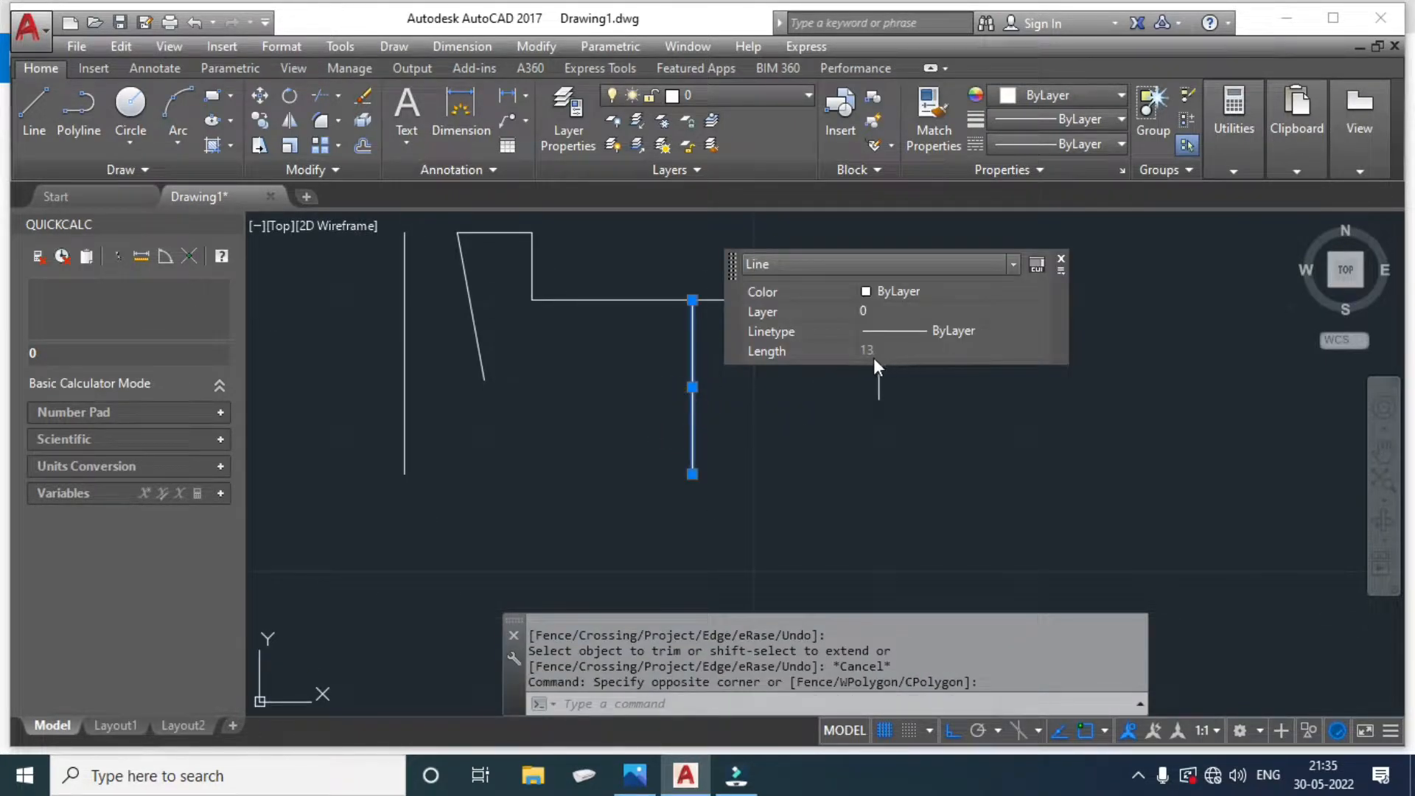
{"action": "key", "text": "Escape"}
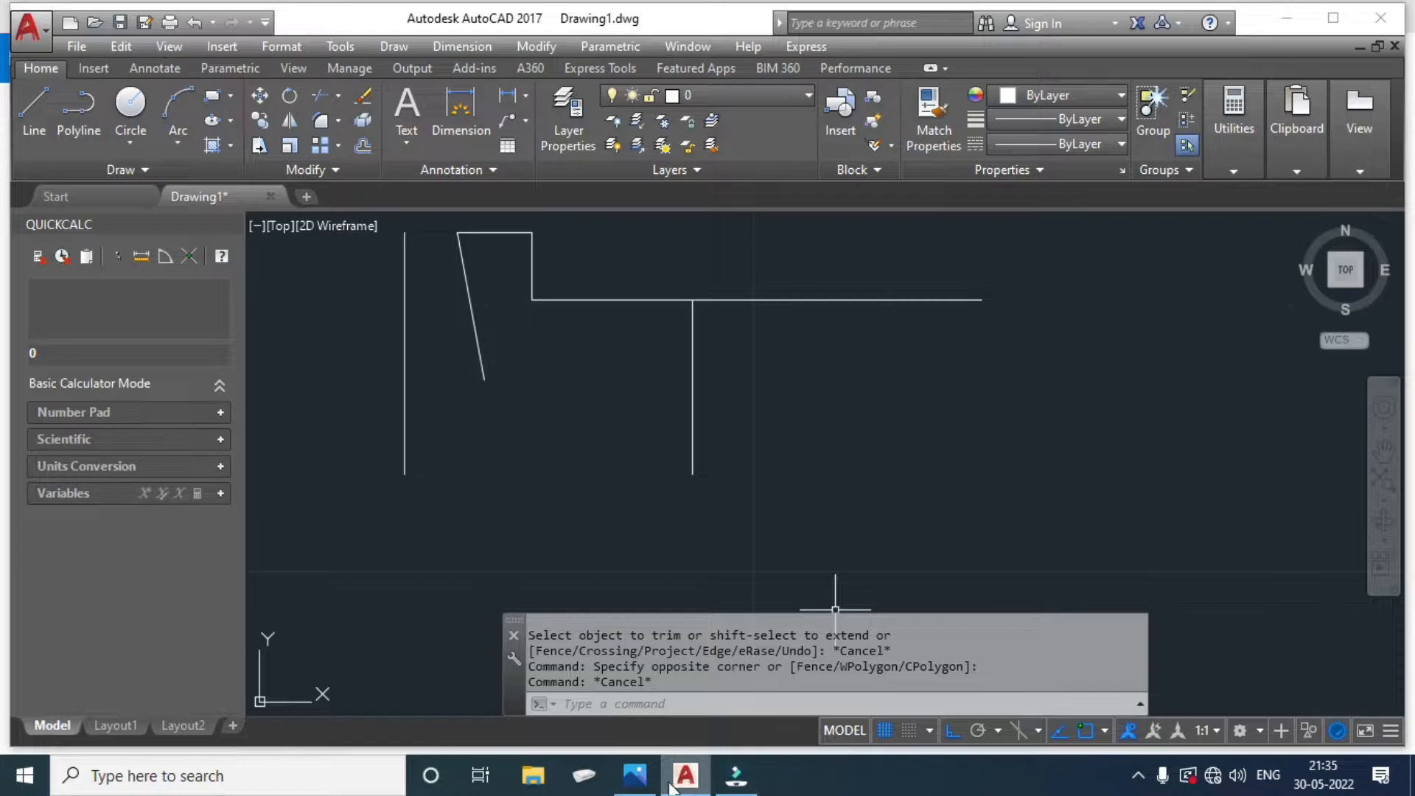
Consult the reference image in Photos, and lengthen the offset vertical line downward to a total of 20 units in AutoCAD.
{"action": "left_click", "coordinate": [634, 774]}
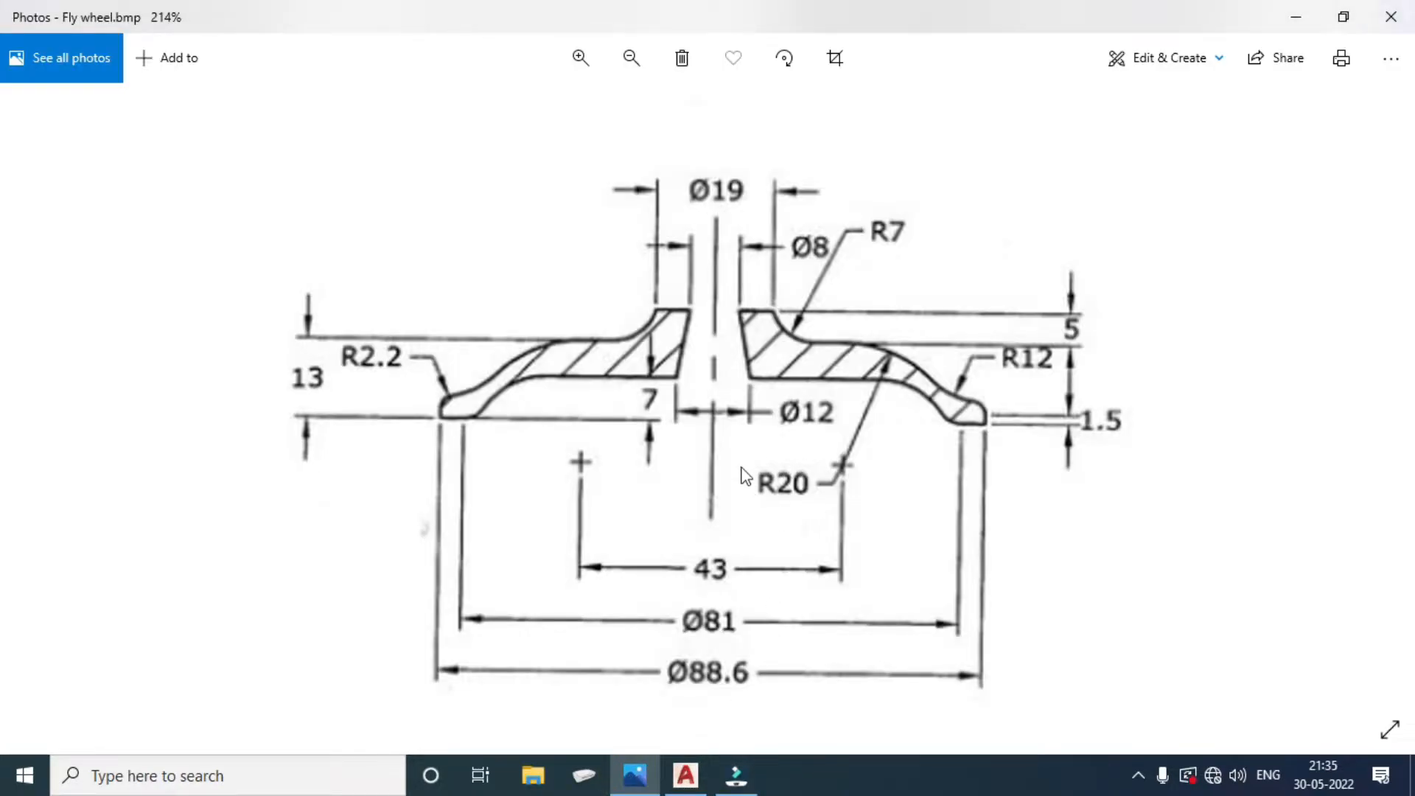
{"action": "left_click", "coordinate": [633, 774]}
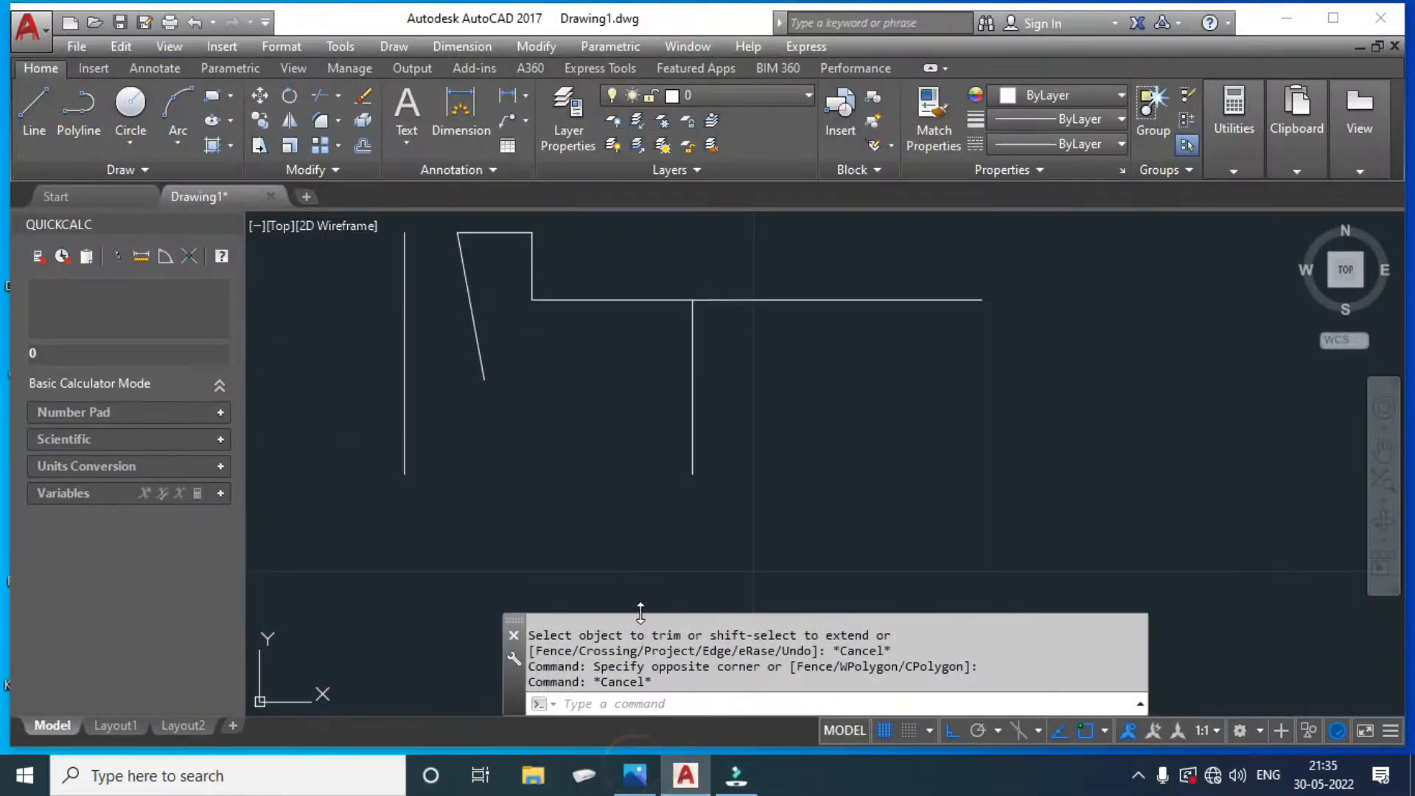
{"action": "type", "text": "len"}
{"action": "key", "text": "Return"}
{"action": "type", "text": "t"}
{"action": "key", "text": "Return"}
{"action": "left_click", "coordinate": [947, 707]}
{"action": "type", "text": "20"}
{"action": "key", "text": "Return"}
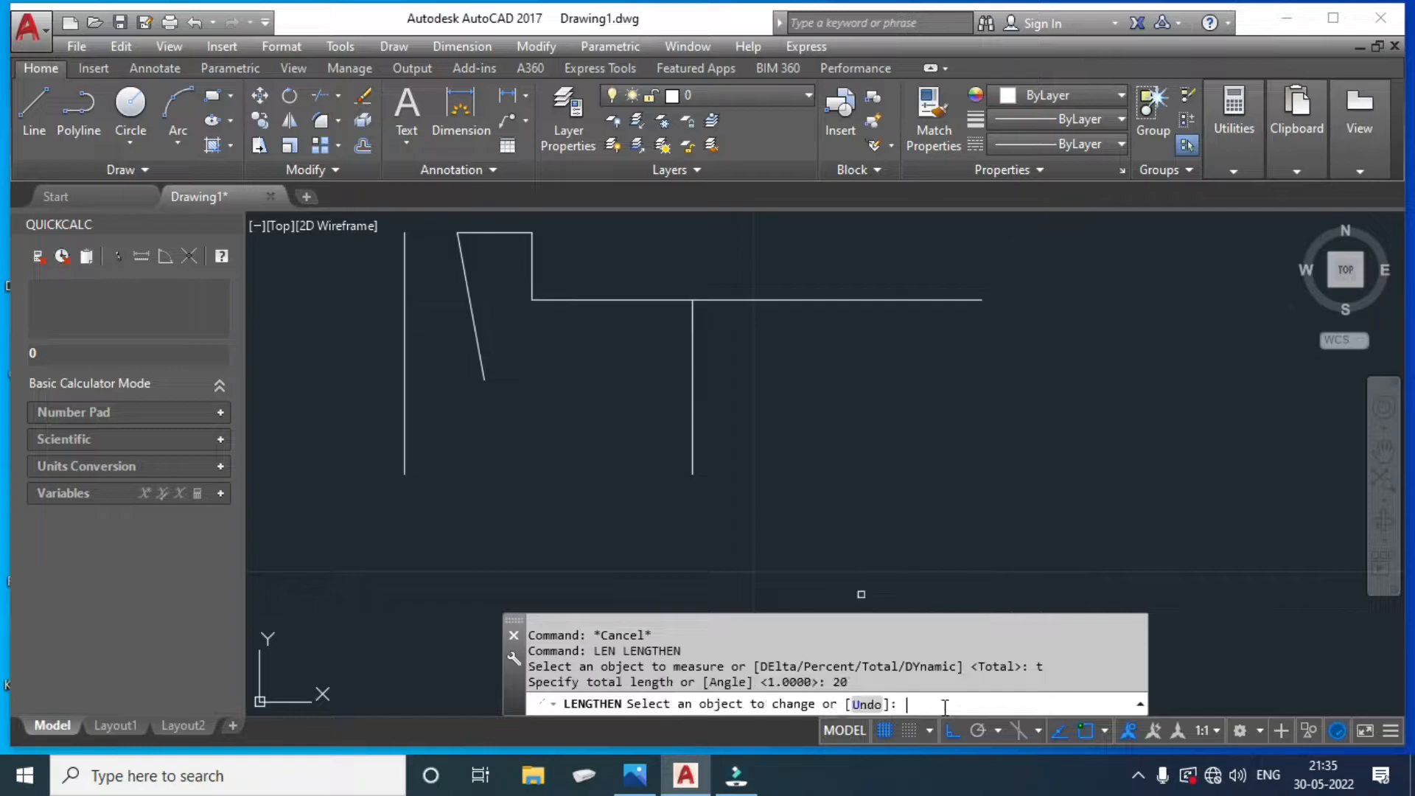
{"action": "left_click", "coordinate": [691, 461]}
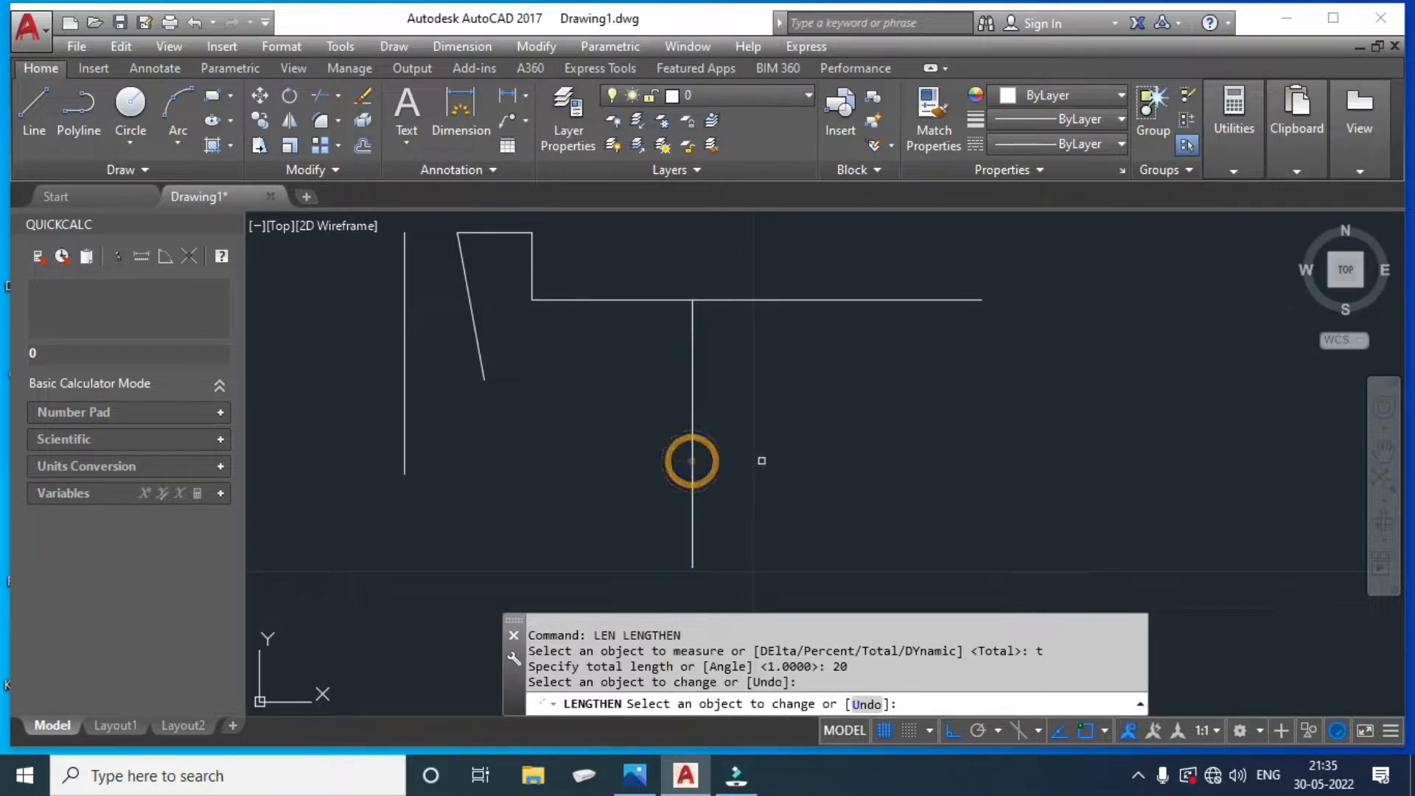
{"action": "key", "text": "Escape"}
Draw a circle centred on the 20-unit line's lower end with its radius reaching the line's upper end.
{"action": "middle_click_drag", "start_coordinate": [761, 461], "coordinate": [759, 411]}
{"action": "type", "text": "c"}
{"action": "key", "text": "Return"}
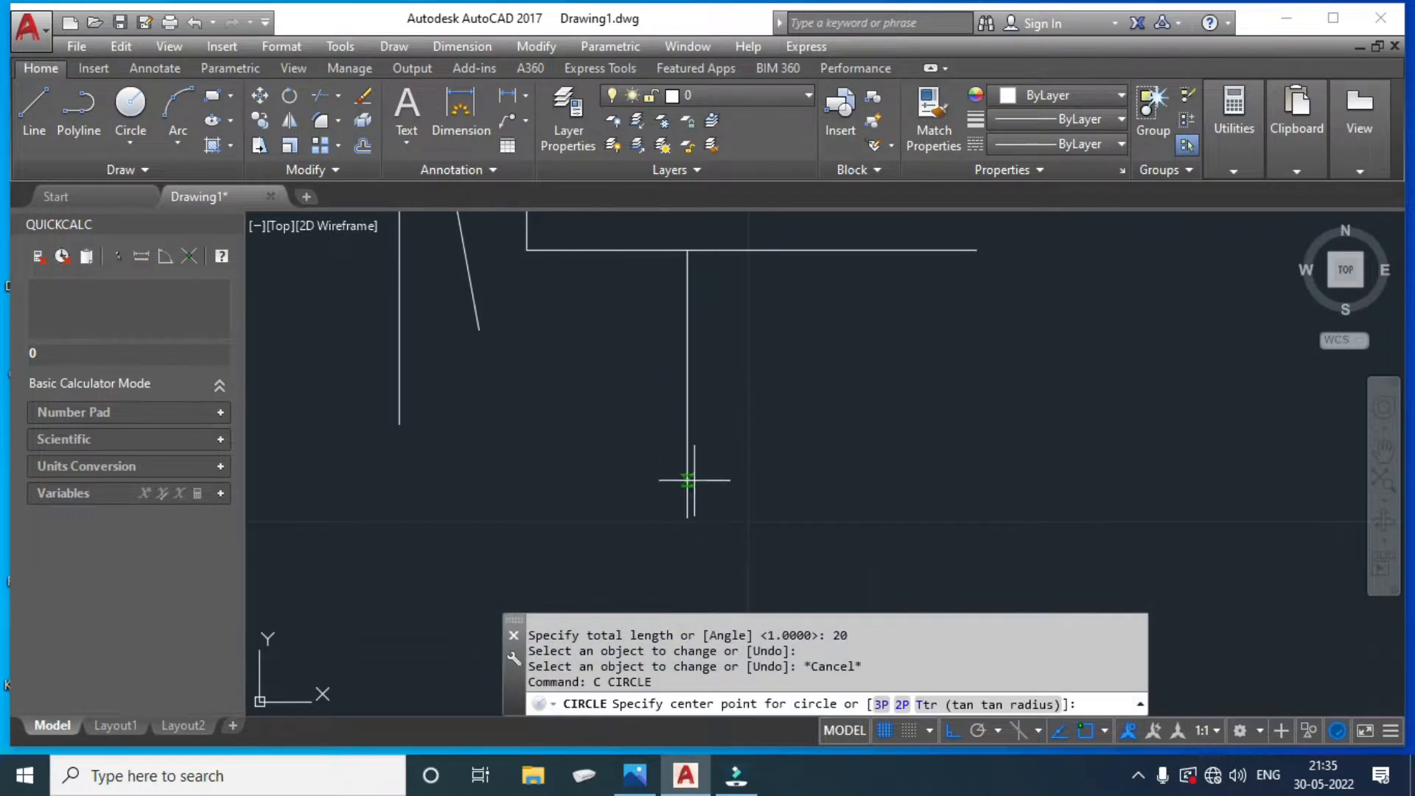
{"action": "left_click", "coordinate": [688, 517]}
{"action": "left_click", "coordinate": [689, 253]}
{"action": "scroll", "coordinate": [847, 328], "scroll_direction": "down", "scroll_amount": 4}
{"action": "key", "text": "Escape"}
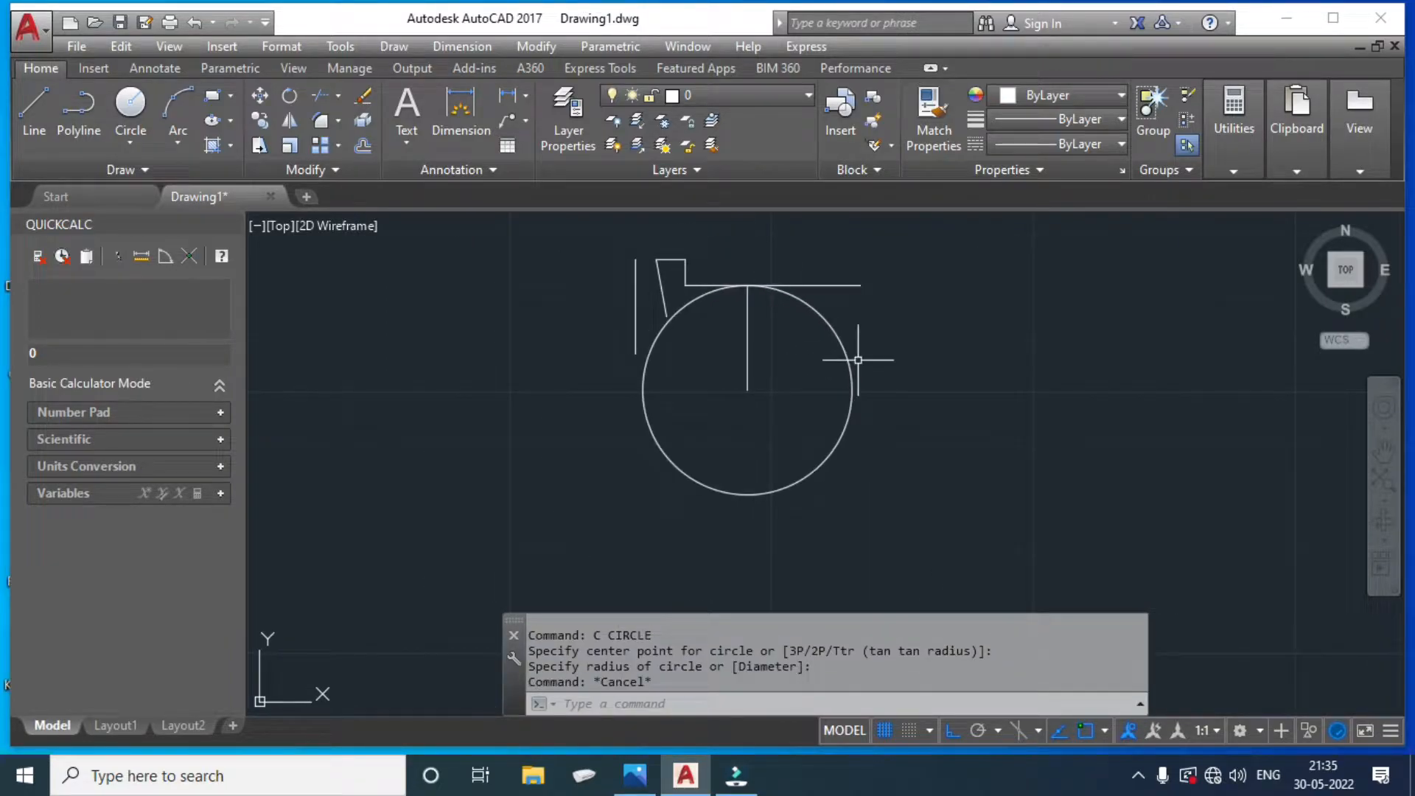
{"action": "type", "text": "l"}
{"action": "key", "text": "Return"}
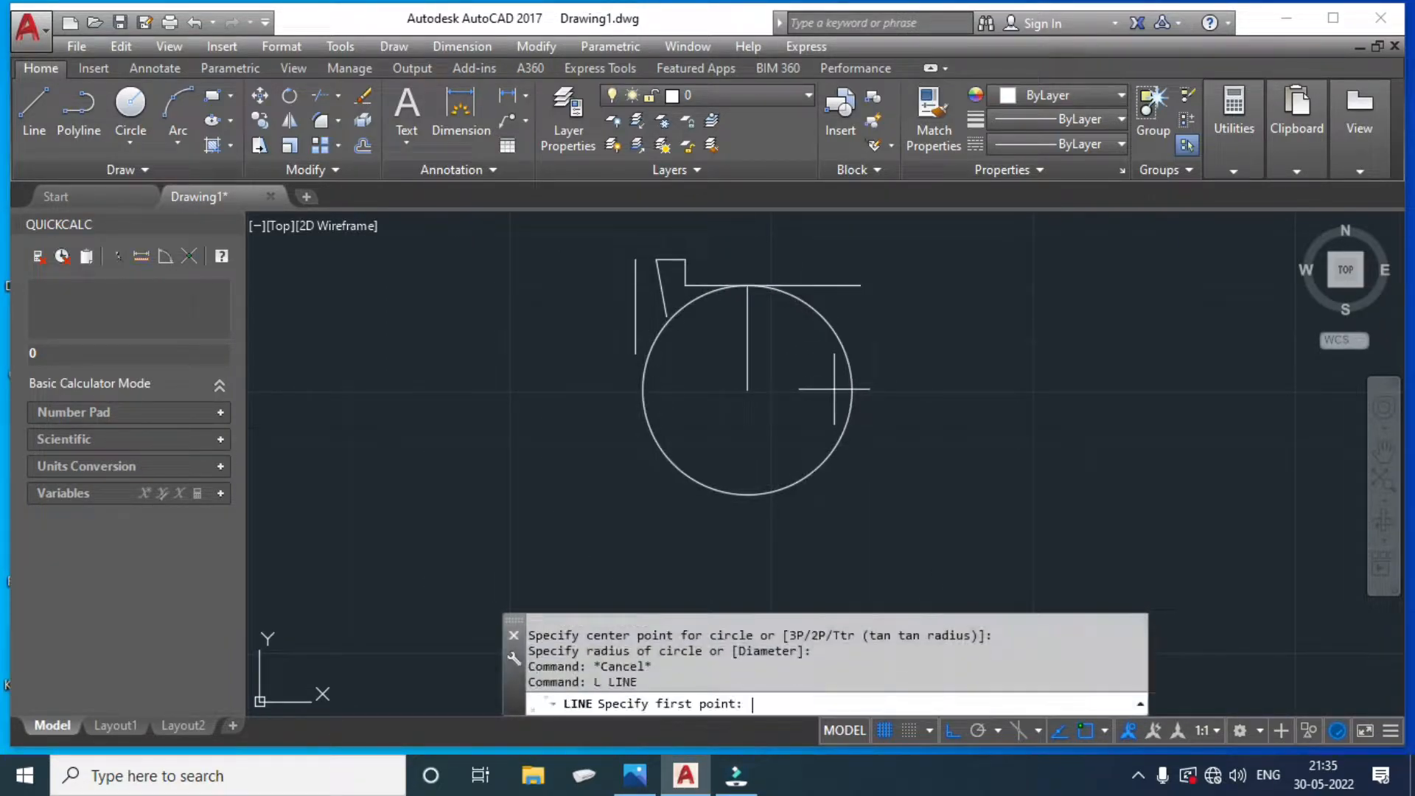
{"action": "key", "text": "Escape"}
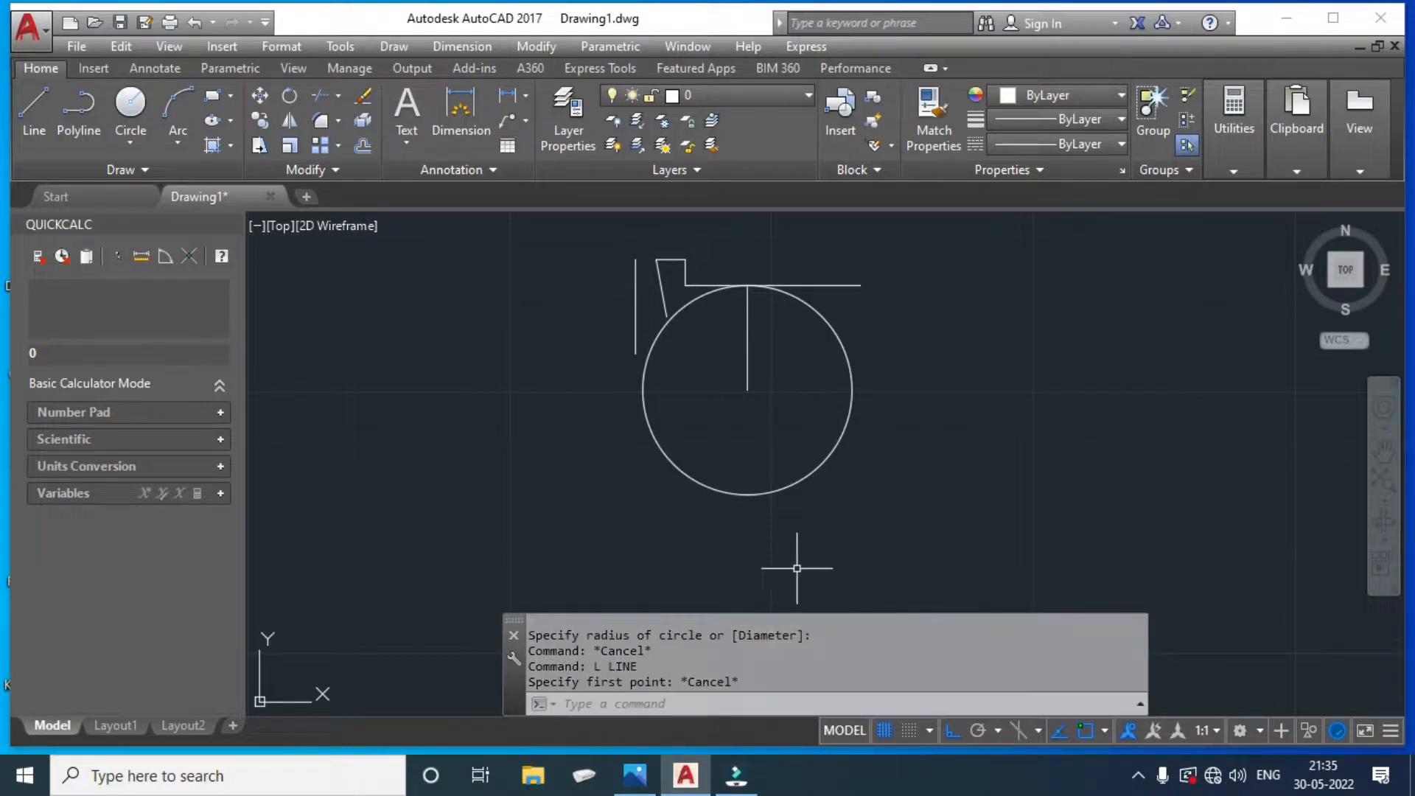
Examine the remaining profile dimensions in the flywheel reference image in Photos, and return to AutoCAD.
{"action": "left_click", "coordinate": [634, 775]}
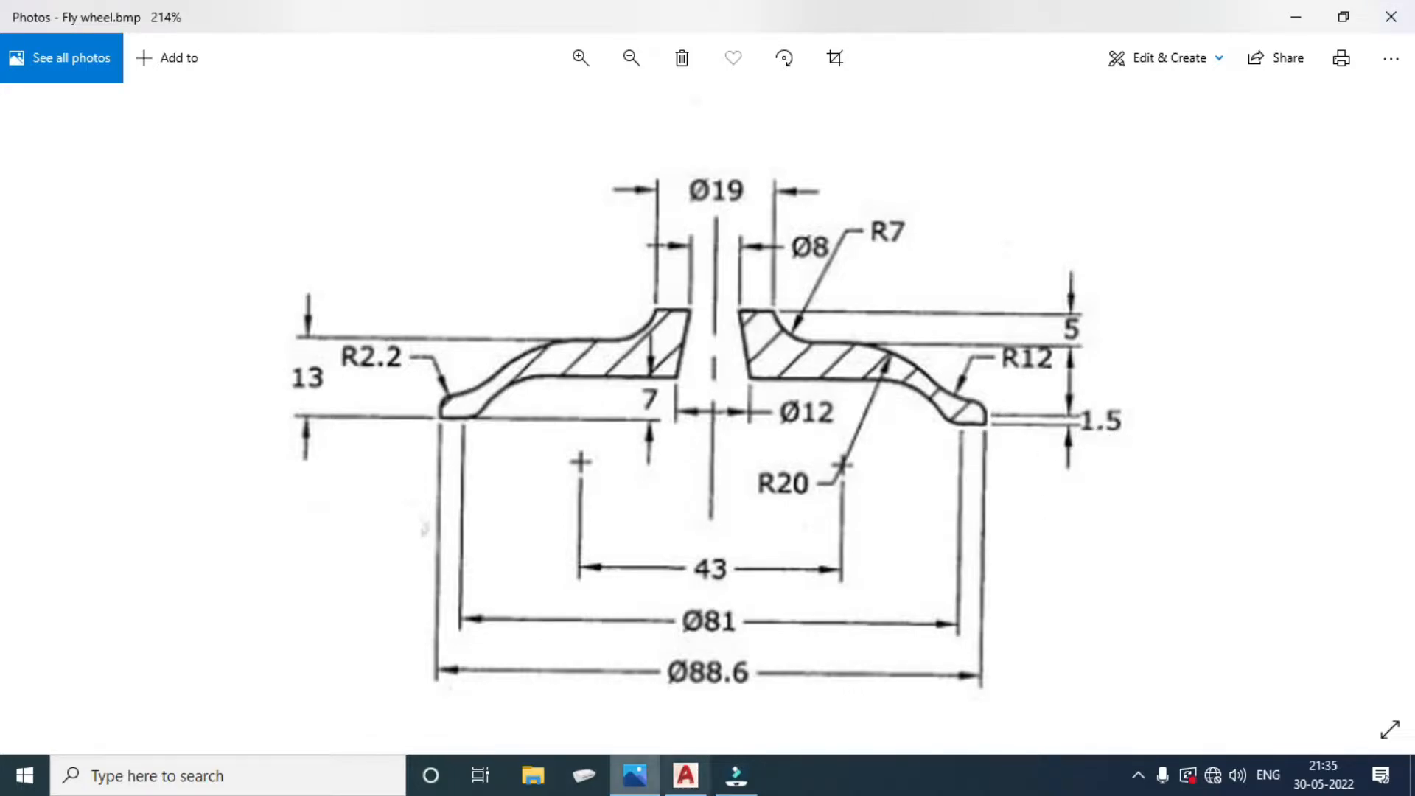
{"action": "left_click", "coordinate": [685, 775]}
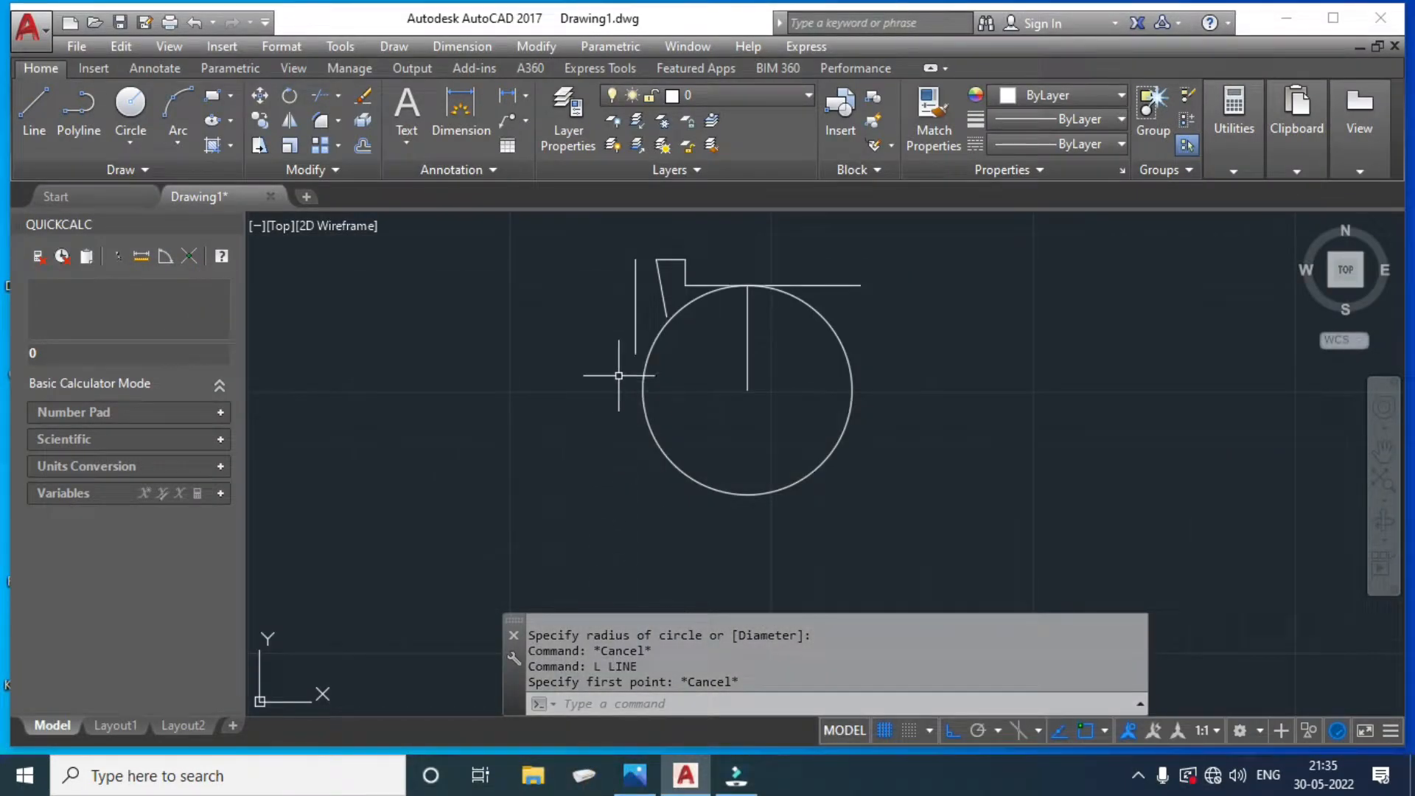
Check the length of the leftmost vertical line.
{"action": "left_click", "coordinate": [645, 319]}
{"action": "left_click", "coordinate": [623, 324]}
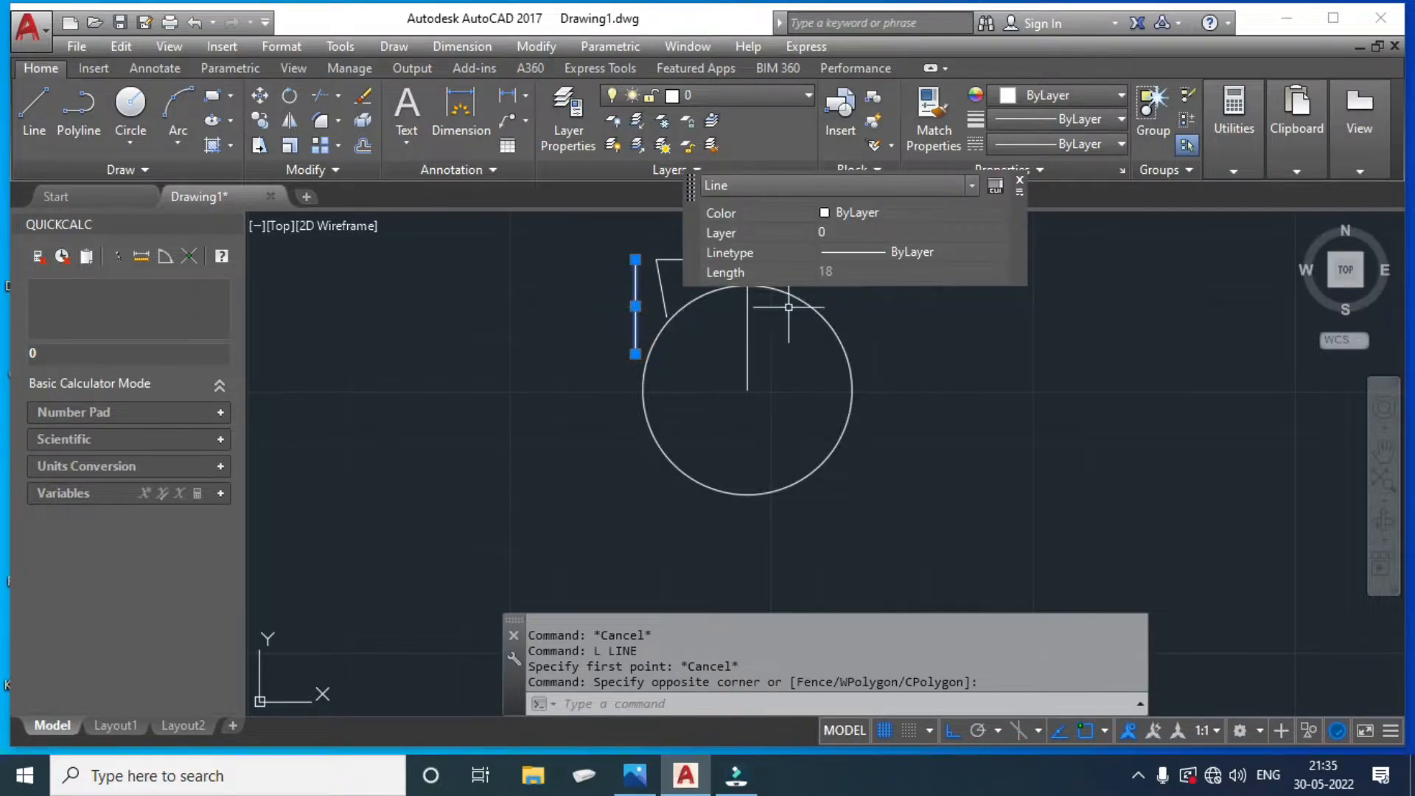
{"action": "key", "text": "Escape"}
Draw a 44.3-unit horizontal line rightward from the leftmost vertical line's lower end, consulting the reference image in Photos and checking the line's length.
{"action": "type", "text": "l"}
{"action": "key", "text": "Return"}
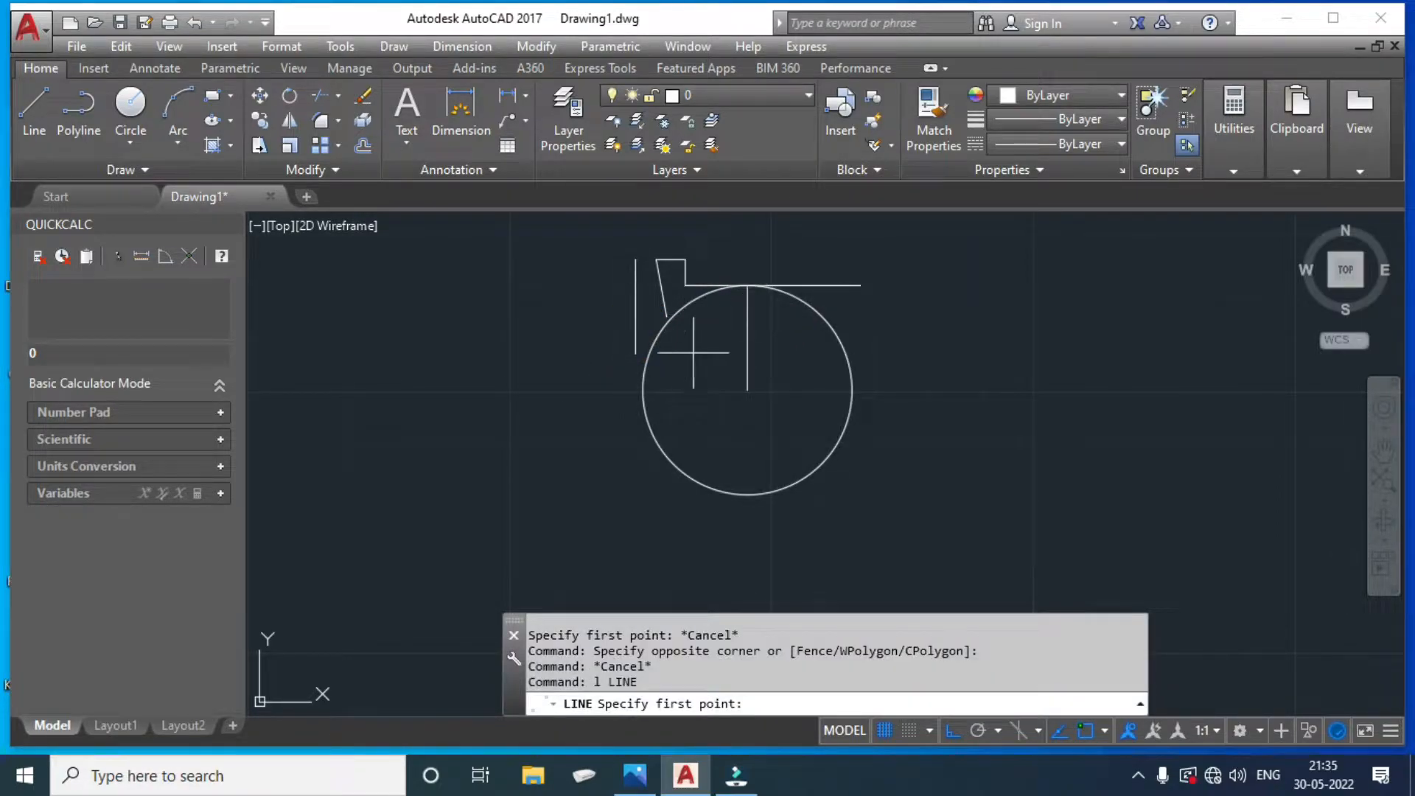
{"action": "left_click", "coordinate": [634, 353]}
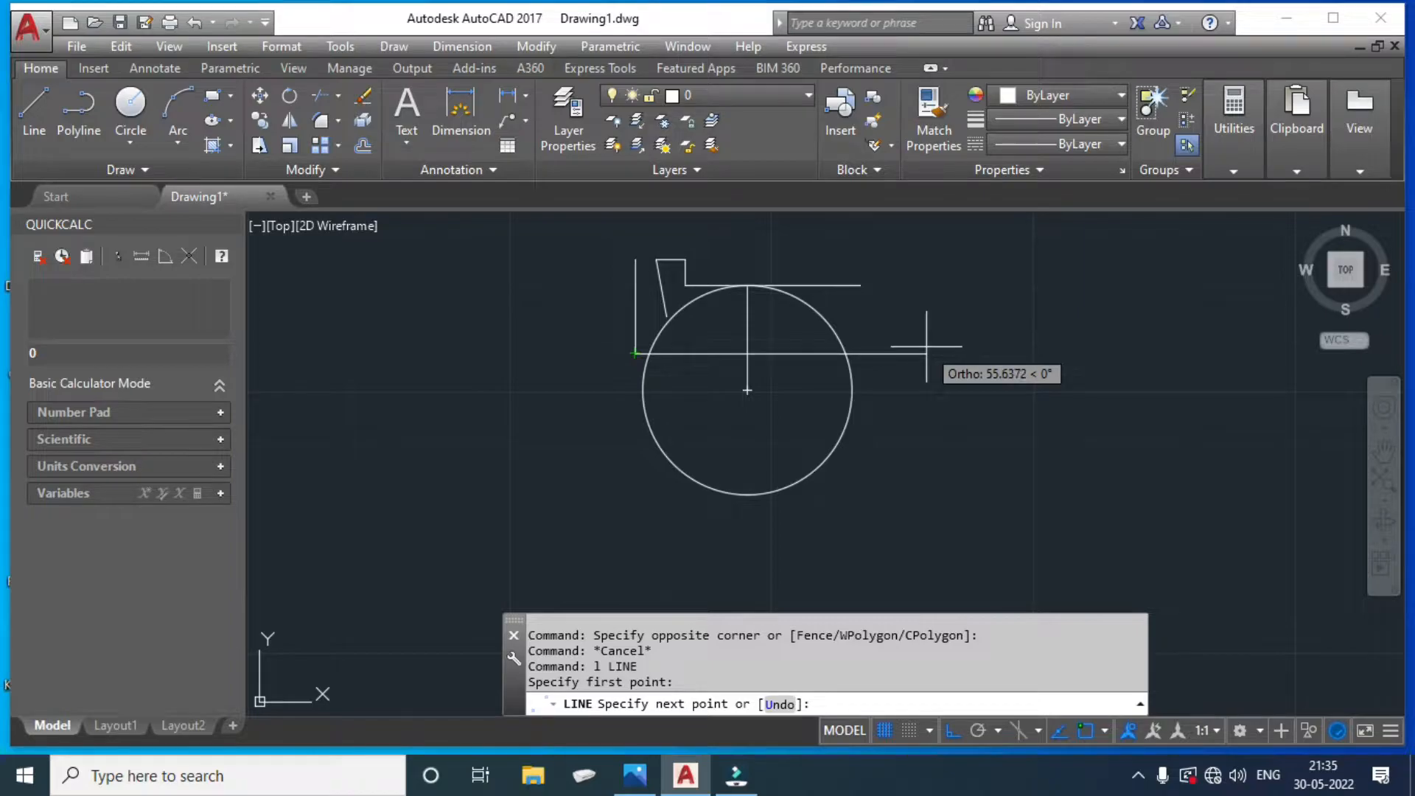
{"action": "type", "text": "44."}
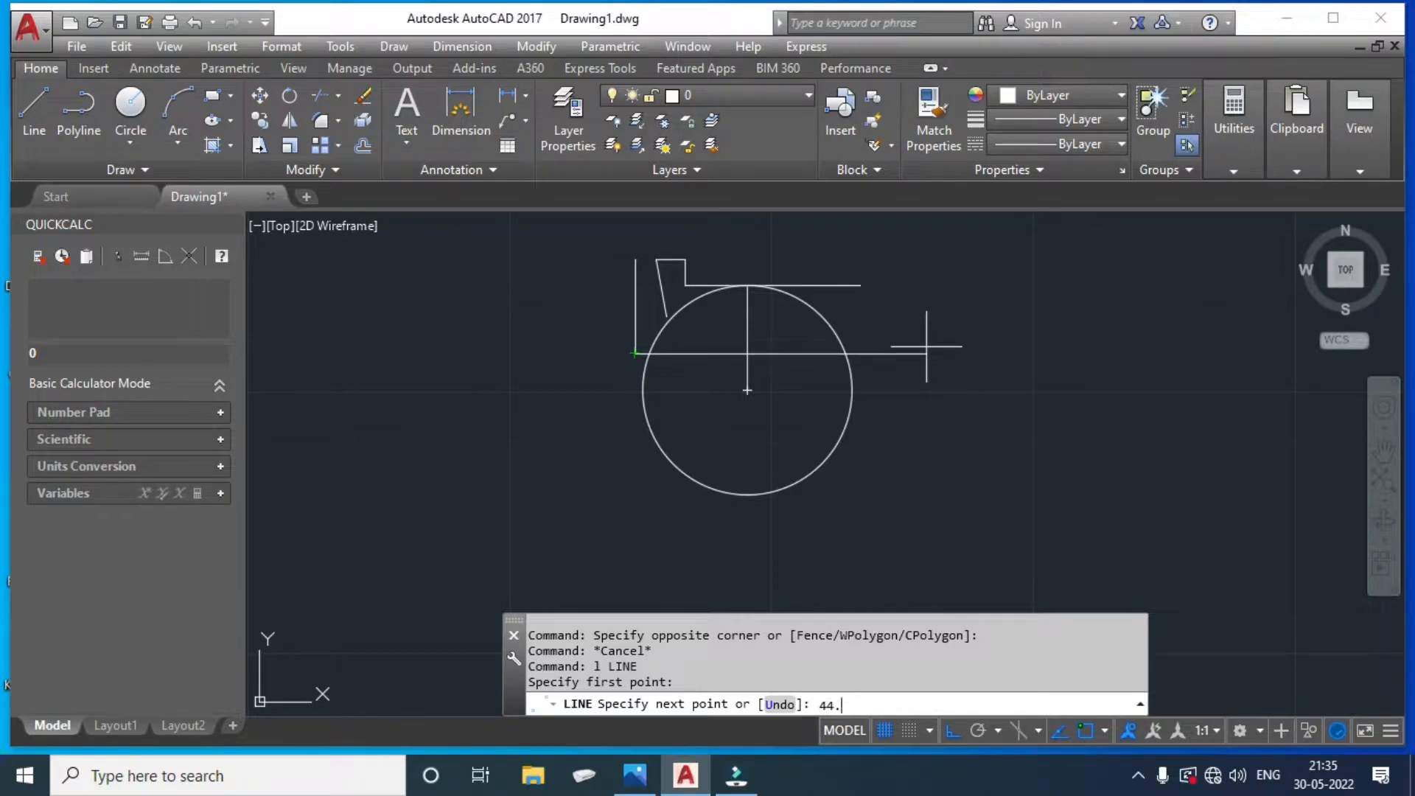
{"action": "left_click", "coordinate": [634, 775]}
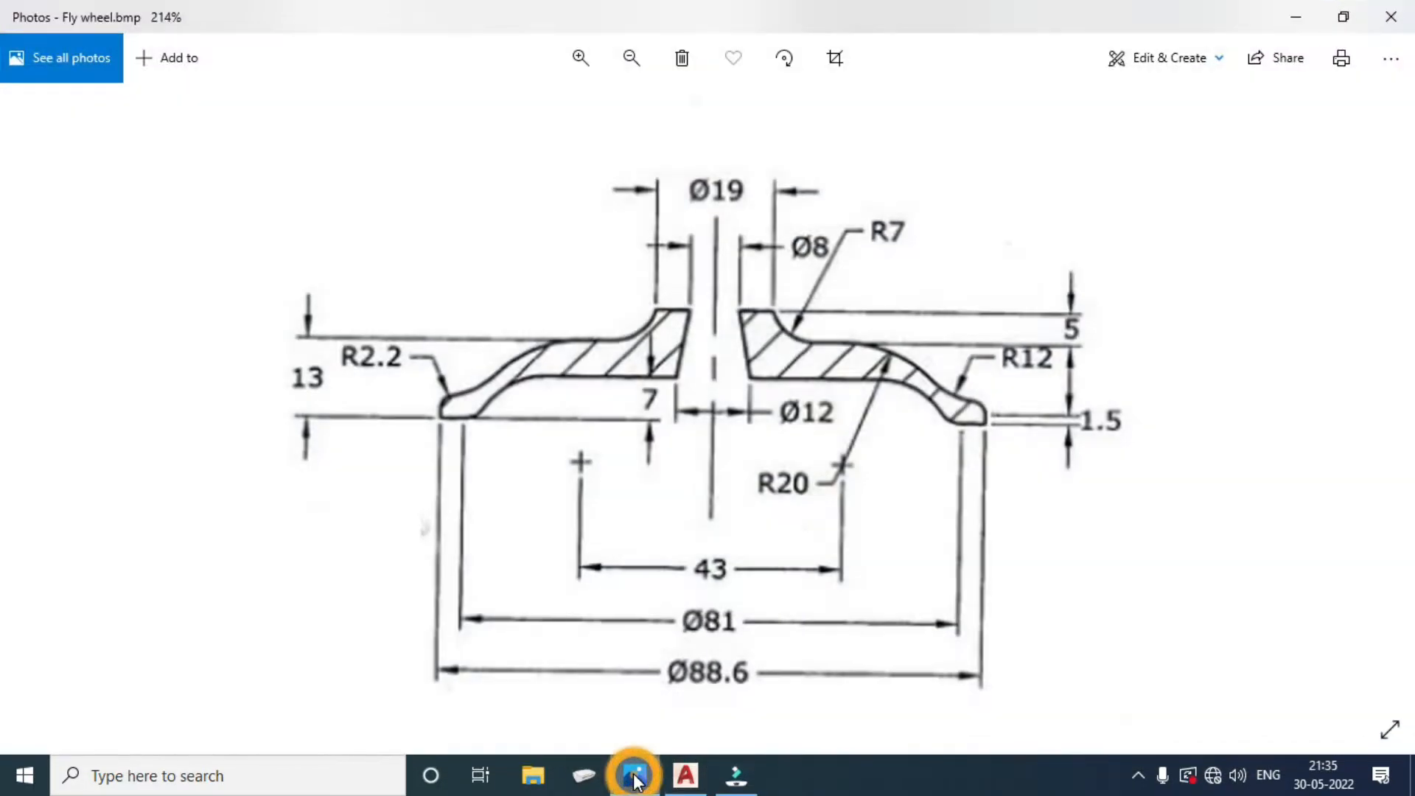
{"action": "left_click", "coordinate": [634, 775]}
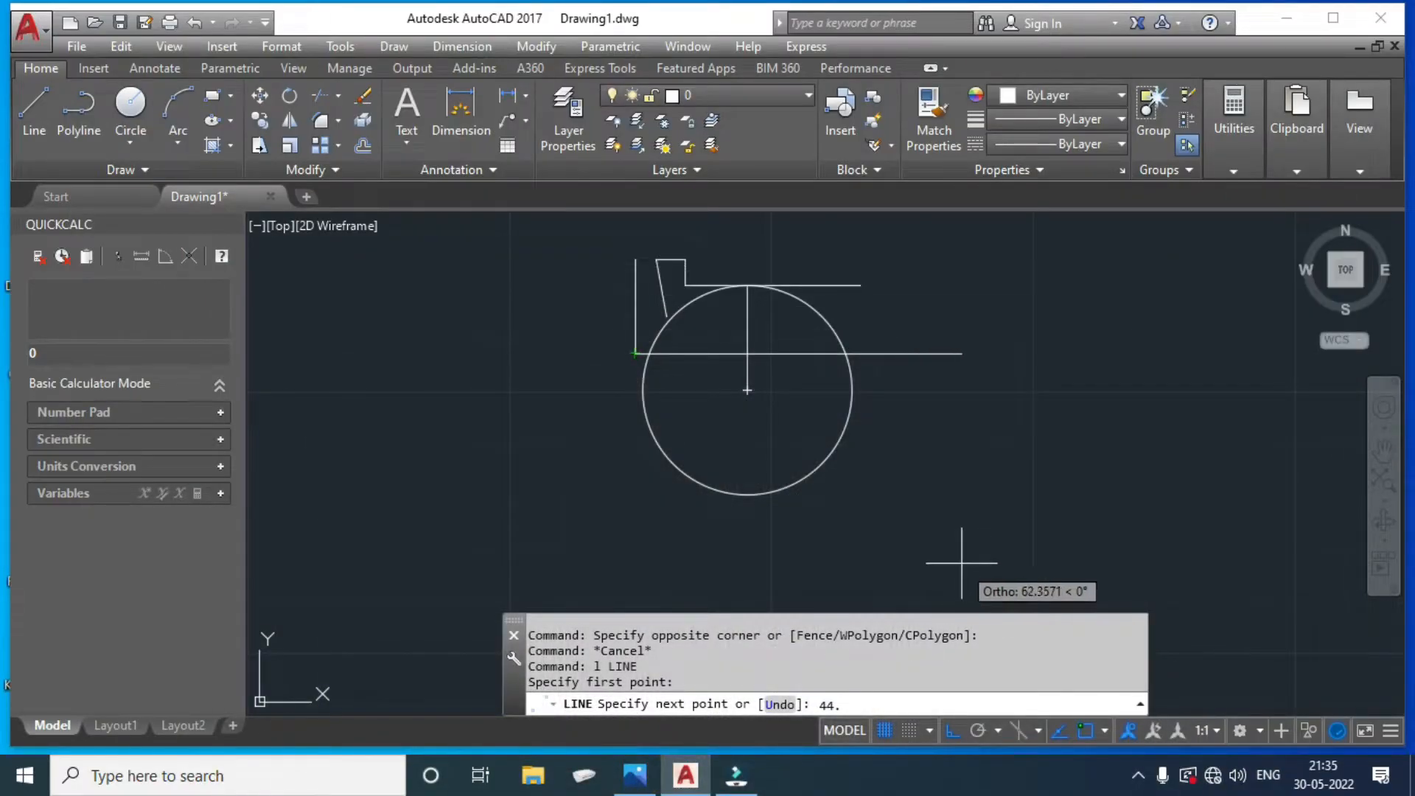
{"action": "type", "text": "3"}
{"action": "key", "text": "Return"}
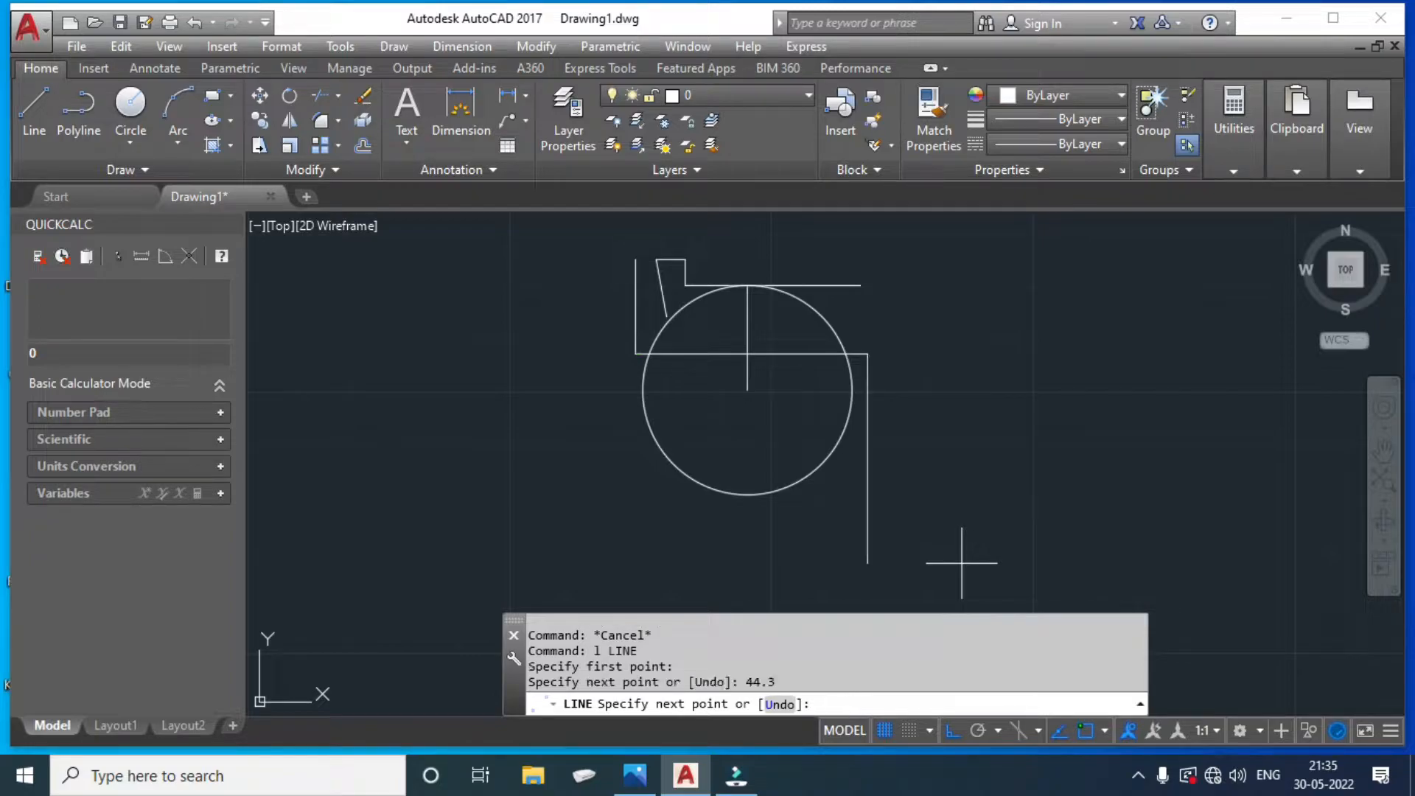
{"action": "key", "text": "Escape"}
{"action": "key", "text": "Escape"}
{"action": "left_click", "coordinate": [809, 353]}
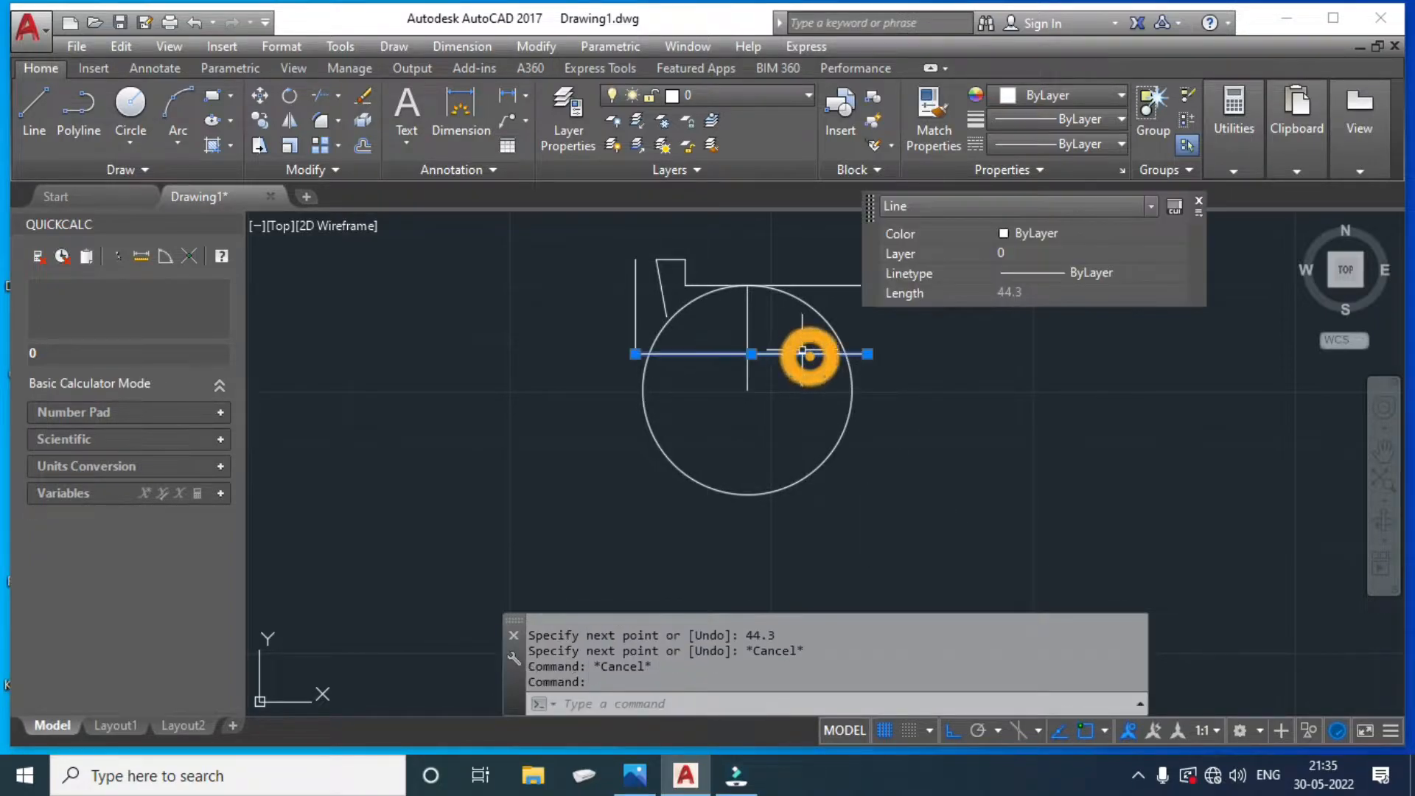
{"action": "key", "text": "Escape"}
Draw a 1.5-unit vertical line upward from the right end of the 44.3-unit line, and check its length.
{"action": "scroll", "coordinate": [885, 343], "scroll_direction": "up", "scroll_amount": 3}
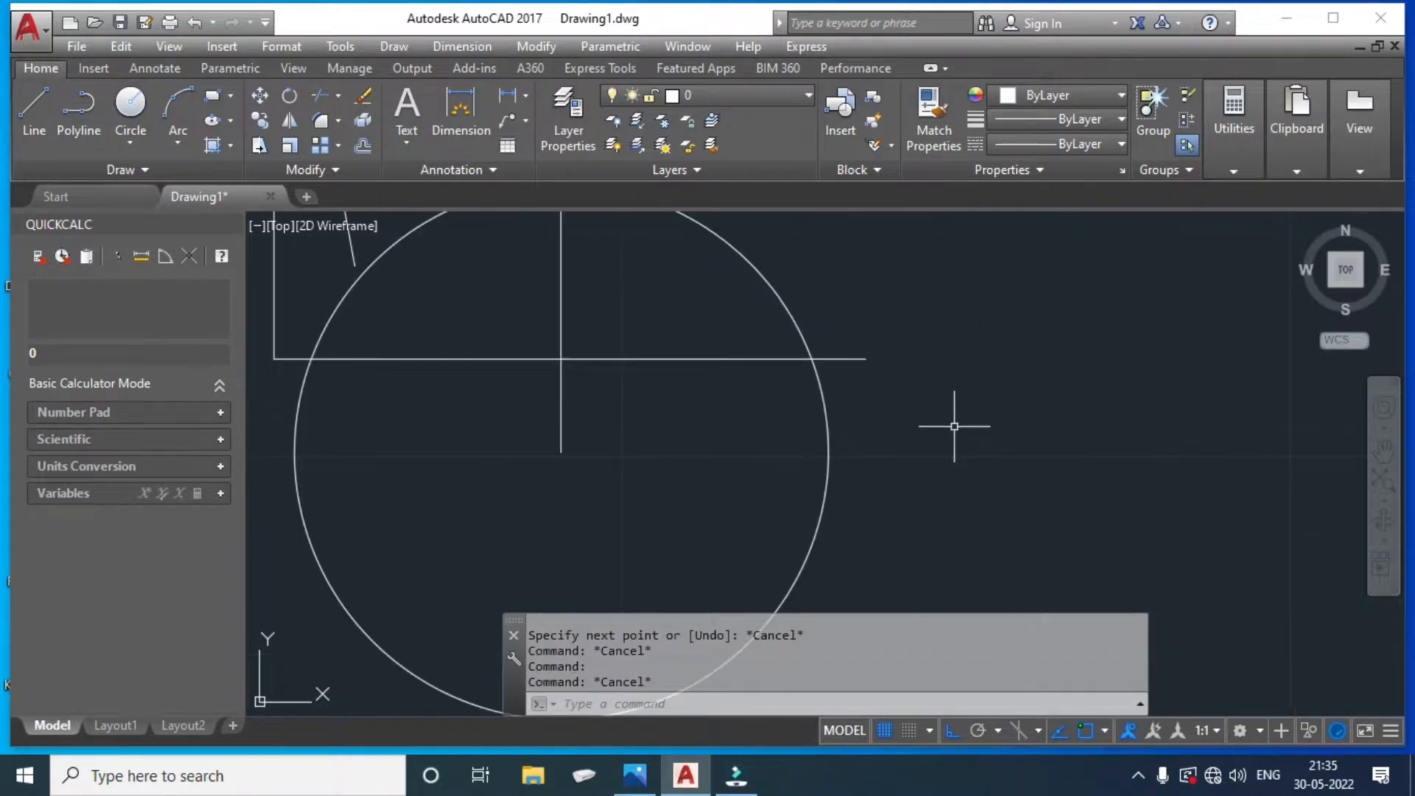
{"action": "type", "text": "l"}
{"action": "key", "text": "Return"}
{"action": "left_click", "coordinate": [866, 359]}
{"action": "type", "text": "1"}
{"action": "key", "text": "Return"}
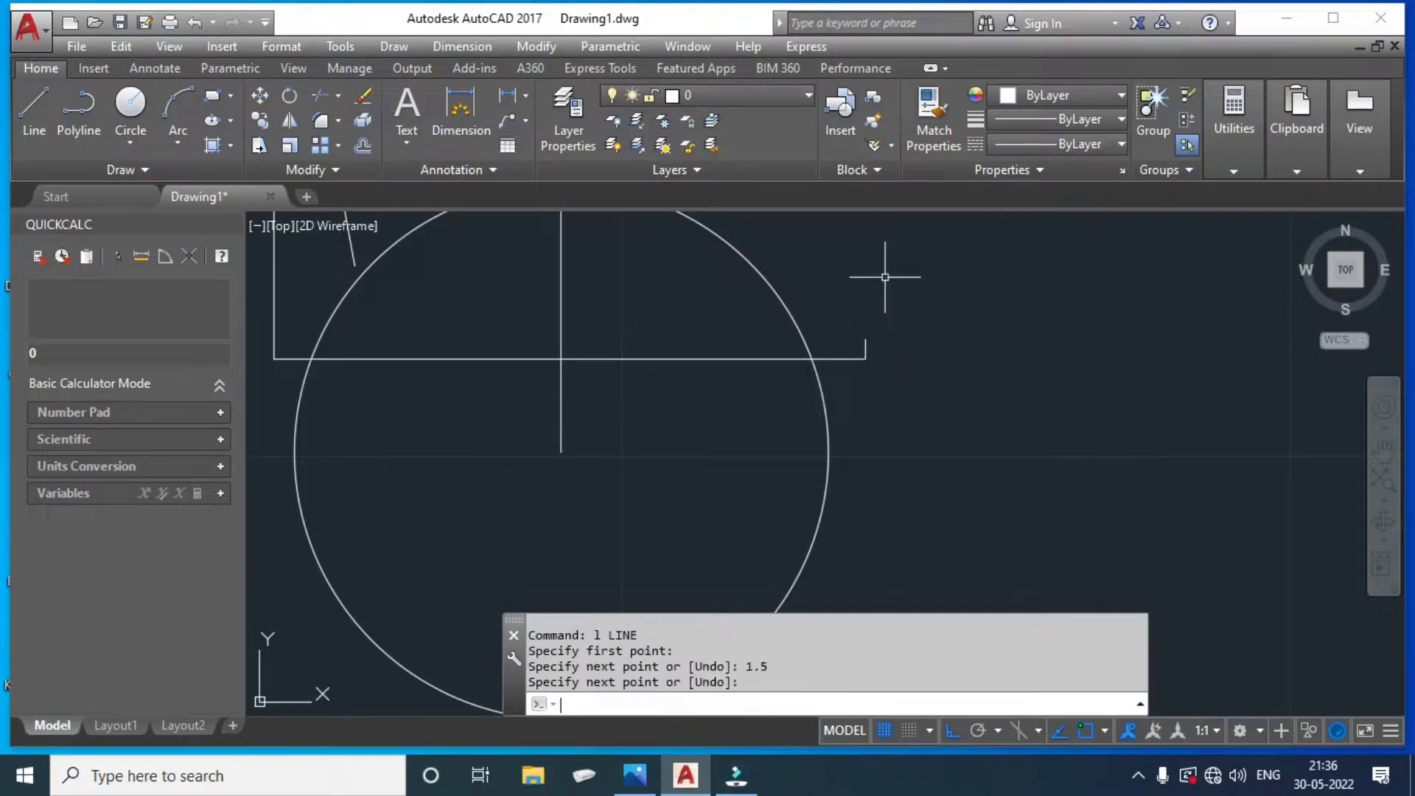
{"action": "key", "text": "Return"}
{"action": "left_click", "coordinate": [867, 346]}
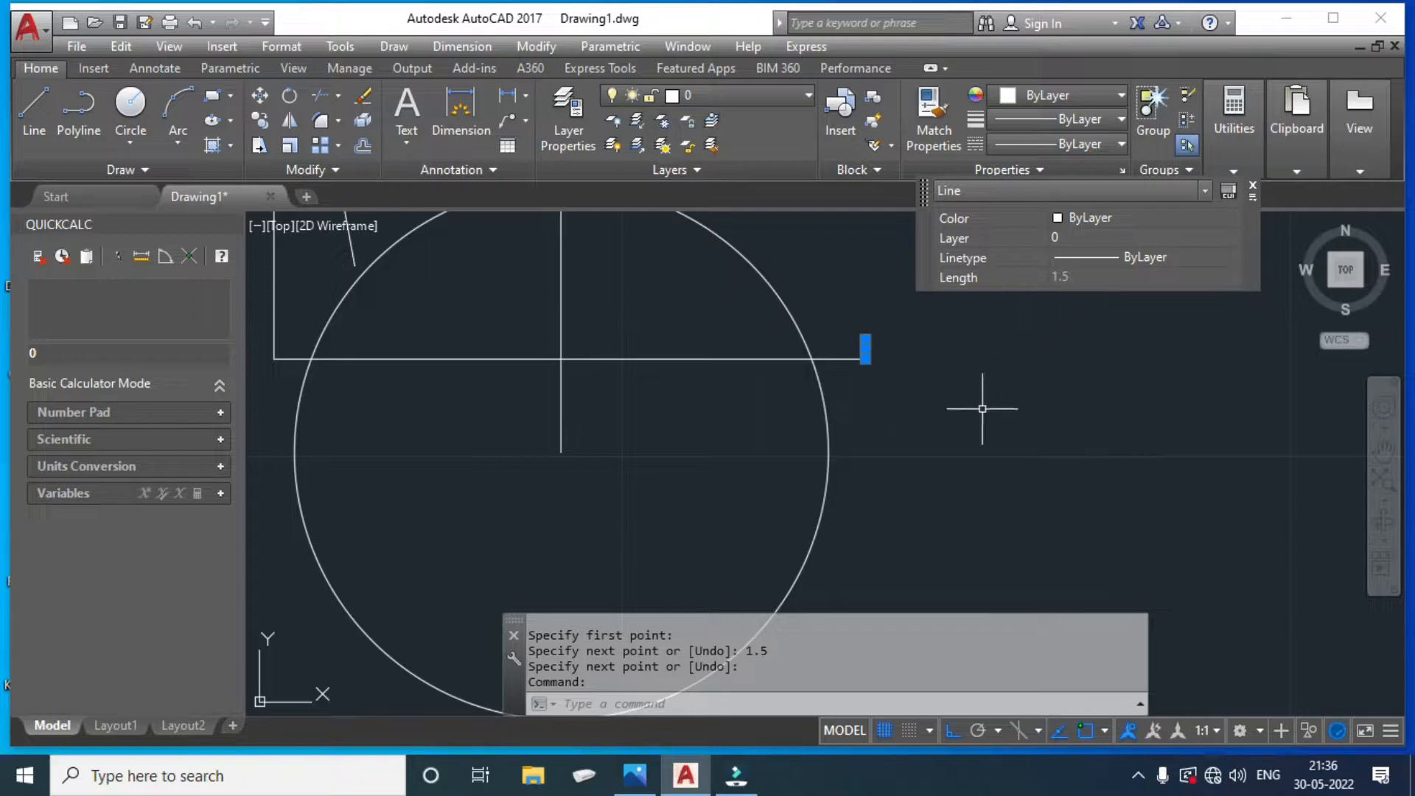
Examine the rim dimensions in the flywheel reference image in Photos, and return to AutoCAD.
{"action": "left_click", "coordinate": [634, 776]}
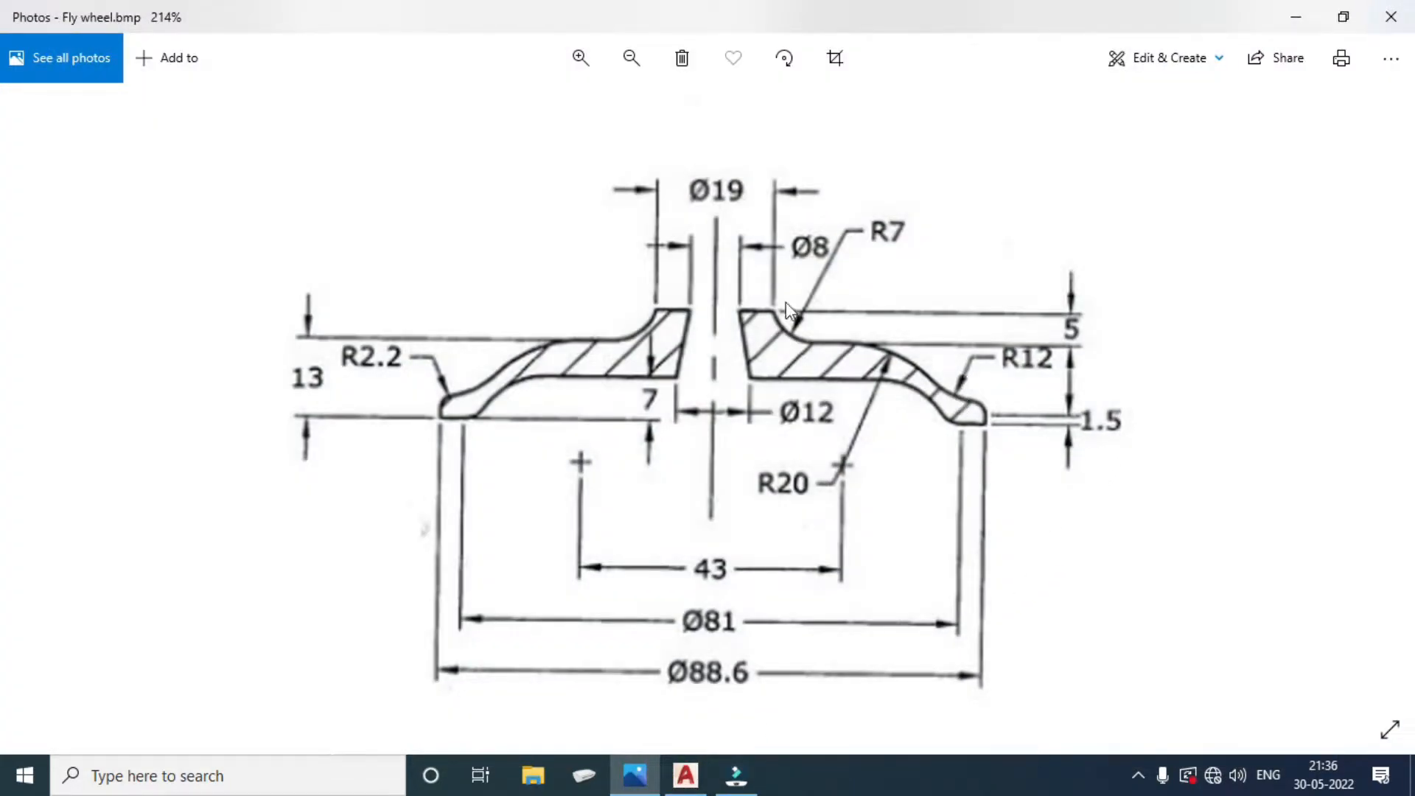
{"action": "left_click", "coordinate": [1296, 16]}
{"action": "key", "text": "Escape"}
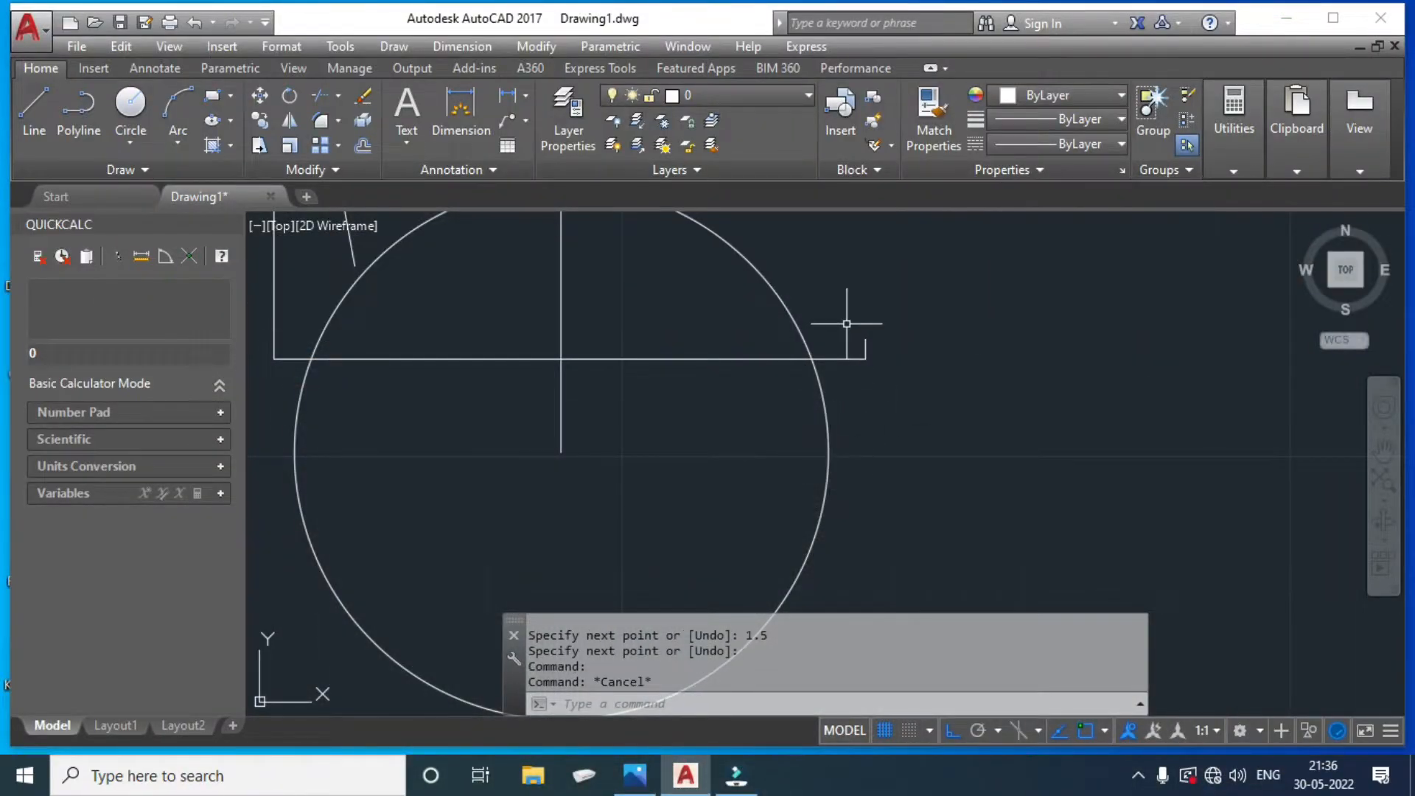
{"action": "key", "text": "Escape"}
Draw a 2.2-unit horizontal line leftward from the short rim line's upper end, and check its length.
{"action": "scroll", "coordinate": [853, 339], "scroll_direction": "up", "scroll_amount": 5}
{"action": "type", "text": "l"}
{"action": "key", "text": "Return"}
{"action": "left_click", "coordinate": [906, 366]}
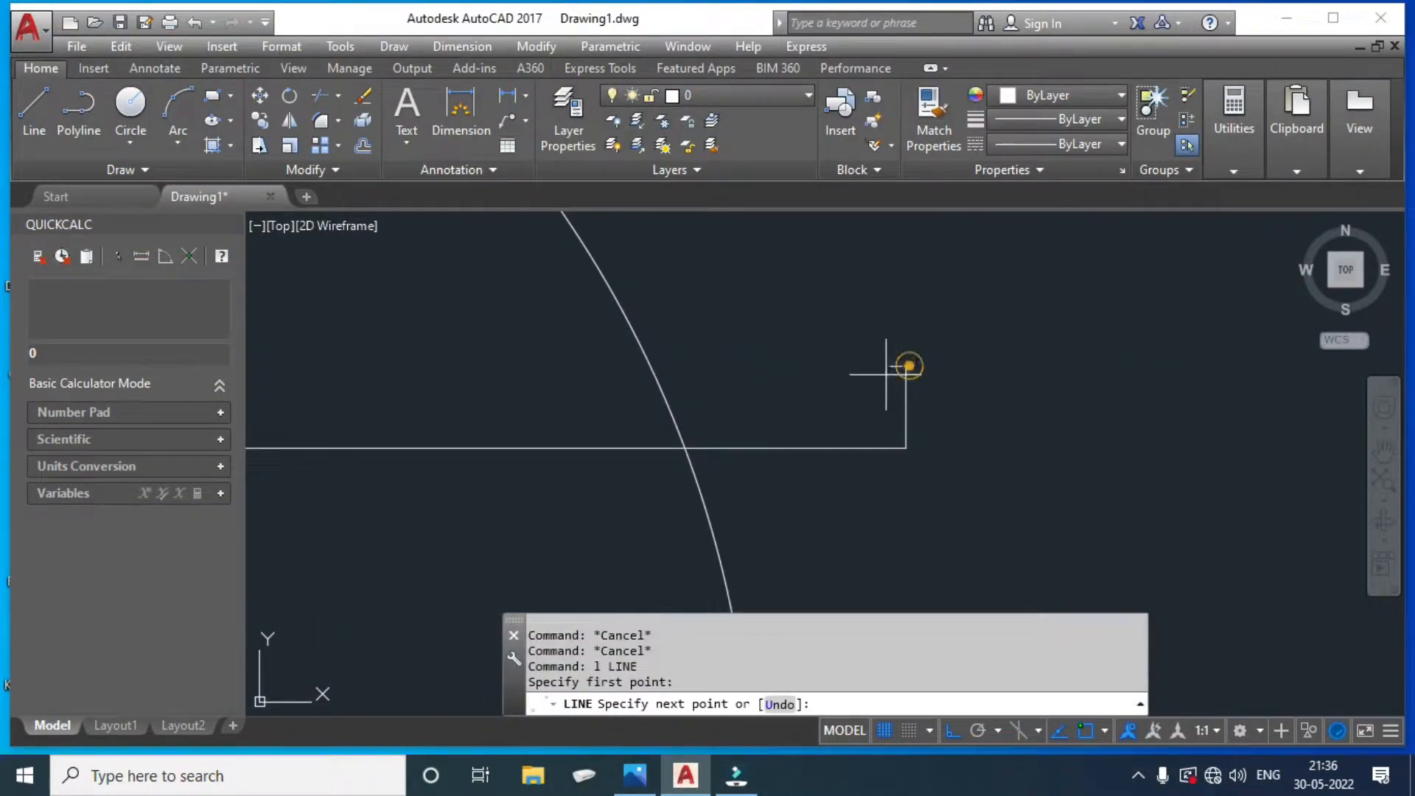
{"action": "type", "text": "2.2"}
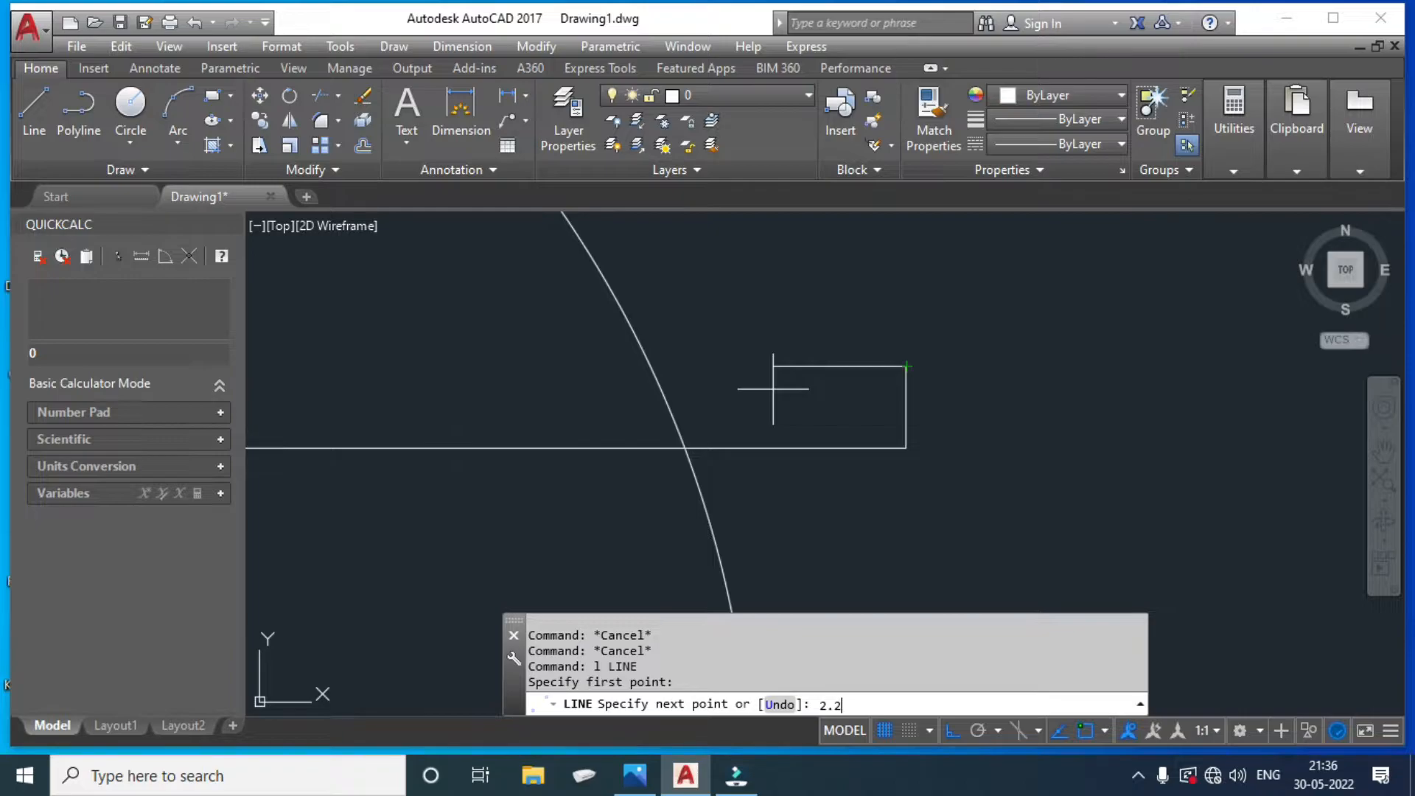
{"action": "key", "text": "Return"}
{"action": "key", "text": "Return"}
{"action": "left_click", "coordinate": [818, 366]}
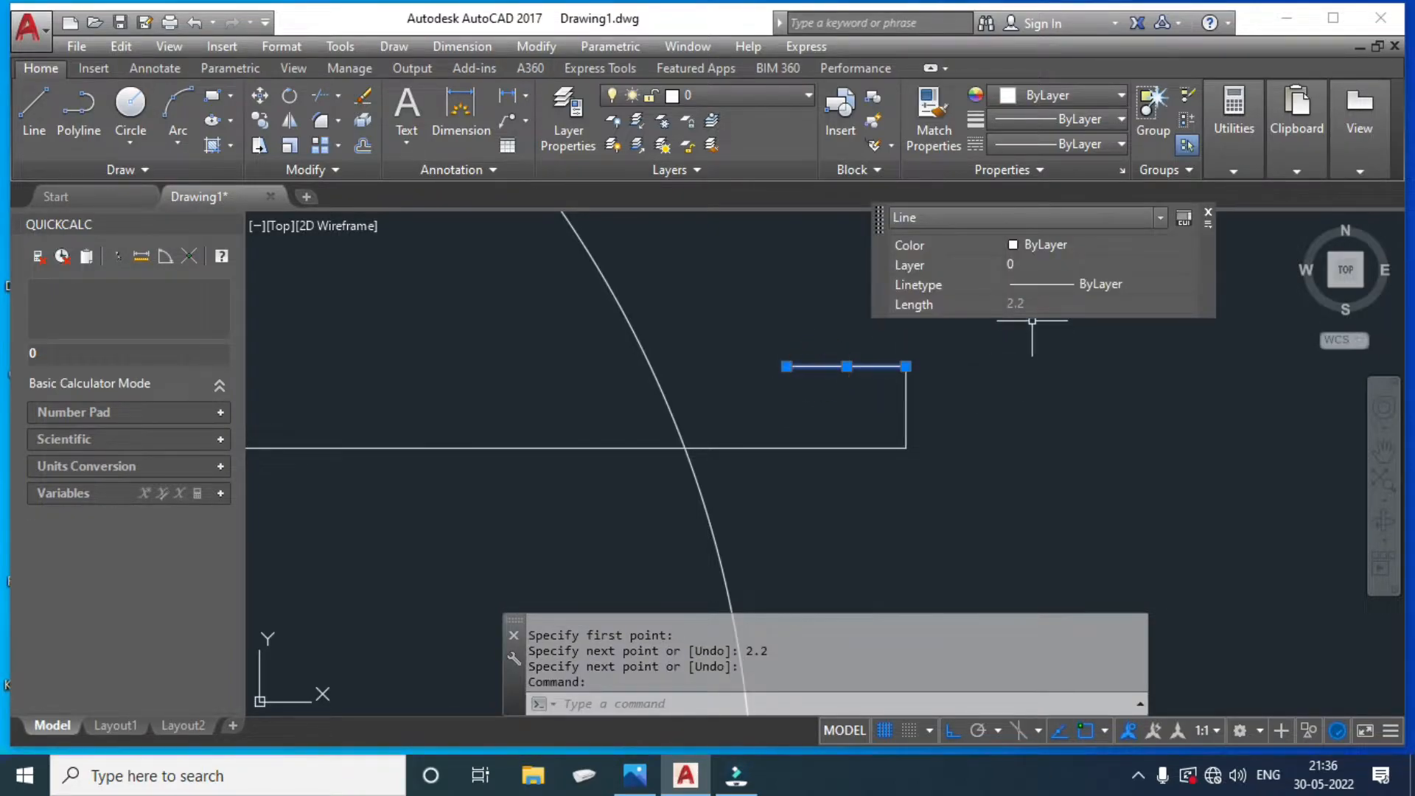
{"action": "key", "text": "Escape"}
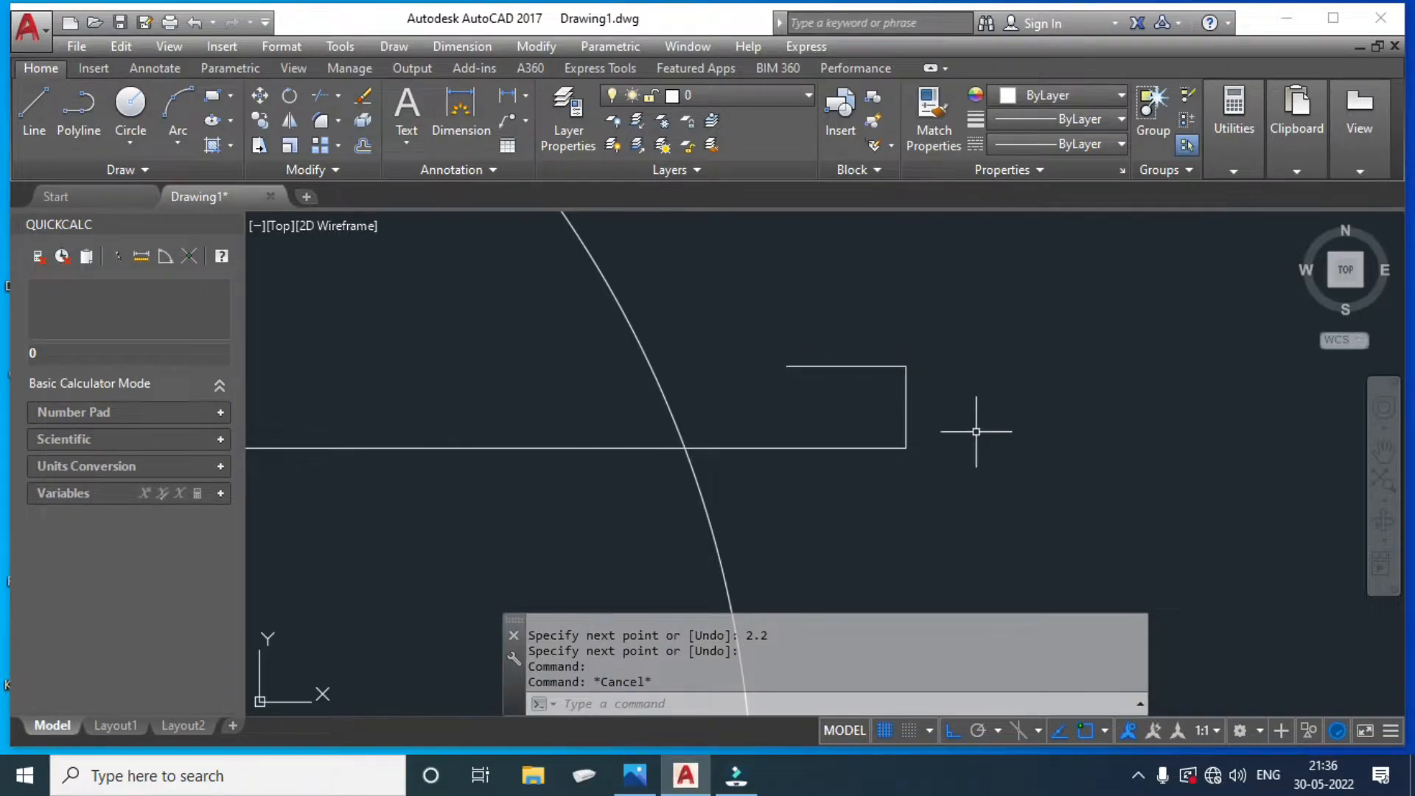
Consult the rim radius in the reference image in Photos, and draw a 2.2-radius circle centred on the short horizontal line's left end in AutoCAD.
{"action": "left_click", "coordinate": [635, 775]}
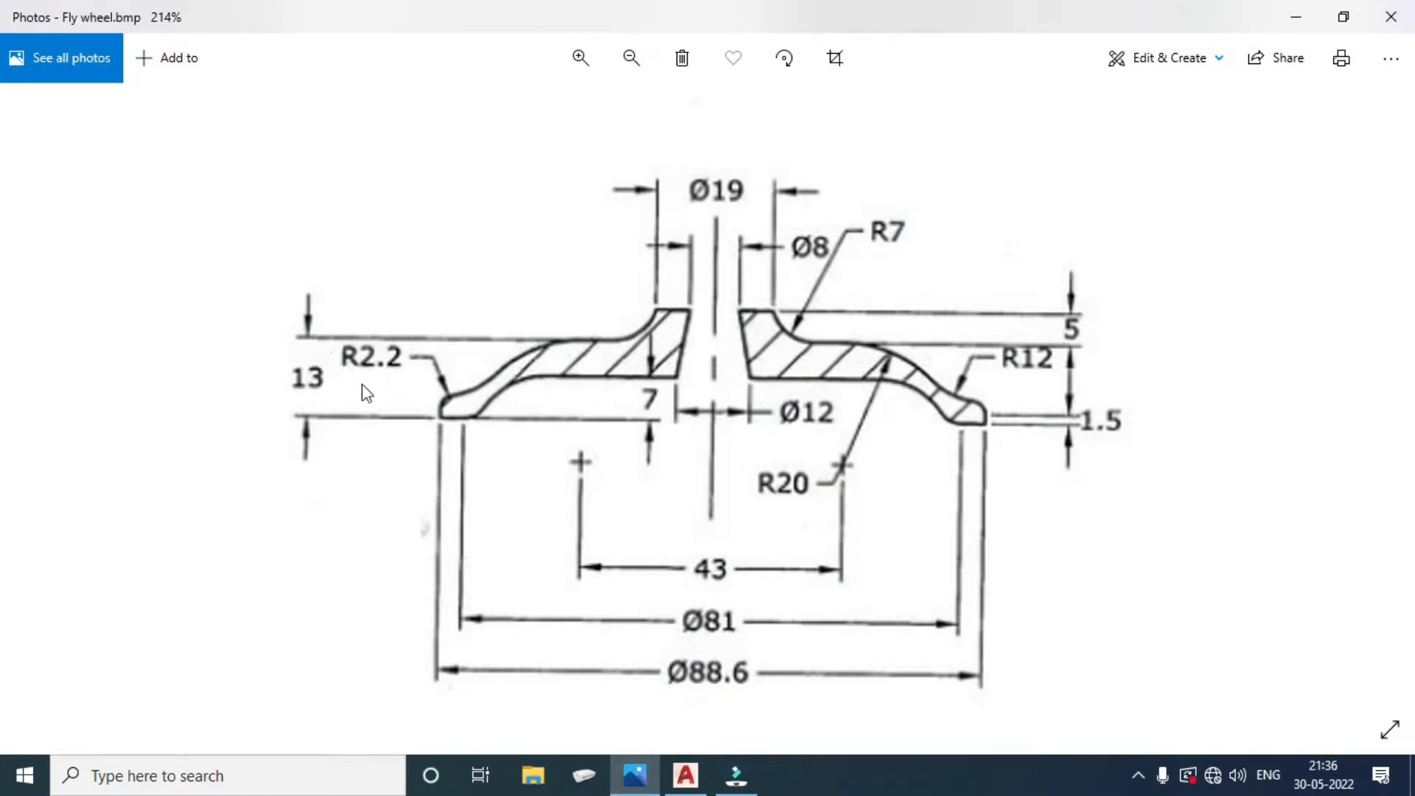
{"action": "scroll", "coordinate": [362, 393], "scroll_direction": "up", "scroll_amount": 2}
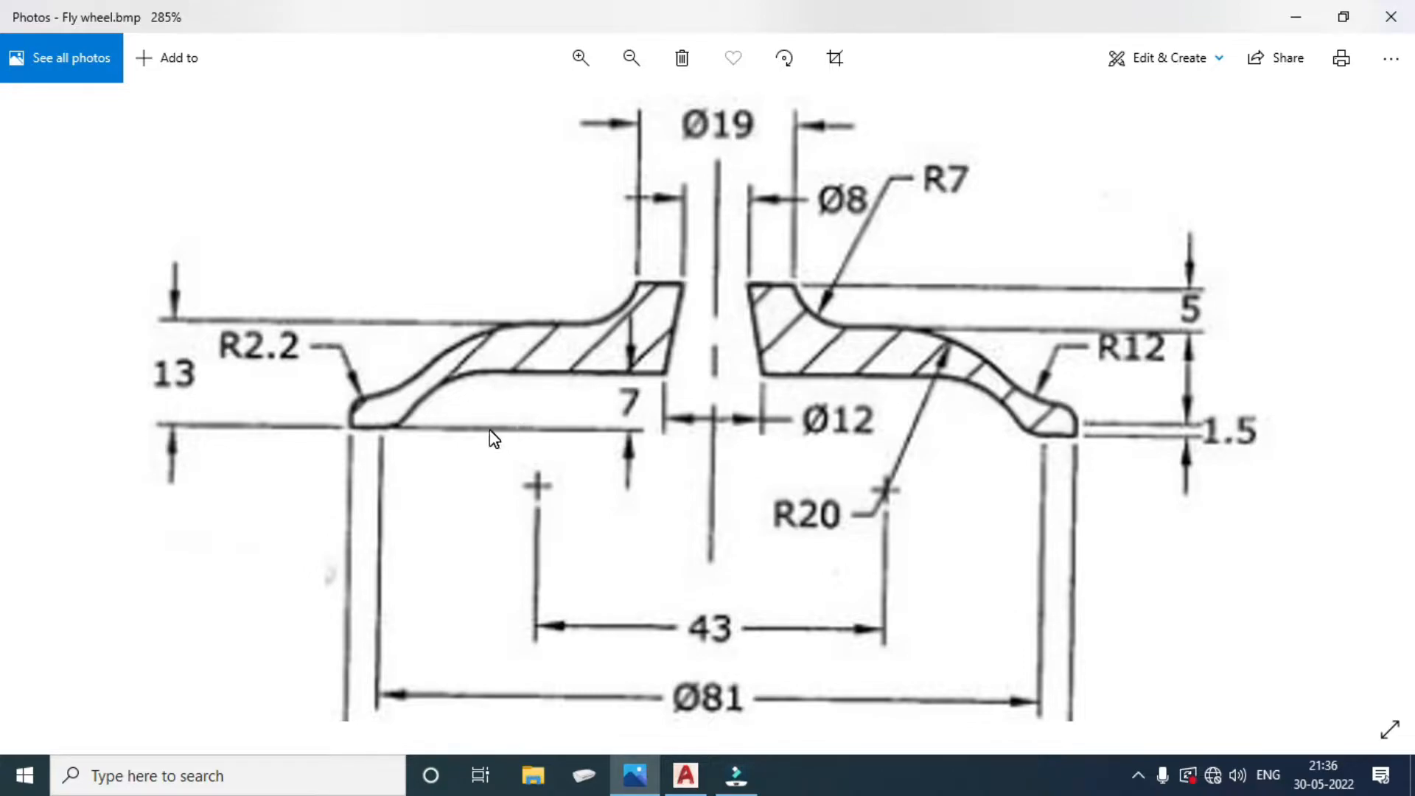
{"action": "left_click", "coordinate": [625, 775]}
{"action": "type", "text": "c"}
{"action": "key", "text": "Return"}
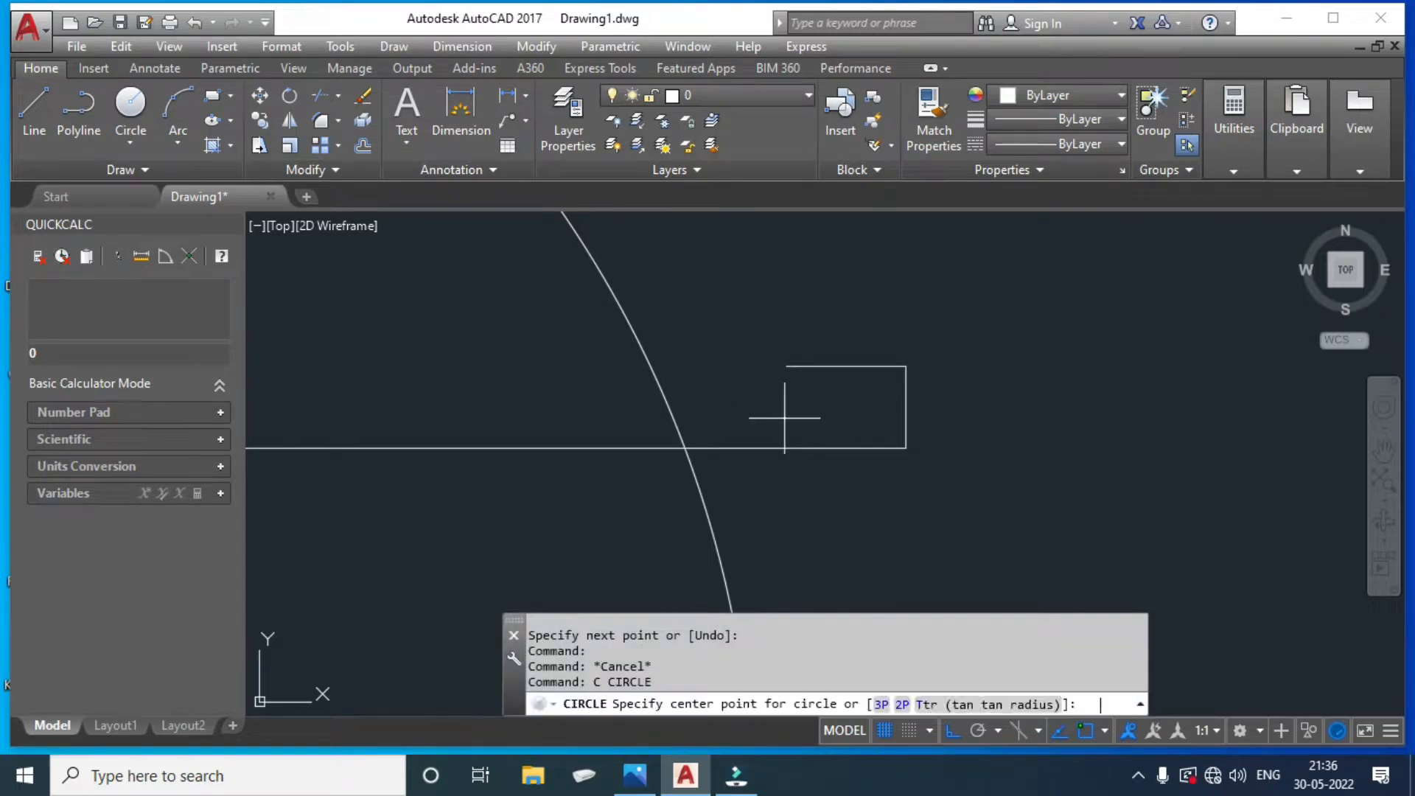
{"action": "left_click", "coordinate": [786, 366]}
{"action": "type", "text": "2.2"}
{"action": "key", "text": "Return"}
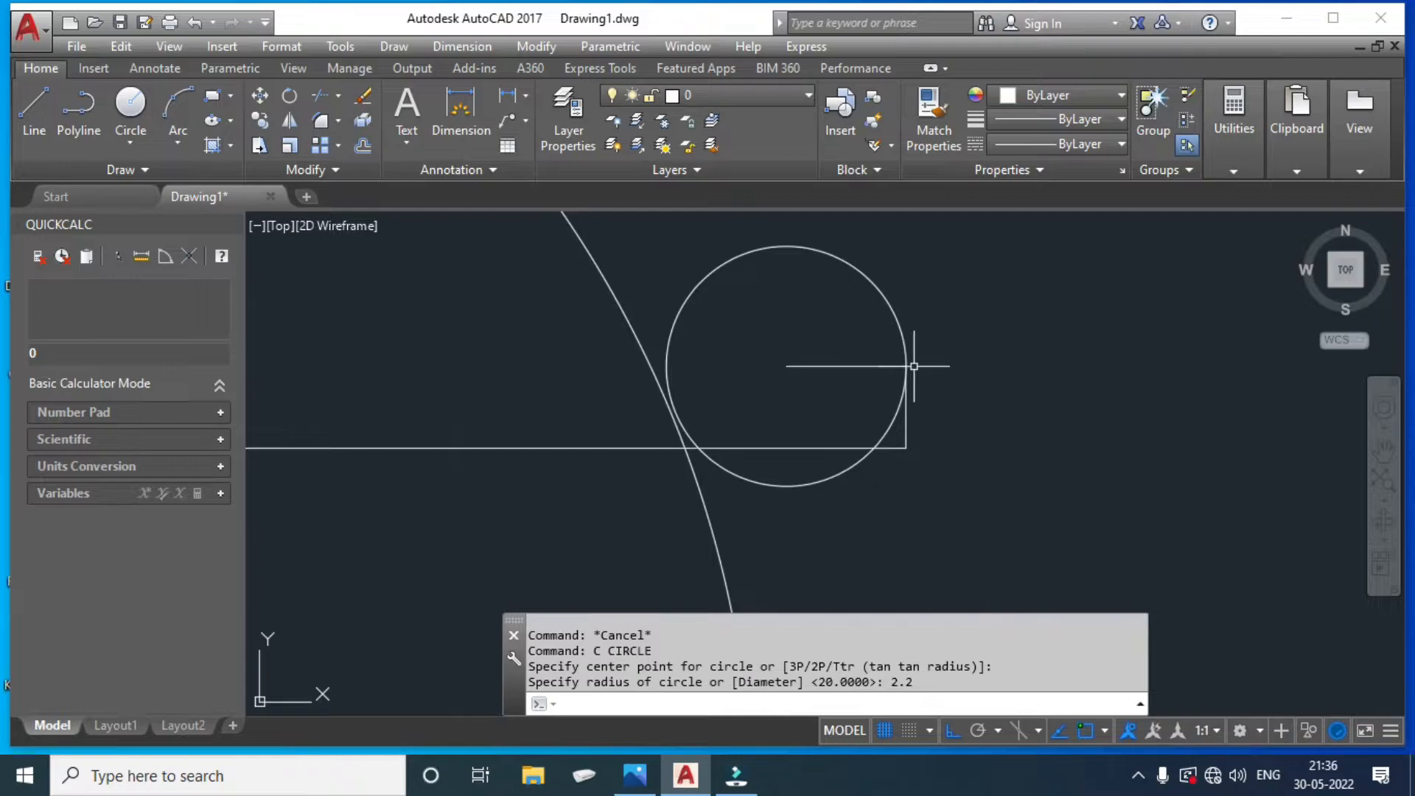
Consult the reference image in Photos, and draw a 12-radius circle in AutoCAD tangent to the 2.2-radius rim circle and the large R20 circle.
{"action": "scroll", "coordinate": [914, 366], "scroll_direction": "down", "scroll_amount": 6}
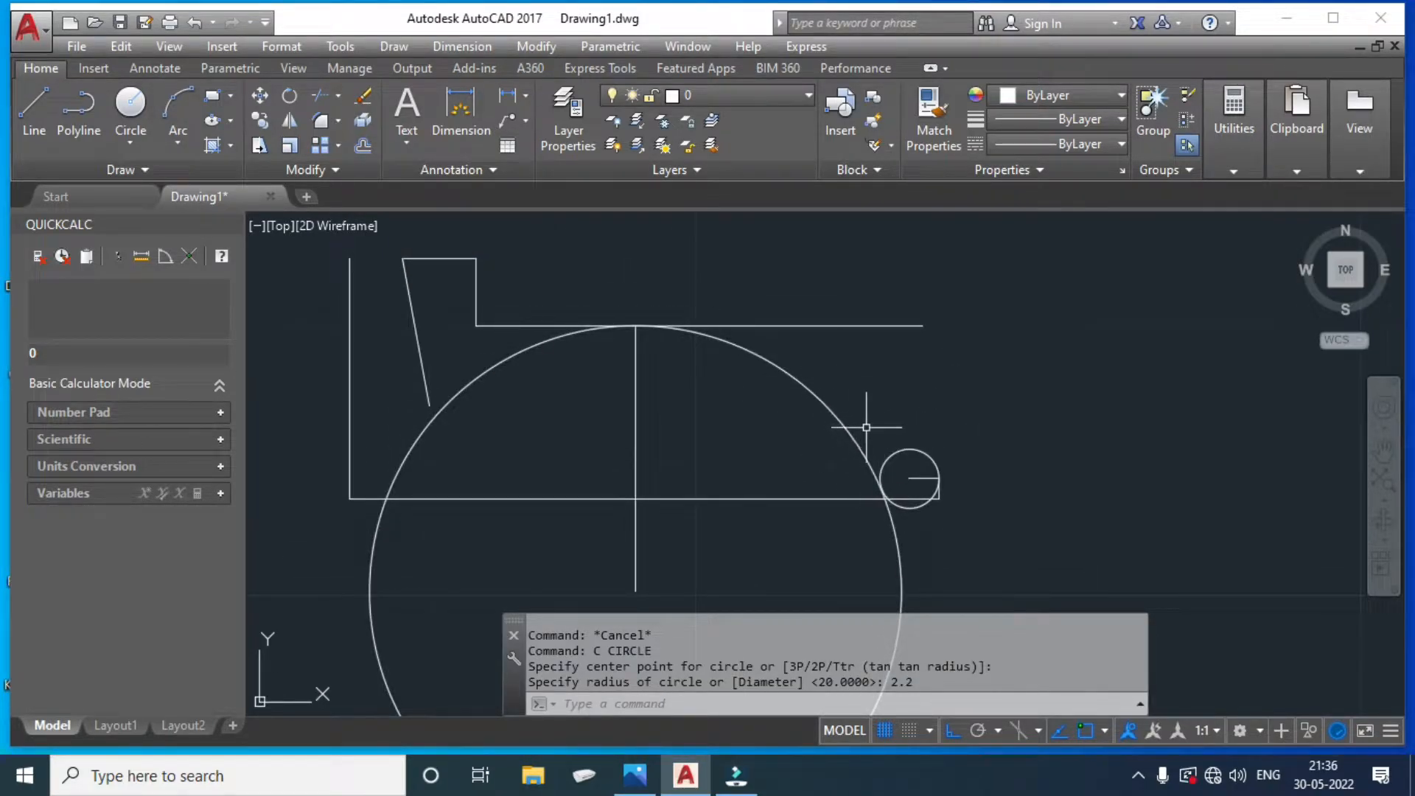
{"action": "left_click", "coordinate": [635, 776]}
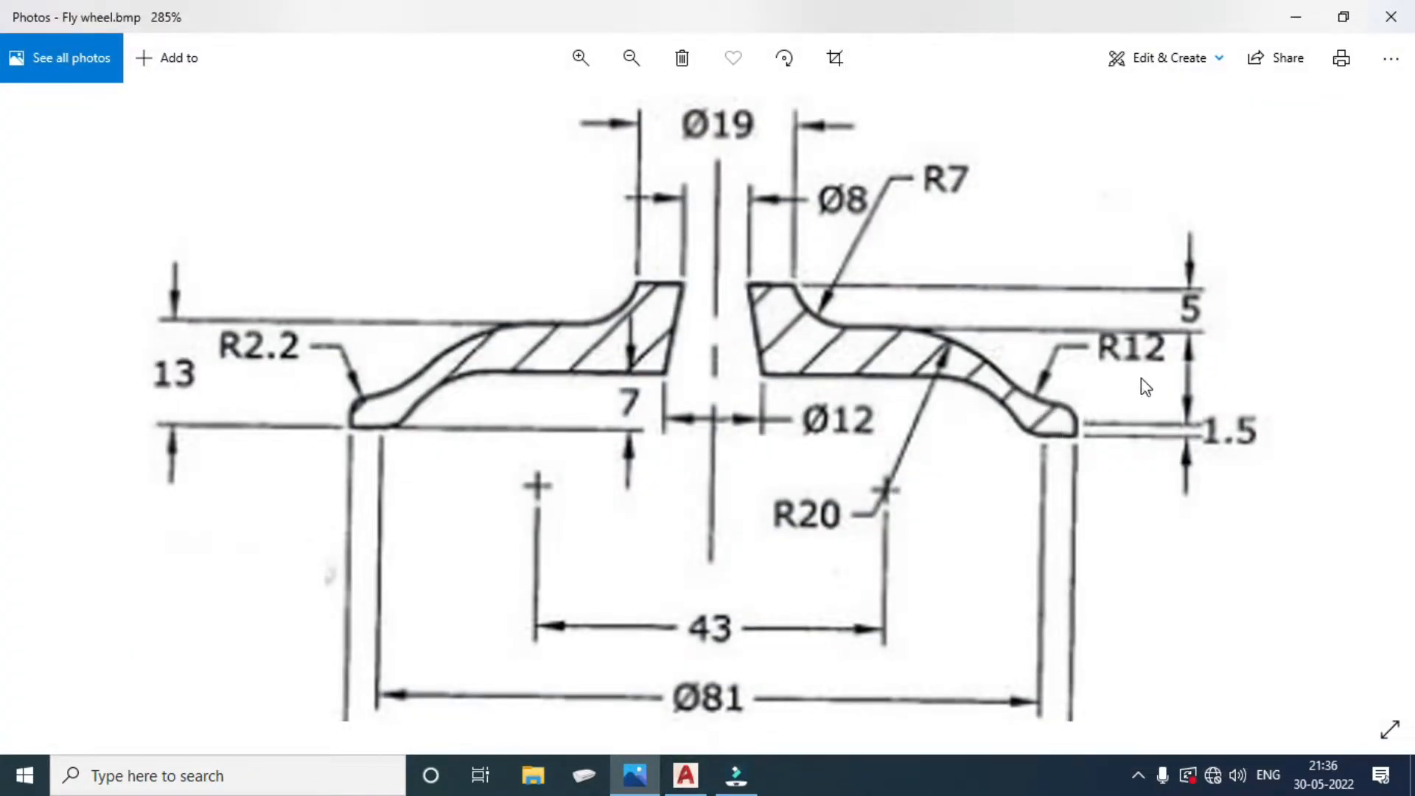
{"action": "left_click", "coordinate": [686, 775]}
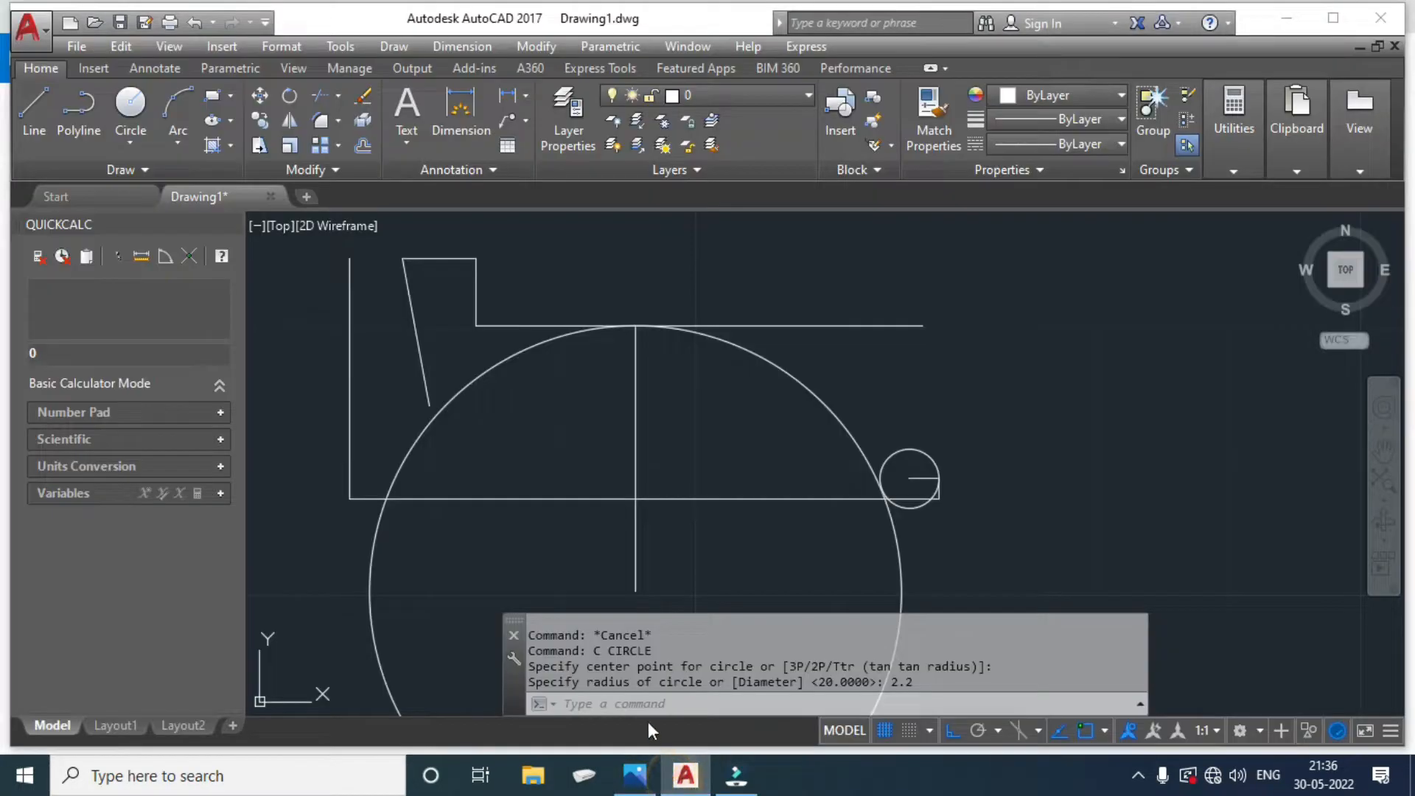
{"action": "type", "text": "c"}
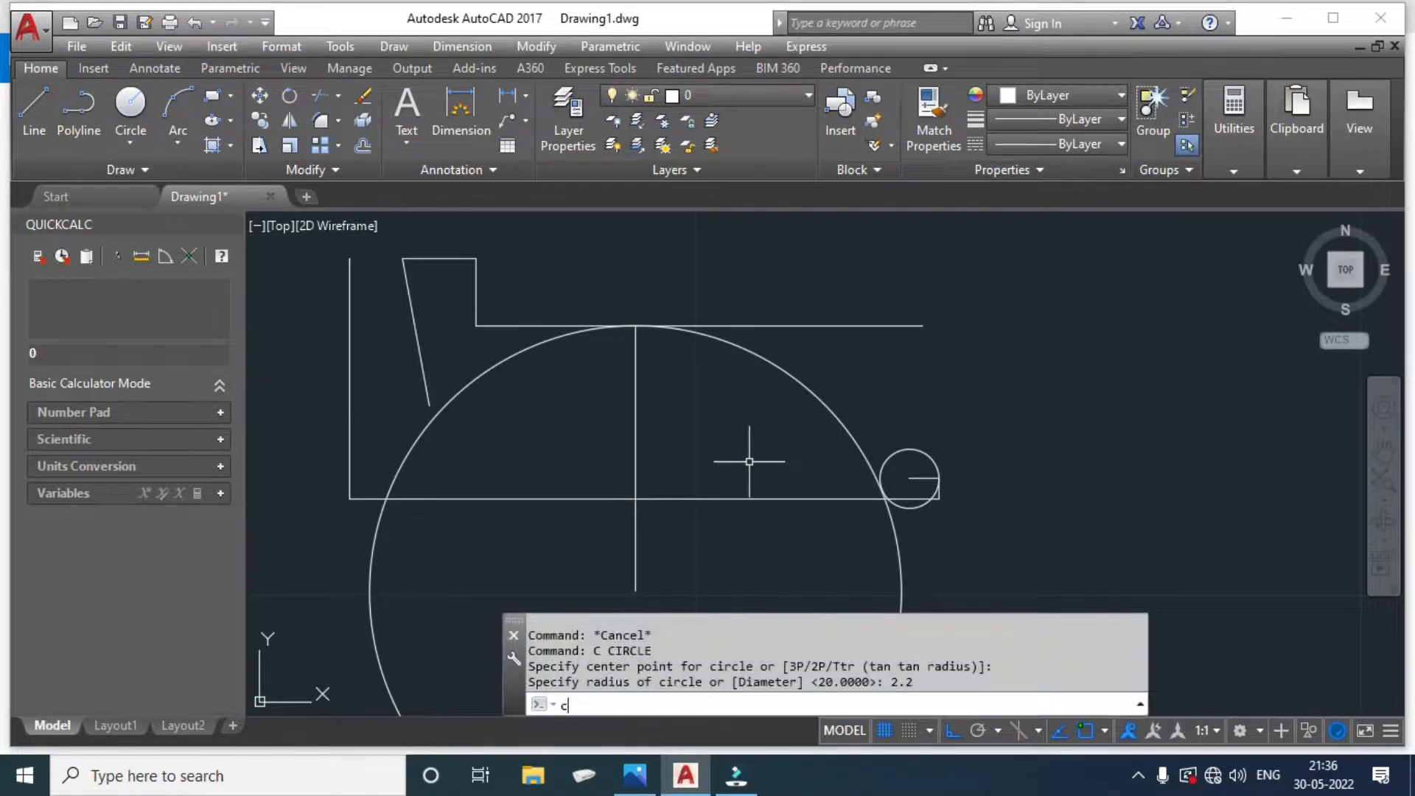
{"action": "key", "text": "Return"}
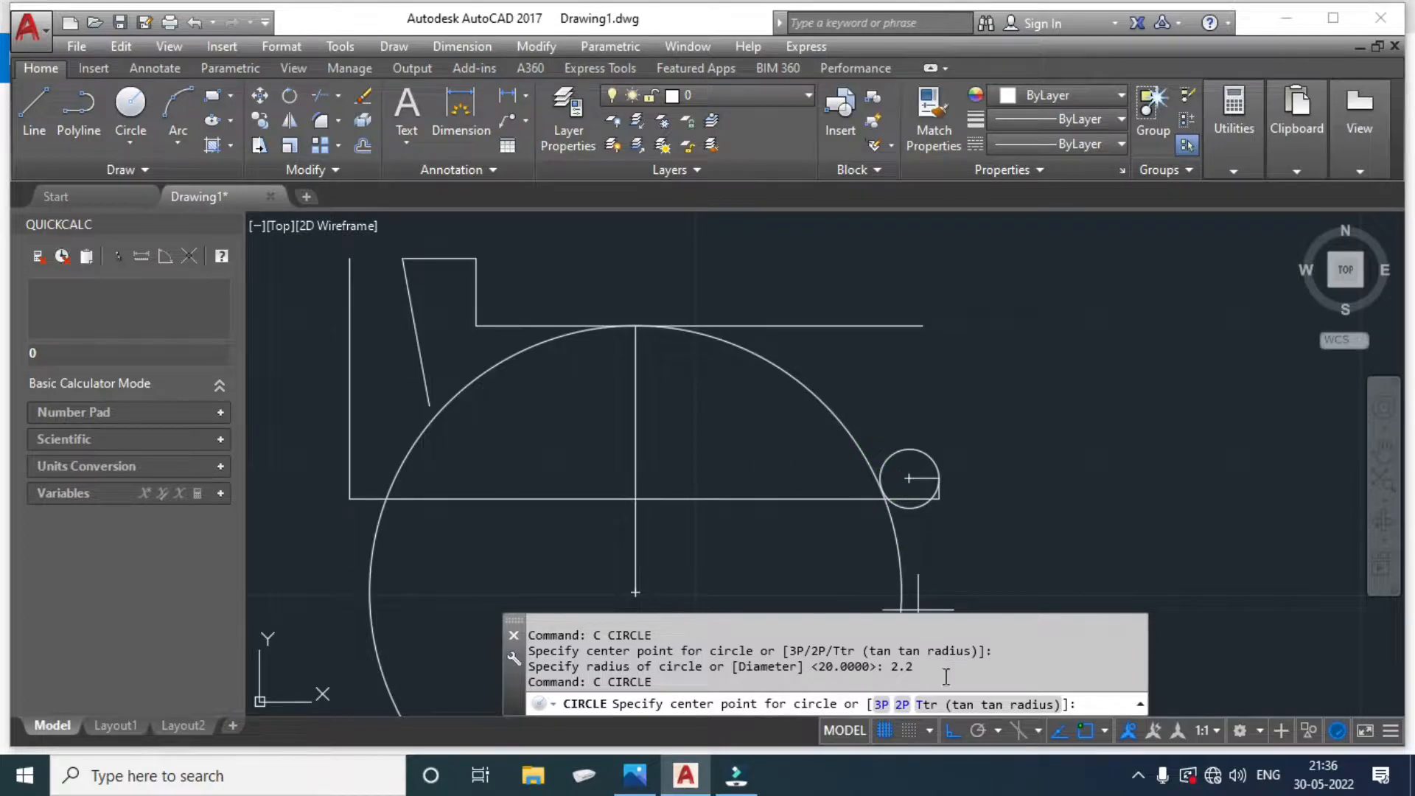
{"action": "left_click", "coordinate": [942, 706]}
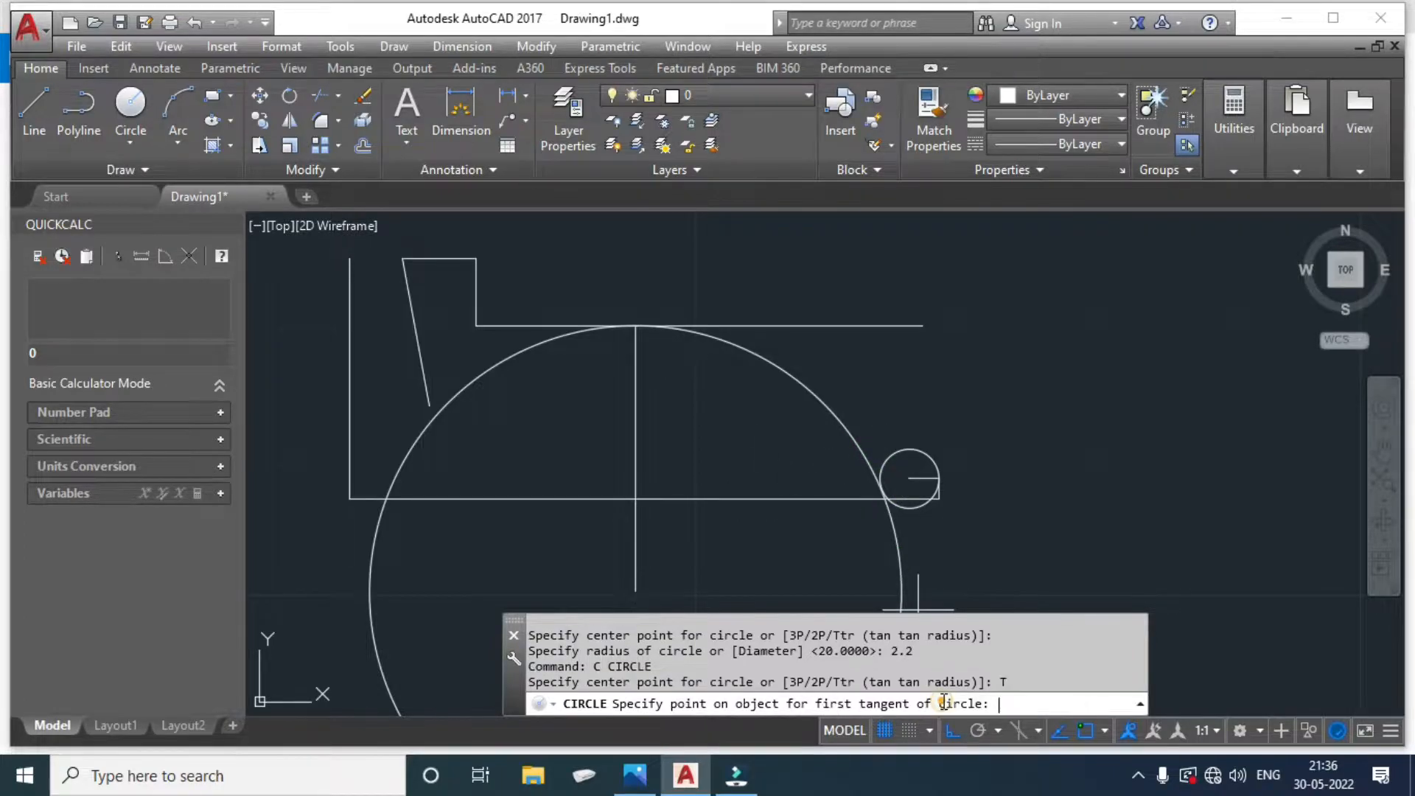
{"action": "left_click", "coordinate": [909, 445]}
{"action": "left_click", "coordinate": [837, 413]}
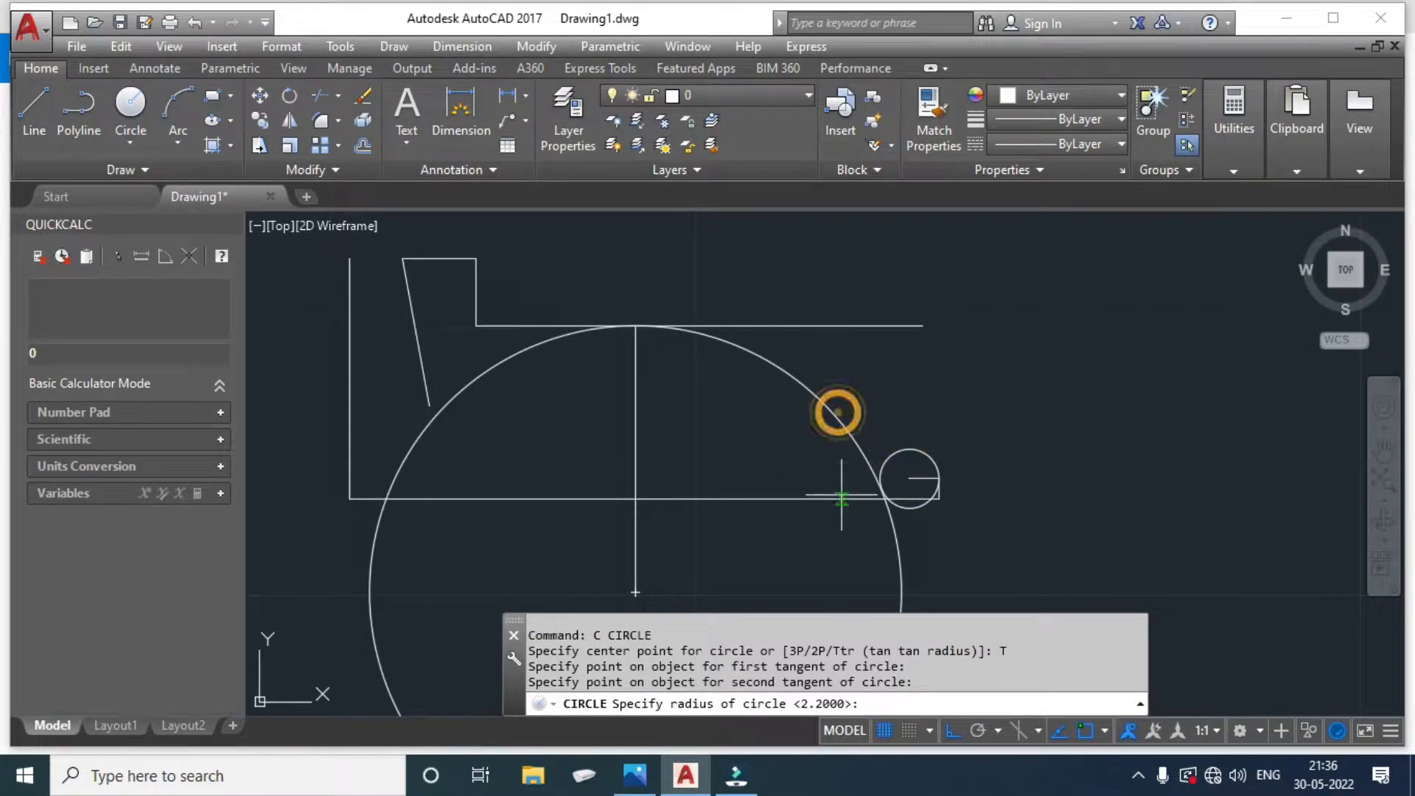
{"action": "left_click", "coordinate": [860, 704]}
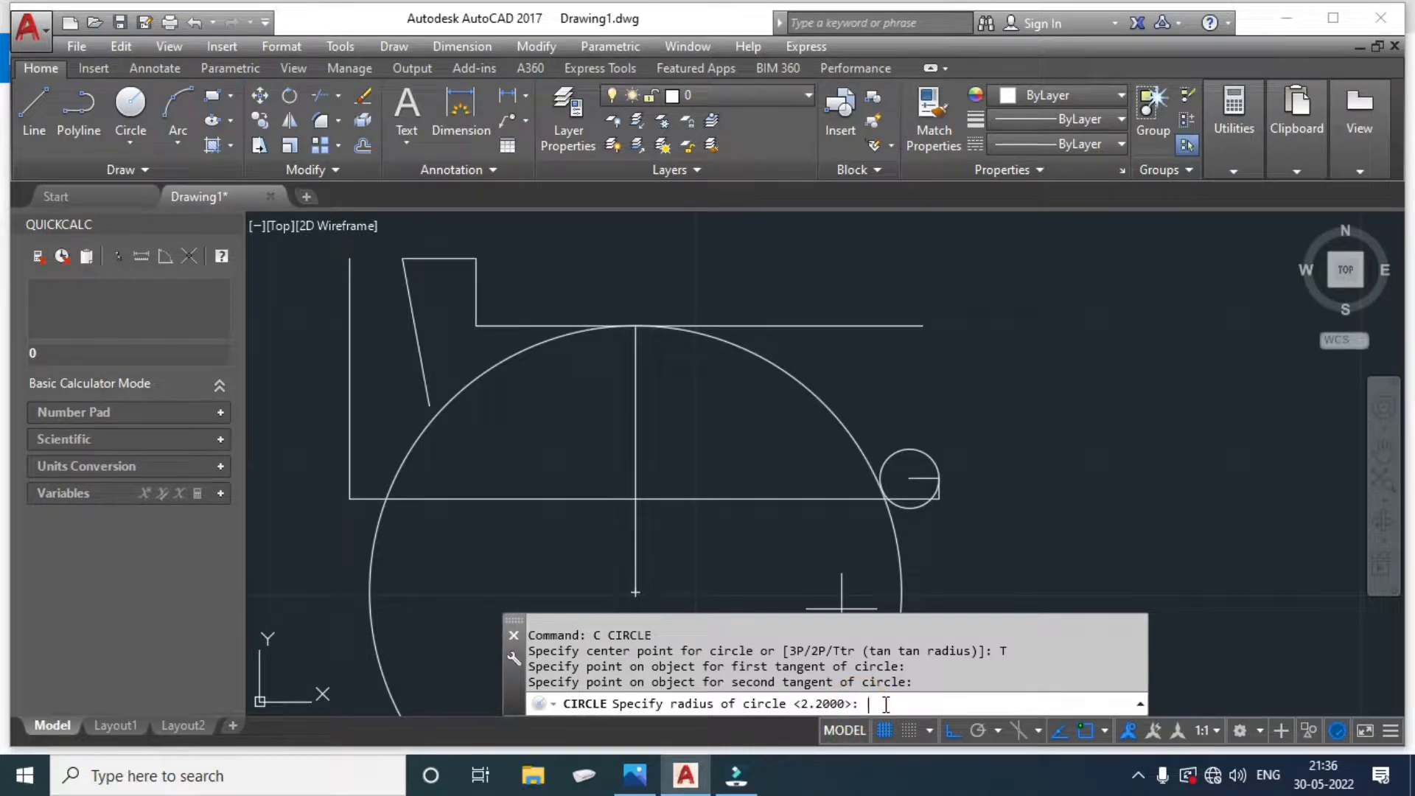
{"action": "type", "text": "12"}
{"action": "key", "text": "Return"}
{"action": "key", "text": "Escape"}
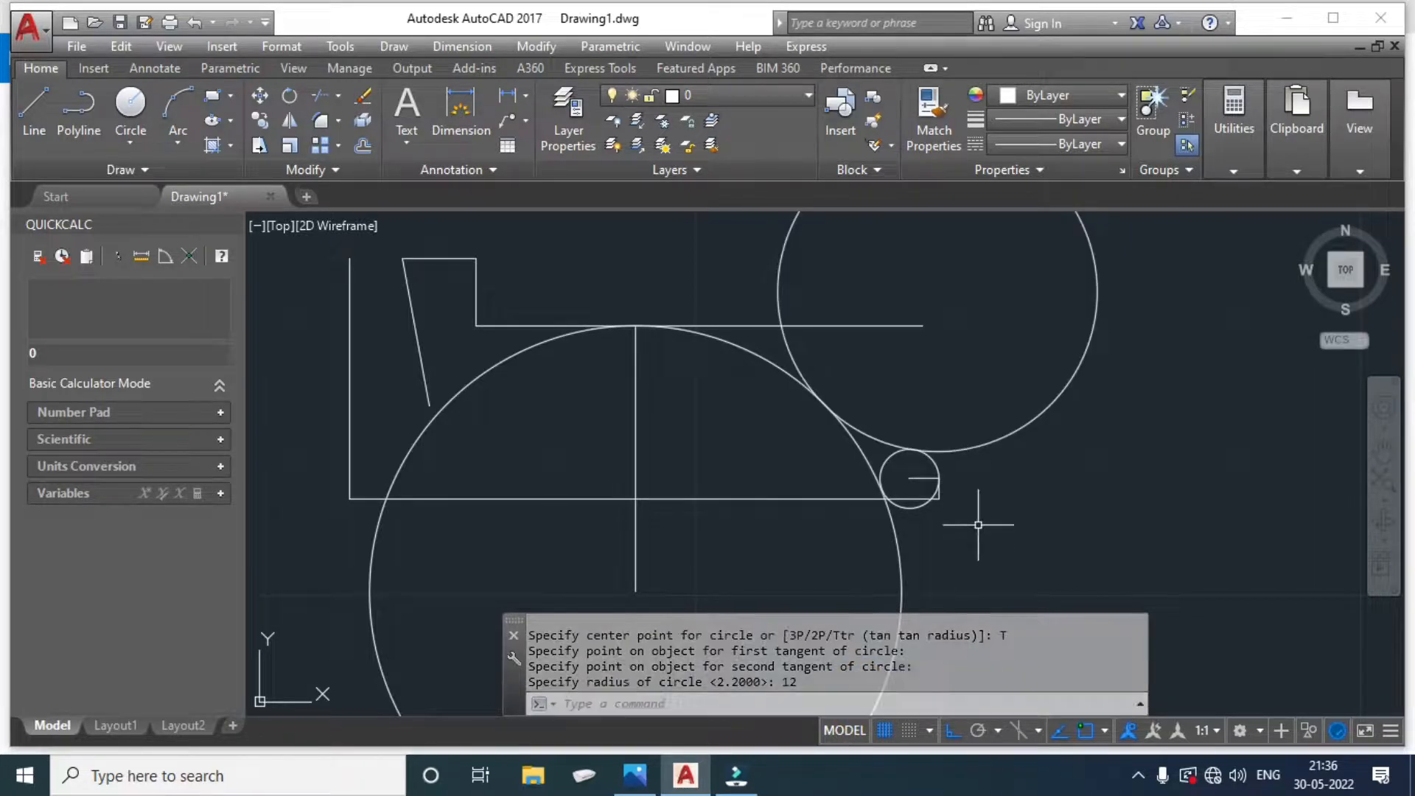
Trim the 12-radius circle to the arc joining the other two circles, and remove the R20 circle's segment beneath that arc.
{"action": "scroll", "coordinate": [948, 472], "scroll_direction": "up", "scroll_amount": 3}
{"action": "type", "text": "tr"}
{"action": "key", "text": "Return"}
{"action": "key", "text": "Return"}
{"action": "left_click", "coordinate": [935, 443]}
{"action": "scroll", "coordinate": [922, 463], "scroll_direction": "down", "scroll_amount": 4}
{"action": "left_click", "coordinate": [848, 443]}
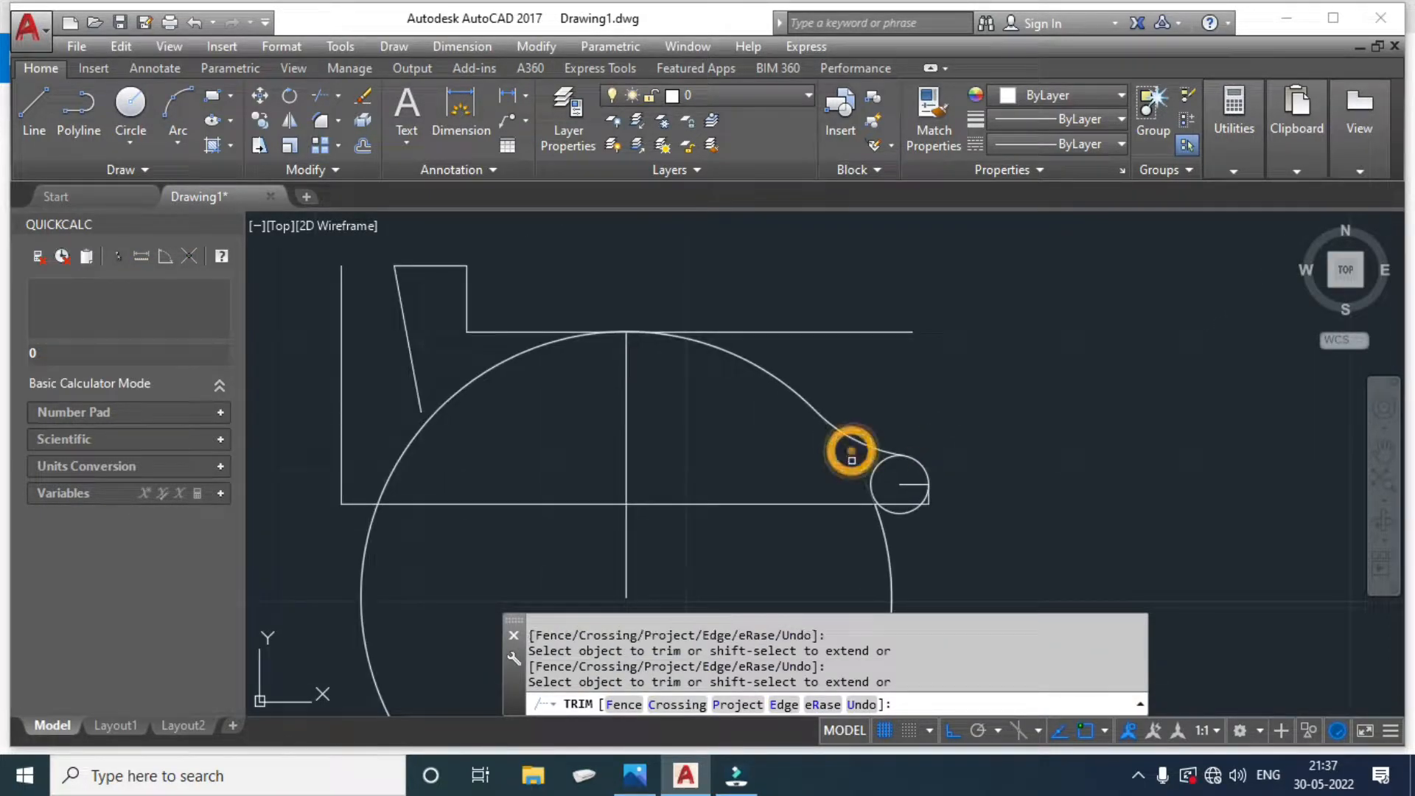
Trim away the 2.2-radius circle's left side and the piece inside the rim corner above the long horizontal line.
{"action": "left_click", "coordinate": [905, 482]}
{"action": "scroll", "coordinate": [884, 460], "scroll_direction": "up", "scroll_amount": 3}
{"action": "left_click", "coordinate": [869, 454]}
{"action": "left_click", "coordinate": [850, 447]}
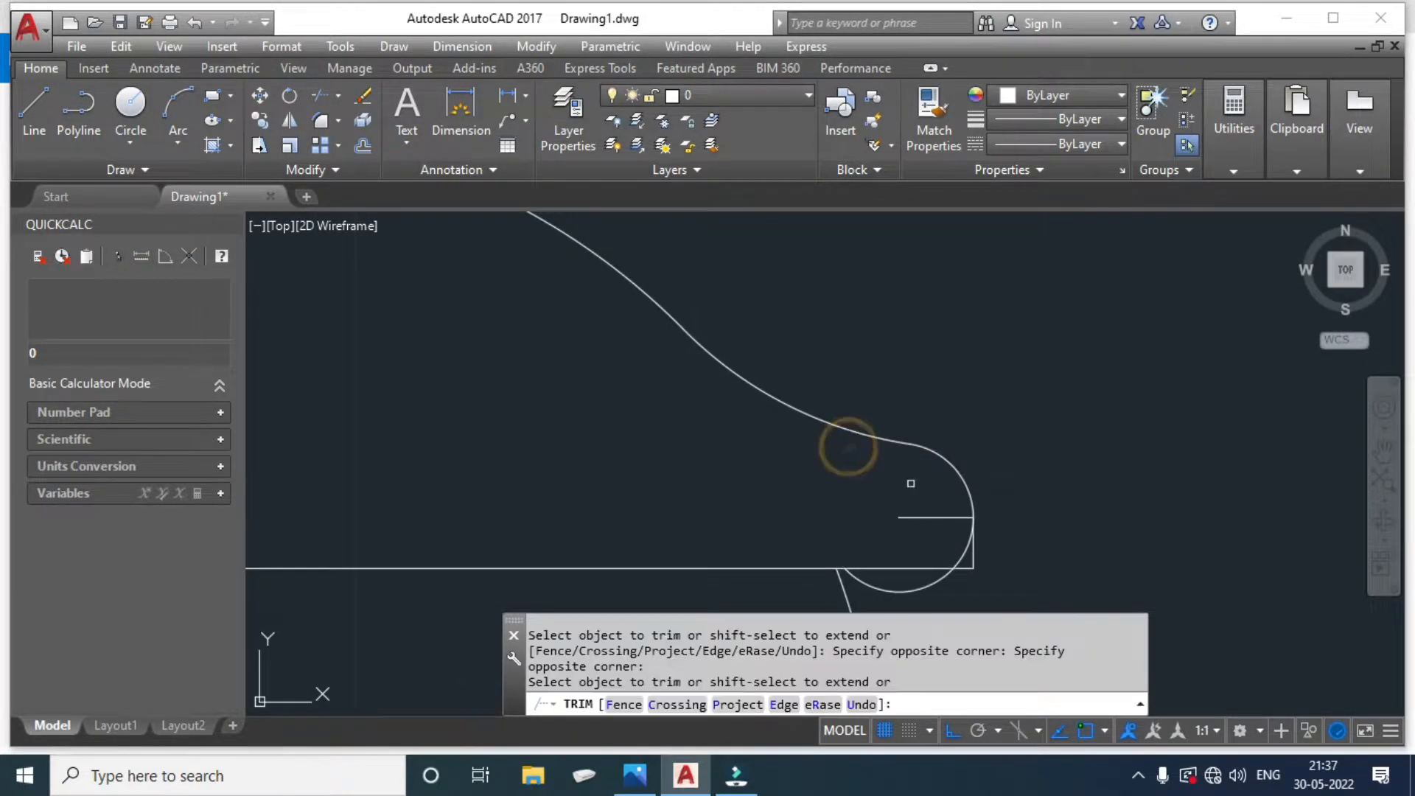
{"action": "scroll", "coordinate": [964, 554], "scroll_direction": "up", "scroll_amount": 4}
{"action": "left_click", "coordinate": [958, 540]}
{"action": "left_click", "coordinate": [947, 568]}
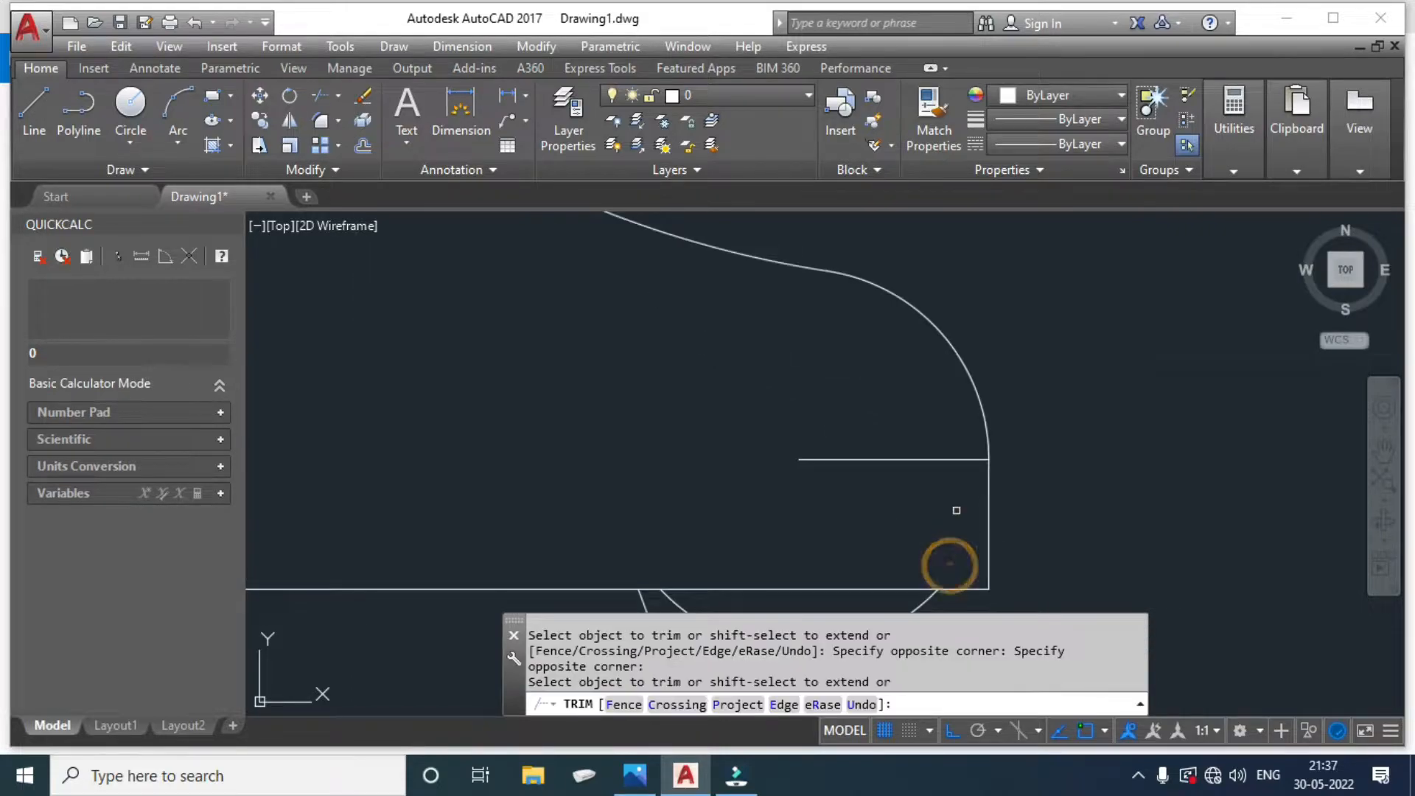
End trimming, and erase the 2.2-unit horizontal construction line inside the rim.
{"action": "key", "text": "Escape"}
{"action": "left_click", "coordinate": [954, 480]}
{"action": "left_click", "coordinate": [872, 433]}
{"action": "key", "text": "Delete"}
{"action": "scroll", "coordinate": [1017, 474], "scroll_direction": "down", "scroll_amount": 4}
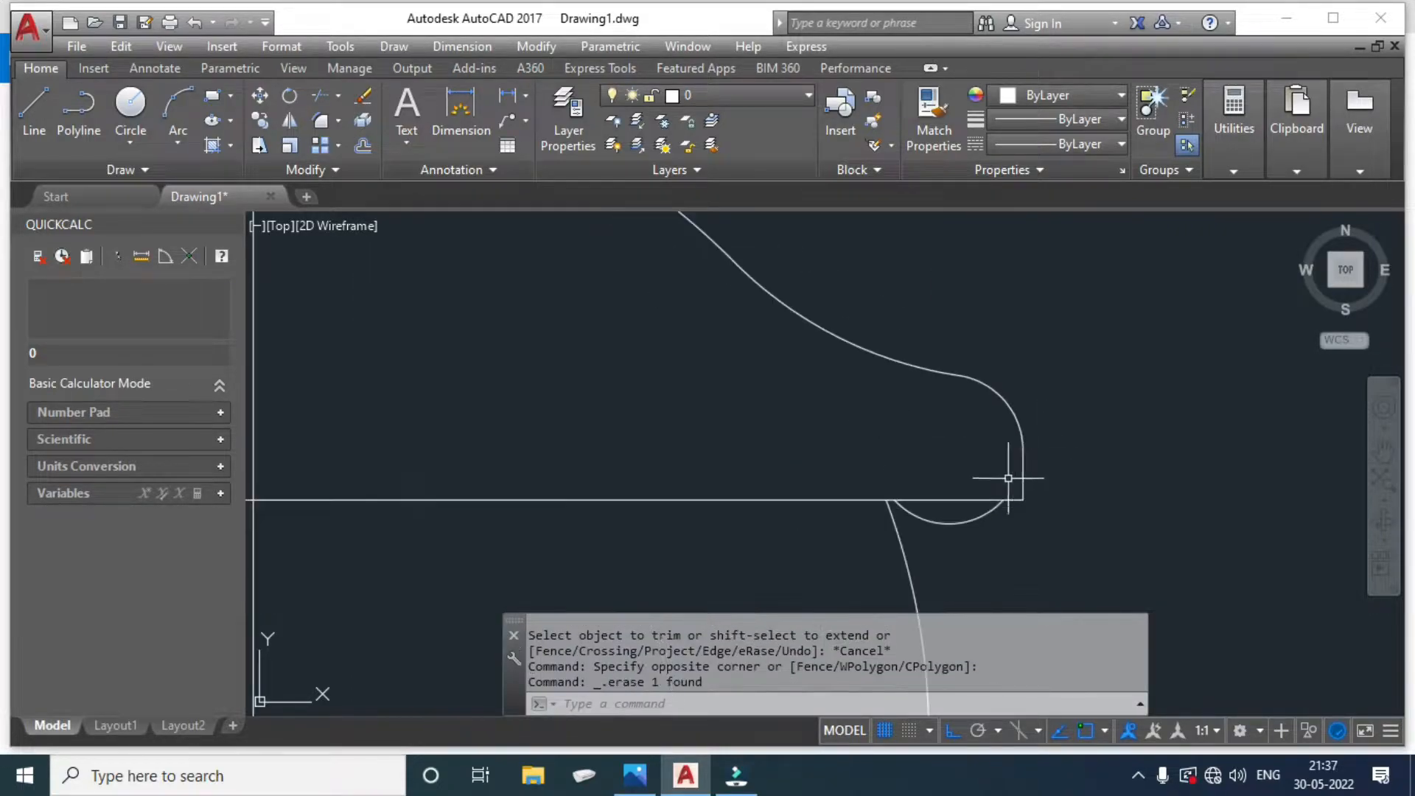
Erase the small leftover rim arc below the long horizontal line and the remaining R20 circle arc.
{"action": "left_click", "coordinate": [938, 505]}
{"action": "left_click", "coordinate": [907, 548]}
{"action": "key", "text": "Delete"}
{"action": "left_click", "coordinate": [898, 550]}
{"action": "left_click", "coordinate": [882, 557]}
{"action": "left_click", "coordinate": [905, 545]}
{"action": "left_click", "coordinate": [887, 543]}
{"action": "key", "text": "Delete"}
{"action": "scroll", "coordinate": [992, 451], "scroll_direction": "down", "scroll_amount": 2}
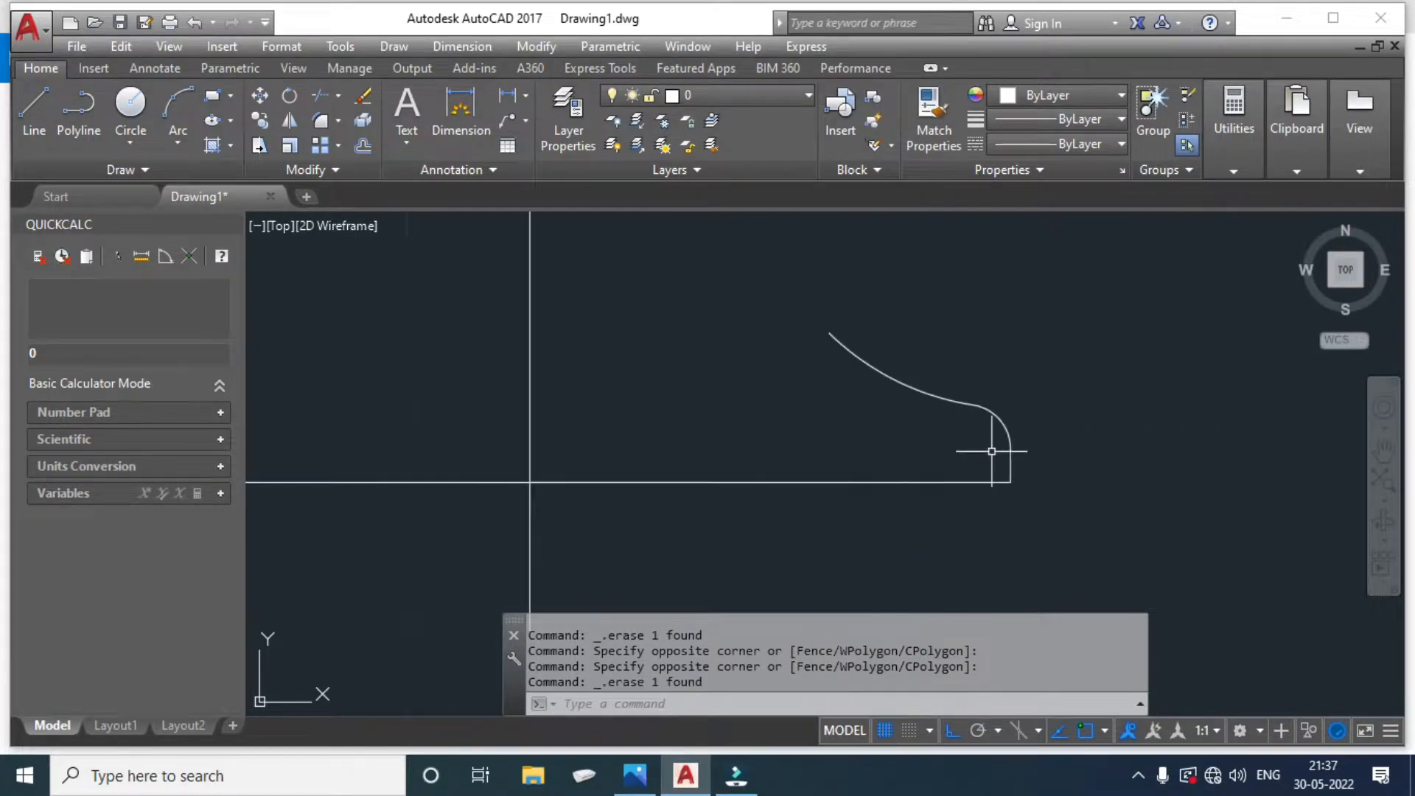
Undo the last erasure to restore the R20 arc, and trim its portion above the long horizontal line beside the vertical radius line.
{"action": "key", "text": "ctrl+z"}
{"action": "key", "text": "ctrl+z"}
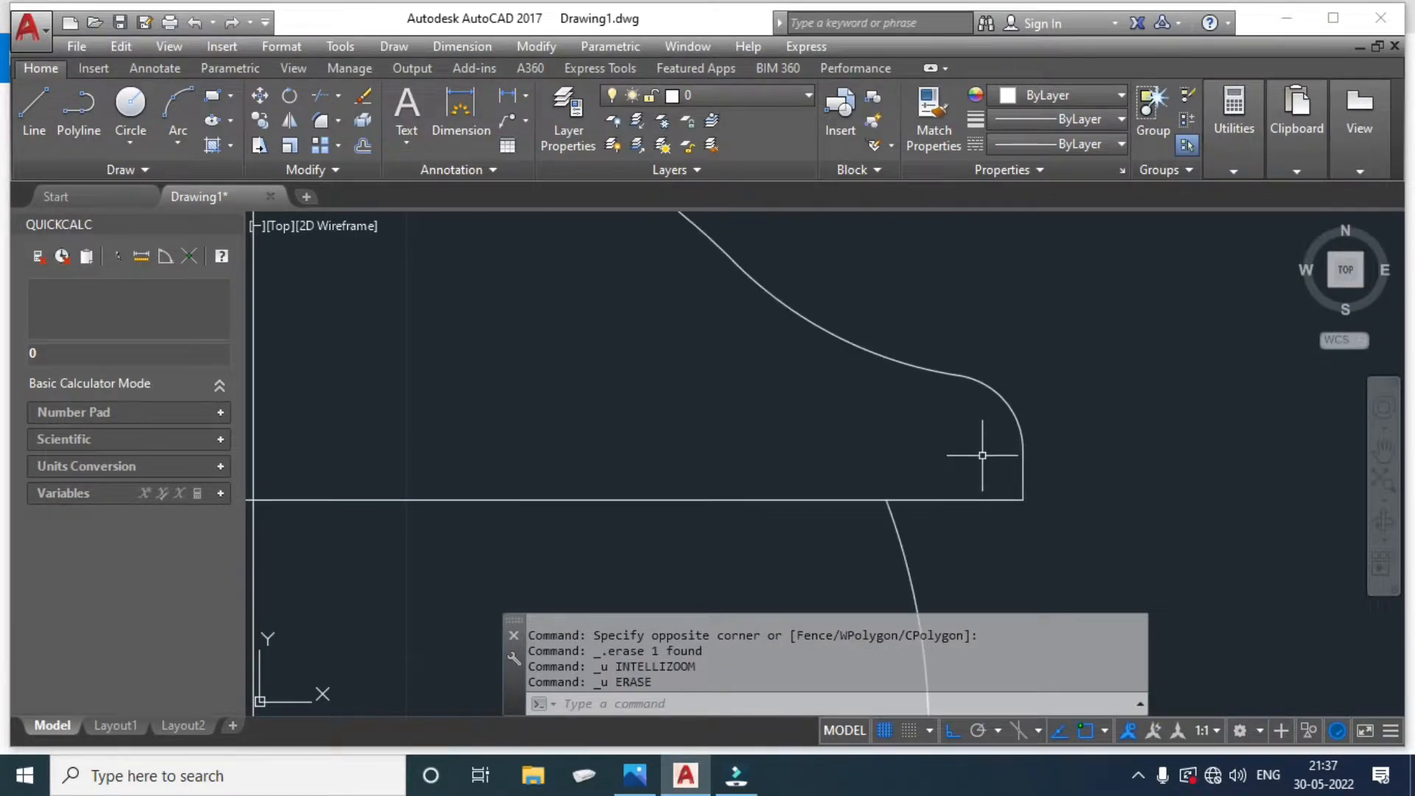
{"action": "scroll", "coordinate": [984, 456], "scroll_direction": "down", "scroll_amount": 2}
{"action": "key", "text": "Escape"}
{"action": "type", "text": "tr"}
{"action": "key", "text": "Return"}
{"action": "key", "text": "Return"}
{"action": "left_click", "coordinate": [737, 359]}
{"action": "key", "text": "Escape"}
Erase the remaining R20 arc beneath the long horizontal line.
{"action": "left_click", "coordinate": [958, 480]}
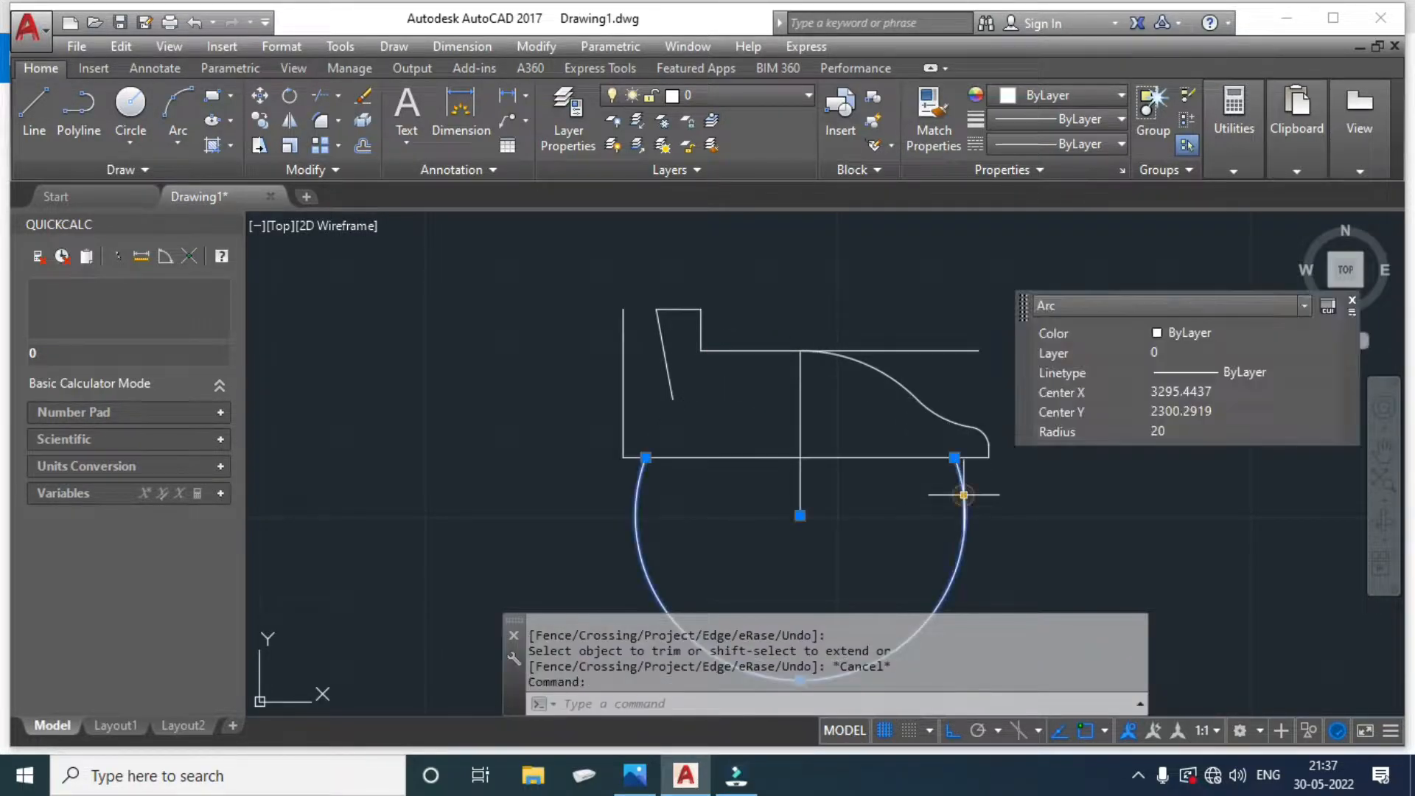
{"action": "key", "text": "Delete"}
{"action": "scroll", "coordinate": [988, 457], "scroll_direction": "up", "scroll_amount": 2}
{"action": "left_click", "coordinate": [957, 459]}
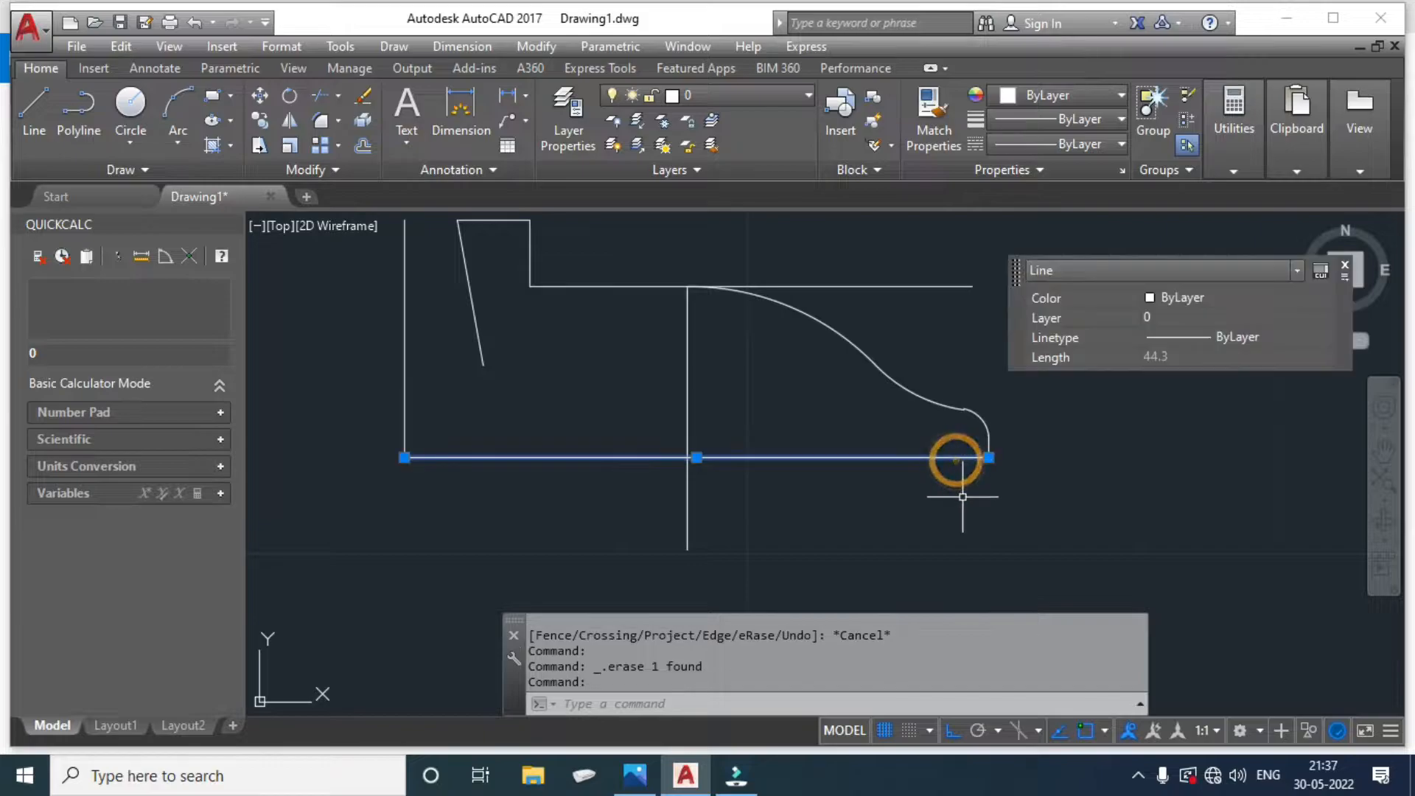
{"action": "scroll", "coordinate": [984, 460], "scroll_direction": "up", "scroll_amount": 3}
{"action": "key", "text": "Escape"}
{"action": "key", "text": "Escape"}
{"action": "scroll", "coordinate": [948, 411], "scroll_direction": "down", "scroll_amount": 2}
{"action": "scroll", "coordinate": [948, 414], "scroll_direction": "up", "scroll_amount": 3}
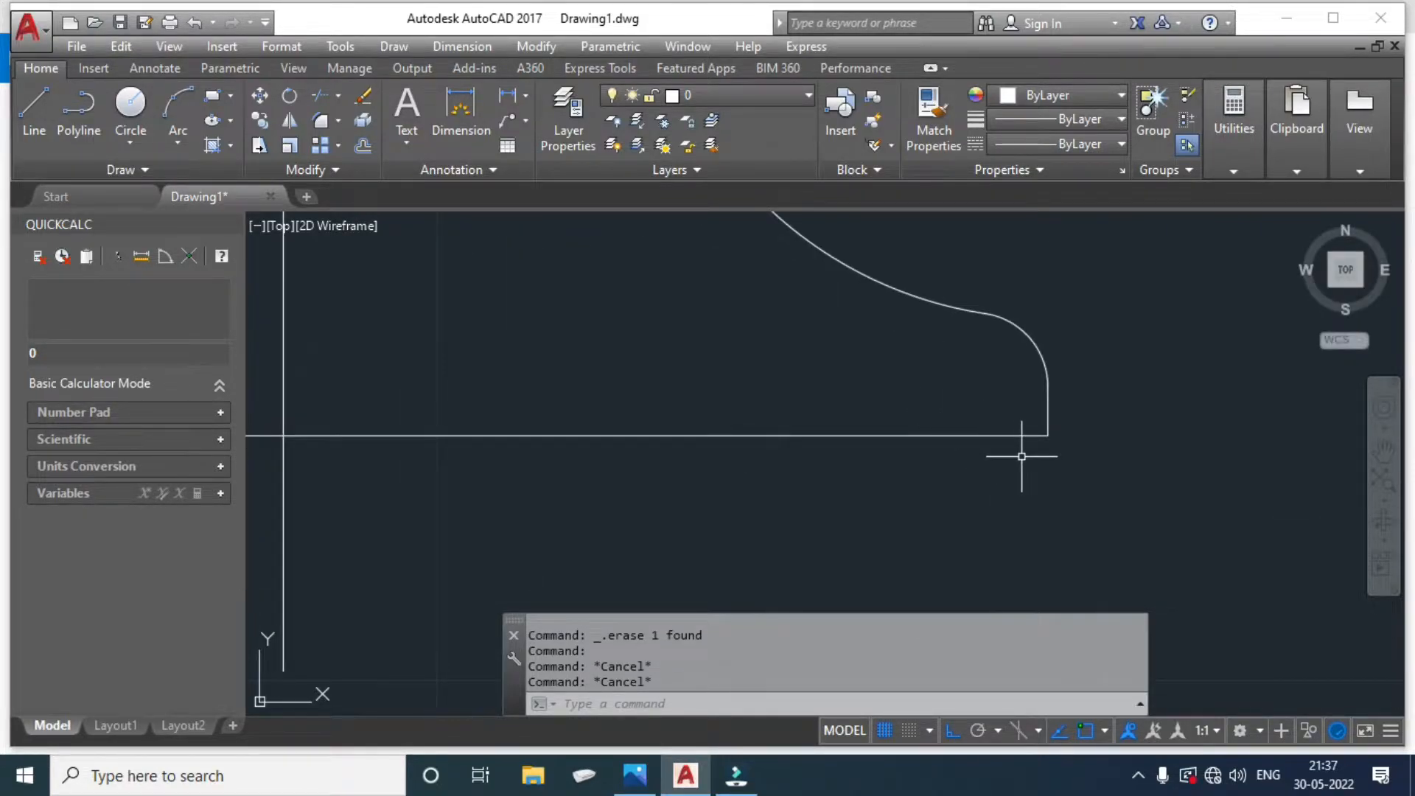
Check the rim diameters in the Fly wheel reference image and calculate 88.6-81 and 7.6/2 in QuickCalc.
{"action": "left_click", "coordinate": [638, 775]}
{"action": "left_click_drag", "start_coordinate": [860, 567], "coordinate": [868, 459]}
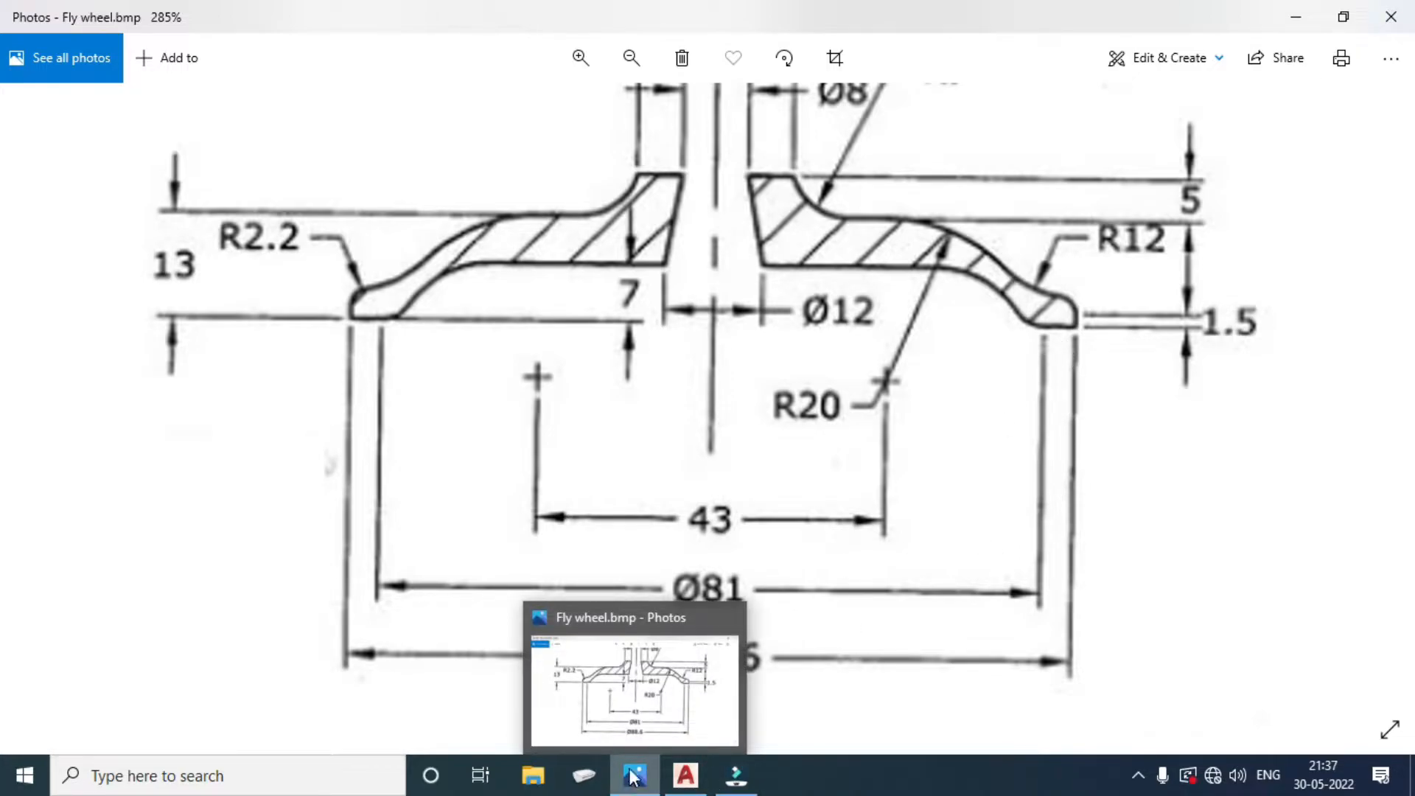
{"action": "left_click", "coordinate": [648, 782]}
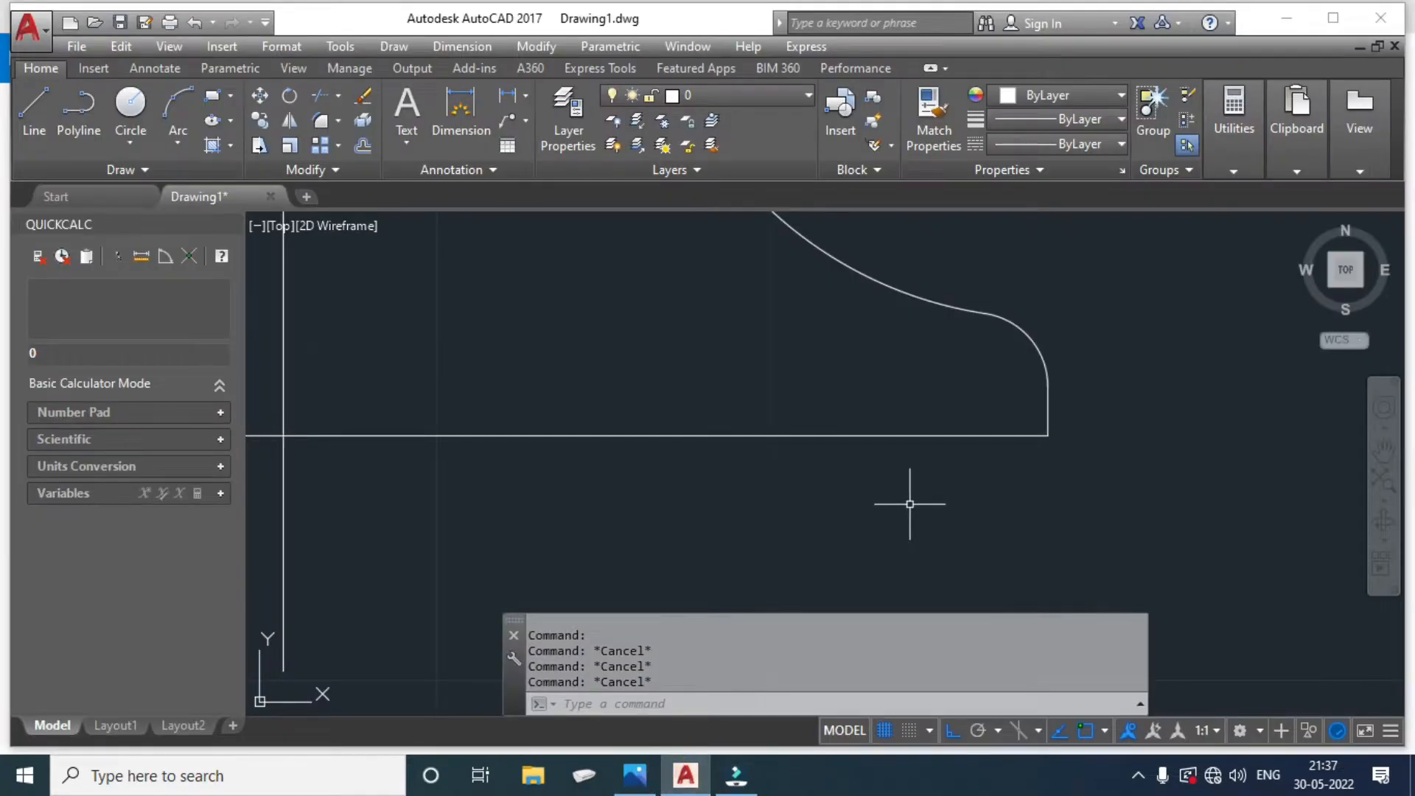
{"action": "left_click", "coordinate": [87, 360]}
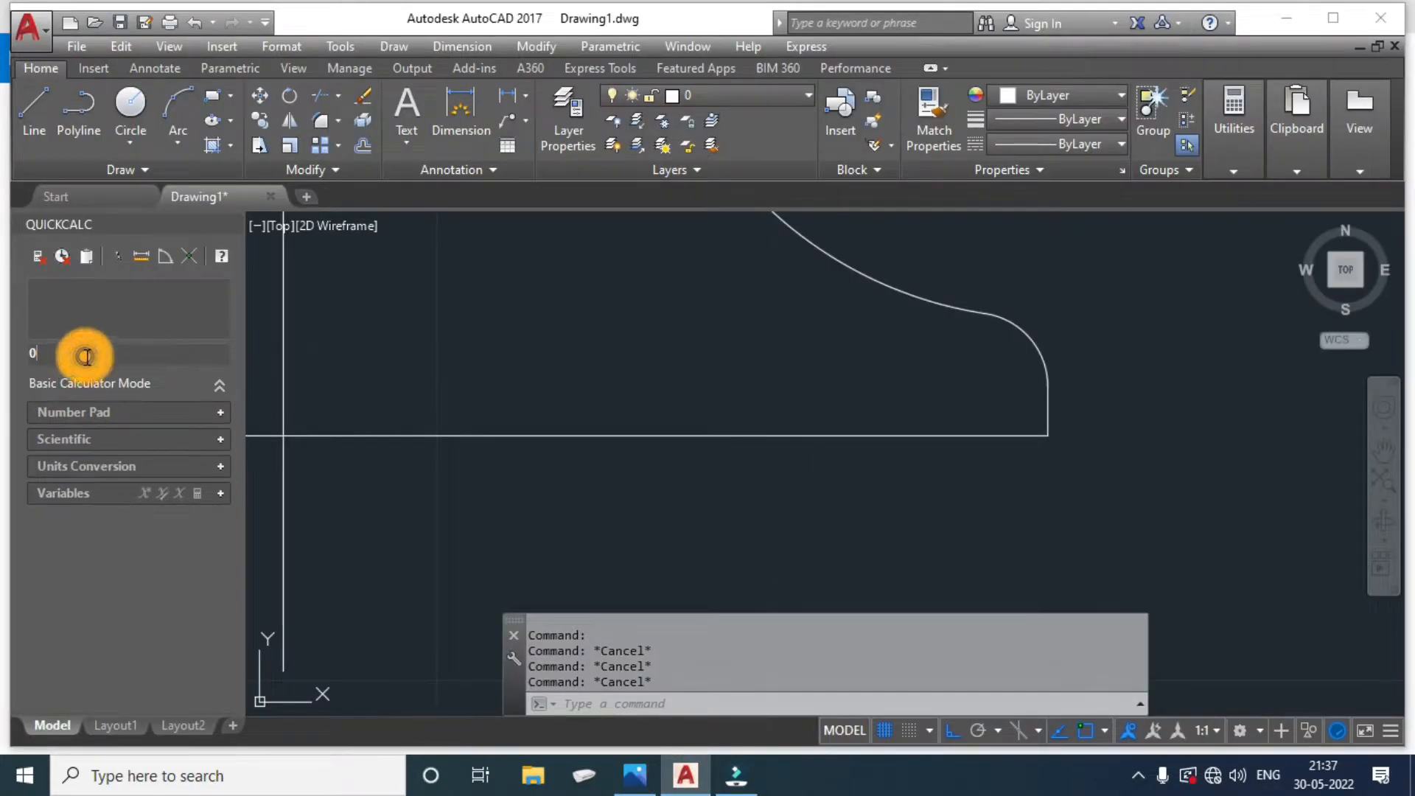
{"action": "left_click", "coordinate": [634, 775]}
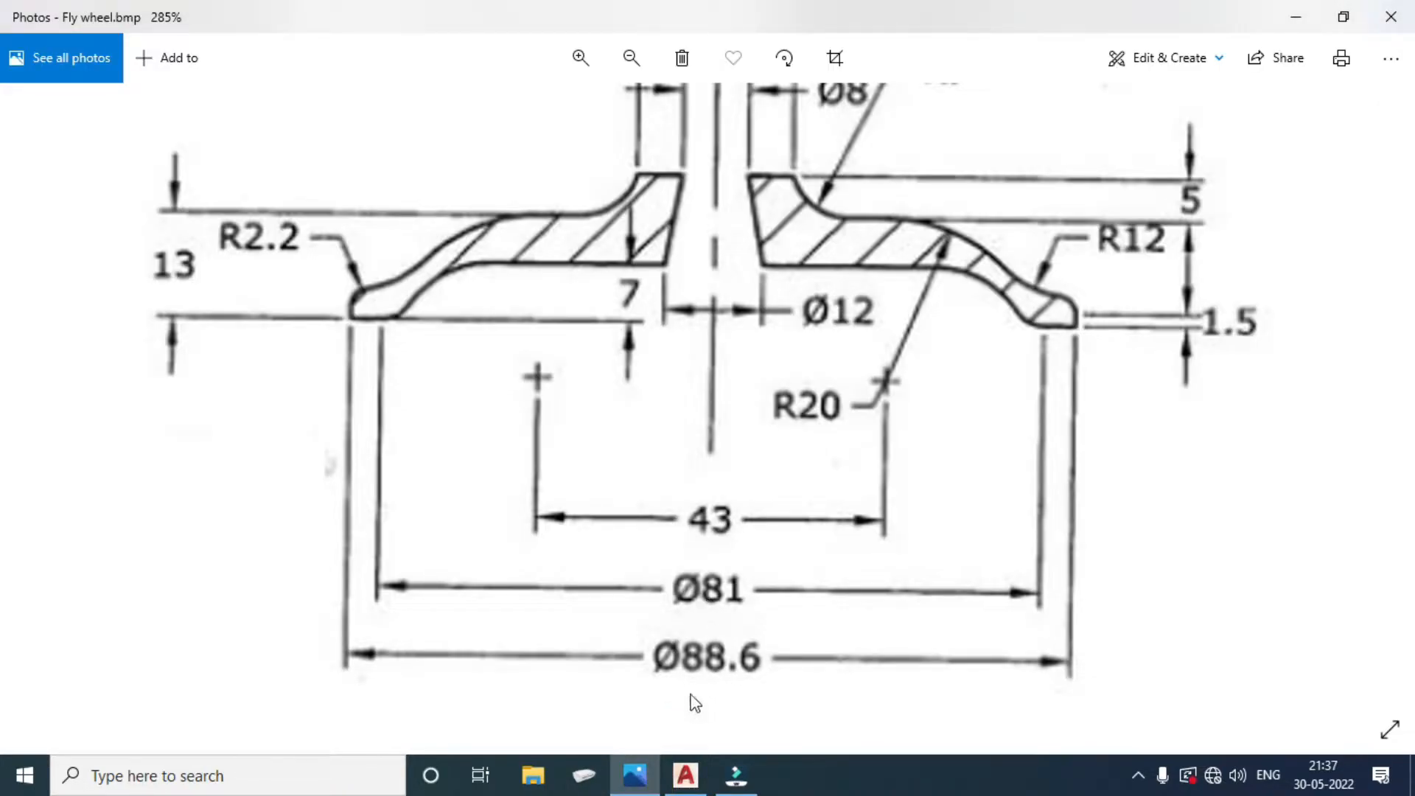
{"action": "left_click", "coordinate": [634, 776]}
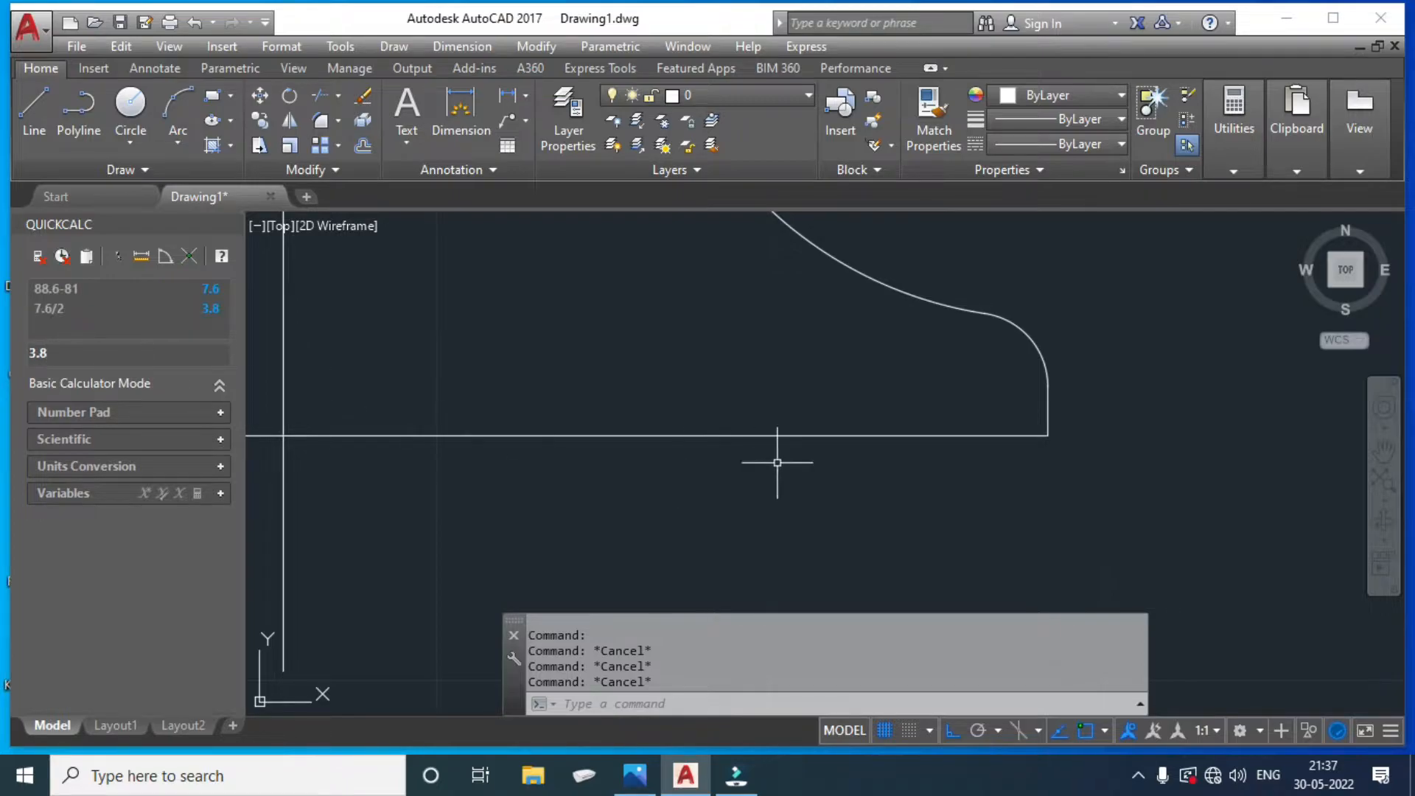
Offset the rim's short vertical edge inward by 3.8.
{"action": "type", "text": "o"}
{"action": "key", "text": "Return"}
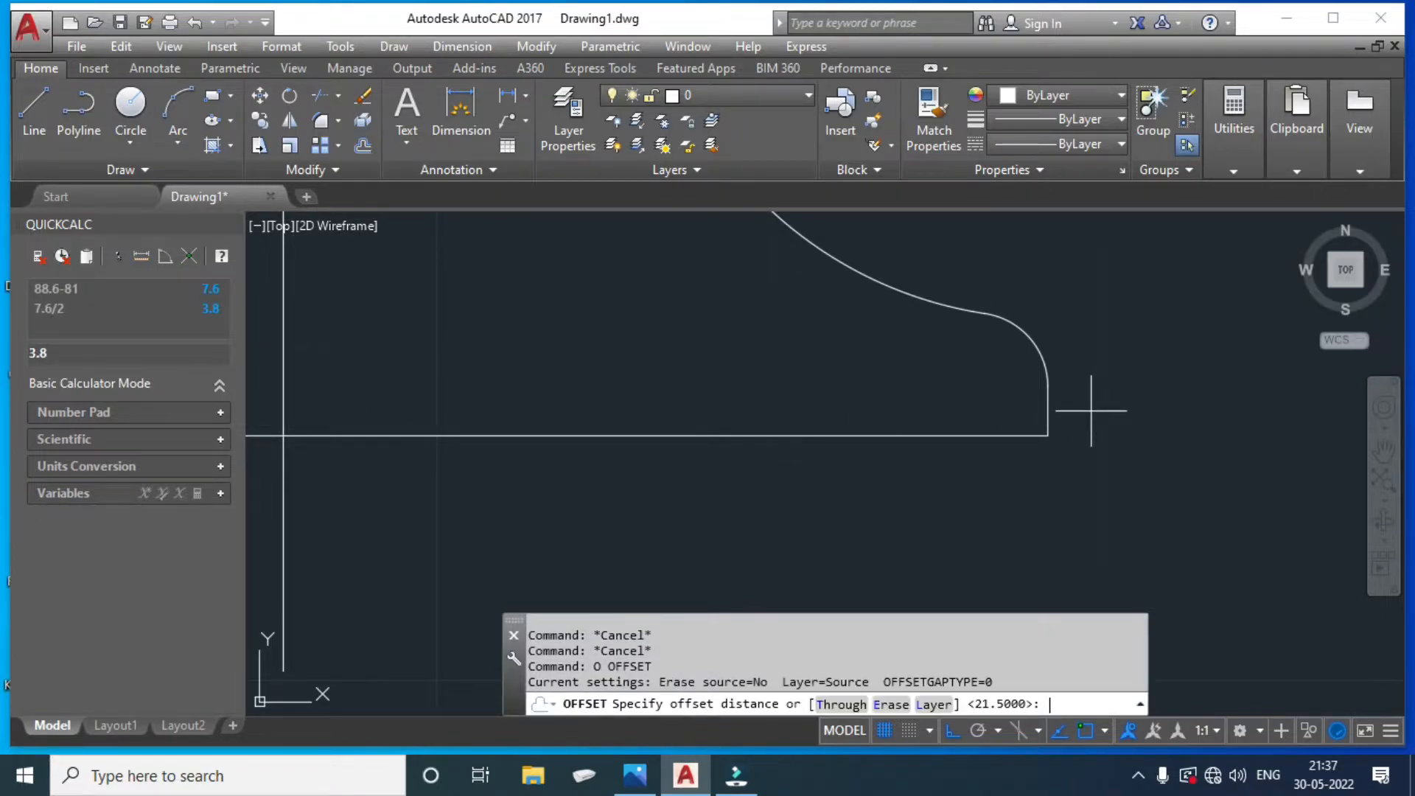
{"action": "left_click", "coordinate": [1051, 708]}
{"action": "type", "text": "3.8"}
{"action": "key", "text": "Return"}
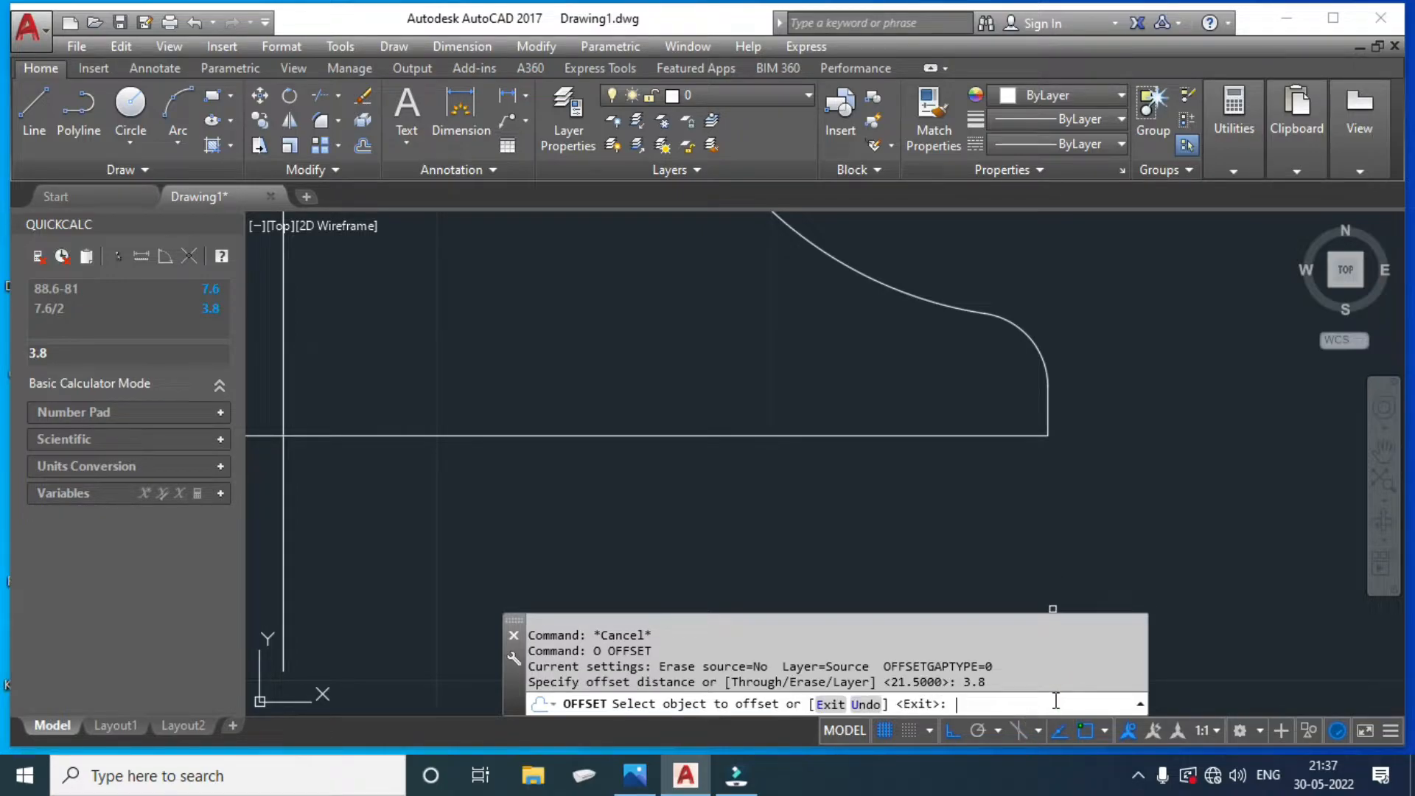
{"action": "left_click", "coordinate": [1047, 410]}
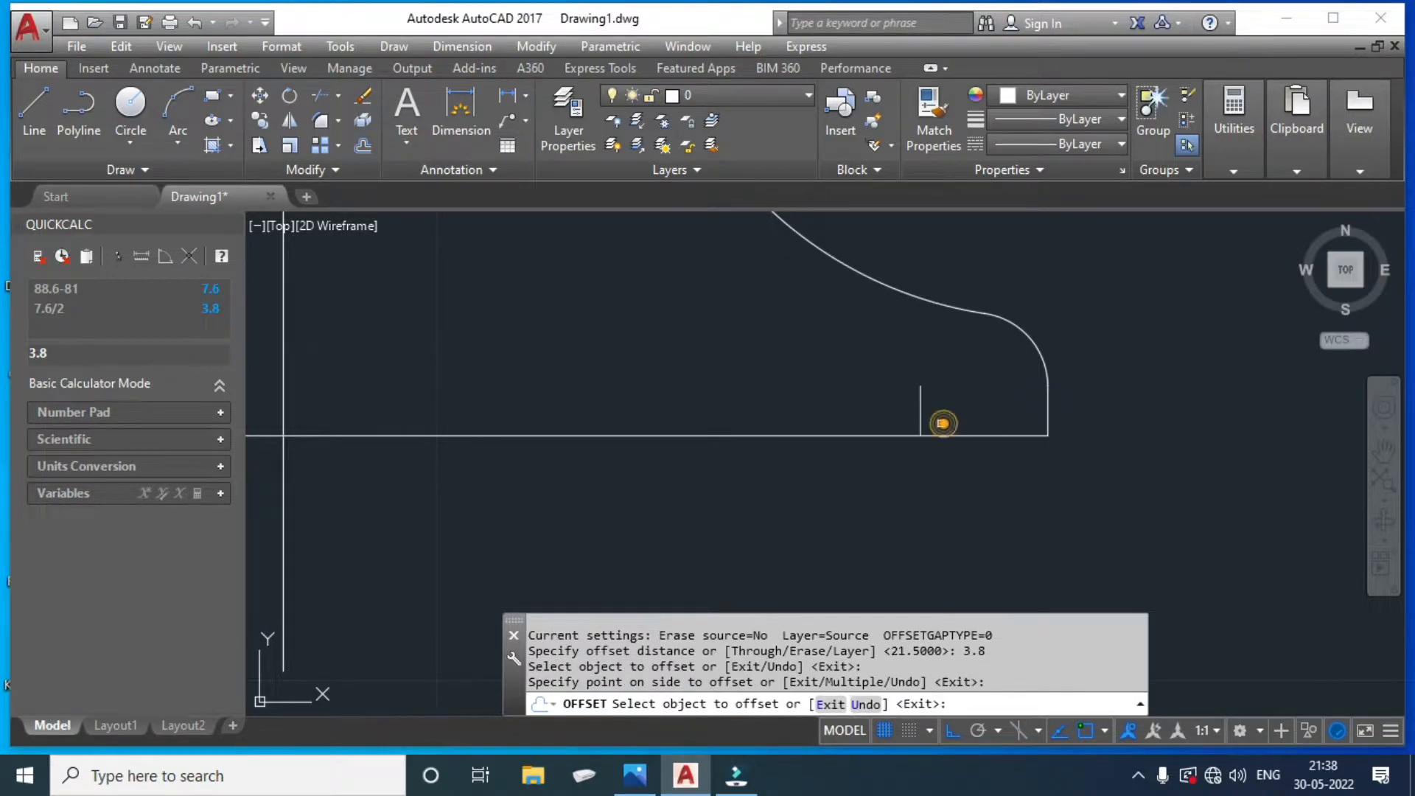
{"action": "left_click", "coordinate": [939, 421]}
{"action": "key", "text": "Escape"}
{"action": "left_click", "coordinate": [917, 406]}
{"action": "left_click", "coordinate": [922, 407]}
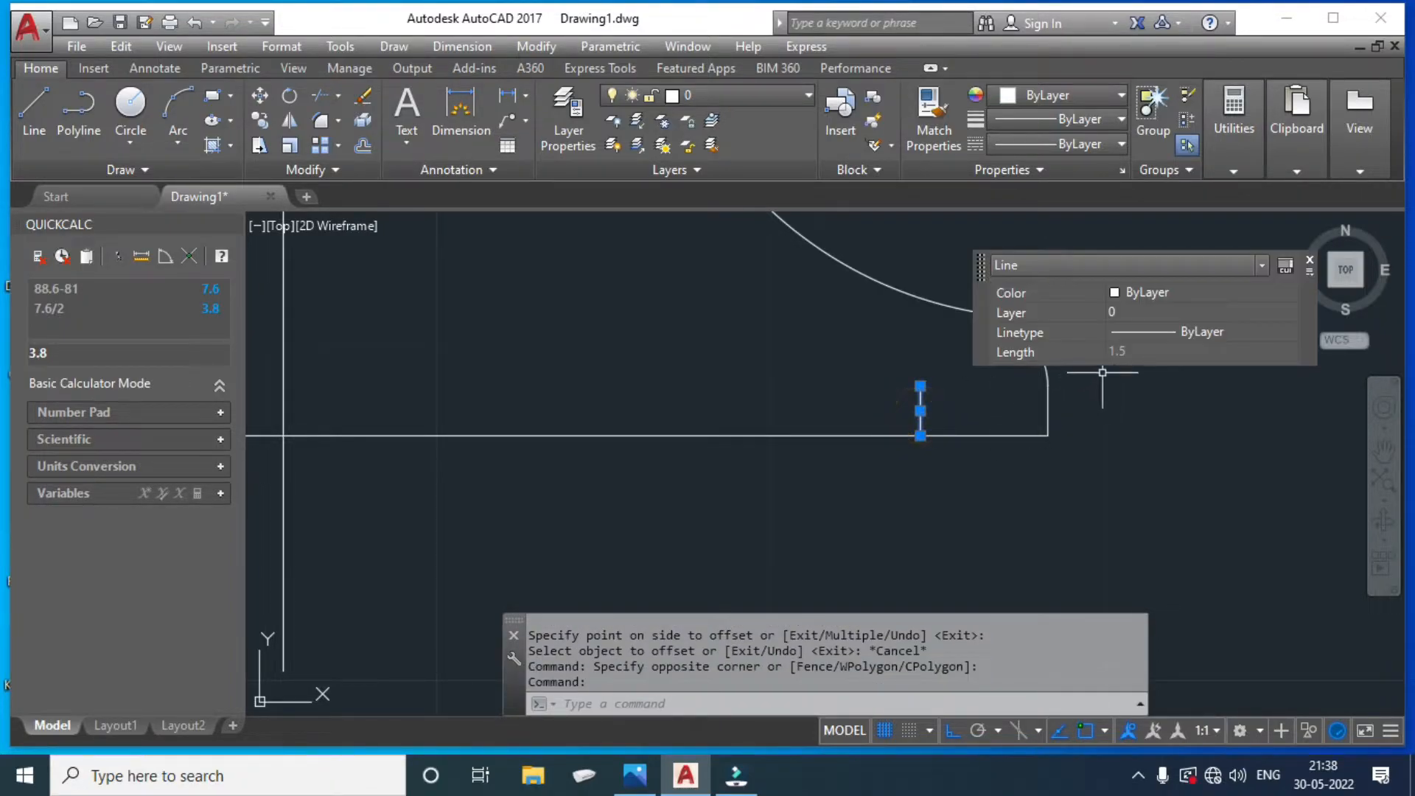
{"action": "key", "text": "Escape"}
Lengthen the offset vertical line upward to a total length of 2.2.
{"action": "mouse_move", "coordinate": [686, 776]}
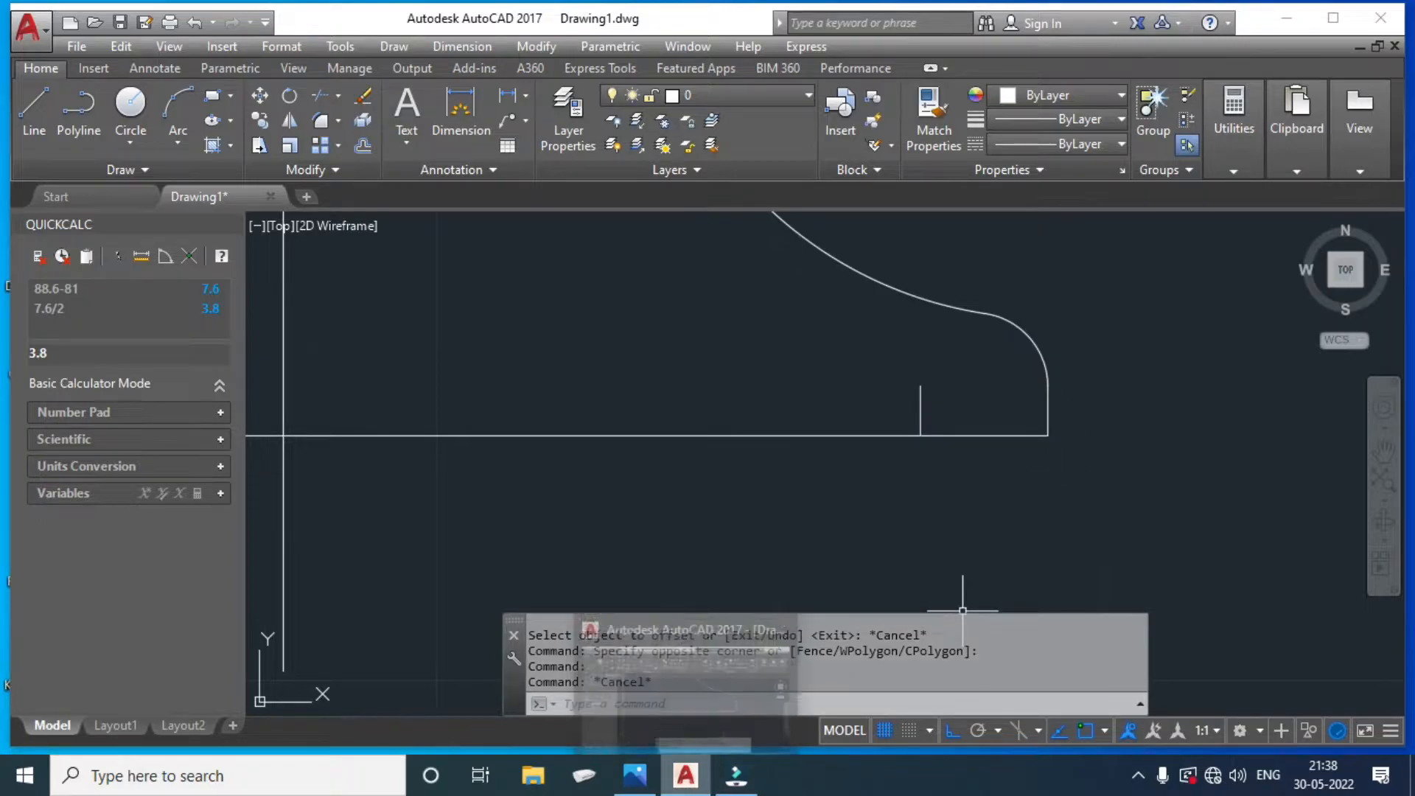
{"action": "left_click", "coordinate": [107, 345]}
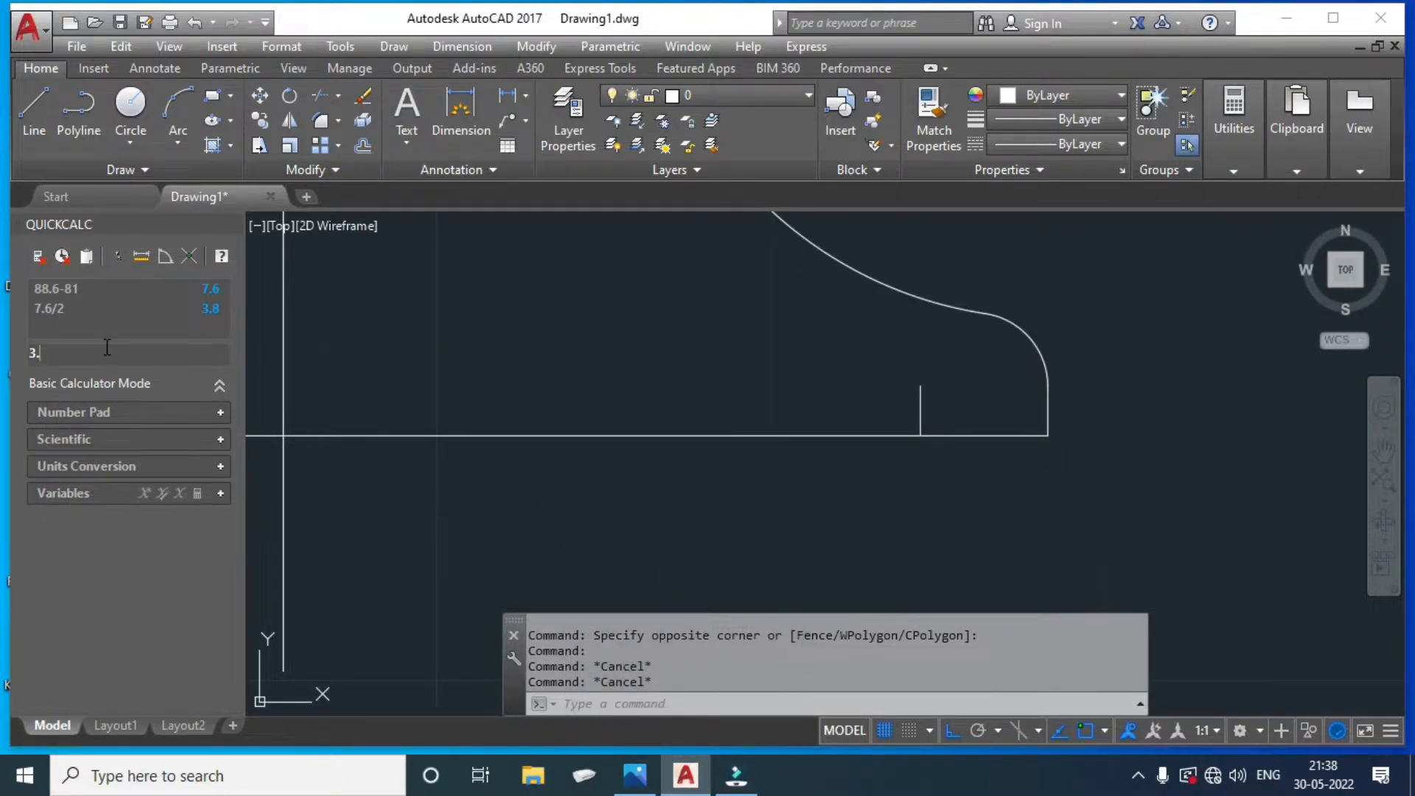
{"action": "type", "text": "len"}
{"action": "key", "text": "Return"}
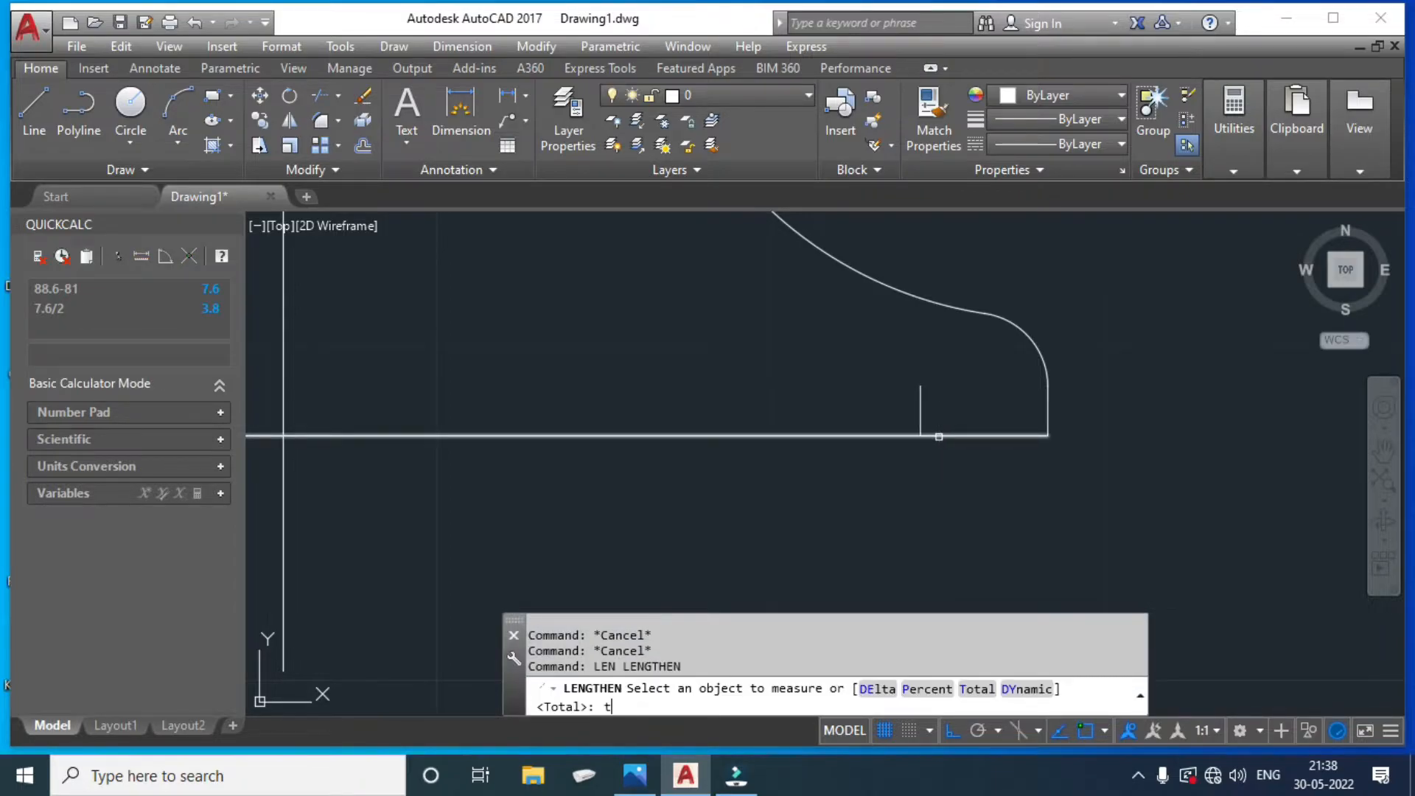
{"action": "type", "text": "t"}
{"action": "key", "text": "Return"}
{"action": "left_click", "coordinate": [941, 705]}
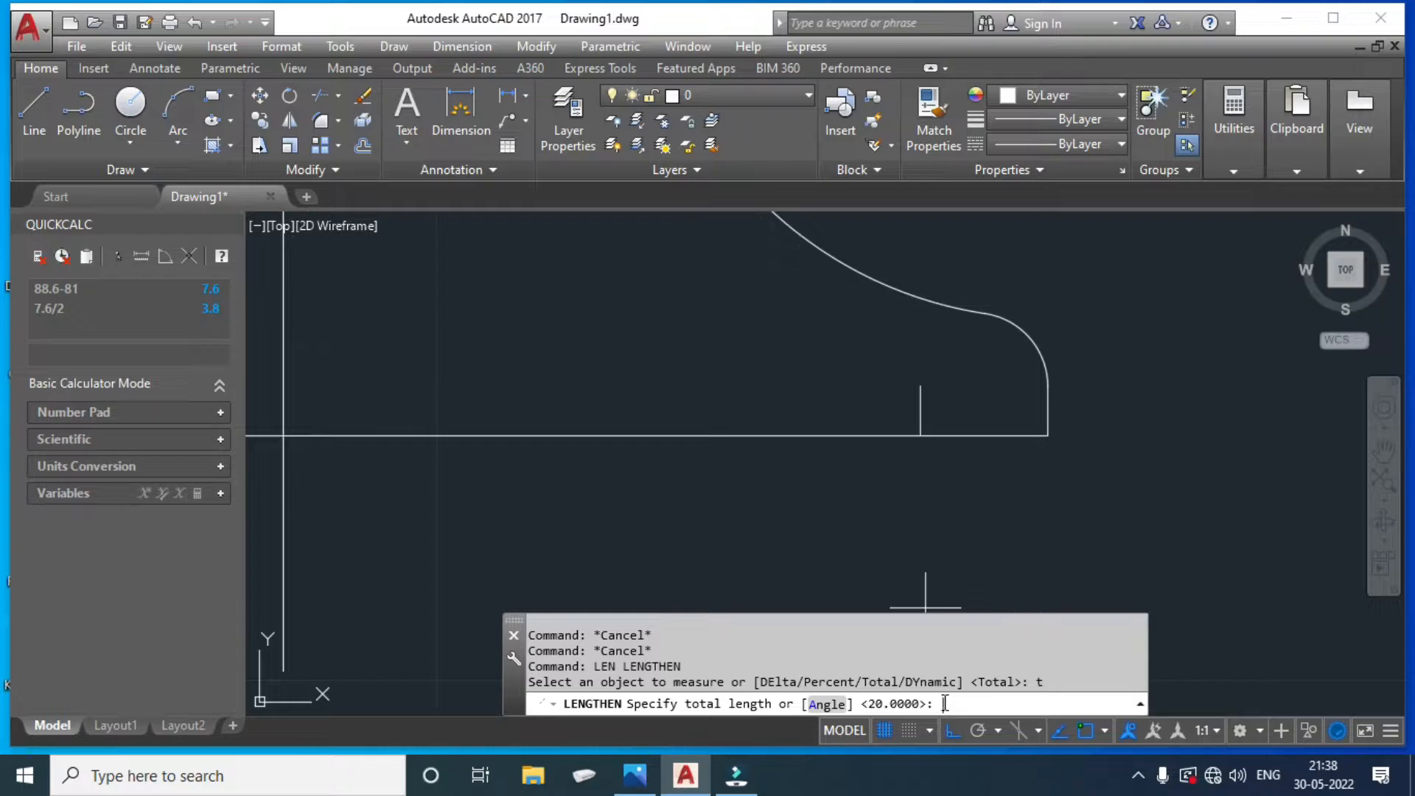
{"action": "type", "text": "2.2"}
{"action": "key", "text": "Return"}
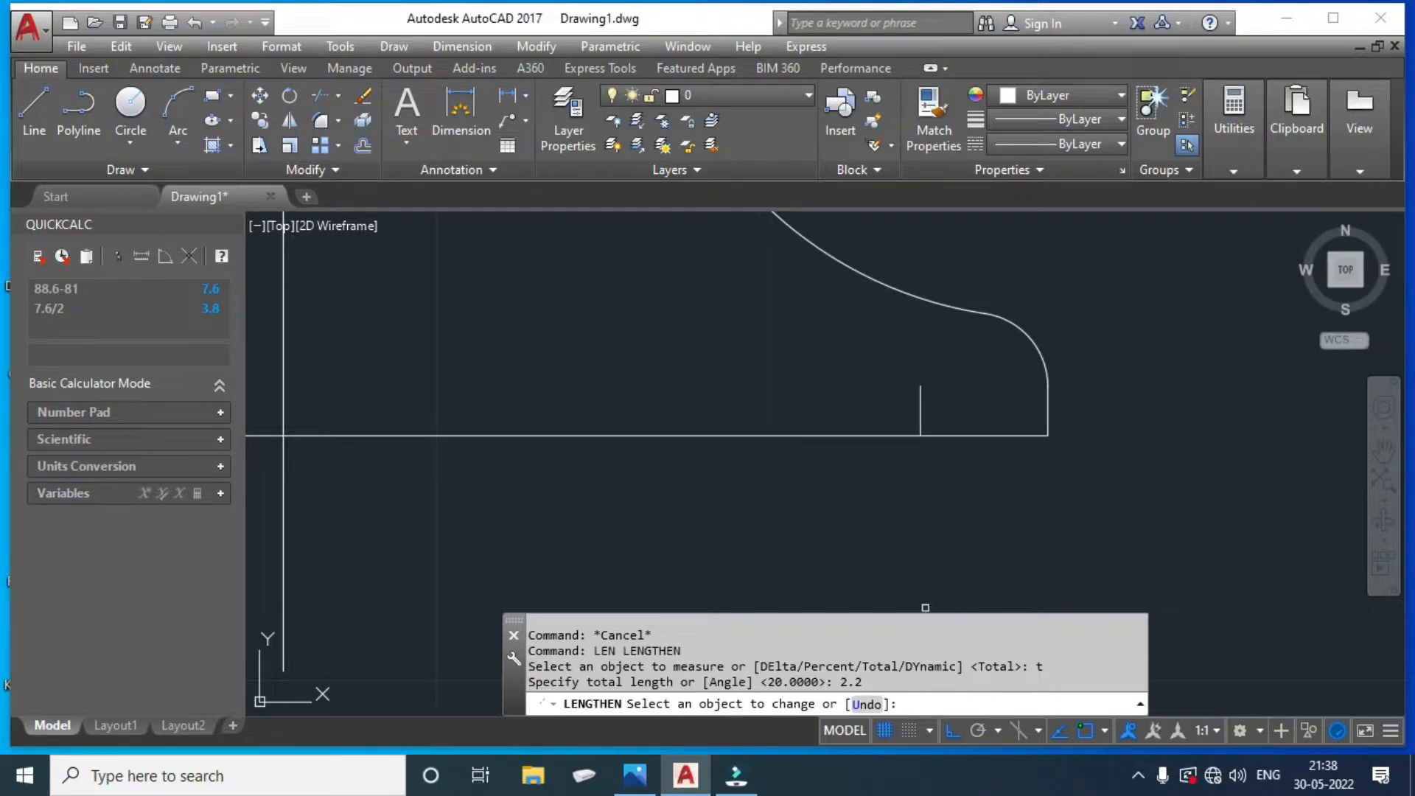
{"action": "left_click", "coordinate": [919, 395]}
{"action": "key", "text": "Escape"}
Draw a circle of radius 2.2 centred on the upper end of the lengthened vertical line.
{"action": "type", "text": "c"}
{"action": "key", "text": "Return"}
{"action": "left_click", "coordinate": [920, 361]}
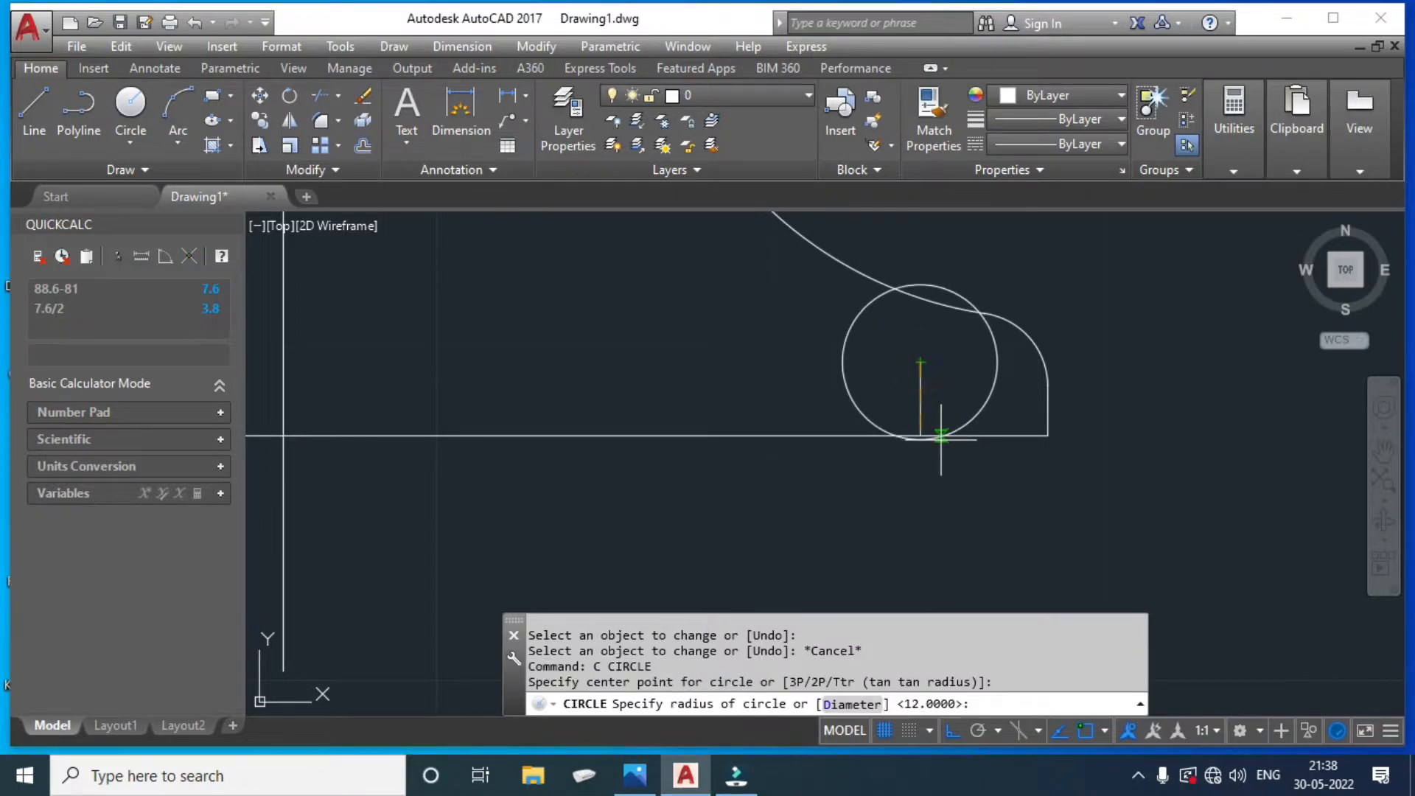
{"action": "type", "text": "2.2"}
{"action": "key", "text": "Return"}
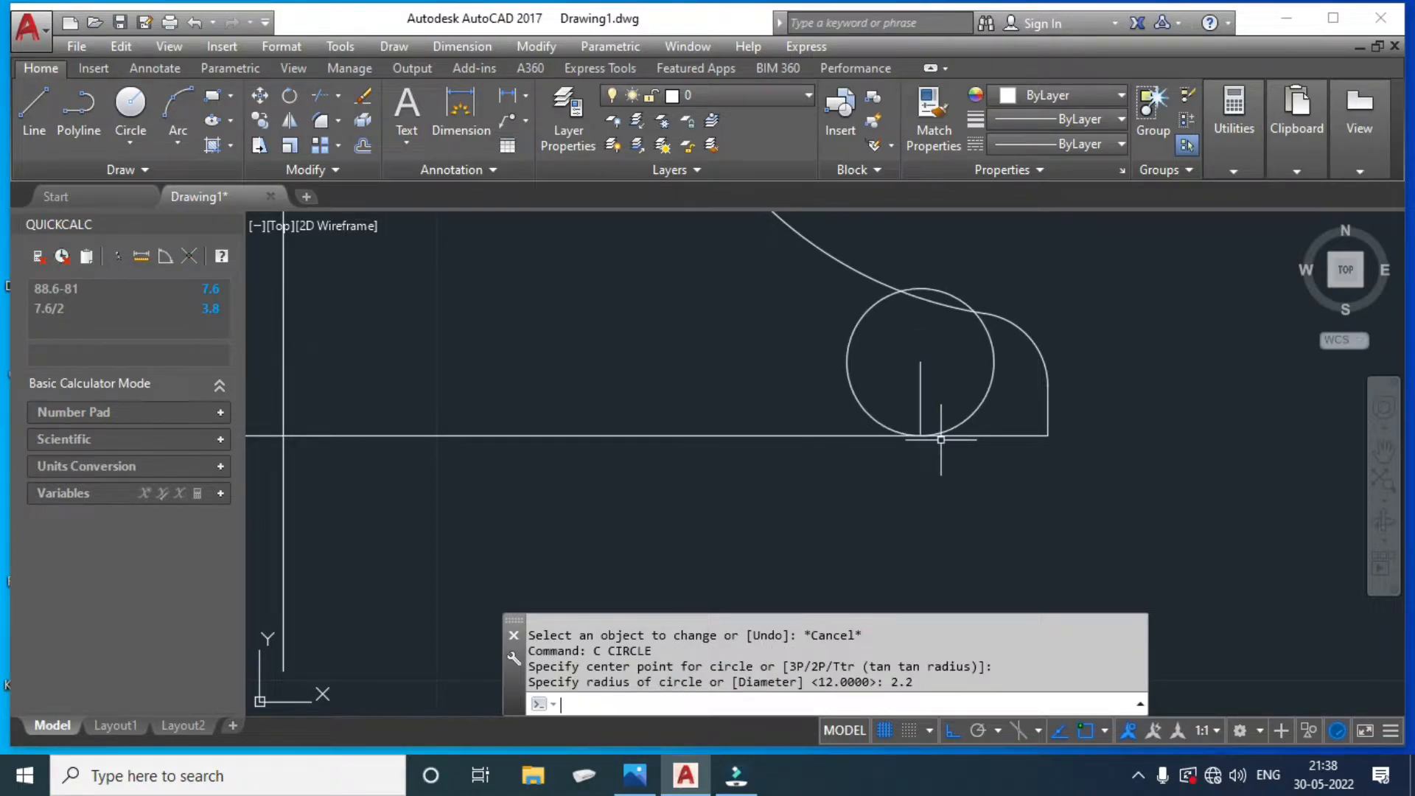
{"action": "key", "text": "Return"}
{"action": "key", "text": "Escape"}
Draw a horizontal line about 37.8 long from the lower end of the slanted hub edge across the web curve.
{"action": "scroll", "coordinate": [959, 420], "scroll_direction": "down", "scroll_amount": 4}
{"action": "type", "text": "l"}
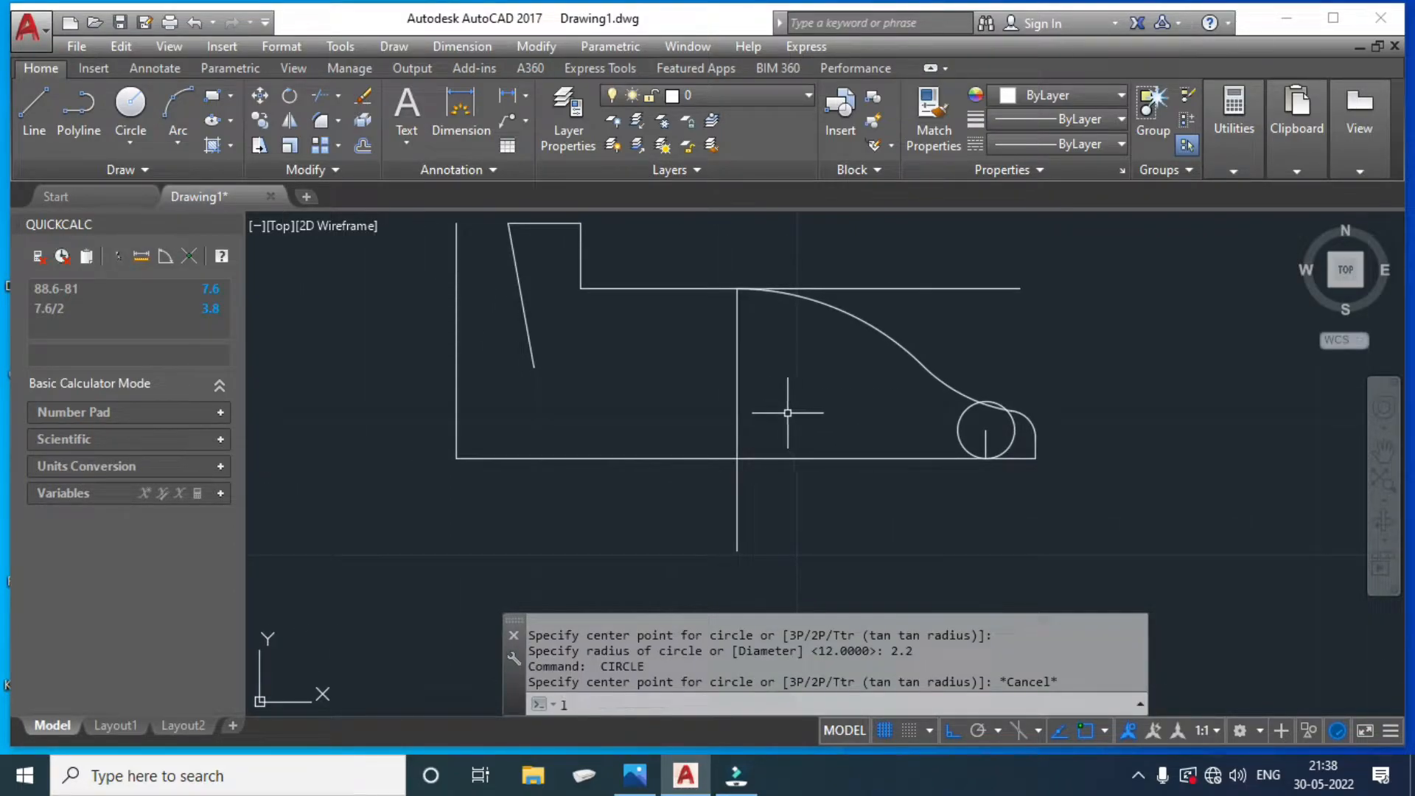
{"action": "key", "text": "Return"}
{"action": "left_click", "coordinate": [533, 365]}
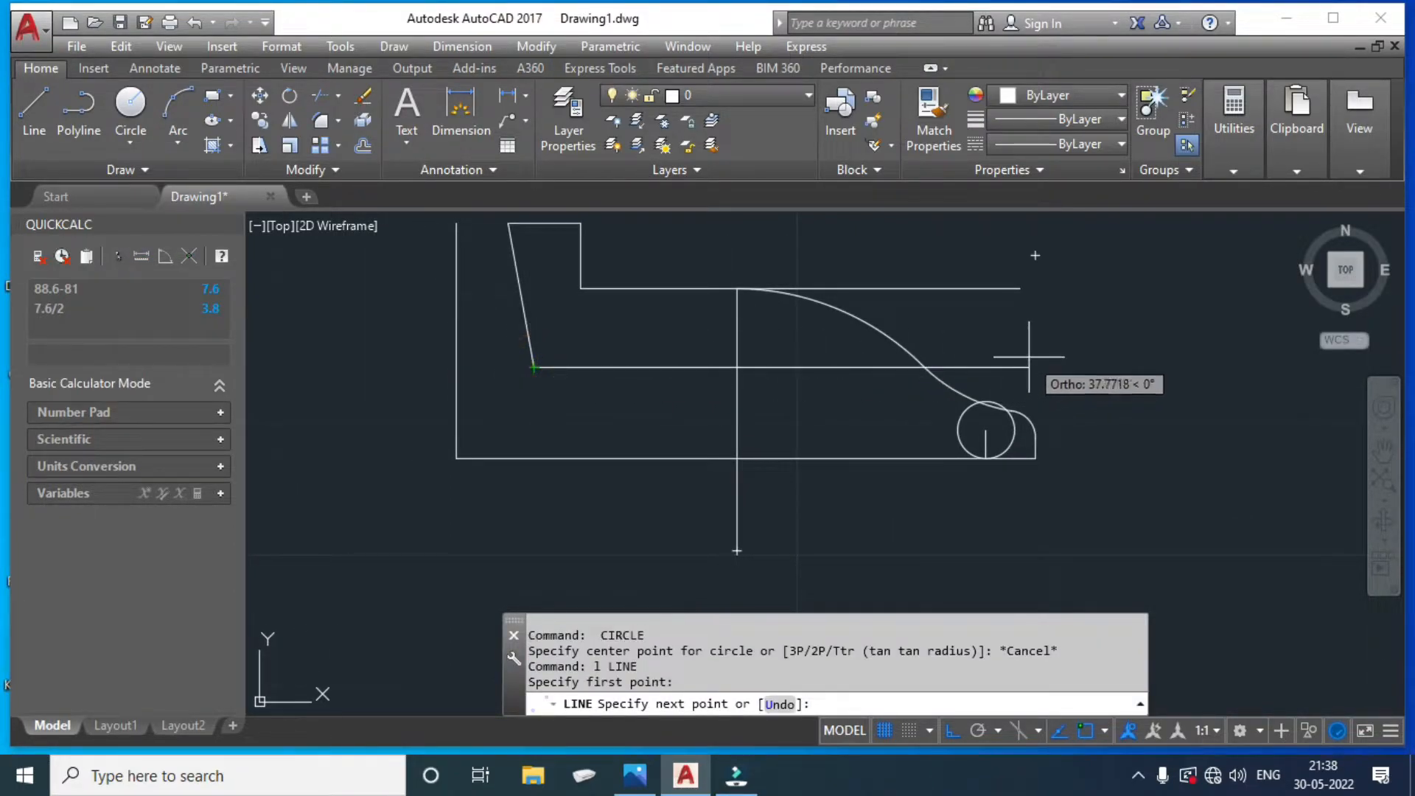
{"action": "left_click", "coordinate": [1029, 368]}
{"action": "key", "text": "Escape"}
Draw a tangent-tangent-radius circle of radius 12 touching the 2.2-radius circle and the new horizontal line.
{"action": "type", "text": "C"}
{"action": "key", "text": "Return"}
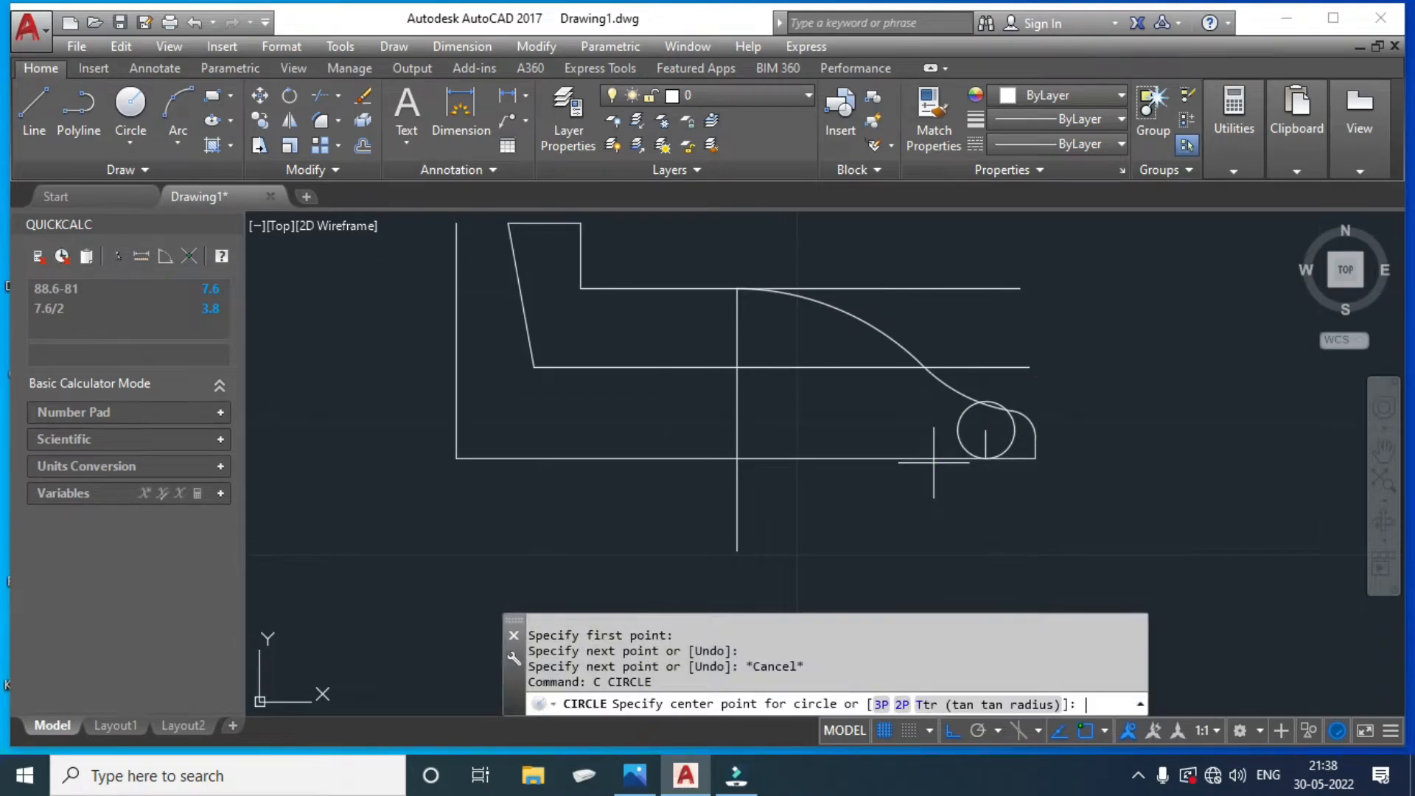
{"action": "type", "text": "T"}
{"action": "key", "text": "Return"}
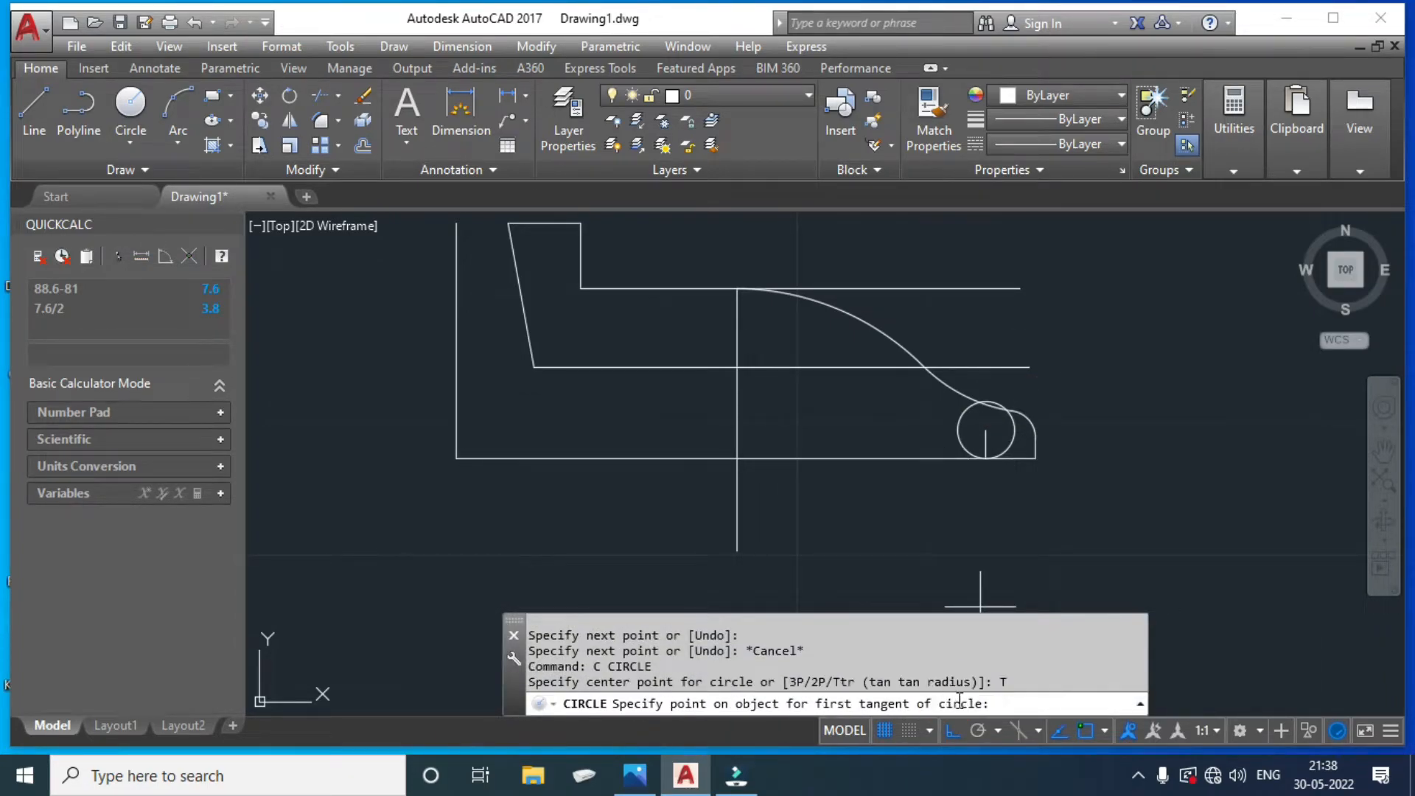
{"action": "left_click", "coordinate": [958, 419]}
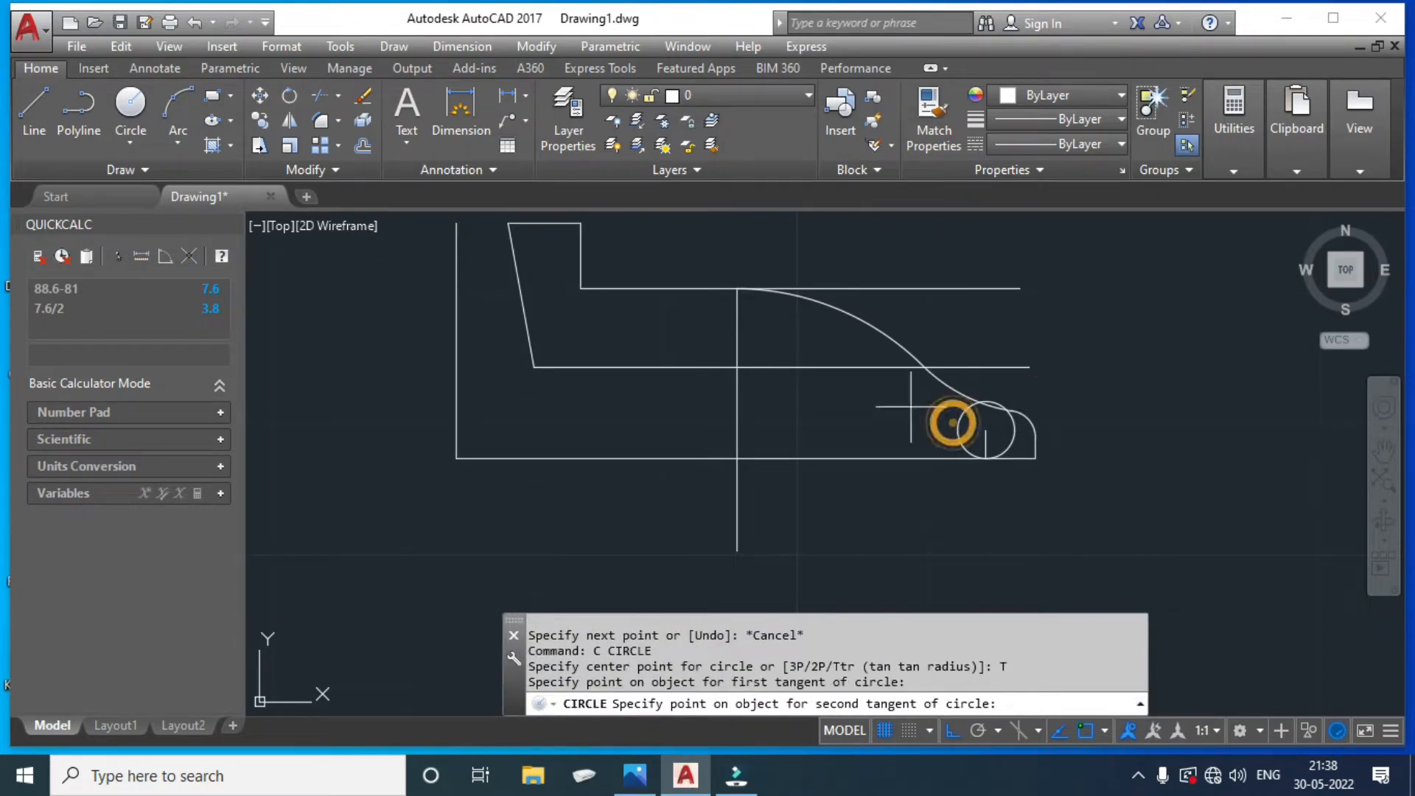
{"action": "left_click", "coordinate": [865, 369]}
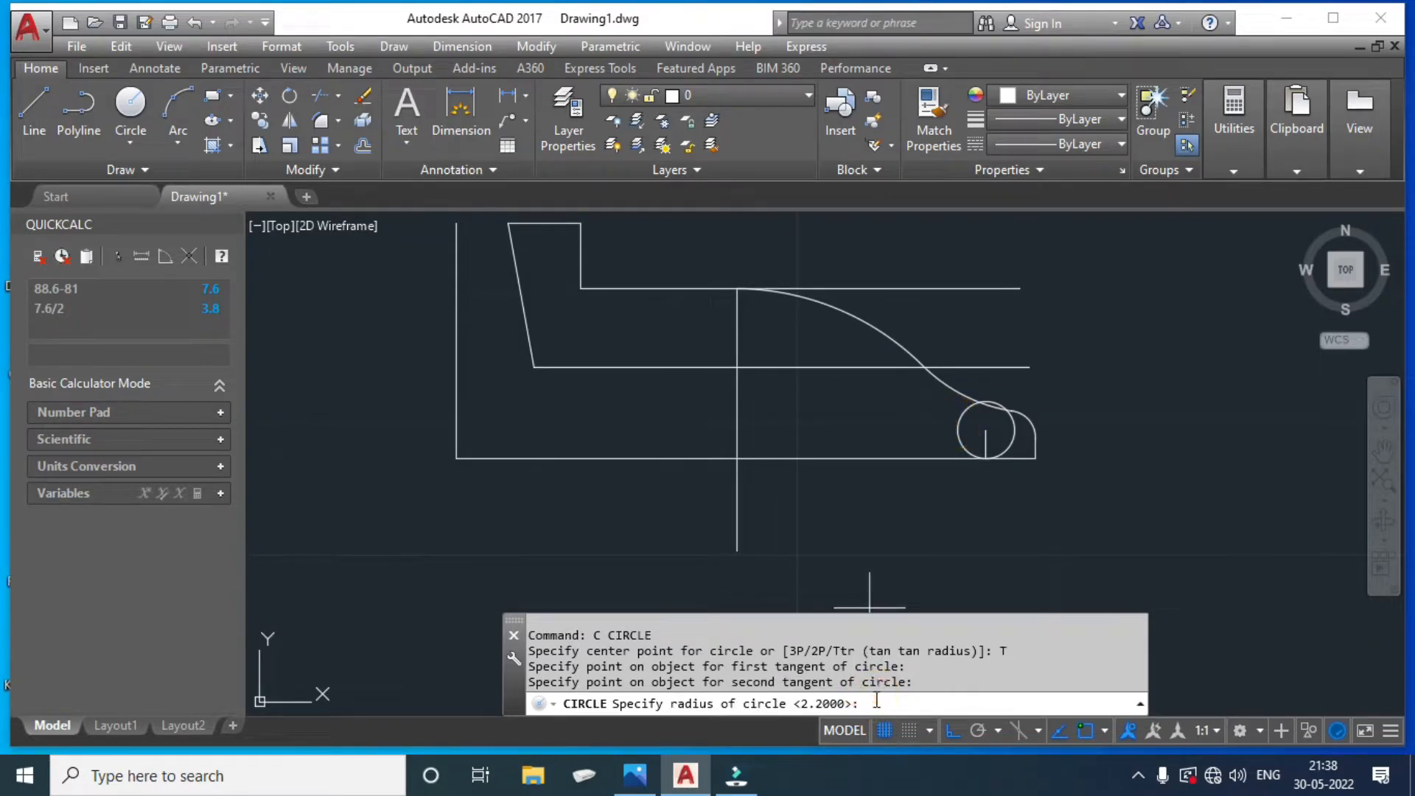
{"action": "key", "text": "Return"}
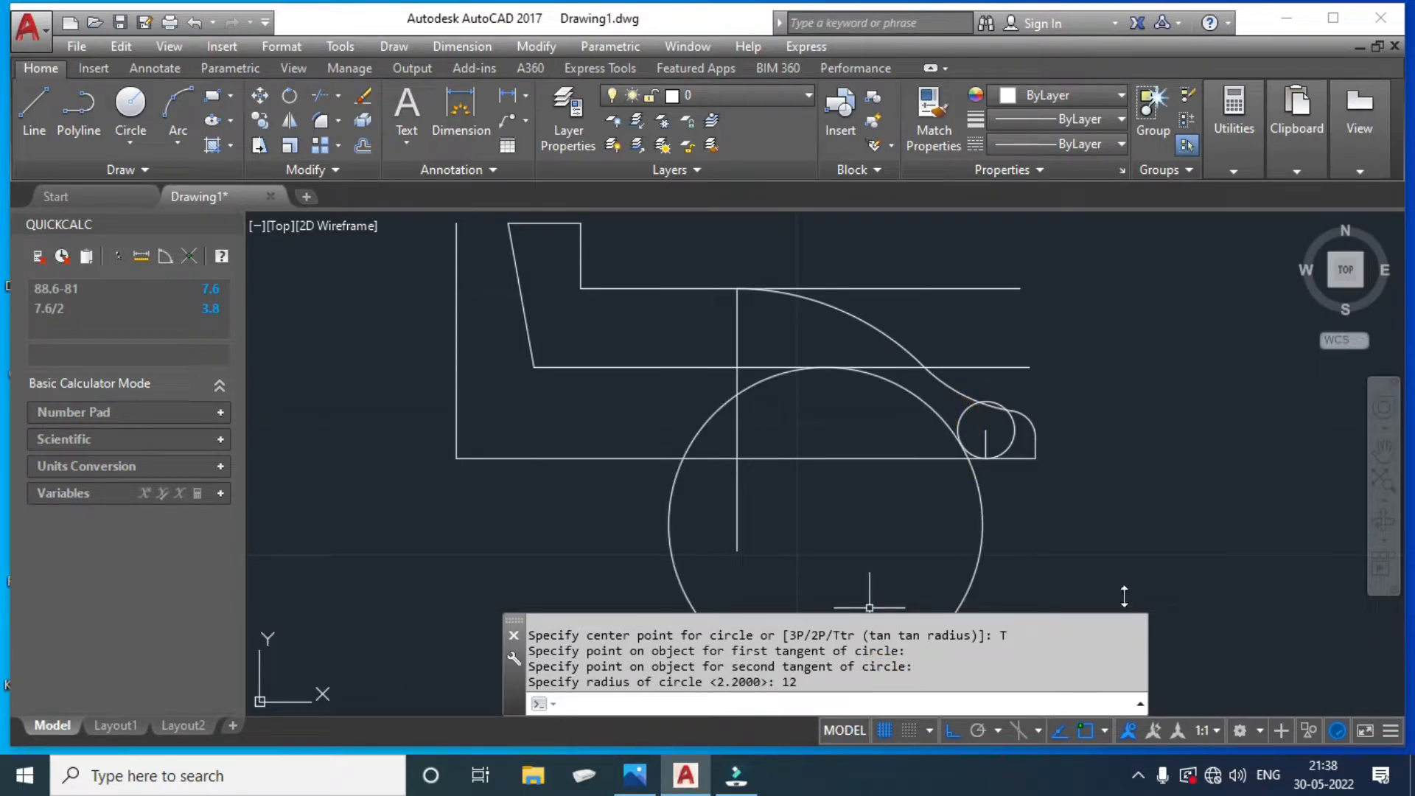
{"action": "key", "text": "Return"}
{"action": "scroll", "coordinate": [961, 459], "scroll_direction": "up", "scroll_amount": 8}
{"action": "key", "text": "Escape"}
Trim the 12-radius circle's piece between the 2.2-radius circle's tangent point and the long lower horizontal line.
{"action": "type", "text": "t"}
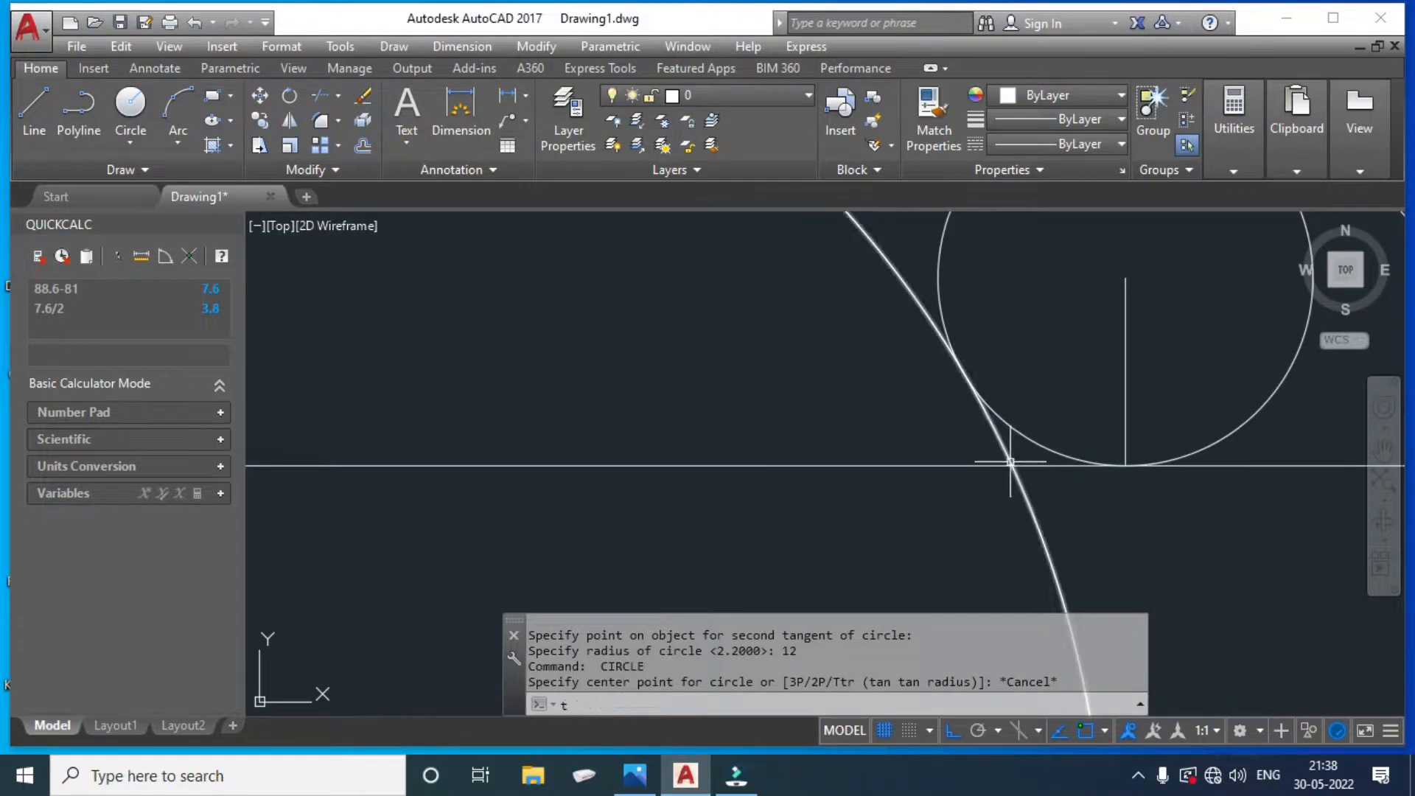
{"action": "type", "text": "r"}
{"action": "key", "text": "Return"}
{"action": "key", "text": "Return"}
{"action": "left_click", "coordinate": [989, 432]}
{"action": "left_click", "coordinate": [987, 429]}
{"action": "left_click", "coordinate": [998, 423]}
{"action": "left_click", "coordinate": [977, 435]}
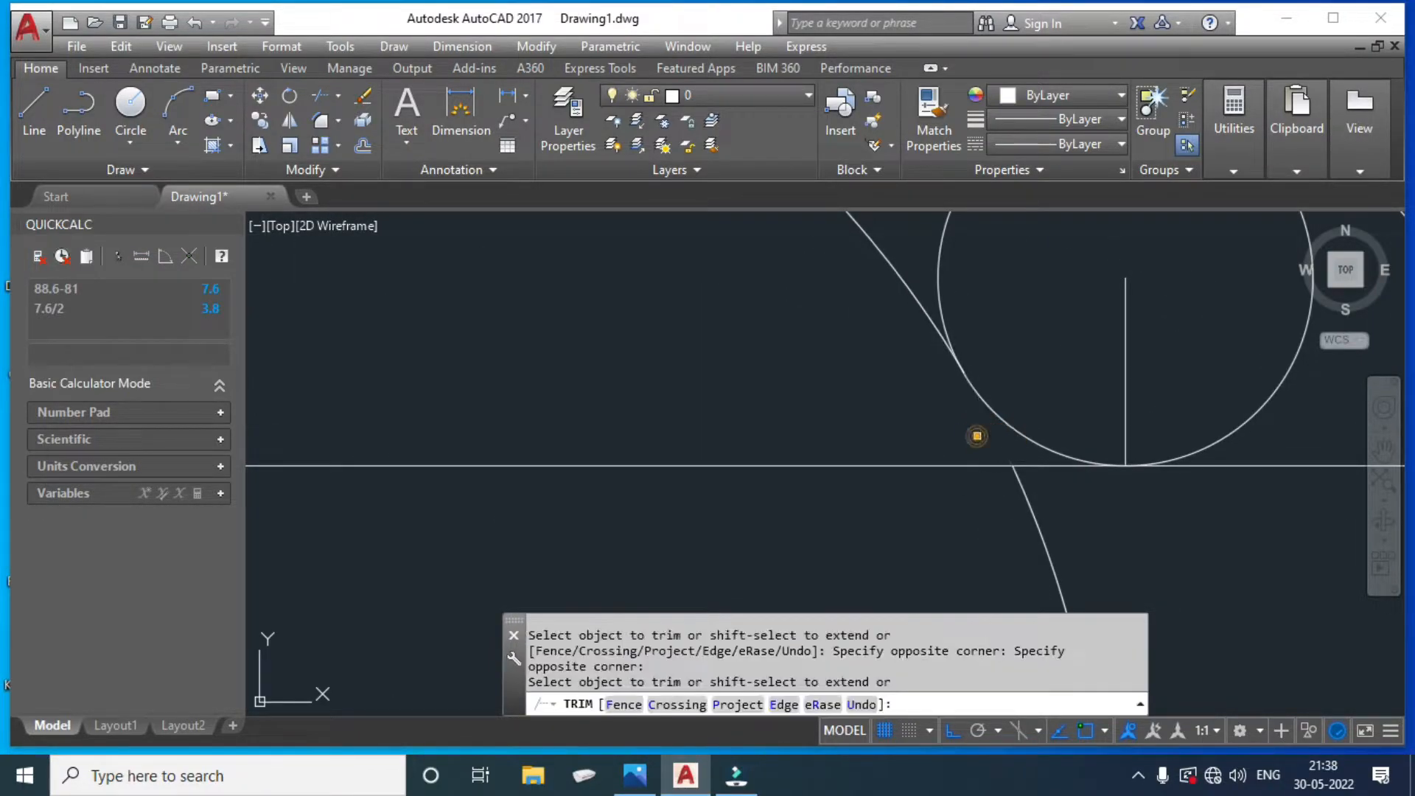
Trim the 2.2-radius circle's upper left side and right side, and erase its leftover arc above the web curve.
{"action": "scroll", "coordinate": [977, 436], "scroll_direction": "down", "scroll_amount": 5}
{"action": "left_click", "coordinate": [956, 358]}
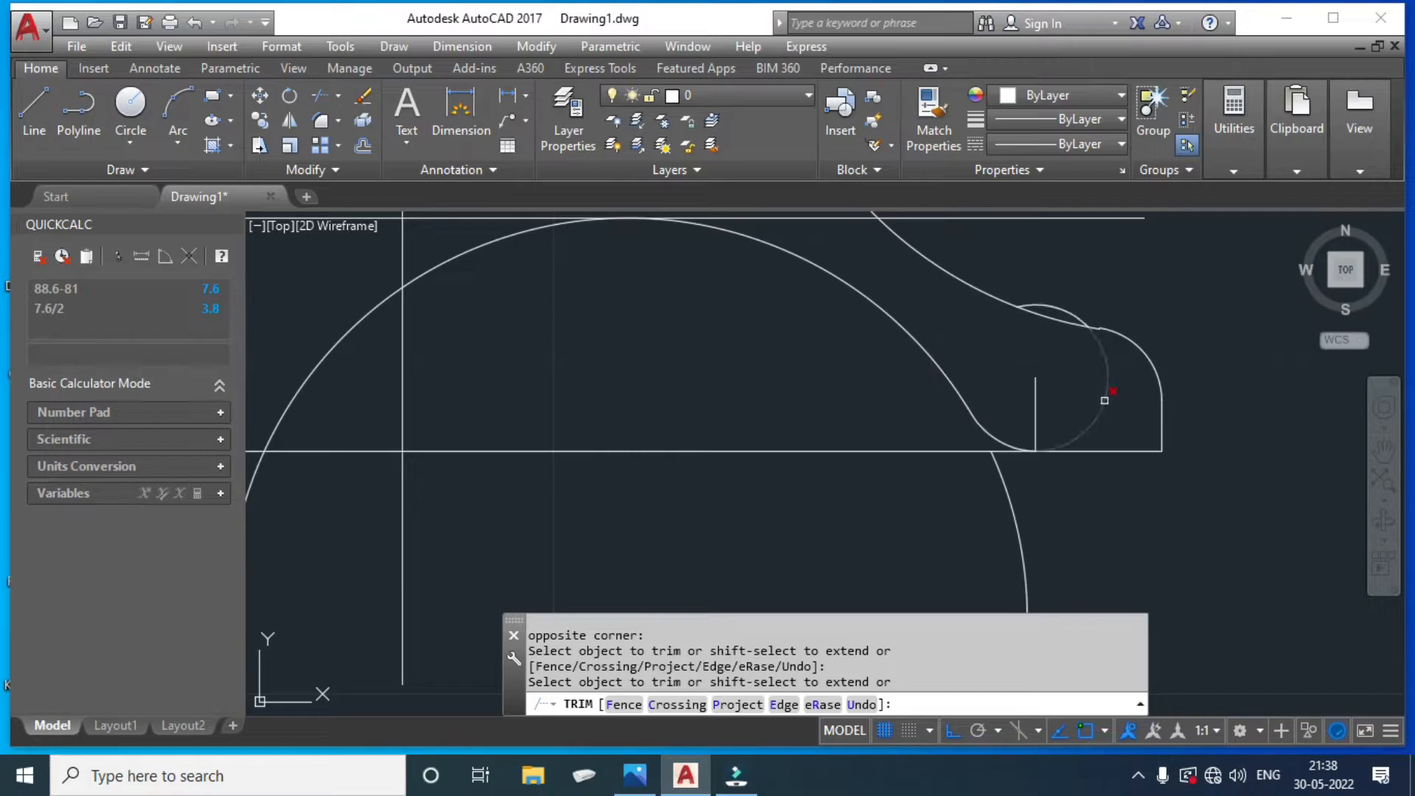
{"action": "left_click", "coordinate": [1089, 414]}
{"action": "left_click", "coordinate": [1069, 429]}
{"action": "key", "text": "Escape"}
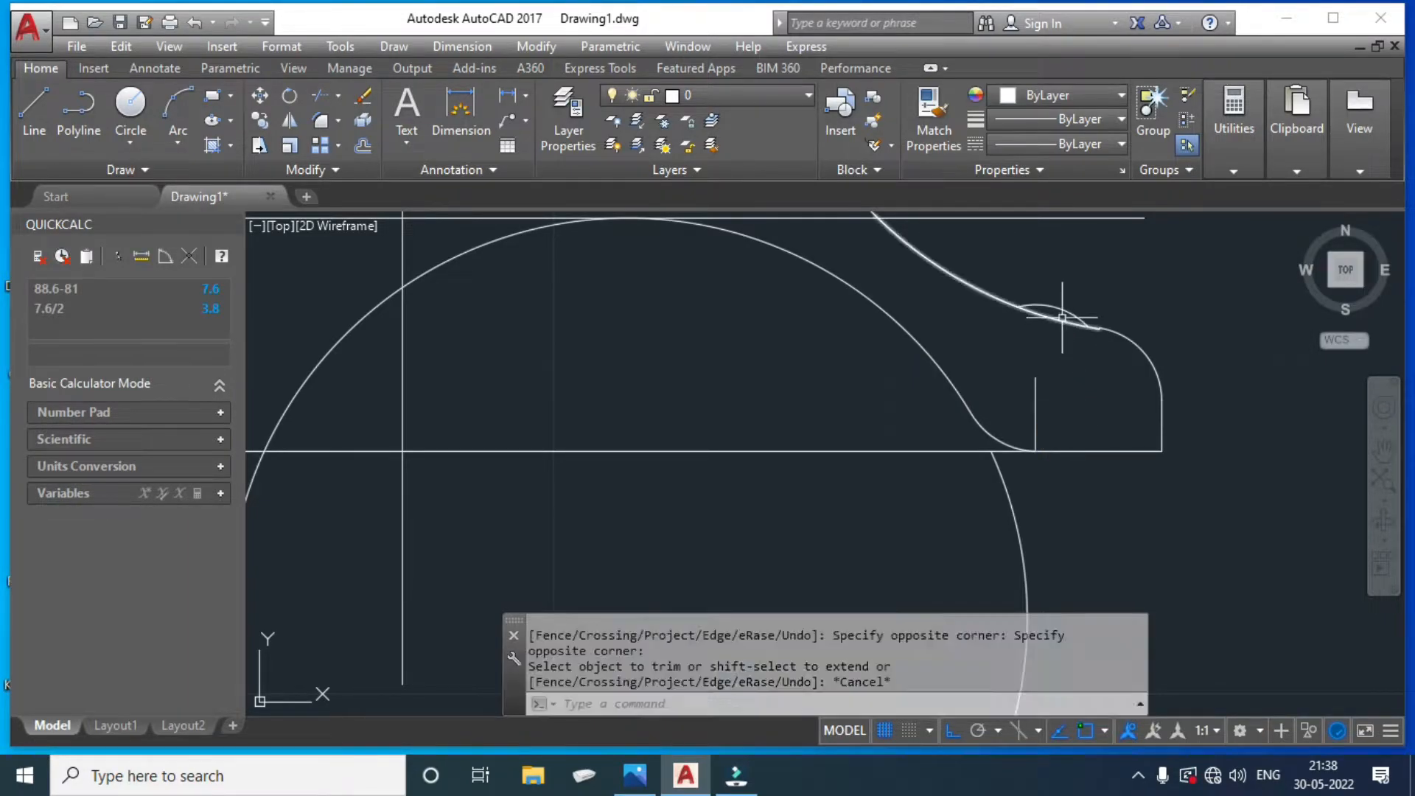
{"action": "left_click", "coordinate": [1062, 318]}
{"action": "key", "text": "Delete"}
Trim the 12-radius circle between the vertical line and its upper tangent point, and erase its remaining lower arc.
{"action": "scroll", "coordinate": [1114, 384], "scroll_direction": "down", "scroll_amount": 5}
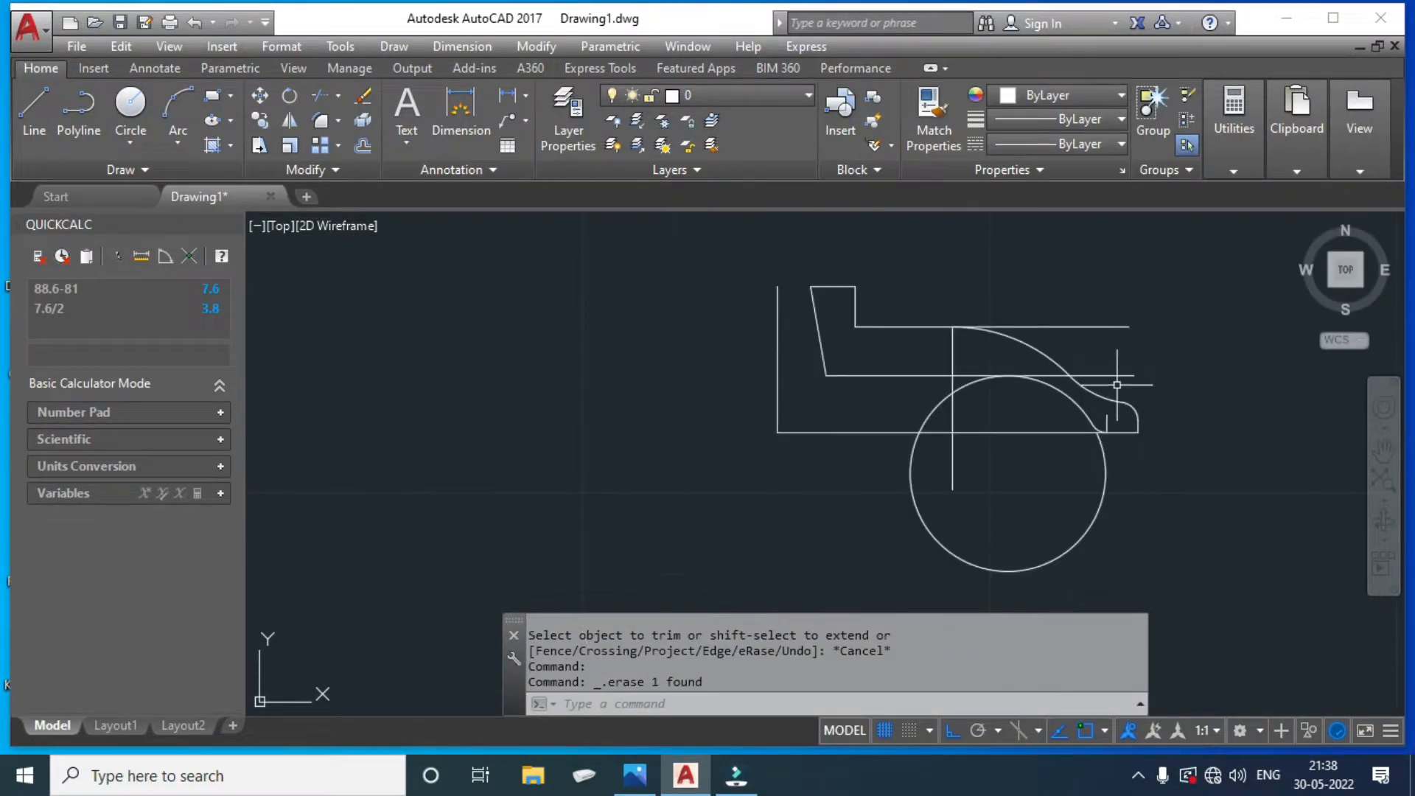
{"action": "type", "text": "tr"}
{"action": "key", "text": "Return"}
{"action": "key", "text": "Return"}
{"action": "left_click", "coordinate": [976, 383]}
{"action": "key", "text": "Escape"}
{"action": "left_click", "coordinate": [1105, 457]}
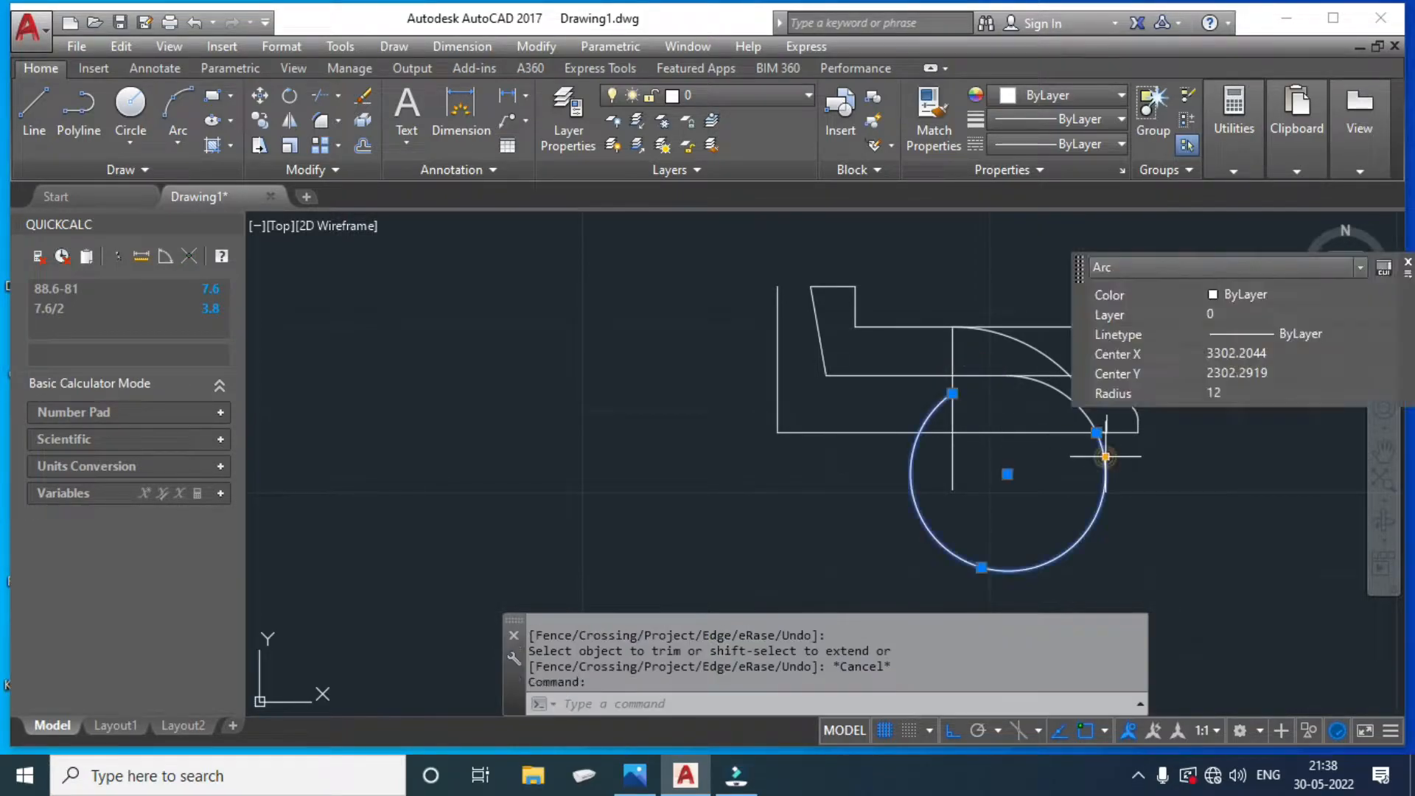
{"action": "key", "text": "Delete"}
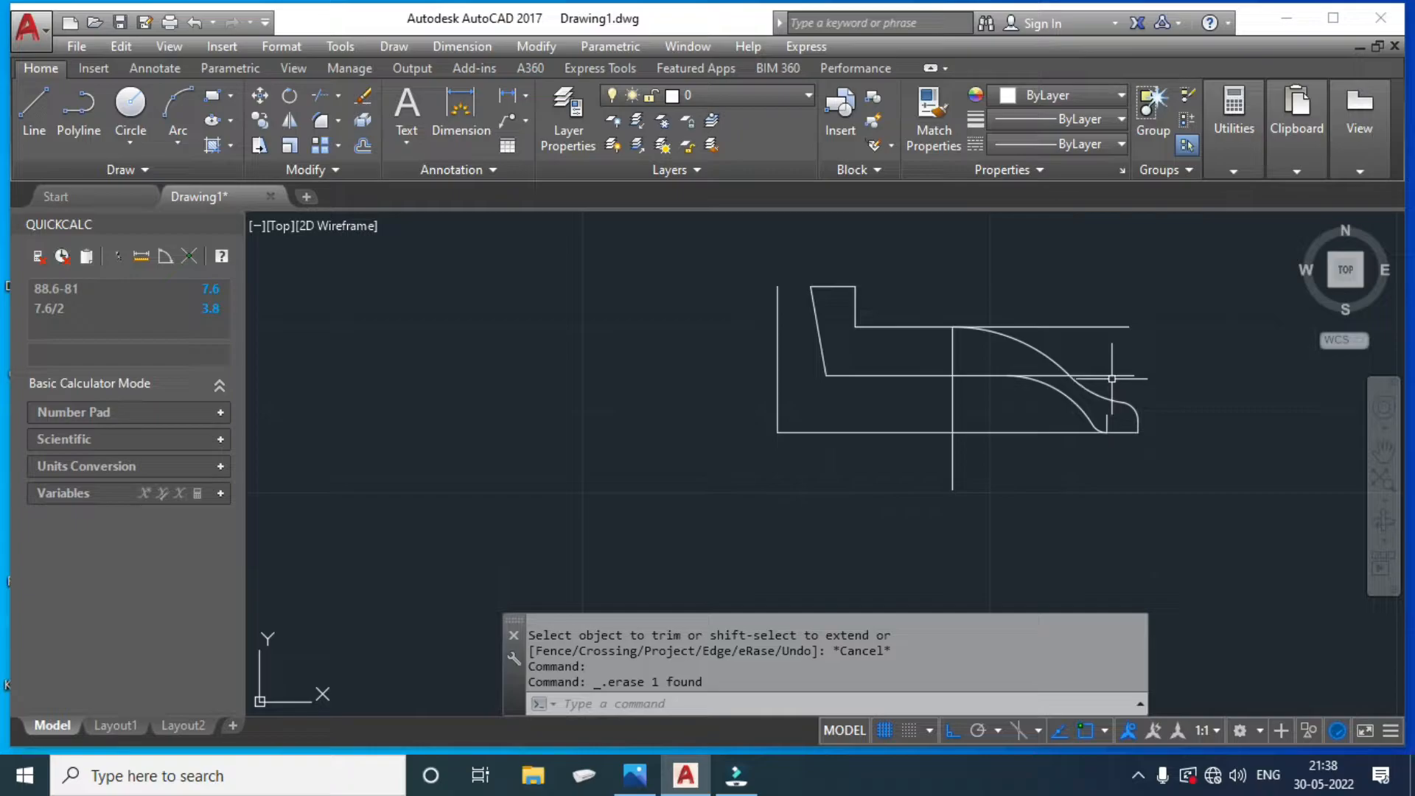
Trim both web horizontal lines beyond their tangent points, cutting the lower one up to the outer web curve.
{"action": "type", "text": "tr"}
{"action": "key", "text": "Return"}
{"action": "key", "text": "Return"}
{"action": "left_click", "coordinate": [1046, 376]}
{"action": "left_click", "coordinate": [1039, 329]}
{"action": "key", "text": "Escape"}
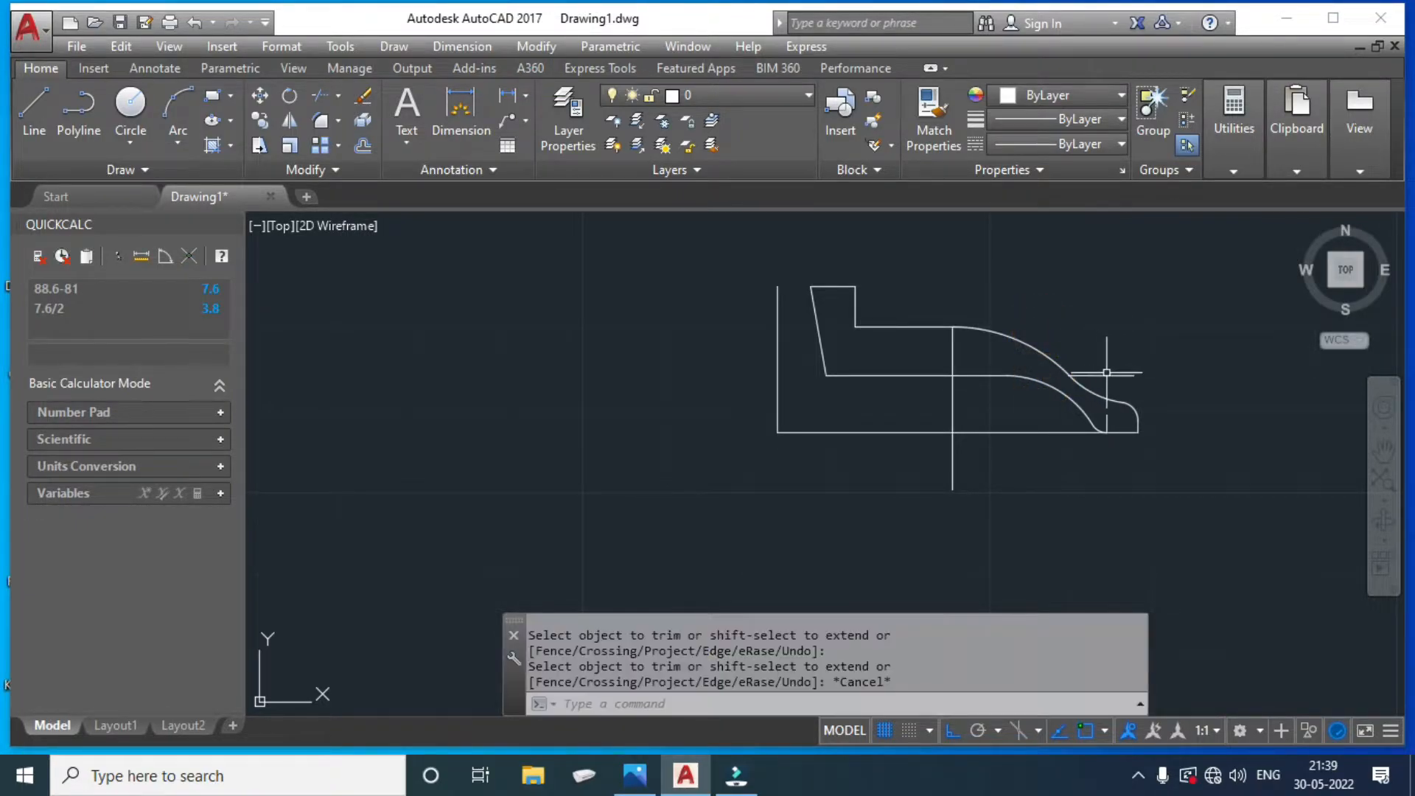
Erase the leftover short horizontal line, the short vertical line at the rim, and the vertical construction line through the web.
{"action": "left_click", "coordinate": [1101, 376]}
{"action": "key", "text": "Delete"}
{"action": "left_click", "coordinate": [1108, 421]}
{"action": "key", "text": "Delete"}
{"action": "left_click", "coordinate": [953, 404]}
{"action": "key", "text": "Delete"}
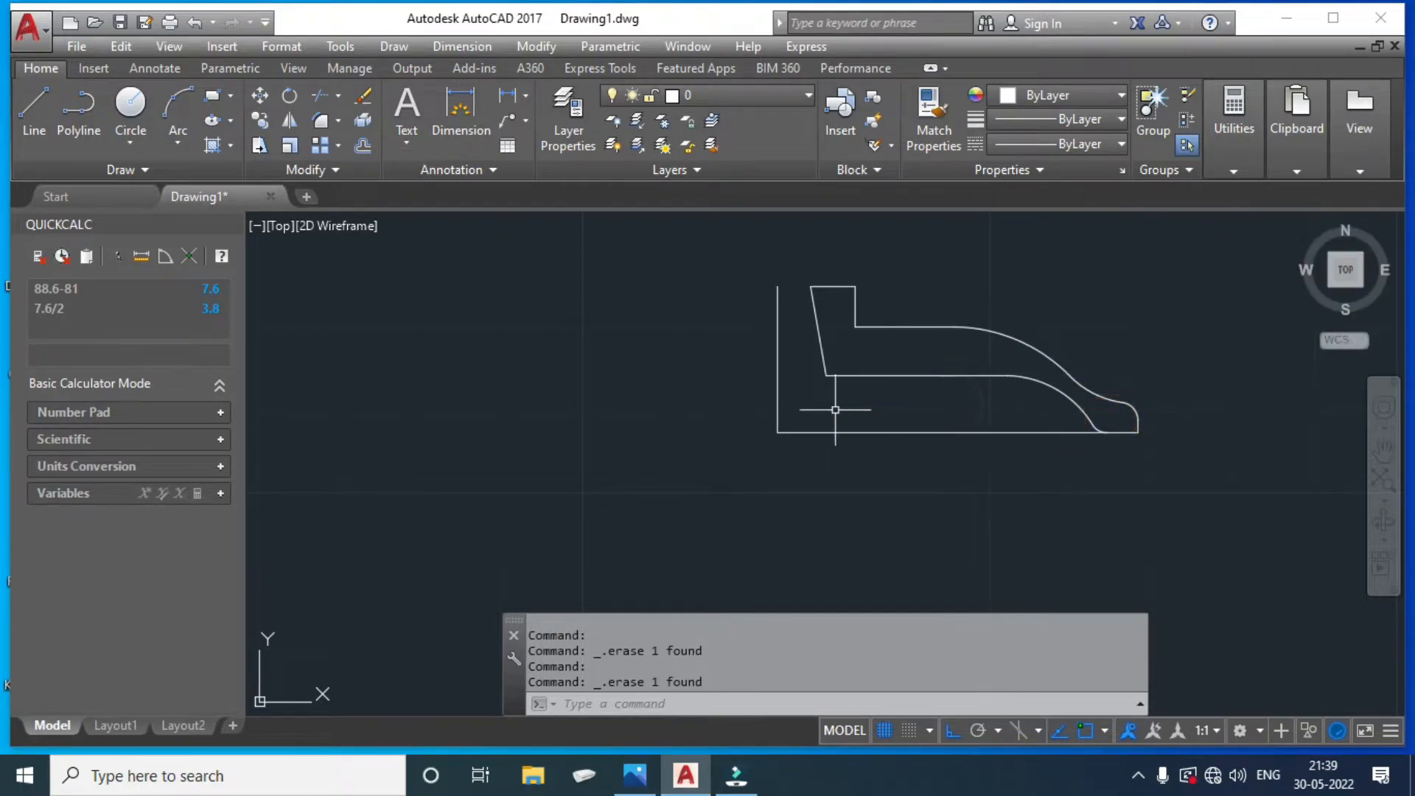
Trim the long bottom horizontal line between the vertical axis line and the start of the rim's base.
{"action": "left_click", "coordinate": [823, 436]}
{"action": "left_click", "coordinate": [809, 420]}
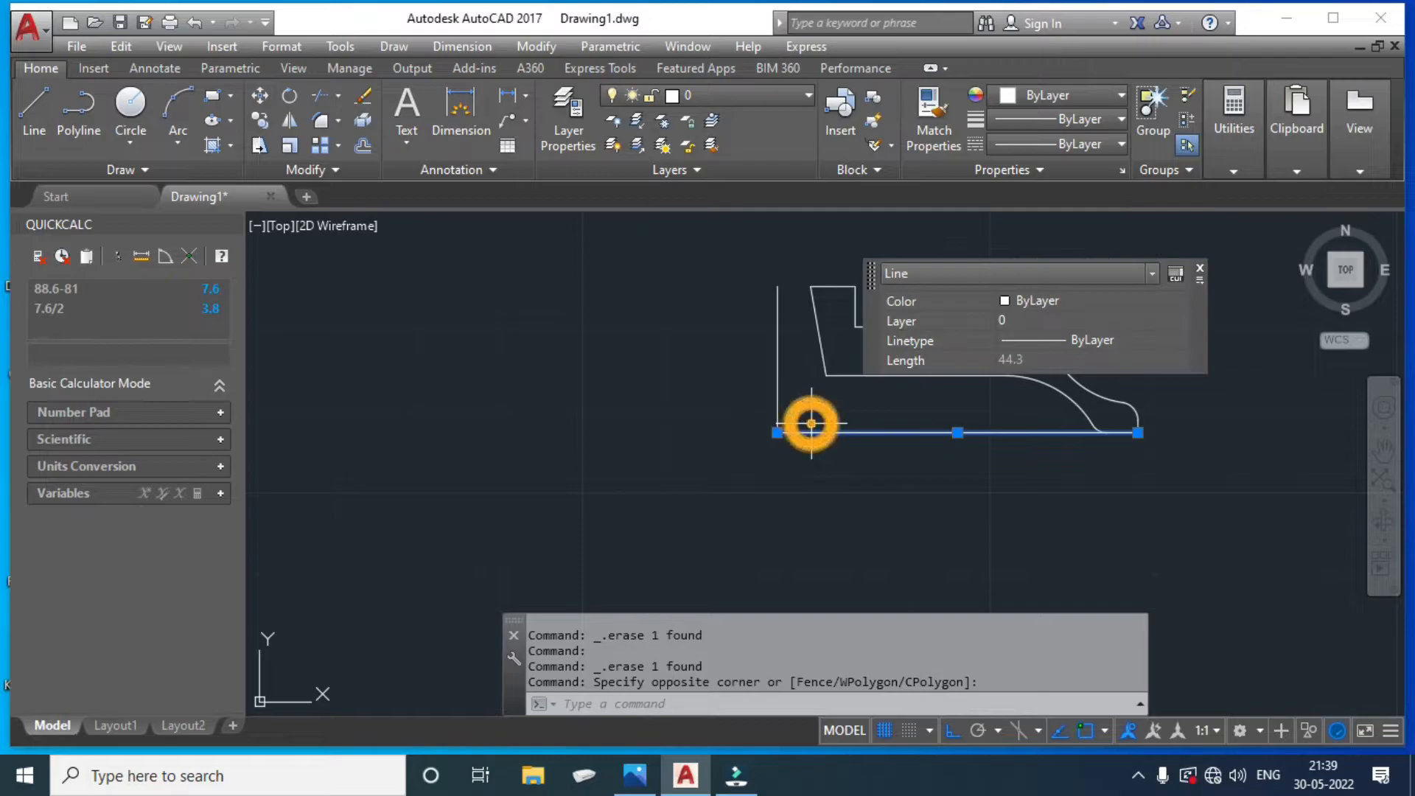
{"action": "key", "text": "Escape"}
{"action": "type", "text": "tr"}
{"action": "key", "text": "Return"}
{"action": "key", "text": "Return"}
{"action": "left_click", "coordinate": [926, 431]}
{"action": "left_click", "coordinate": [926, 429]}
{"action": "key", "text": "Escape"}
{"action": "left_click", "coordinate": [885, 426]}
{"action": "key", "text": "Escape"}
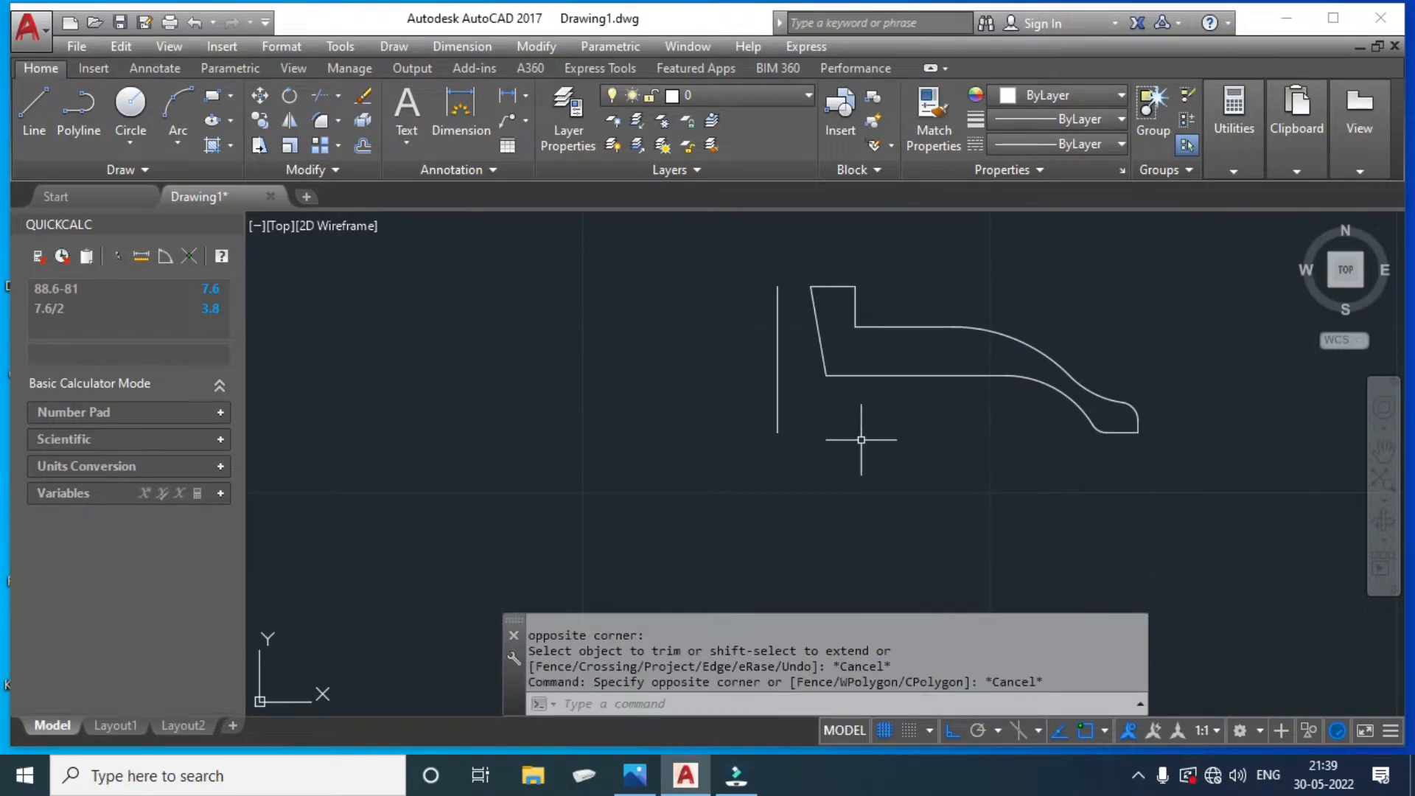
Mirror the half profile about the vertical axis line, keeping the source objects.
{"action": "key", "text": "Escape"}
{"action": "key", "text": "Escape"}
{"action": "type", "text": "mi"}
{"action": "key", "text": "Return"}
{"action": "left_click", "coordinate": [1221, 465]}
{"action": "left_click", "coordinate": [807, 251]}
{"action": "key", "text": "Return"}
{"action": "left_click", "coordinate": [777, 286]}
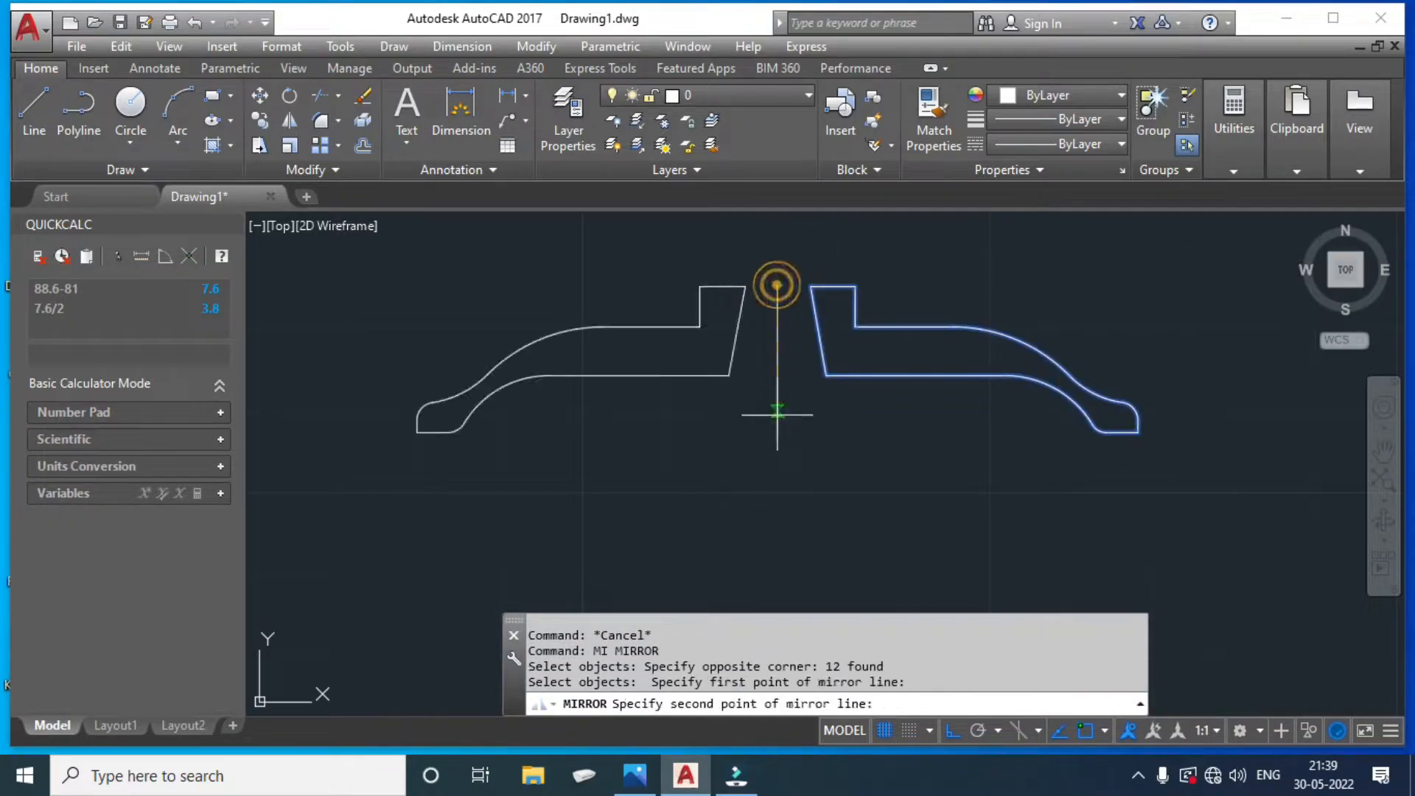
{"action": "left_click", "coordinate": [776, 429]}
{"action": "key", "text": "Return"}
{"action": "key", "text": "Escape"}
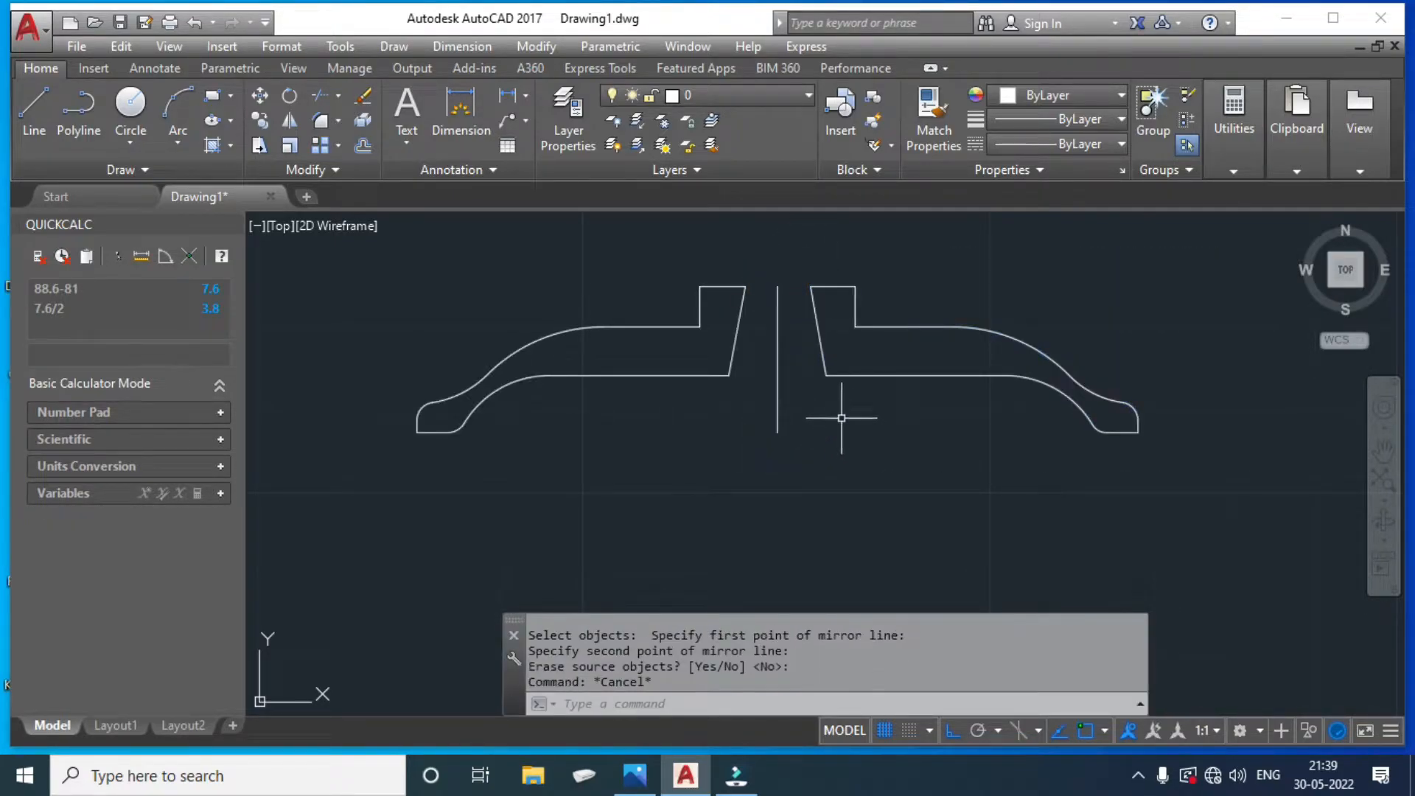
Join the two lower web lines into one line, and join the two top hub lines across the axis.
{"action": "type", "text": "j"}
{"action": "key", "text": "Return"}
{"action": "left_click", "coordinate": [854, 374]}
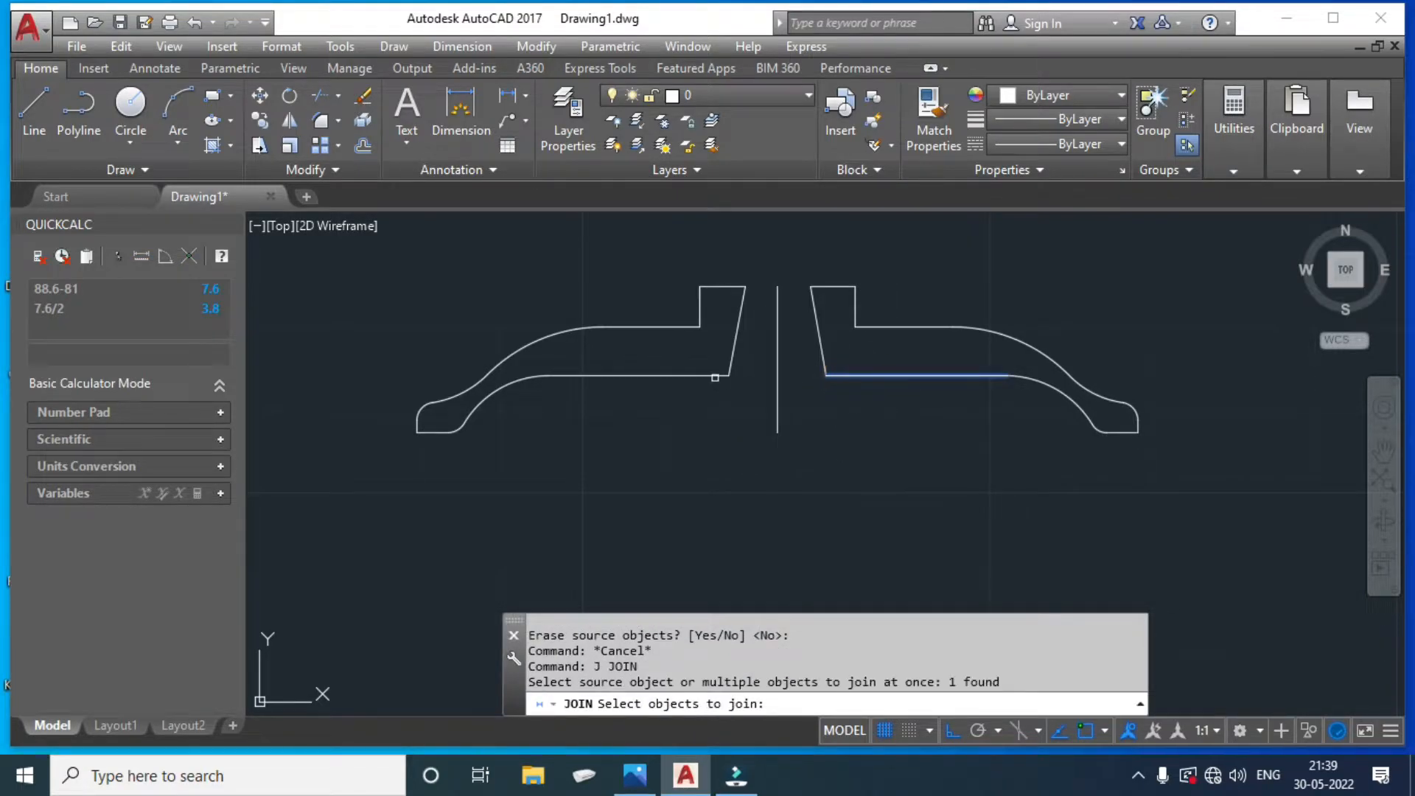
{"action": "left_click", "coordinate": [715, 374]}
{"action": "key", "text": "Return"}
{"action": "key", "text": "Return"}
{"action": "left_click", "coordinate": [829, 286]}
{"action": "left_click", "coordinate": [741, 286]}
{"action": "key", "text": "Return"}
{"action": "key", "text": "Escape"}
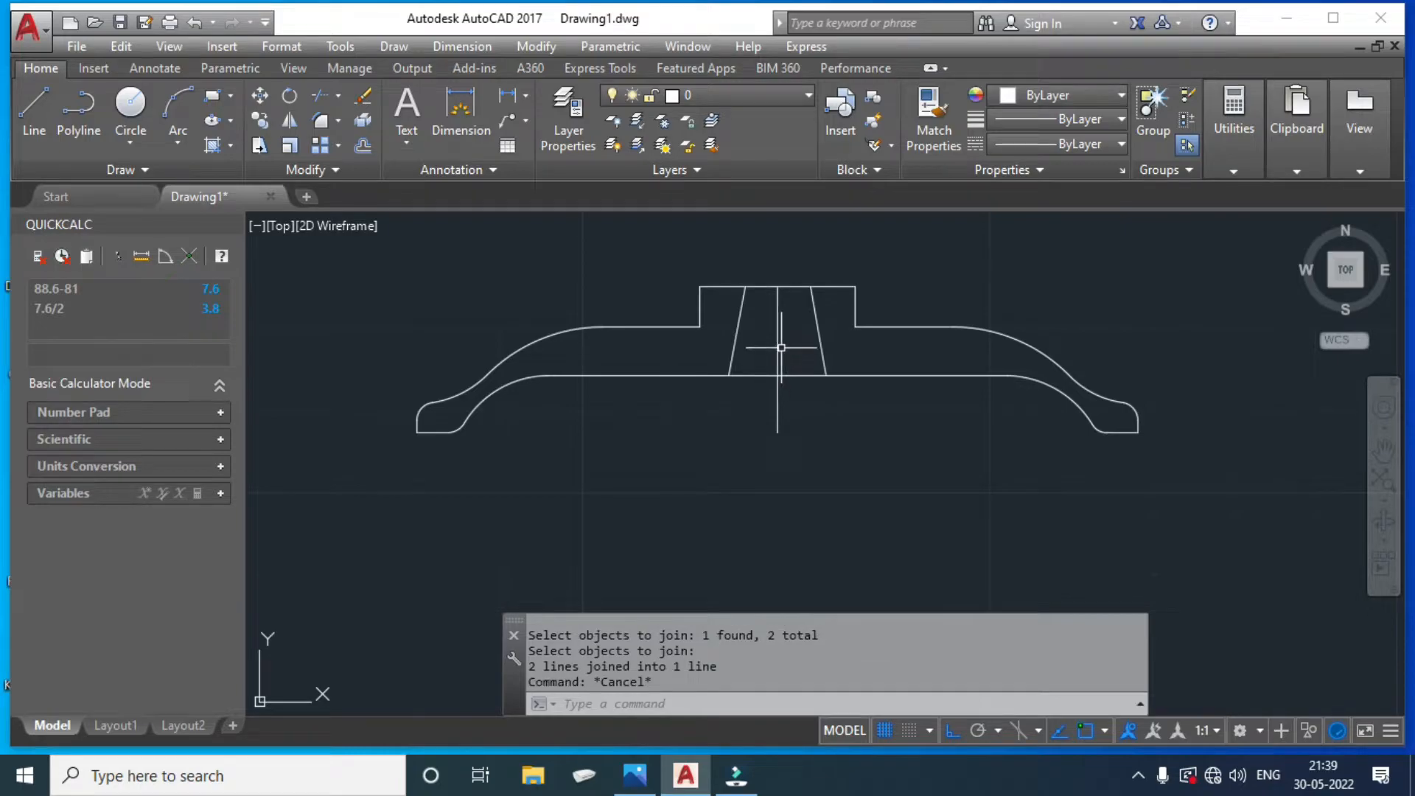
Scale the vertical axis line by a factor of 2 about its midpoint.
{"action": "type", "text": "sc"}
{"action": "key", "text": "Return"}
{"action": "left_click", "coordinate": [780, 346]}
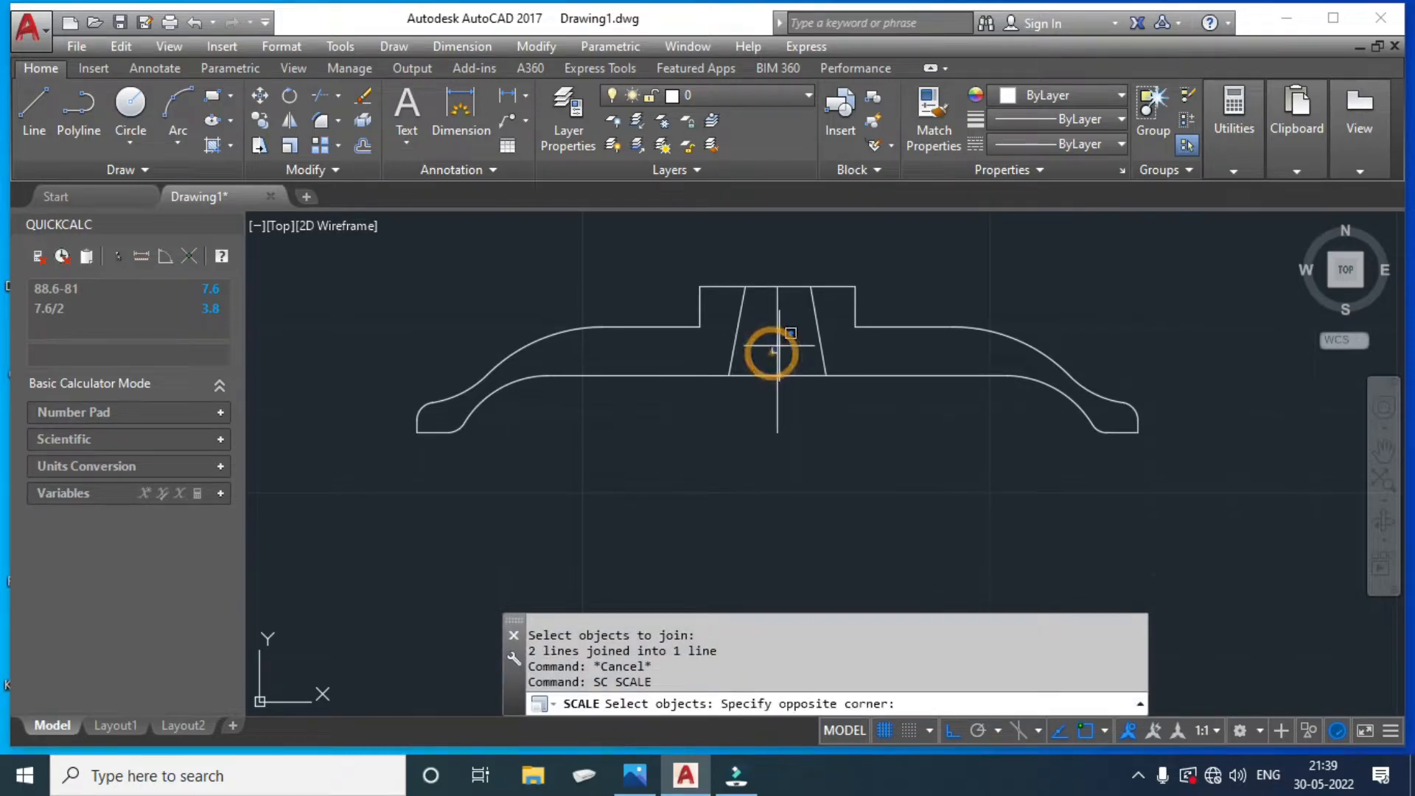
{"action": "left_click", "coordinate": [779, 344]}
{"action": "left_click", "coordinate": [779, 344]}
{"action": "key", "text": "Return"}
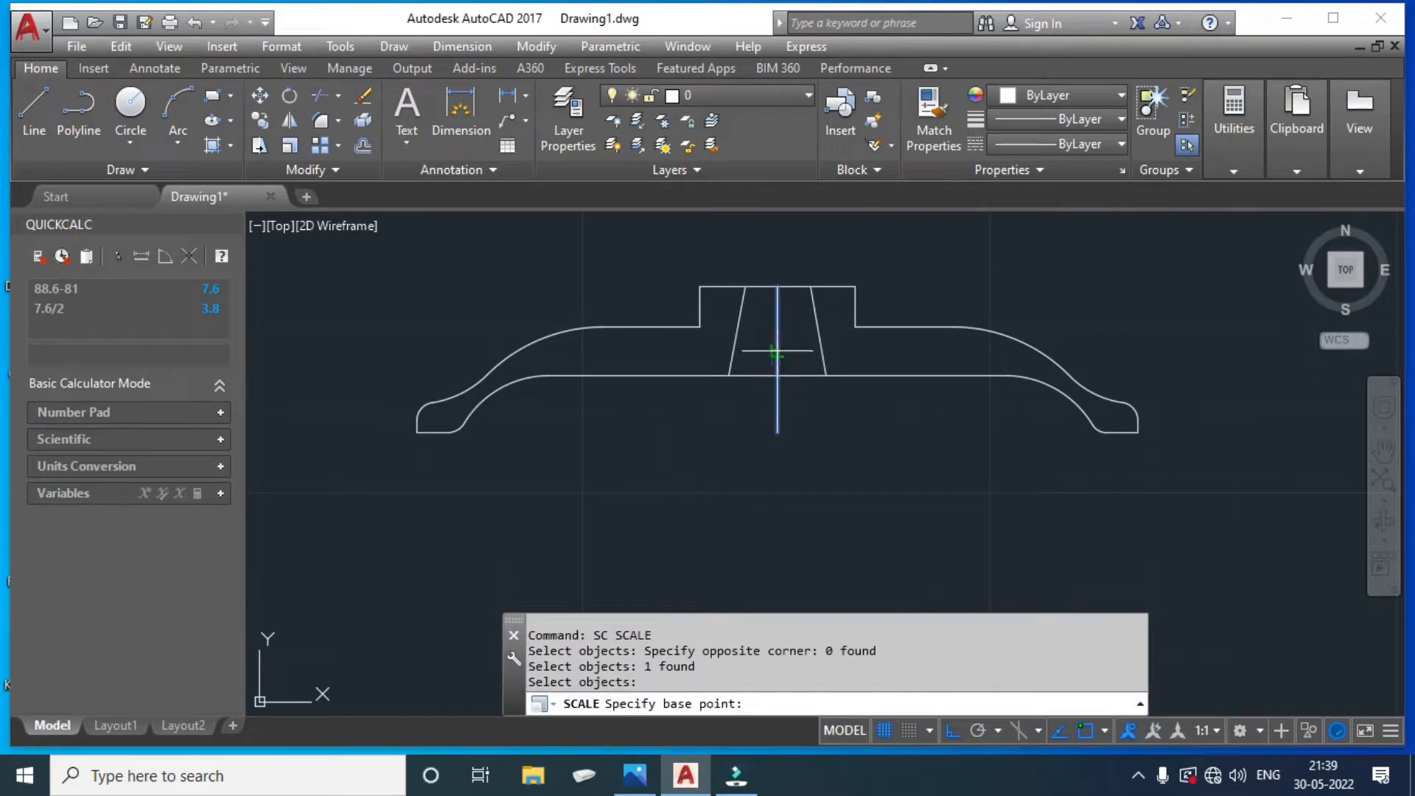
{"action": "left_click", "coordinate": [778, 350]}
{"action": "type", "text": "2"}
{"action": "key", "text": "Return"}
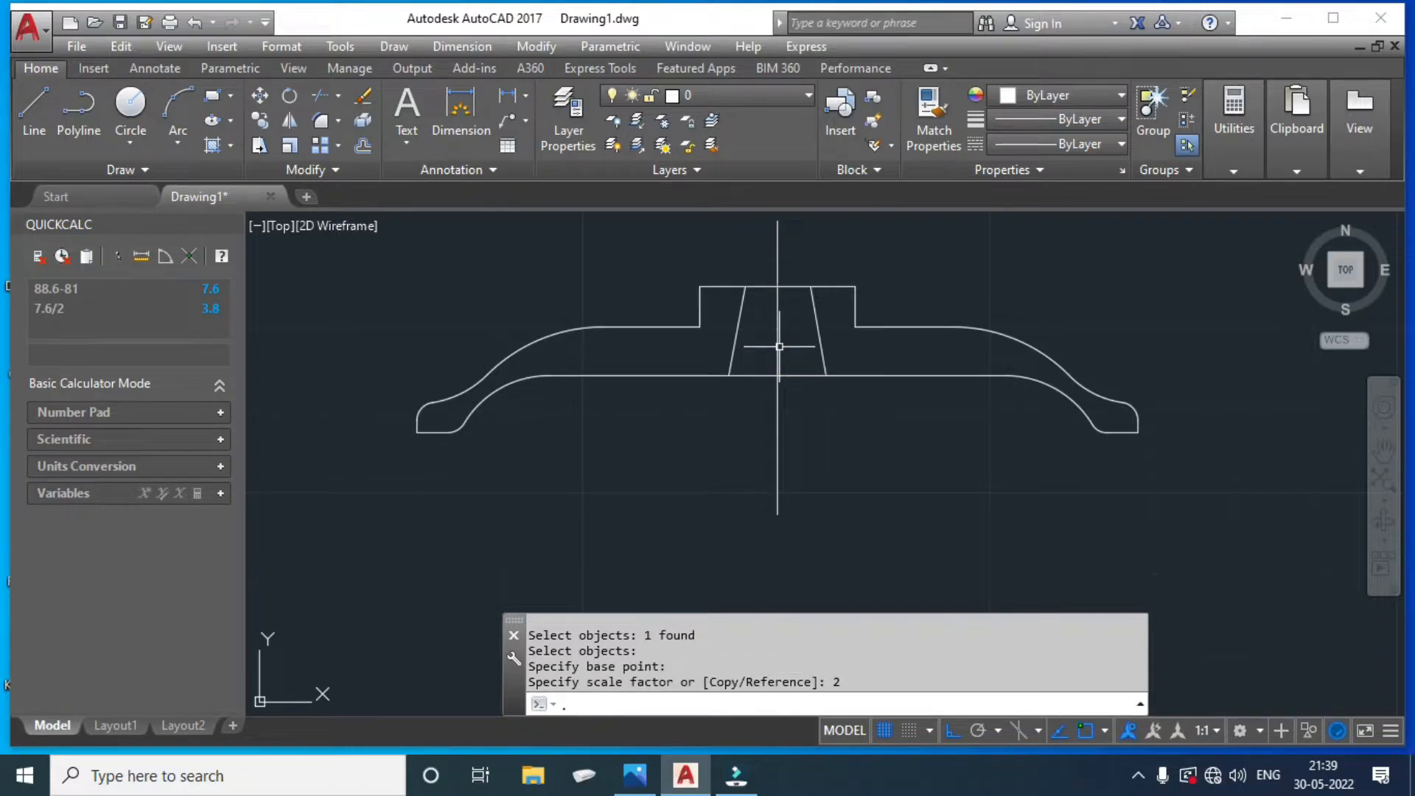
{"action": "key", "text": "Escape"}
Load the CENTER linetype from acadiso.lin into the drawing.
{"action": "scroll", "coordinate": [906, 426], "scroll_direction": "down", "scroll_amount": 2}
{"action": "middle_click_drag", "start_coordinate": [902, 334], "coordinate": [900, 363]}
{"action": "left_click", "coordinate": [732, 707]}
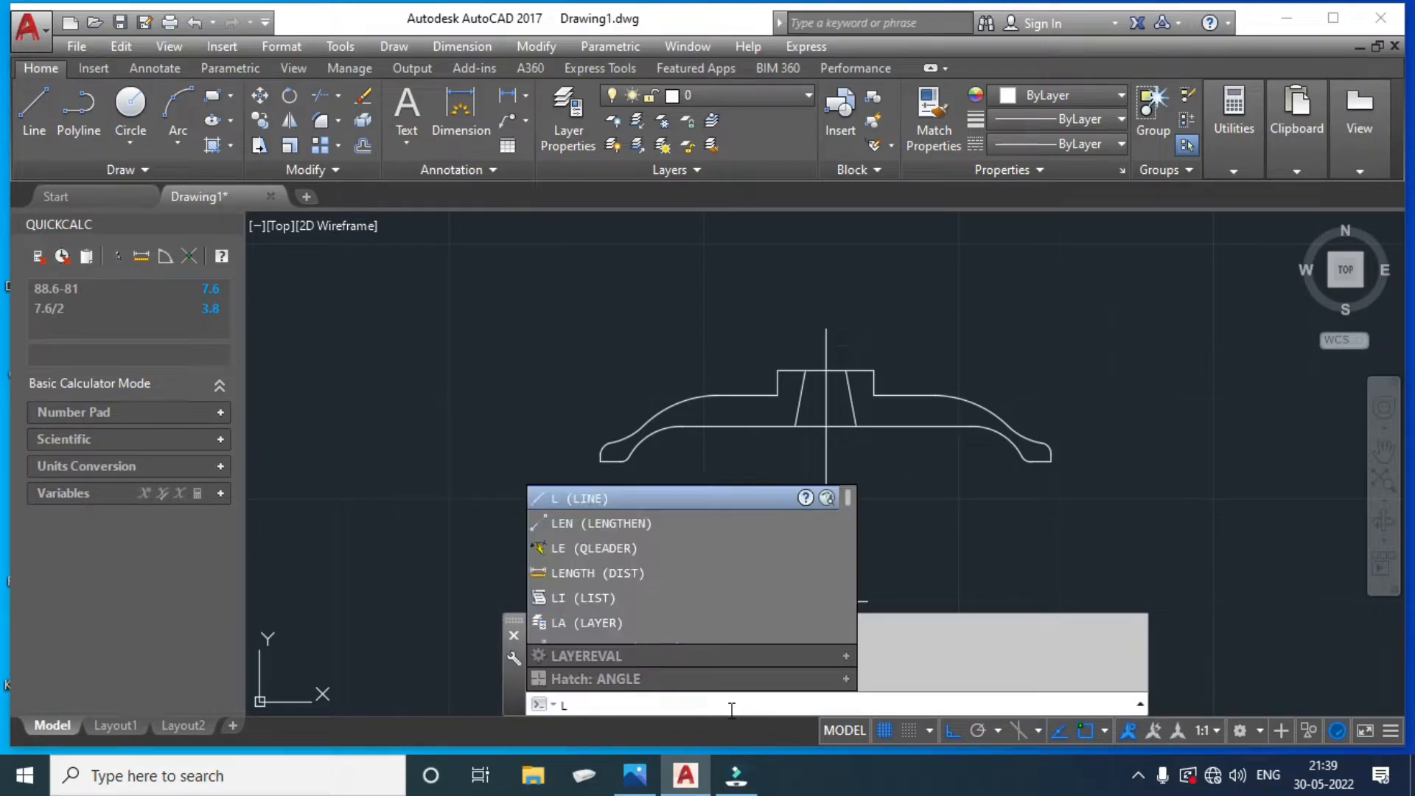
{"action": "type", "text": "Lt"}
{"action": "key", "text": "Return"}
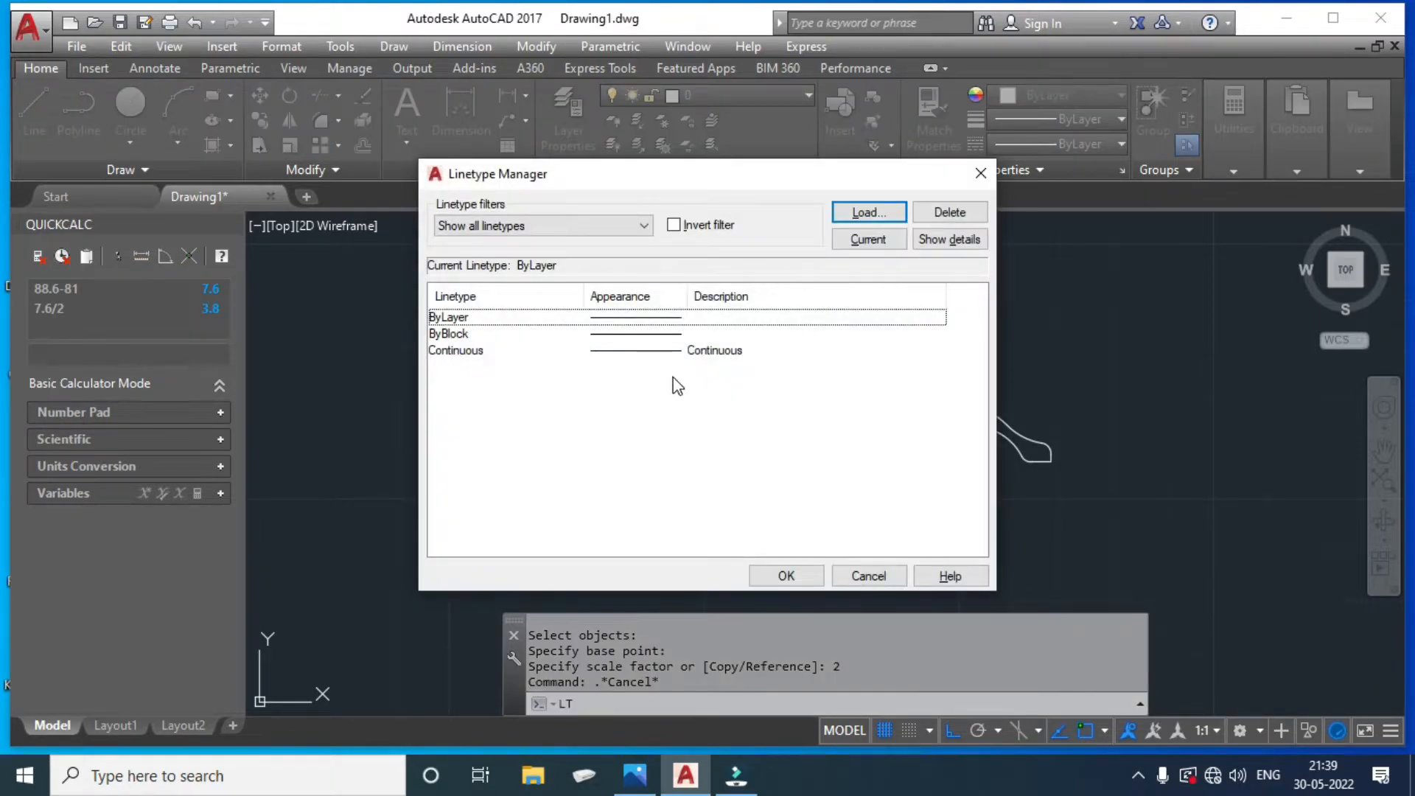
{"action": "left_click", "coordinate": [896, 211]}
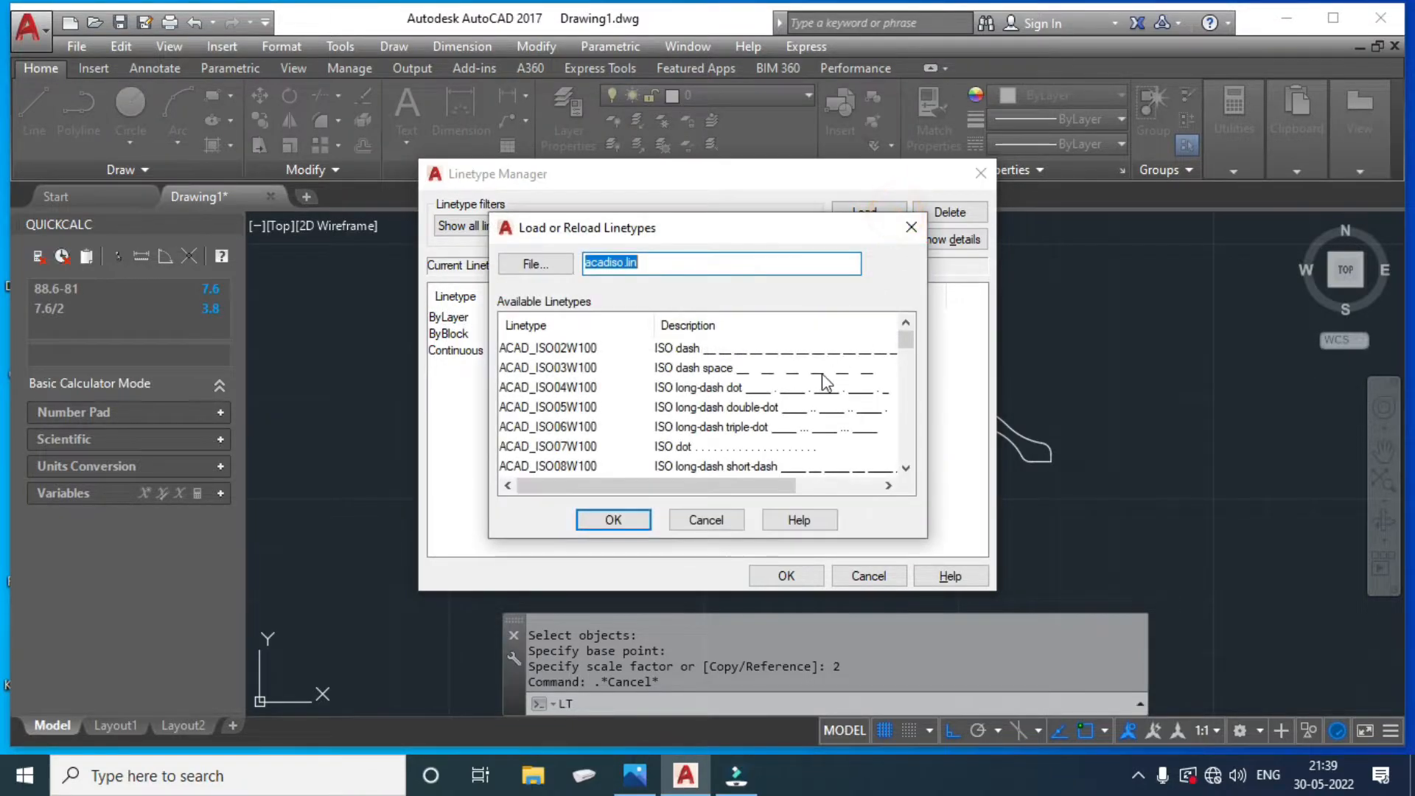
{"action": "left_click_drag", "start_coordinate": [905, 343], "coordinate": [907, 374]}
{"action": "left_click", "coordinate": [780, 406]}
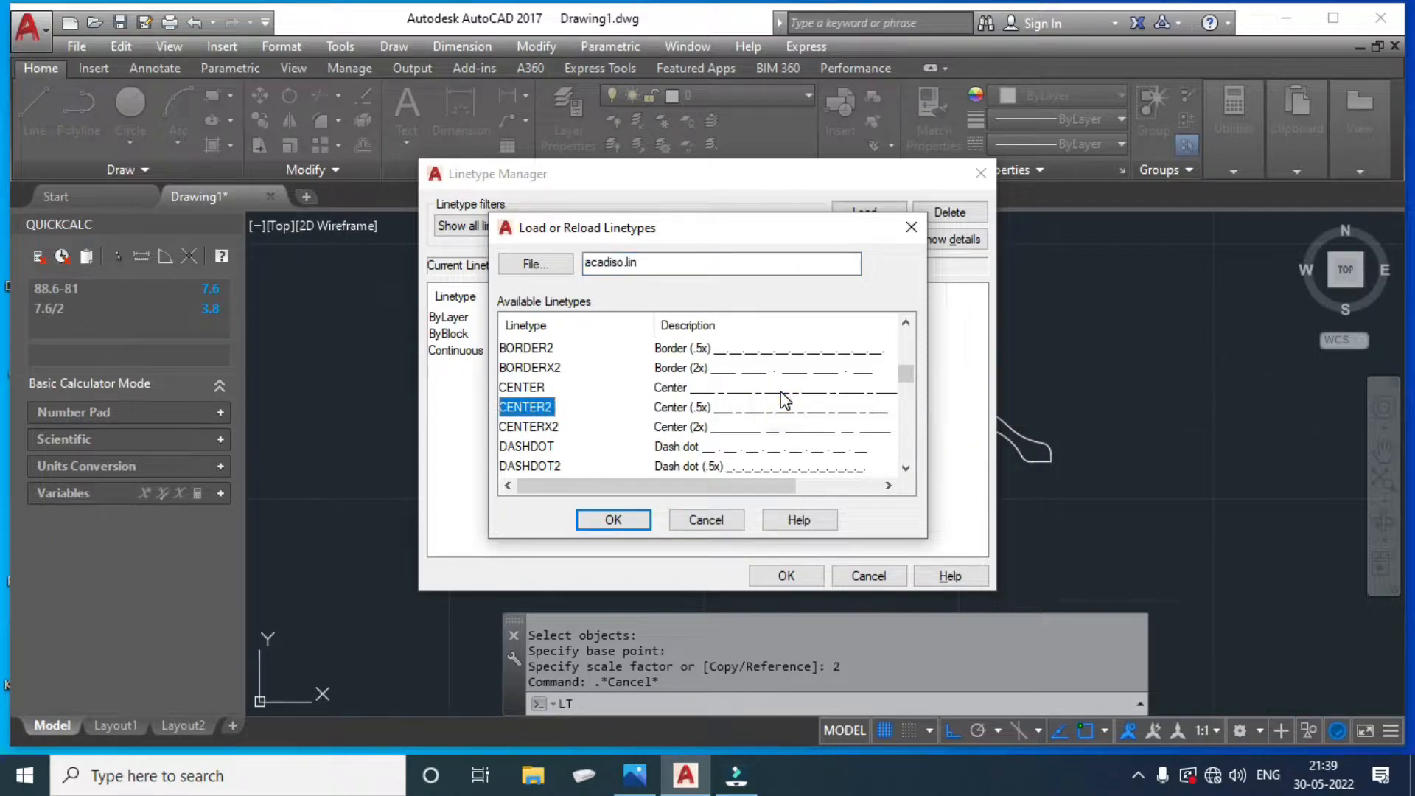
{"action": "left_click", "coordinate": [779, 390]}
{"action": "left_click", "coordinate": [582, 520]}
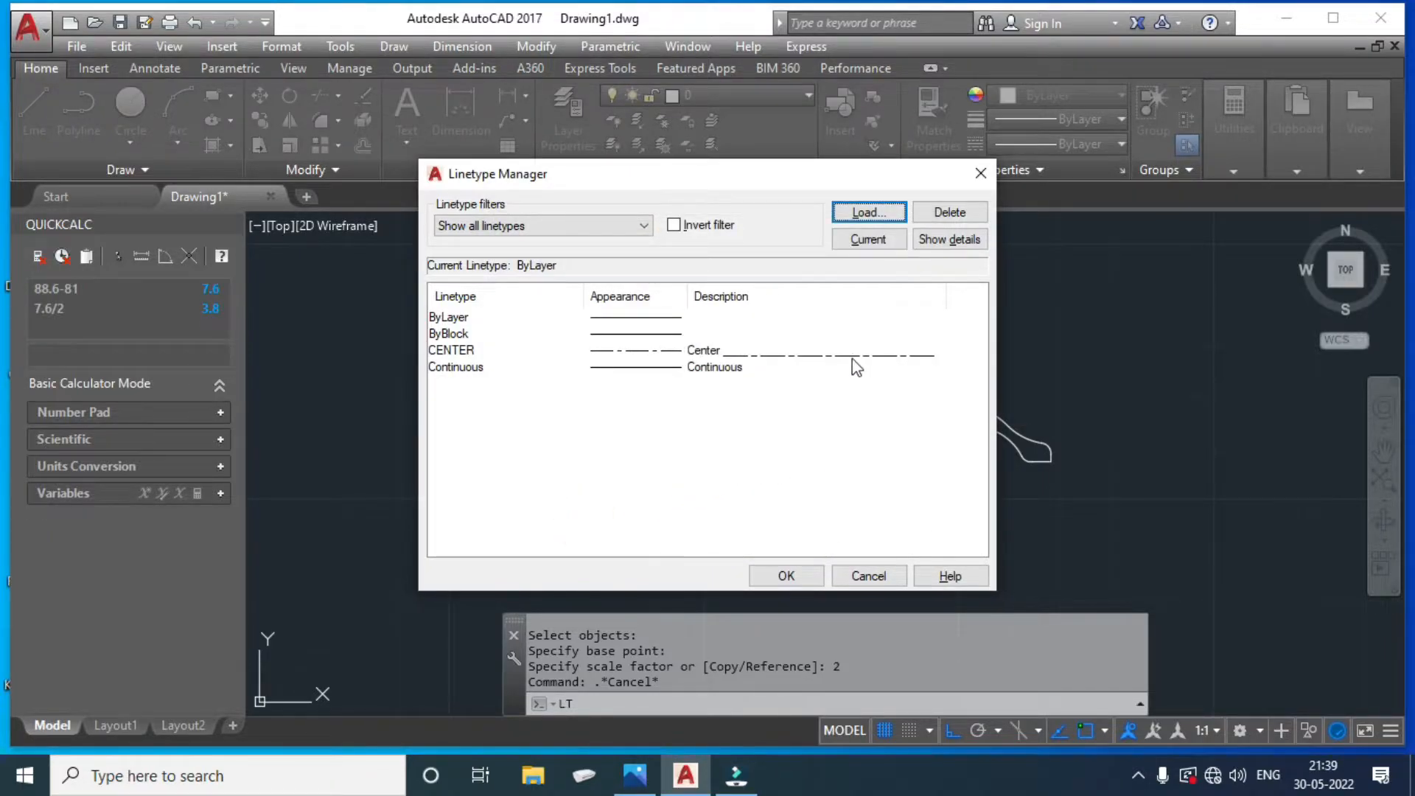
{"action": "left_click", "coordinate": [786, 575]}
Change the vertical axis line's linetype to CENTER.
{"action": "left_click", "coordinate": [826, 402]}
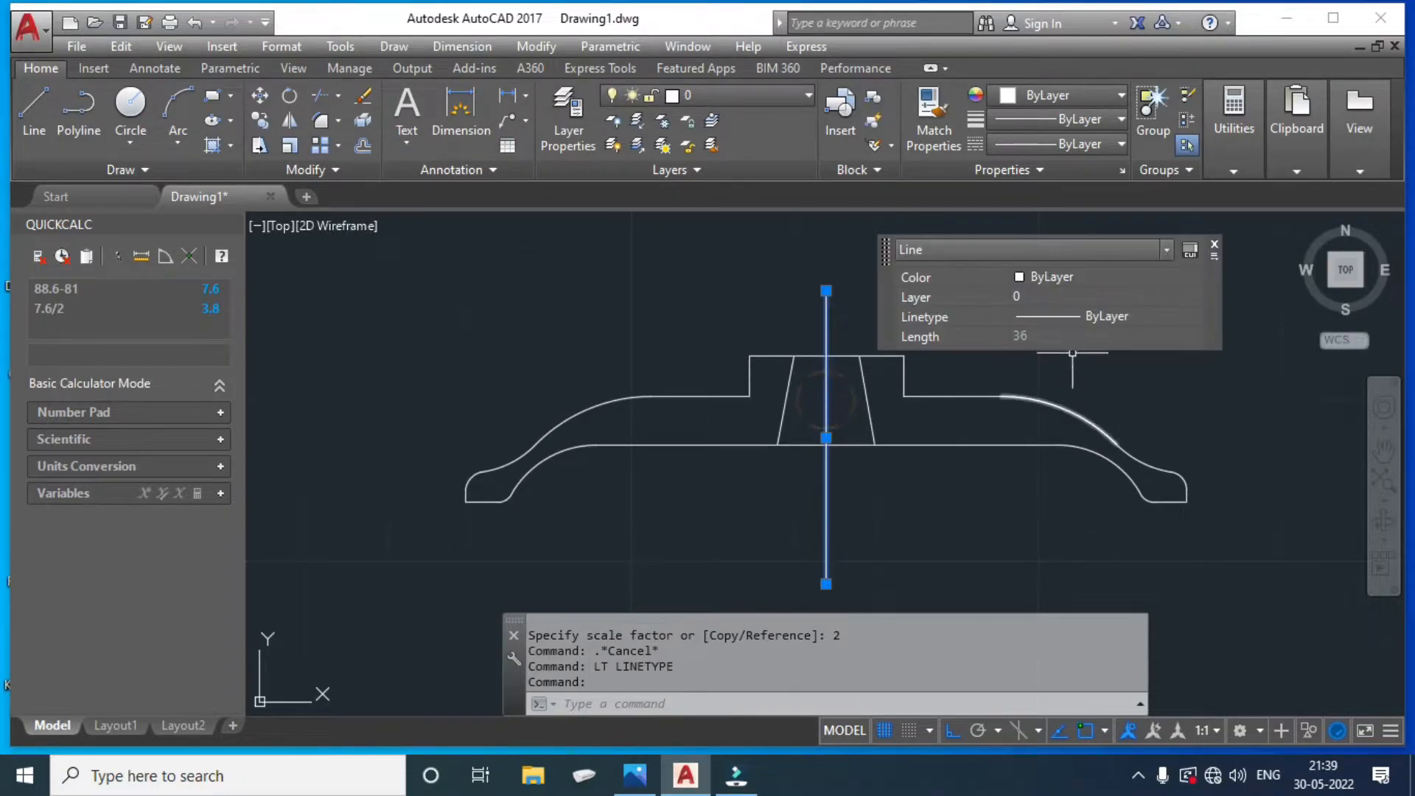
{"action": "left_click", "coordinate": [1107, 317]}
{"action": "left_click", "coordinate": [1111, 370]}
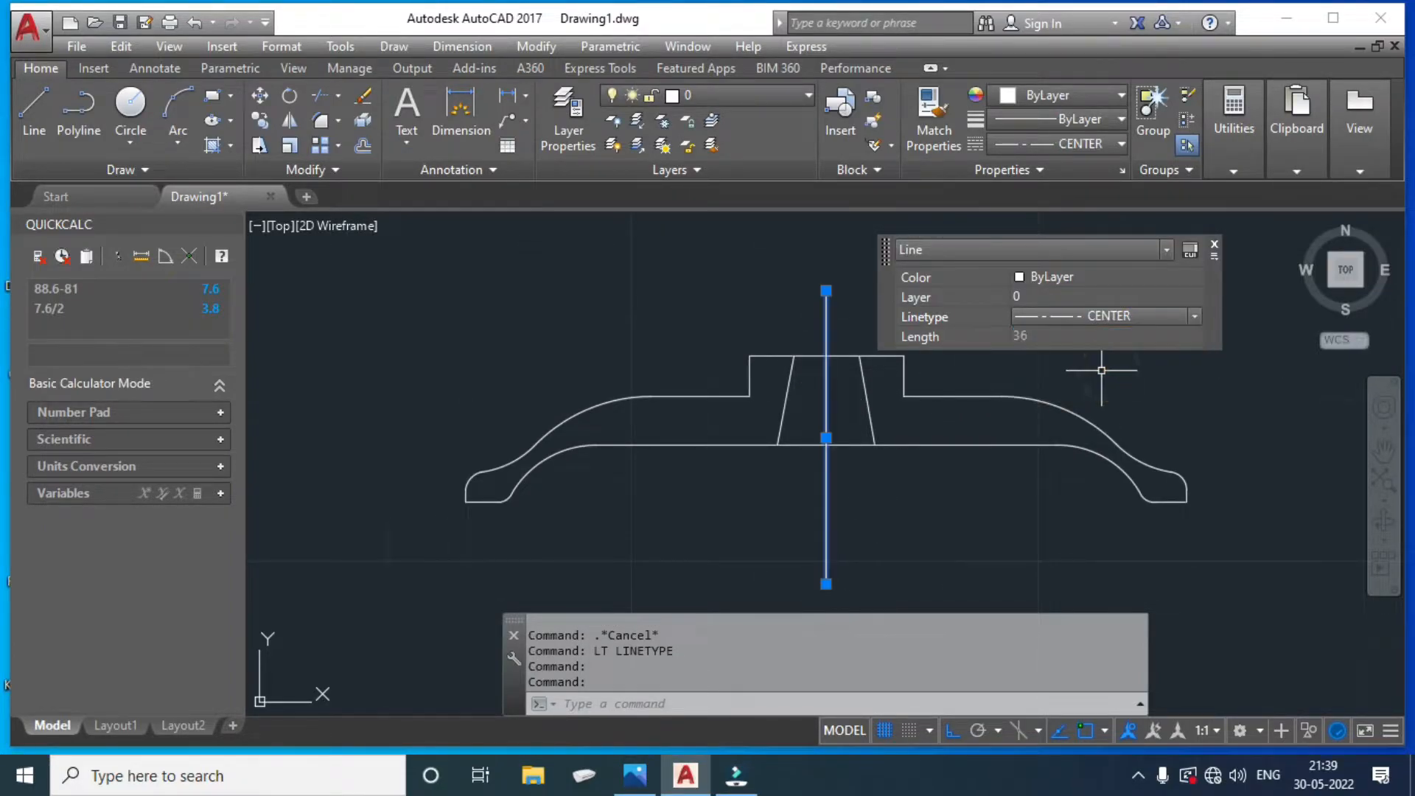
{"action": "key", "text": "Escape"}
{"action": "scroll", "coordinate": [825, 406], "scroll_direction": "up", "scroll_amount": 10}
{"action": "scroll", "coordinate": [823, 406], "scroll_direction": "down", "scroll_amount": 3}
{"action": "left_click", "coordinate": [776, 436]}
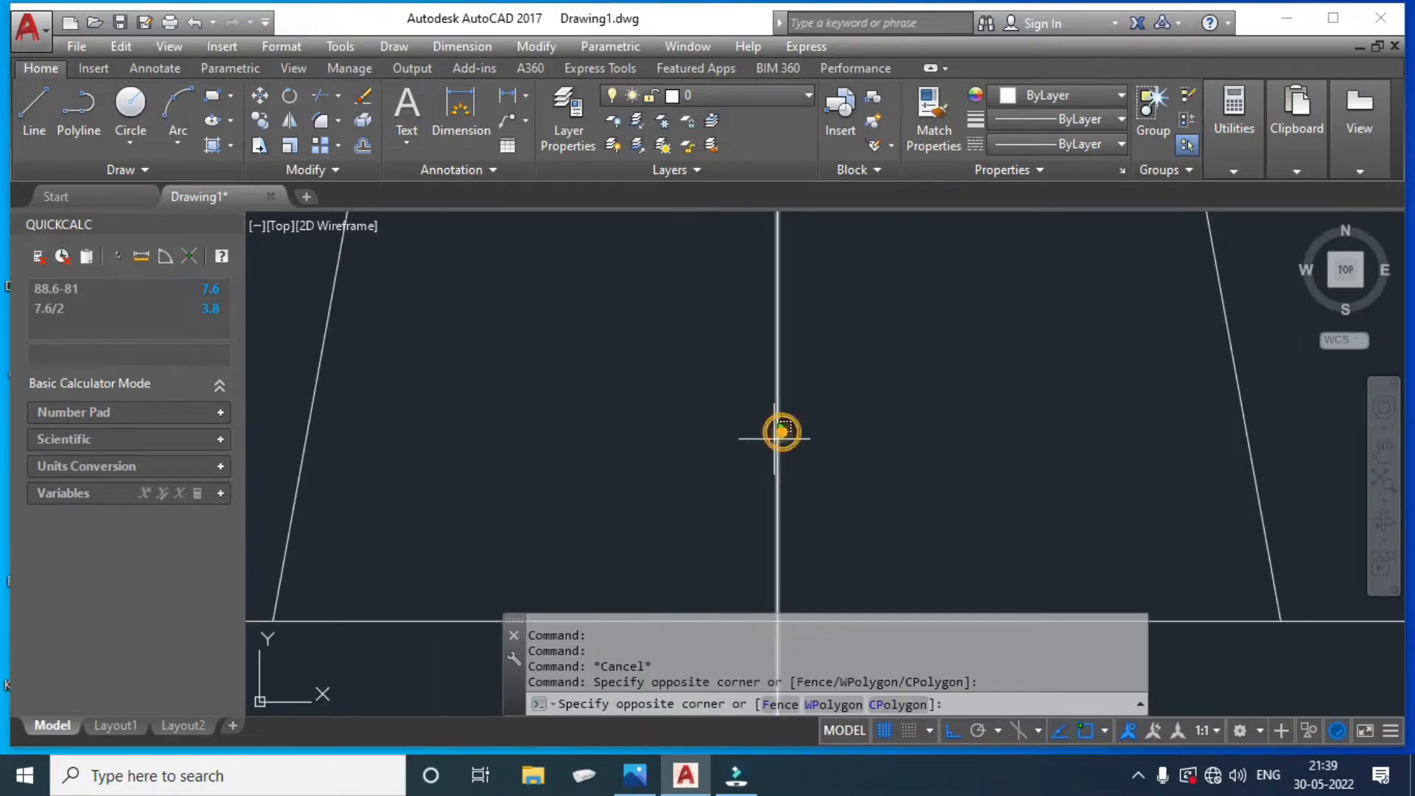
{"action": "left_click", "coordinate": [782, 431]}
{"action": "key", "text": "Escape"}
{"action": "scroll", "coordinate": [863, 436], "scroll_direction": "down", "scroll_amount": 8}
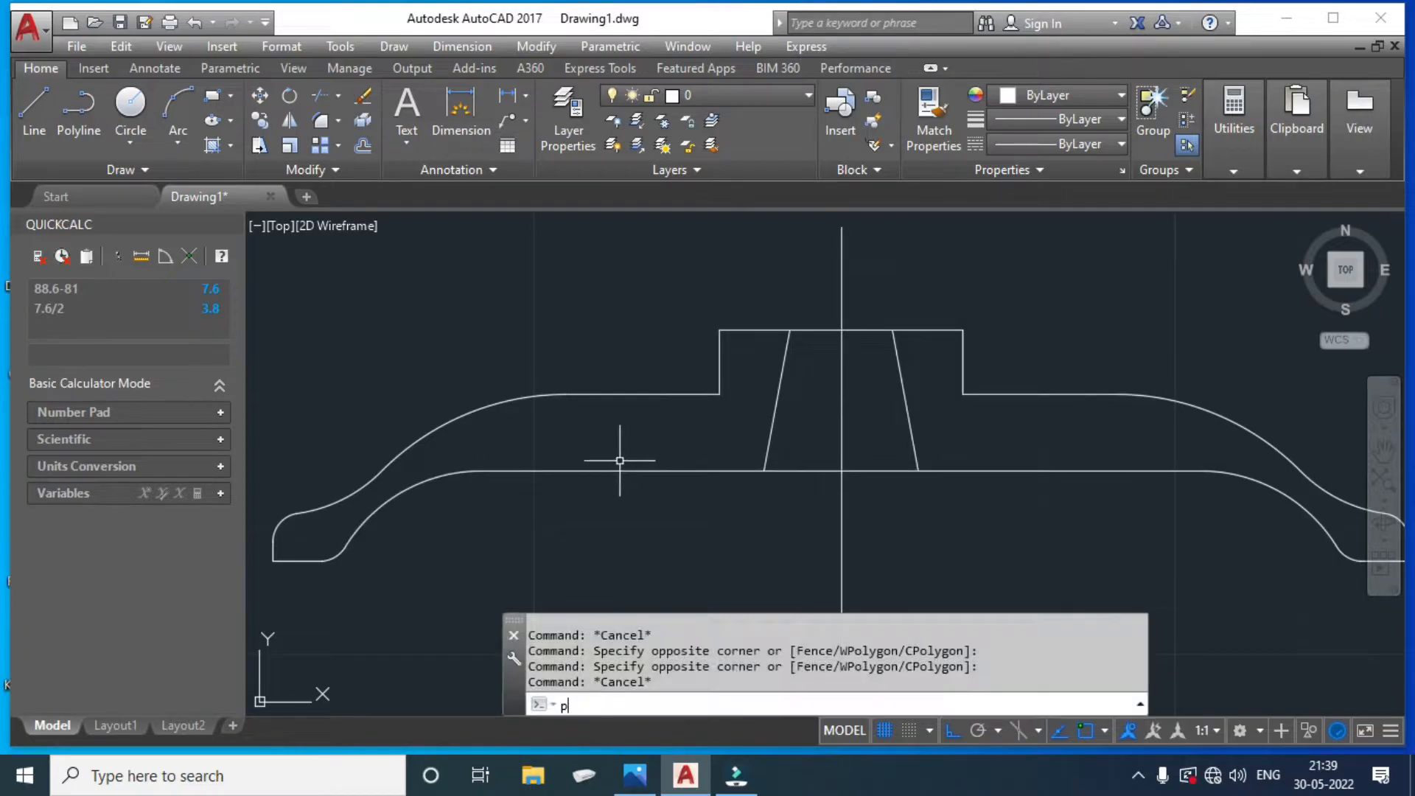
Open the object properties palette and close the QuickCalc calculator.
{"action": "type", "text": "PR"}
{"action": "key", "text": "Return"}
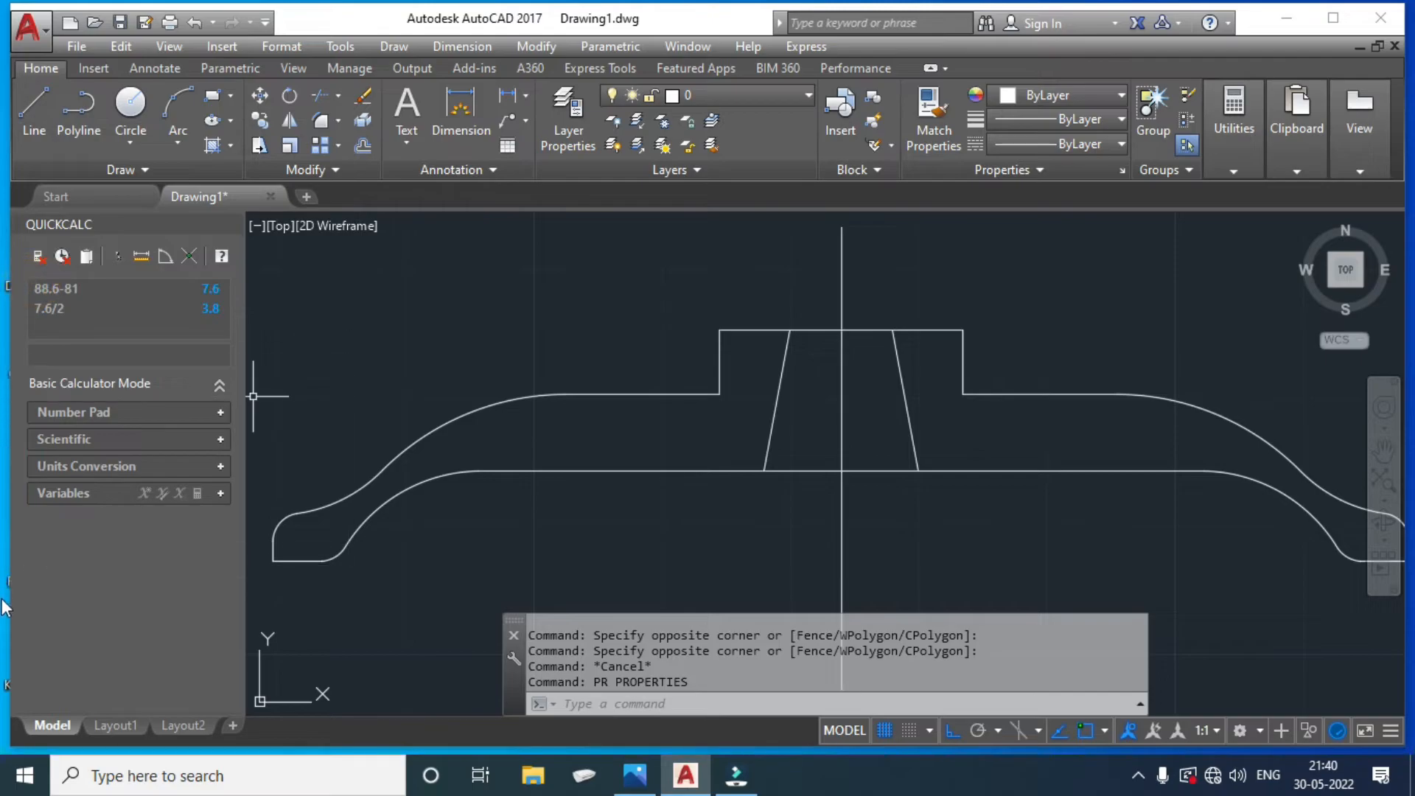
{"action": "mouse_move", "coordinate": [11, 653]}
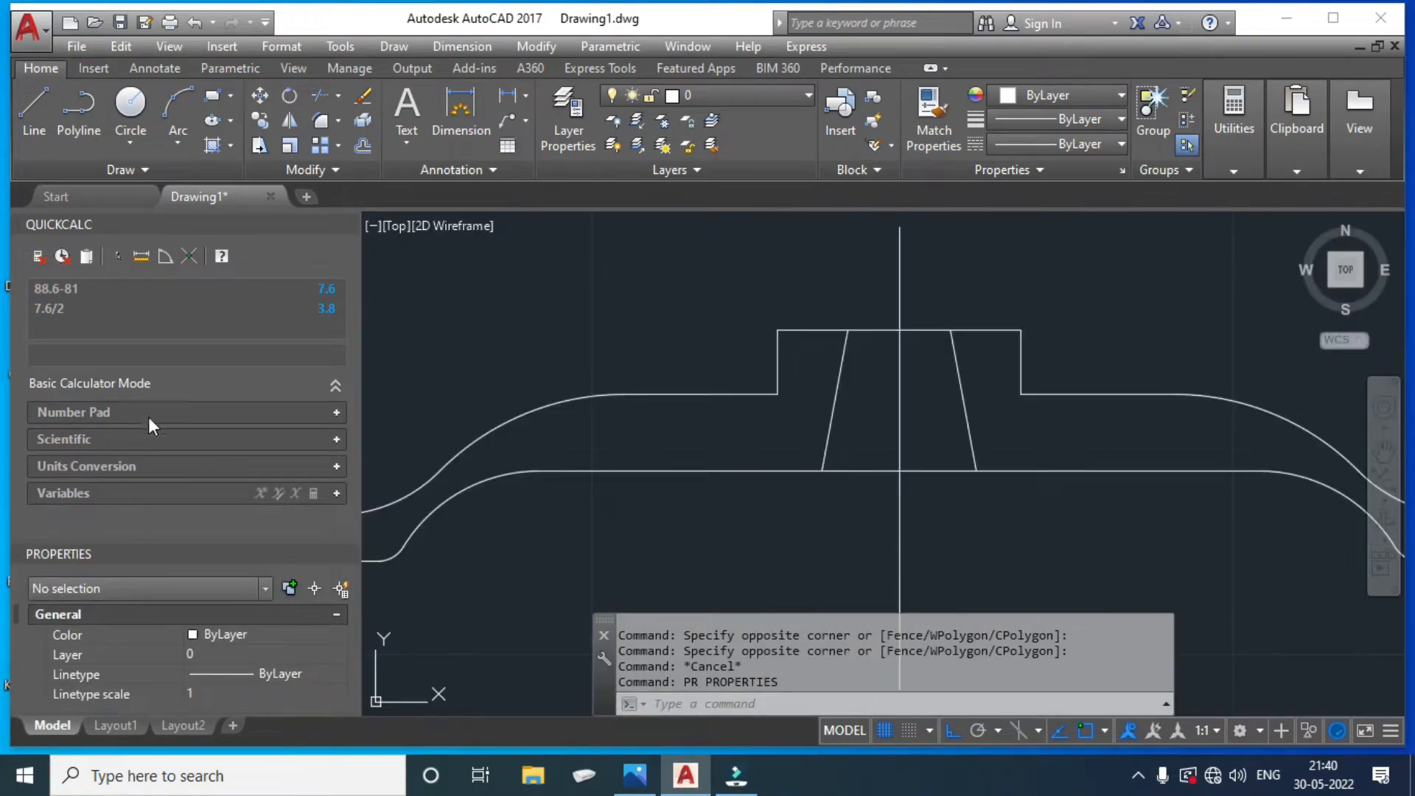
{"action": "left_click", "coordinate": [346, 224]}
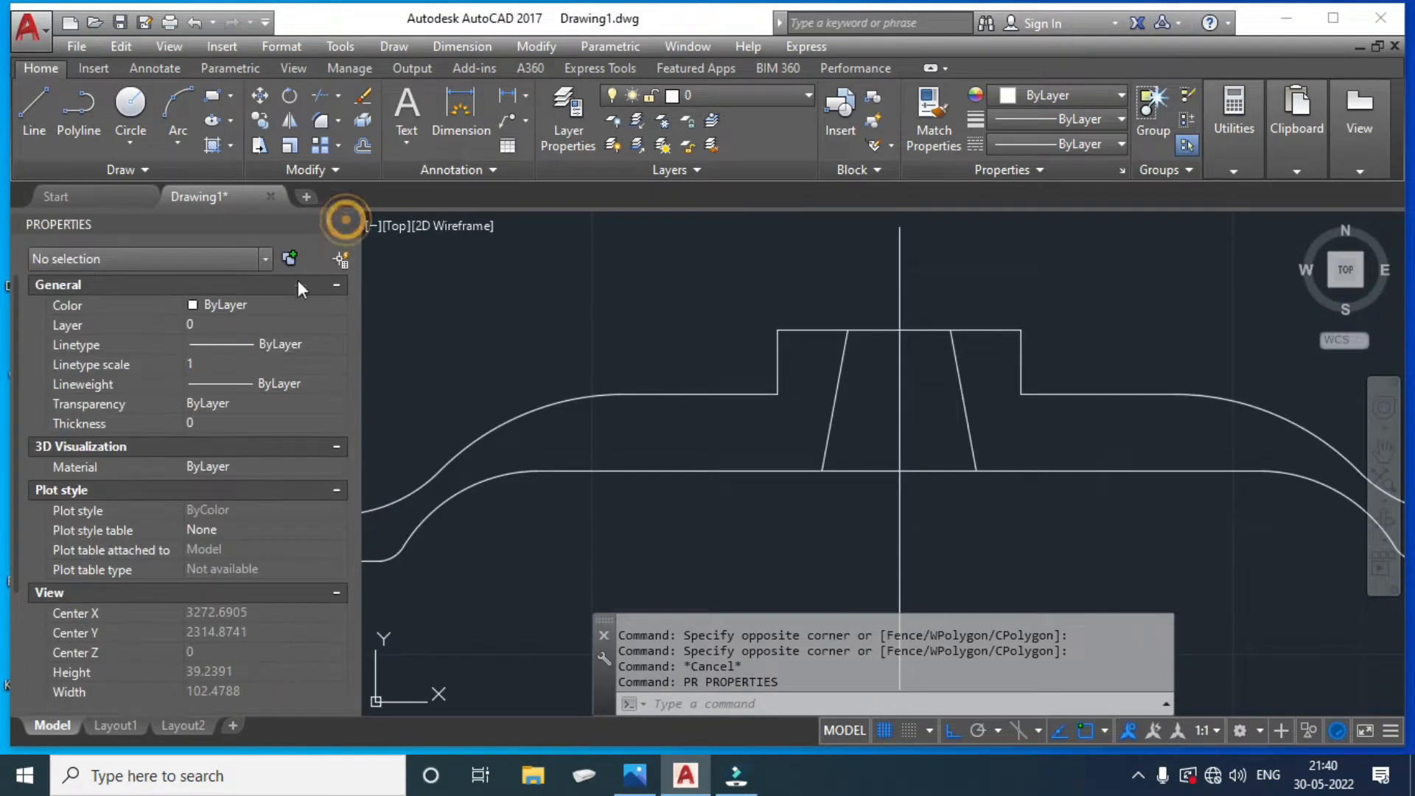
Set the vertical centre line's linetype scale to 0.5.
{"action": "left_click", "coordinate": [1027, 531]}
{"action": "left_click", "coordinate": [823, 572]}
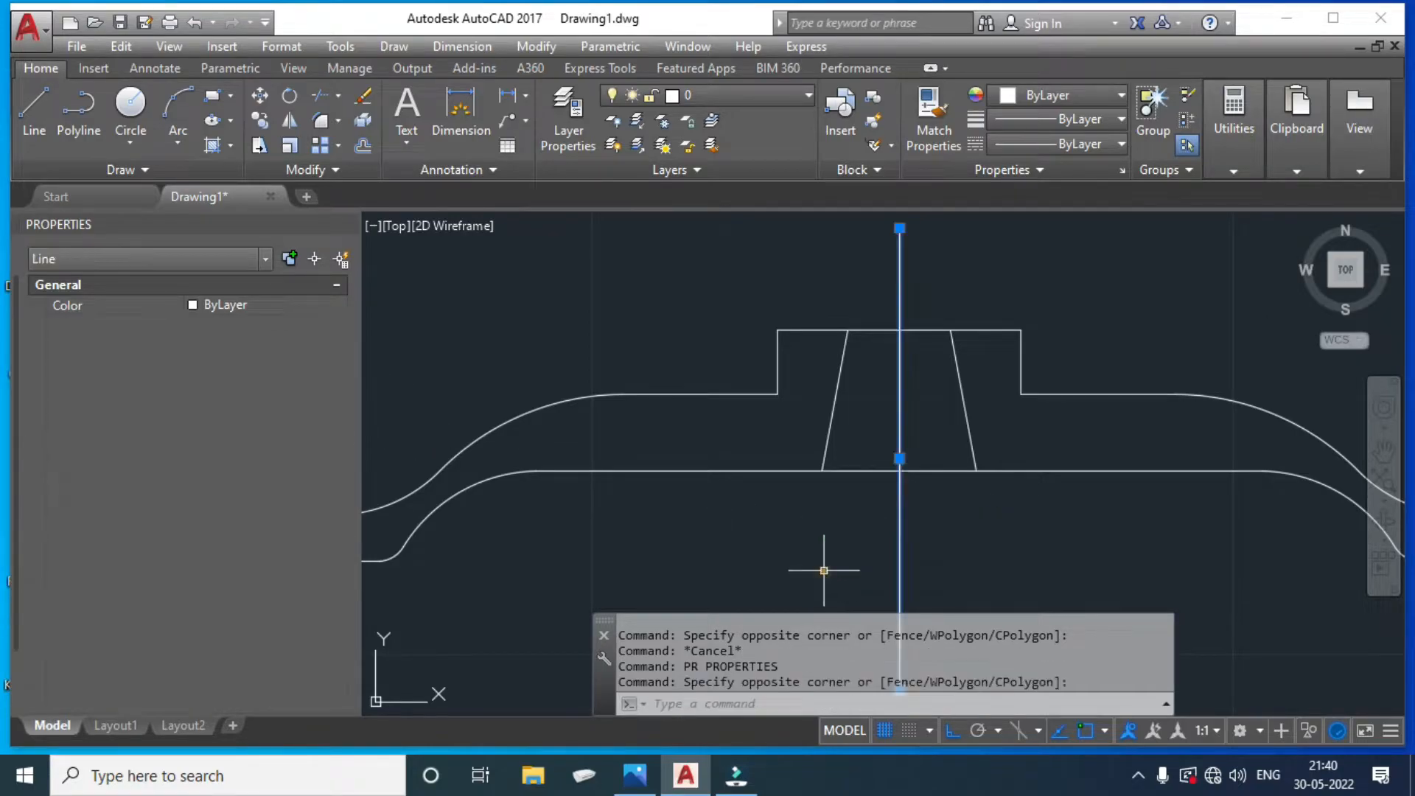
{"action": "left_click", "coordinate": [218, 364]}
{"action": "type", "text": "0"}
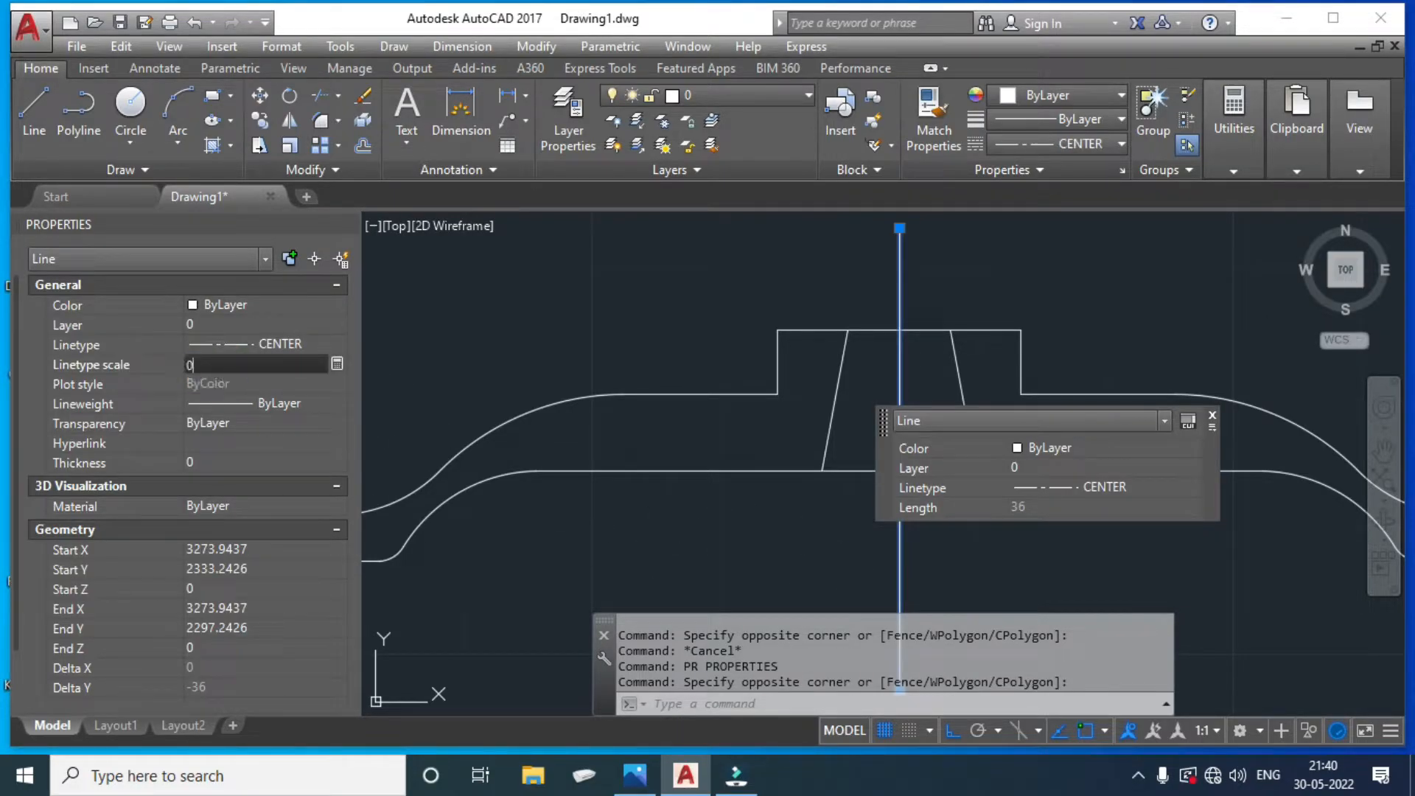
{"action": "type", "text": ".5"}
{"action": "key", "text": "Return"}
{"action": "key", "text": "Escape"}
{"action": "key", "text": "Escape"}
{"action": "scroll", "coordinate": [899, 364], "scroll_direction": "down", "scroll_amount": 2}
{"action": "middle_click_drag", "start_coordinate": [934, 437], "coordinate": [858, 445]}
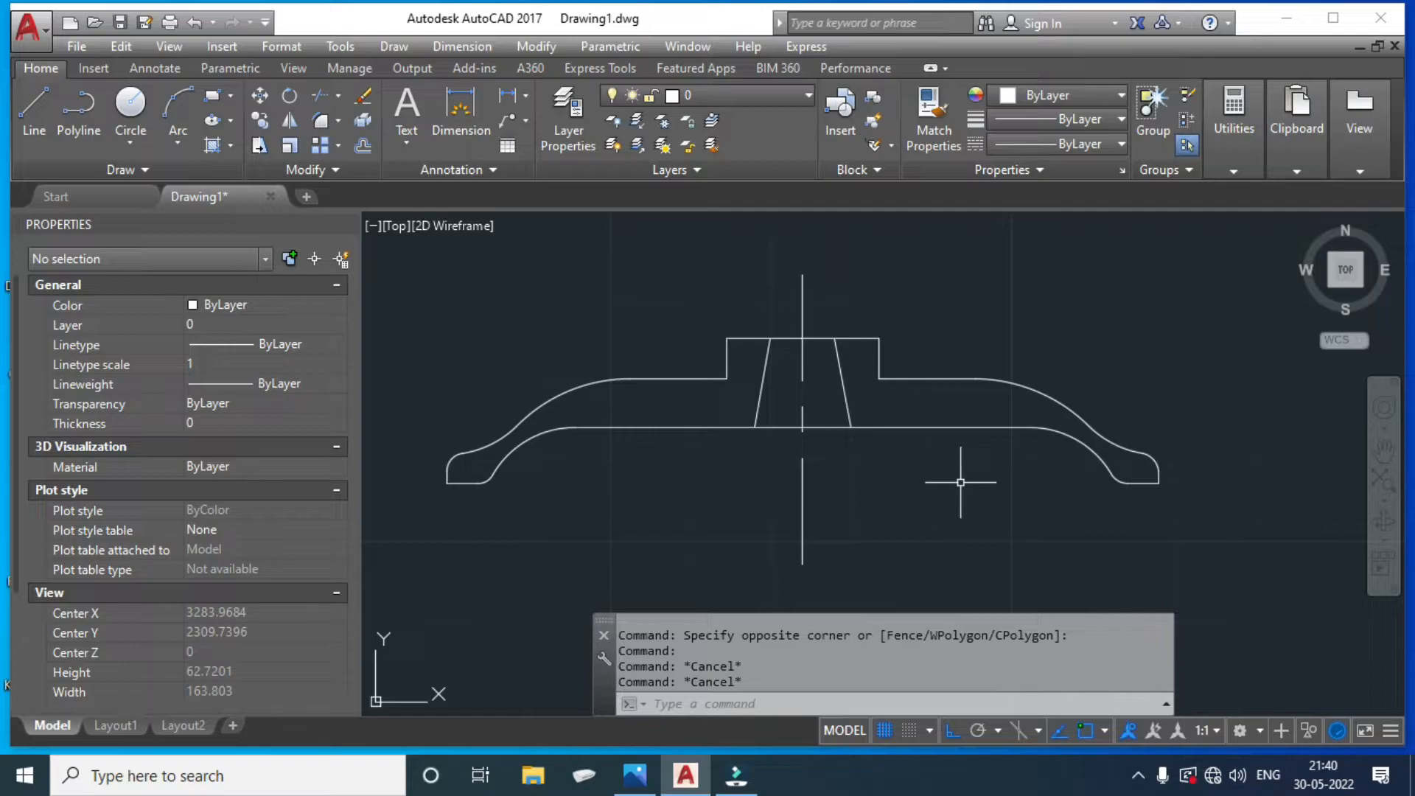
Check the hub curve in the flywheel reference image, and offset the hub's right vertical edge outward by 7 in AutoCAD.
{"action": "scroll", "coordinate": [911, 387], "scroll_direction": "up", "scroll_amount": 6}
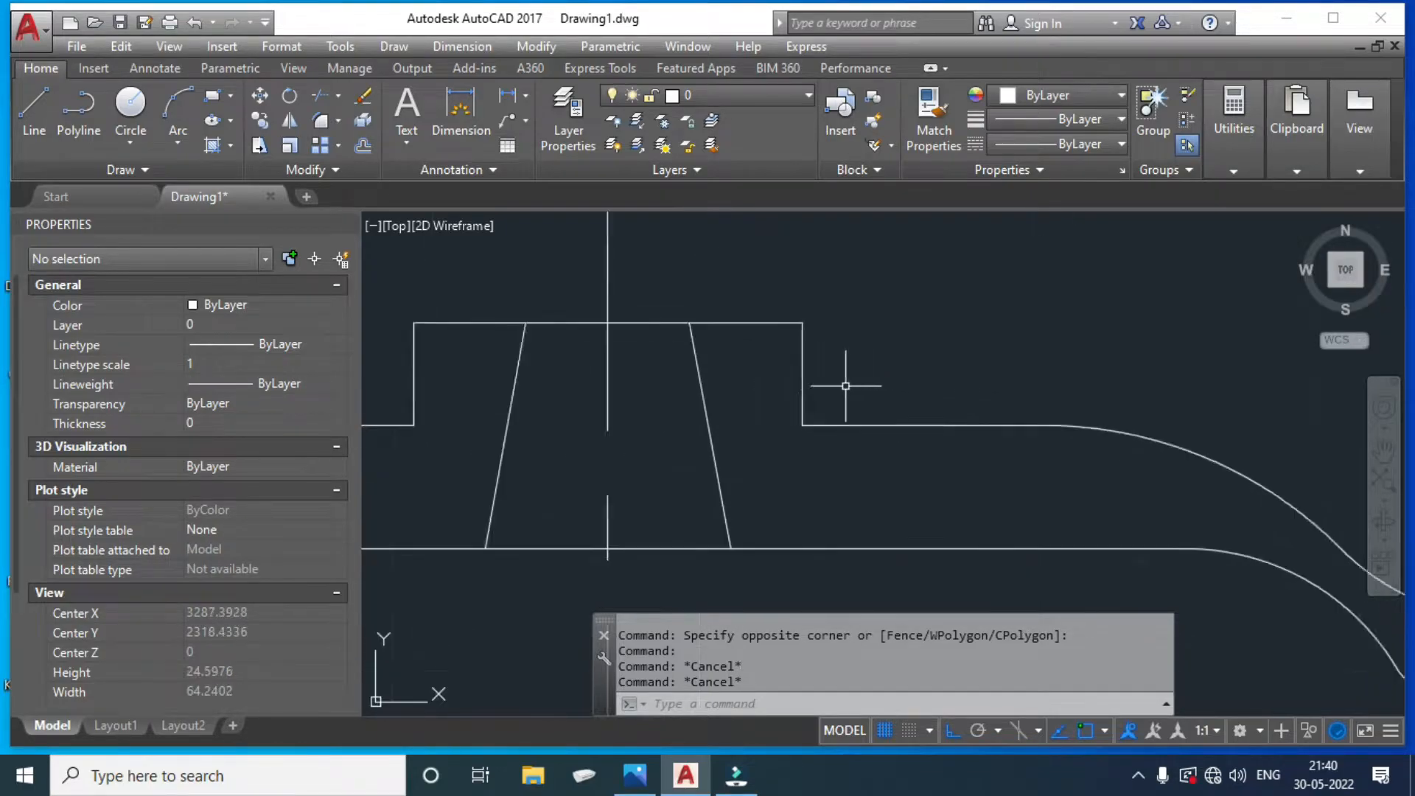
{"action": "scroll", "coordinate": [846, 386], "scroll_direction": "down", "scroll_amount": 8}
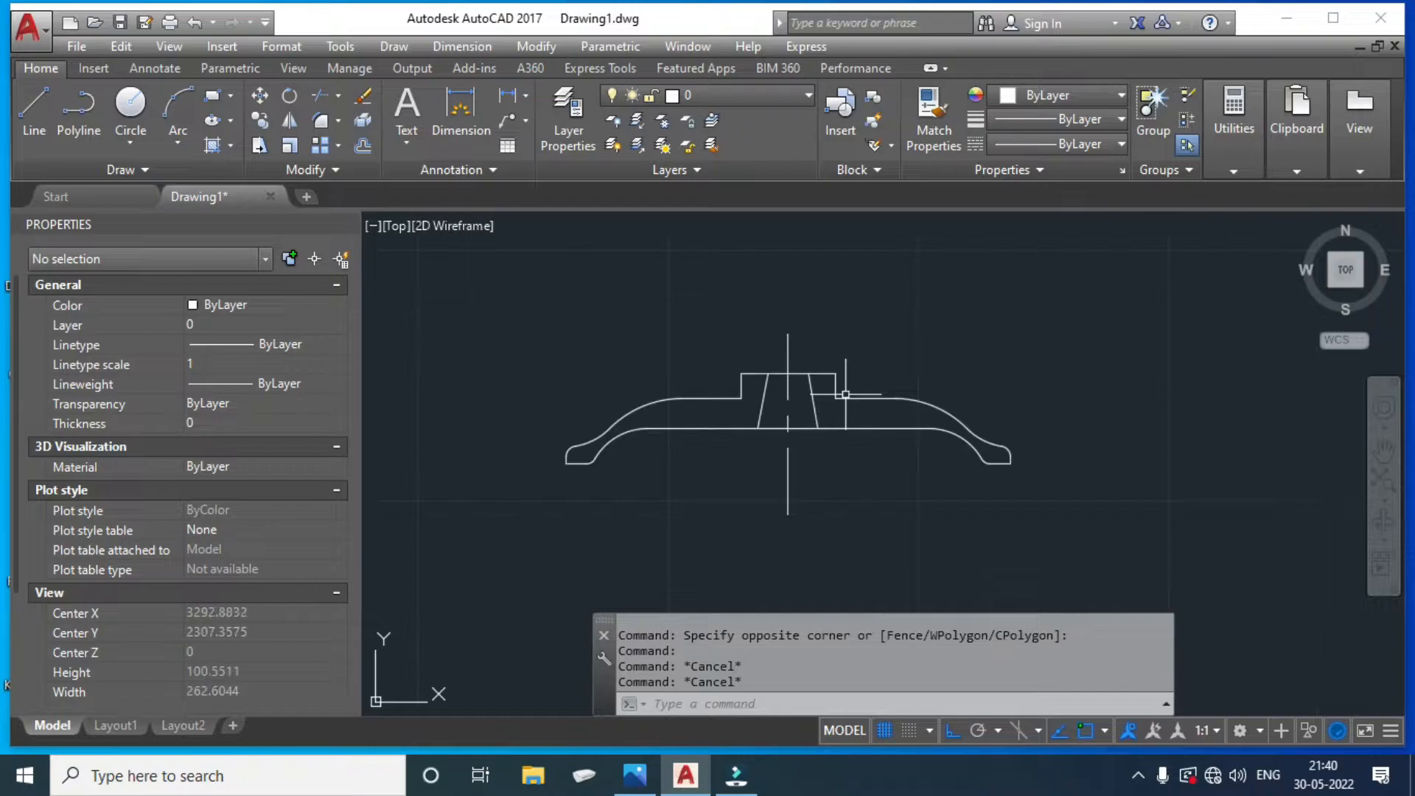
{"action": "scroll", "coordinate": [845, 395], "scroll_direction": "up", "scroll_amount": 4}
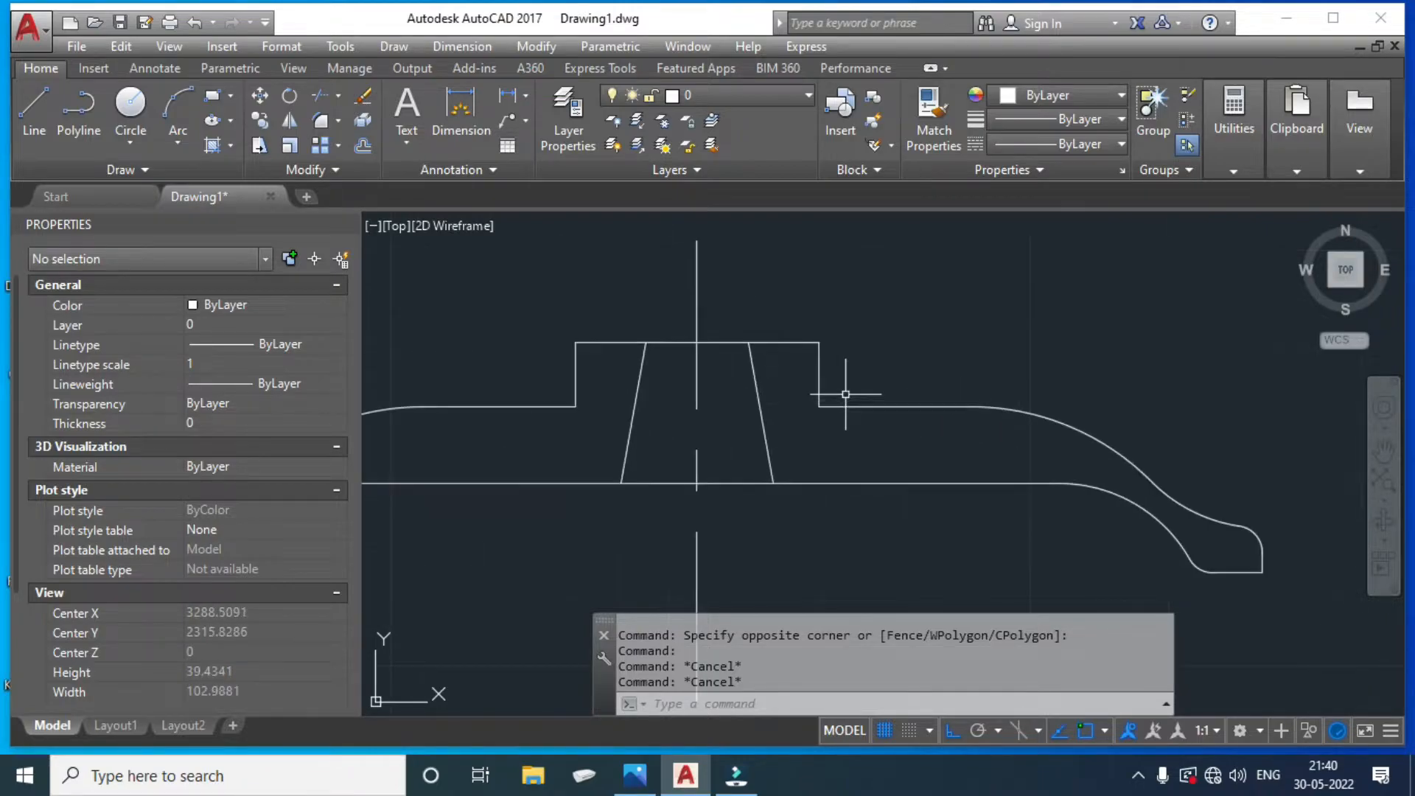
{"action": "left_click", "coordinate": [635, 774]}
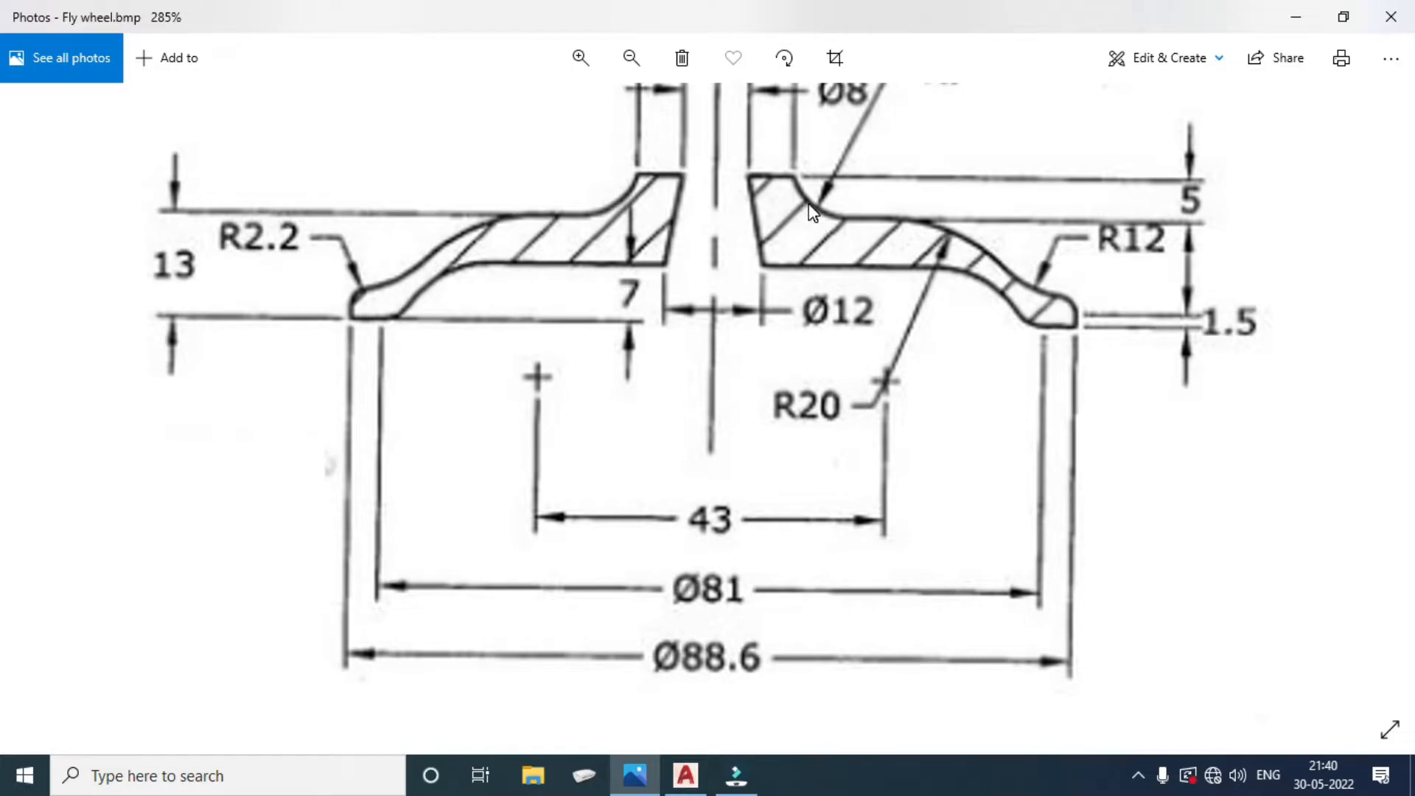
{"action": "left_click", "coordinate": [643, 788]}
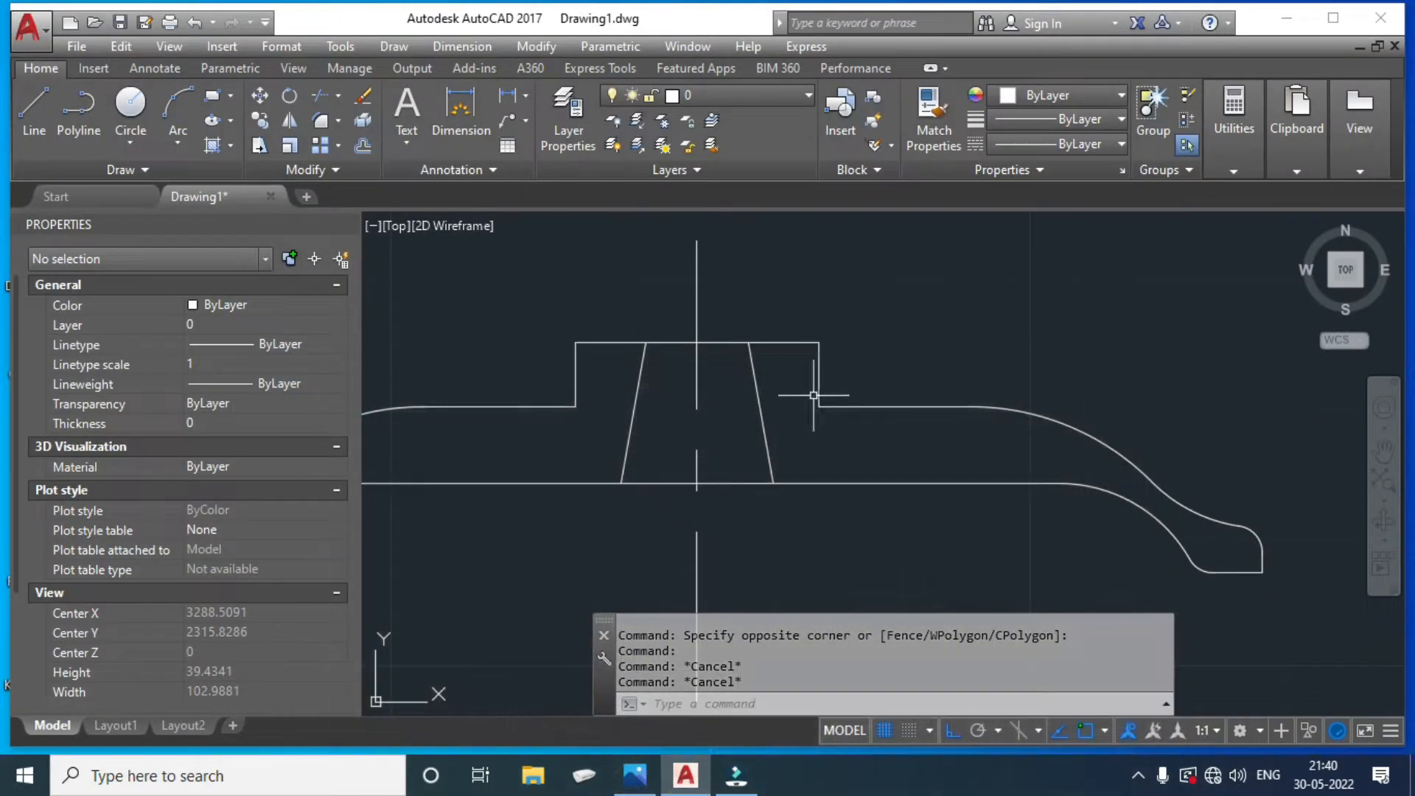
{"action": "type", "text": "o"}
{"action": "key", "text": "Return"}
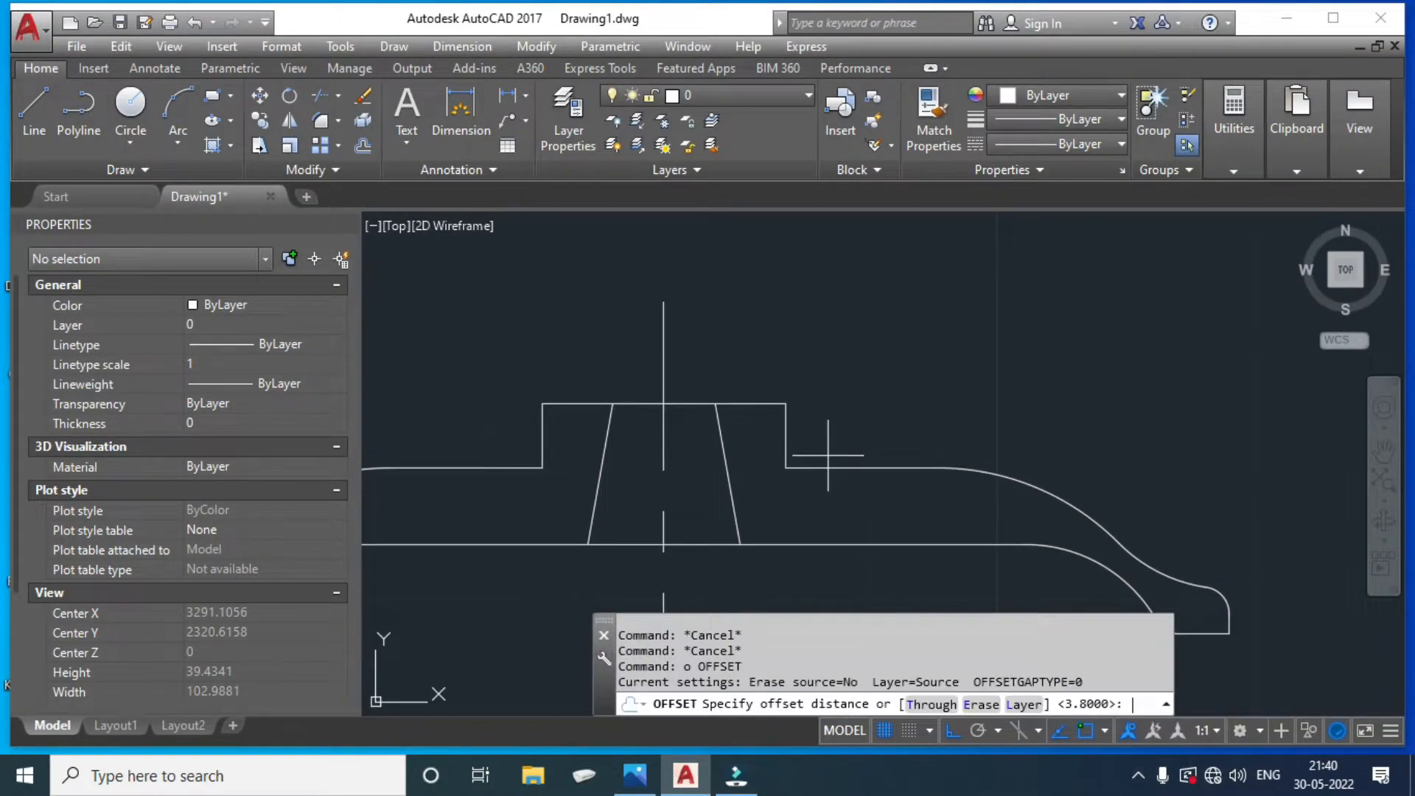
{"action": "type", "text": "7"}
{"action": "key", "text": "Return"}
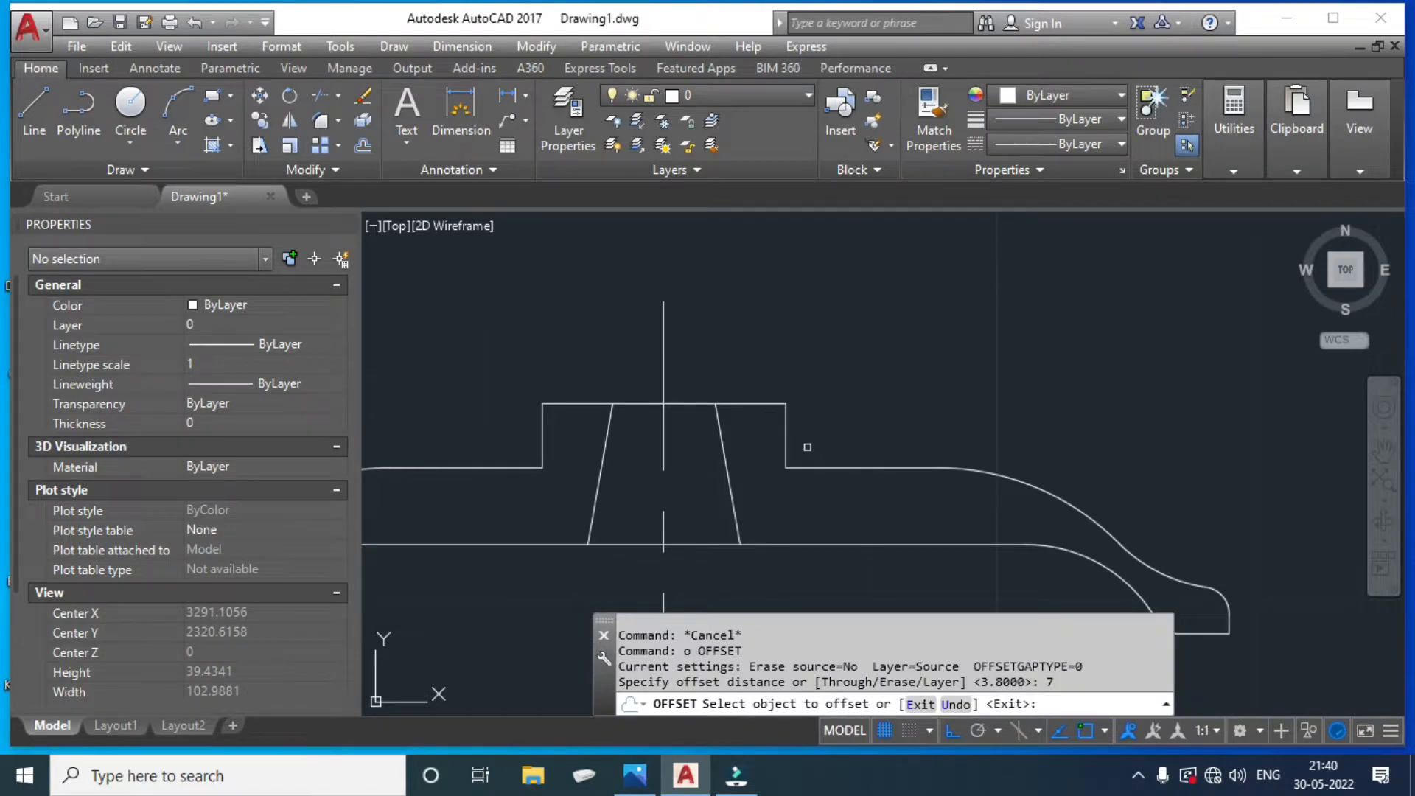
{"action": "left_click", "coordinate": [787, 435]}
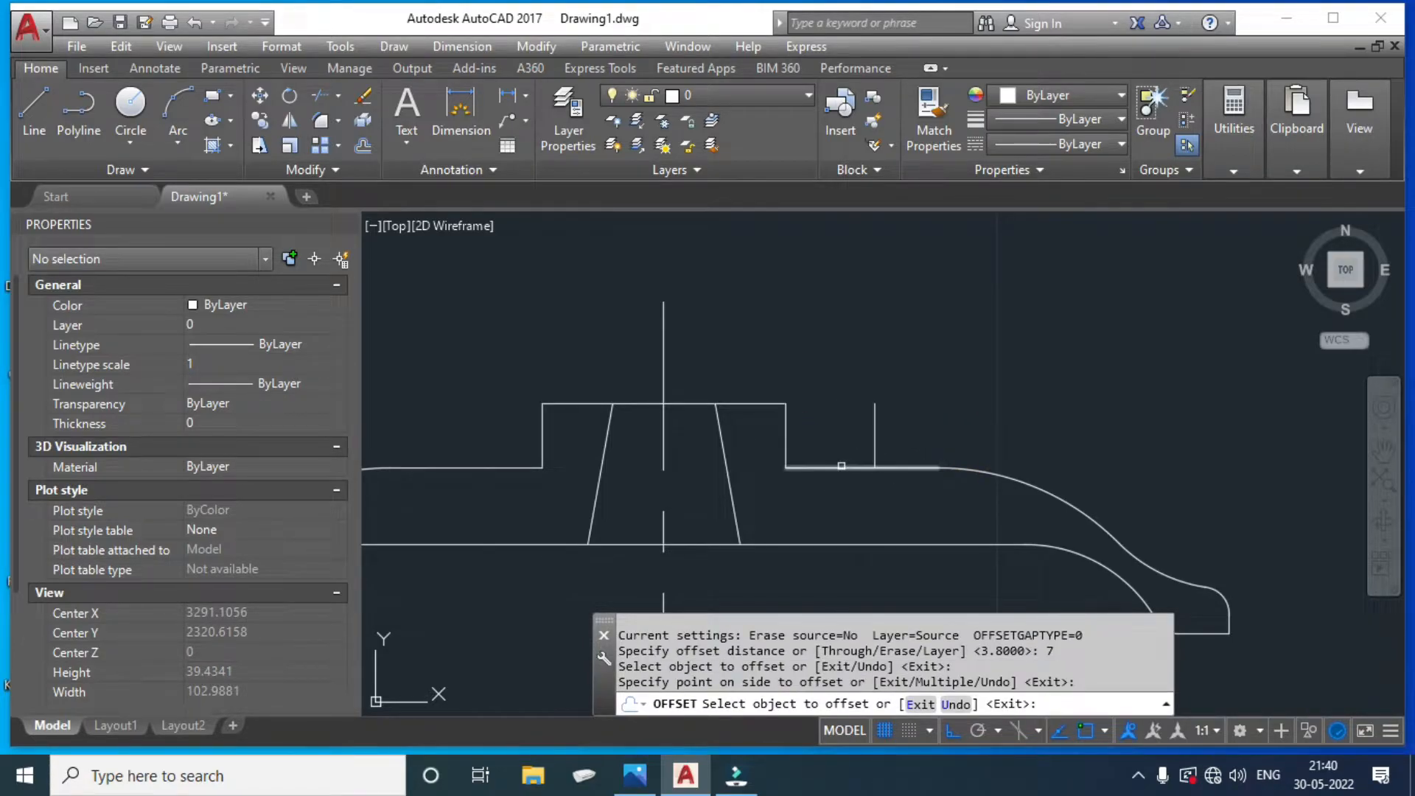
{"action": "key", "text": "Escape"}
Draw a start-end-radius arc of radius 7 from the hub's upper right corner to the foot of the offset vertical line.
{"action": "scroll", "coordinate": [857, 457], "scroll_direction": "up", "scroll_amount": 2}
{"action": "left_click", "coordinate": [177, 144]}
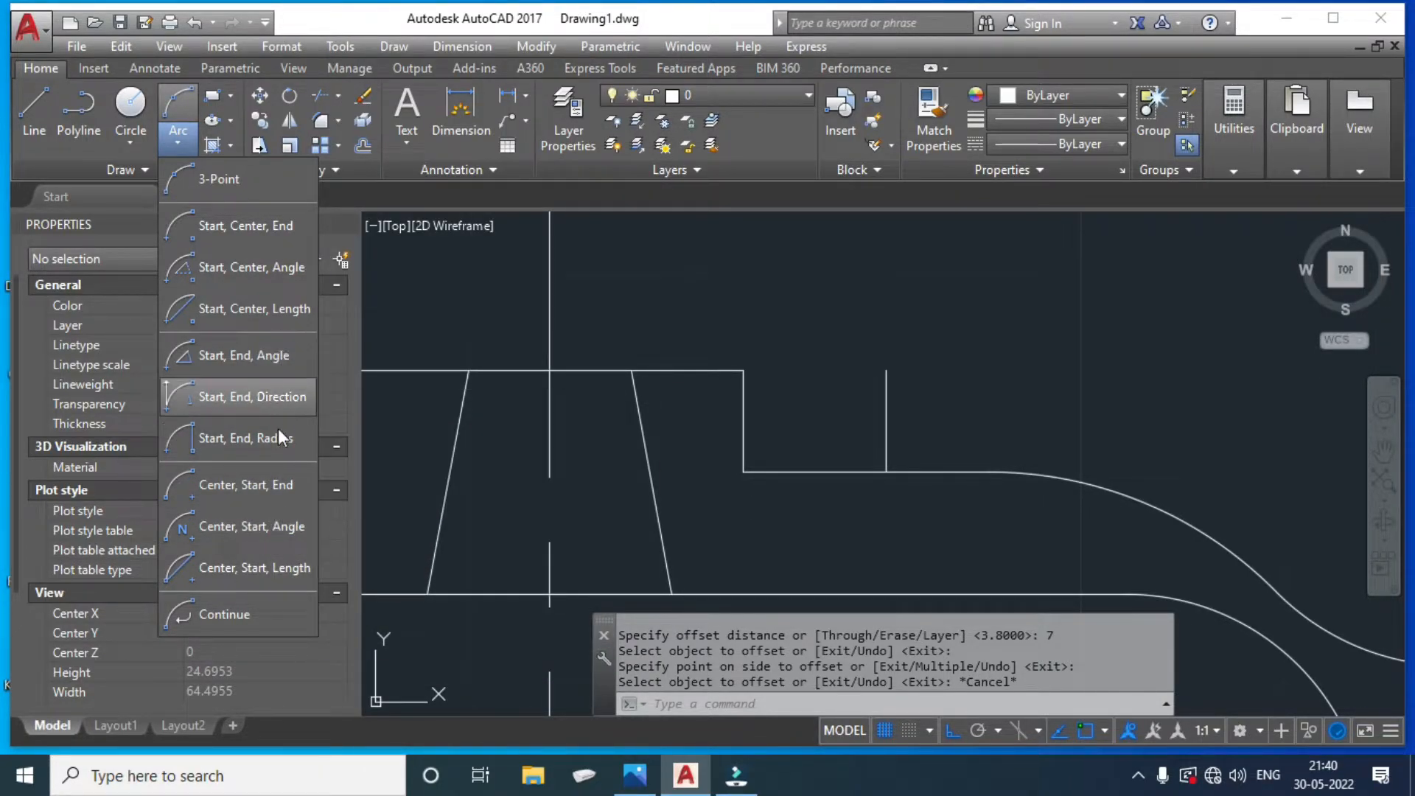
{"action": "left_click", "coordinate": [255, 439]}
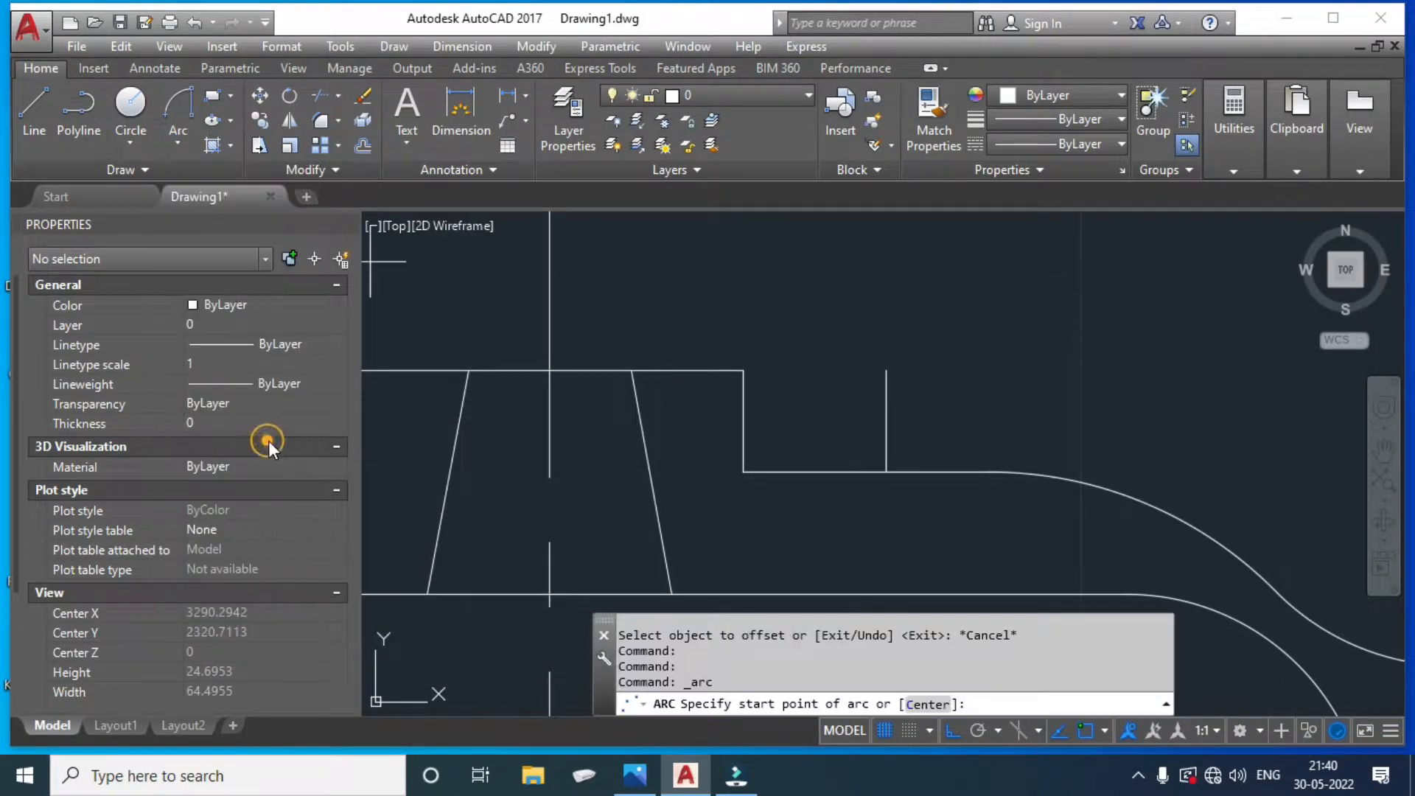
{"action": "left_click", "coordinate": [743, 370]}
{"action": "left_click", "coordinate": [886, 472]}
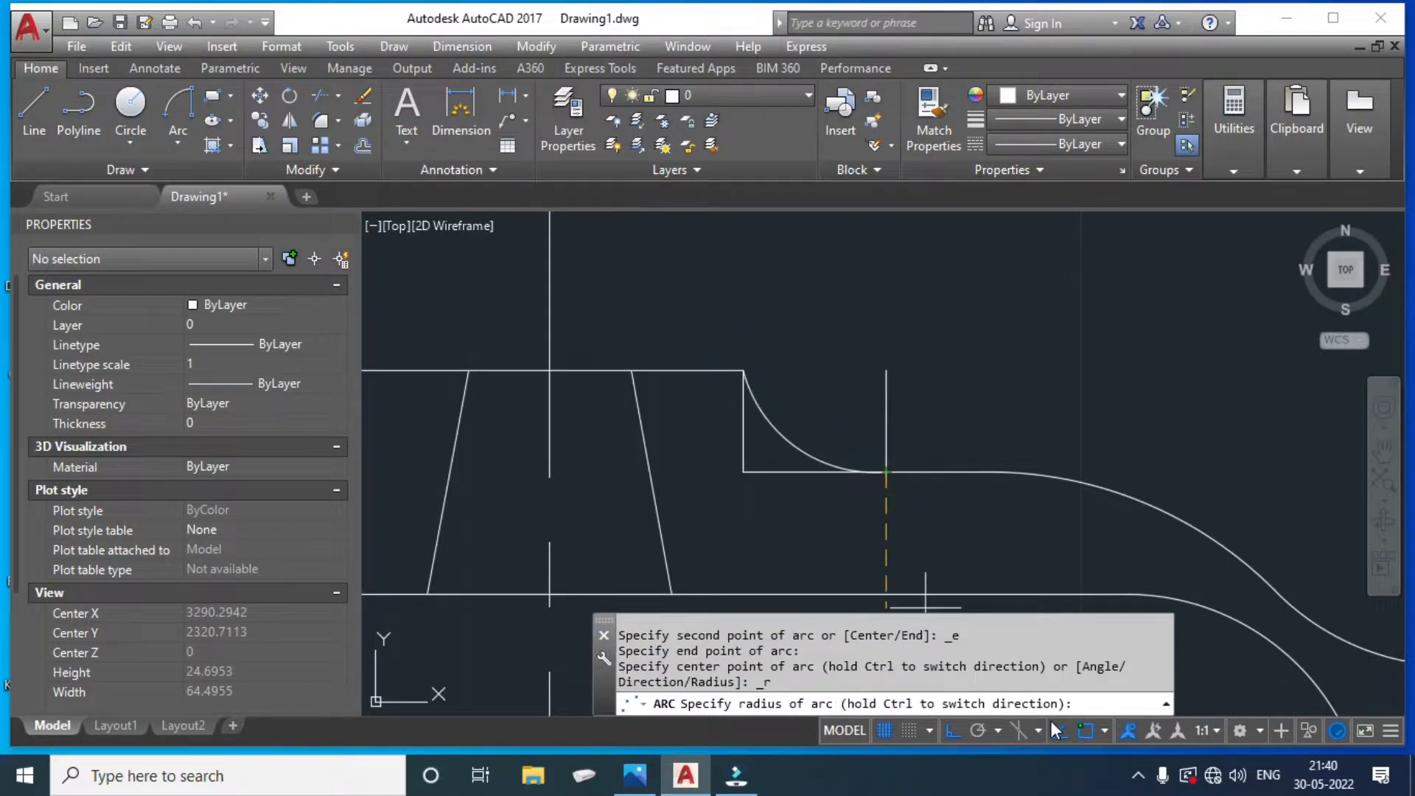
{"action": "type", "text": "7"}
{"action": "key", "text": "Return"}
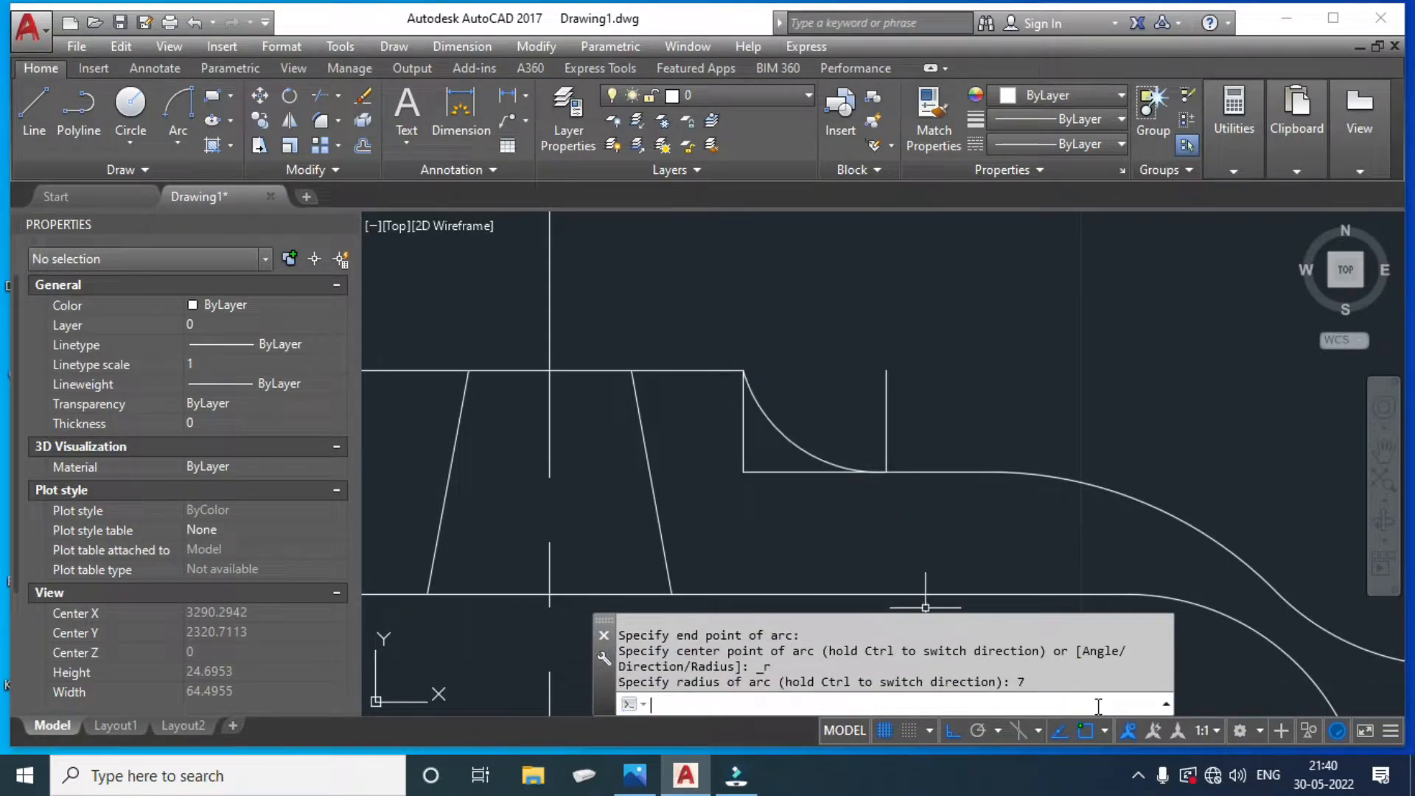
{"action": "key", "text": "Return"}
{"action": "key", "text": "Escape"}
Trim the leftover horizontal web line between the hub's right edge and the end of the new arc.
{"action": "type", "text": "tr"}
{"action": "key", "text": "Return"}
{"action": "key", "text": "Return"}
{"action": "key", "text": "Escape"}
Erase the hub's right vertical edge and the offset vertical construction line.
{"action": "left_click", "coordinate": [759, 465]}
{"action": "left_click", "coordinate": [737, 446]}
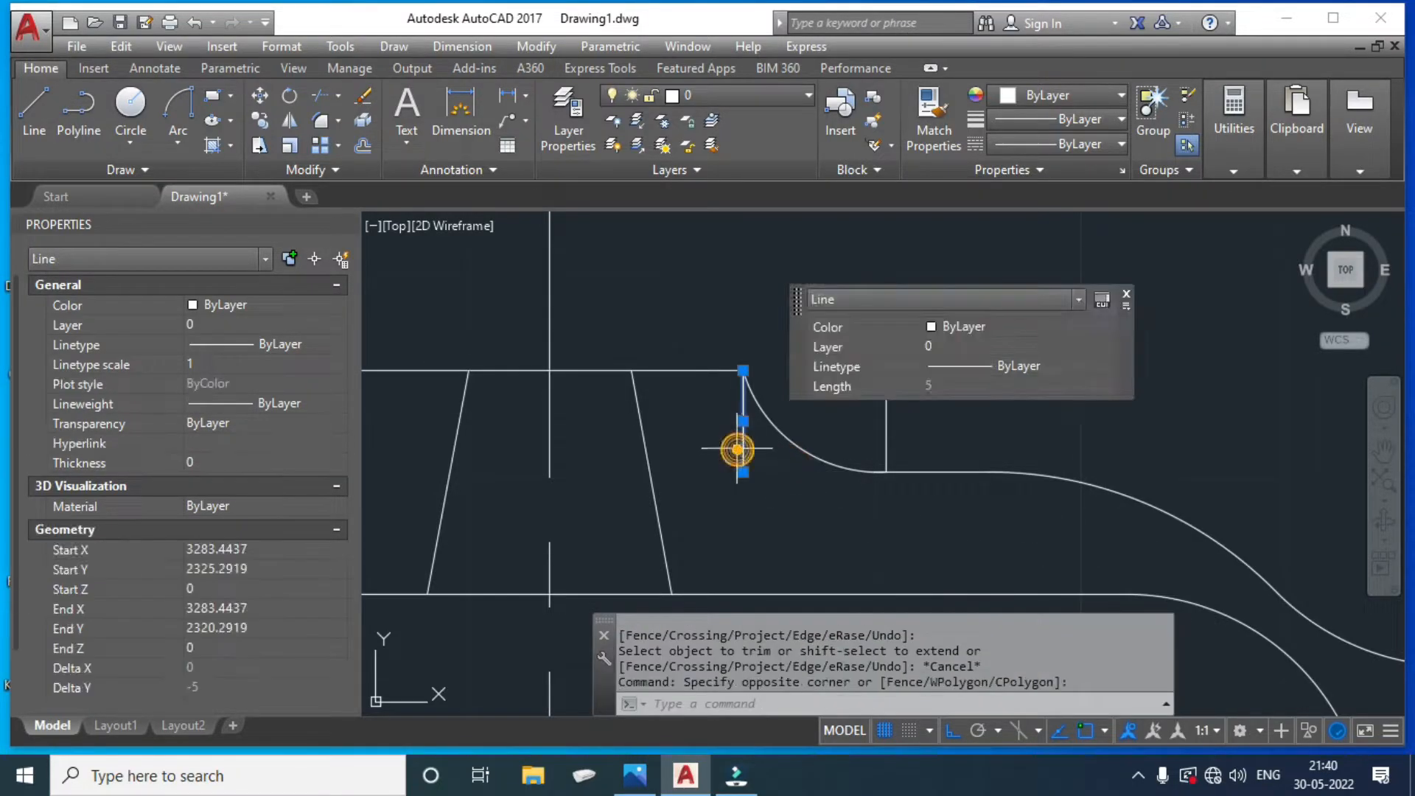
{"action": "key", "text": "Delete"}
{"action": "scroll", "coordinate": [880, 460], "scroll_direction": "down", "scroll_amount": 2}
{"action": "left_click", "coordinate": [894, 433]}
{"action": "left_click", "coordinate": [872, 421]}
{"action": "key", "text": "Delete"}
Mirror the right hub arc across the vertical centre line, keeping the original arc.
{"action": "type", "text": "mi"}
{"action": "key", "text": "Return"}
{"action": "left_click", "coordinate": [890, 507]}
{"action": "left_click", "coordinate": [793, 402]}
{"action": "key", "text": "Return"}
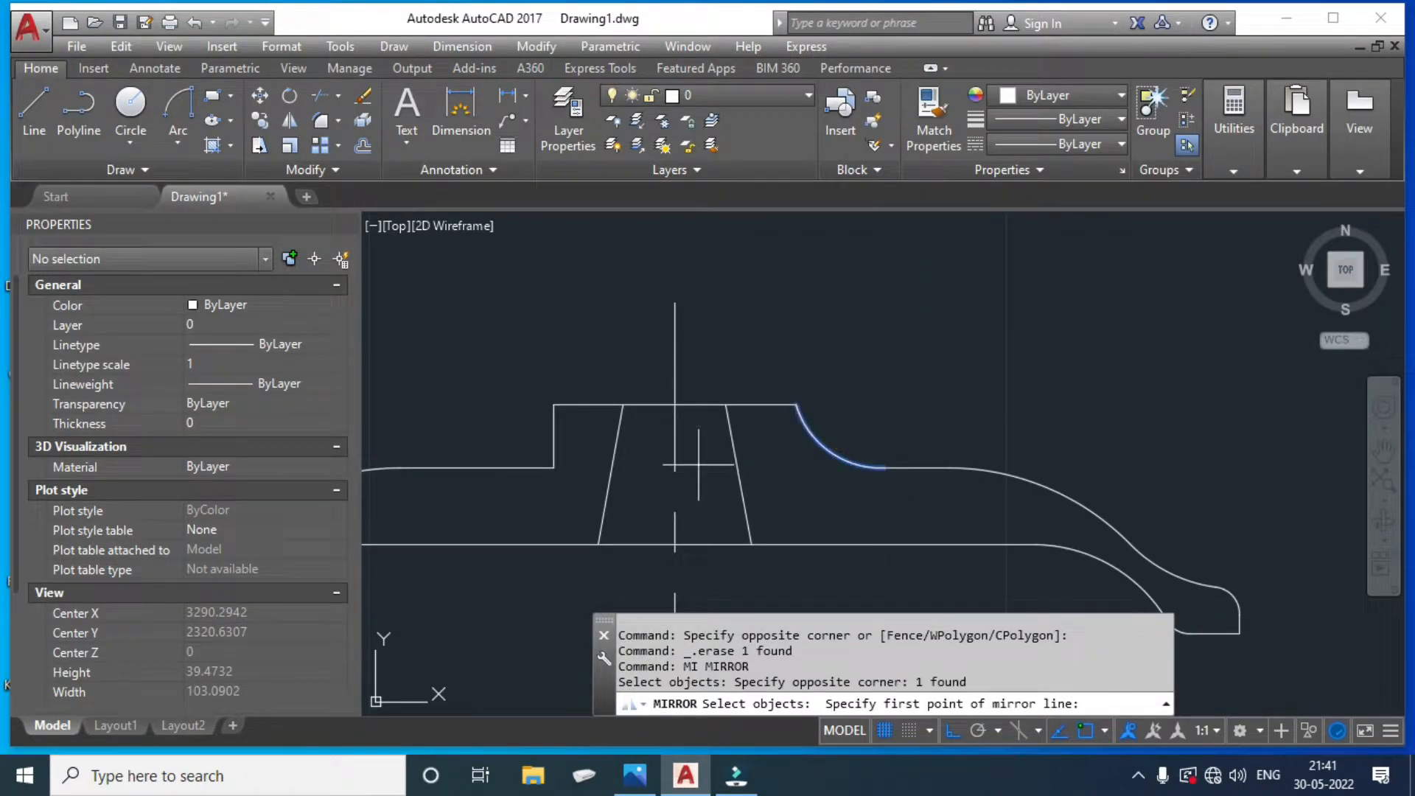
{"action": "left_click", "coordinate": [674, 406]}
{"action": "left_click", "coordinate": [674, 308]}
{"action": "key", "text": "Return"}
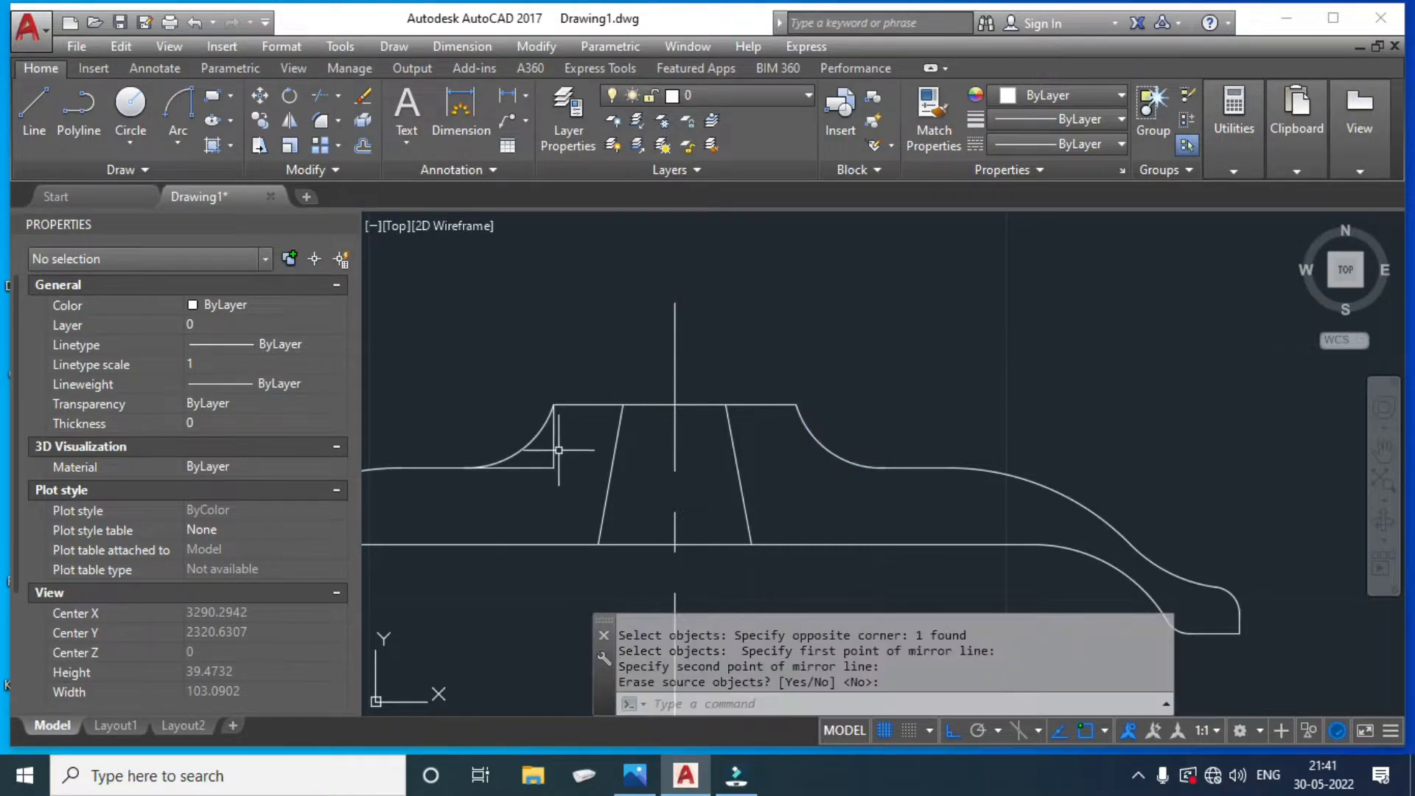
Erase the hub's left vertical edge and trim the leftover horizontal line beneath the mirrored arc.
{"action": "left_click", "coordinate": [553, 439]}
{"action": "key", "text": "Delete"}
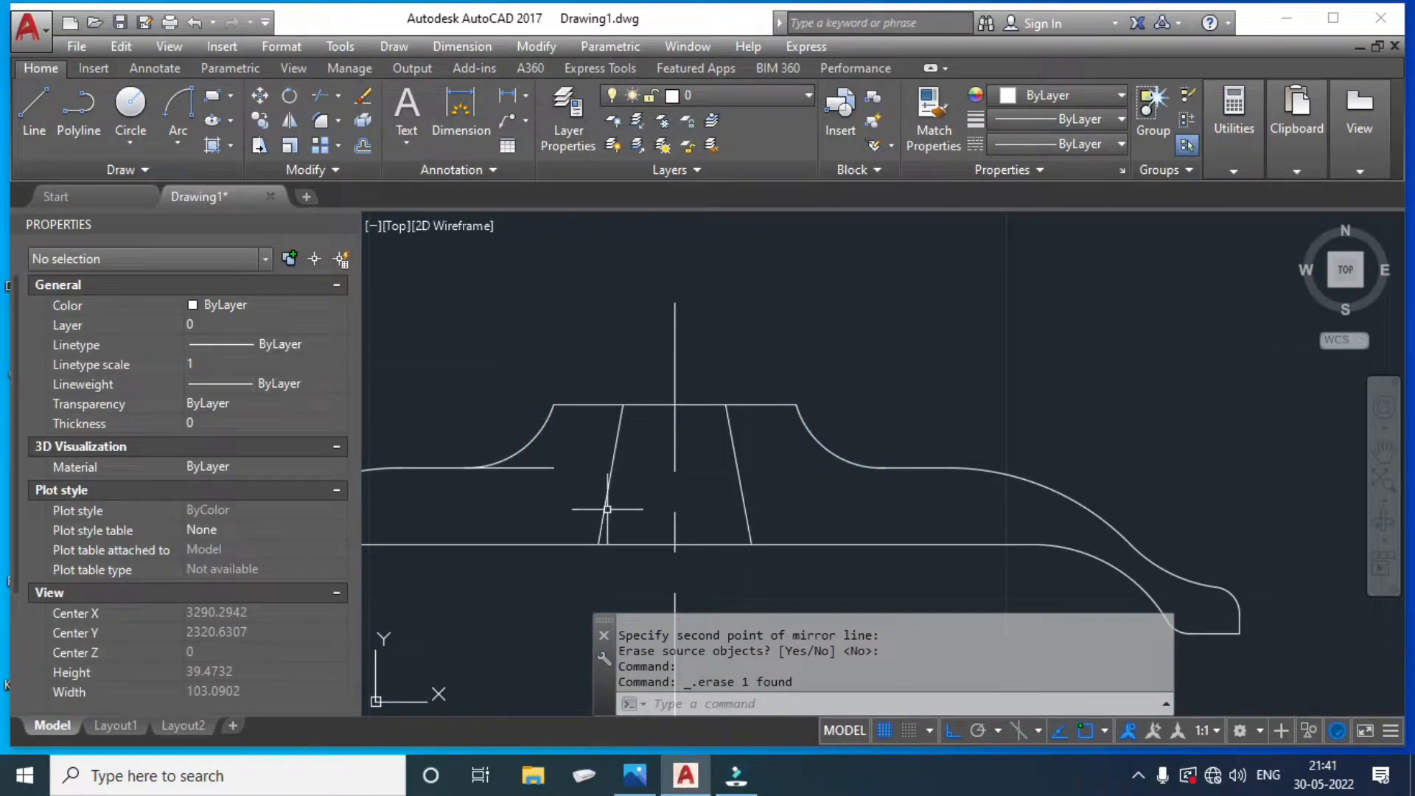
{"action": "type", "text": "tr"}
{"action": "key", "text": "Return"}
{"action": "key", "text": "Return"}
{"action": "left_click", "coordinate": [542, 467]}
{"action": "scroll", "coordinate": [760, 409], "scroll_direction": "down", "scroll_amount": 4}
{"action": "key", "text": "Escape"}
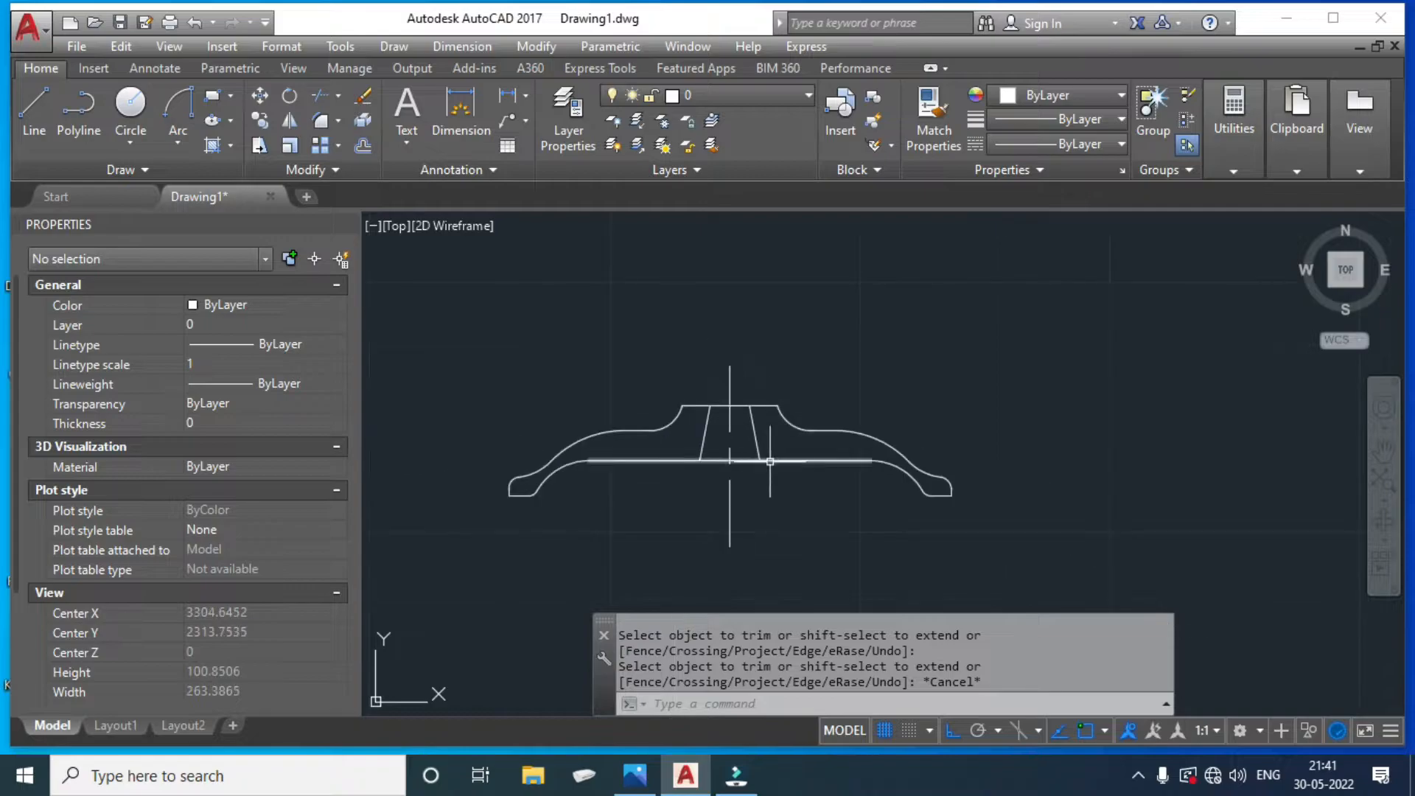
{"action": "middle_click_drag", "start_coordinate": [789, 493], "coordinate": [870, 484]}
{"action": "key", "text": "Escape"}
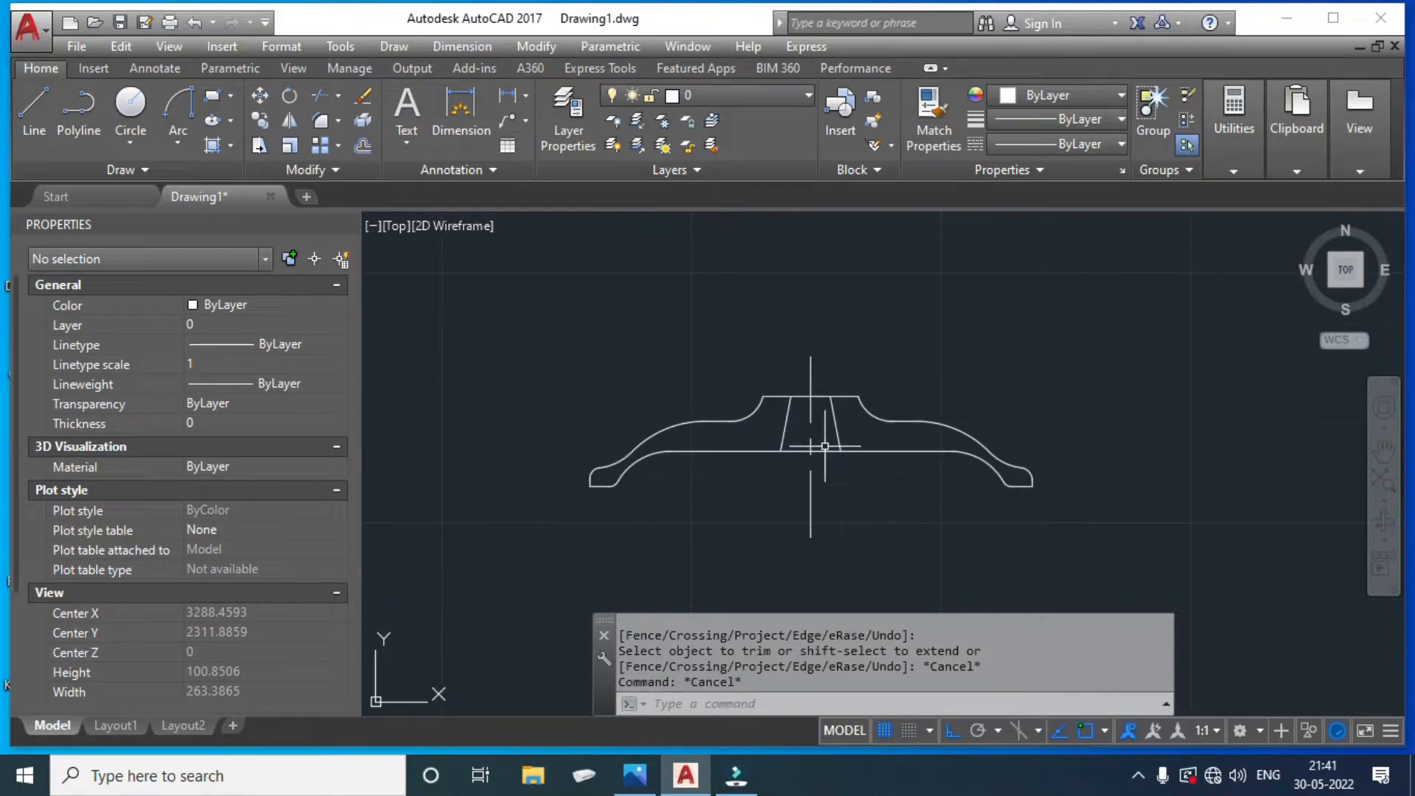
Move the vertical centre line straight up to balance its overhang above and below the cross-section.
{"action": "type", "text": "m"}
{"action": "key", "text": "Return"}
{"action": "left_click", "coordinate": [823, 382]}
{"action": "left_click", "coordinate": [793, 368]}
{"action": "key", "text": "Return"}
{"action": "left_click", "coordinate": [905, 352]}
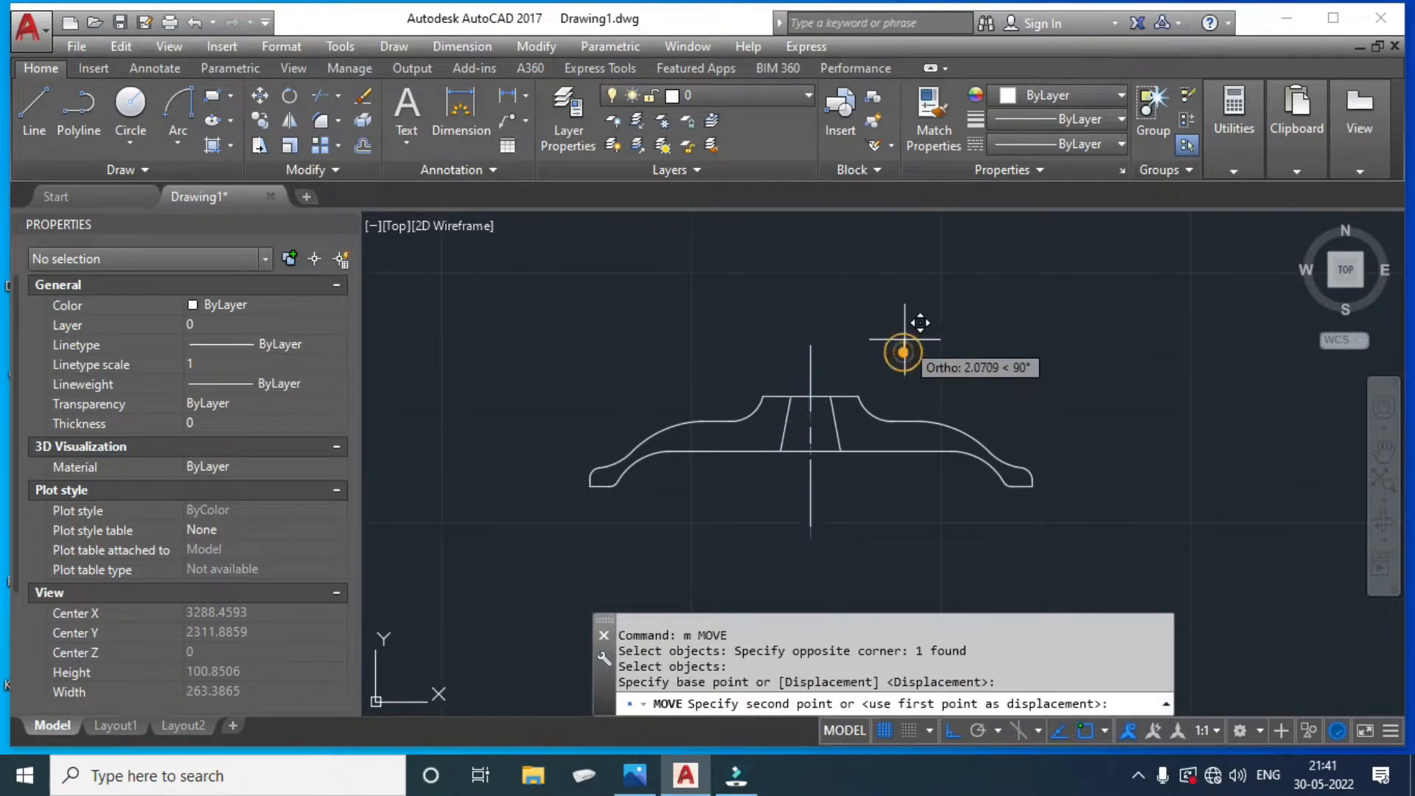
{"action": "key", "text": "Escape"}
Nudge the vertical centre line a further 0.8 units or so straight up.
{"action": "scroll", "coordinate": [837, 373], "scroll_direction": "up", "scroll_amount": 2}
{"action": "key", "text": "Return"}
{"action": "left_click", "coordinate": [825, 369]}
{"action": "left_click", "coordinate": [767, 349]}
{"action": "key", "text": "Return"}
{"action": "left_click", "coordinate": [897, 354]}
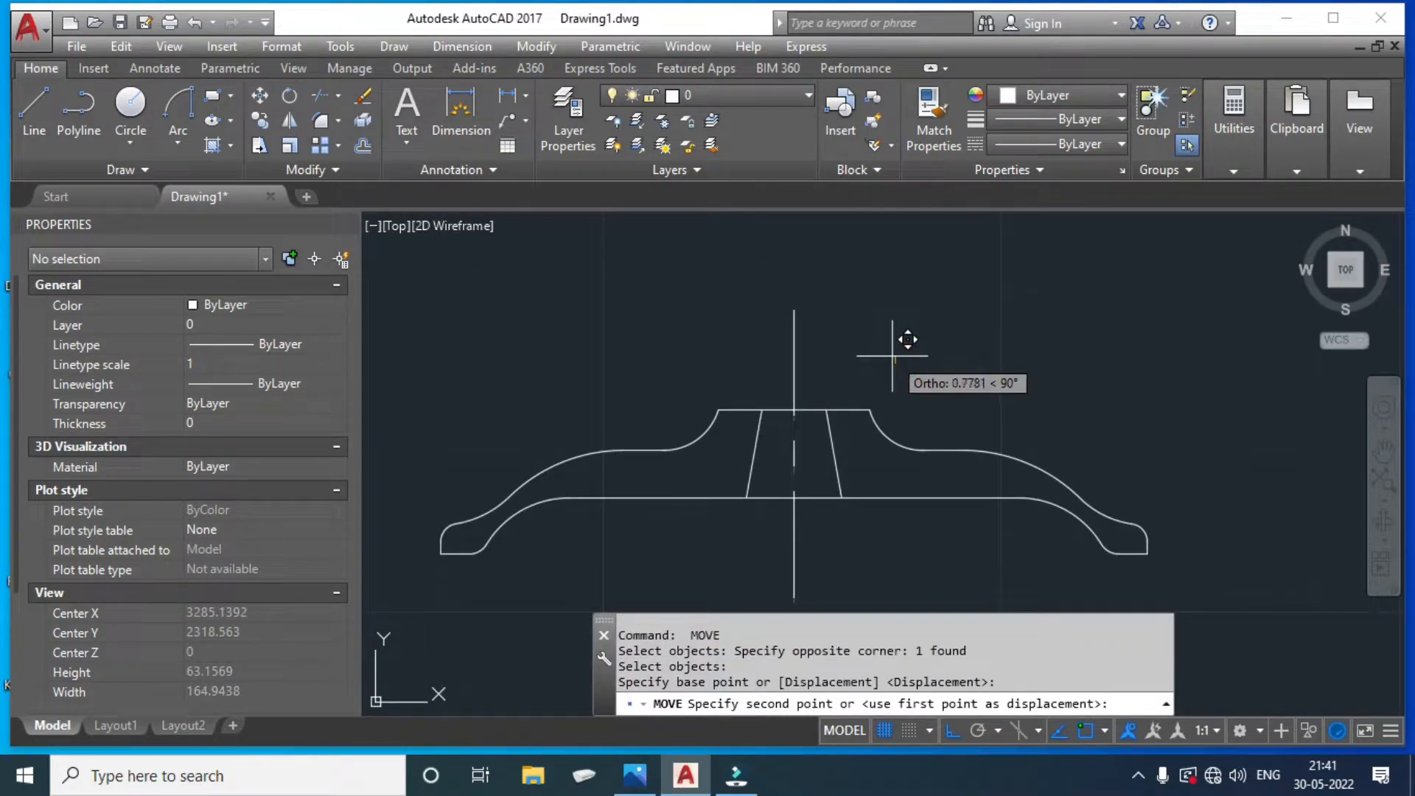
{"action": "left_click", "coordinate": [891, 356]}
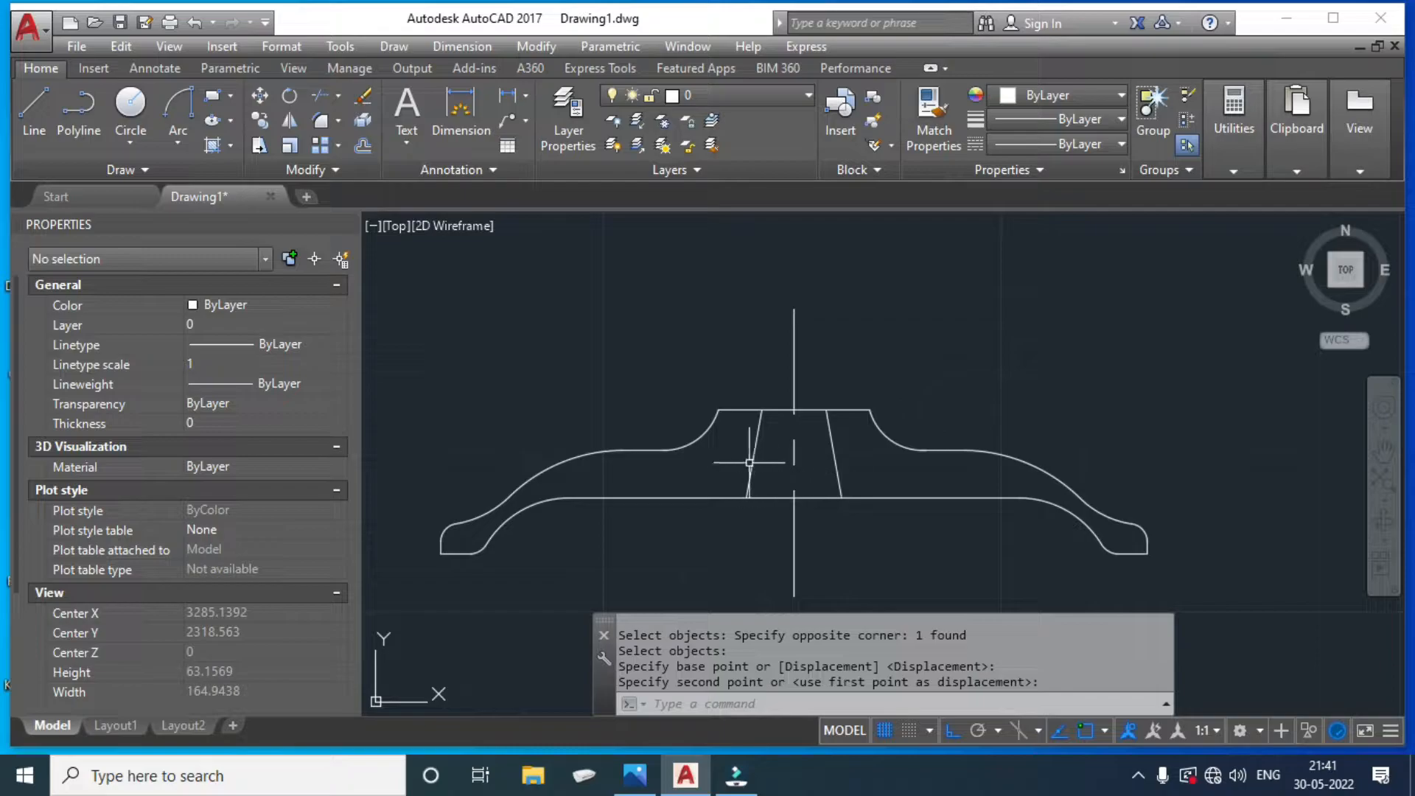
Adjust the vertical centre line's linetype scale, trying 0.75 and settling on 0.4.
{"action": "left_click", "coordinate": [791, 455]}
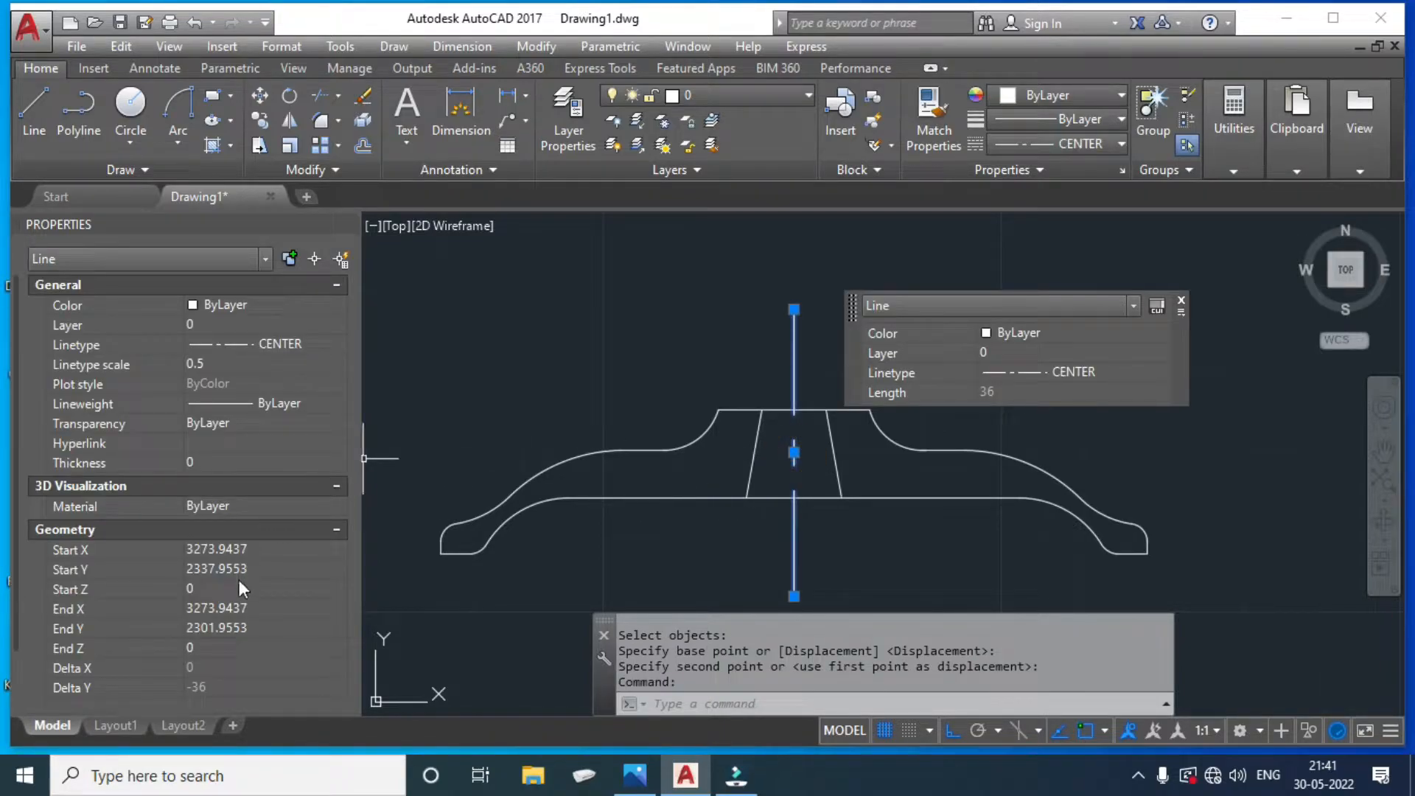
{"action": "left_click", "coordinate": [211, 364]}
{"action": "type", "text": "0."}
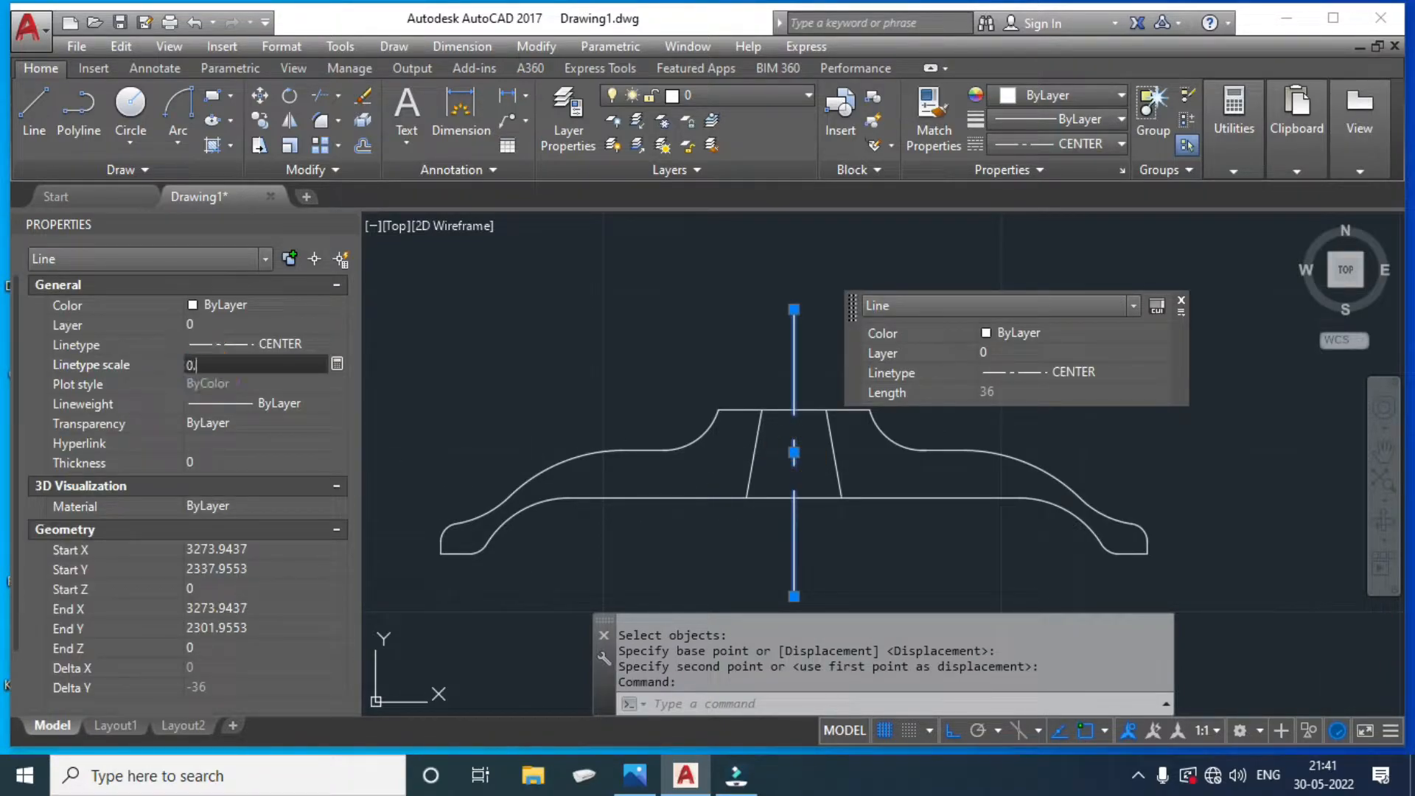
{"action": "key", "text": "Return"}
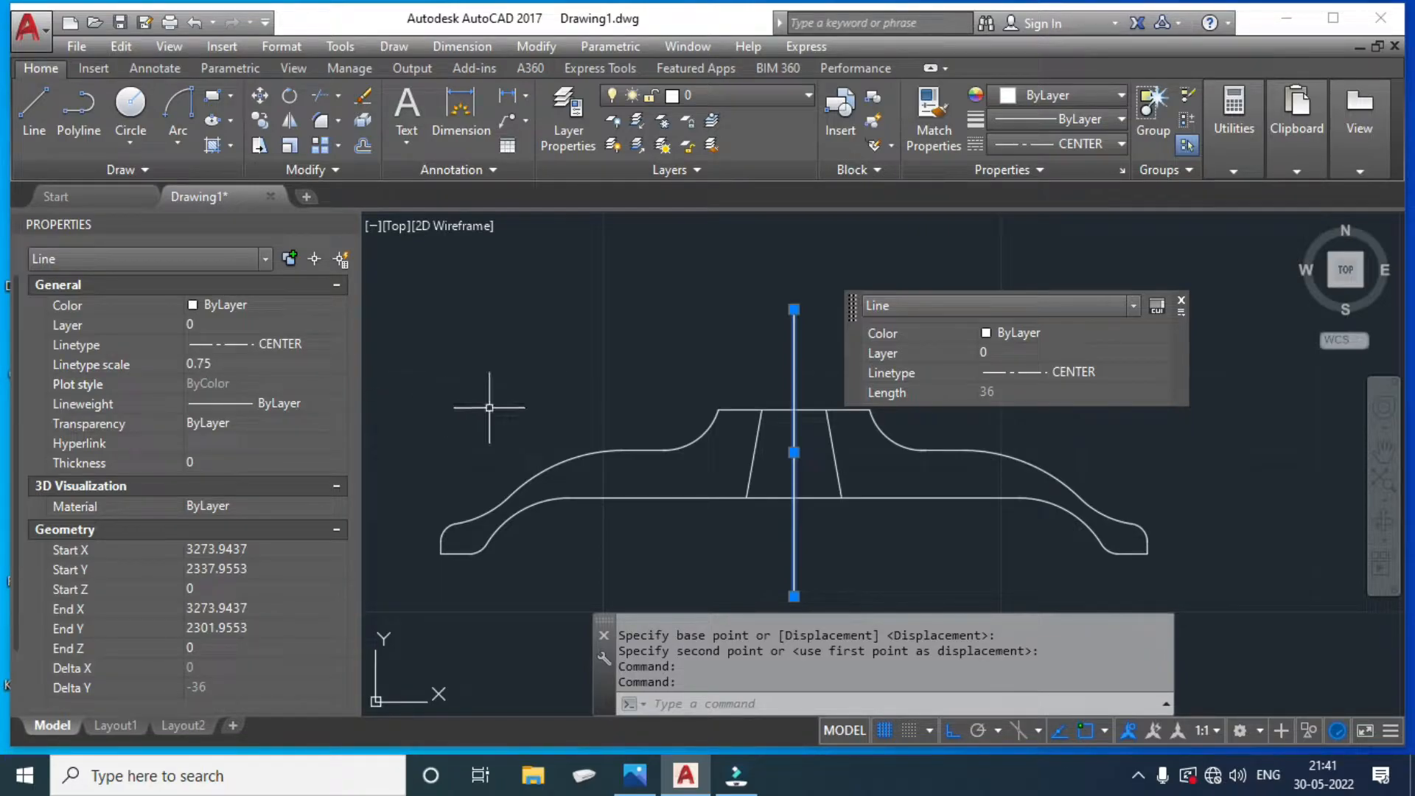
{"action": "left_click", "coordinate": [241, 364]}
{"action": "type", "text": "0"}
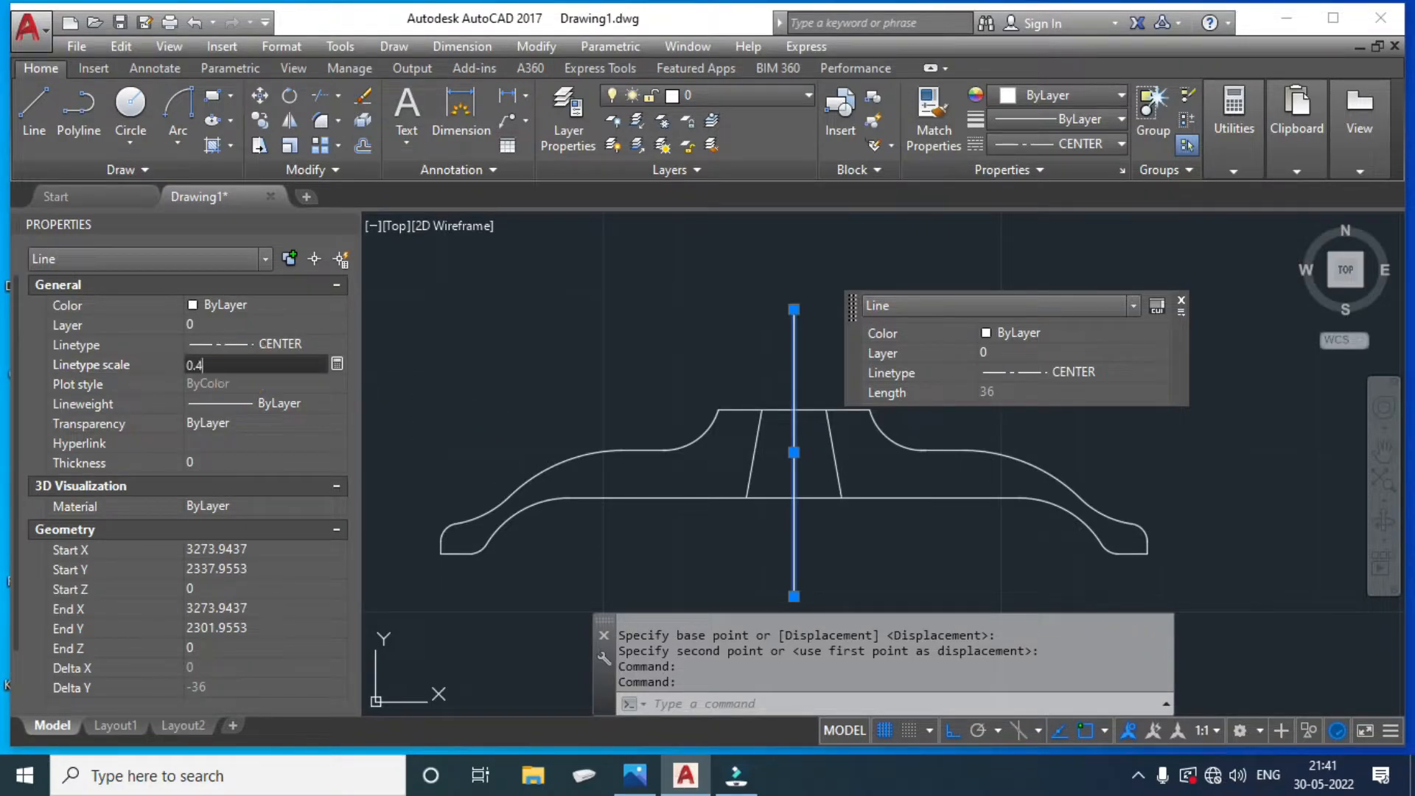
{"action": "key", "text": "Return"}
{"action": "key", "text": "Escape"}
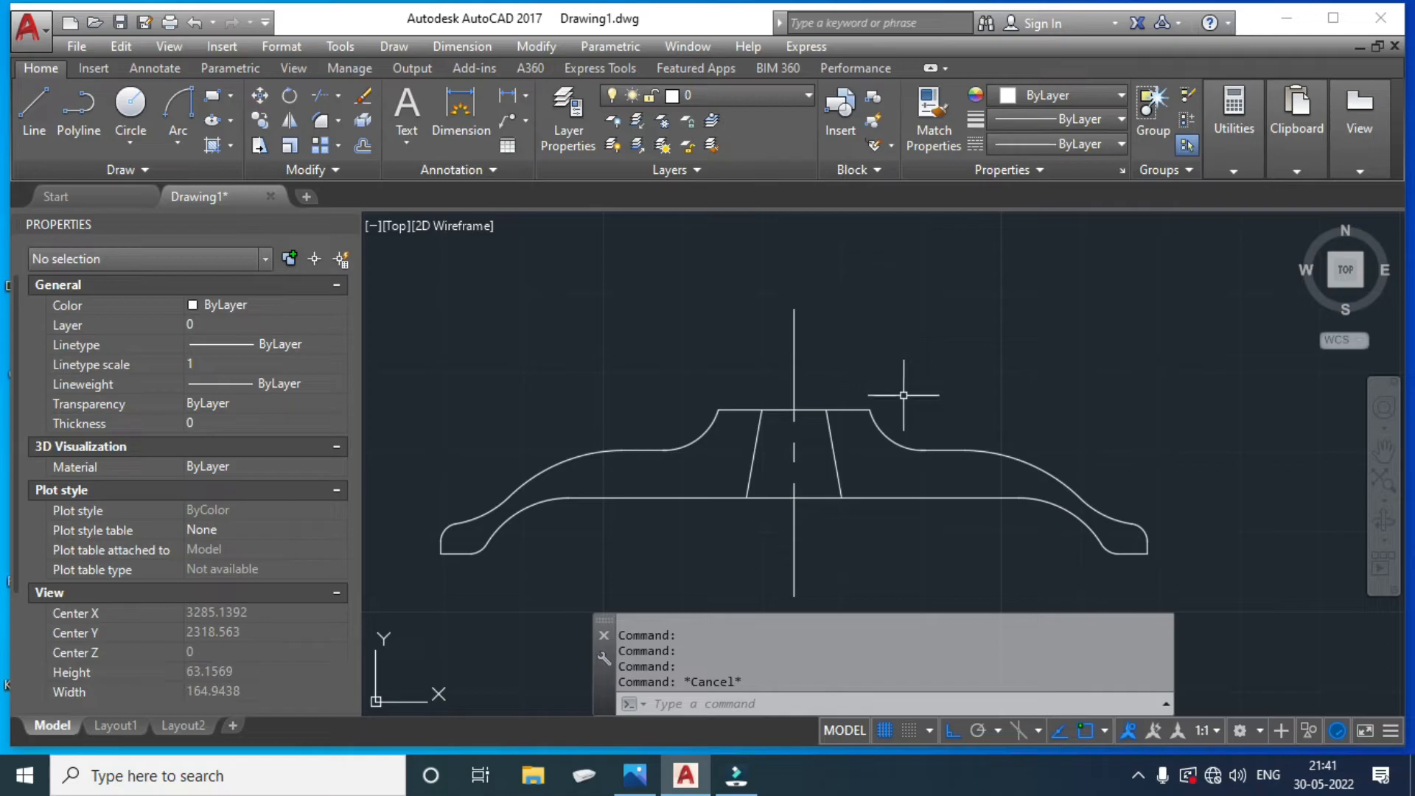
Hatch the right and left halves of the flywheel section with the ANSI31 pattern at a scale of 0.8.
{"action": "middle_click_drag", "start_coordinate": [983, 452], "coordinate": [987, 401]}
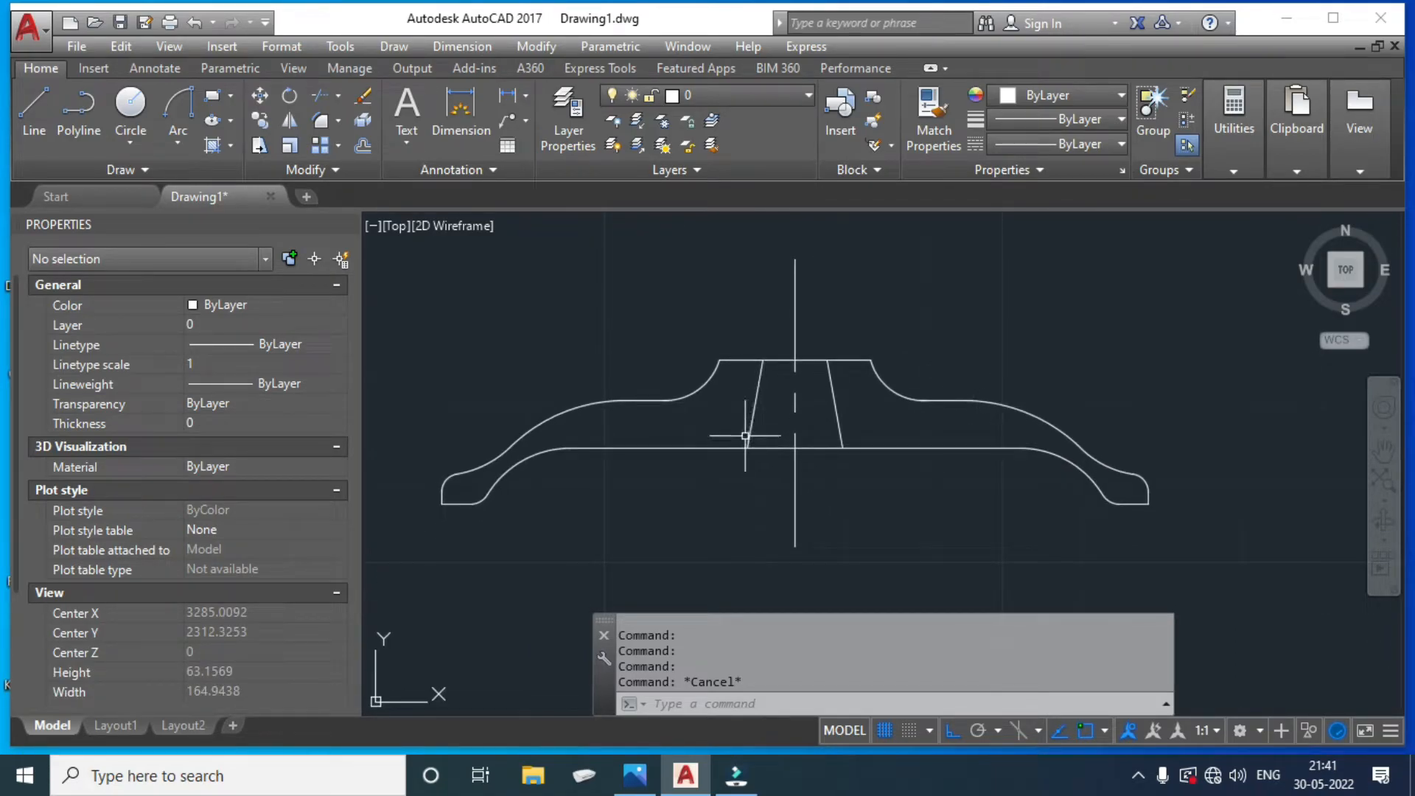
{"action": "type", "text": "H"}
{"action": "key", "text": "Return"}
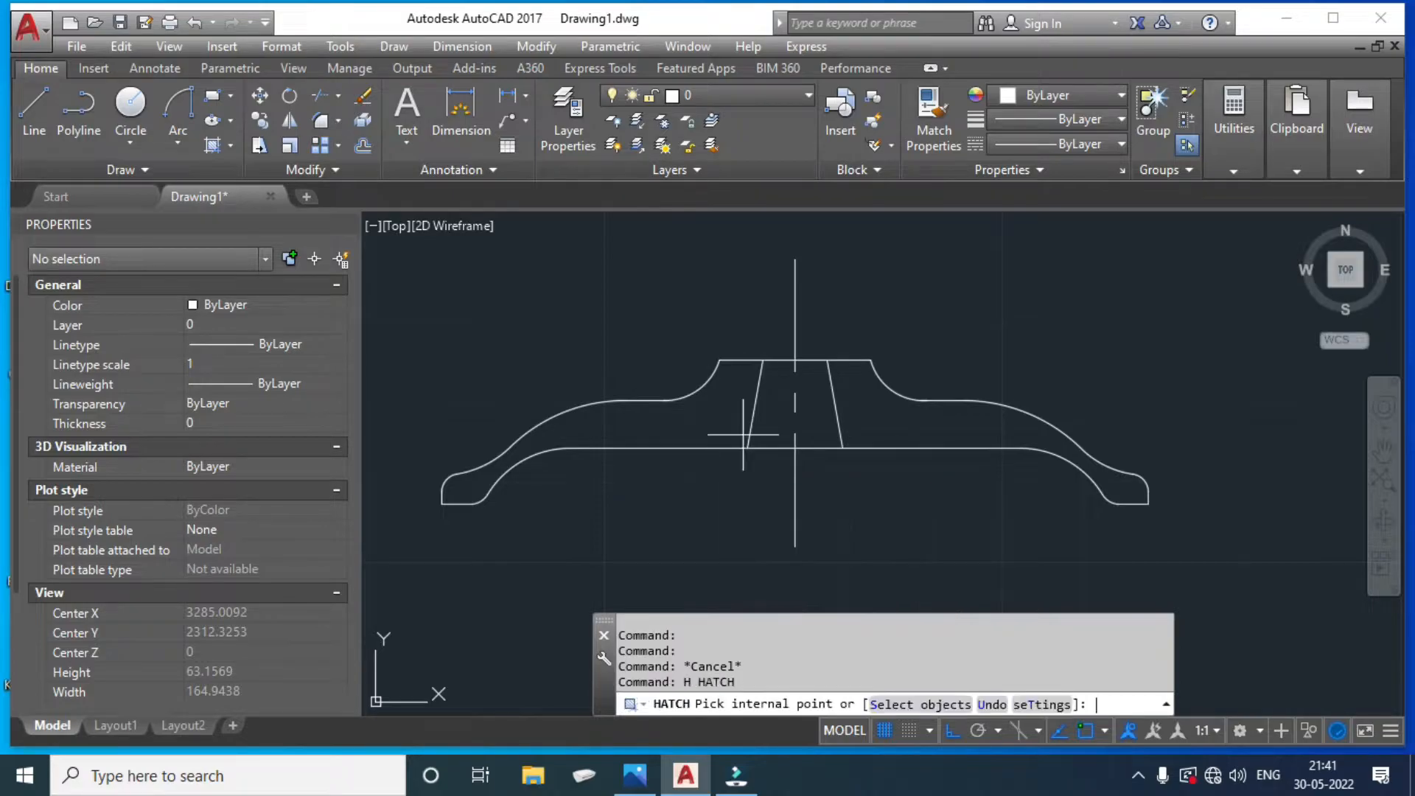
{"action": "left_click", "coordinate": [892, 405]}
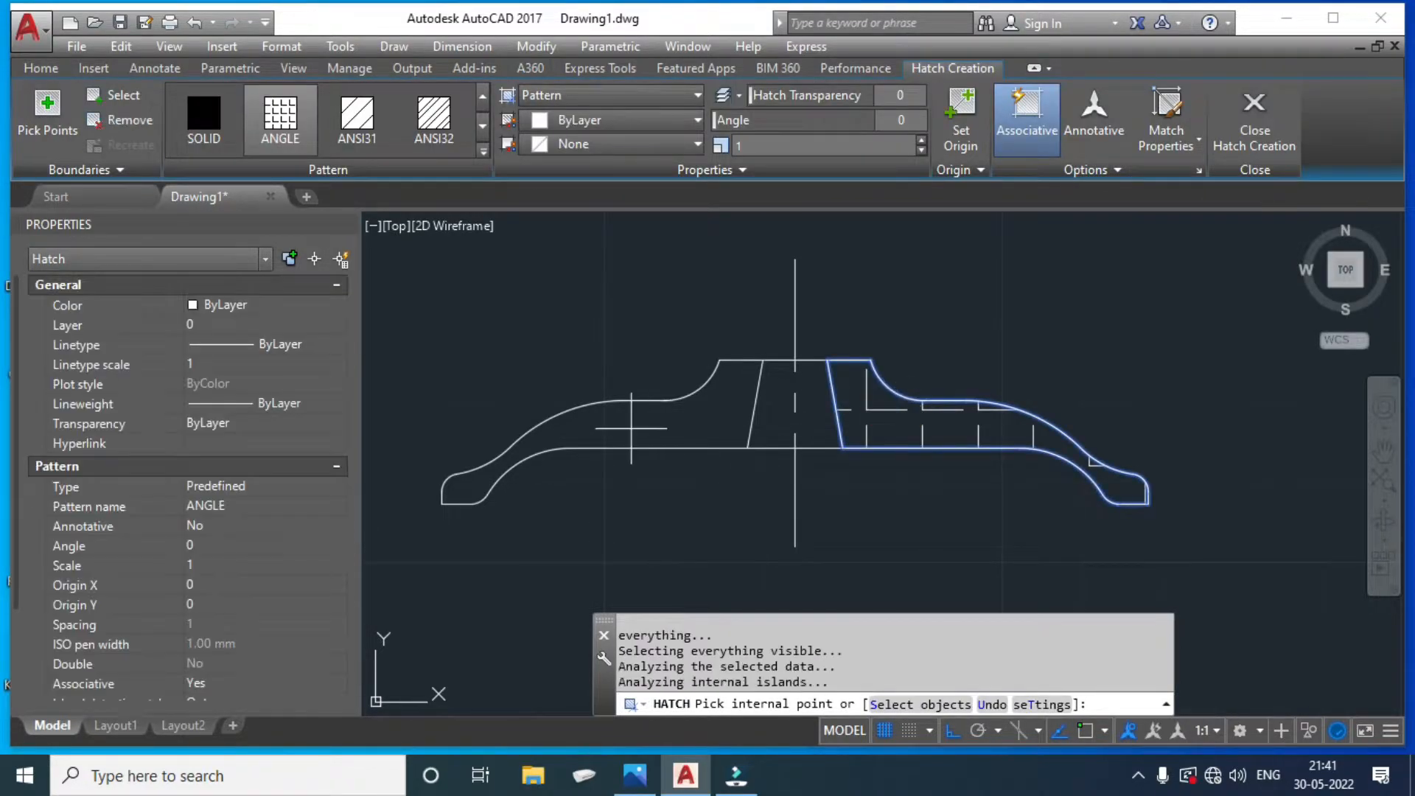
{"action": "left_click", "coordinate": [663, 421]}
{"action": "left_click", "coordinate": [357, 118]}
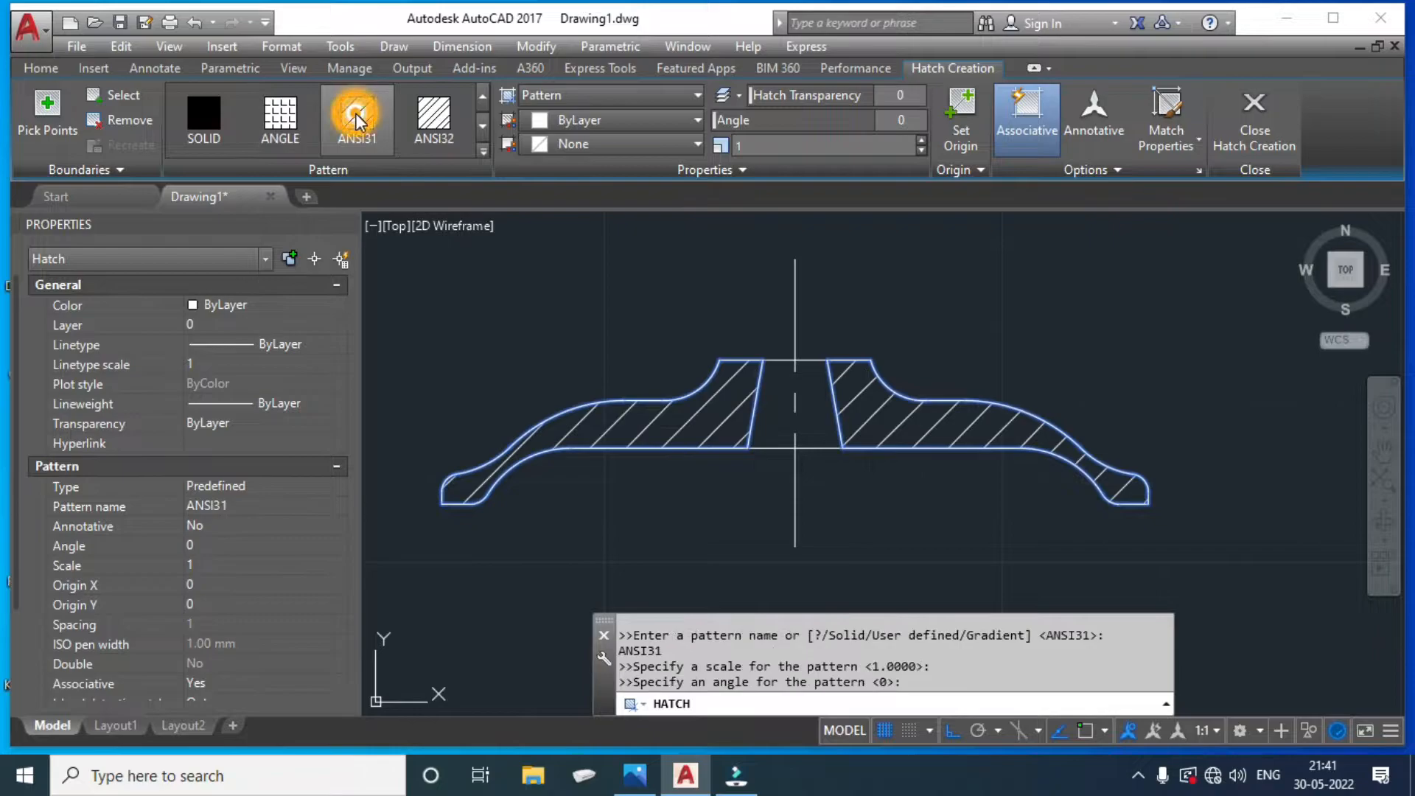
{"action": "left_click_drag", "start_coordinate": [766, 145], "coordinate": [649, 141]}
{"action": "type", "text": "0.8"}
{"action": "key", "text": "Return"}
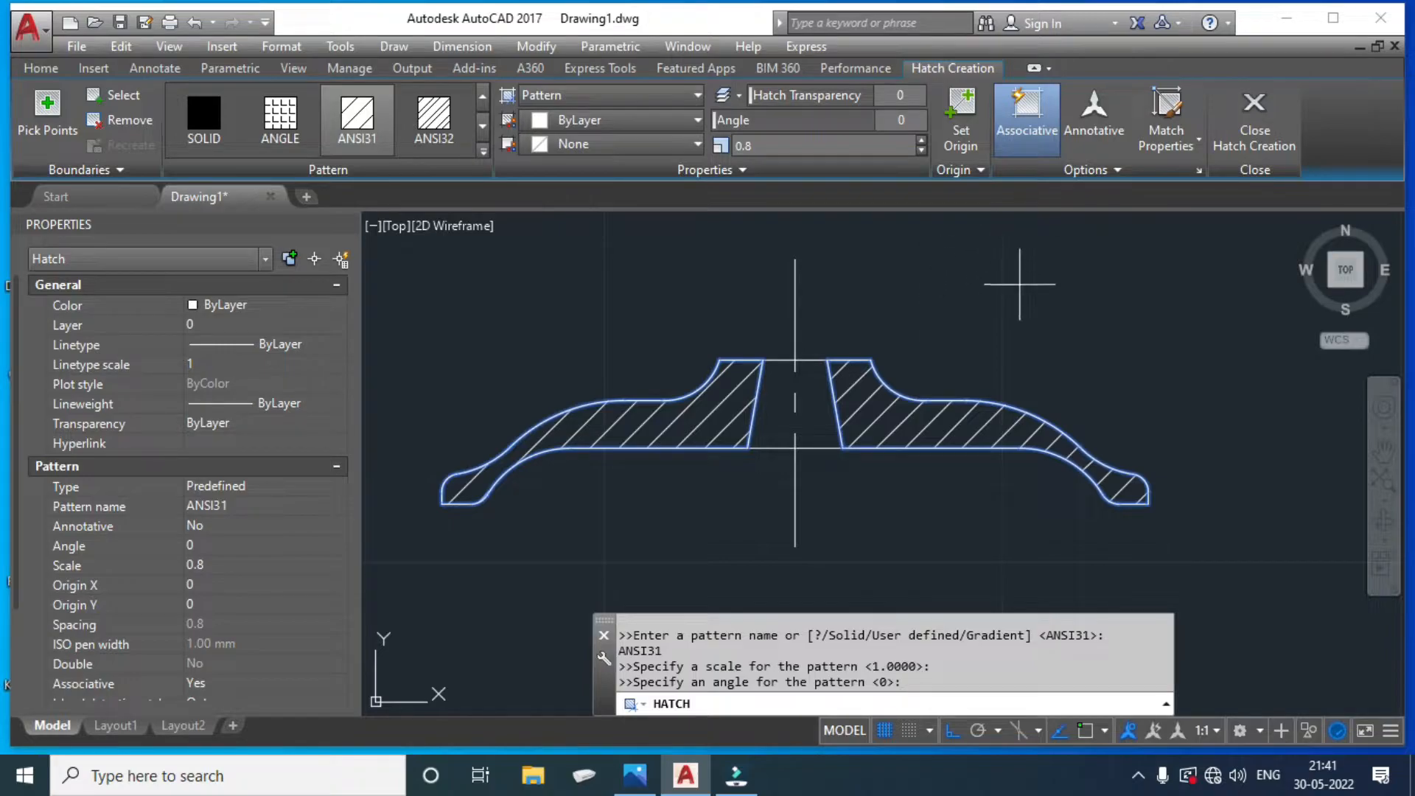
{"action": "key", "text": "Return"}
{"action": "mouse_move", "coordinate": [964, 364]}
{"action": "middle_mouse_down"}
{"action": "mouse_move", "coordinate": [929, 371]}
{"action": "mouse_move", "coordinate": [842, 316]}
{"action": "middle_mouse_up"}
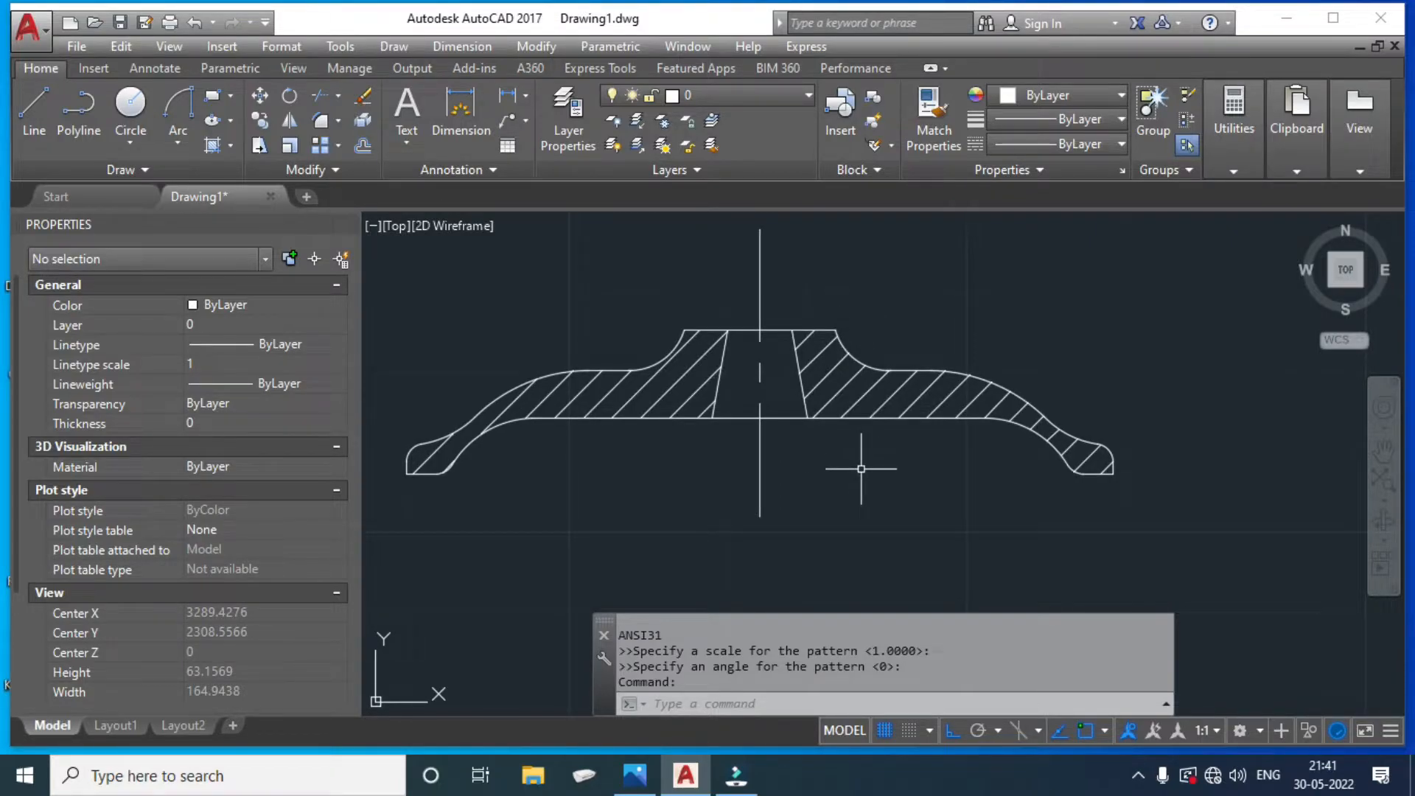
Check the hub and bore in the flywheel reference image, and colour the vertical centre line red in AutoCAD.
{"action": "left_click", "coordinate": [637, 782]}
{"action": "left_click_drag", "start_coordinate": [785, 413], "coordinate": [764, 654]}
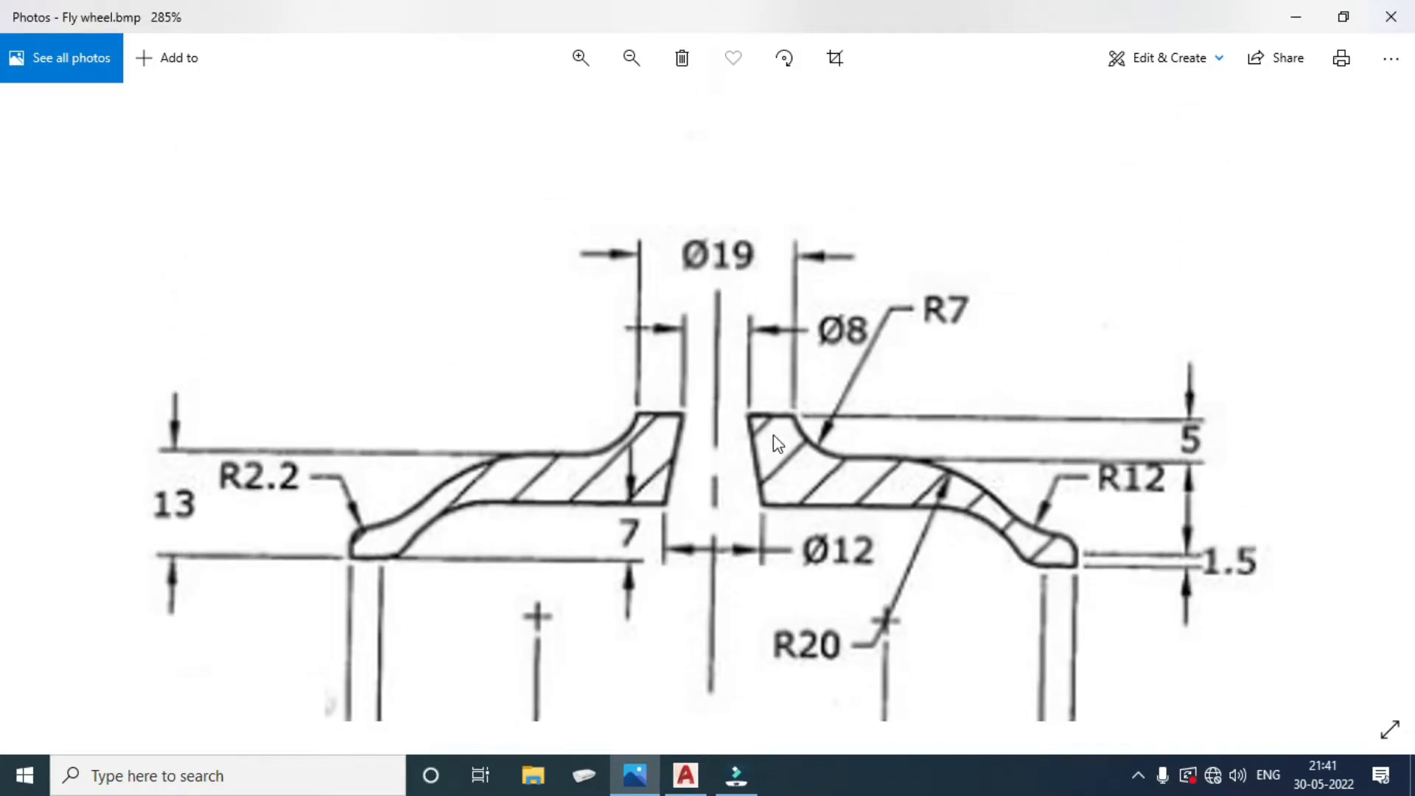
{"action": "left_click", "coordinate": [655, 791]}
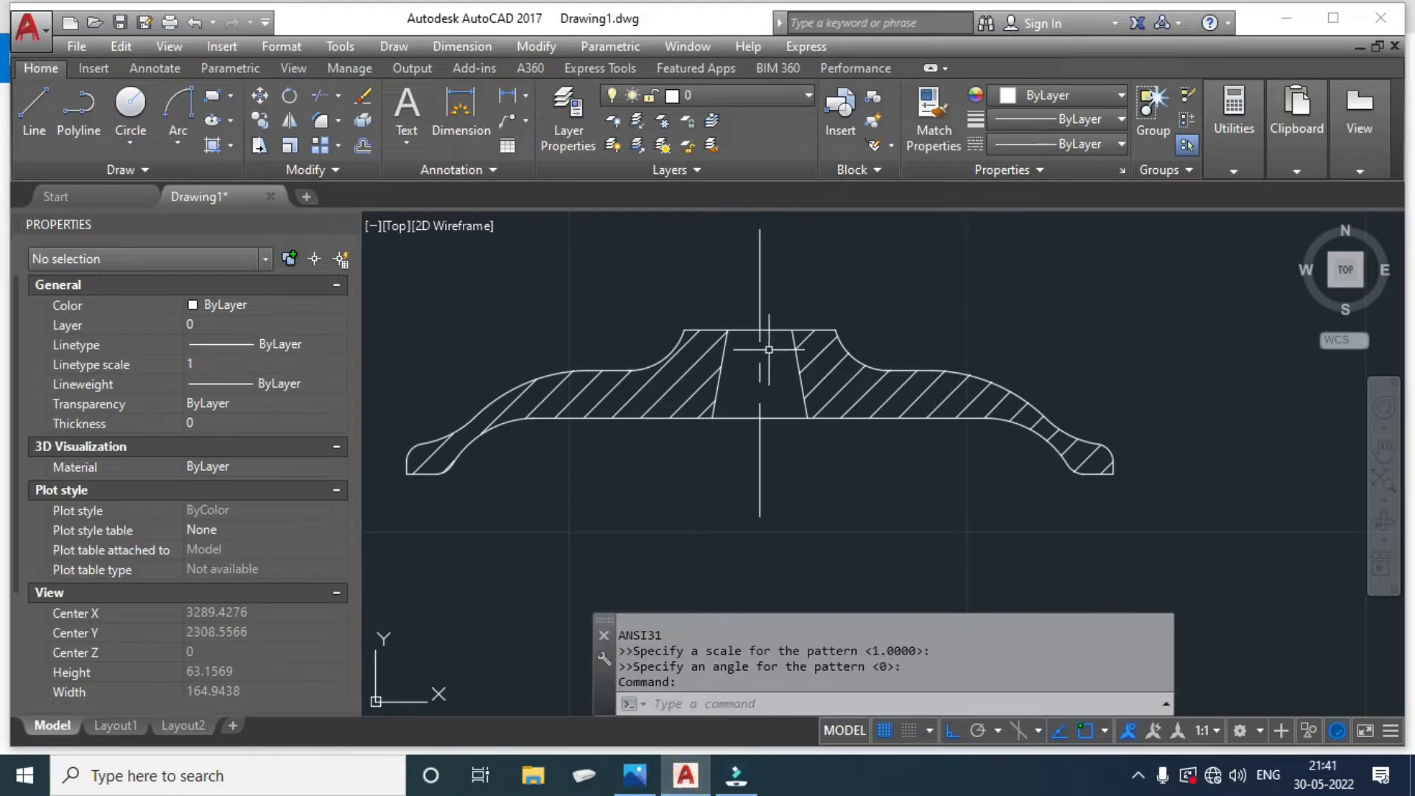
{"action": "scroll", "coordinate": [788, 440], "scroll_direction": "up", "scroll_amount": 4}
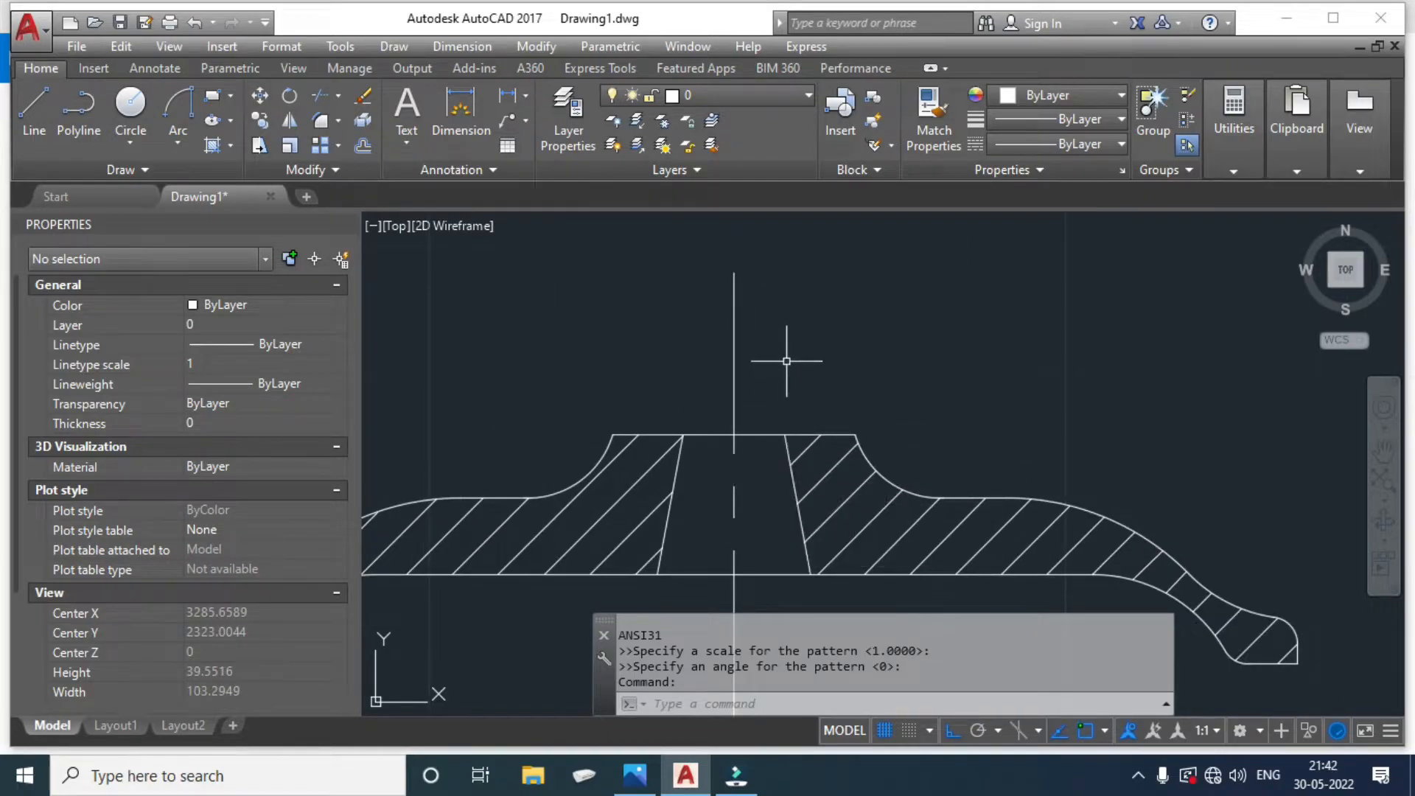
{"action": "left_click", "coordinate": [734, 336]}
{"action": "left_click", "coordinate": [967, 197]}
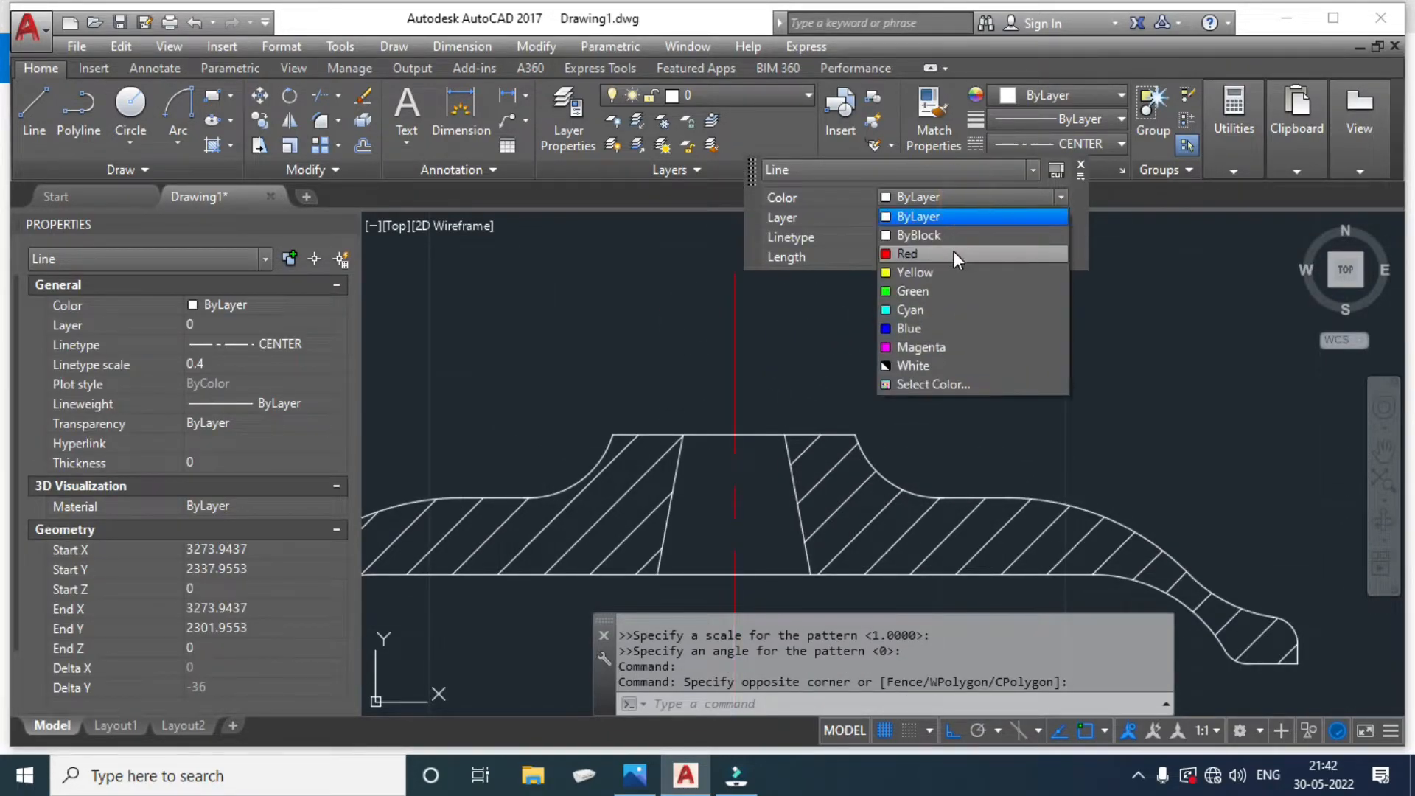
{"action": "left_click", "coordinate": [956, 254]}
{"action": "key", "text": "Escape"}
{"action": "key", "text": "Escape"}
Add a horizontal linear dimension across the upper opening of the tapered bore, placed above the hub.
{"action": "type", "text": "d"}
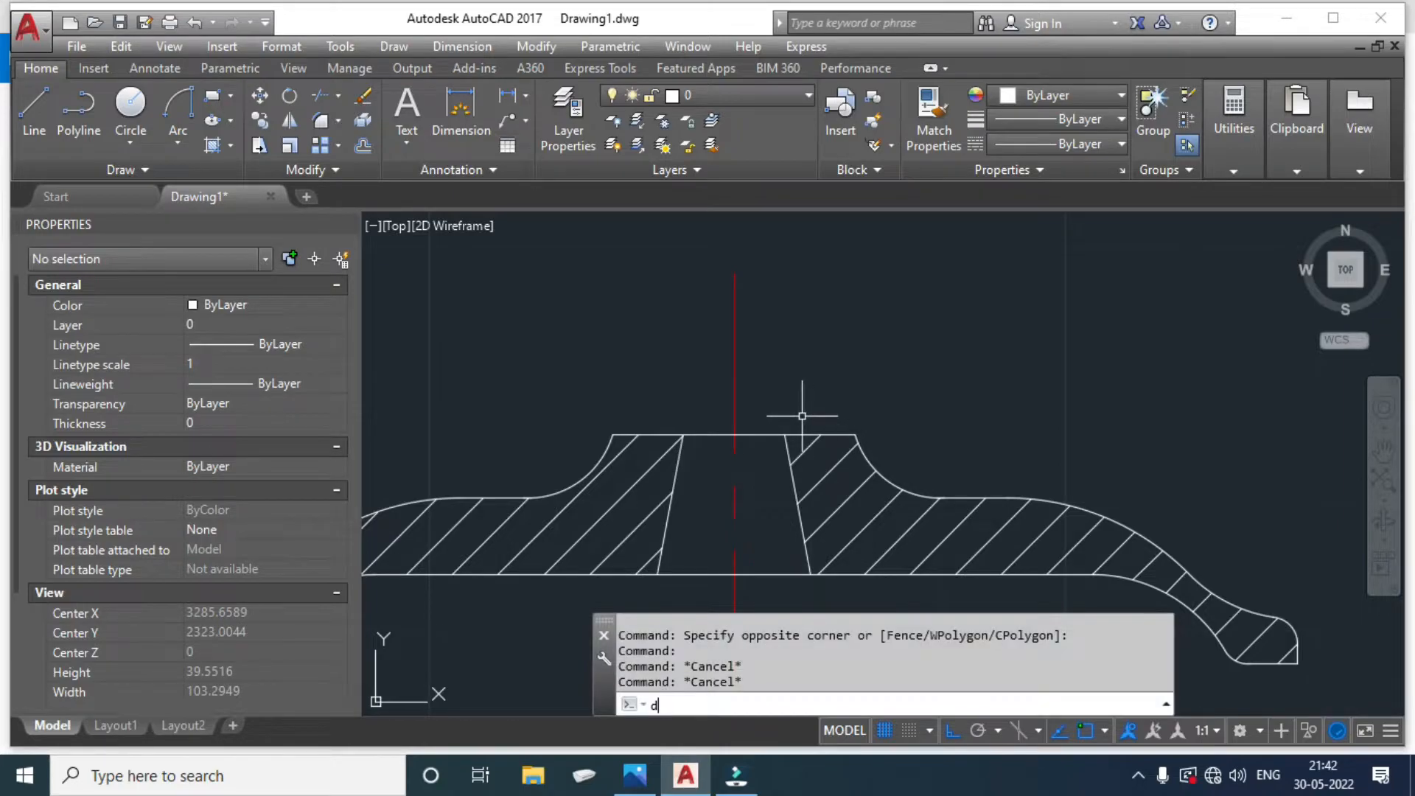
{"action": "key", "text": "BackSpace"}
{"action": "type", "text": "dli"}
{"action": "key", "text": "Return"}
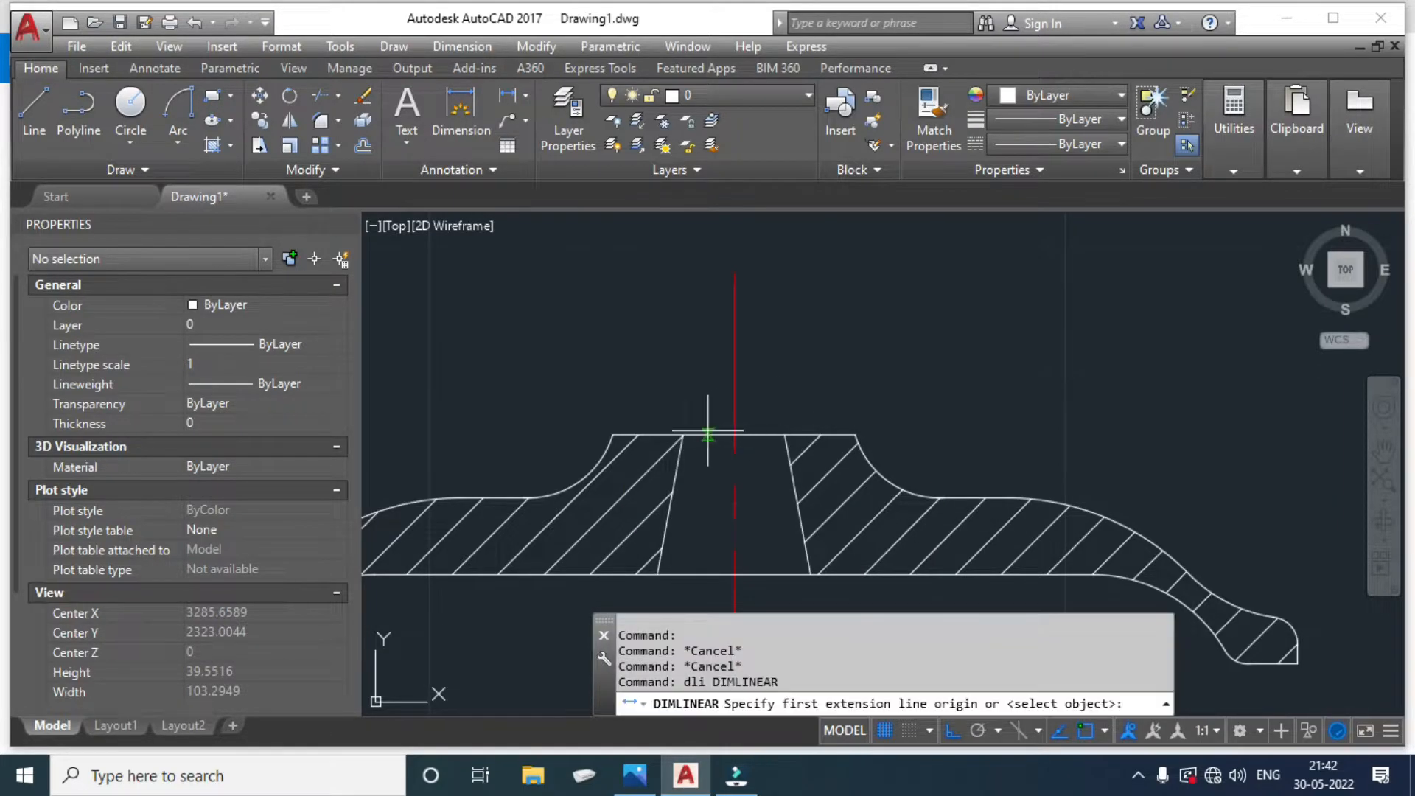
{"action": "left_click", "coordinate": [682, 435]}
{"action": "left_click", "coordinate": [785, 435]}
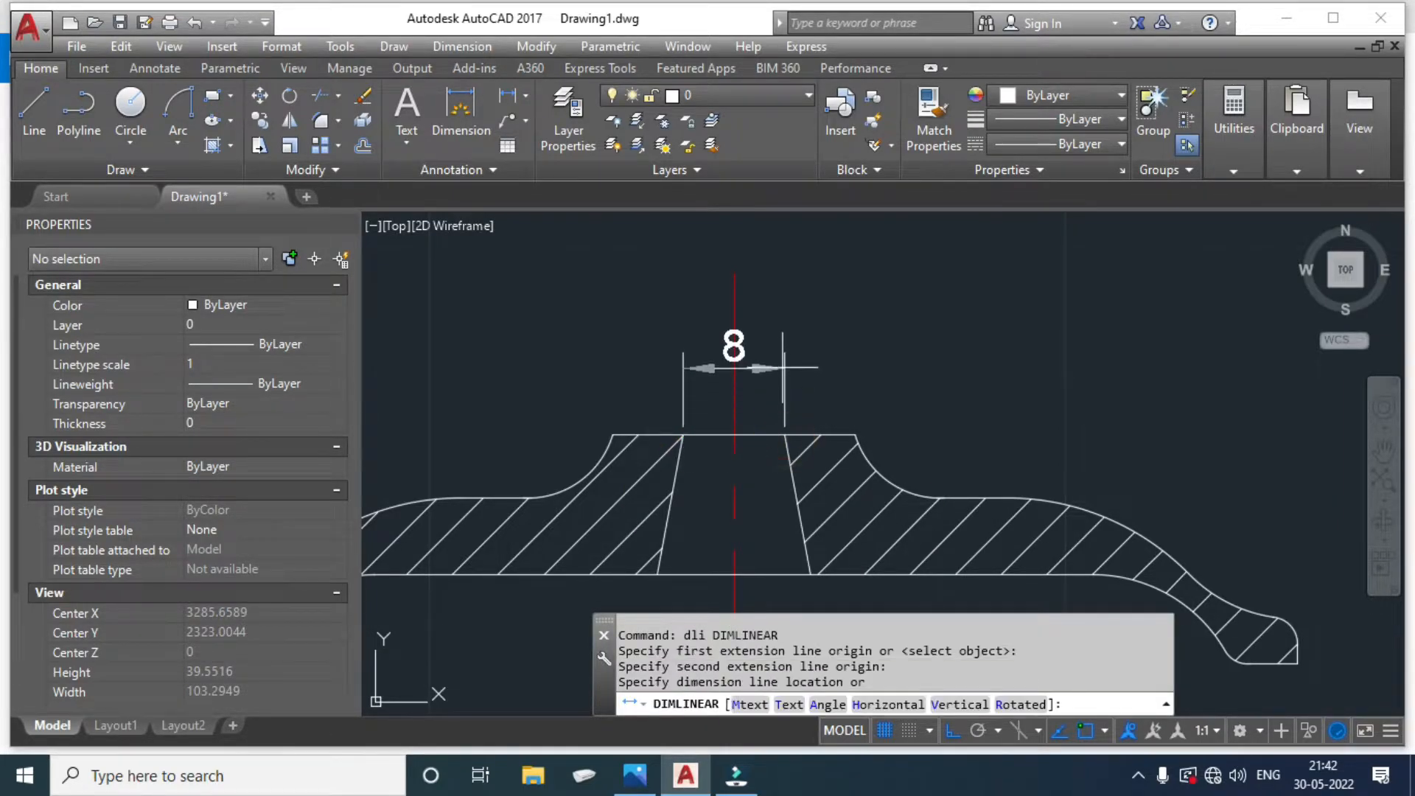
{"action": "left_click", "coordinate": [786, 359]}
{"action": "middle_click_drag", "start_coordinate": [846, 367], "coordinate": [850, 396]}
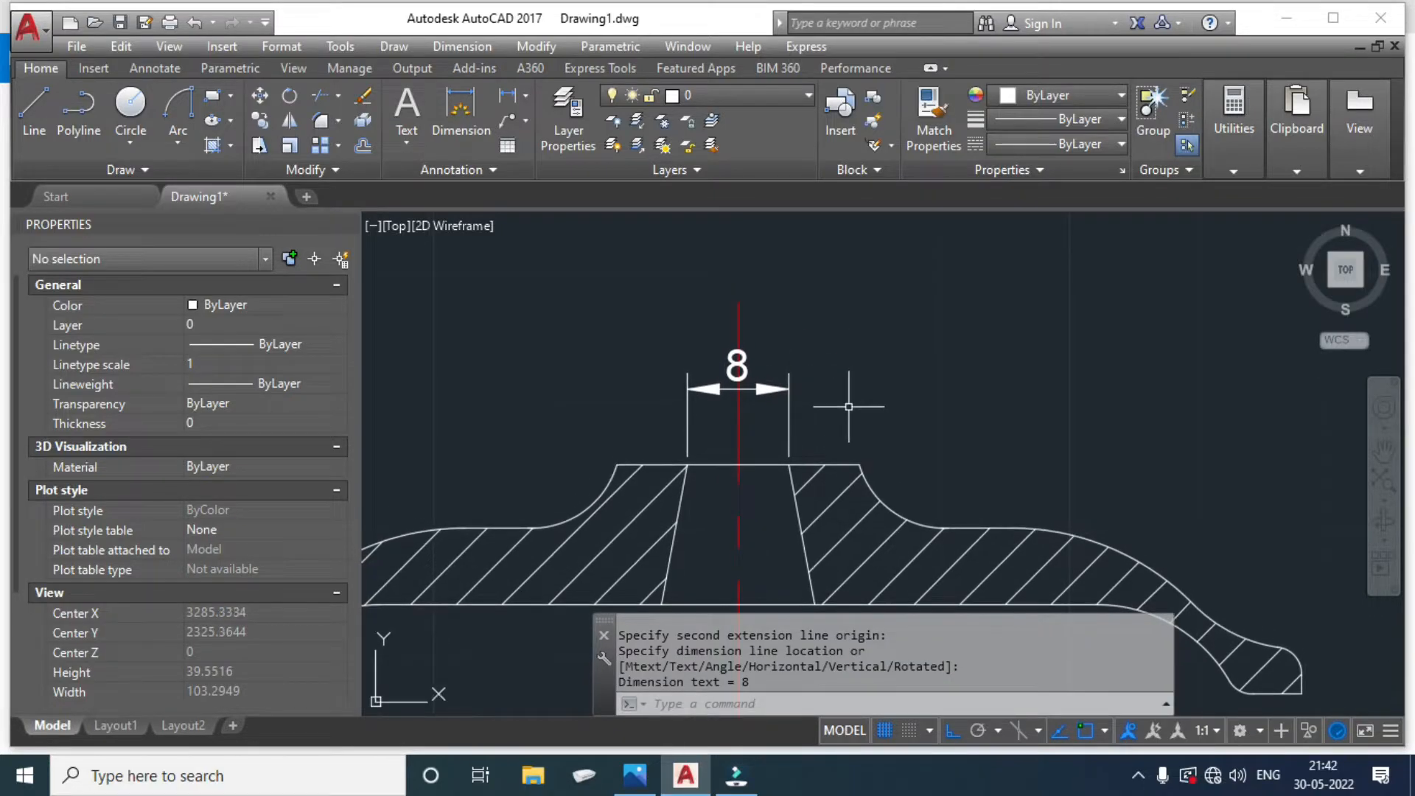
Add a diameter symbol in front of the text of the tapered bore's upper opening dimension.
{"action": "type", "text": "ed"}
{"action": "key", "text": "Return"}
{"action": "left_click", "coordinate": [730, 372]}
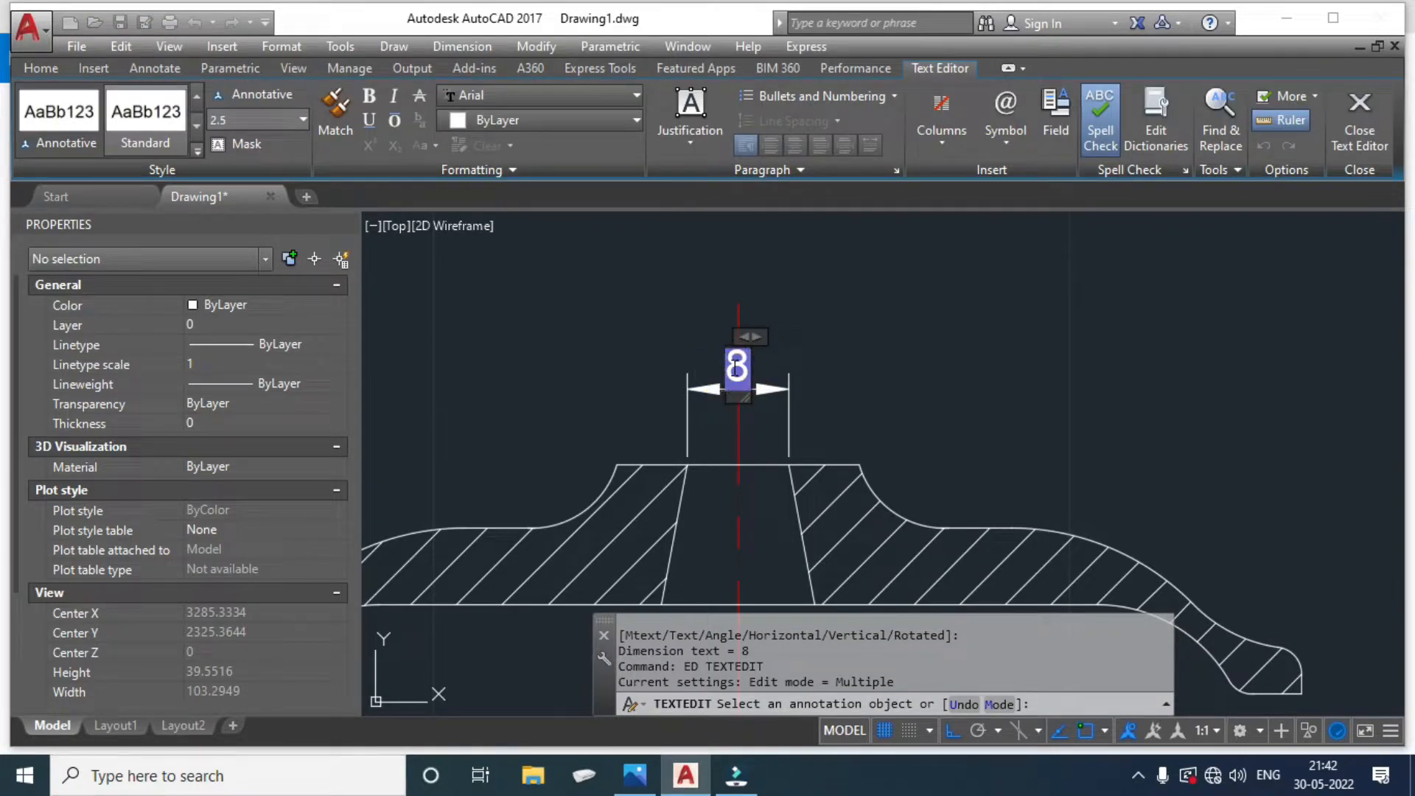
{"action": "type", "text": "@"}
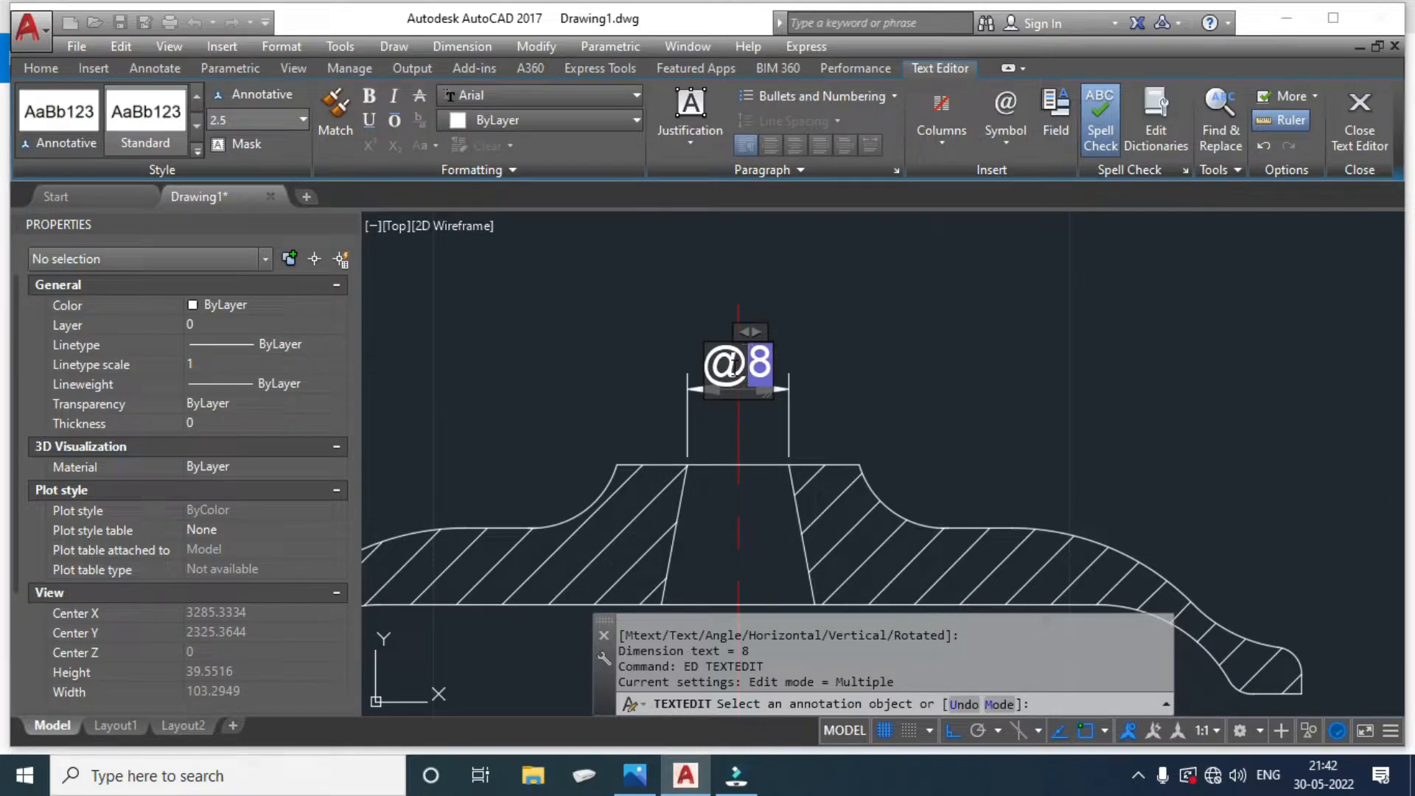
{"action": "type", "text": "%%"}
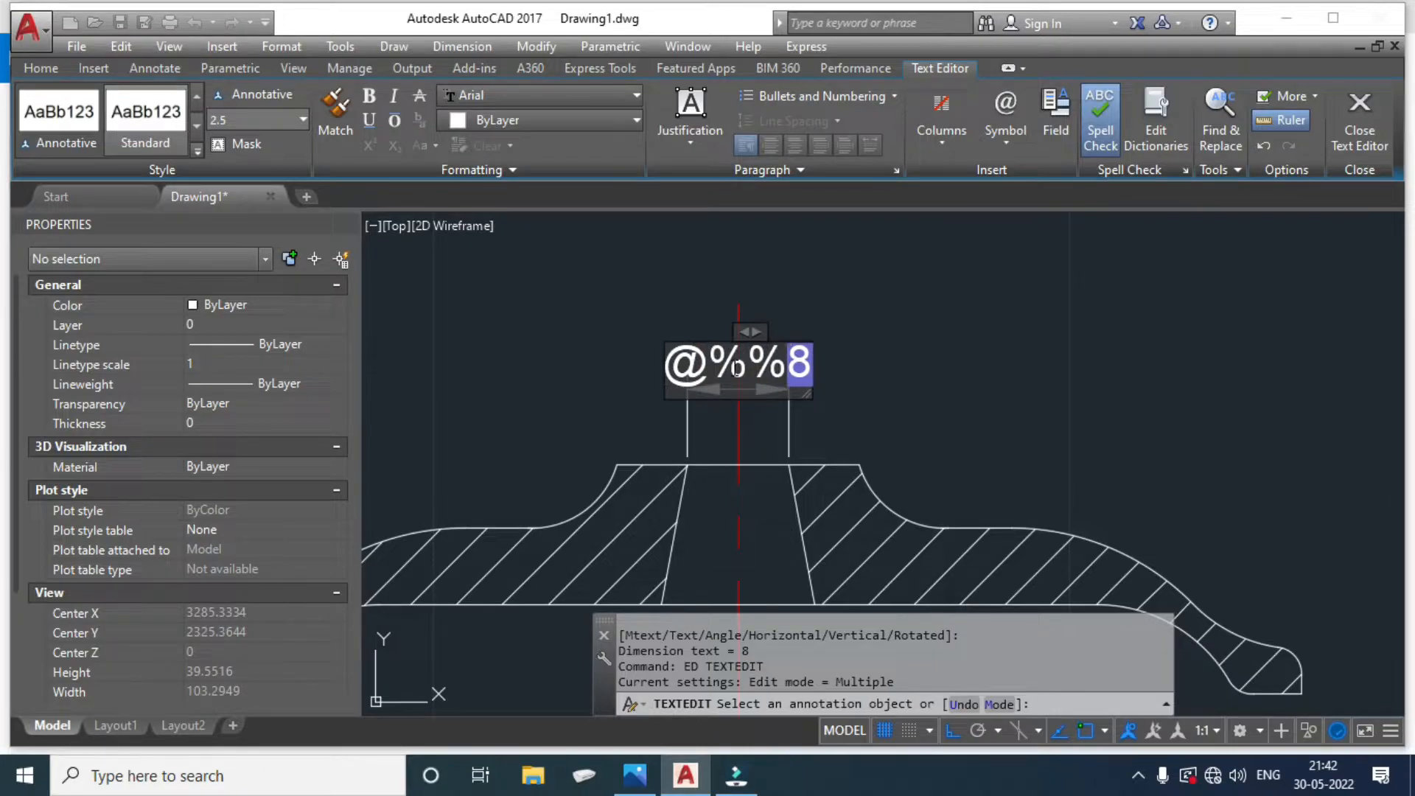
{"action": "type", "text": "c"}
{"action": "left_click_drag", "start_coordinate": [728, 375], "coordinate": [645, 370]}
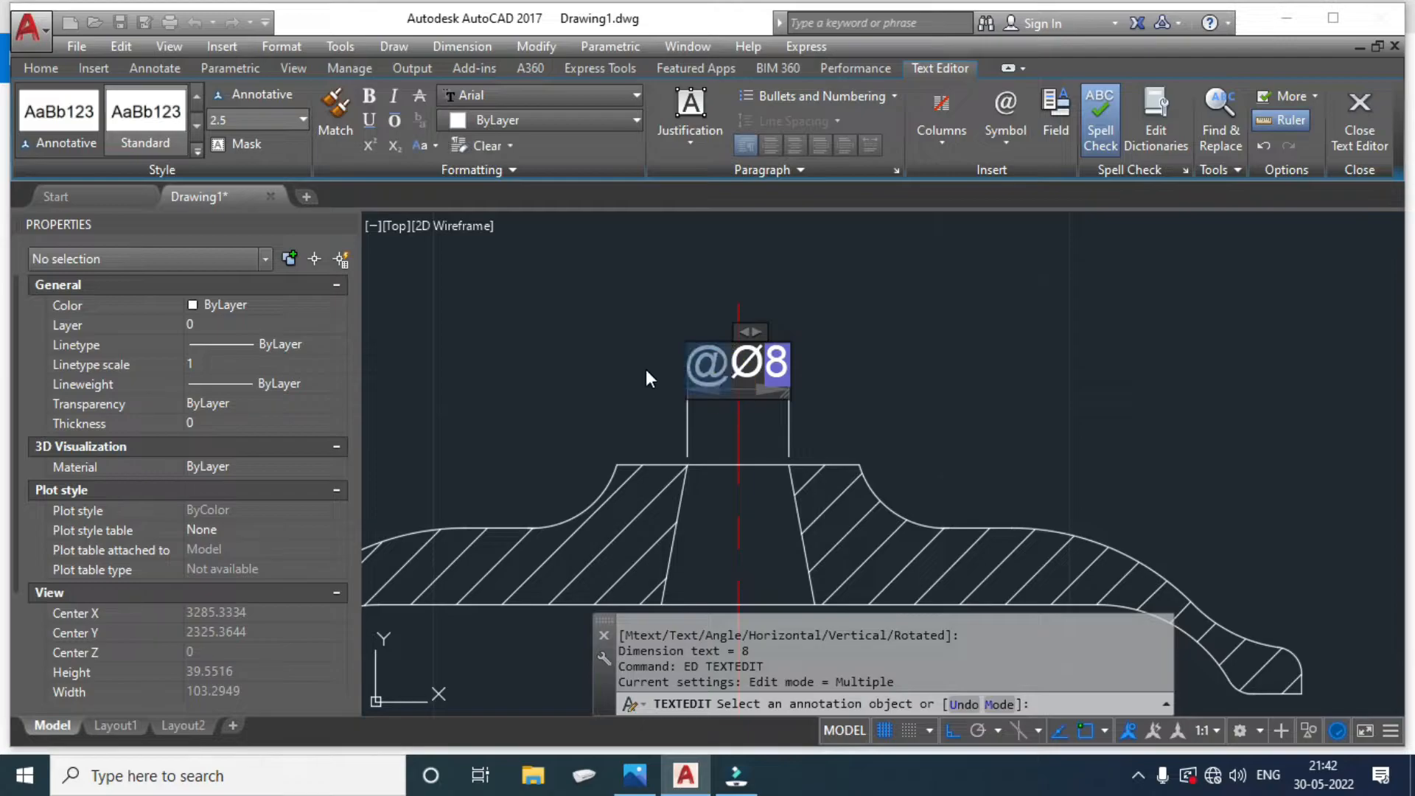
{"action": "key", "text": "Delete"}
{"action": "left_click", "coordinate": [819, 360]}
{"action": "key", "text": "Escape"}
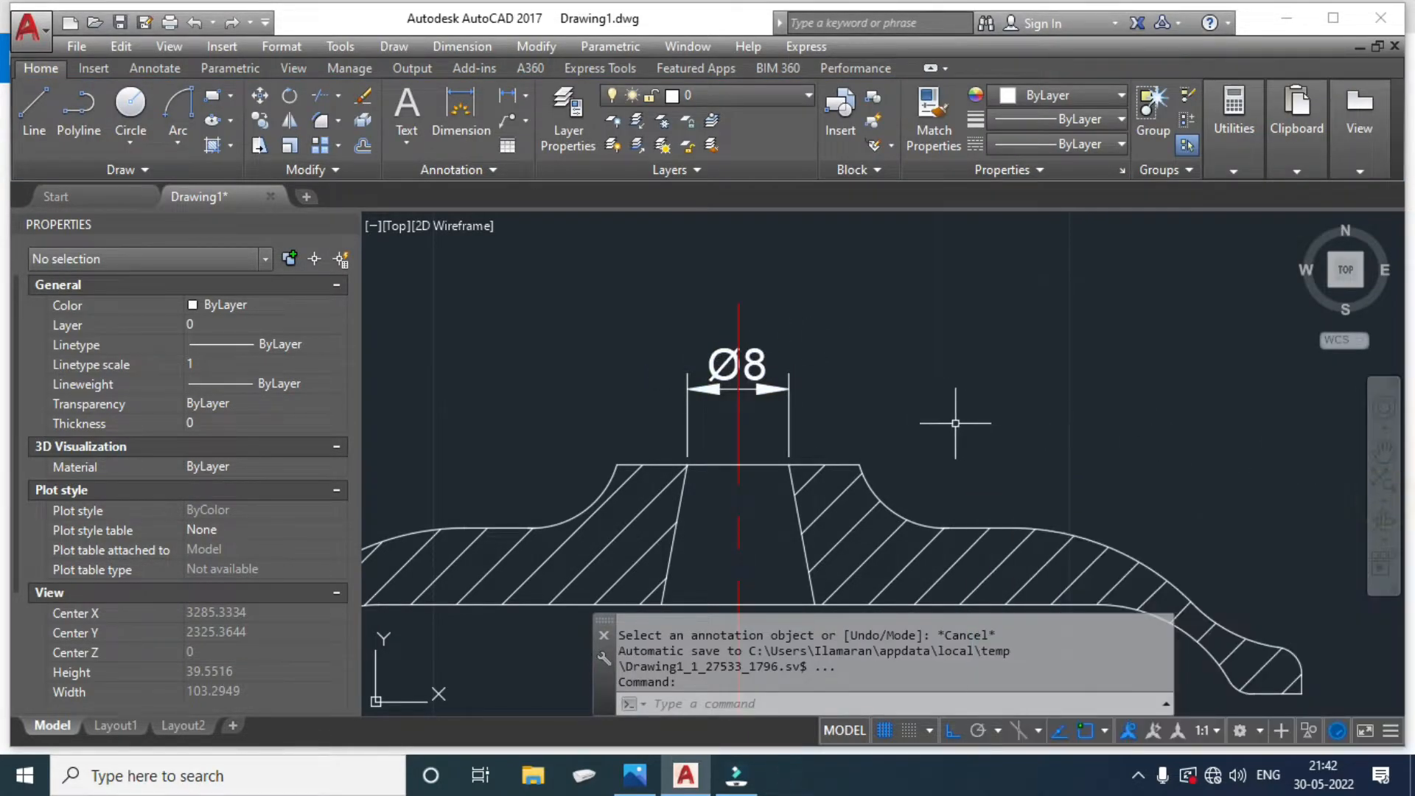
Modify the ISO-25 dimension style to a text height of 2 and an arrow size of 1.75, and set it current.
{"action": "type", "text": "d"}
{"action": "key", "text": "Return"}
{"action": "left_click", "coordinate": [914, 348]}
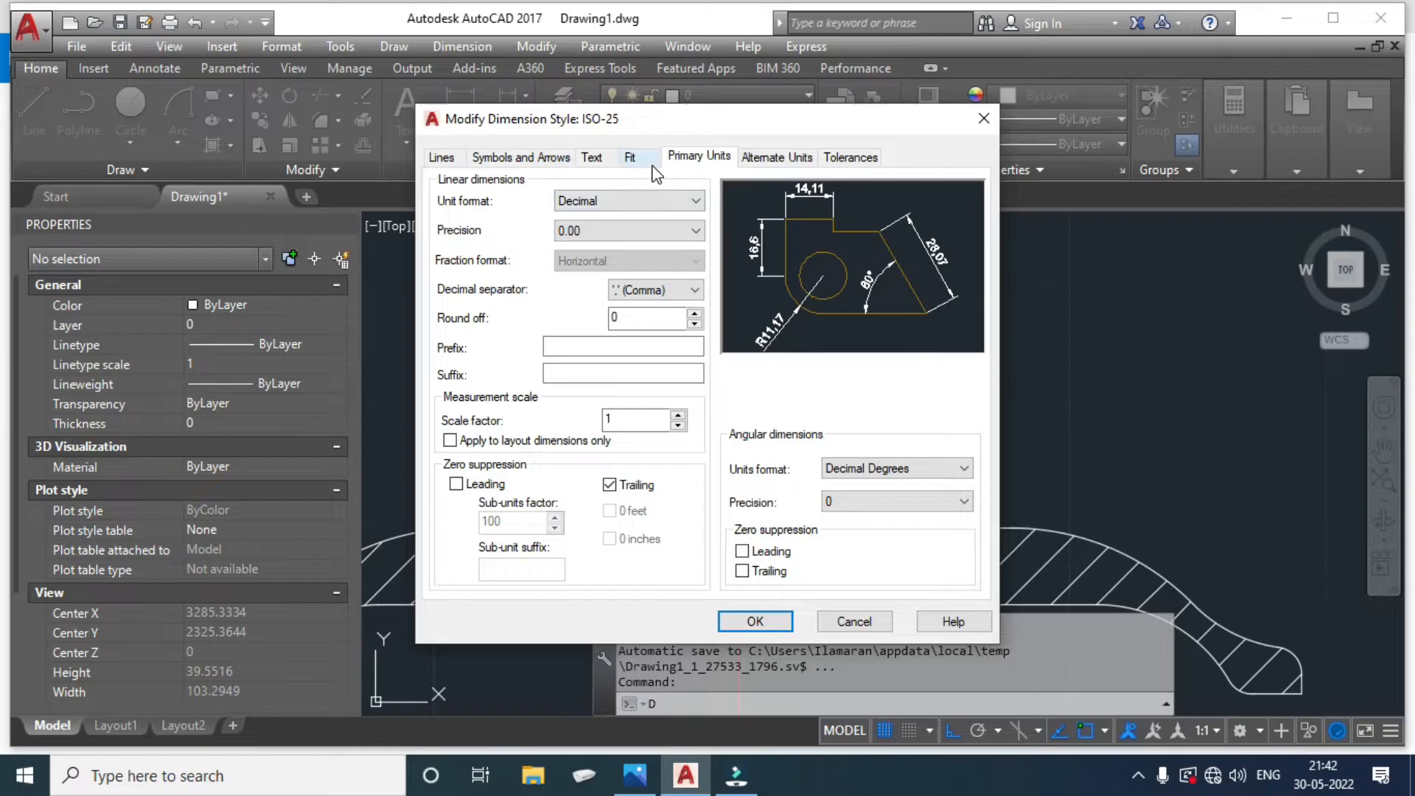
{"action": "left_click", "coordinate": [591, 157]}
{"action": "double_click", "coordinate": [657, 303]}
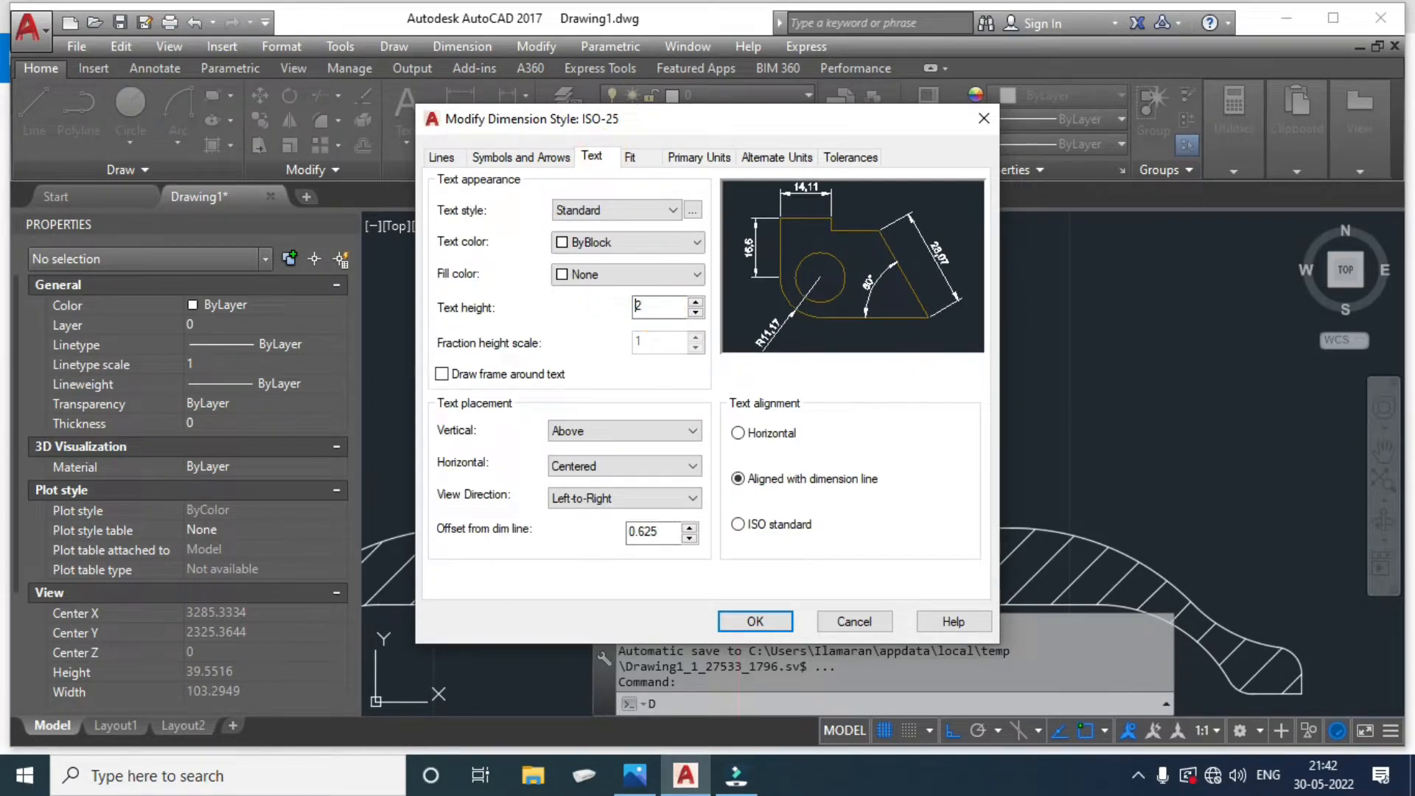
{"action": "left_click", "coordinate": [546, 158]}
{"action": "double_click", "coordinate": [451, 364]}
{"action": "type", "text": "1.75"}
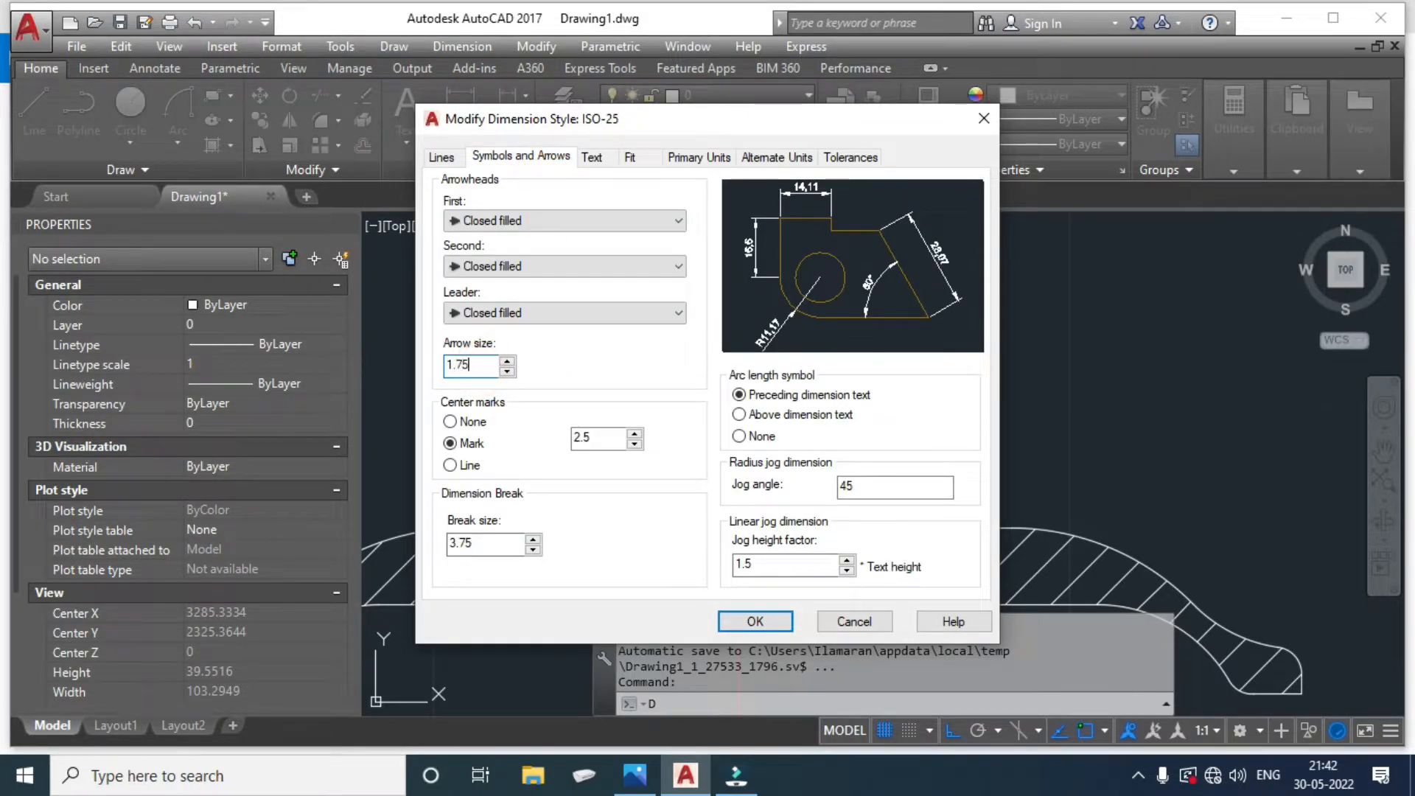
{"action": "left_click", "coordinate": [774, 623]}
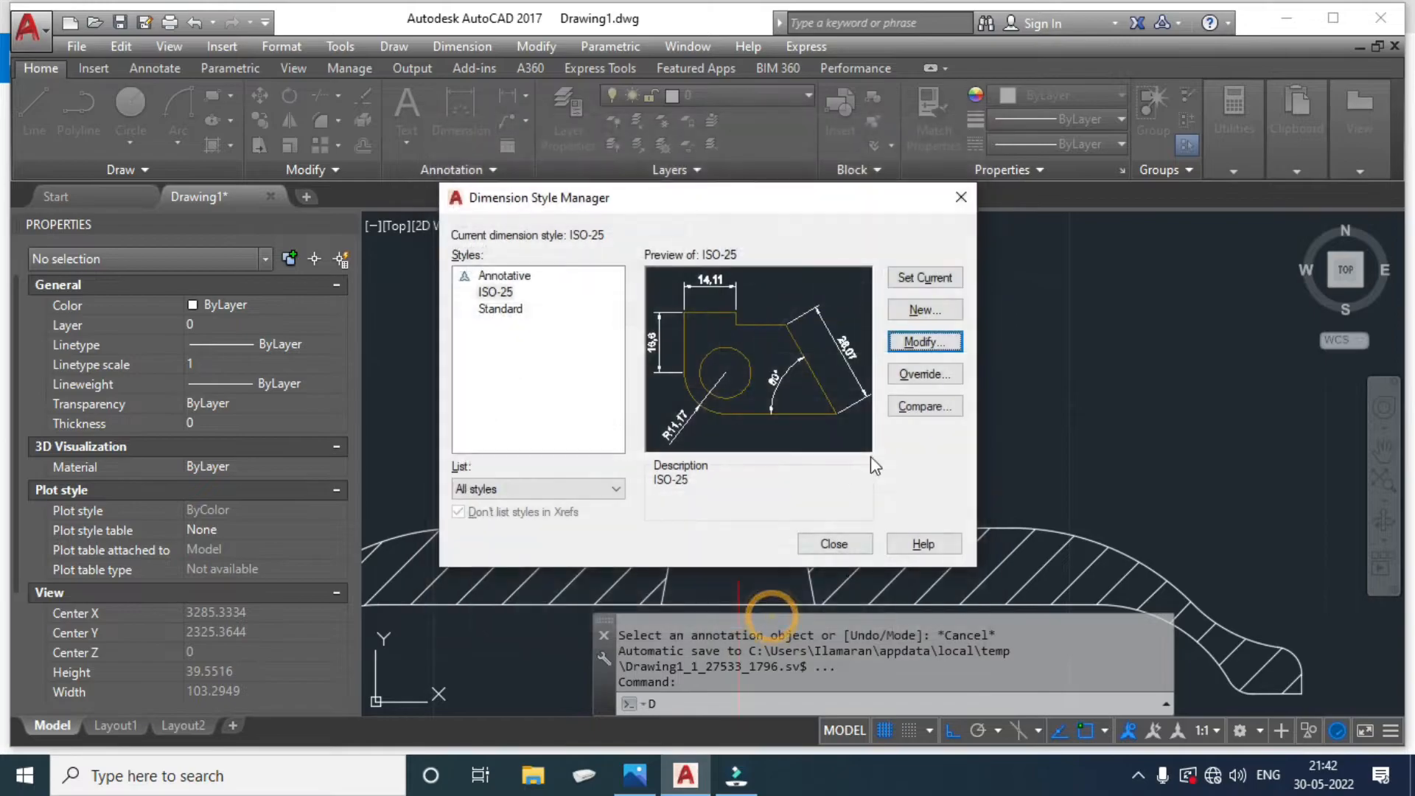
{"action": "left_click", "coordinate": [926, 279]}
{"action": "left_click", "coordinate": [853, 545]}
Add a horizontal linear dimension across the full width of the hub's top face, placed above the bore dimension.
{"action": "scroll", "coordinate": [846, 537], "scroll_direction": "up", "scroll_amount": 4}
{"action": "left_click", "coordinate": [789, 387]}
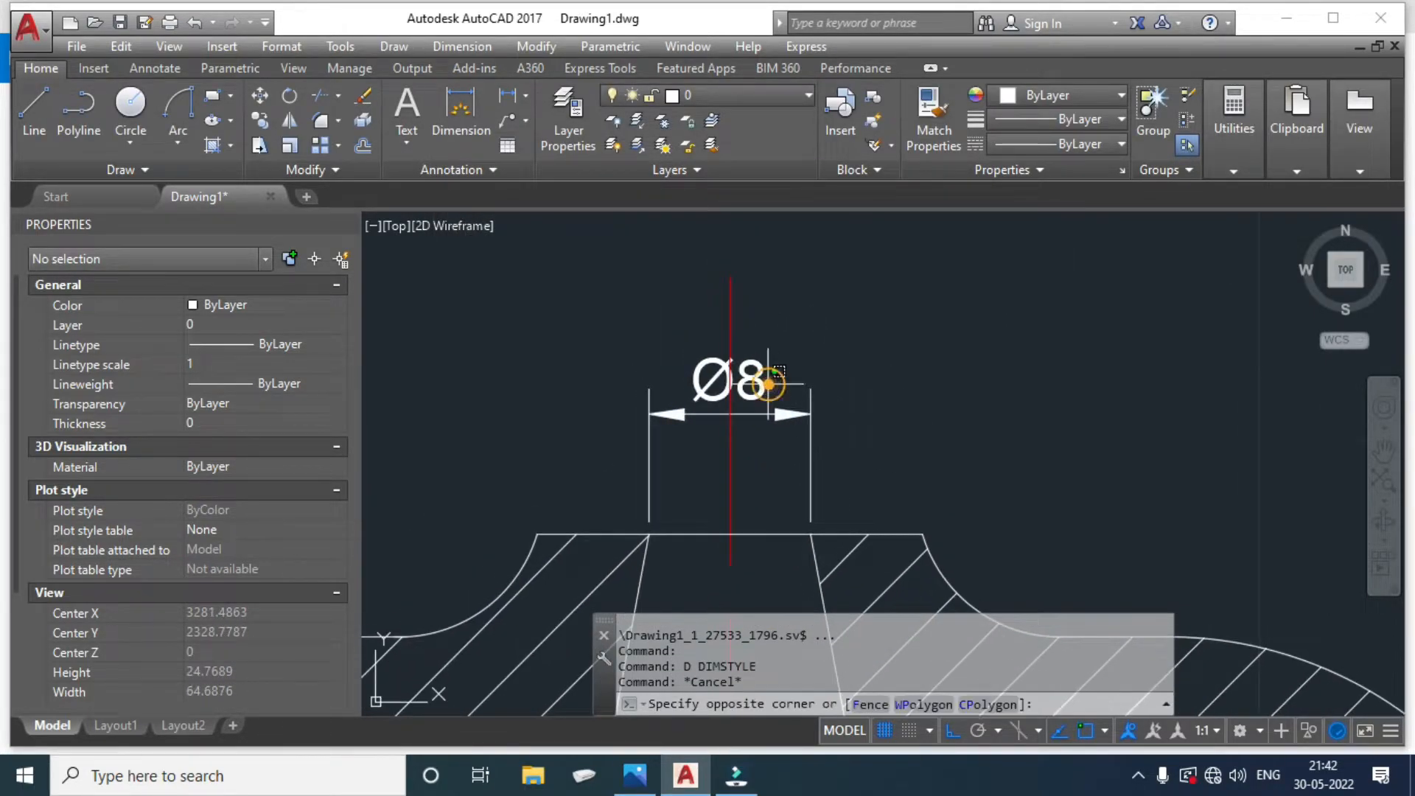
{"action": "key", "text": "Escape"}
{"action": "type", "text": "dli"}
{"action": "key", "text": "Return"}
{"action": "left_click", "coordinate": [535, 534]}
{"action": "left_click", "coordinate": [914, 527]}
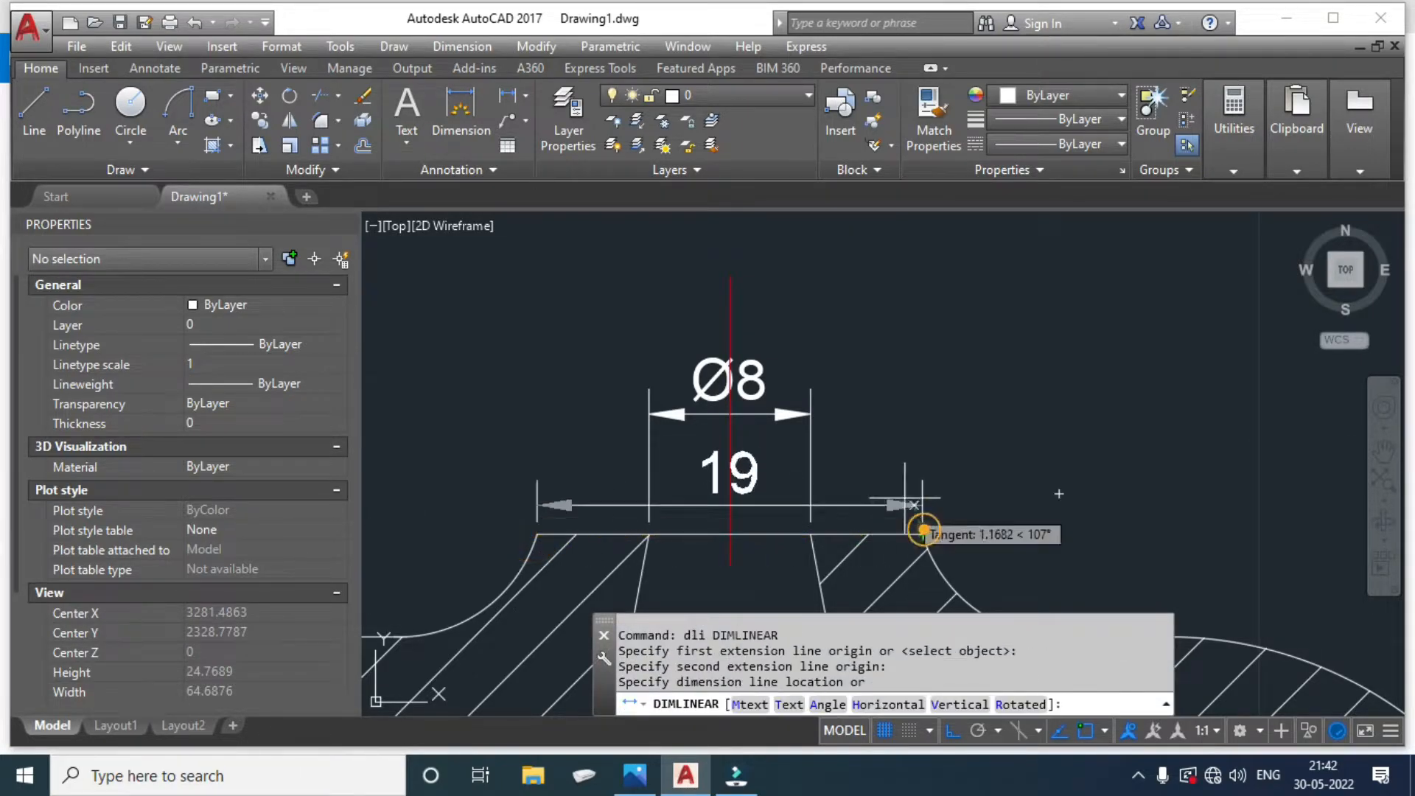
{"action": "left_click", "coordinate": [858, 263]}
{"action": "middle_click_drag", "start_coordinate": [859, 264], "coordinate": [862, 367]}
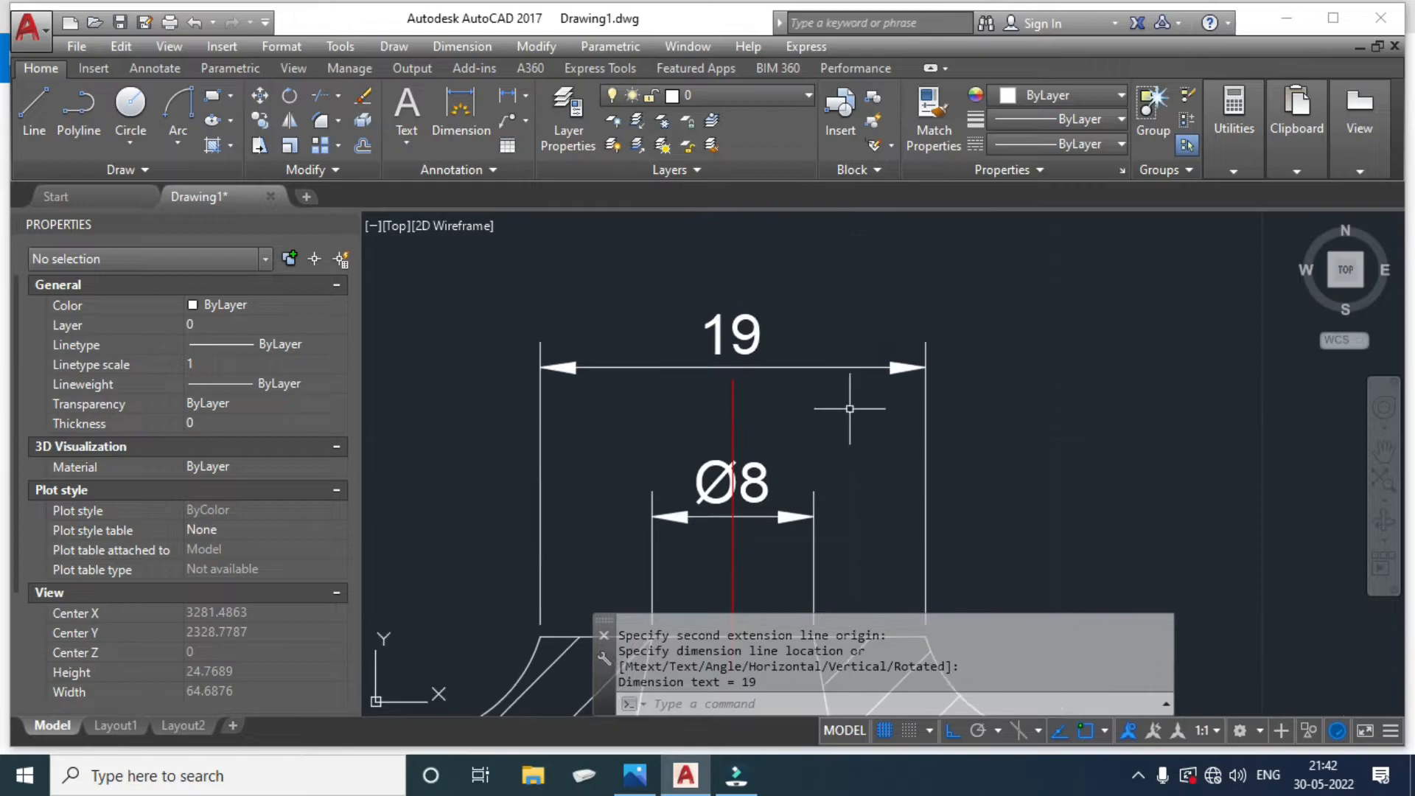
Add a diameter symbol in front of the text of the hub's top face width dimension.
{"action": "type", "text": "ed"}
{"action": "key", "text": "Return"}
{"action": "left_click", "coordinate": [714, 342]}
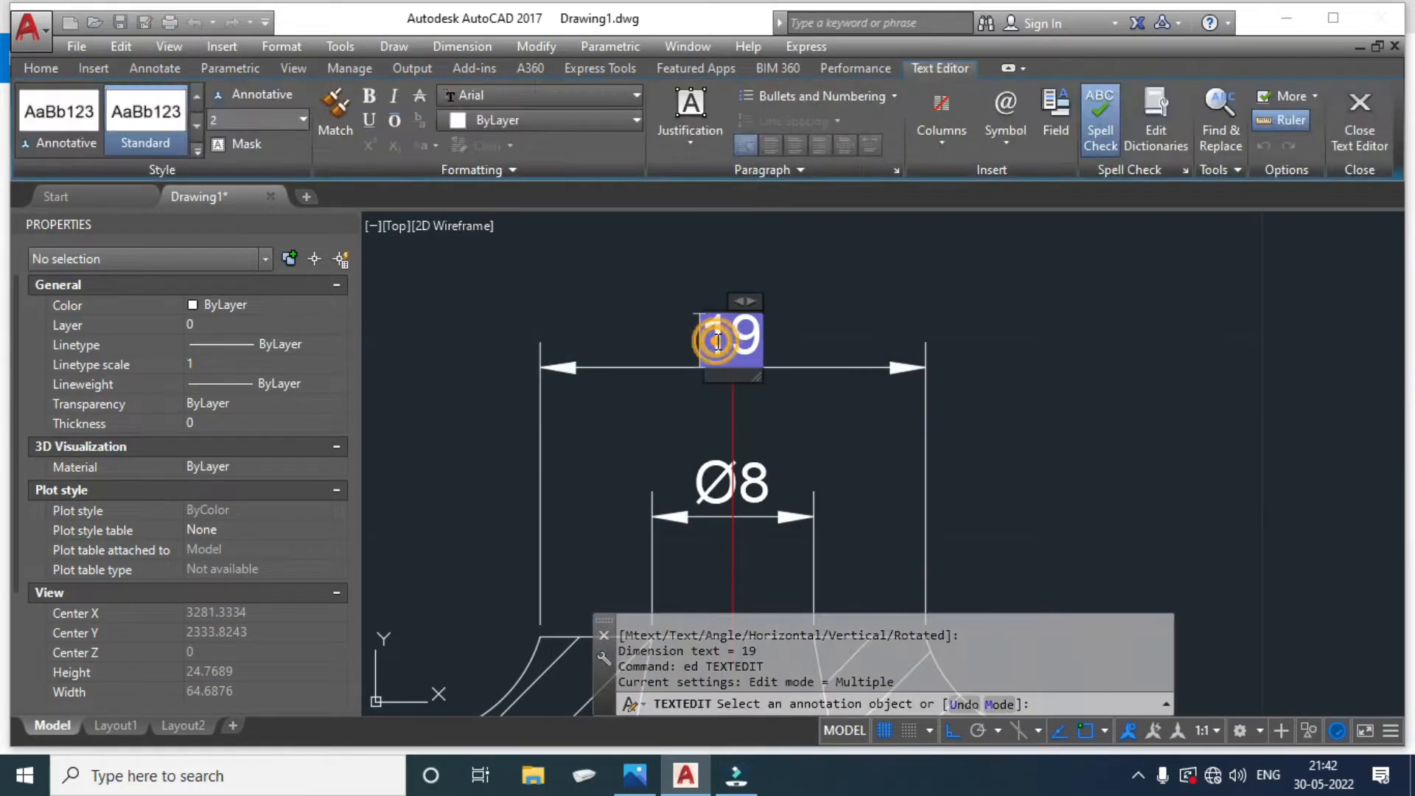
{"action": "left_click", "coordinate": [719, 342]}
{"action": "type", "text": "%%c"}
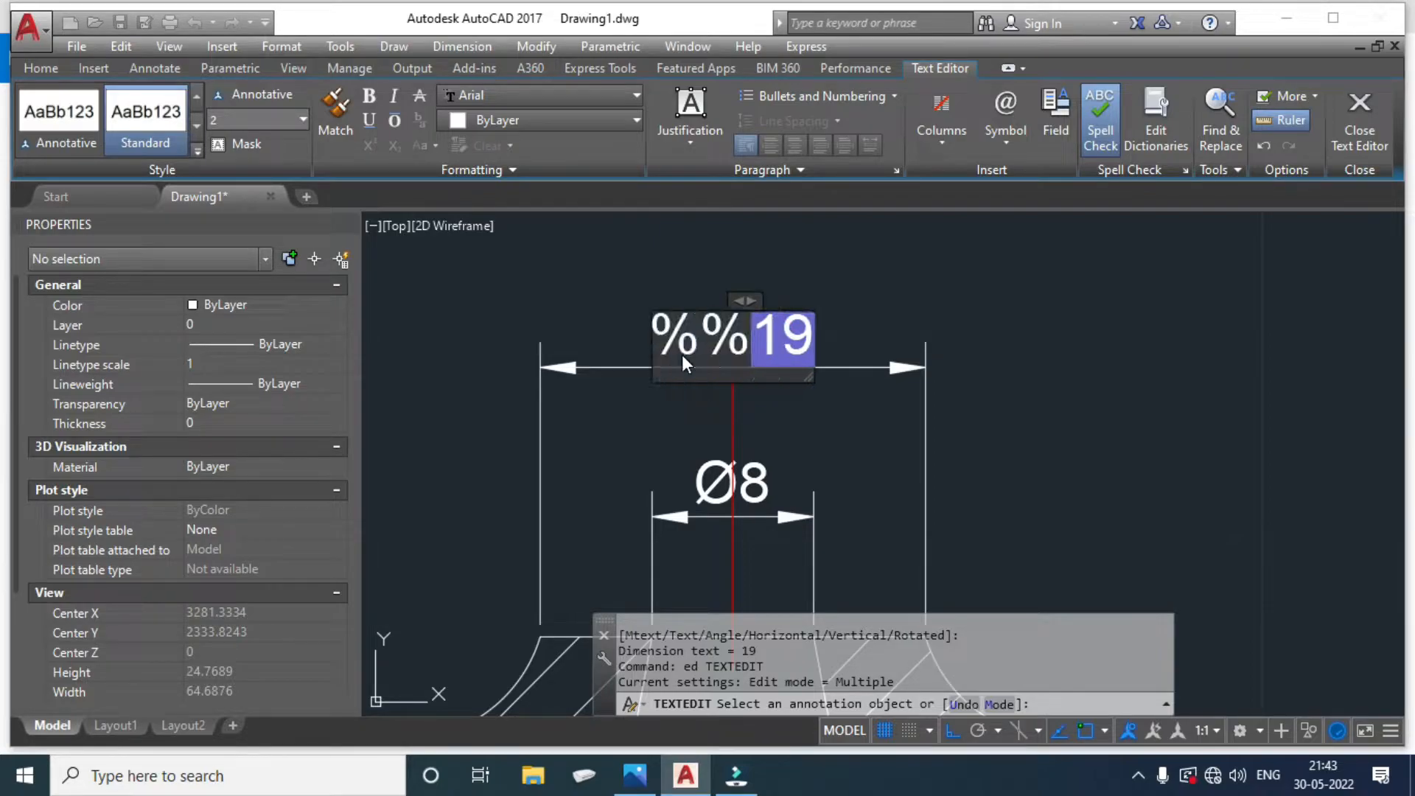
{"action": "left_click", "coordinate": [925, 278]}
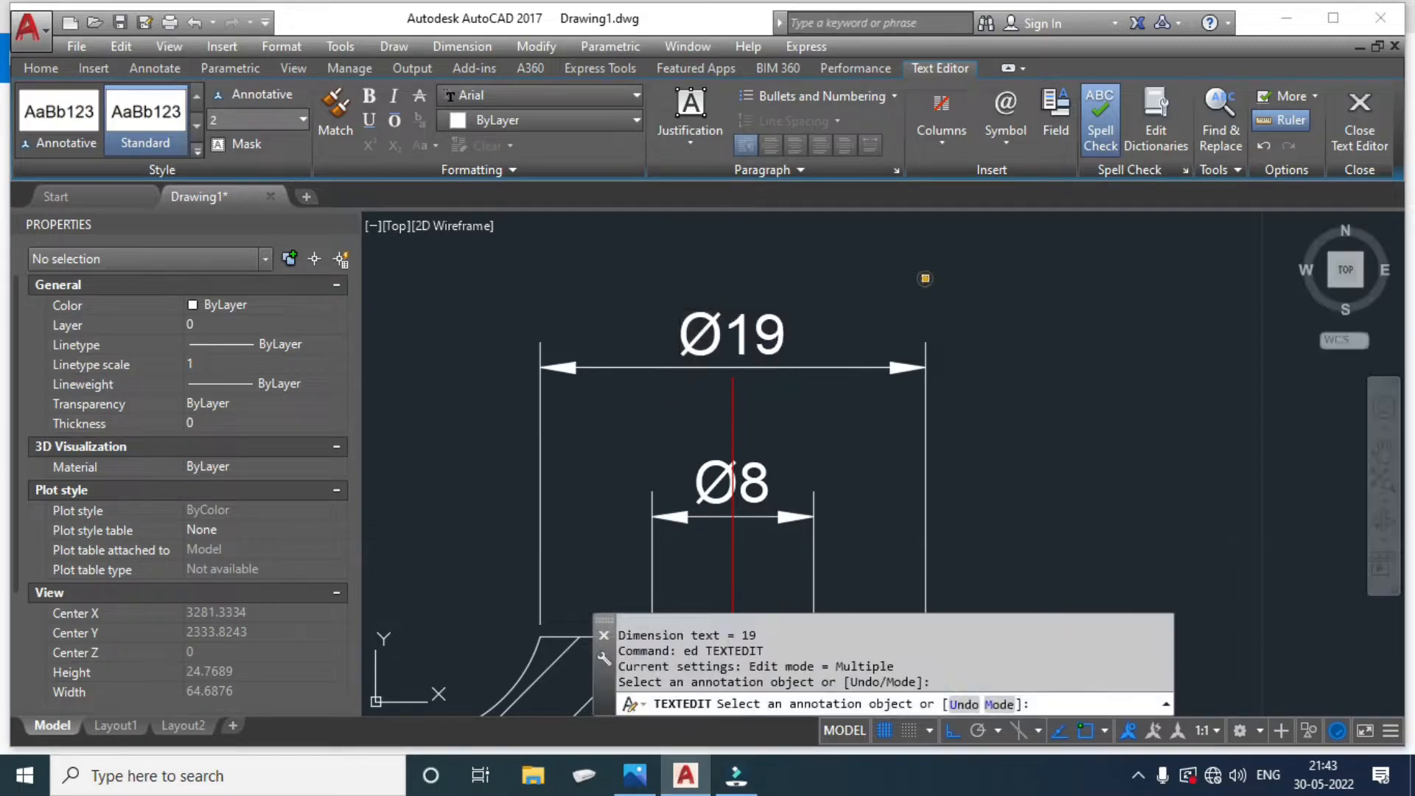
{"action": "scroll", "coordinate": [785, 298], "scroll_direction": "down", "scroll_amount": 1}
{"action": "key", "text": "Escape"}
Check the flywheel reference image, and add a radius dimension to the right concave hub transition arc in AutoCAD.
{"action": "middle_click_drag", "start_coordinate": [976, 442], "coordinate": [913, 348]}
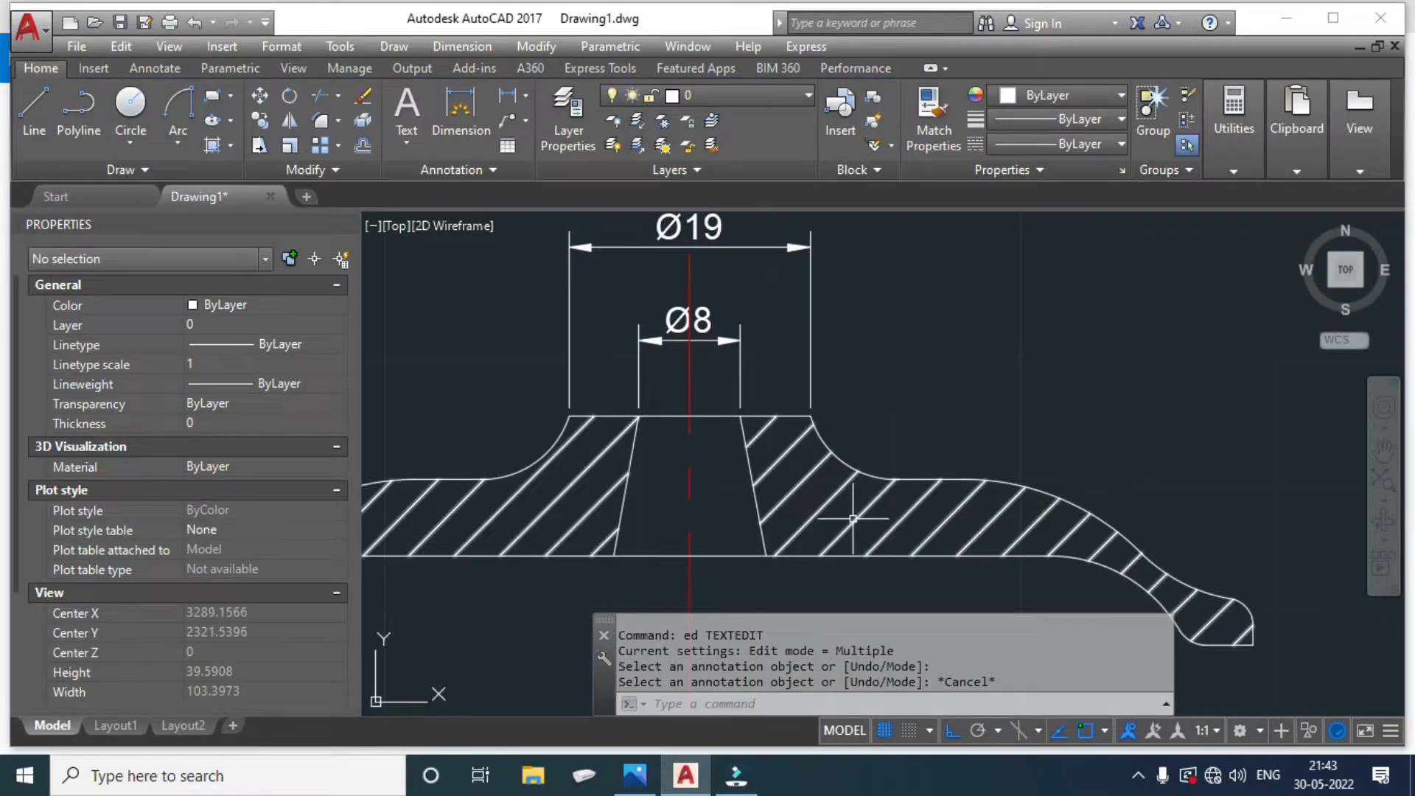
{"action": "left_click", "coordinate": [637, 774]}
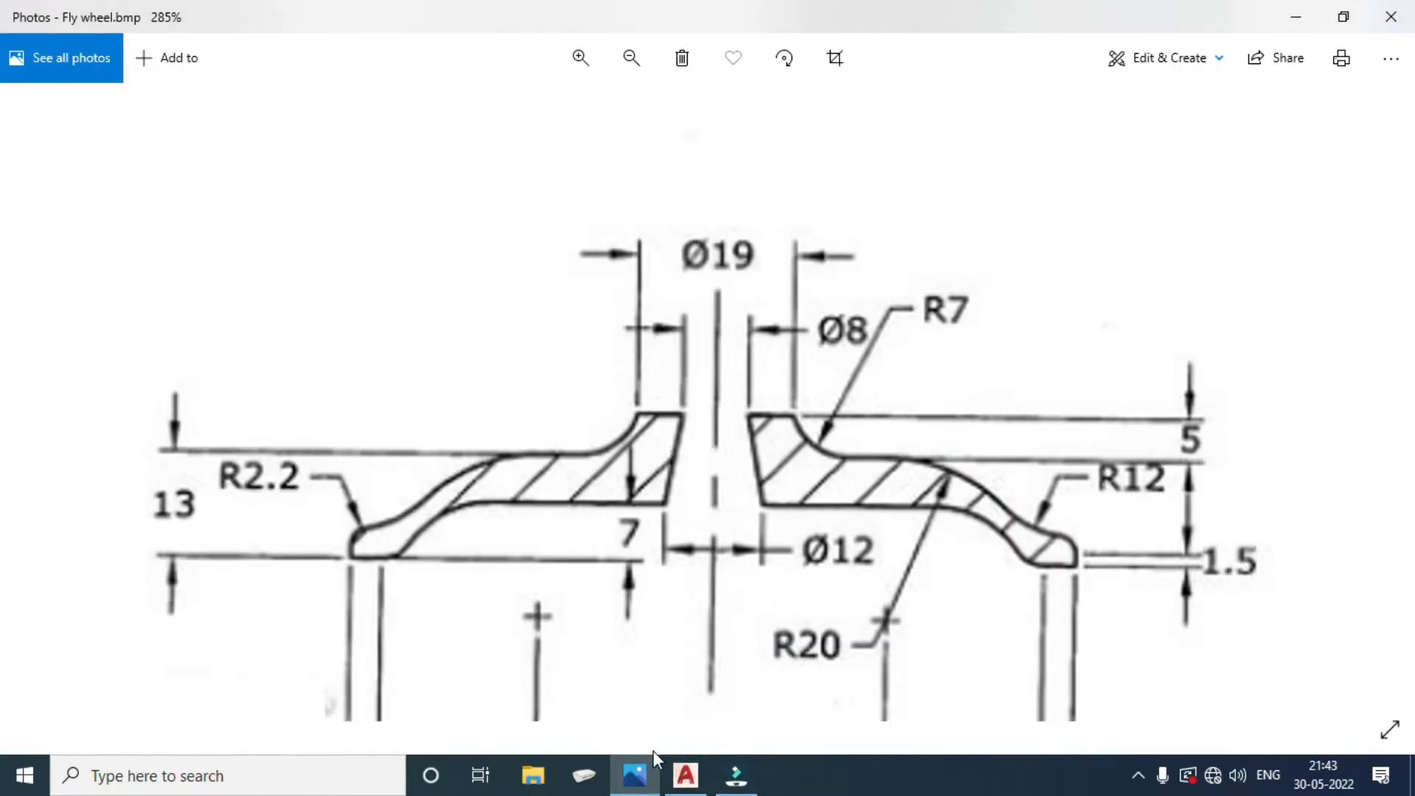
{"action": "left_click", "coordinate": [686, 773]}
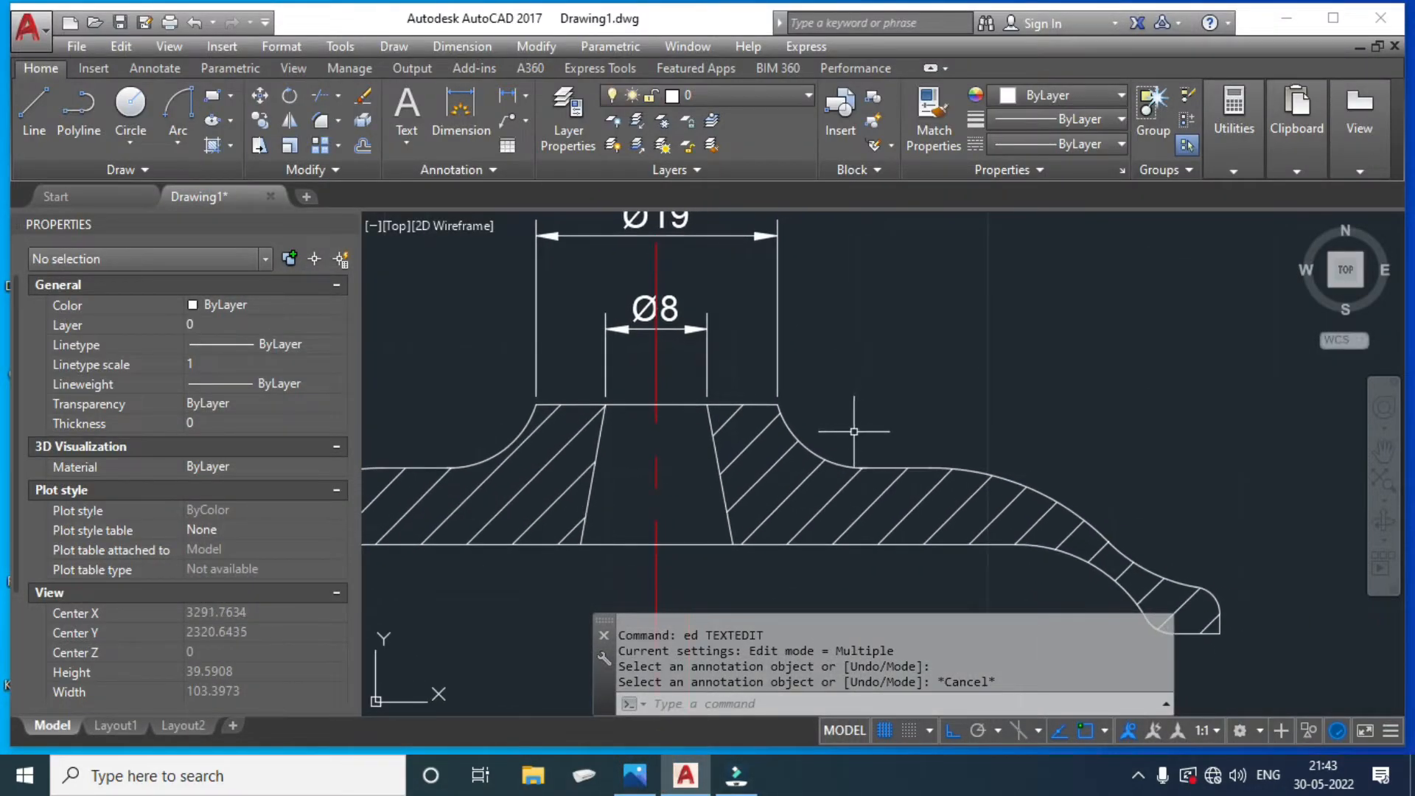
{"action": "type", "text": "dra"}
{"action": "key", "text": "Return"}
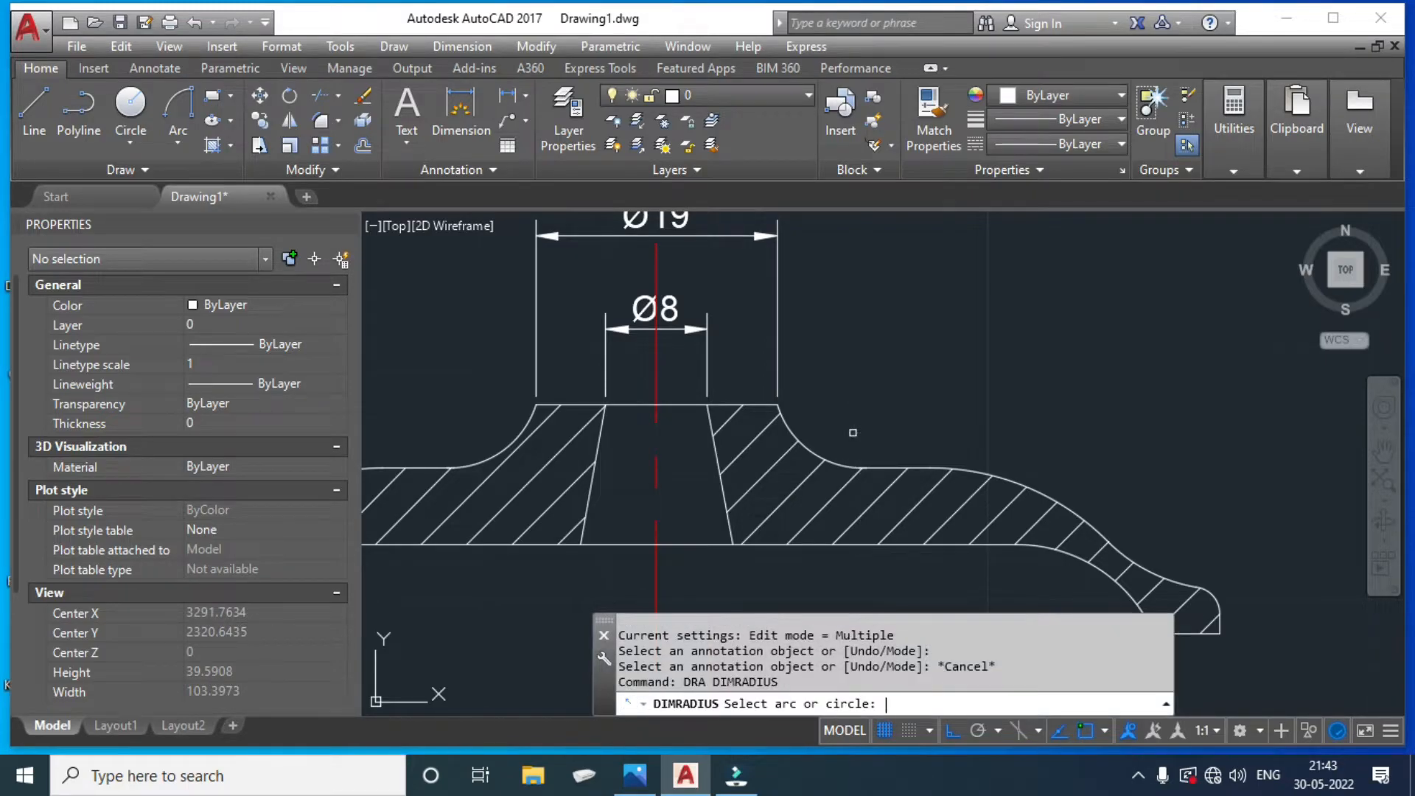
{"action": "left_click", "coordinate": [788, 428]}
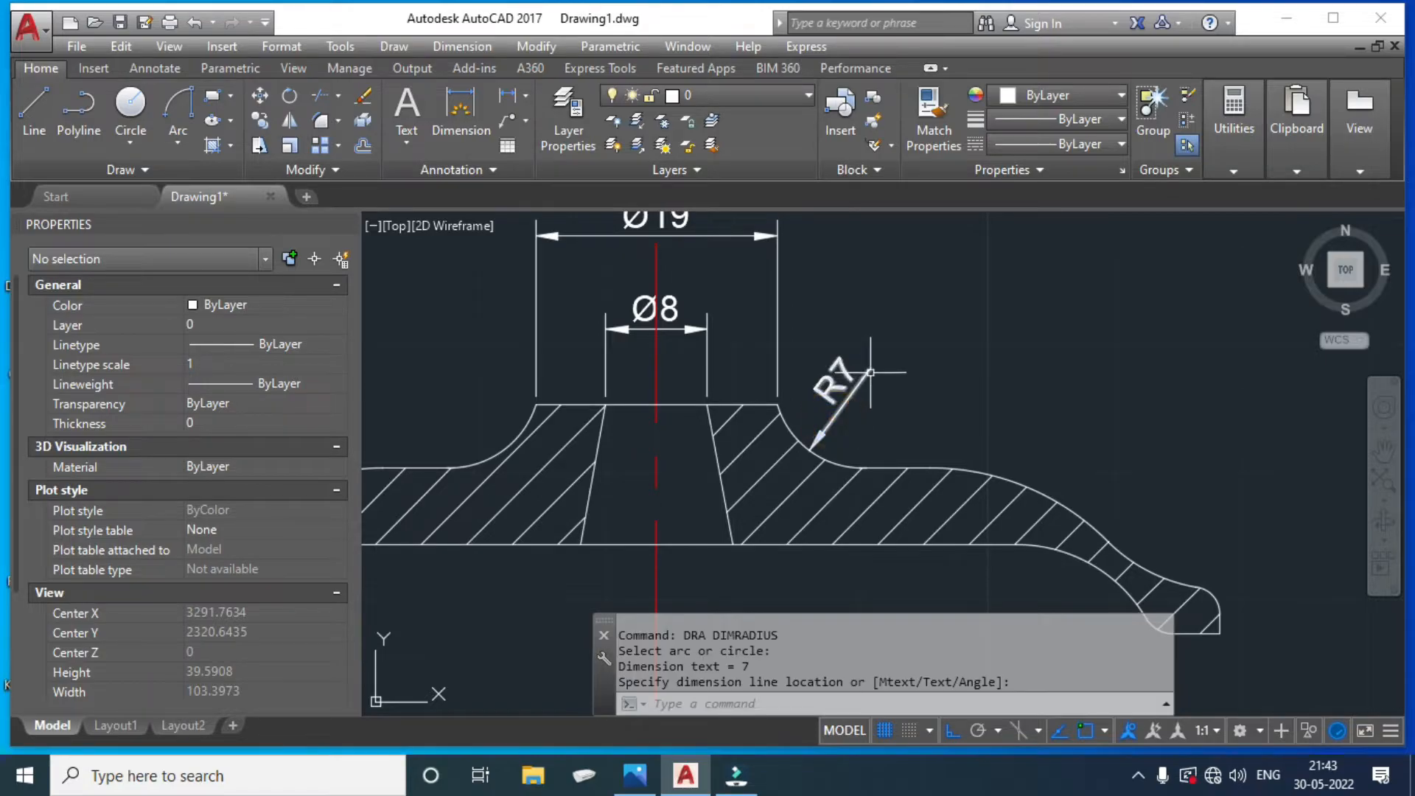
Add a vertical linear dimension from the hub's top right corner down to the web's upper edge, placed right of the hub.
{"action": "mouse_move", "coordinate": [878, 396]}
{"action": "middle_mouse_down"}
{"action": "mouse_move", "coordinate": [848, 406]}
{"action": "mouse_move", "coordinate": [821, 388]}
{"action": "middle_mouse_up"}
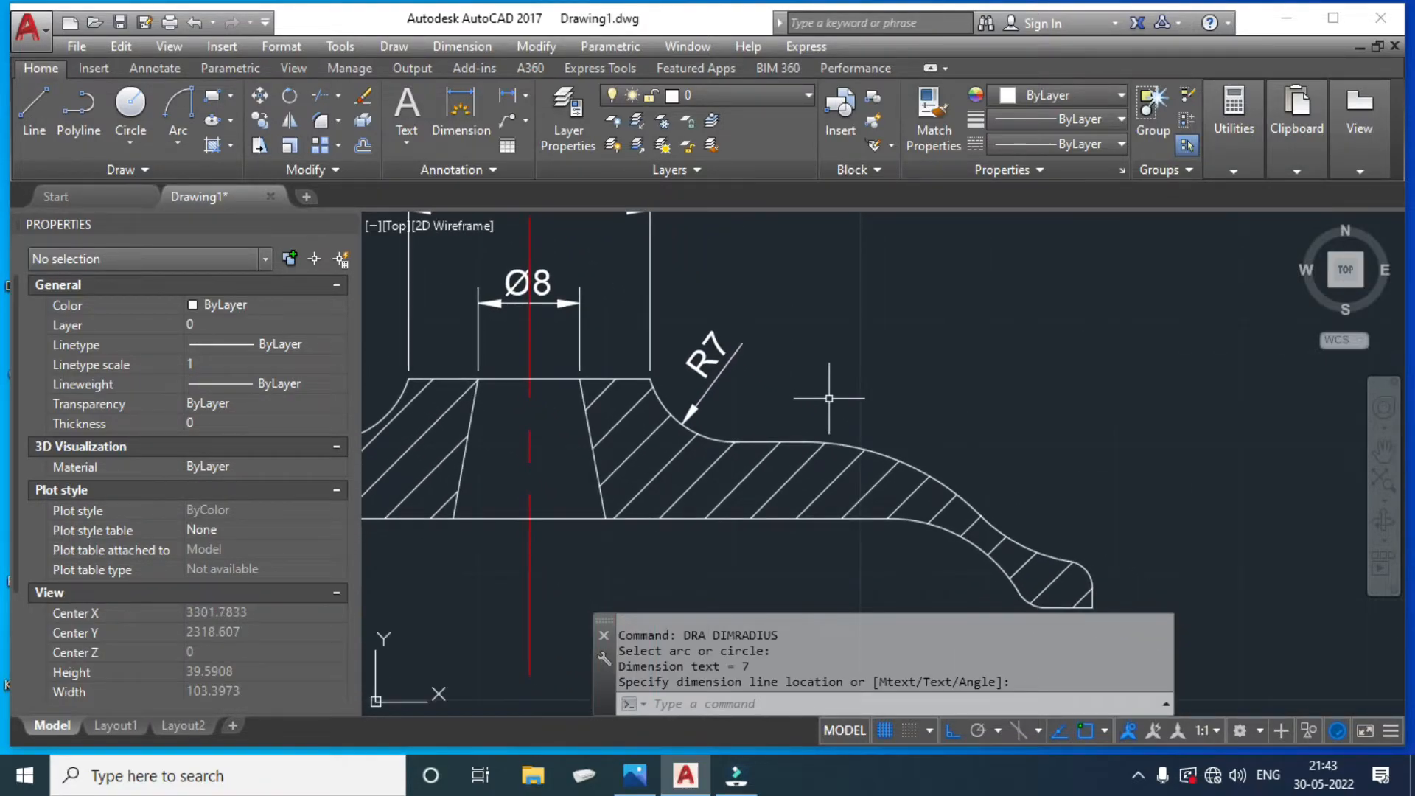
{"action": "left_click", "coordinate": [829, 398]}
{"action": "type", "text": "dli"}
{"action": "key", "text": "Return"}
{"action": "left_click", "coordinate": [650, 379]}
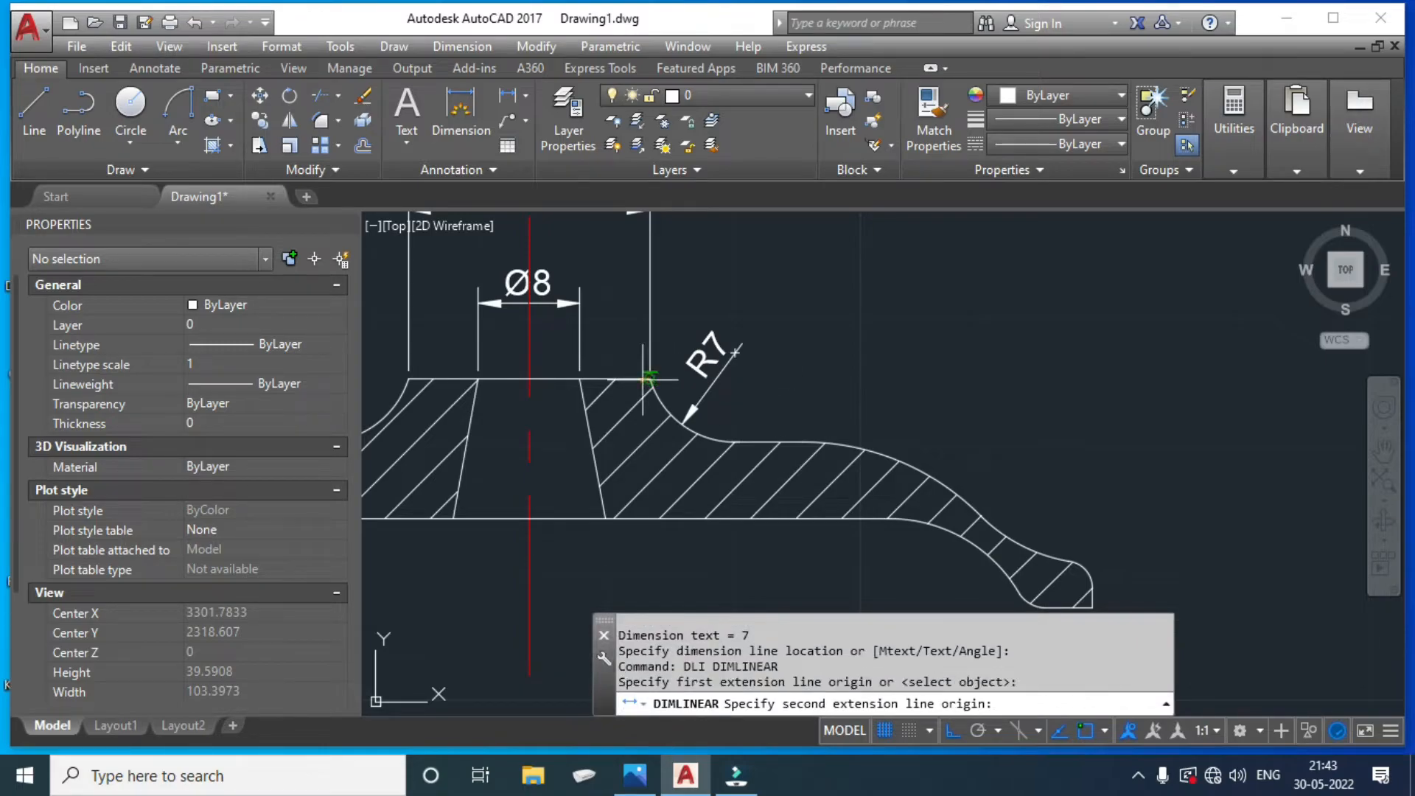
{"action": "left_click", "coordinate": [781, 441]}
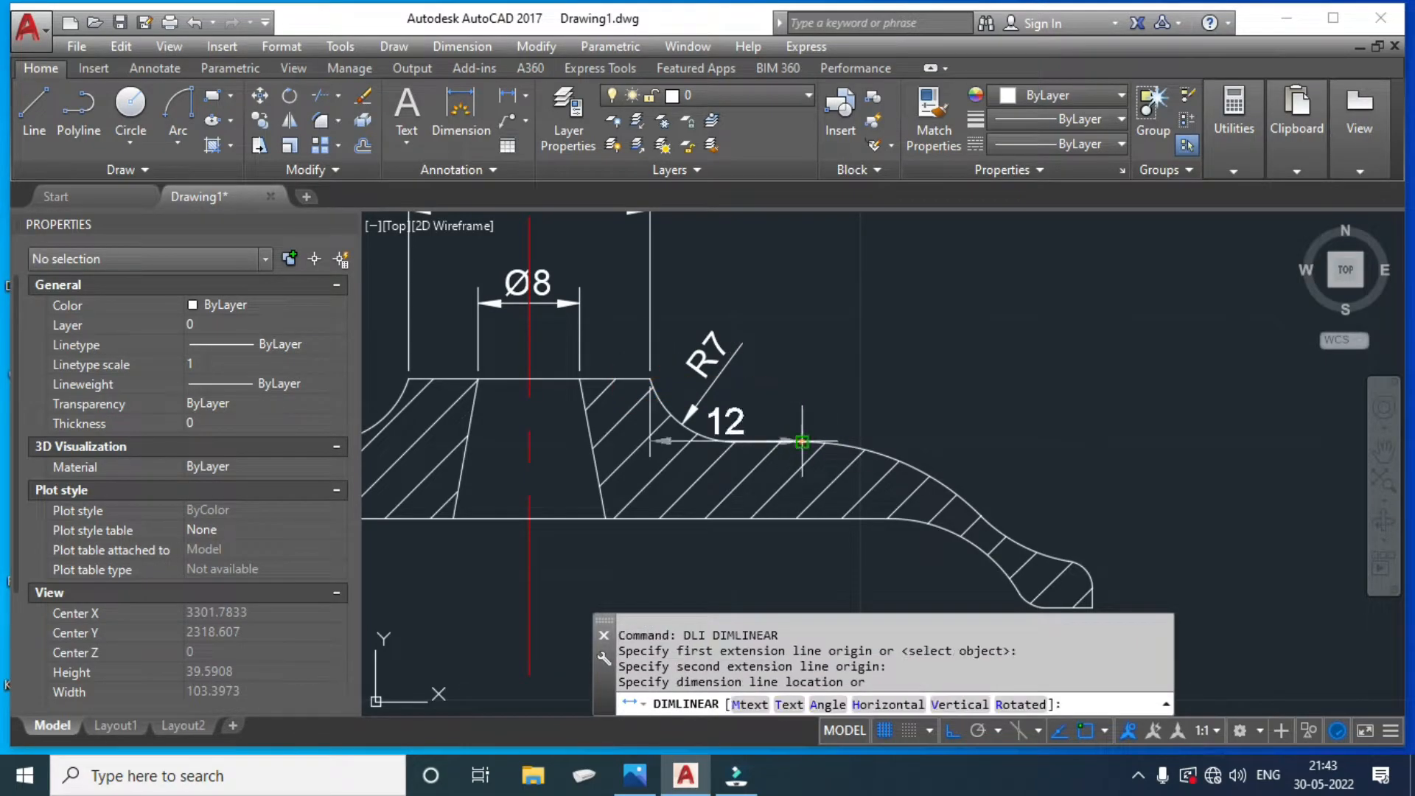
{"action": "left_click", "coordinate": [1014, 417]}
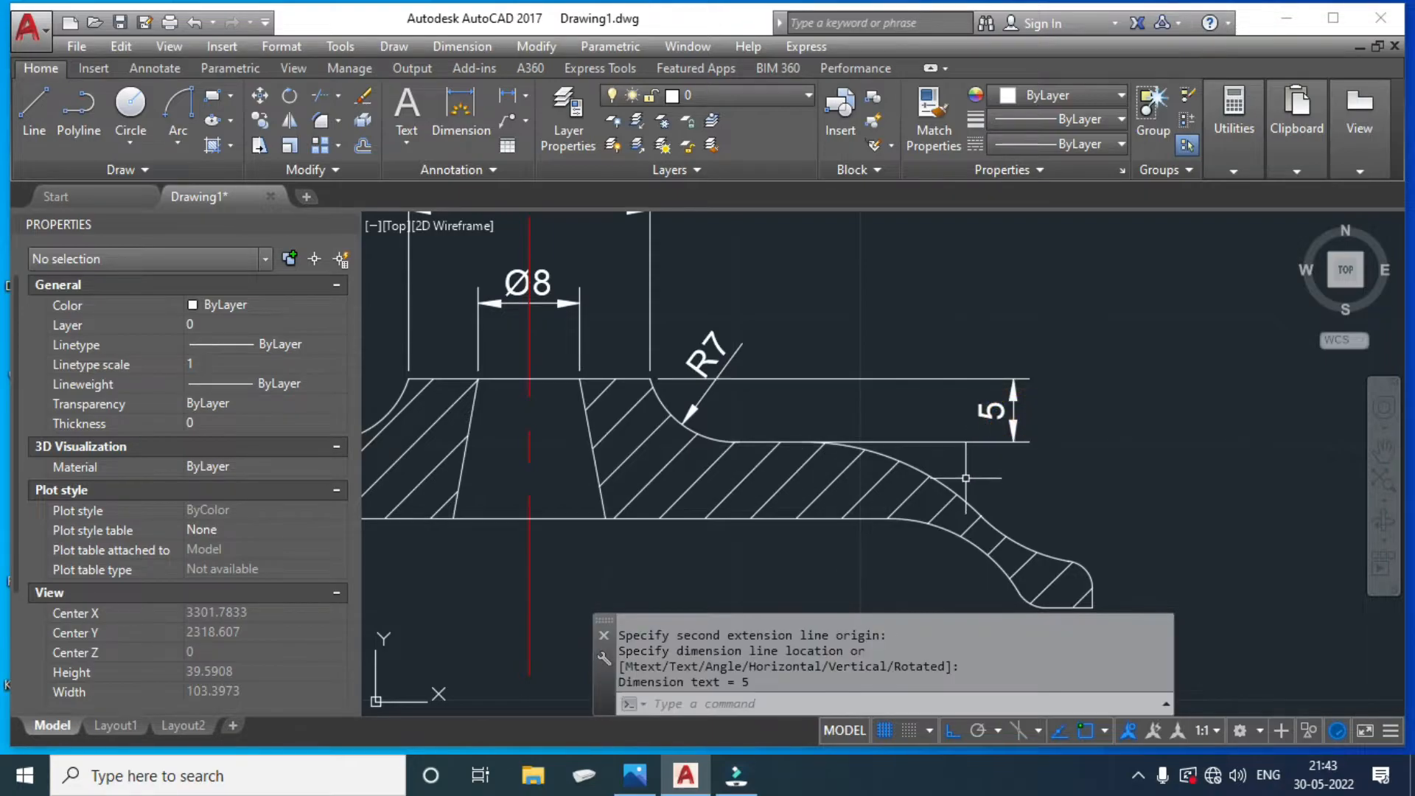
{"action": "key", "text": "Escape"}
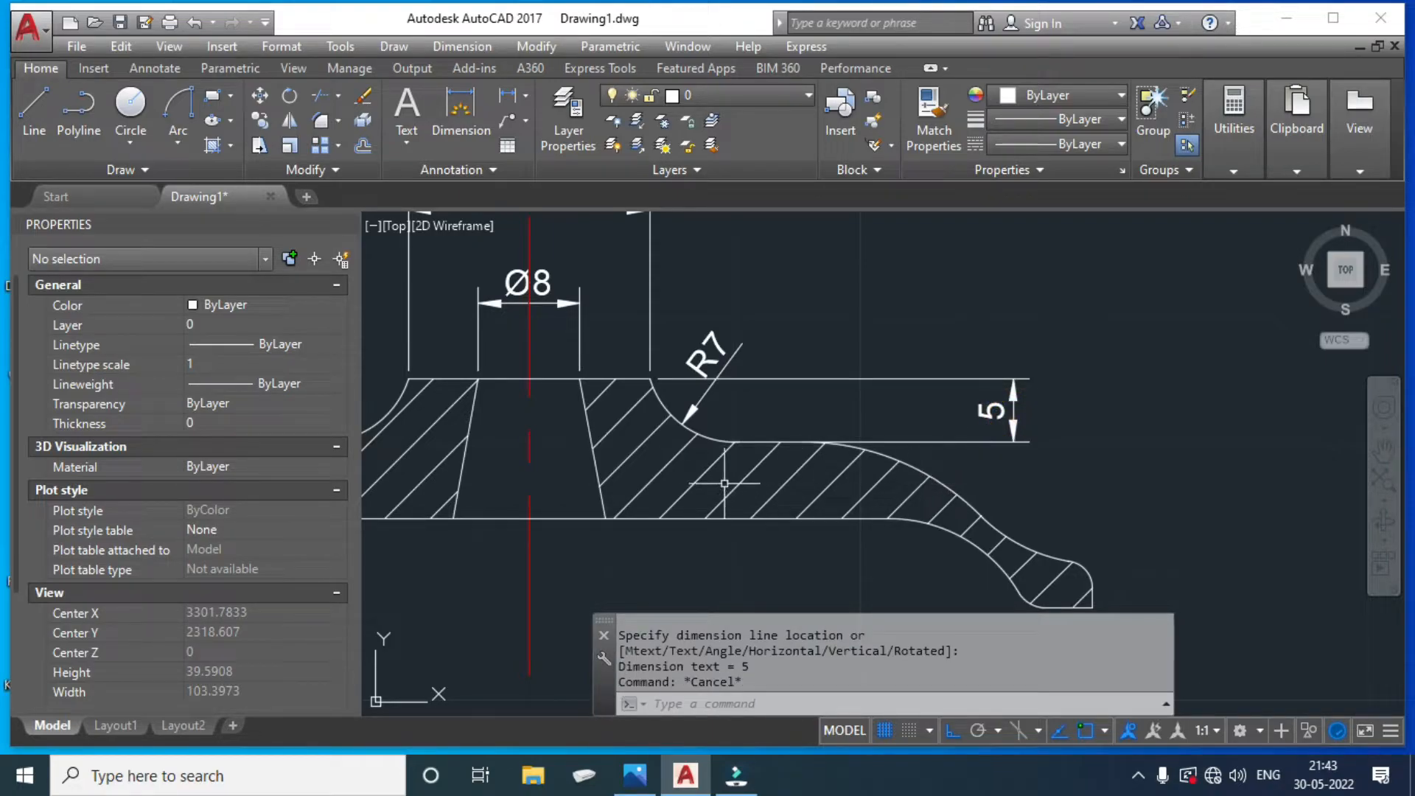
Check the dimension style in the flywheel reference image, and set the ISO-25 style's text alignment to Horizontal in AutoCAD, keeping that style current.
{"action": "left_click", "coordinate": [640, 778]}
{"action": "mouse_move", "coordinate": [666, 783]}
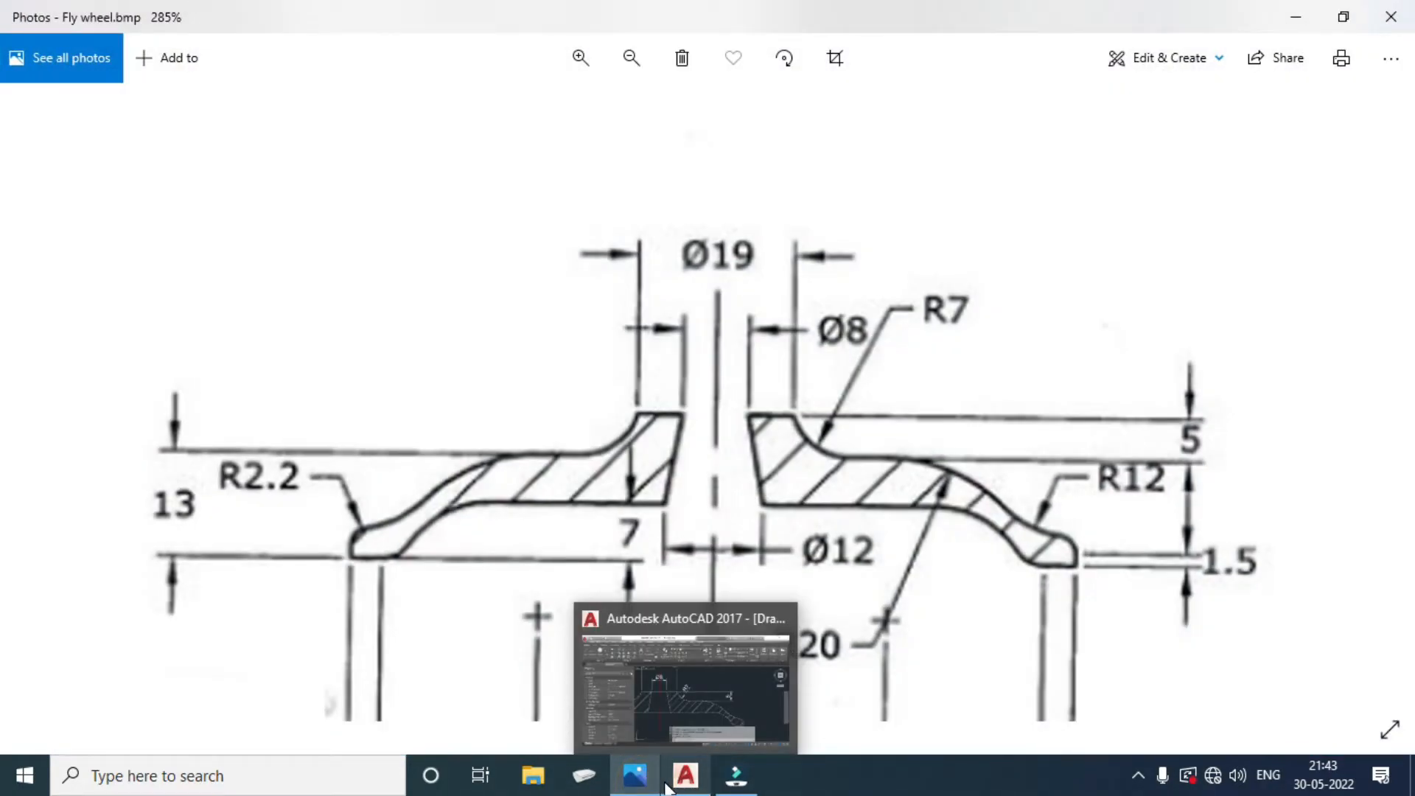
{"action": "left_click", "coordinate": [678, 664]}
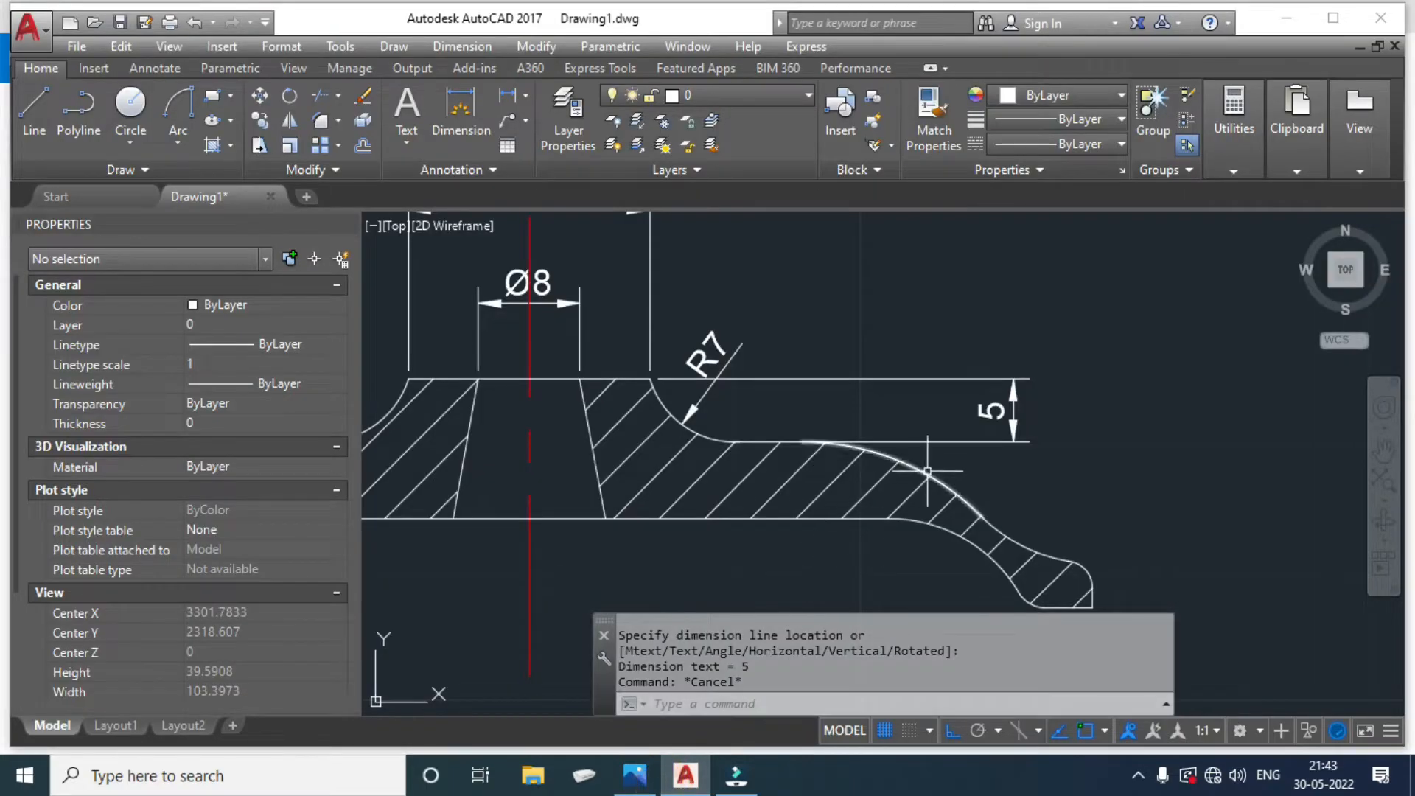
{"action": "type", "text": "d"}
{"action": "key", "text": "Return"}
{"action": "left_click", "coordinate": [907, 342]}
{"action": "left_click_drag", "start_coordinate": [809, 129], "coordinate": [576, 131]}
{"action": "left_click", "coordinate": [359, 157]}
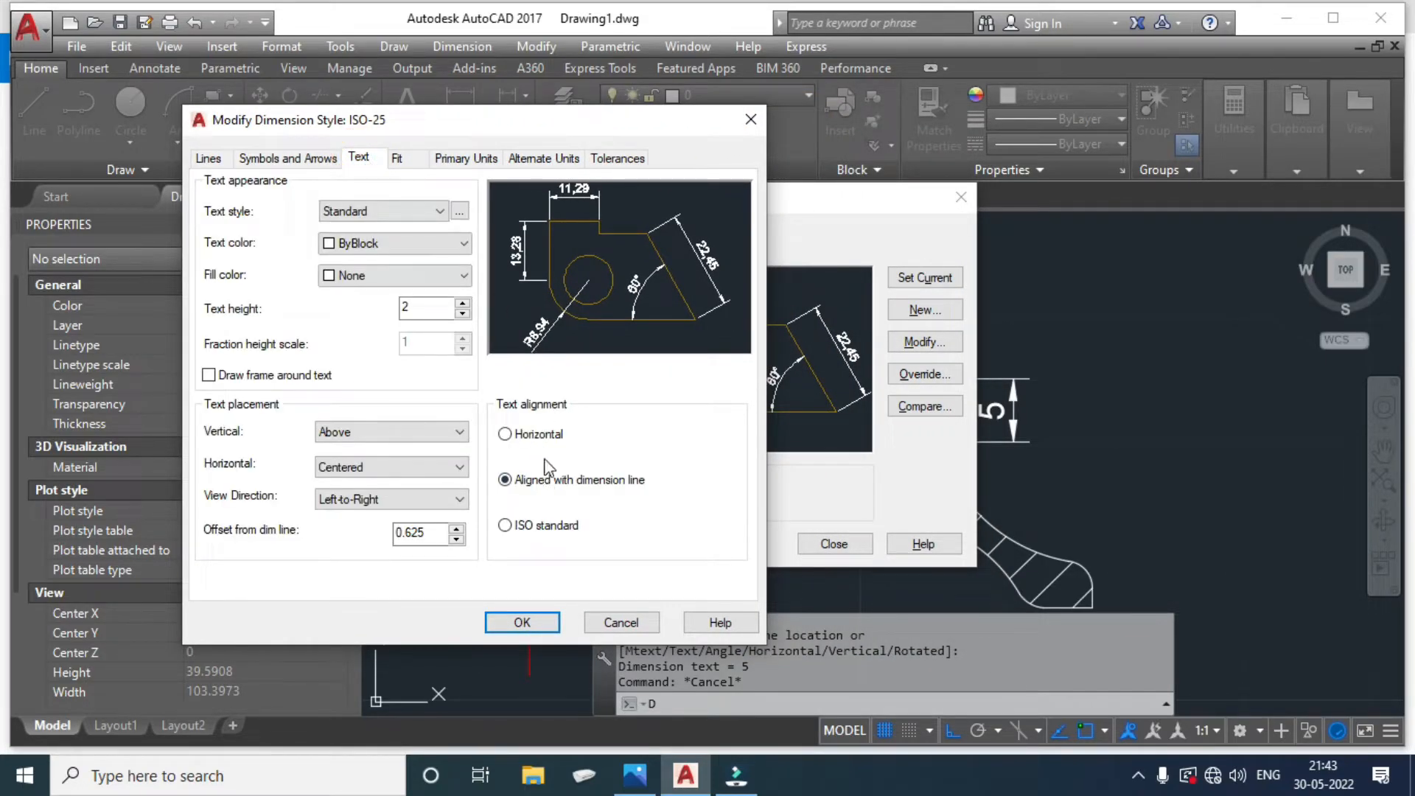
{"action": "left_click", "coordinate": [540, 437]}
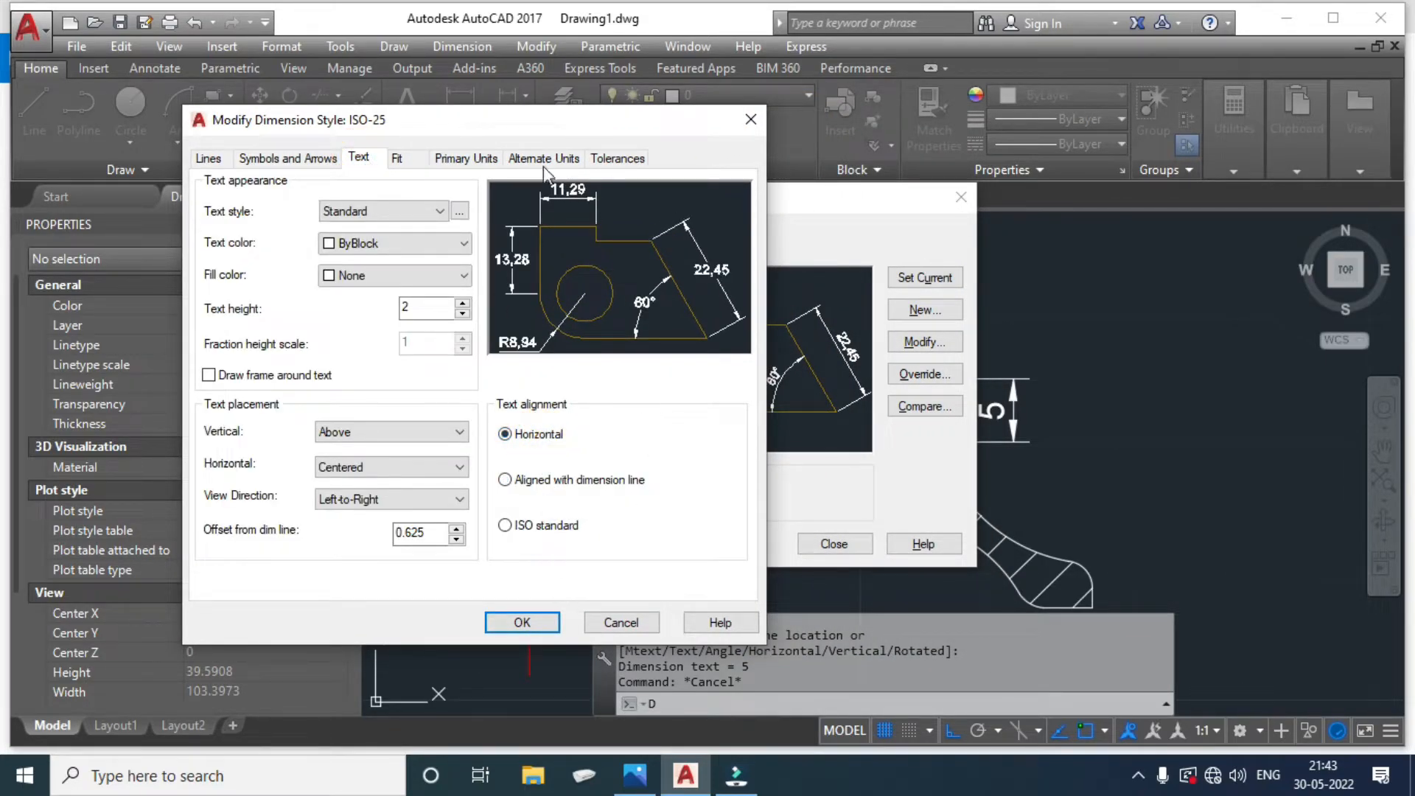
{"action": "left_click_drag", "start_coordinate": [546, 118], "coordinate": [496, 126]}
{"action": "left_click", "coordinate": [490, 631]}
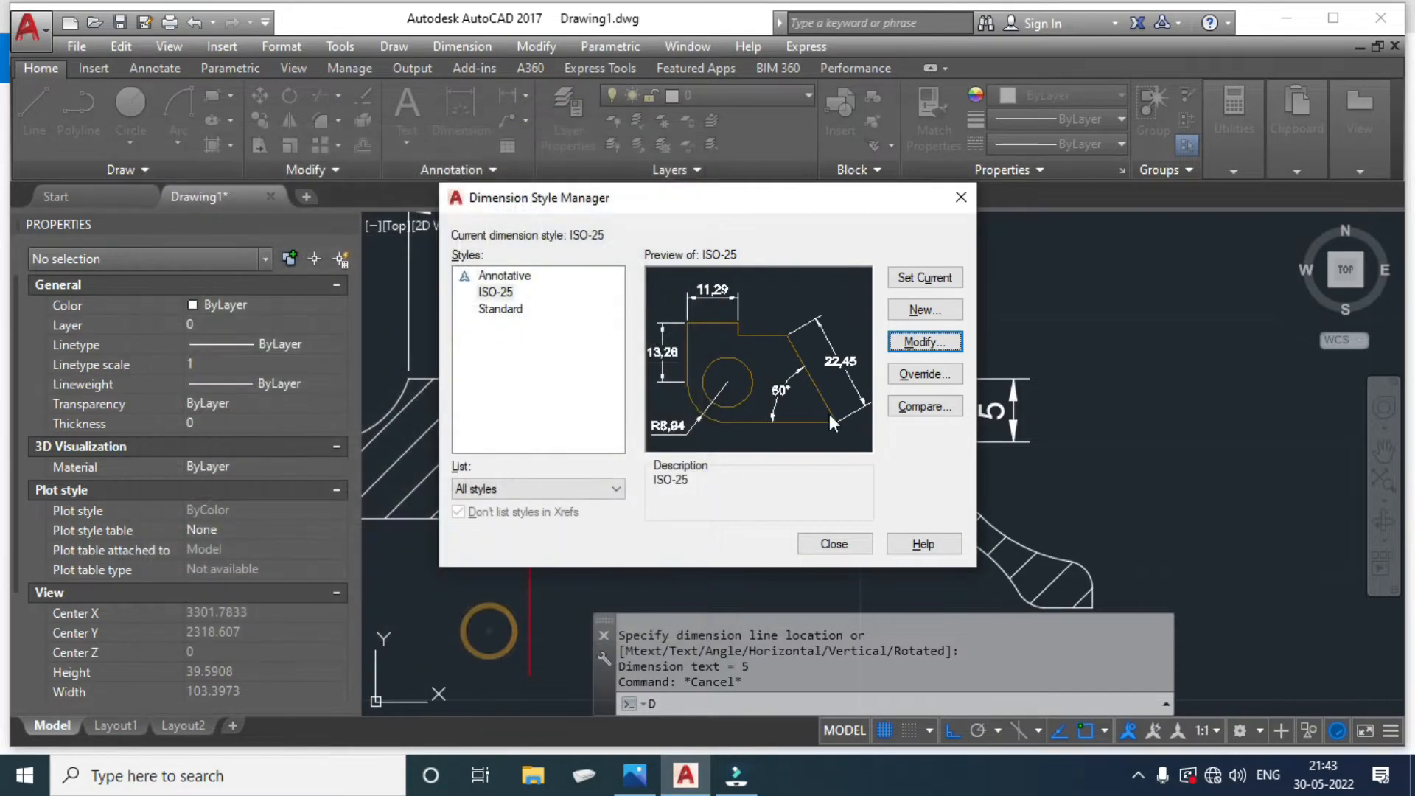
{"action": "left_click", "coordinate": [905, 283]}
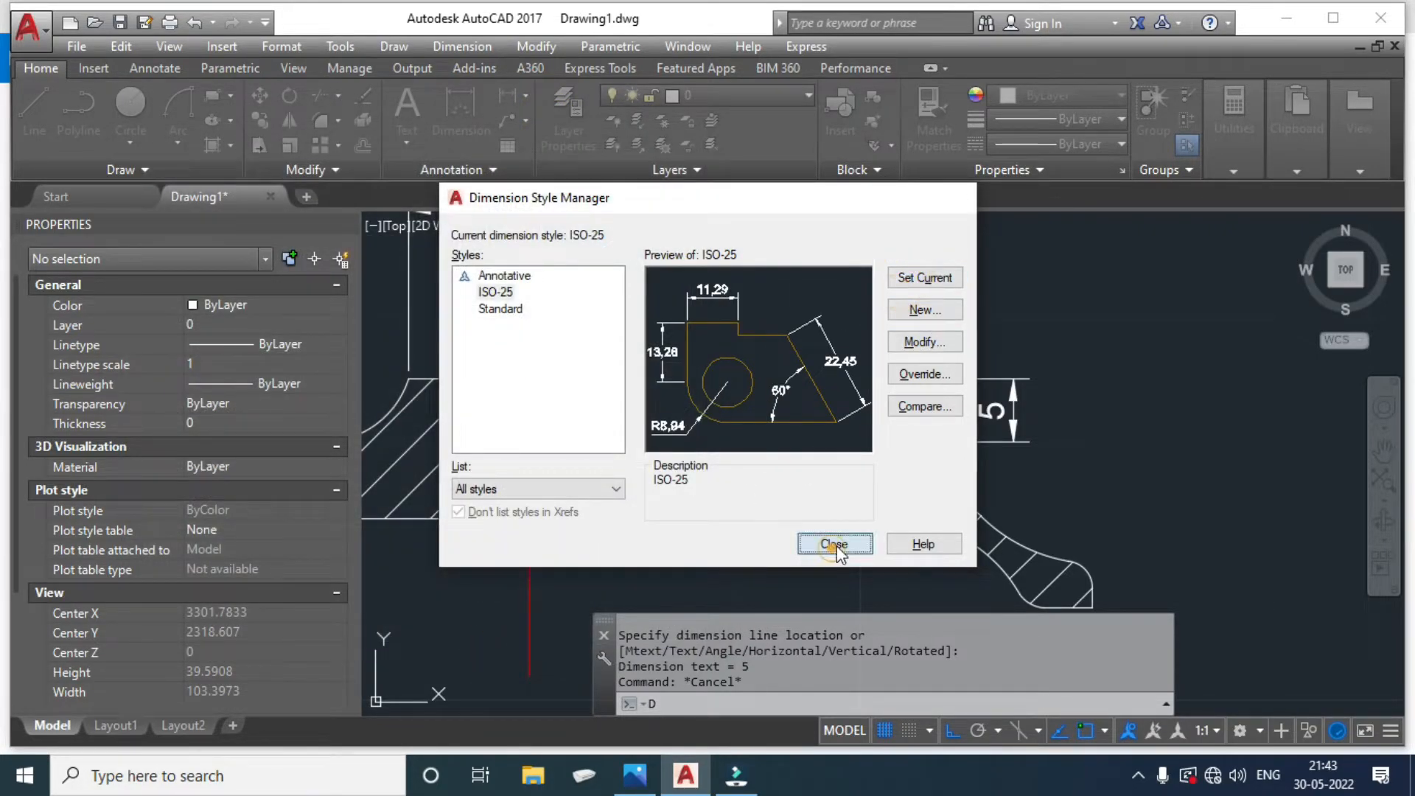
{"action": "left_click", "coordinate": [834, 543]}
Move the text of the vertical hub-to-web height dimension midway between its two extension lines.
{"action": "left_click", "coordinate": [996, 444]}
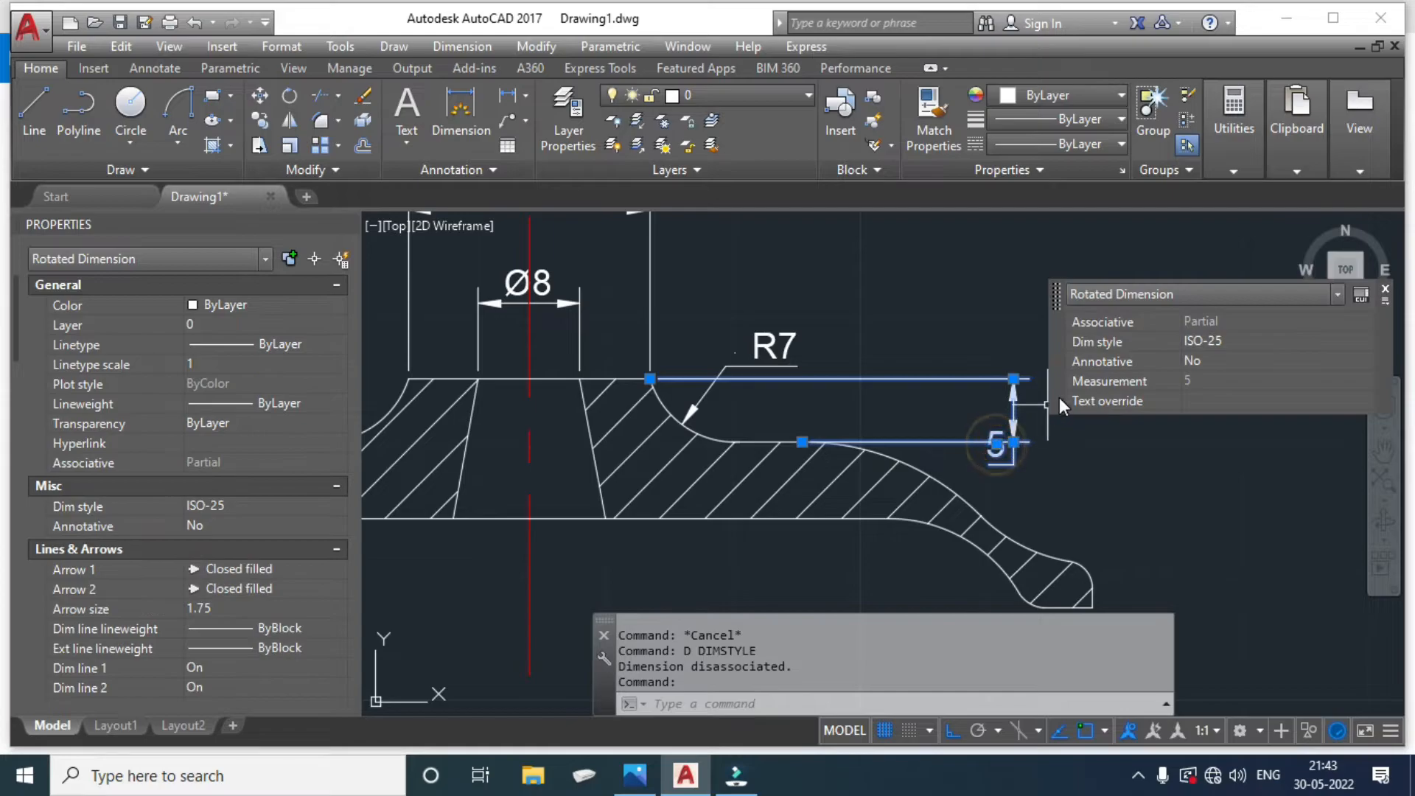
{"action": "left_click", "coordinate": [996, 445]}
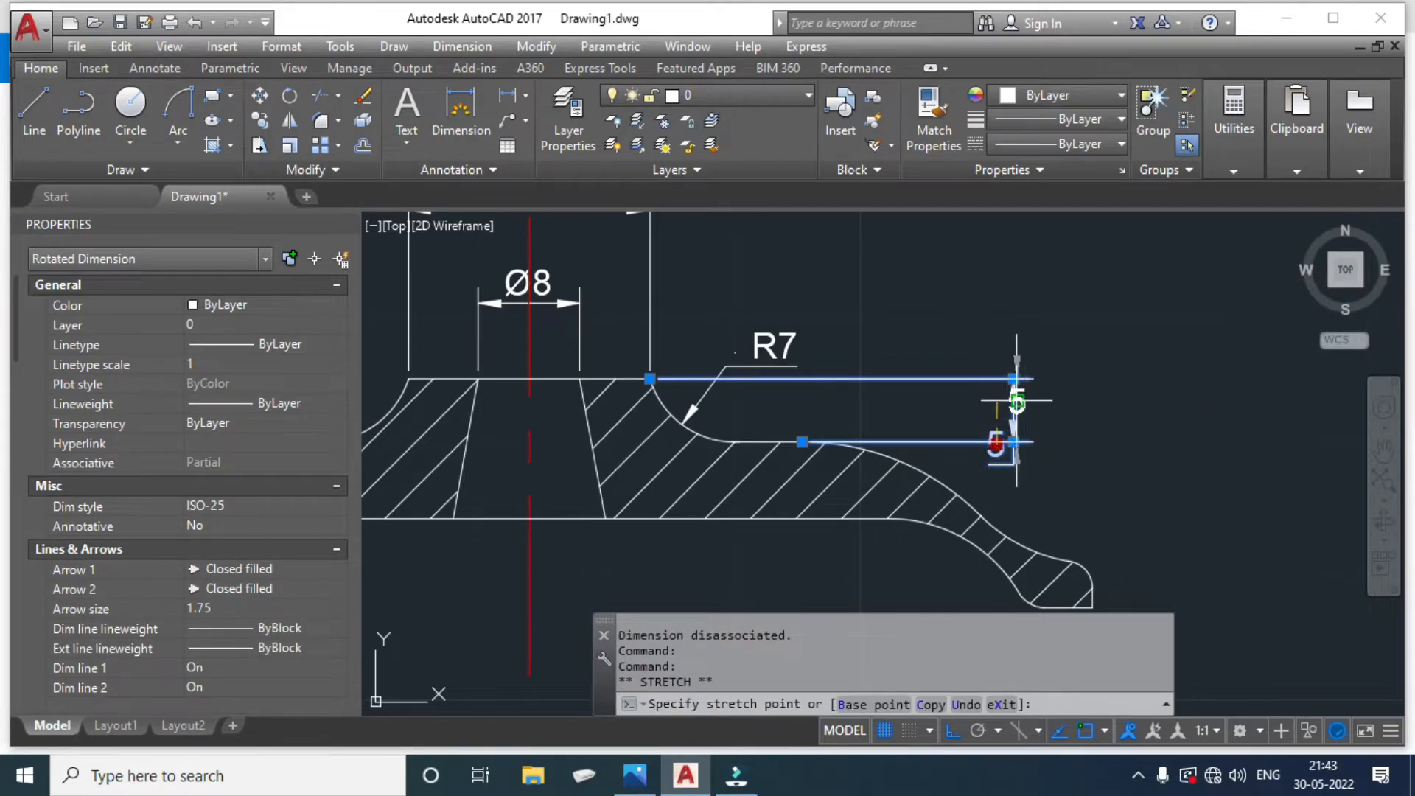
{"action": "left_click", "coordinate": [998, 376]}
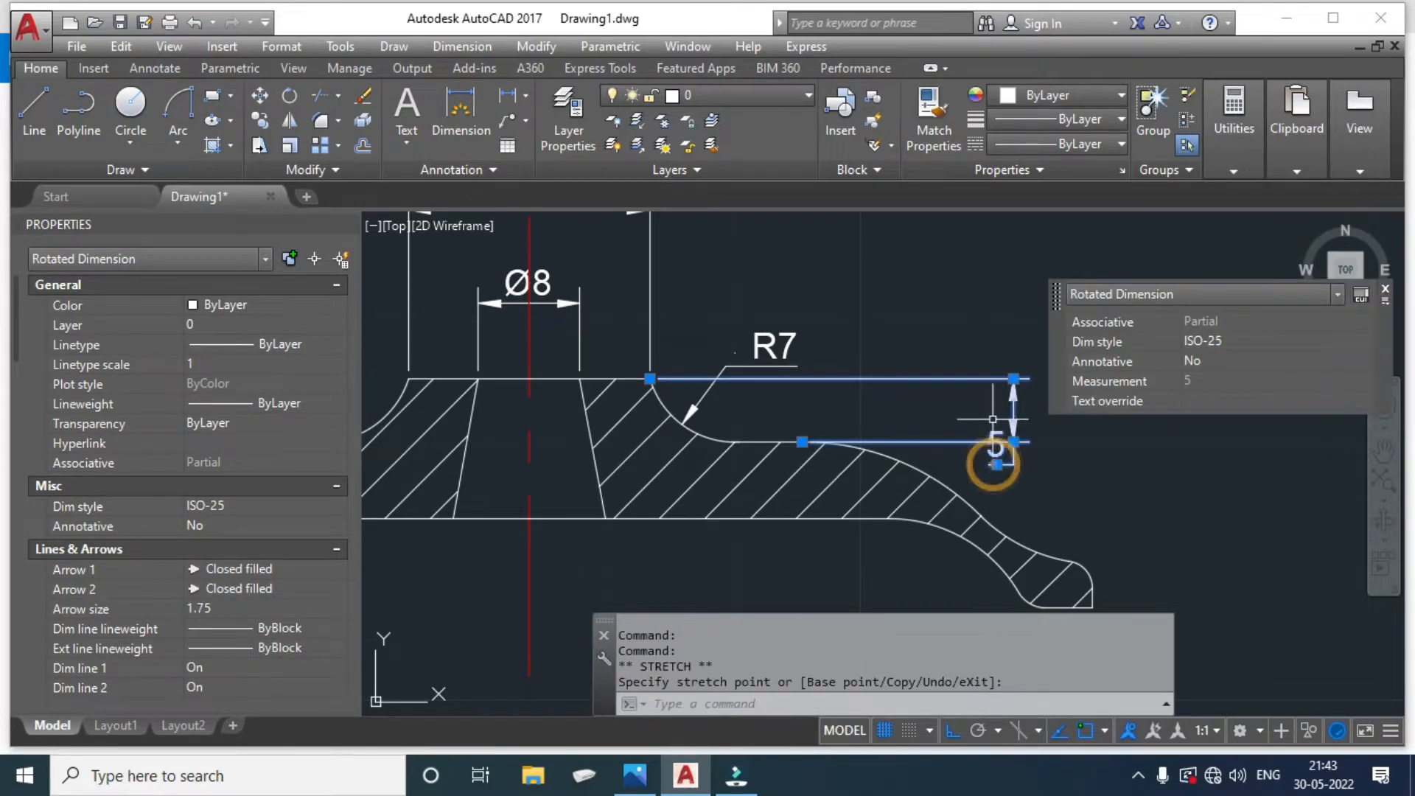
{"action": "scroll", "coordinate": [1005, 387], "scroll_direction": "up", "scroll_amount": 5}
{"action": "left_click", "coordinate": [1006, 384]}
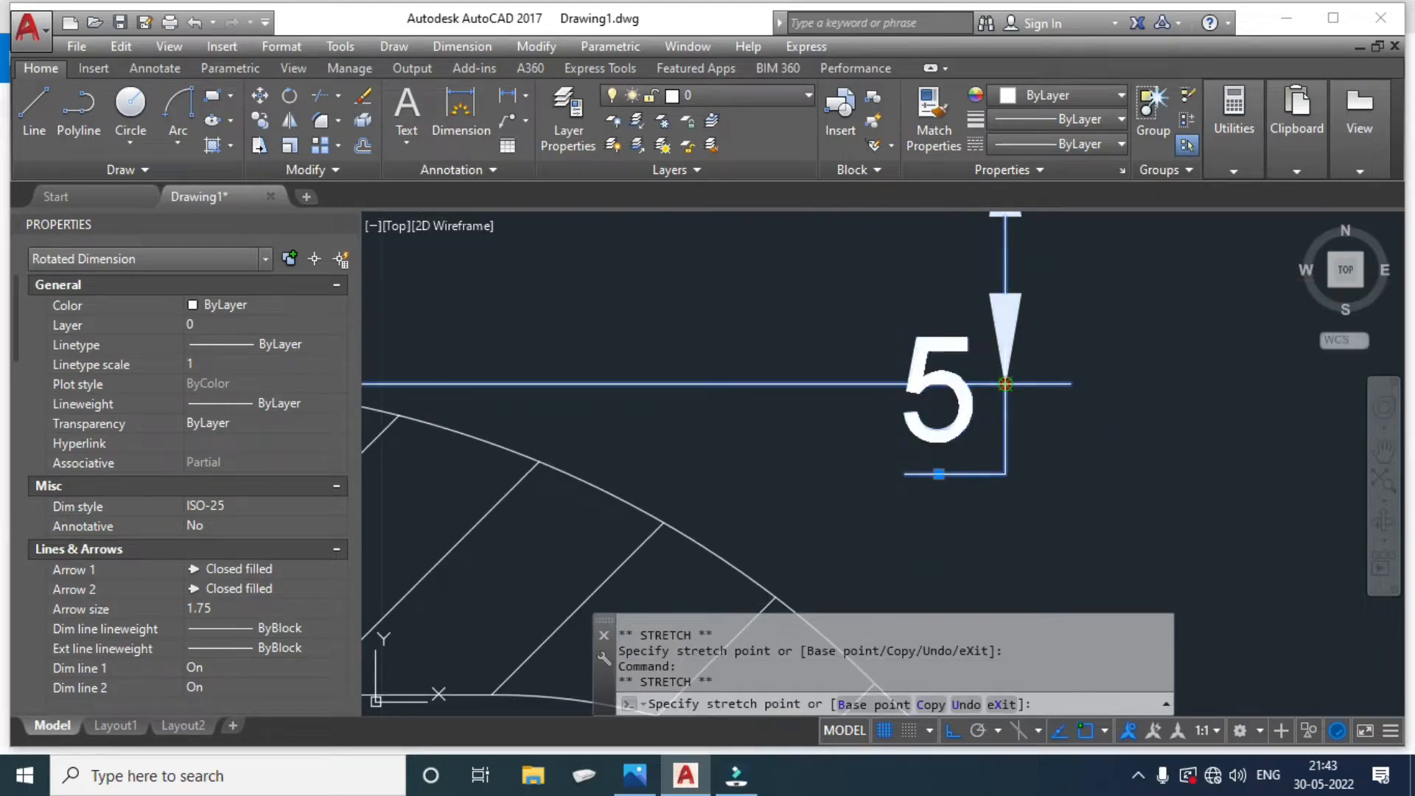
{"action": "left_click", "coordinate": [1004, 246]}
{"action": "key", "text": "Escape"}
{"action": "scroll", "coordinate": [967, 456], "scroll_direction": "down", "scroll_amount": 3}
{"action": "left_click", "coordinate": [964, 452]}
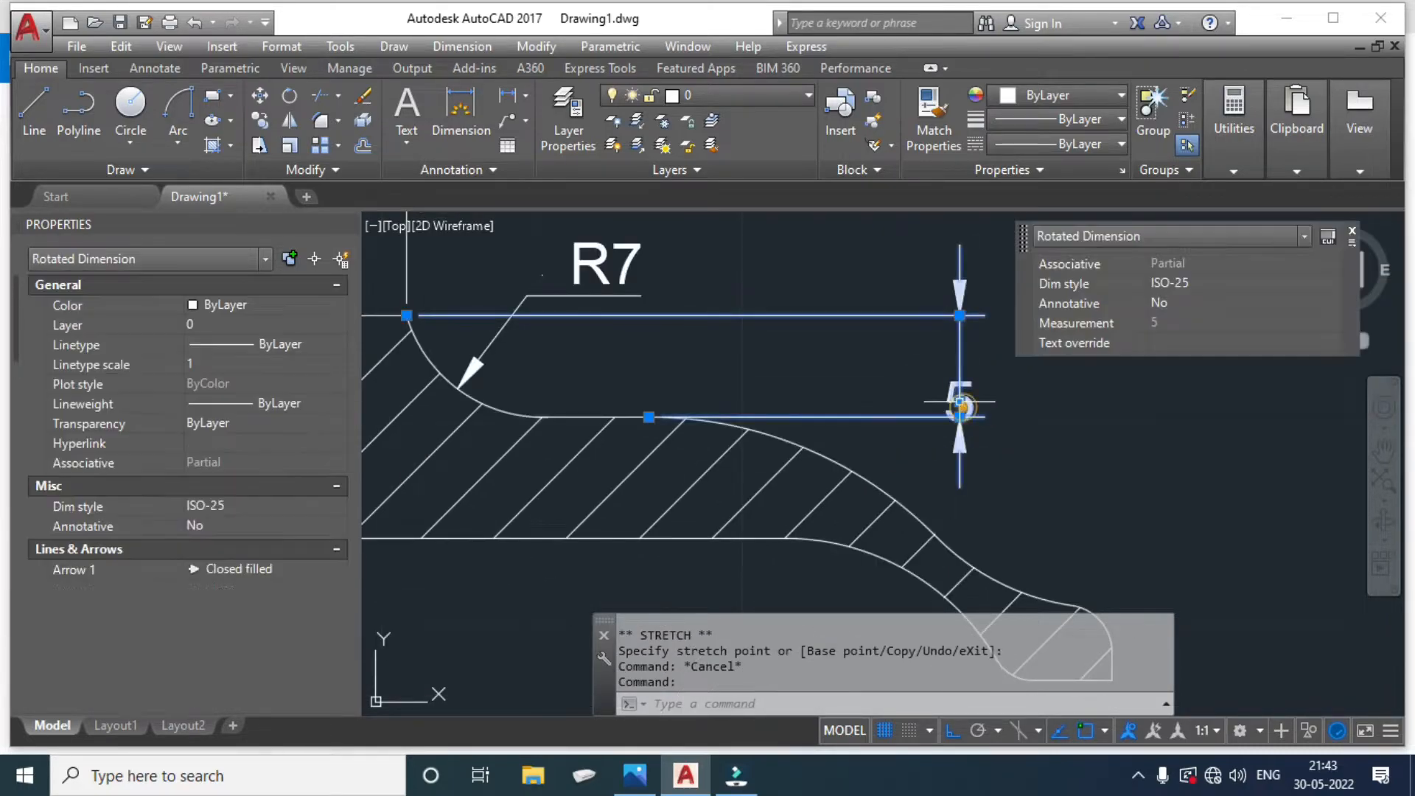
{"action": "left_click", "coordinate": [960, 401]}
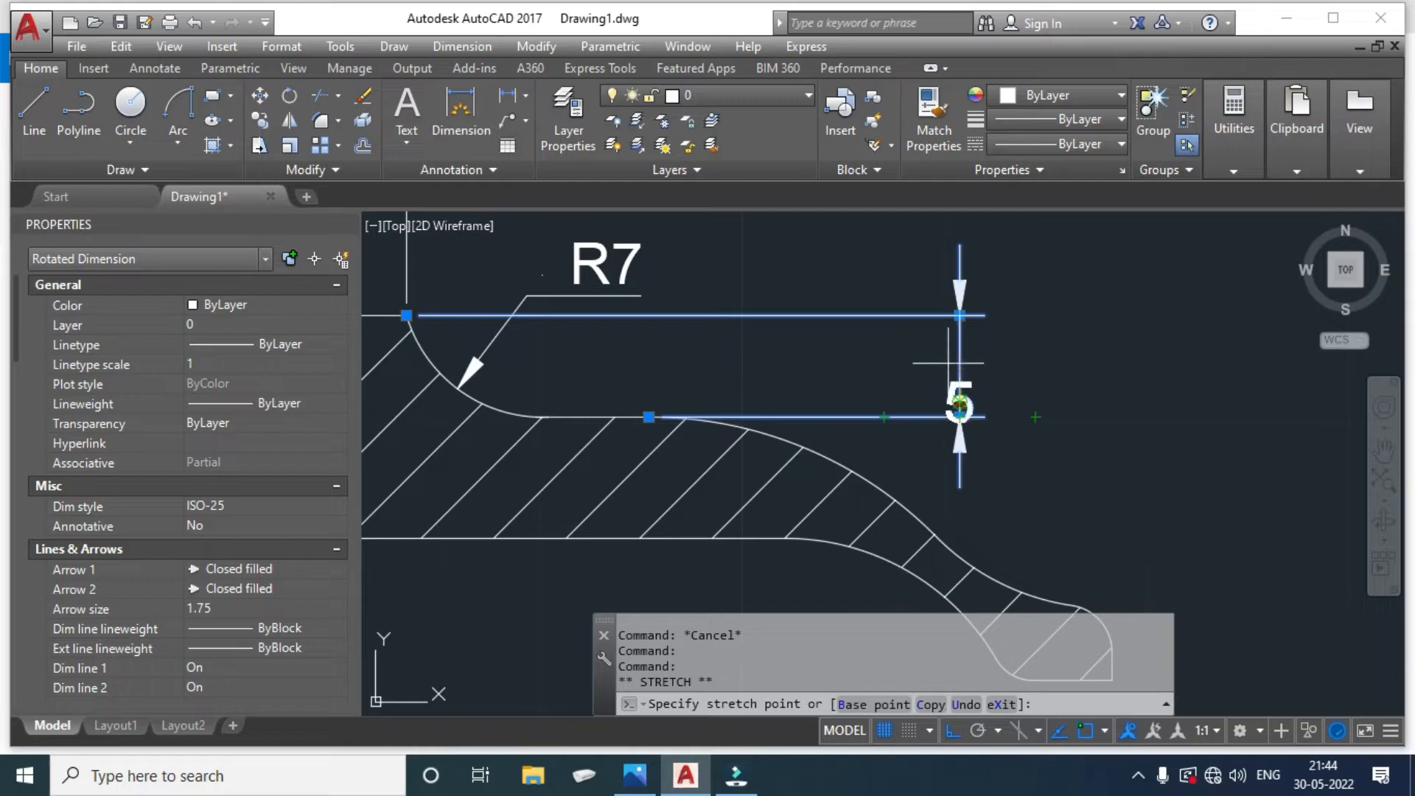
{"action": "left_click", "coordinate": [960, 369]}
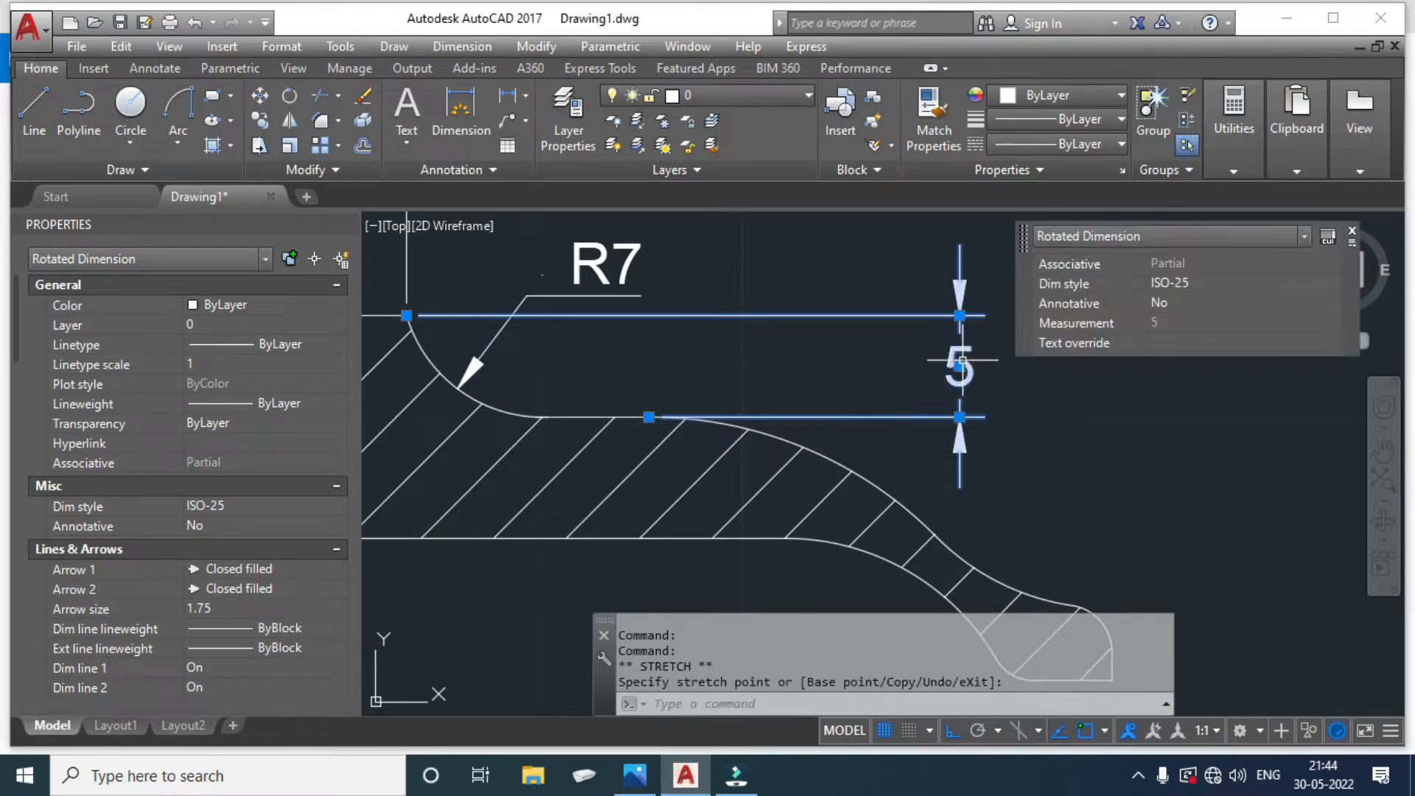
{"action": "key", "text": "Escape"}
{"action": "mouse_move", "coordinate": [1025, 388]}
{"action": "middle_mouse_down"}
{"action": "mouse_move", "coordinate": [1020, 401]}
{"action": "mouse_move", "coordinate": [1116, 441]}
{"action": "middle_mouse_up"}
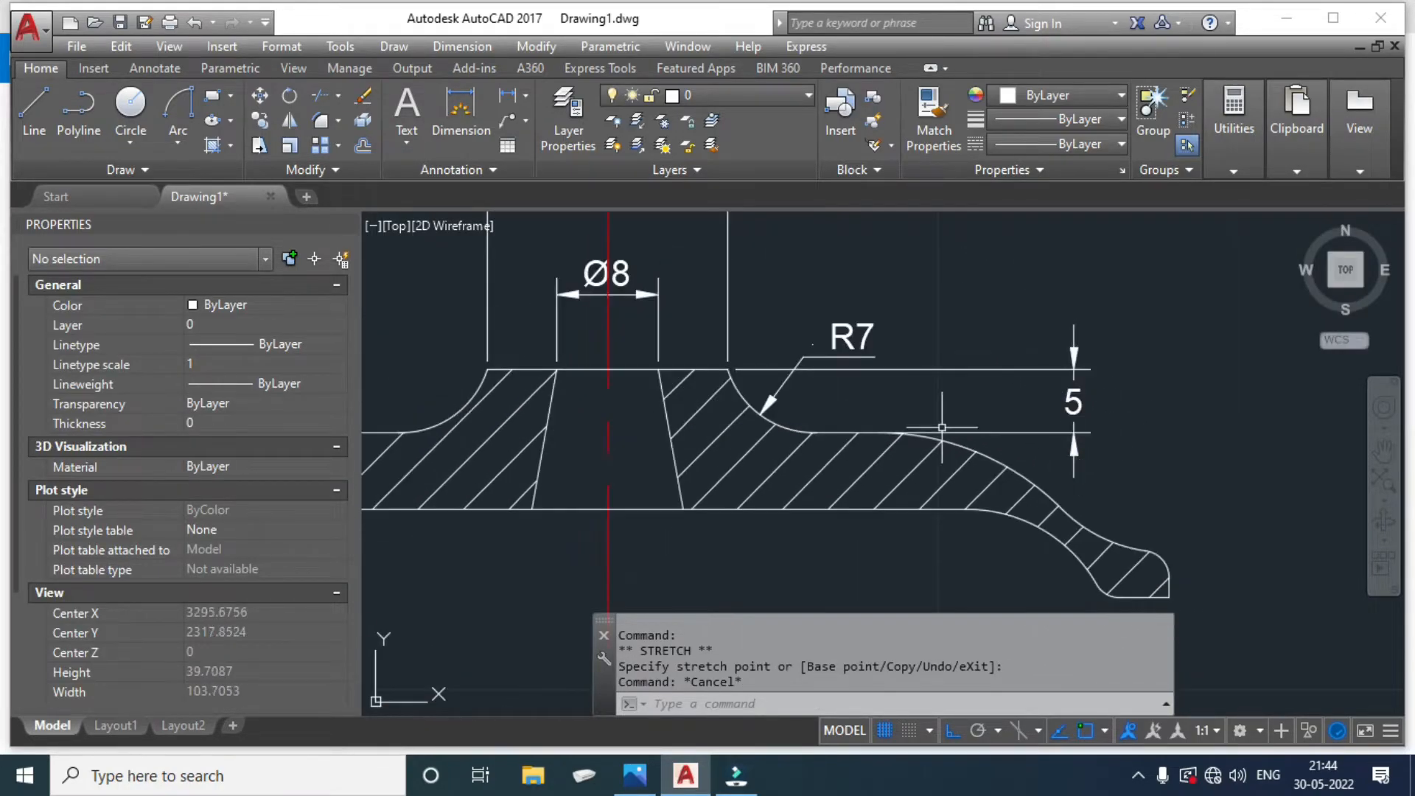
Check the R7 label in the flywheel reference image, and try to reposition the R7 dimension's text in AutoCAD.
{"action": "left_click", "coordinate": [645, 789]}
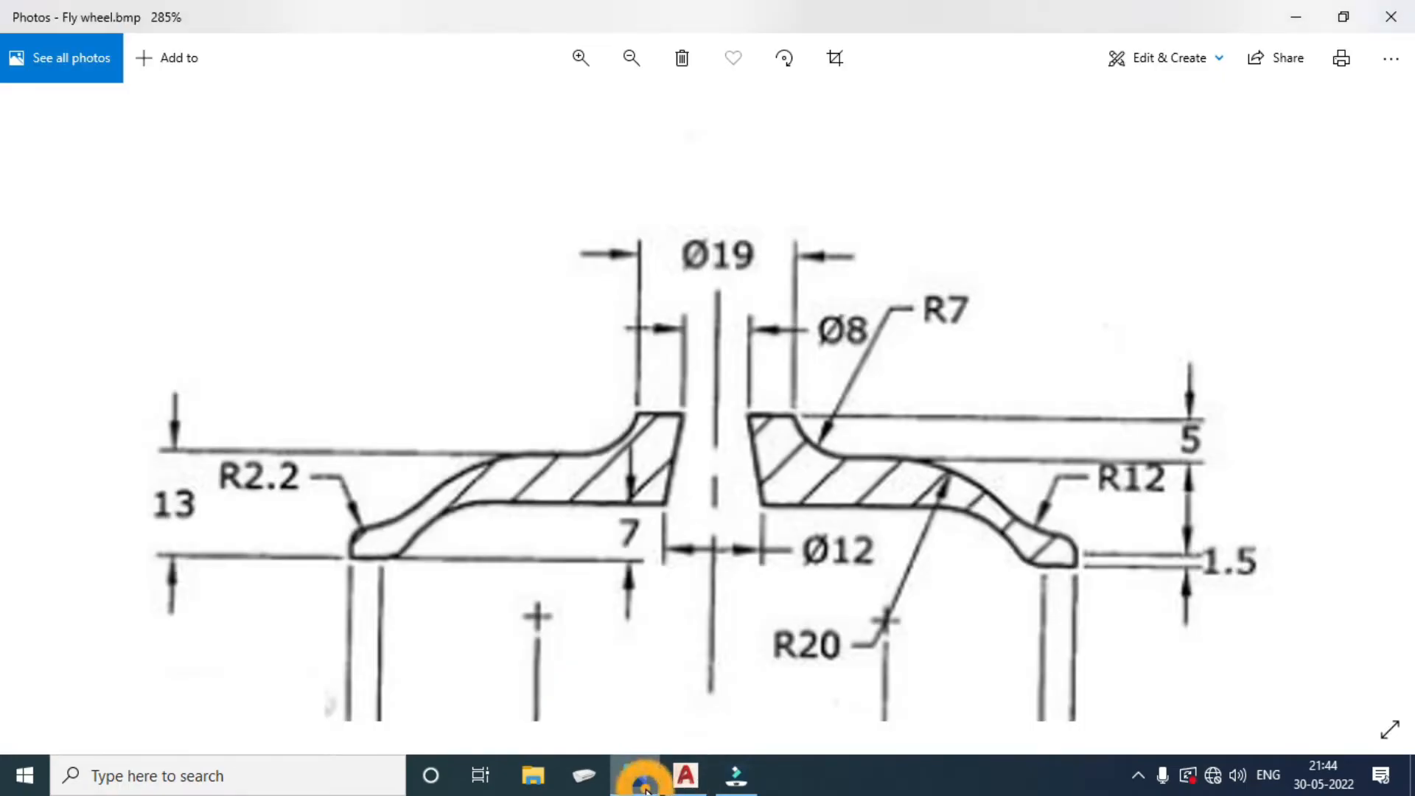
{"action": "left_click", "coordinate": [645, 789]}
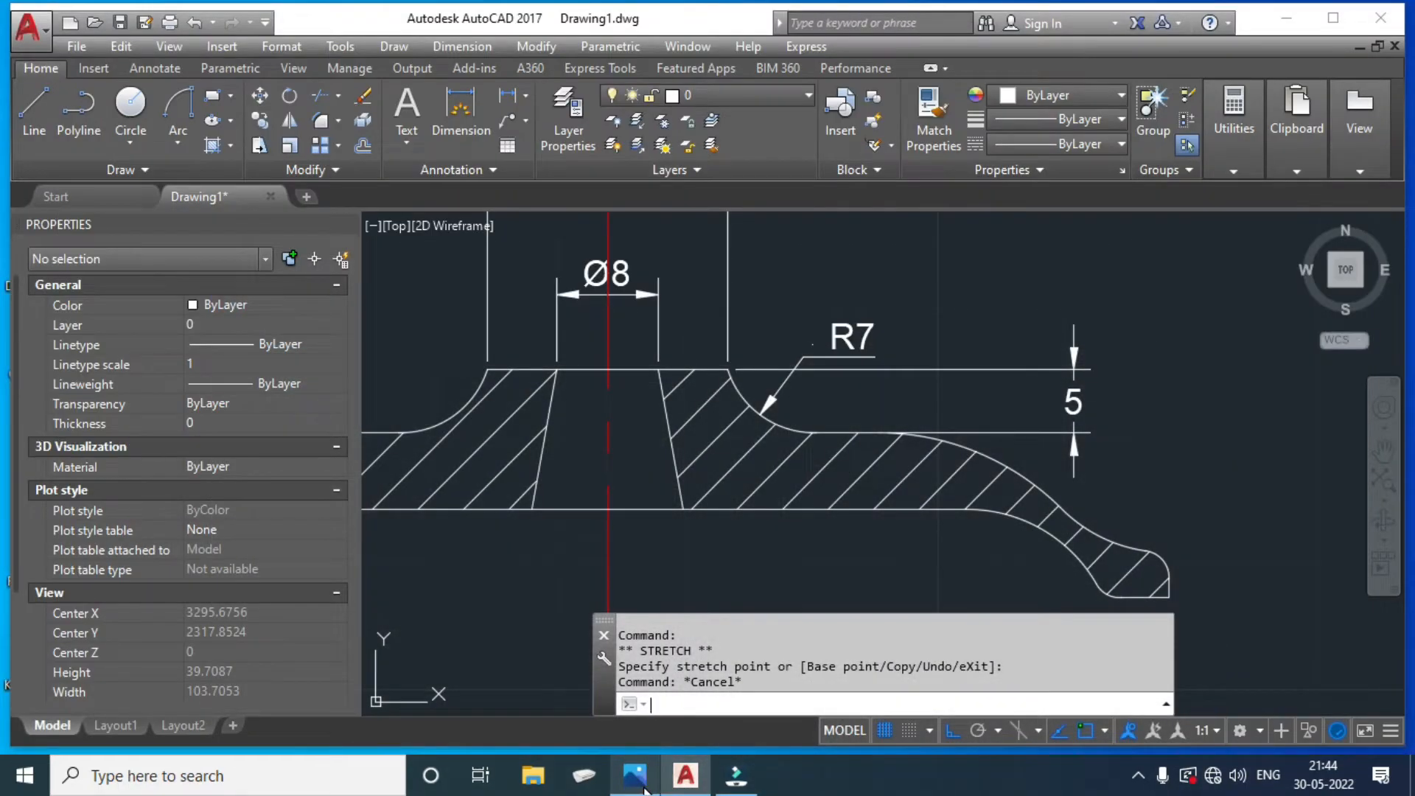
{"action": "left_click", "coordinate": [855, 324]}
{"action": "left_click", "coordinate": [841, 355]}
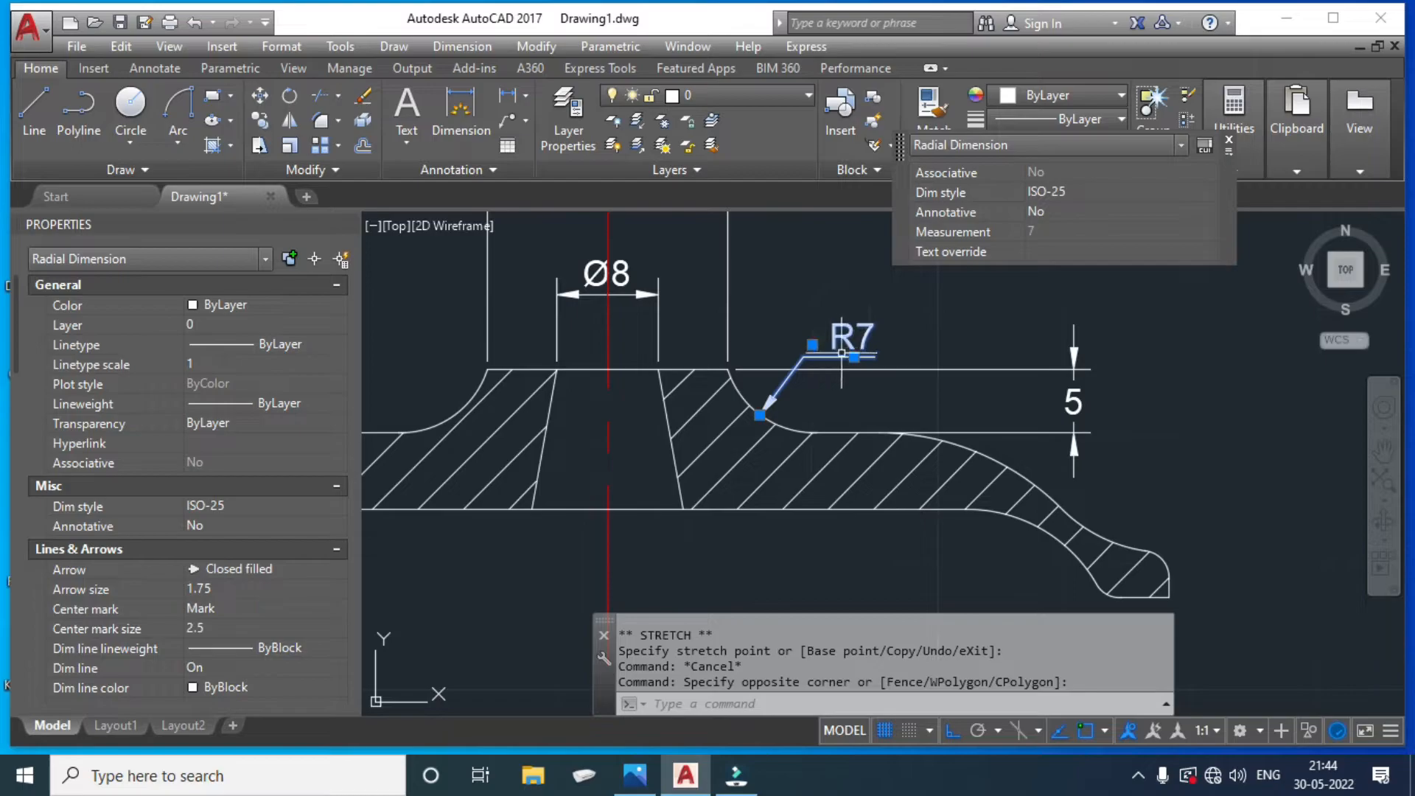
{"action": "left_click", "coordinate": [853, 356]}
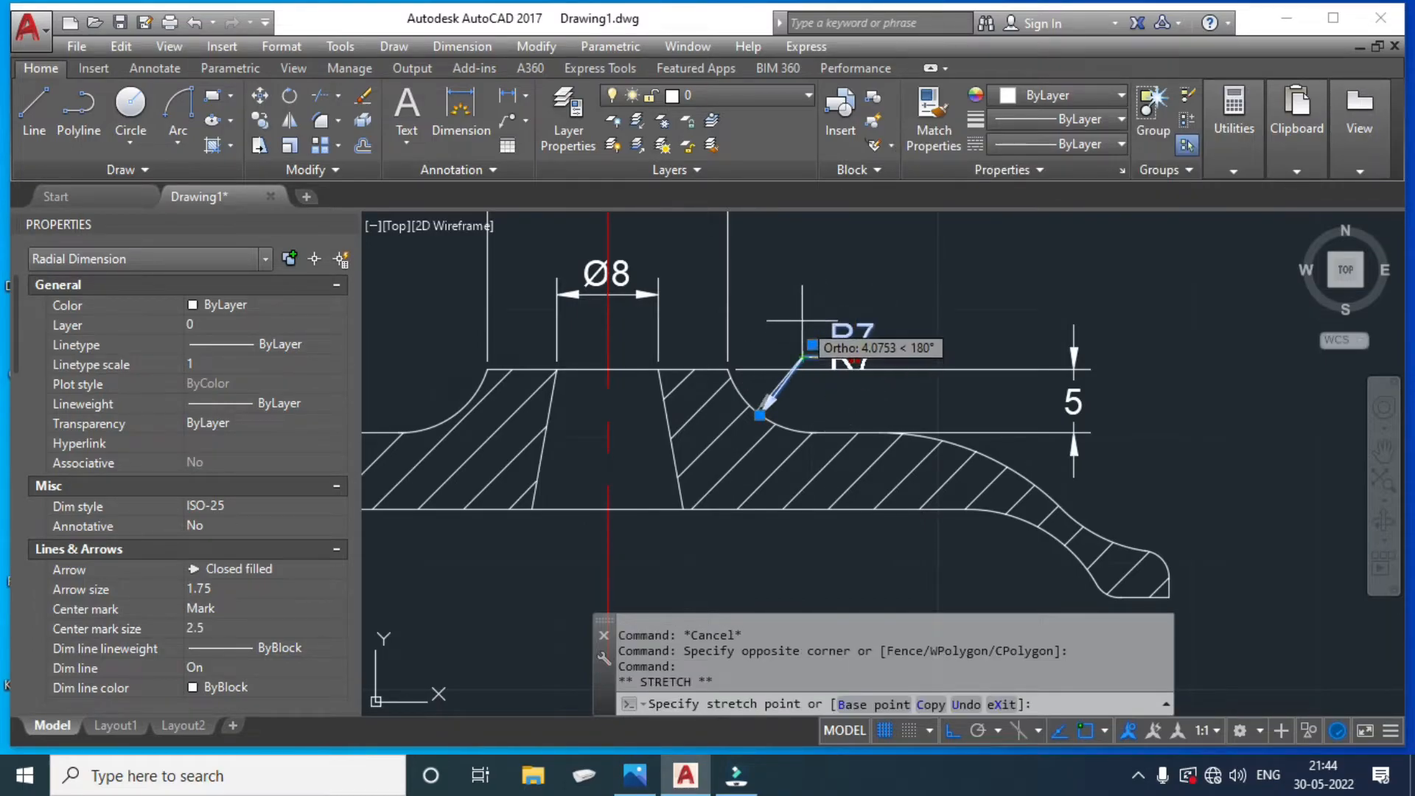
{"action": "left_click", "coordinate": [846, 345]}
{"action": "key", "text": "Escape"}
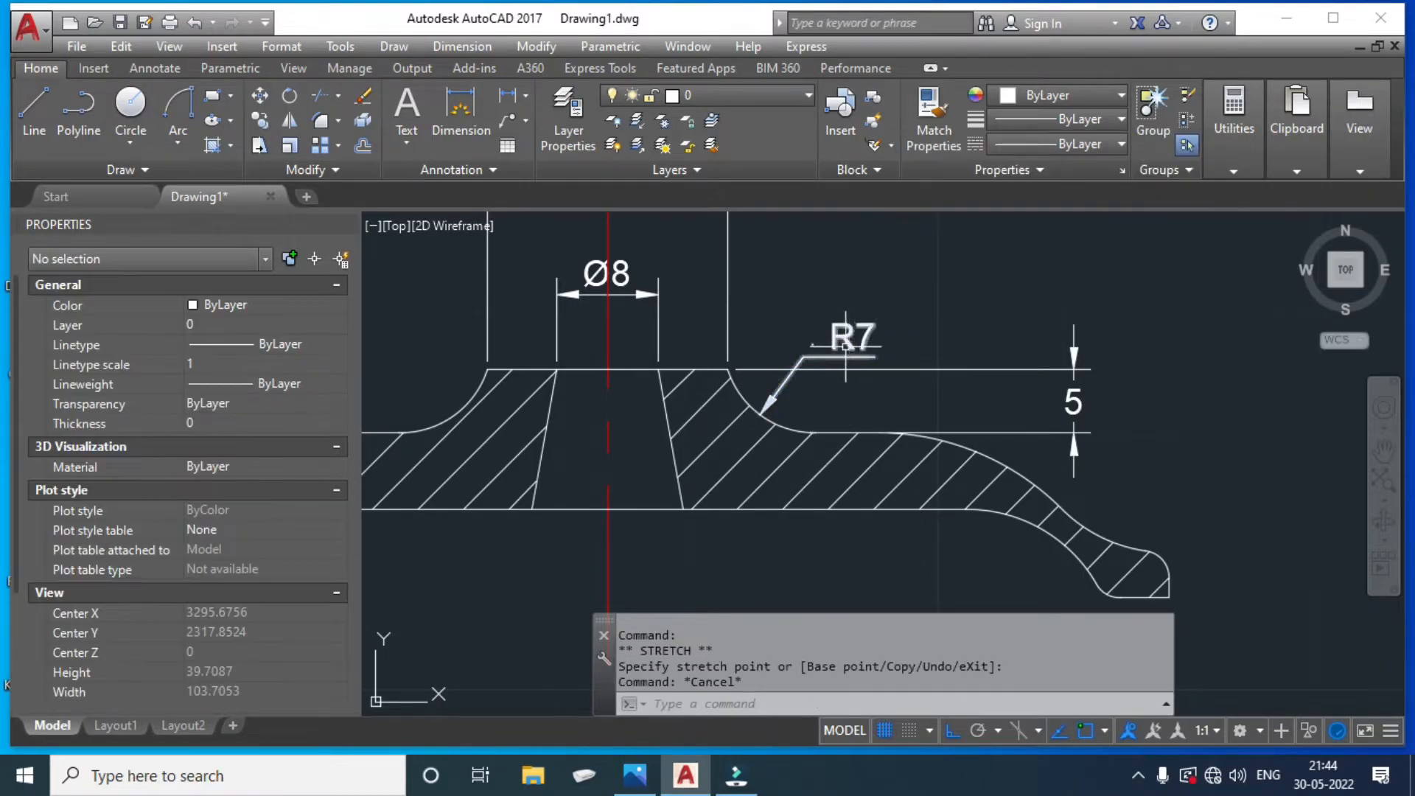
Check the rim radii in the flywheel reference image, and add a radius dimension to the right rim's upper concave arc in AutoCAD.
{"action": "scroll", "coordinate": [845, 346], "scroll_direction": "up", "scroll_amount": 1}
{"action": "scroll", "coordinate": [894, 378], "scroll_direction": "down", "scroll_amount": 1}
{"action": "middle_click_drag", "start_coordinate": [932, 427], "coordinate": [930, 316]}
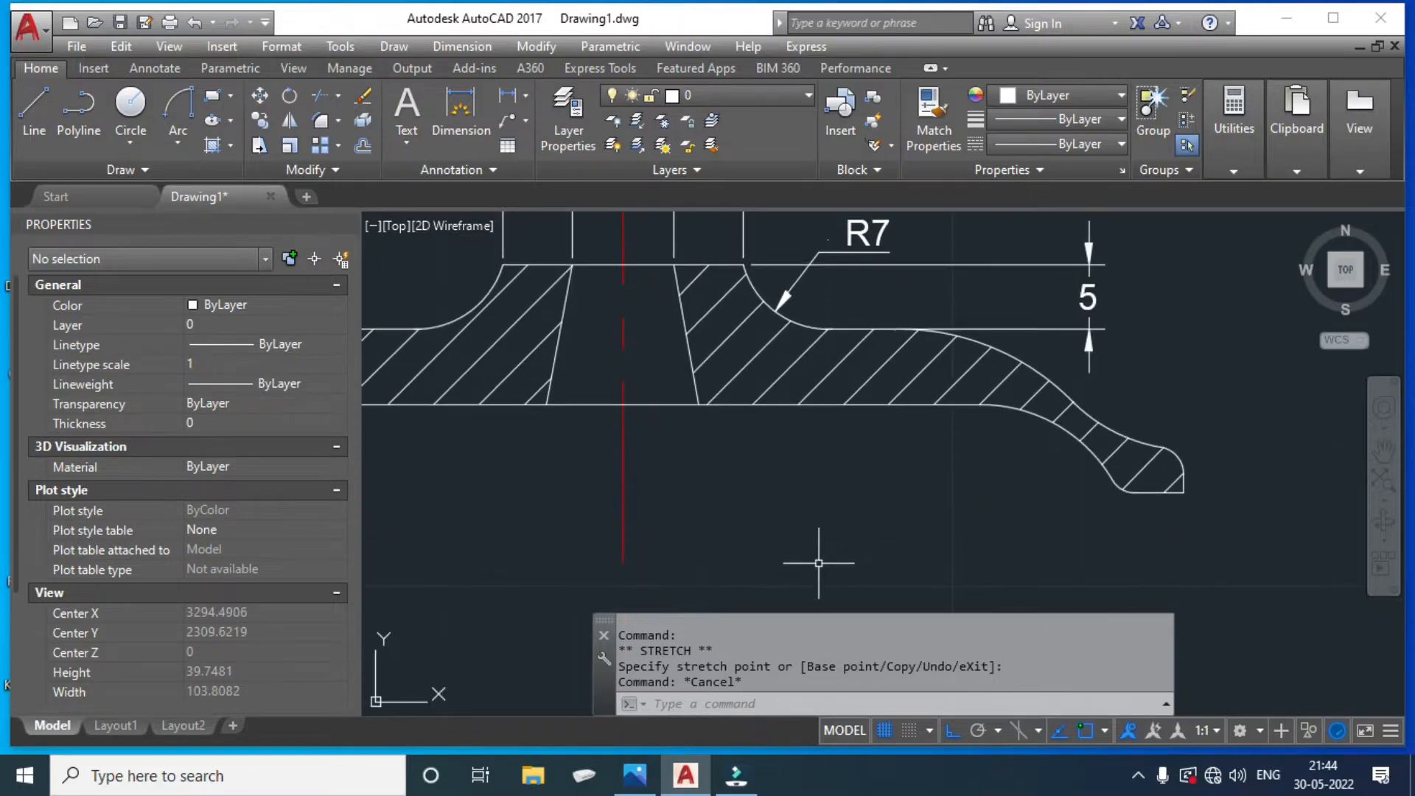
{"action": "scroll", "coordinate": [753, 615], "scroll_direction": "down", "scroll_amount": 1}
{"action": "left_click", "coordinate": [637, 776]}
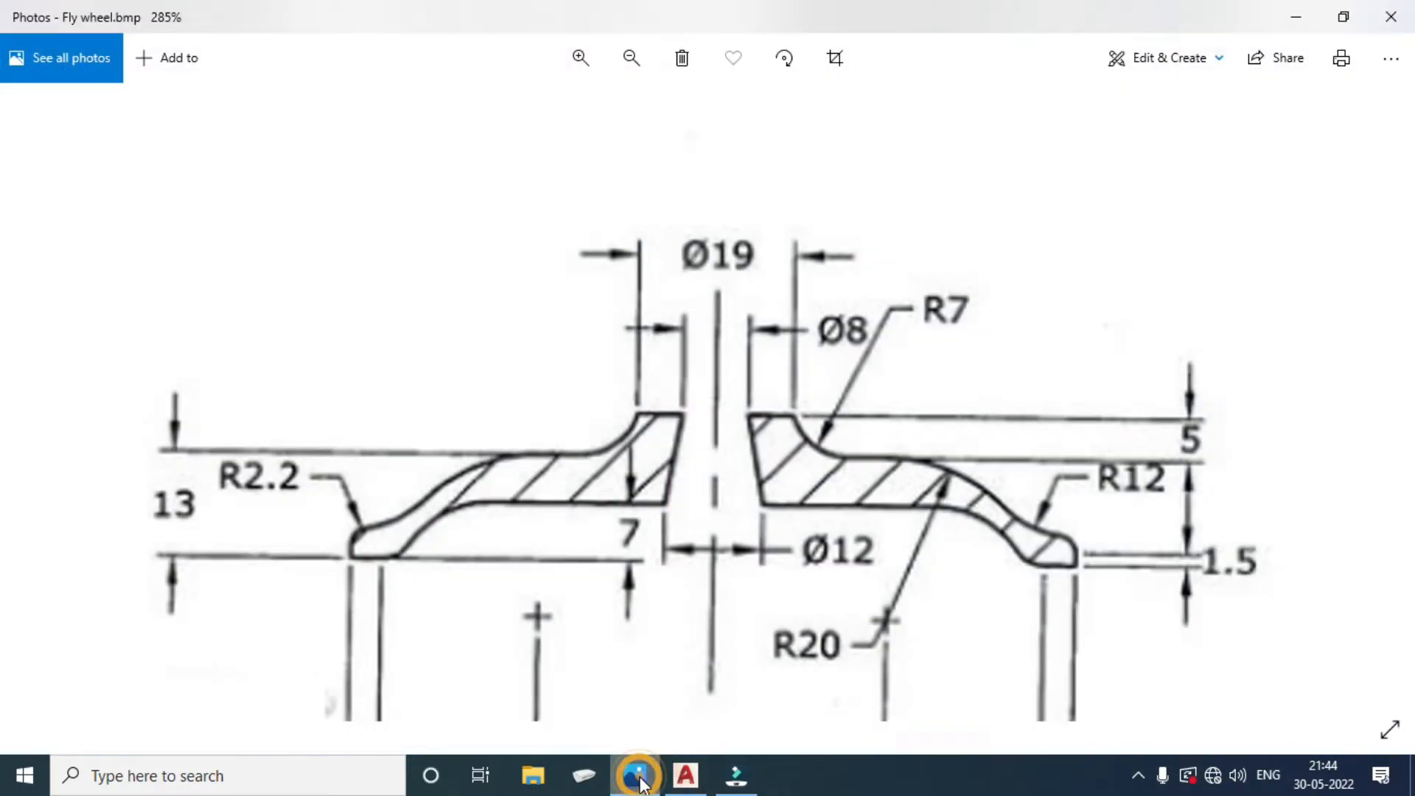
{"action": "left_click", "coordinate": [638, 778]}
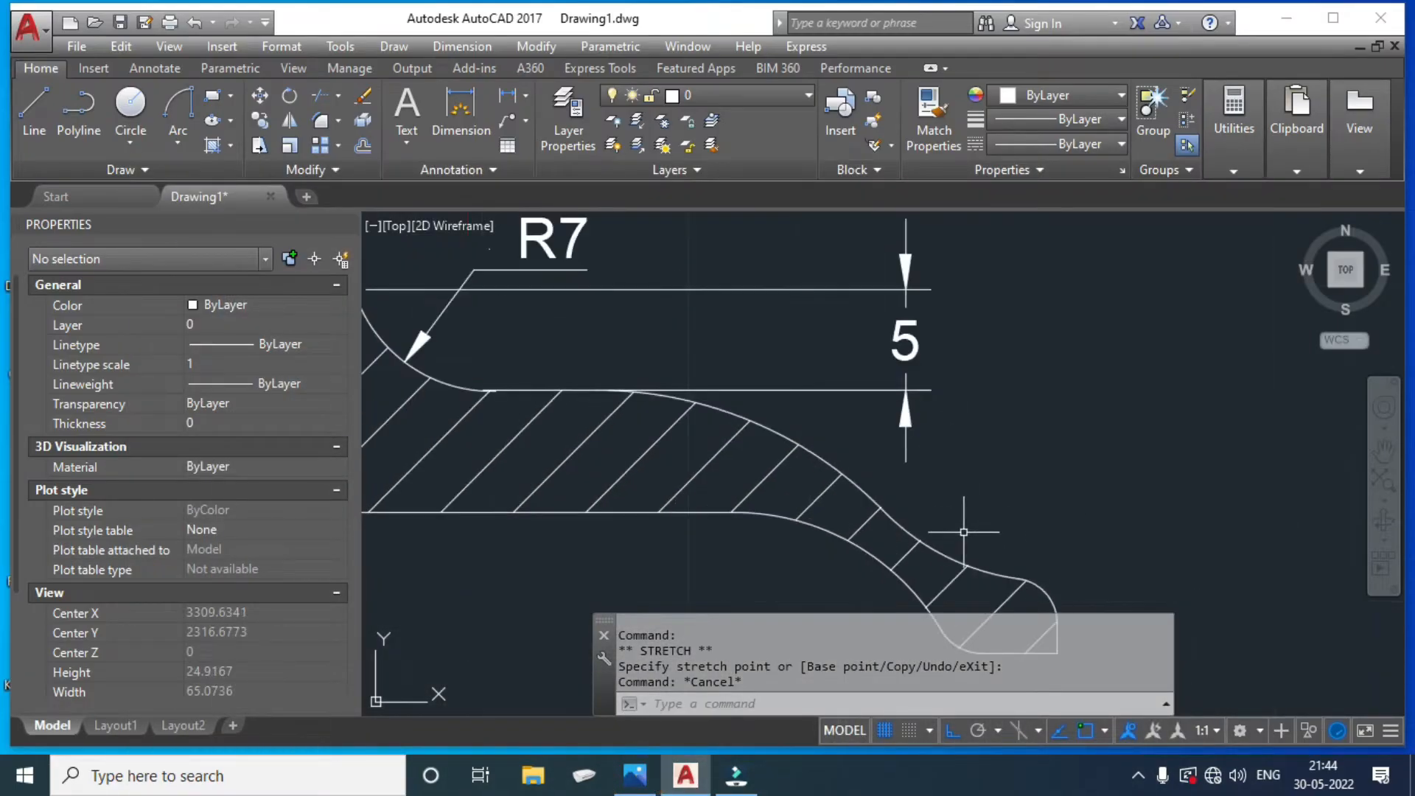
{"action": "type", "text": "dra"}
{"action": "key", "text": "Return"}
{"action": "left_click", "coordinate": [936, 545]}
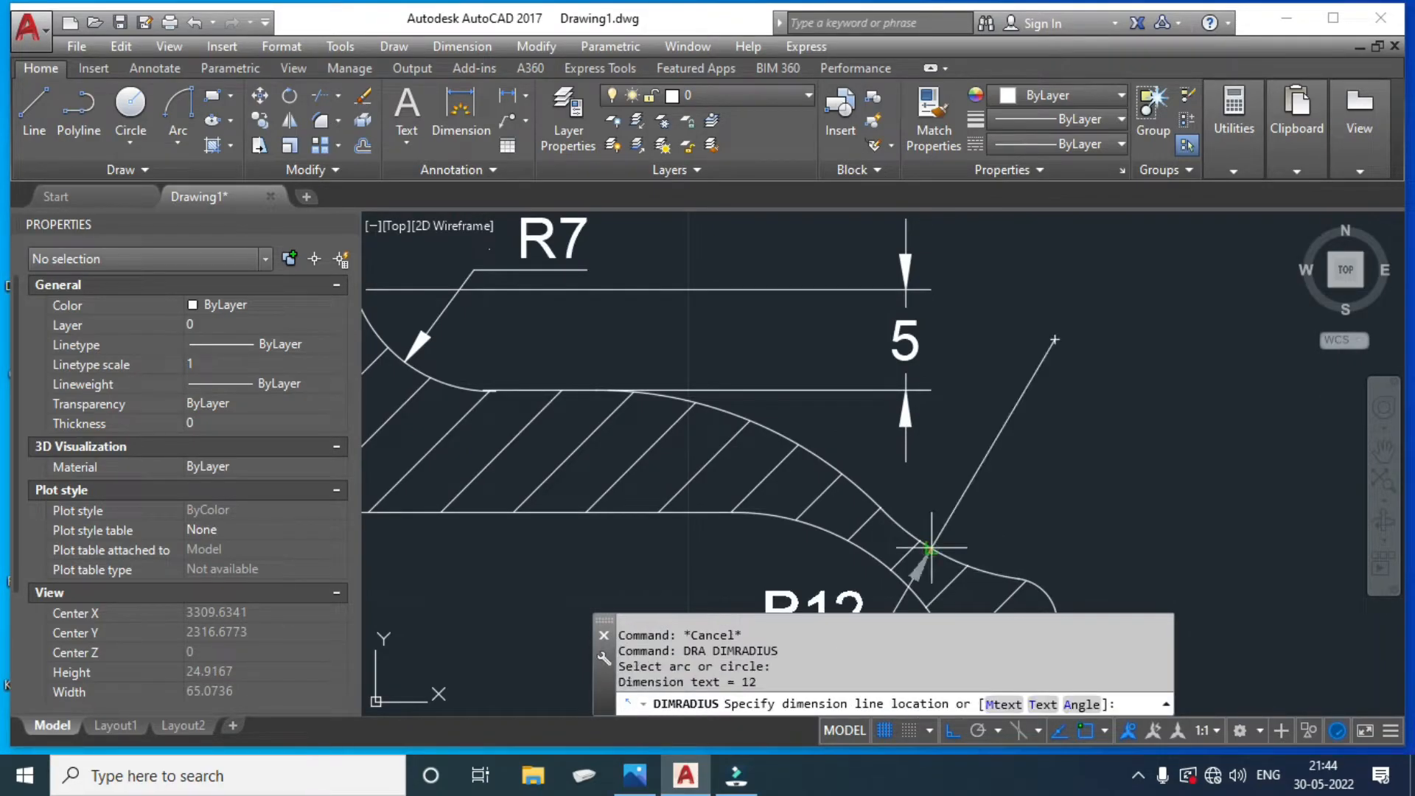
{"action": "left_click", "coordinate": [992, 453]}
Add a radius dimension to the rounded upper outer corner of the right rim, with its text outside the profile.
{"action": "middle_click_drag", "start_coordinate": [1031, 578], "coordinate": [916, 440]}
{"action": "key", "text": "Return"}
{"action": "left_click", "coordinate": [918, 442]}
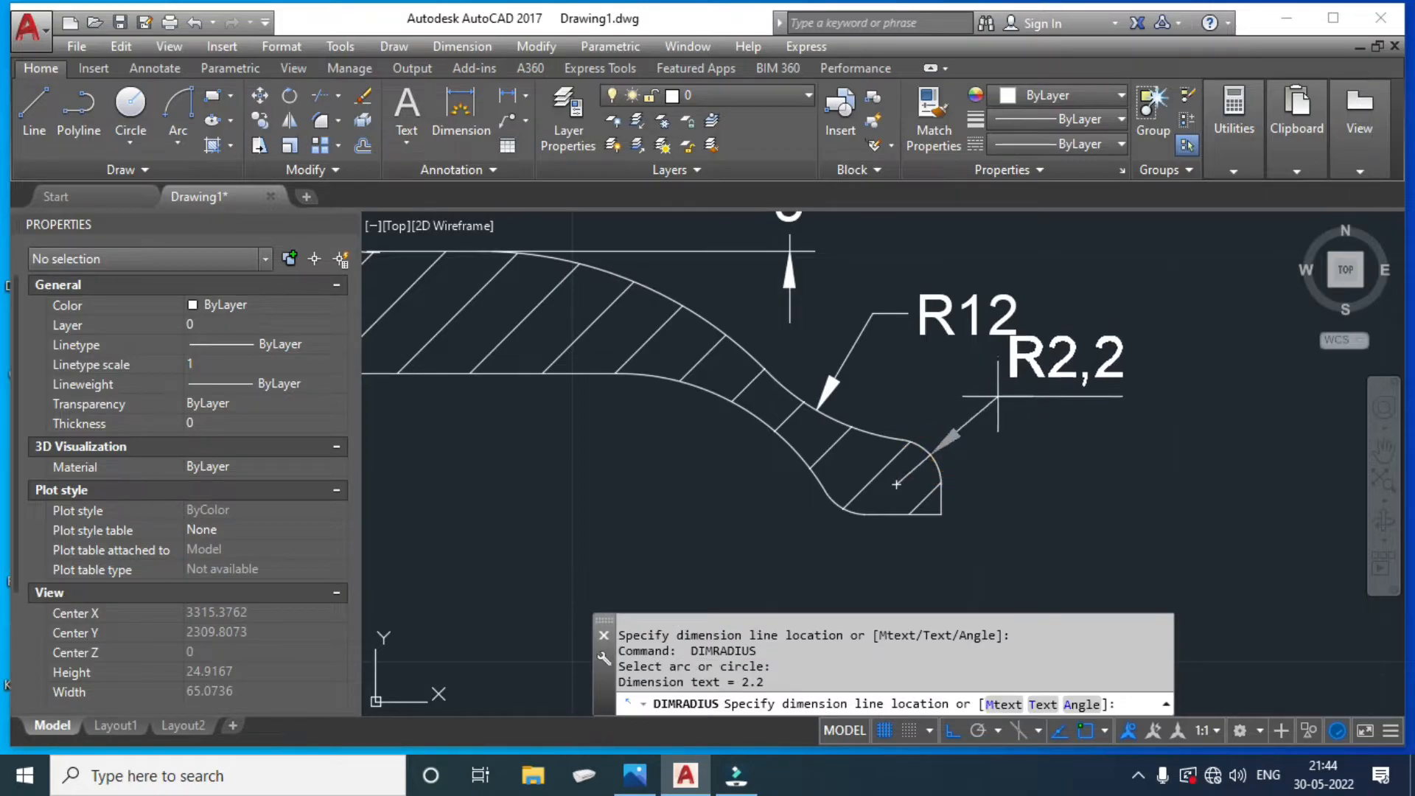
{"action": "left_click", "coordinate": [995, 421]}
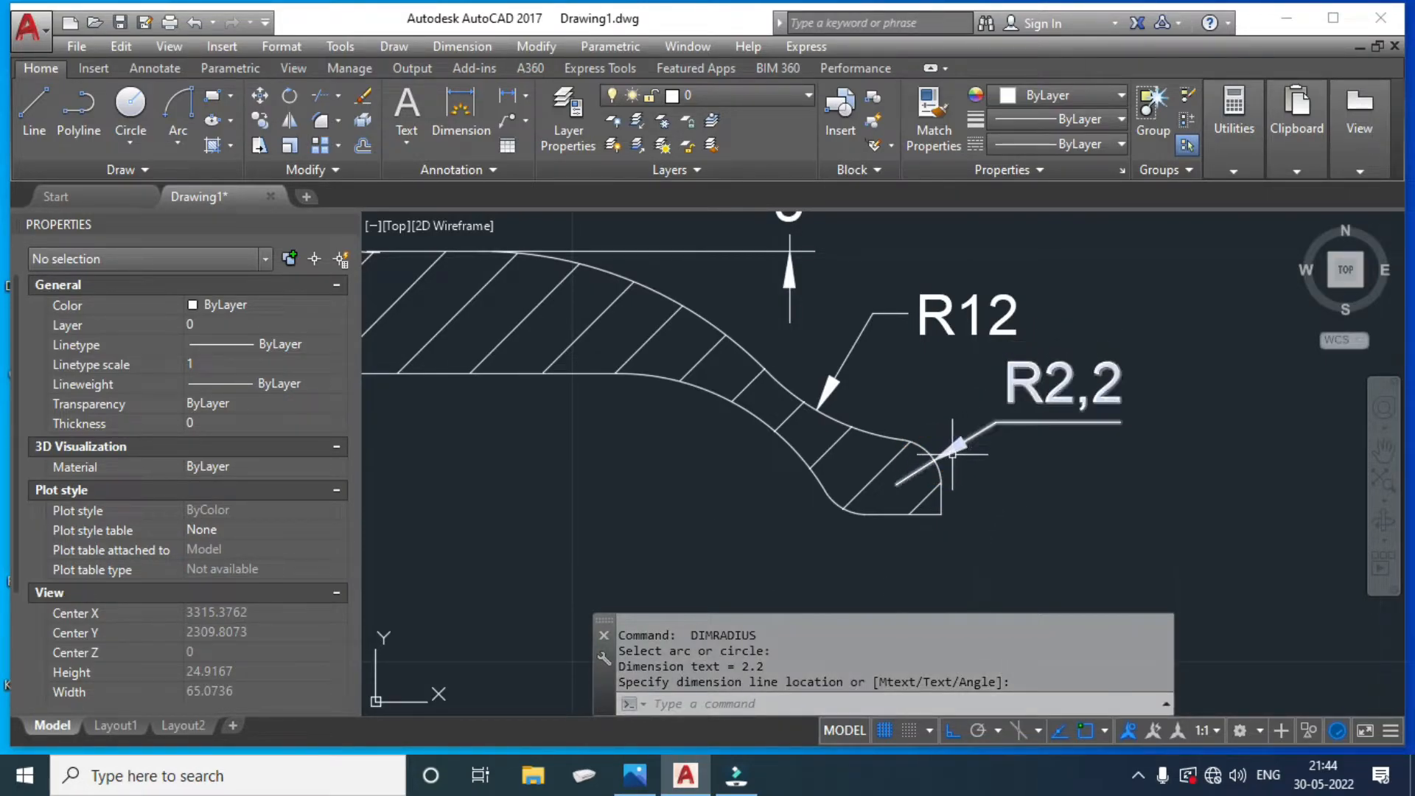
Set the ISO-25 dimension style's decimal separator to Period and keep that style current.
{"action": "scroll", "coordinate": [945, 457], "scroll_direction": "up", "scroll_amount": 4}
{"action": "left_click", "coordinate": [900, 480]}
{"action": "left_click", "coordinate": [897, 483]}
{"action": "key", "text": "Escape"}
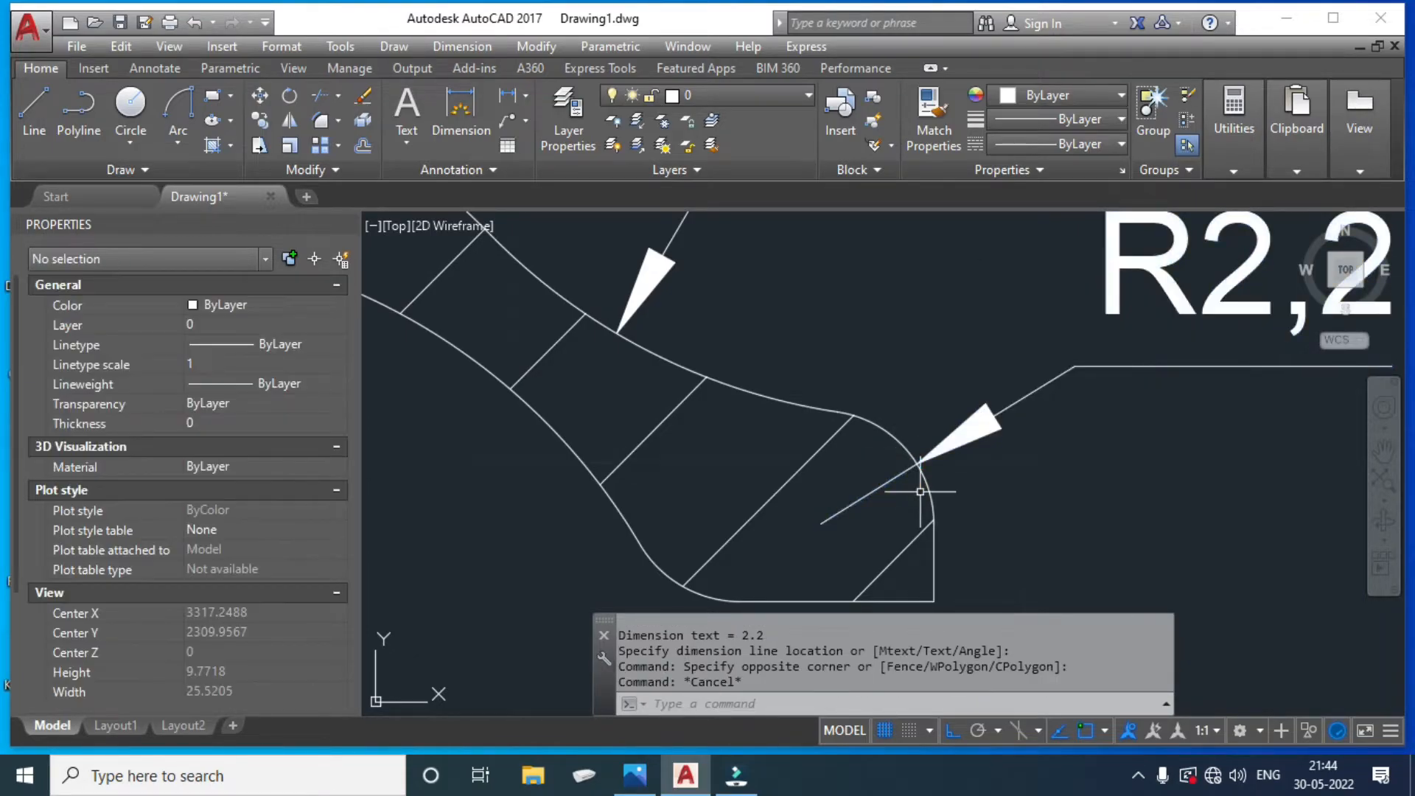
{"action": "type", "text": "d"}
{"action": "key", "text": "Return"}
{"action": "left_click", "coordinate": [916, 340]}
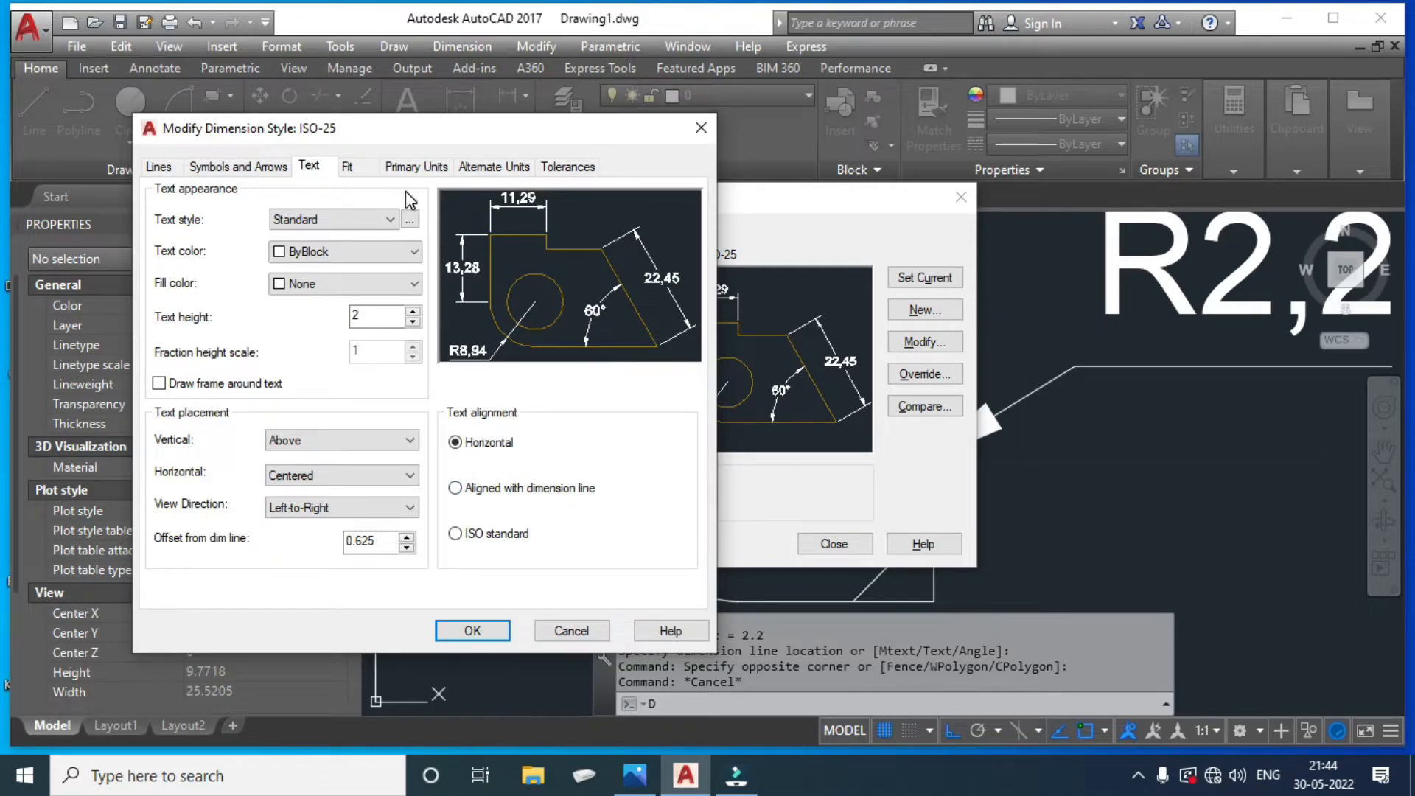
{"action": "left_click", "coordinate": [416, 166]}
{"action": "left_click", "coordinate": [376, 299]}
{"action": "left_click", "coordinate": [369, 318]}
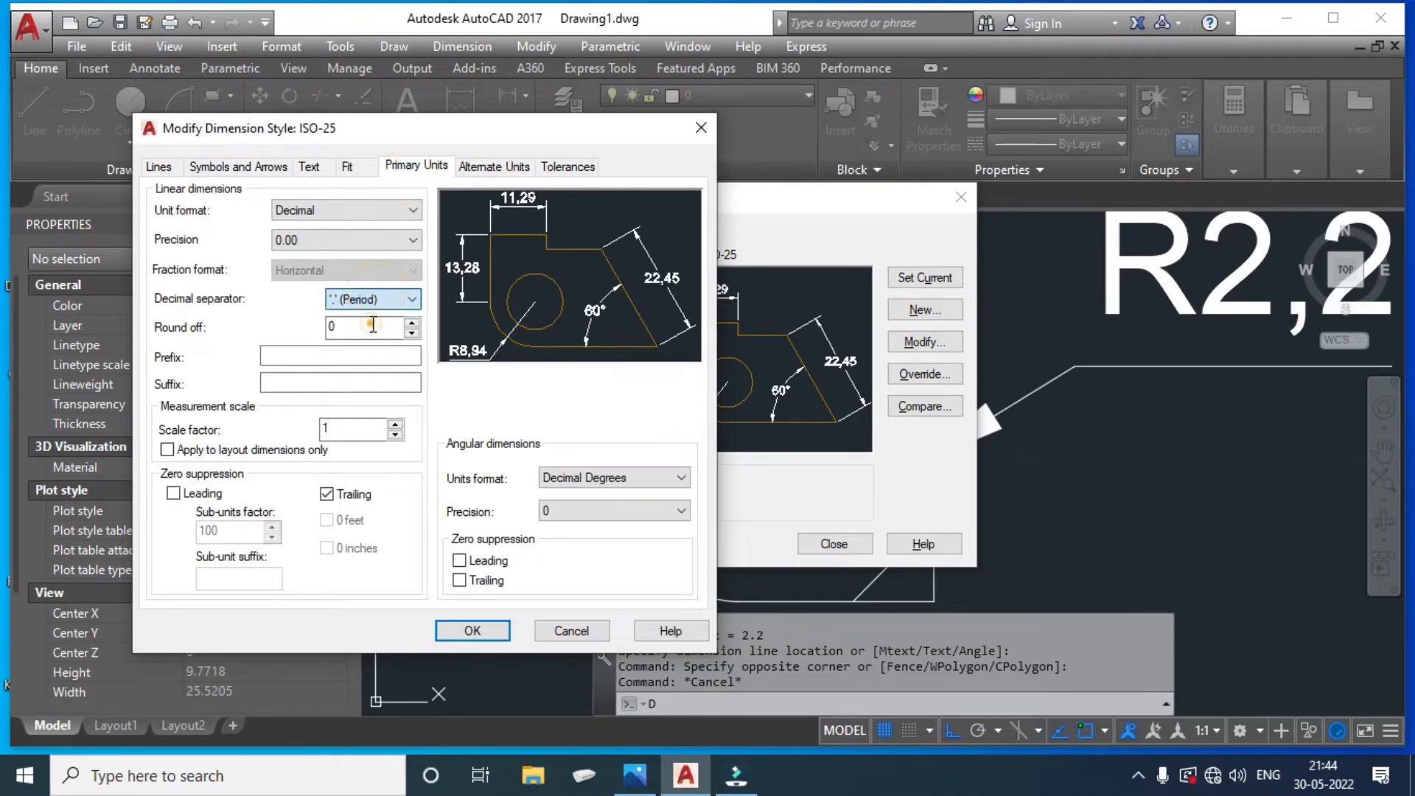
{"action": "left_click", "coordinate": [373, 325]}
{"action": "left_click", "coordinate": [473, 631]}
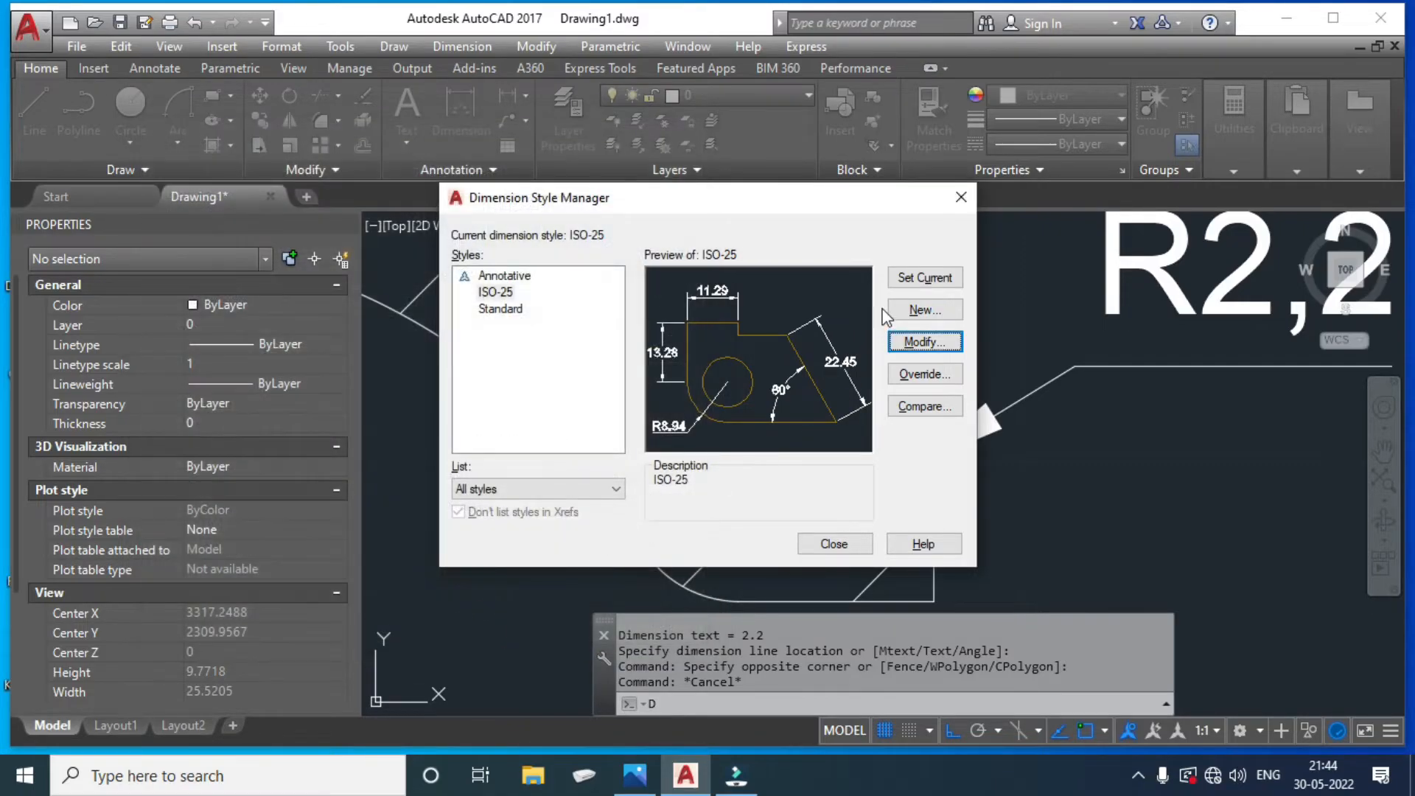
{"action": "left_click", "coordinate": [902, 281]}
{"action": "left_click", "coordinate": [834, 543]}
Add a vertical linear dimension to the short outer edge of the right rim, placed right of the rim.
{"action": "scroll", "coordinate": [1002, 376], "scroll_direction": "down", "scroll_amount": 4}
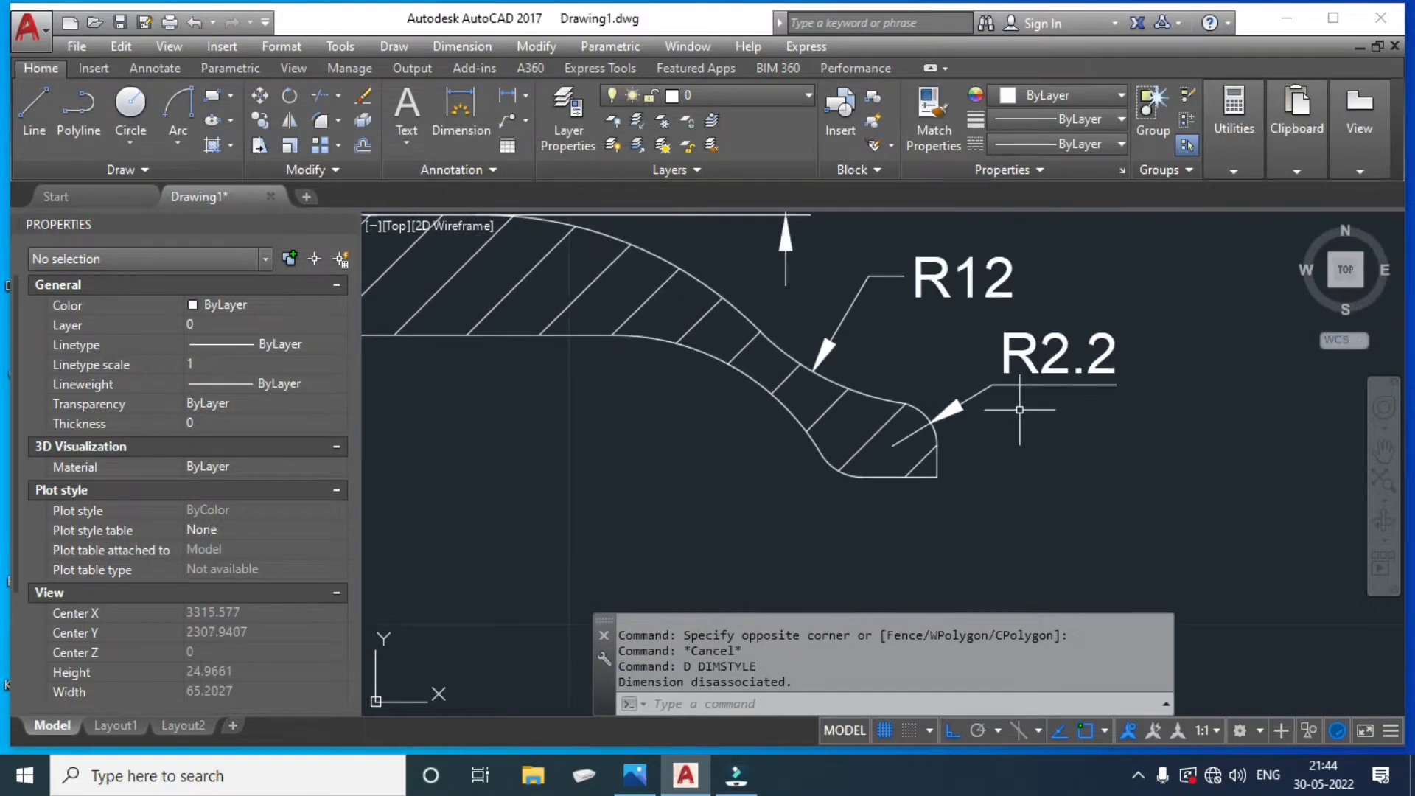
{"action": "middle_click_drag", "start_coordinate": [952, 449], "coordinate": [948, 420]}
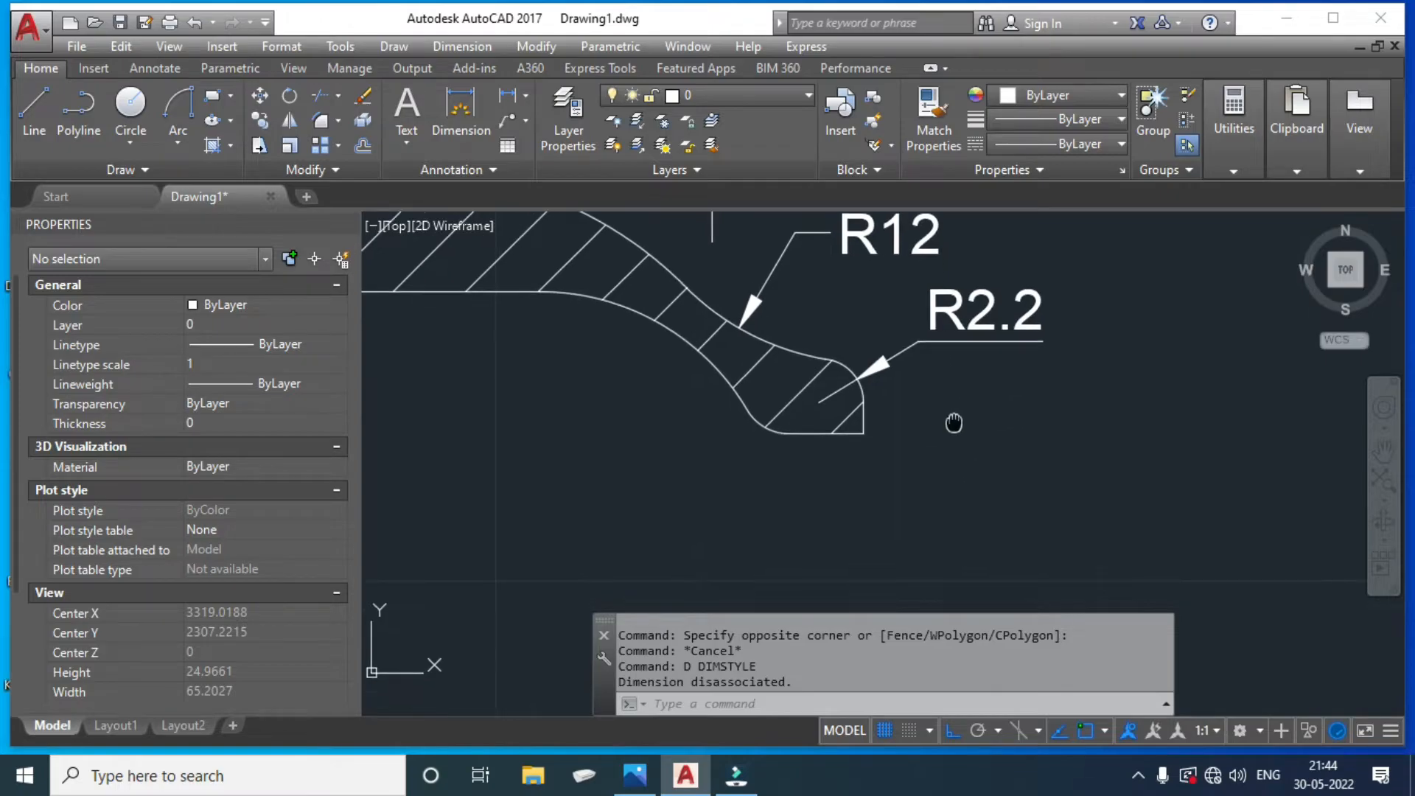
{"action": "type", "text": "DLI"}
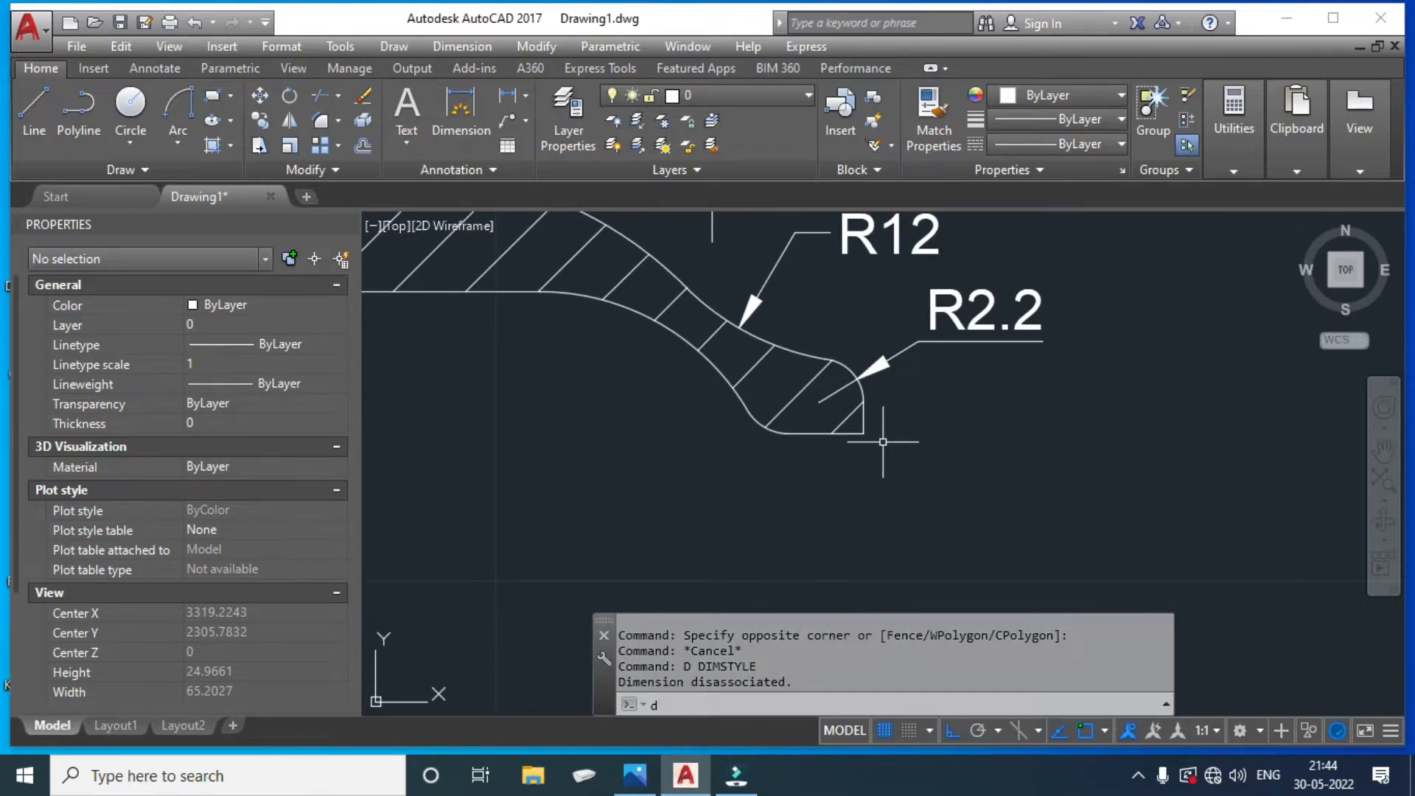
{"action": "key", "text": "Return"}
{"action": "key", "text": "Return"}
{"action": "left_click", "coordinate": [862, 405]}
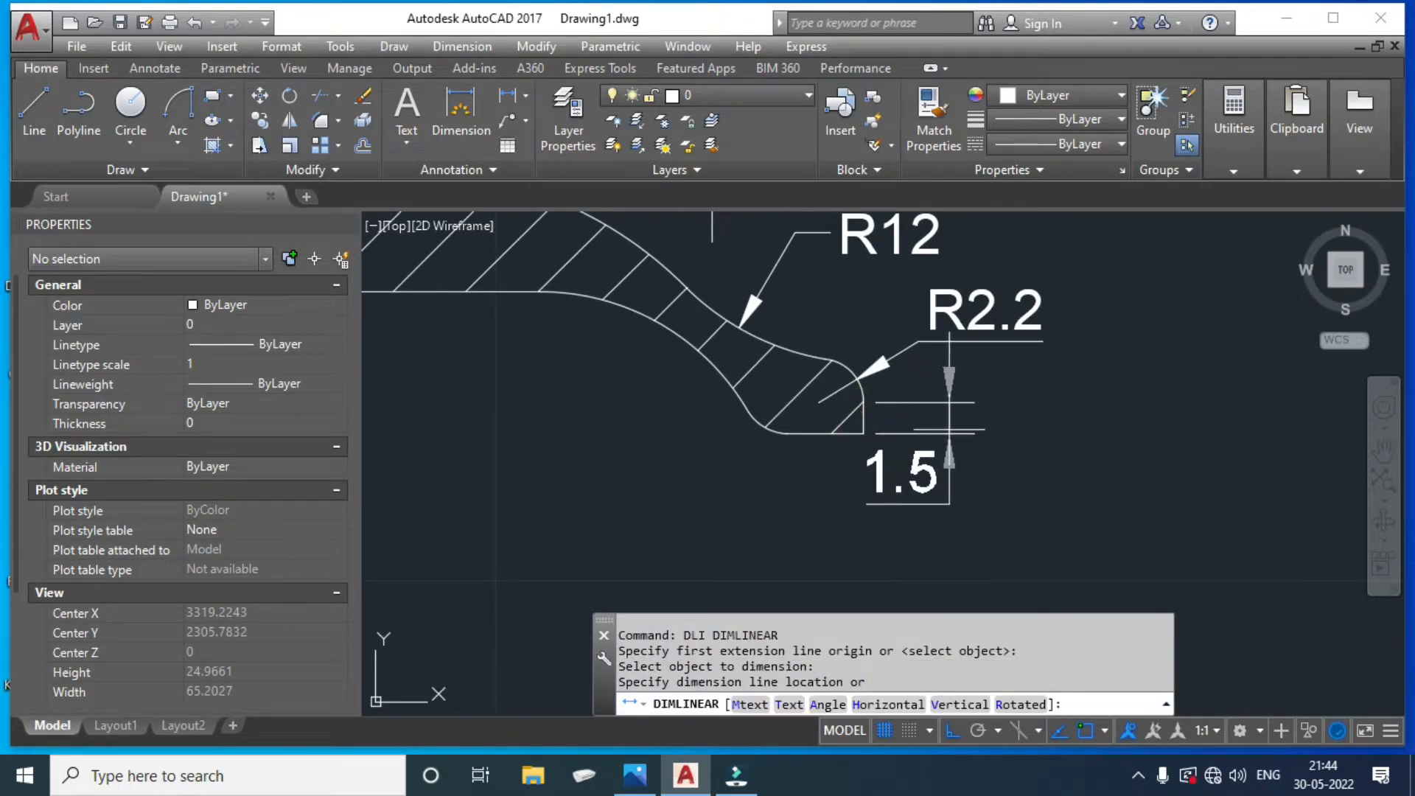
{"action": "left_click", "coordinate": [953, 428]}
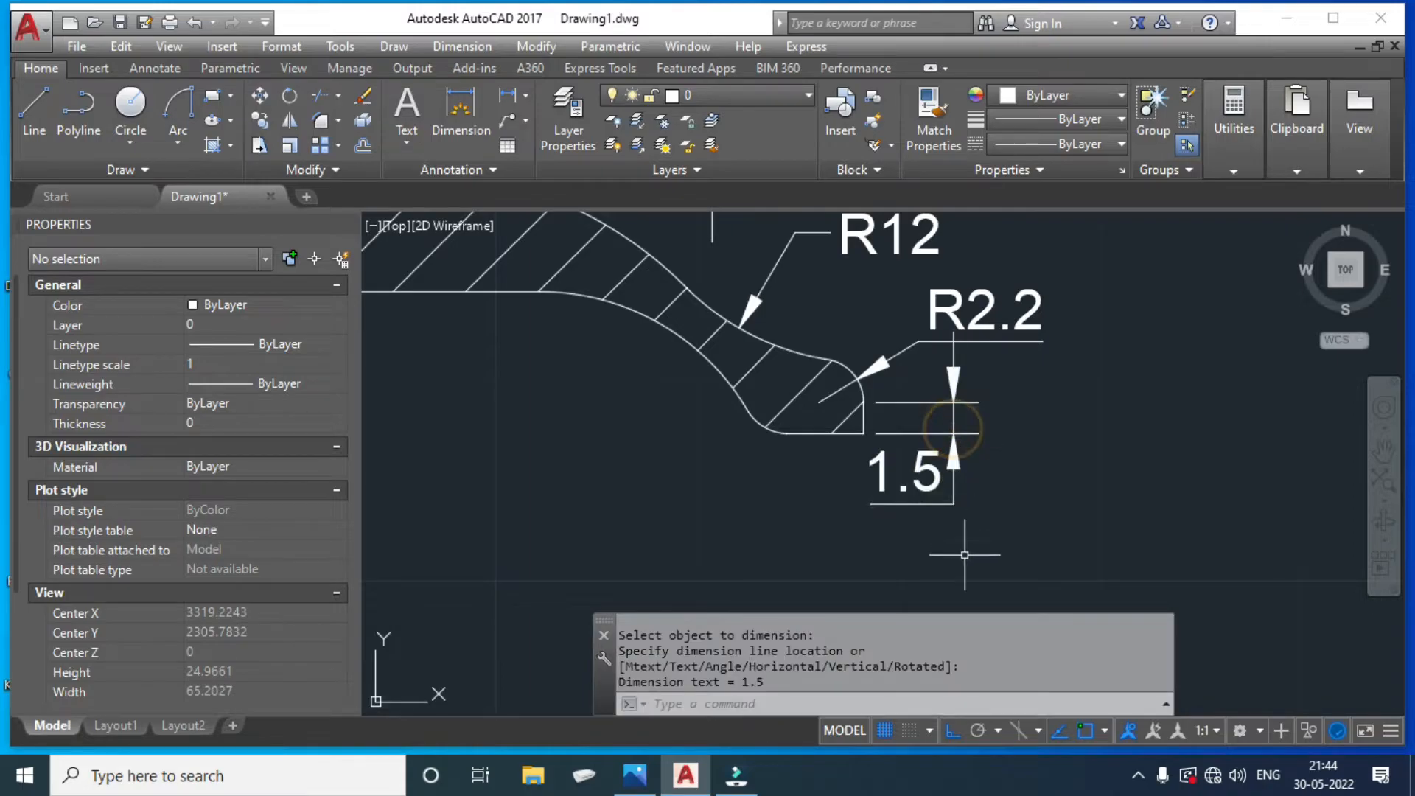
Turn Ortho off and shift the rim edge height dimension with its text farther right of the rim.
{"action": "left_click", "coordinate": [940, 476]}
{"action": "left_click", "coordinate": [905, 472]}
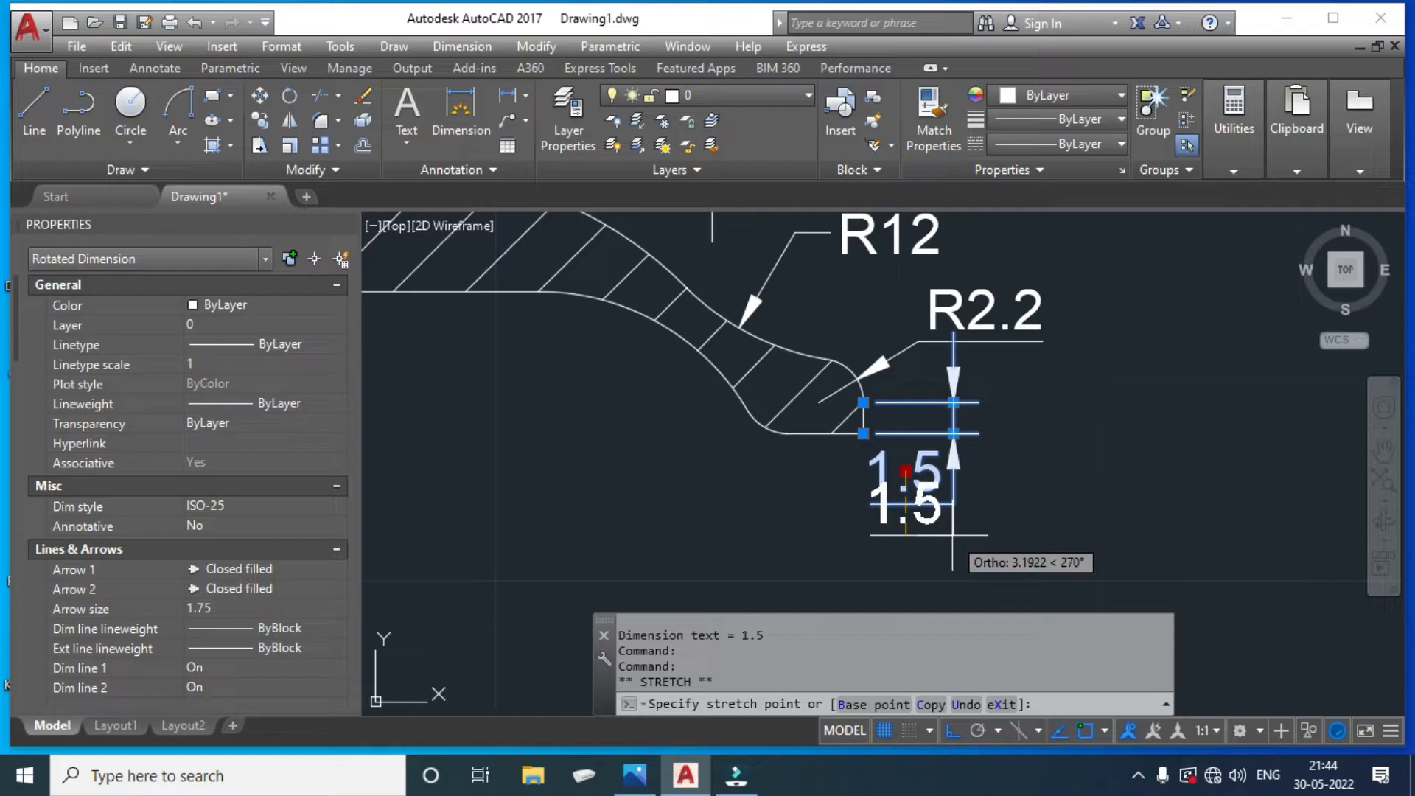
{"action": "key", "text": "F8"}
{"action": "left_click", "coordinate": [945, 475]}
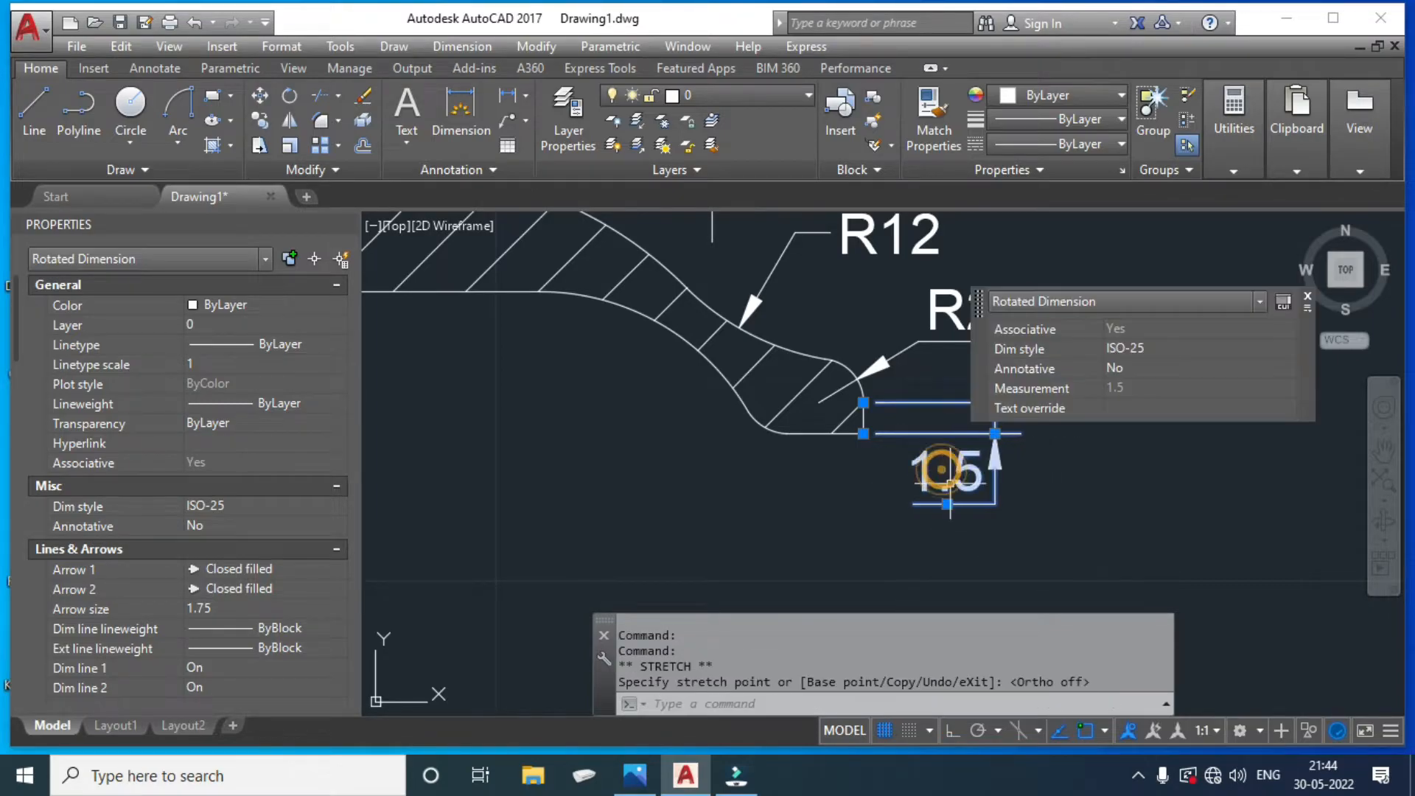
Check the rim height label in the flywheel reference image, and move that dimension's text between its extension lines in AutoCAD.
{"action": "left_click", "coordinate": [689, 782]}
{"action": "left_click", "coordinate": [687, 780]}
{"action": "left_click", "coordinate": [653, 779]}
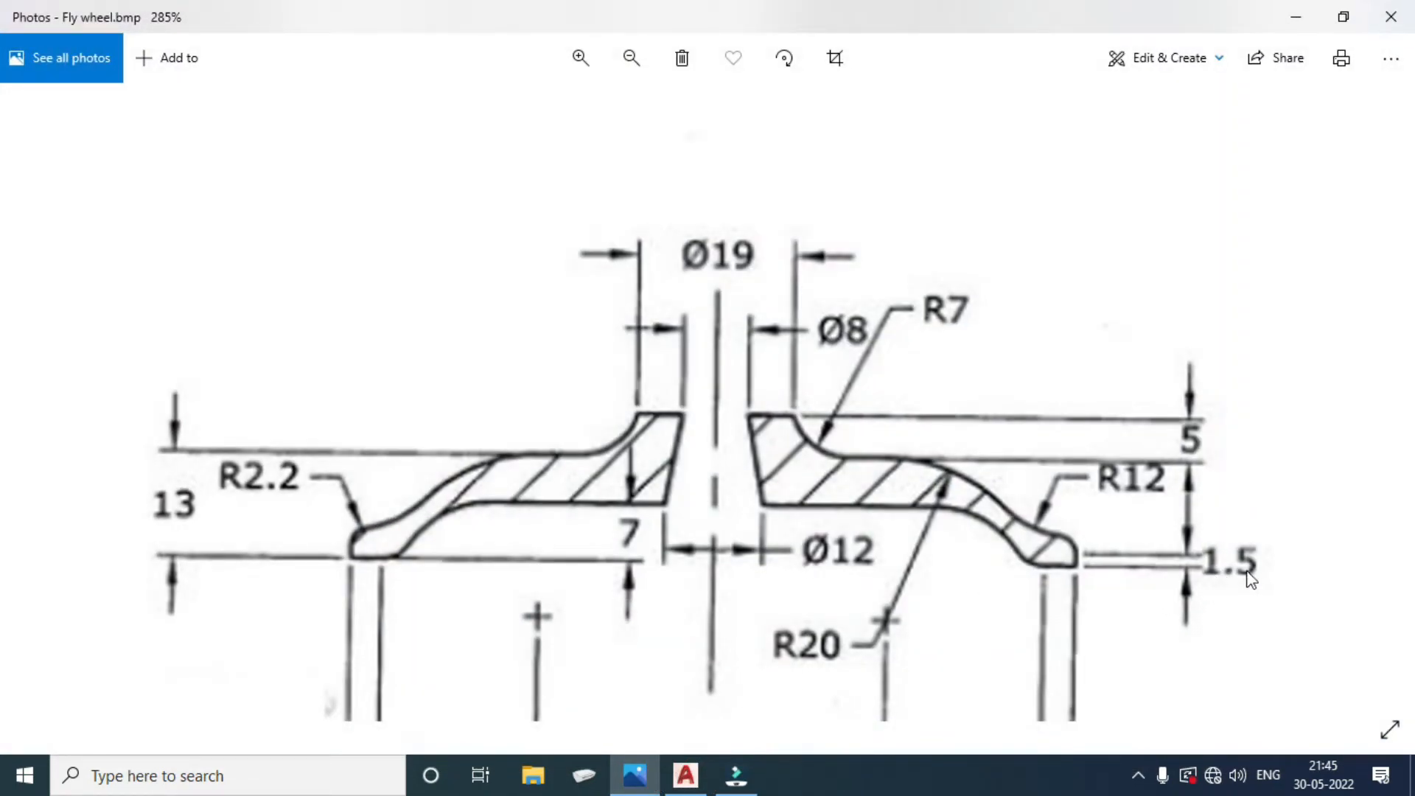
{"action": "left_click", "coordinate": [685, 776]}
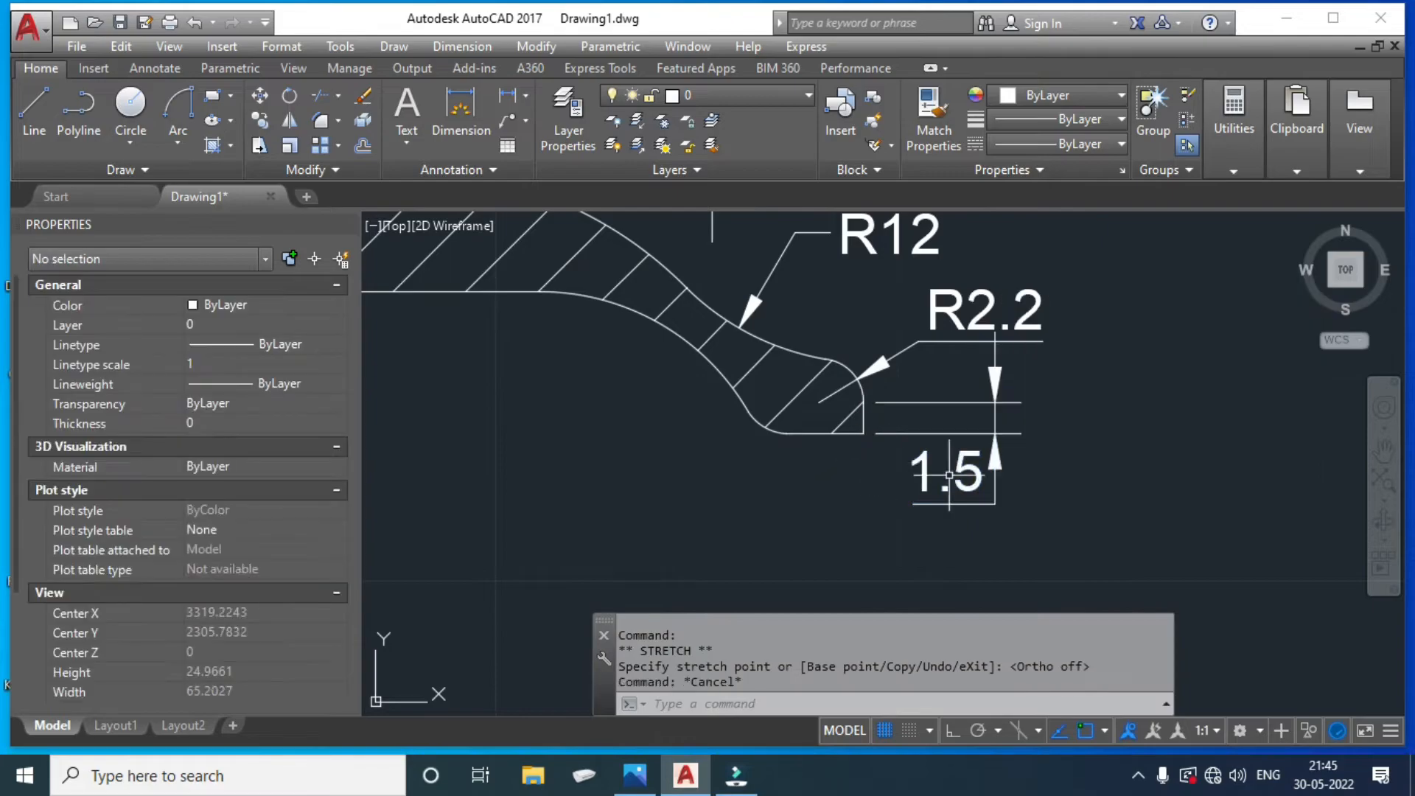
{"action": "left_click", "coordinate": [1006, 480]}
{"action": "left_click", "coordinate": [971, 469]}
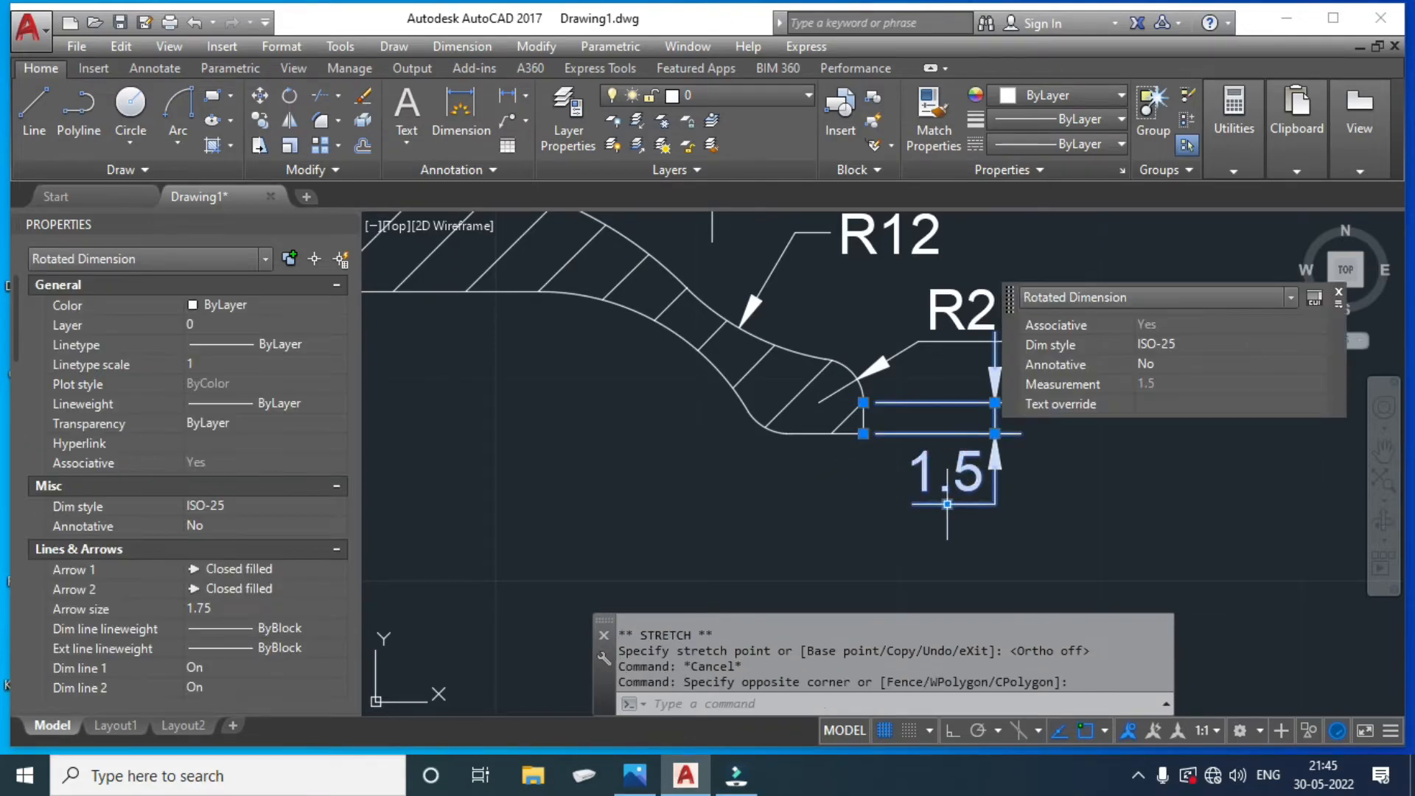
{"action": "left_click", "coordinate": [948, 504]}
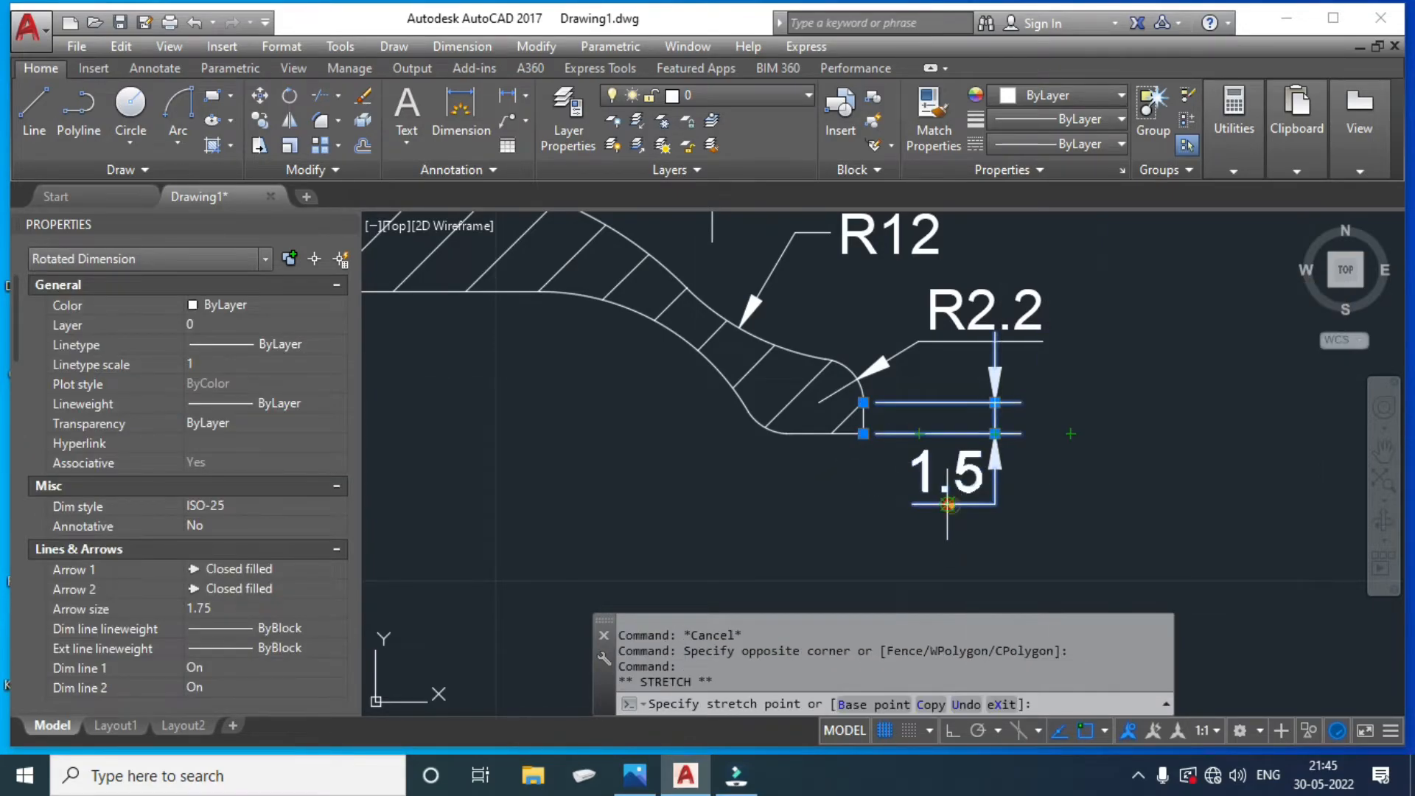
{"action": "left_click", "coordinate": [1038, 428]}
{"action": "middle_click_drag", "start_coordinate": [1038, 424], "coordinate": [871, 477]}
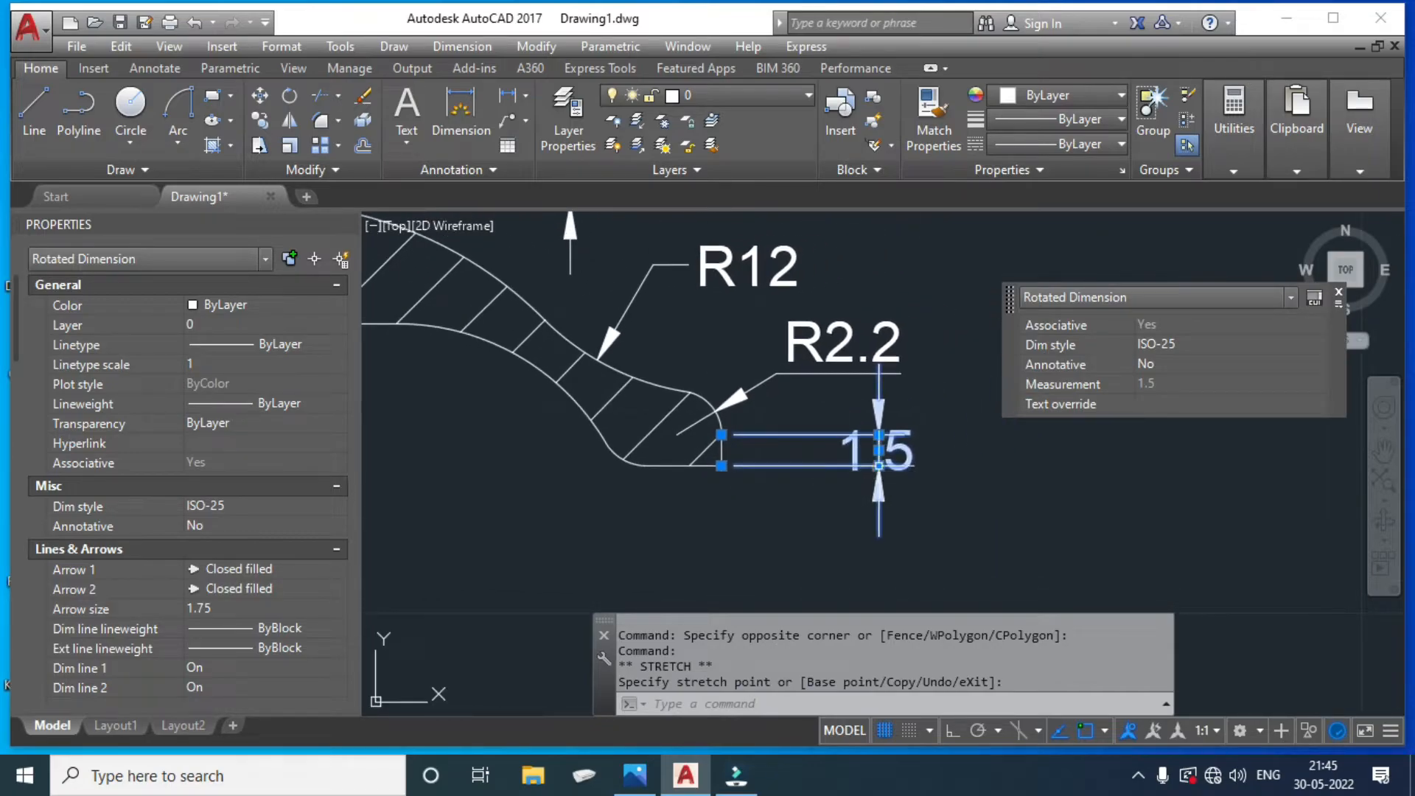
Move the right rim edge height dimension's text below its extension lines and shift its dimension line slightly farther from the rim.
{"action": "key", "text": "Escape"}
{"action": "key", "text": "Escape"}
{"action": "middle_click_drag", "start_coordinate": [763, 465], "coordinate": [778, 471]}
{"action": "scroll", "coordinate": [936, 483], "scroll_direction": "down", "scroll_amount": 4}
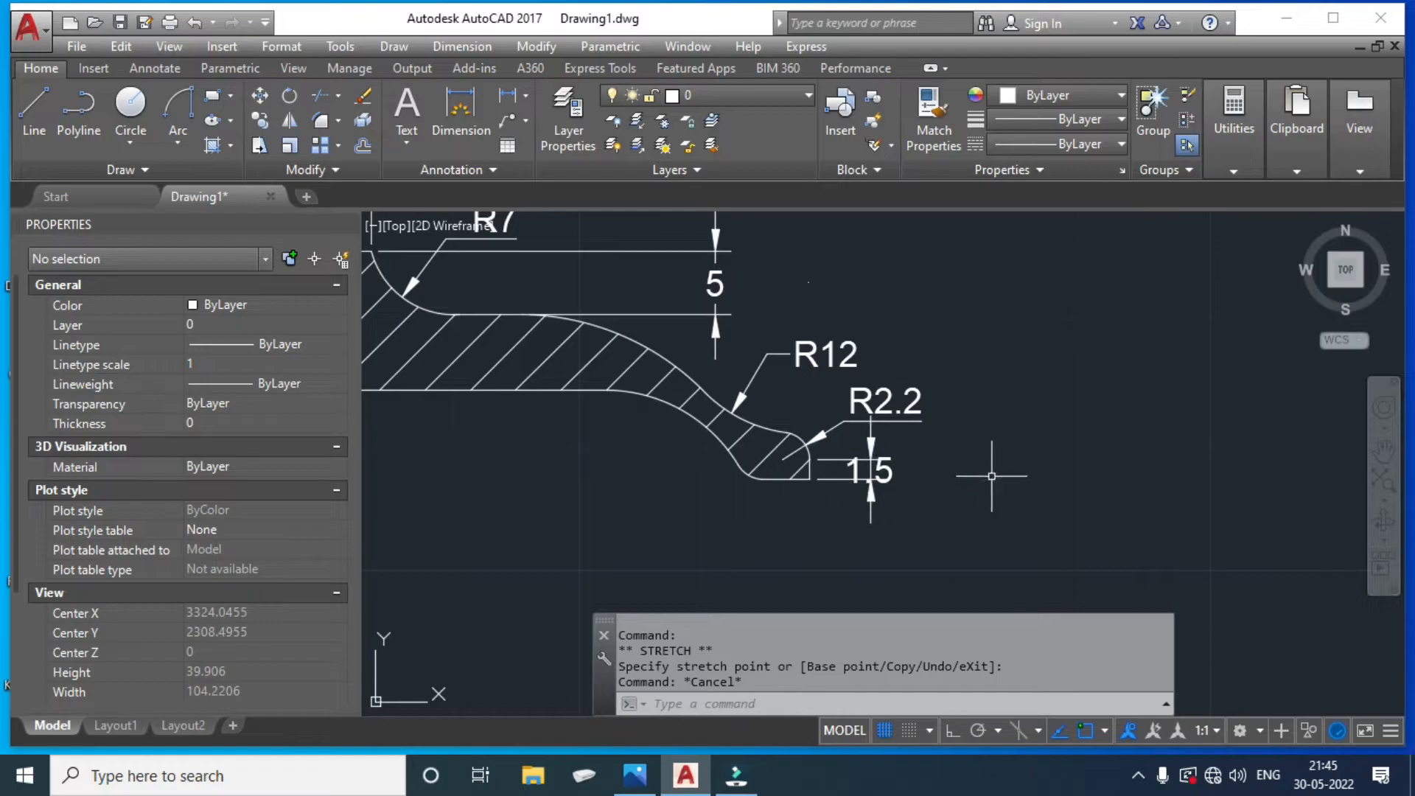
{"action": "left_click", "coordinate": [889, 490]}
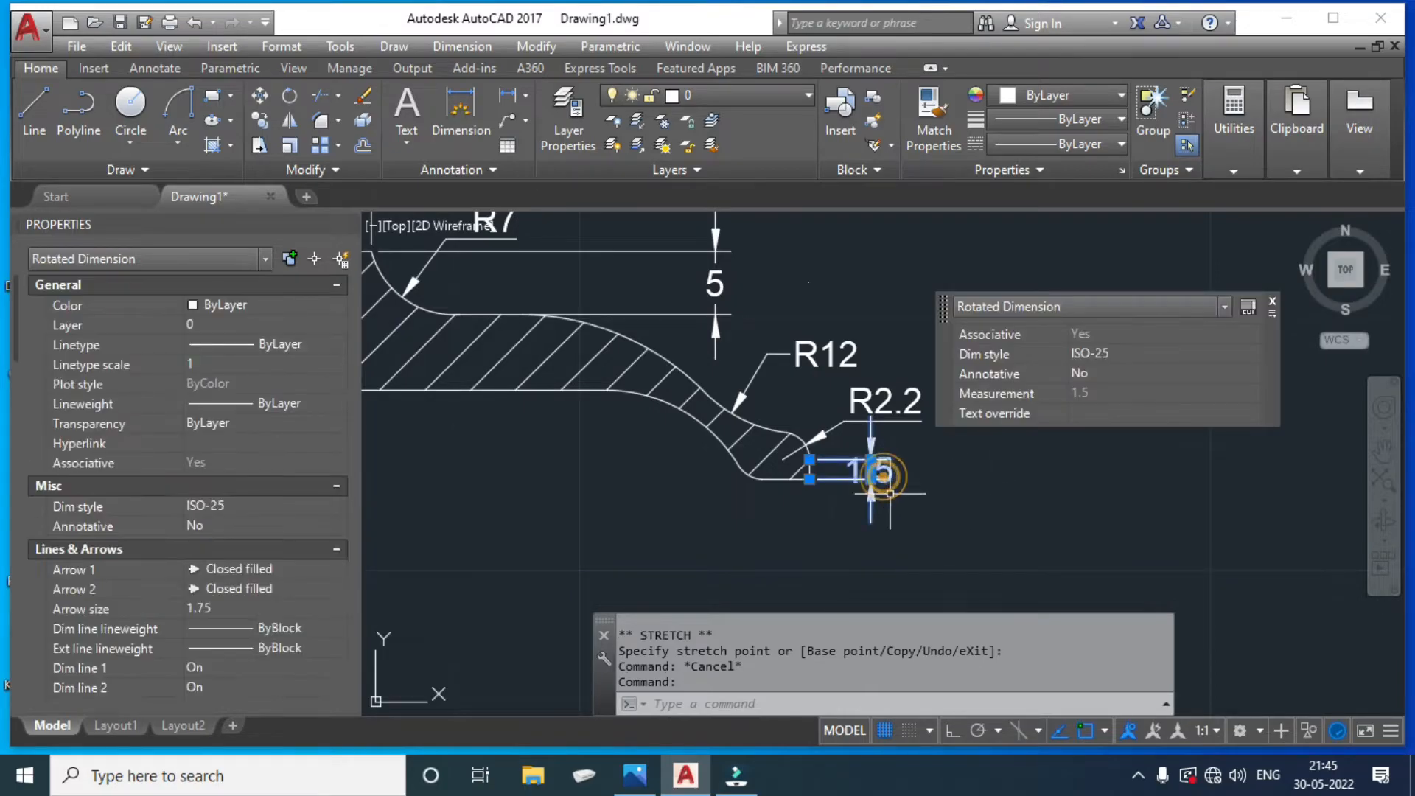
{"action": "left_click", "coordinate": [870, 461]}
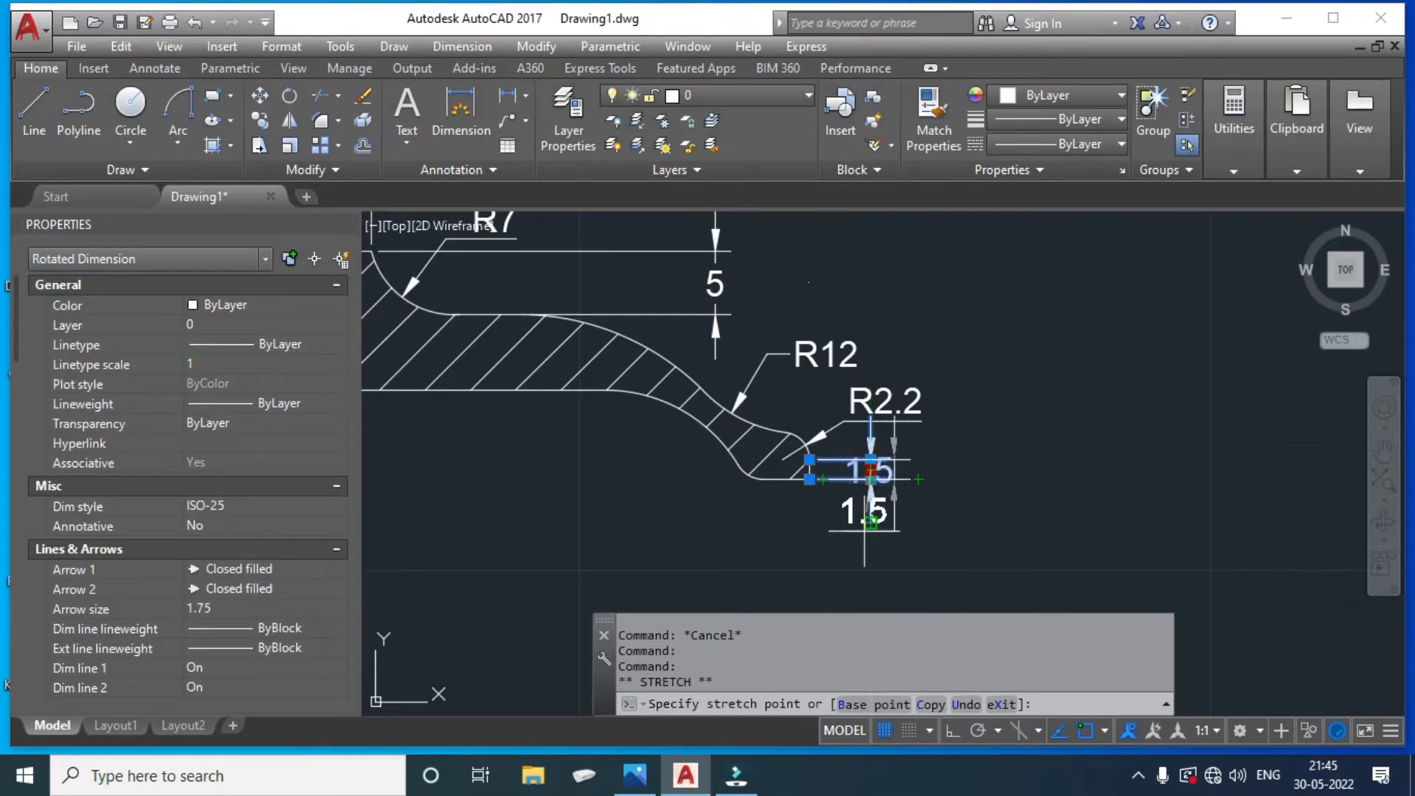
{"action": "left_click", "coordinate": [869, 524]}
{"action": "key", "text": "Escape"}
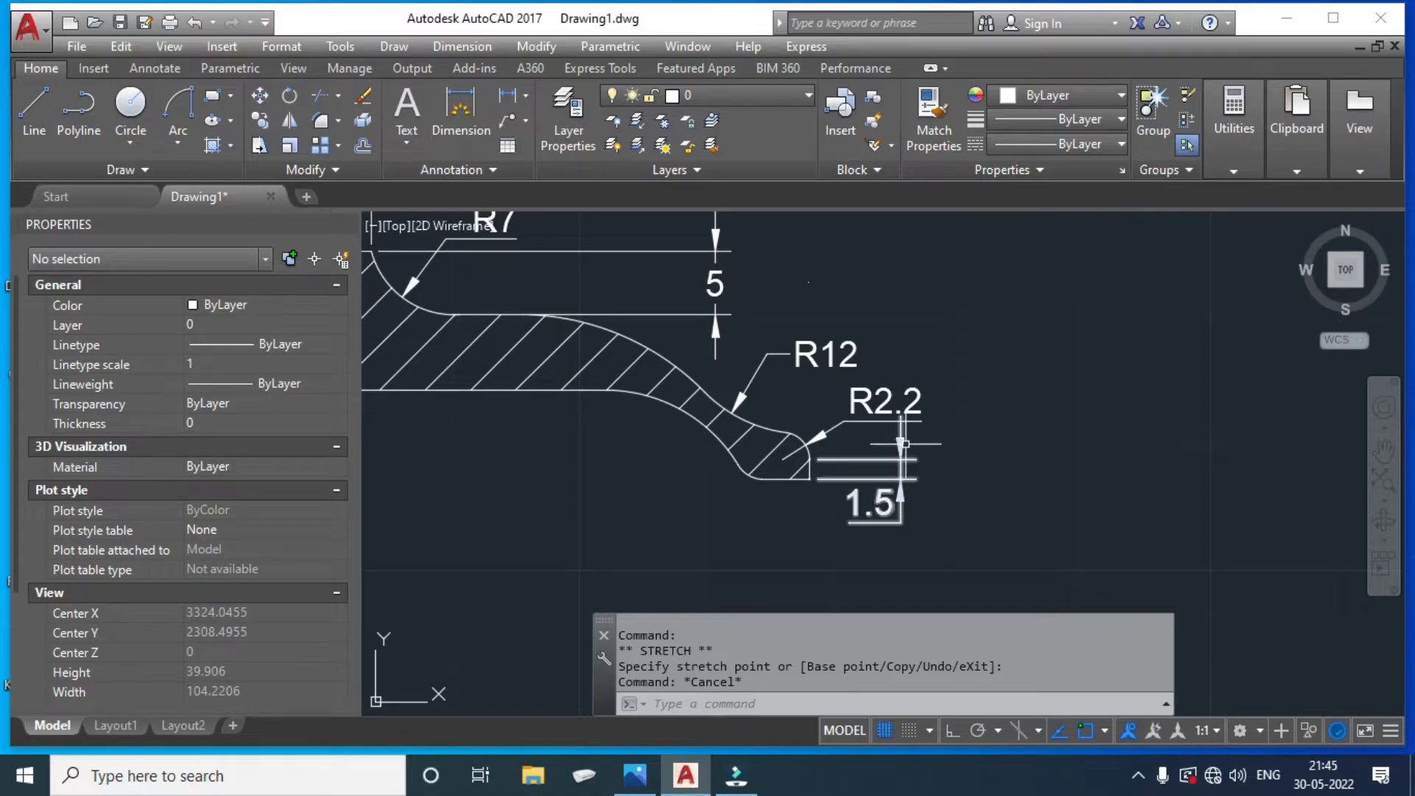
Shift the right rim's R2.2 radius dimension text slightly away from the rim edge height dimension.
{"action": "left_click", "coordinate": [873, 414]}
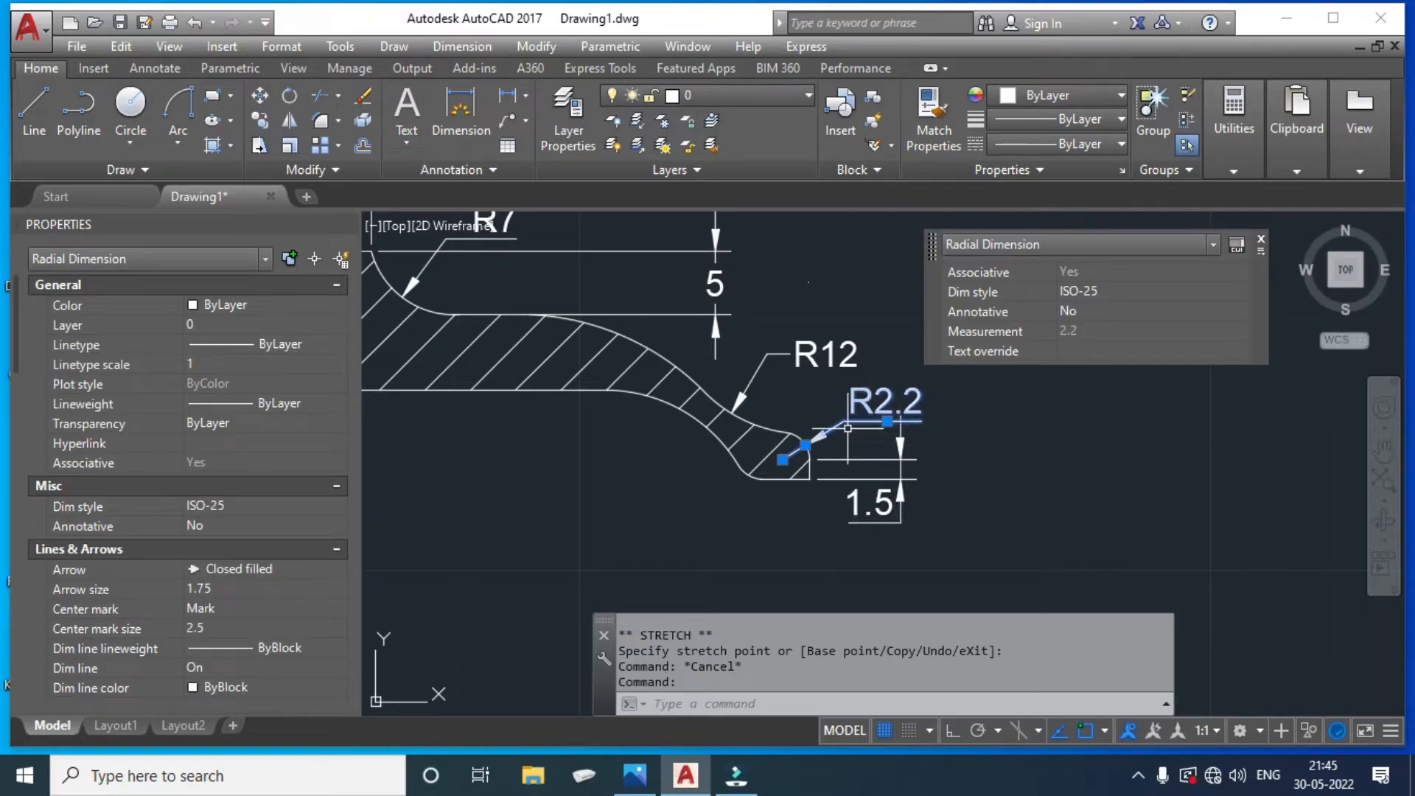
{"action": "left_click", "coordinate": [887, 421]}
{"action": "scroll", "coordinate": [877, 396], "scroll_direction": "up", "scroll_amount": 3}
{"action": "left_click", "coordinate": [888, 385]}
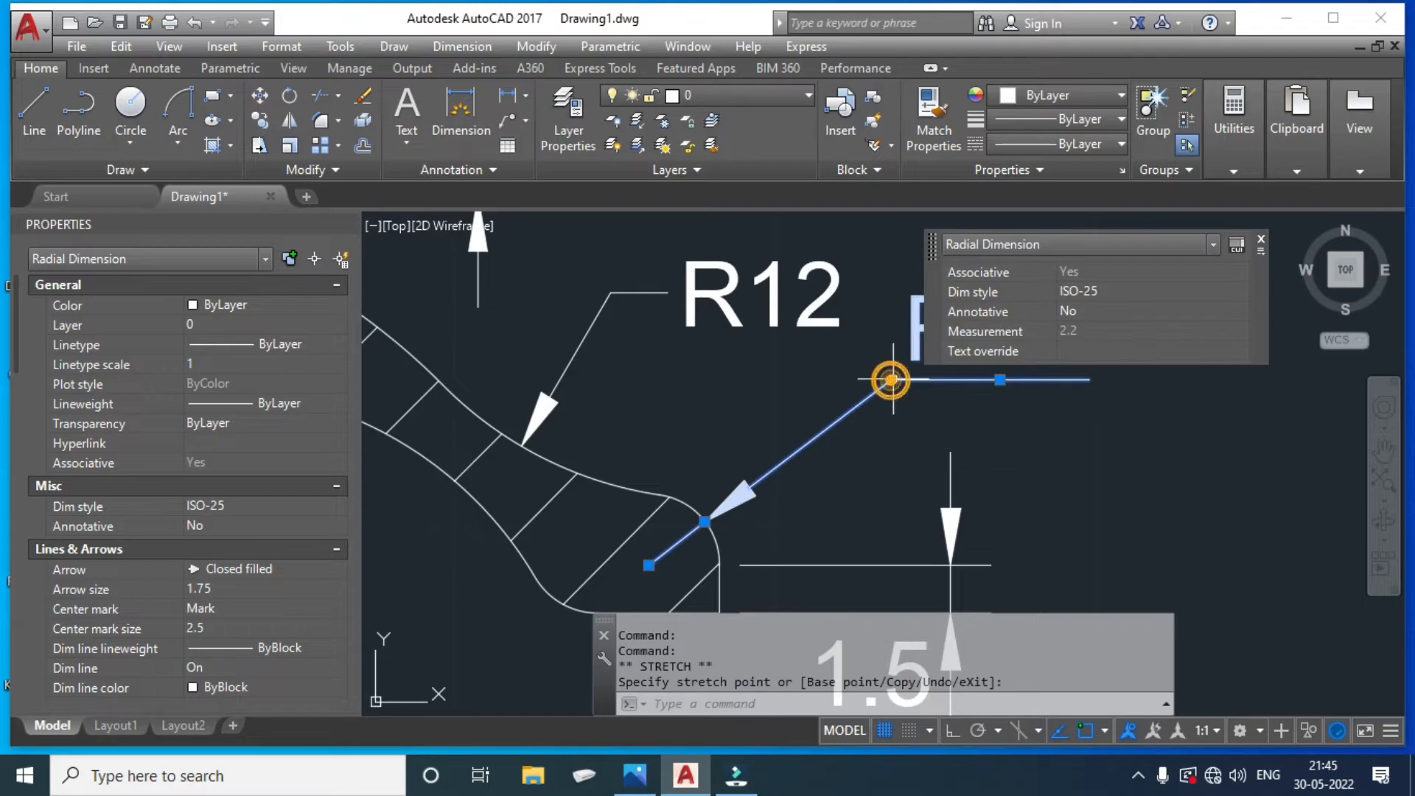
{"action": "key", "text": "Escape"}
{"action": "scroll", "coordinate": [847, 405], "scroll_direction": "down", "scroll_amount": 3}
Move the R12 radius dimension text on the right rim's upper curve higher above the section with a longer leader.
{"action": "left_click", "coordinate": [795, 368]}
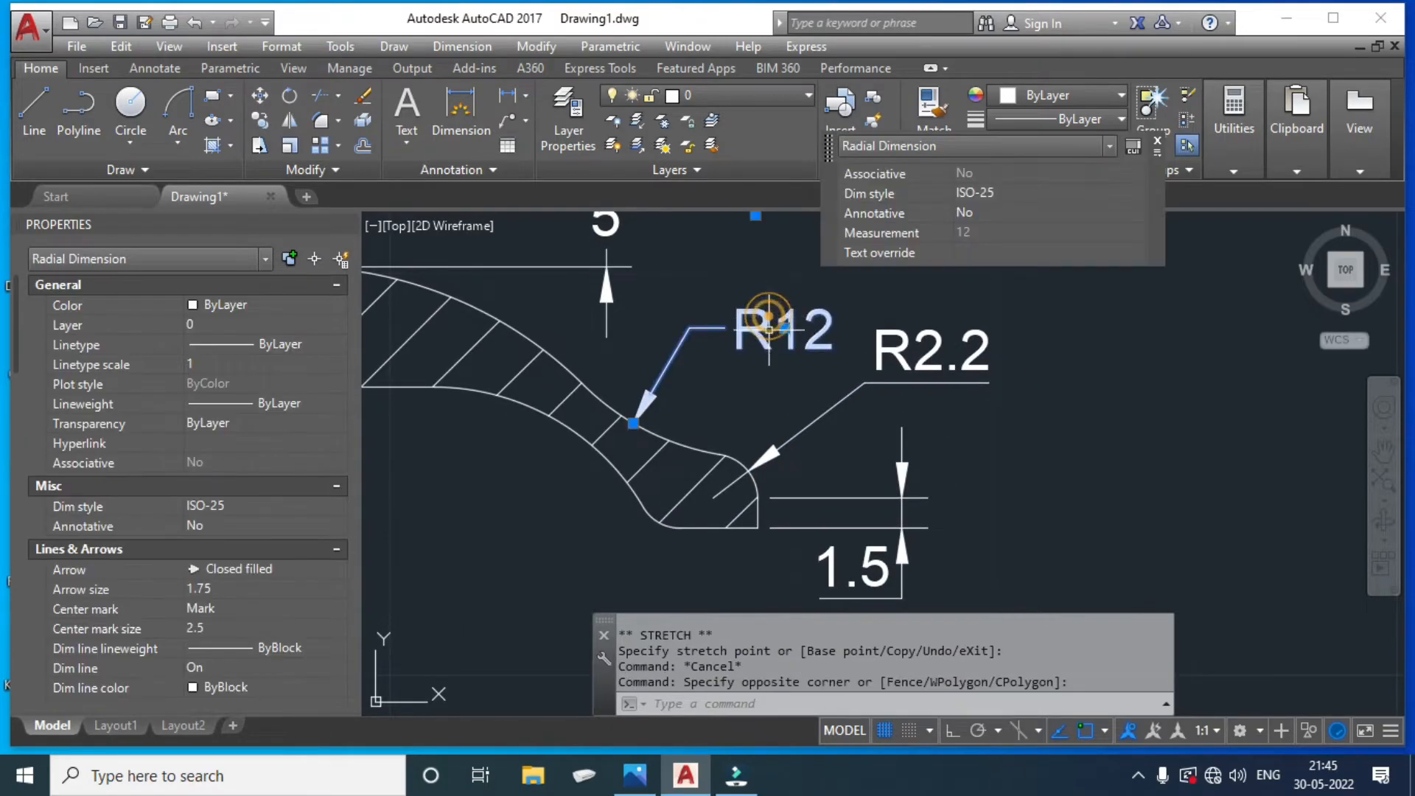
{"action": "left_click", "coordinate": [785, 328]}
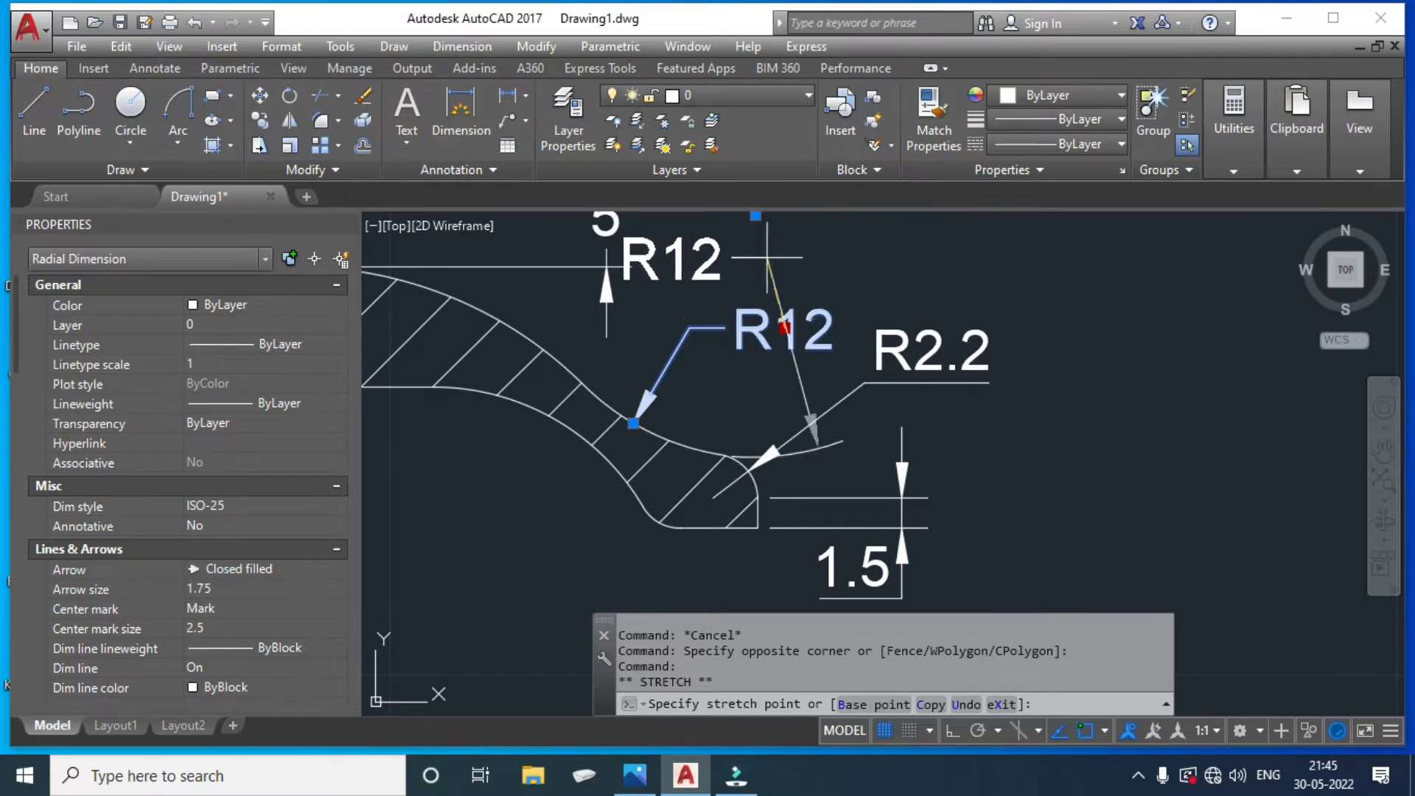
{"action": "middle_click_drag", "start_coordinate": [792, 238], "coordinate": [752, 365]}
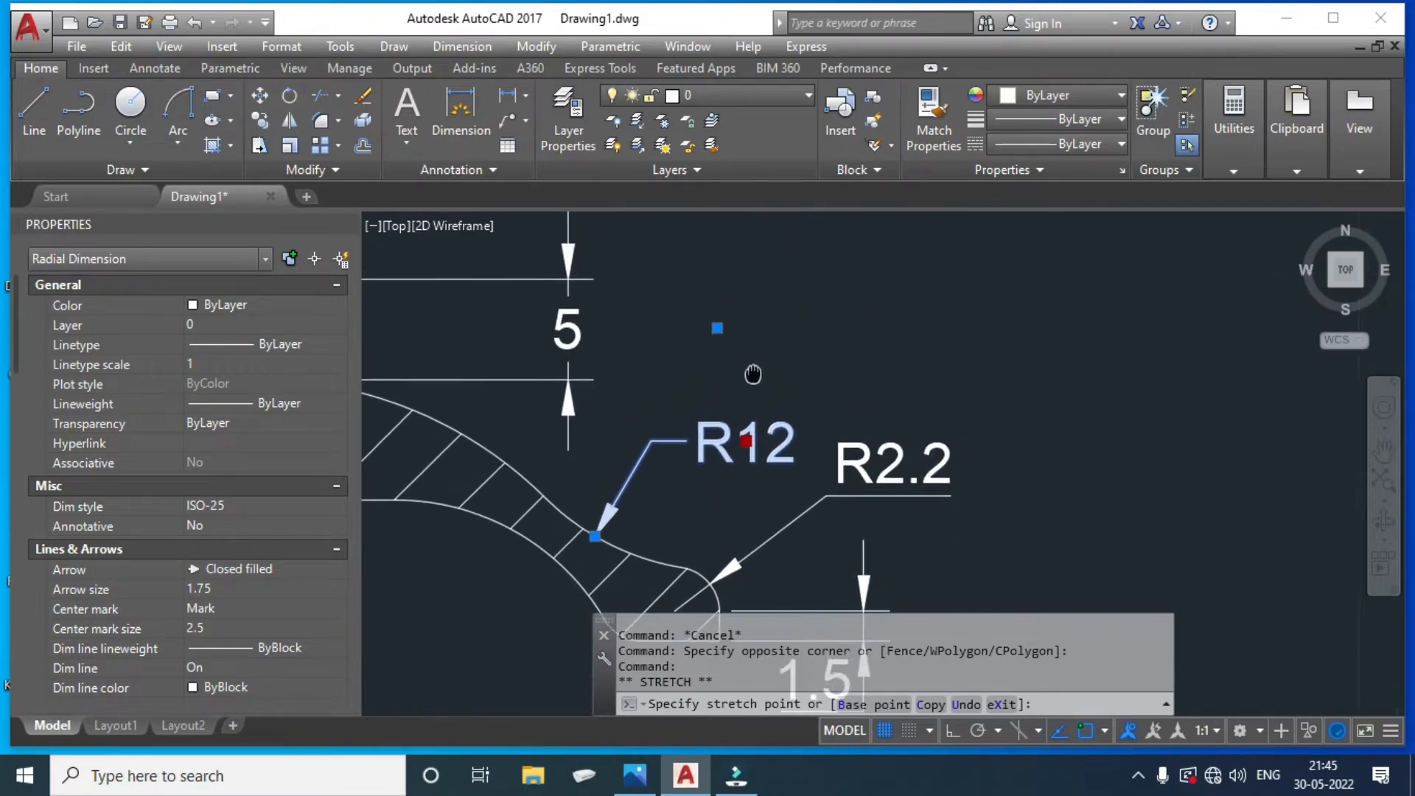
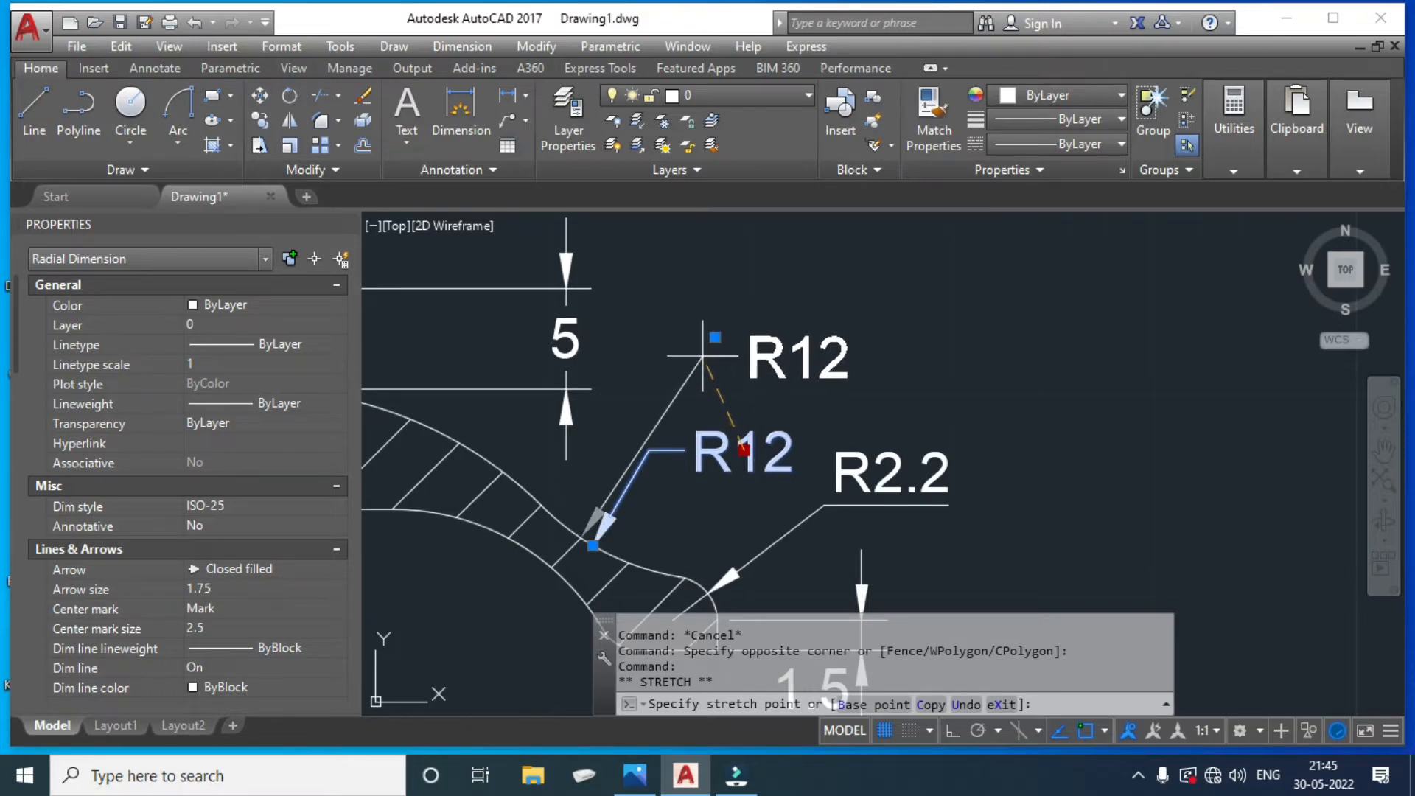
{"action": "left_click", "coordinate": [702, 356]}
{"action": "key", "text": "Escape"}
Raise the right rim's R2.2 radius dimension text farther above the rim so its leader is steeper.
{"action": "middle_click_drag", "start_coordinate": [847, 479], "coordinate": [872, 408]}
{"action": "left_click", "coordinate": [871, 409]}
{"action": "left_click", "coordinate": [809, 412]}
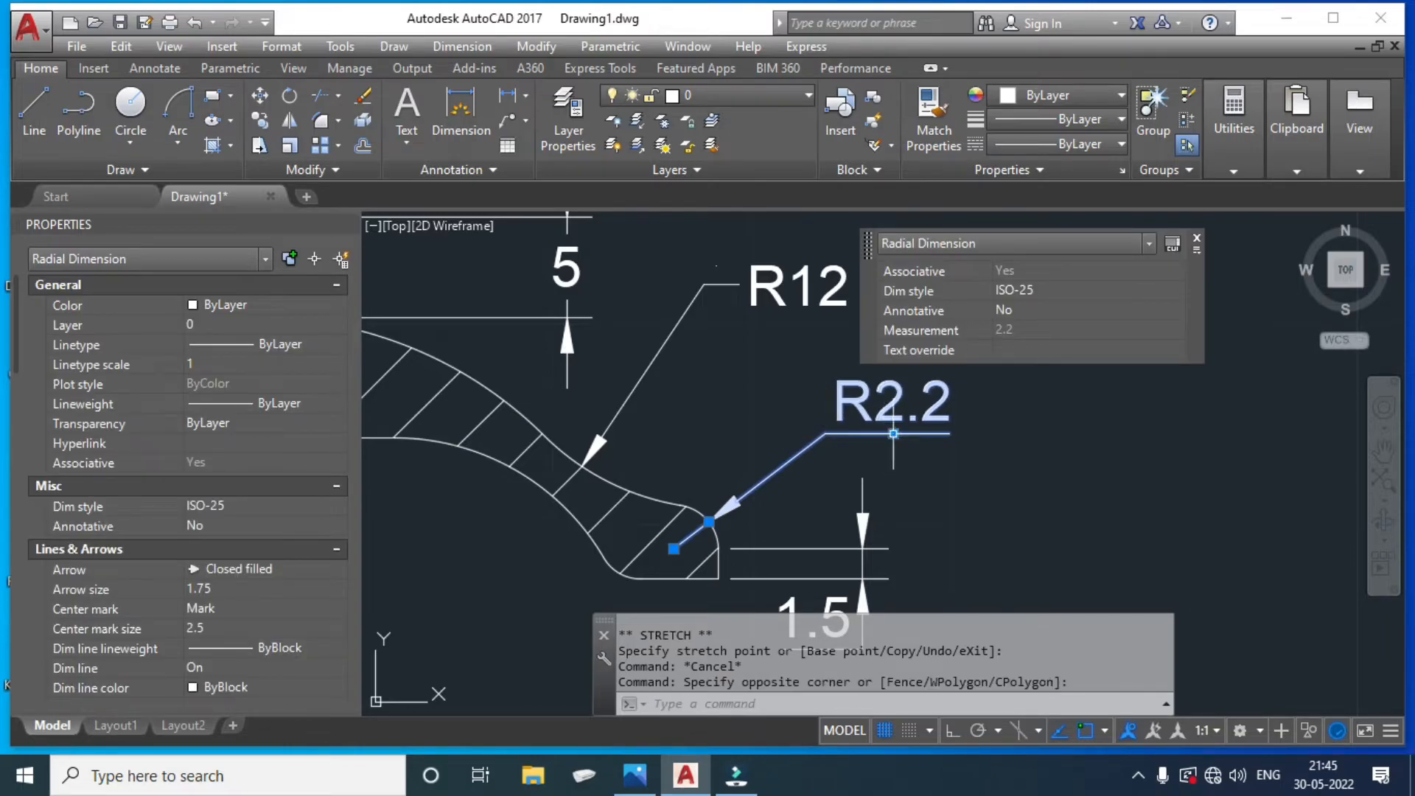
{"action": "left_click", "coordinate": [890, 434]}
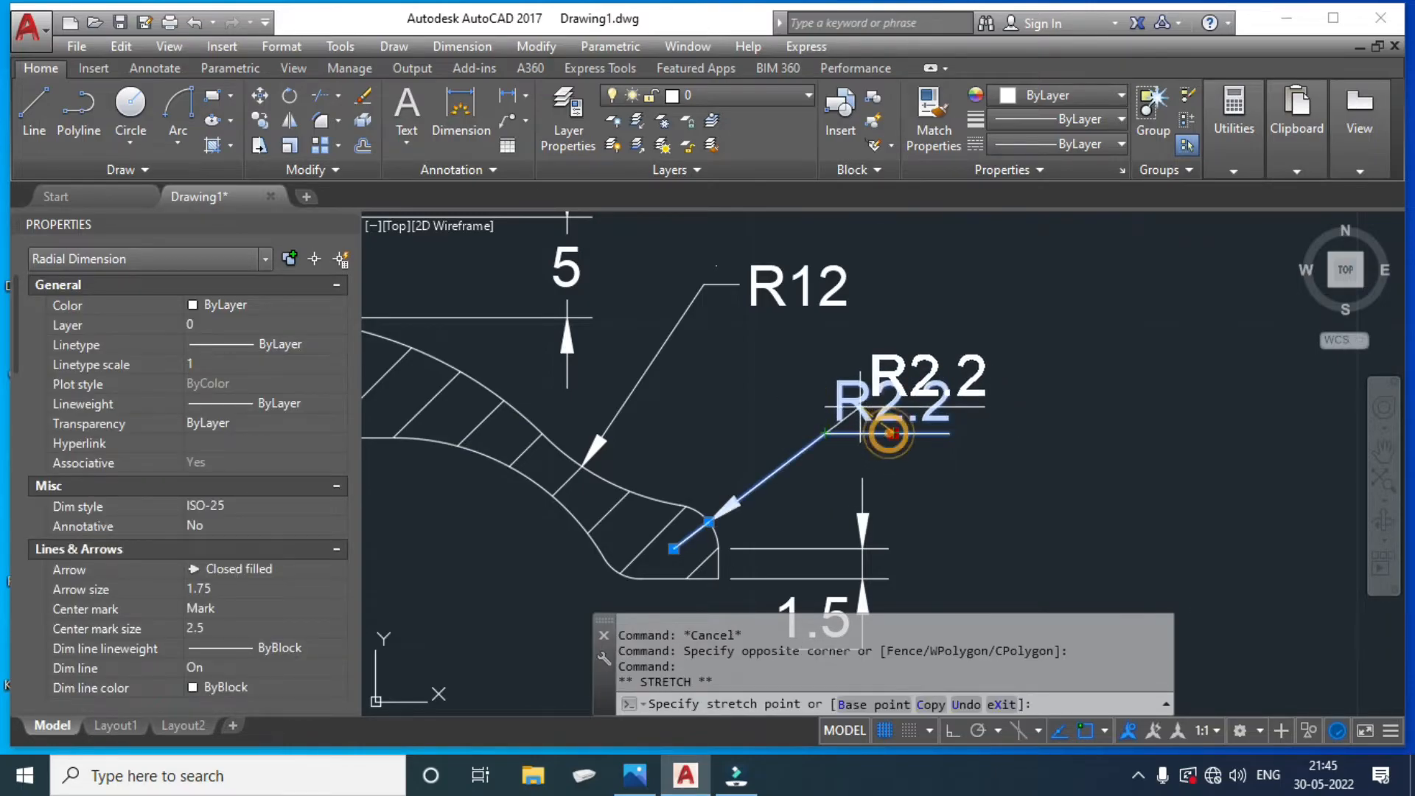
{"action": "left_click", "coordinate": [809, 396]}
{"action": "key", "text": "Escape"}
Add a horizontal linear dimension below the right rim's flat bottom edge and move its text left of the extension lines.
{"action": "mouse_move", "coordinate": [783, 628]}
{"action": "middle_mouse_down"}
{"action": "mouse_move", "coordinate": [793, 515]}
{"action": "mouse_move", "coordinate": [899, 498]}
{"action": "middle_mouse_up"}
{"action": "type", "text": "dli"}
{"action": "key", "text": "Return"}
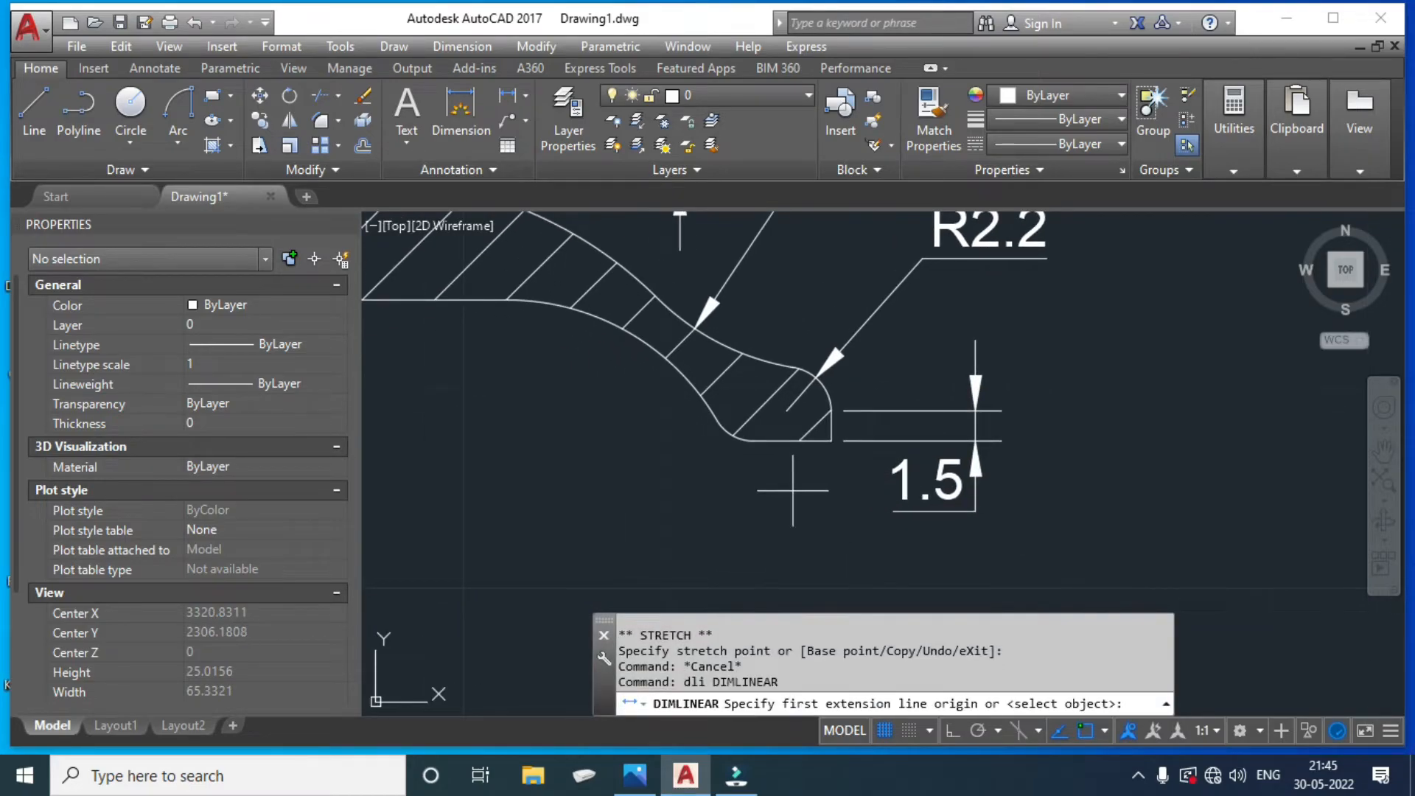
{"action": "left_click", "coordinate": [786, 443]}
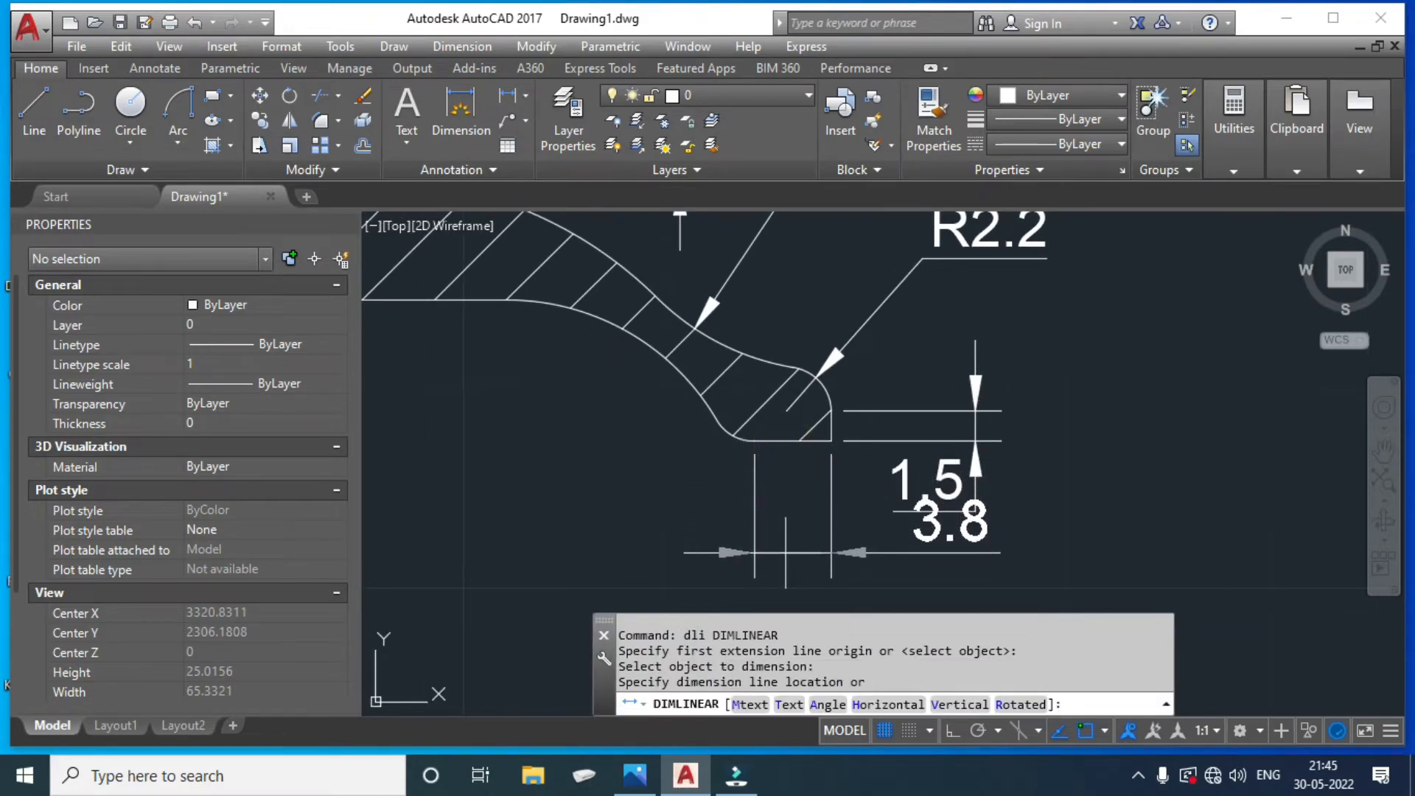
{"action": "left_click", "coordinate": [777, 509]}
{"action": "left_click", "coordinate": [828, 510]}
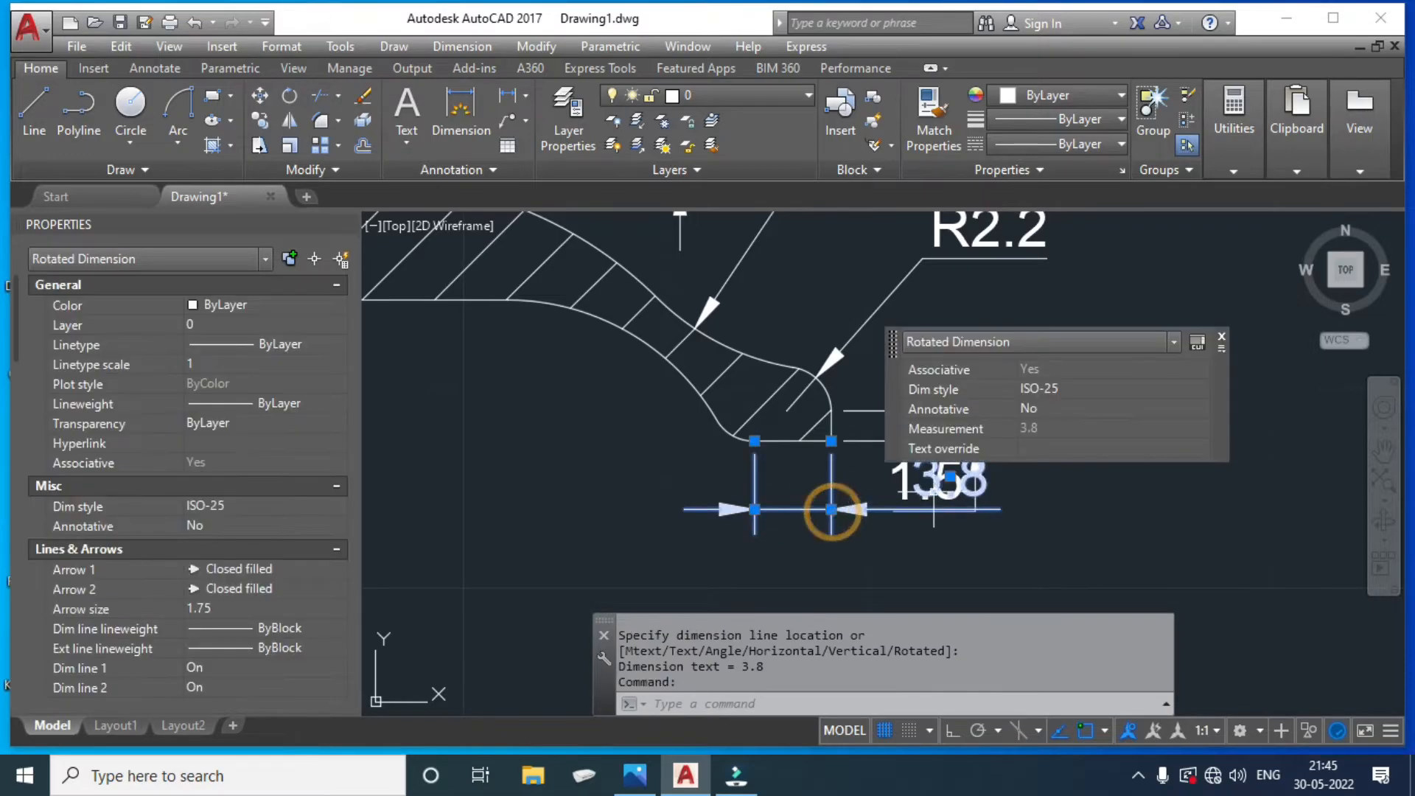
{"action": "left_click", "coordinate": [951, 477]}
{"action": "left_click", "coordinate": [634, 477]}
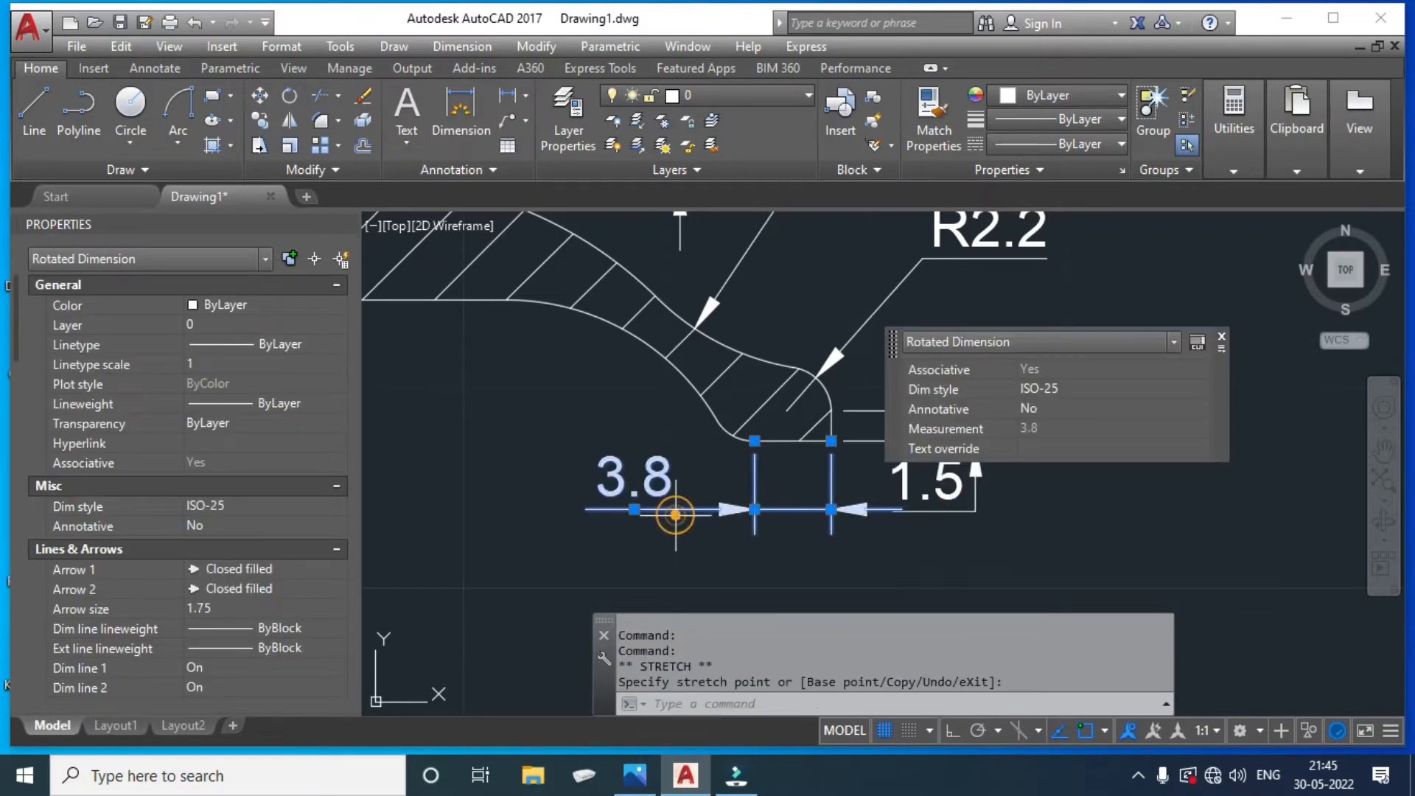
{"action": "key", "text": "Escape"}
Try a horizontal dimension from the right shoulder arc's centre to the centre line's lower end, and delete it.
{"action": "scroll", "coordinate": [723, 492], "scroll_direction": "down", "scroll_amount": 4}
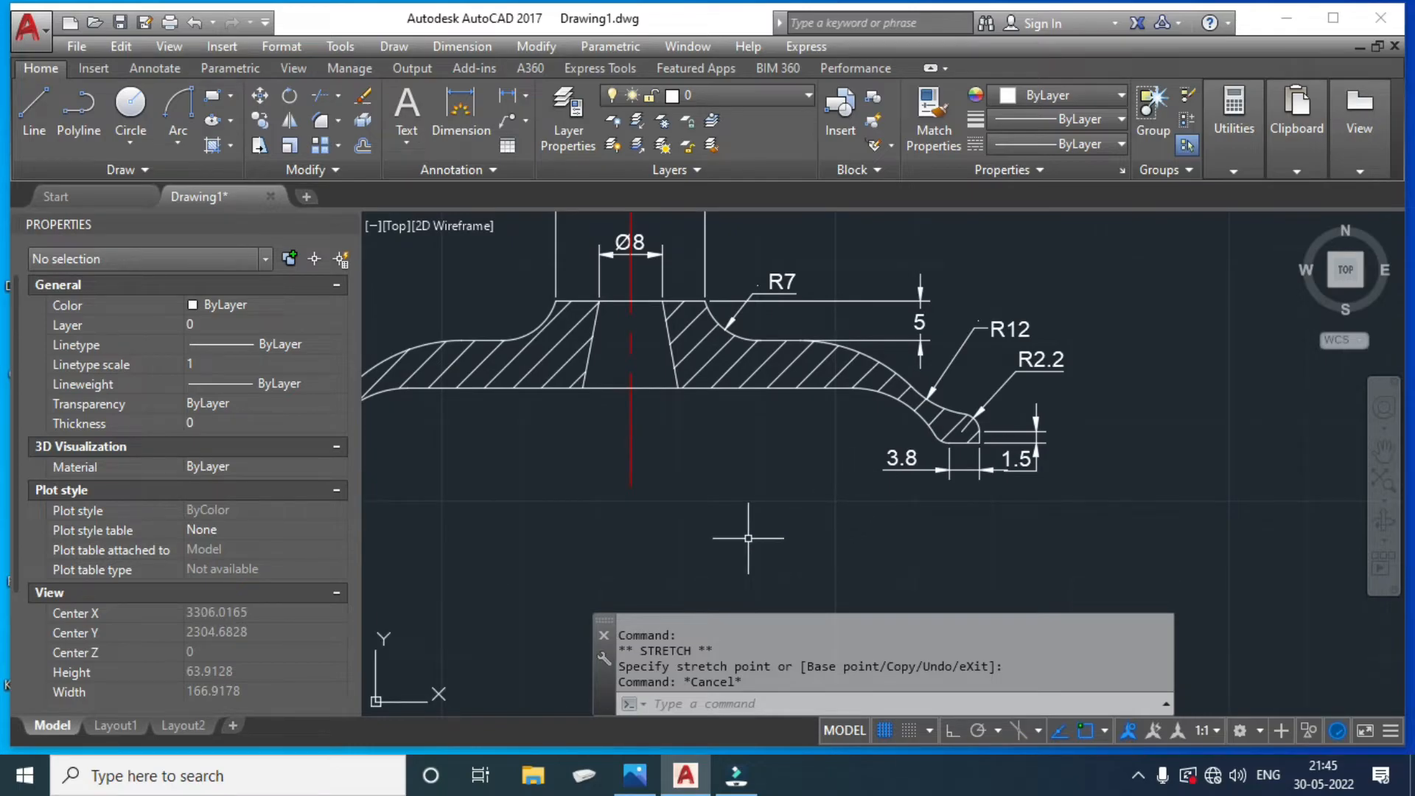
{"action": "type", "text": "dli"}
{"action": "key", "text": "Return"}
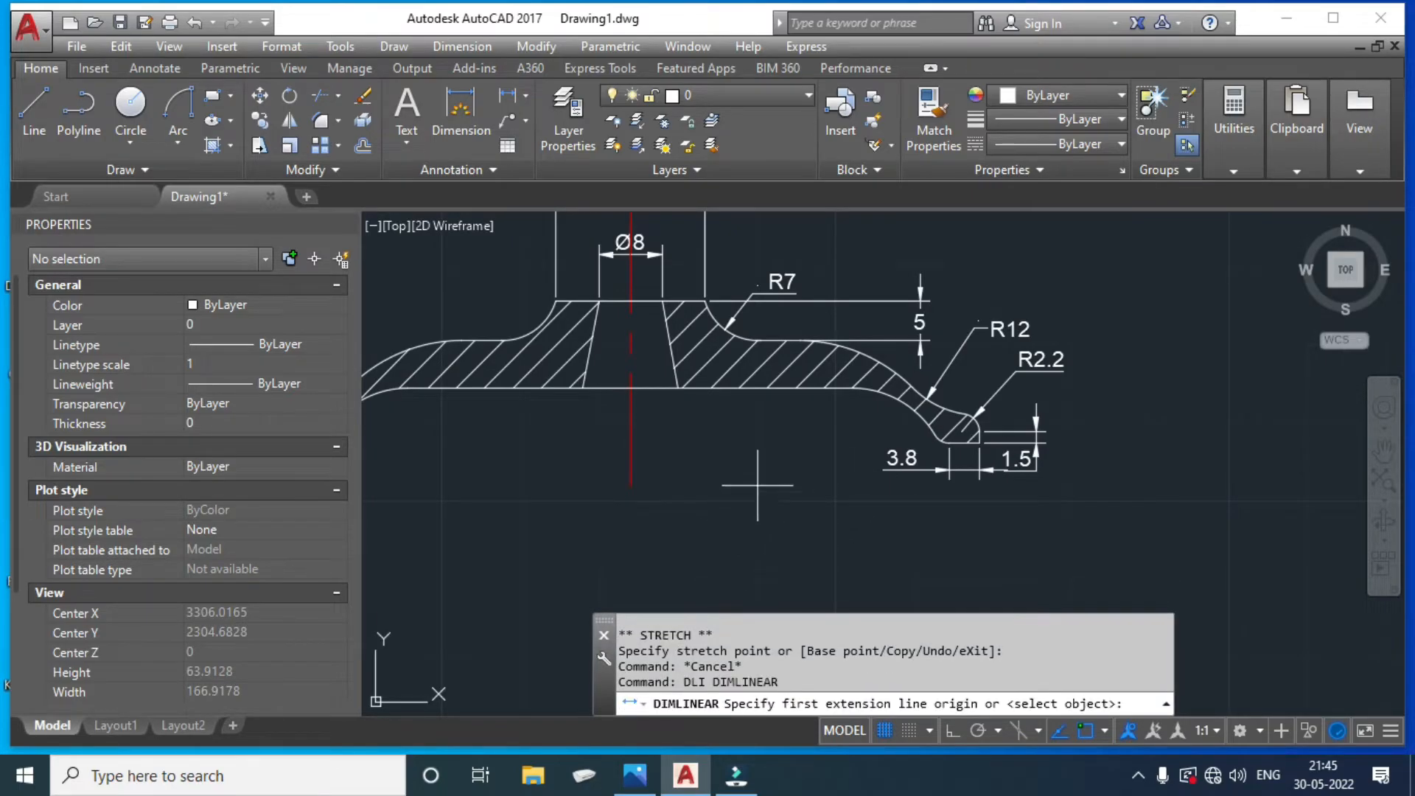
{"action": "left_click", "coordinate": [800, 499]}
{"action": "left_click", "coordinate": [631, 486]}
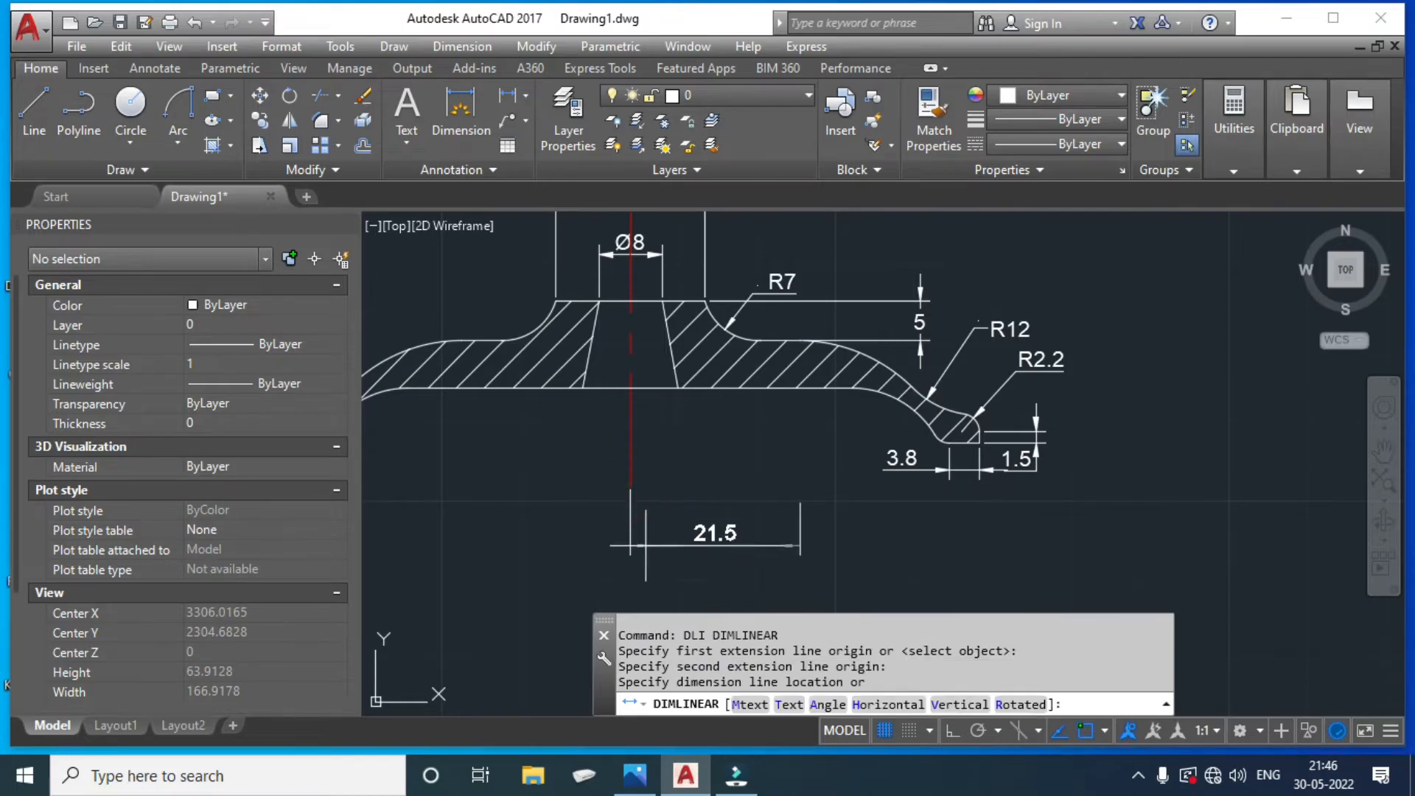
{"action": "left_click", "coordinate": [657, 549]}
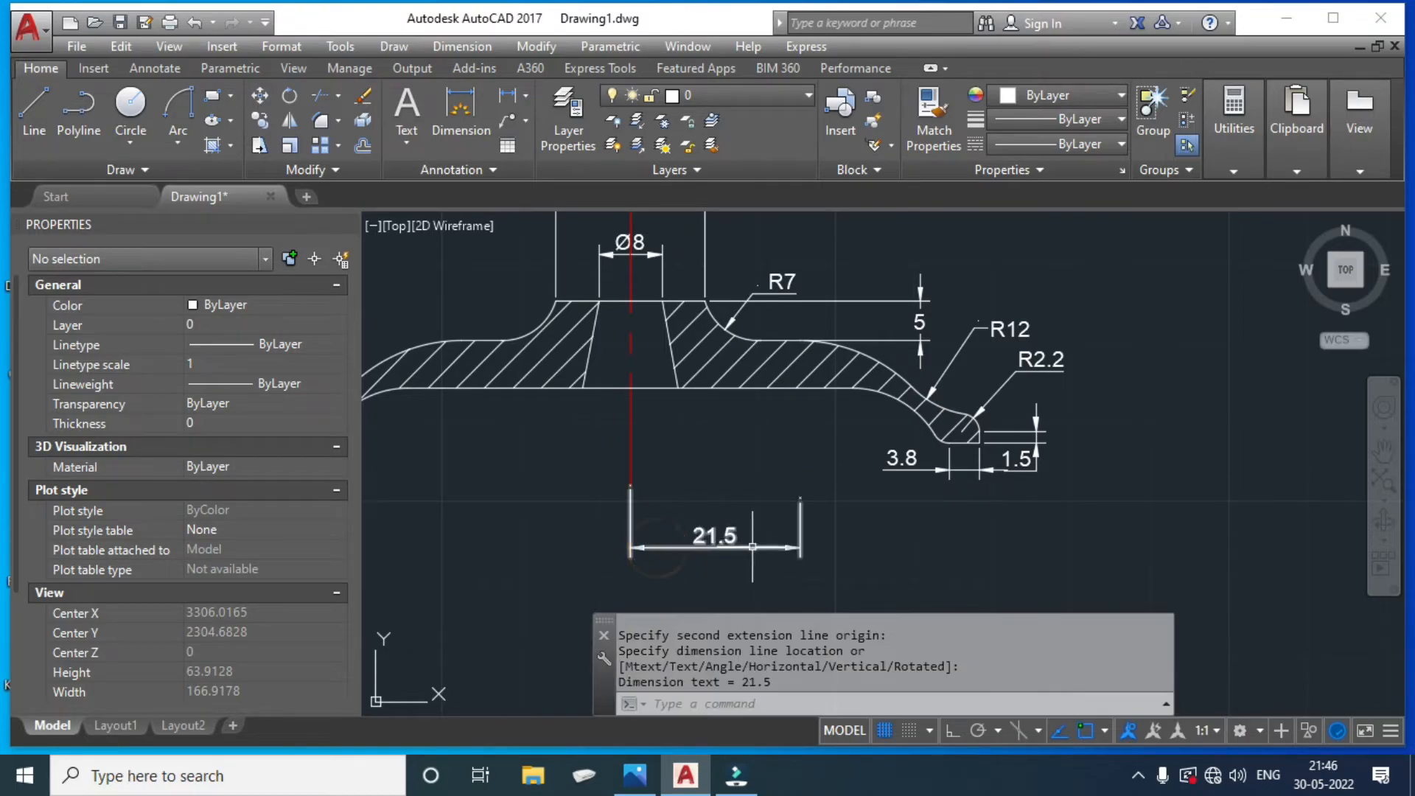
{"action": "left_click", "coordinate": [722, 548]}
{"action": "key", "text": "Delete"}
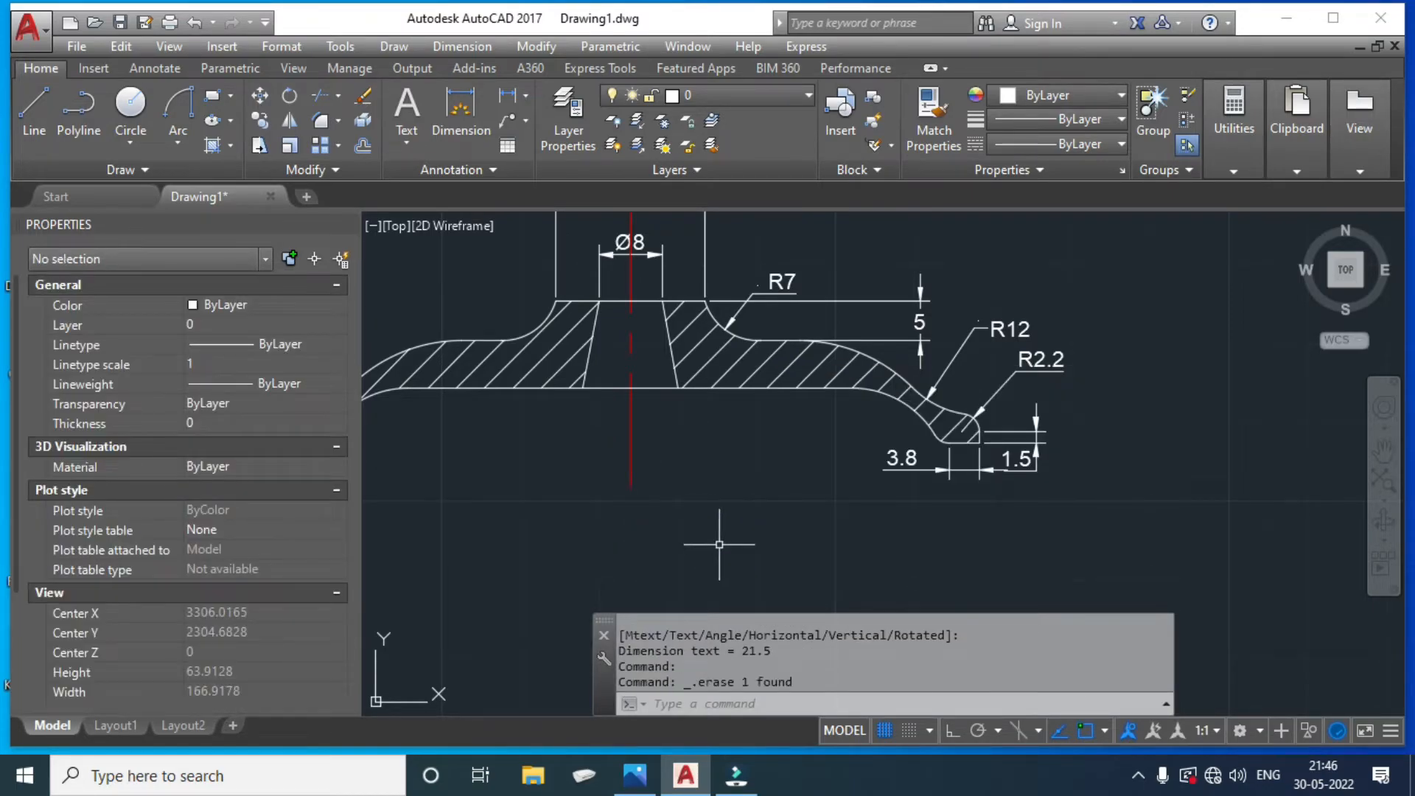
Add a horizontal linear dimension between the centres of the right and left shoulder arcs, placed below the section.
{"action": "type", "text": "dli"}
{"action": "key", "text": "Return"}
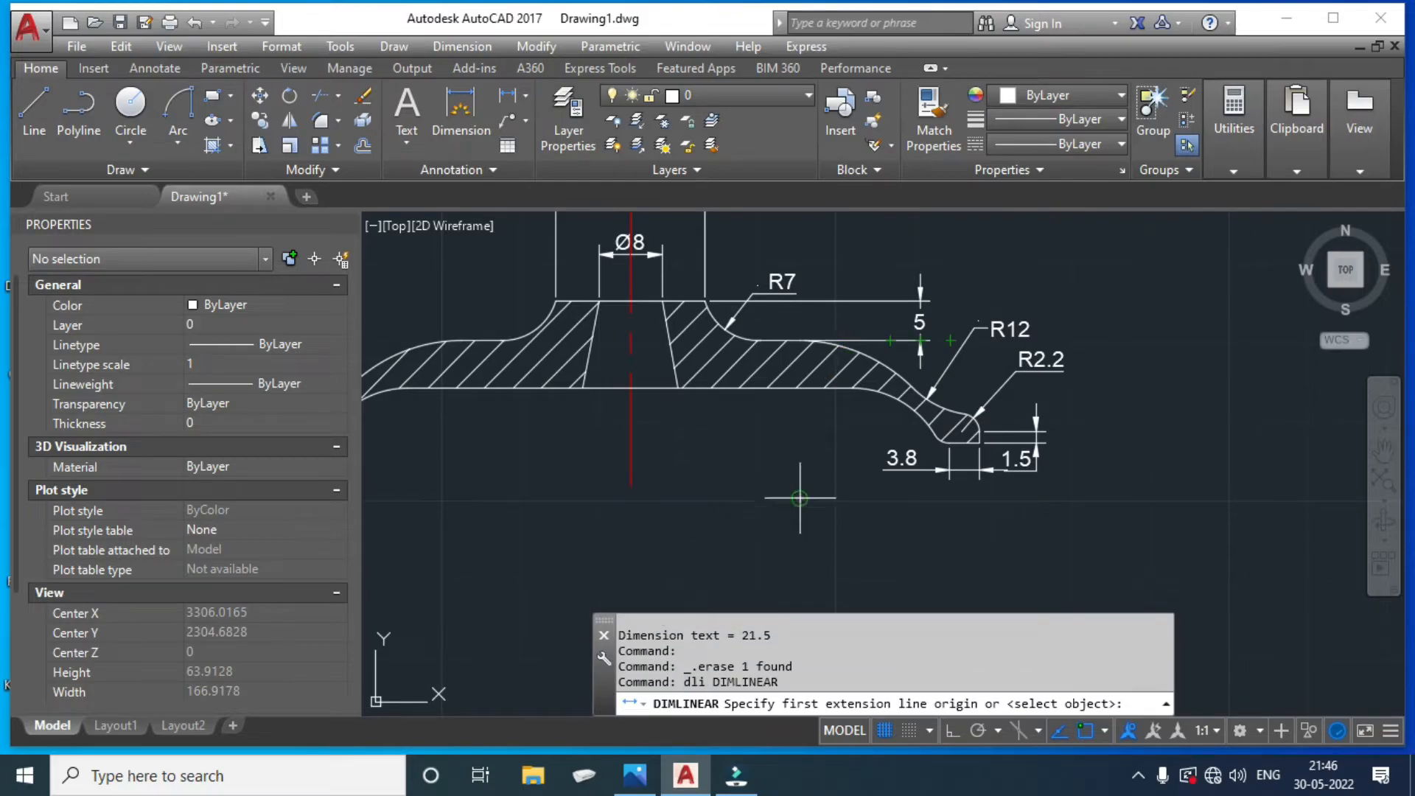
{"action": "left_click", "coordinate": [800, 499]}
{"action": "left_click", "coordinate": [462, 497]}
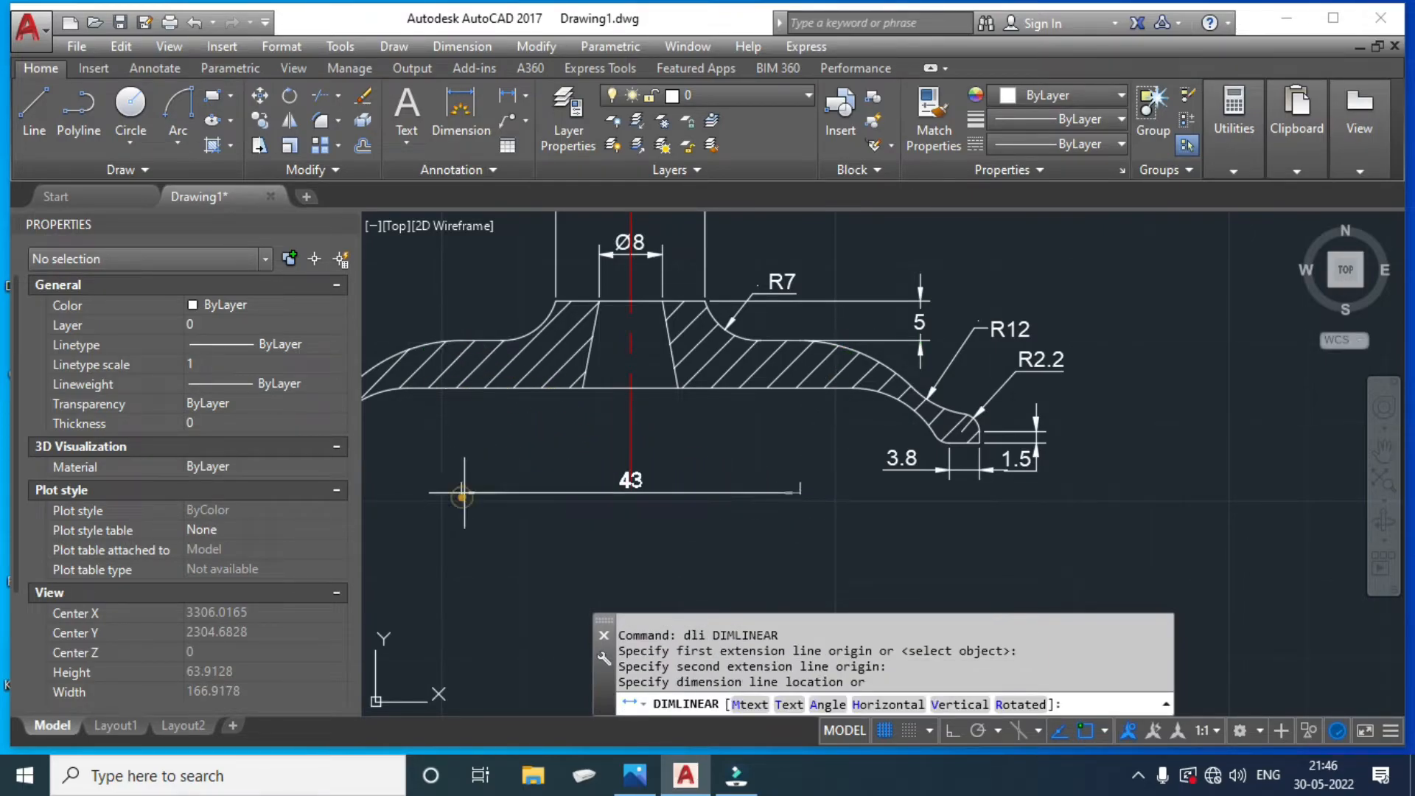
{"action": "left_click", "coordinate": [590, 547]}
Dimension the flywheel's overall width between the outer bottom corners of both rims, placed below the arc centre dimension.
{"action": "middle_click_drag", "start_coordinate": [664, 573], "coordinate": [777, 451]}
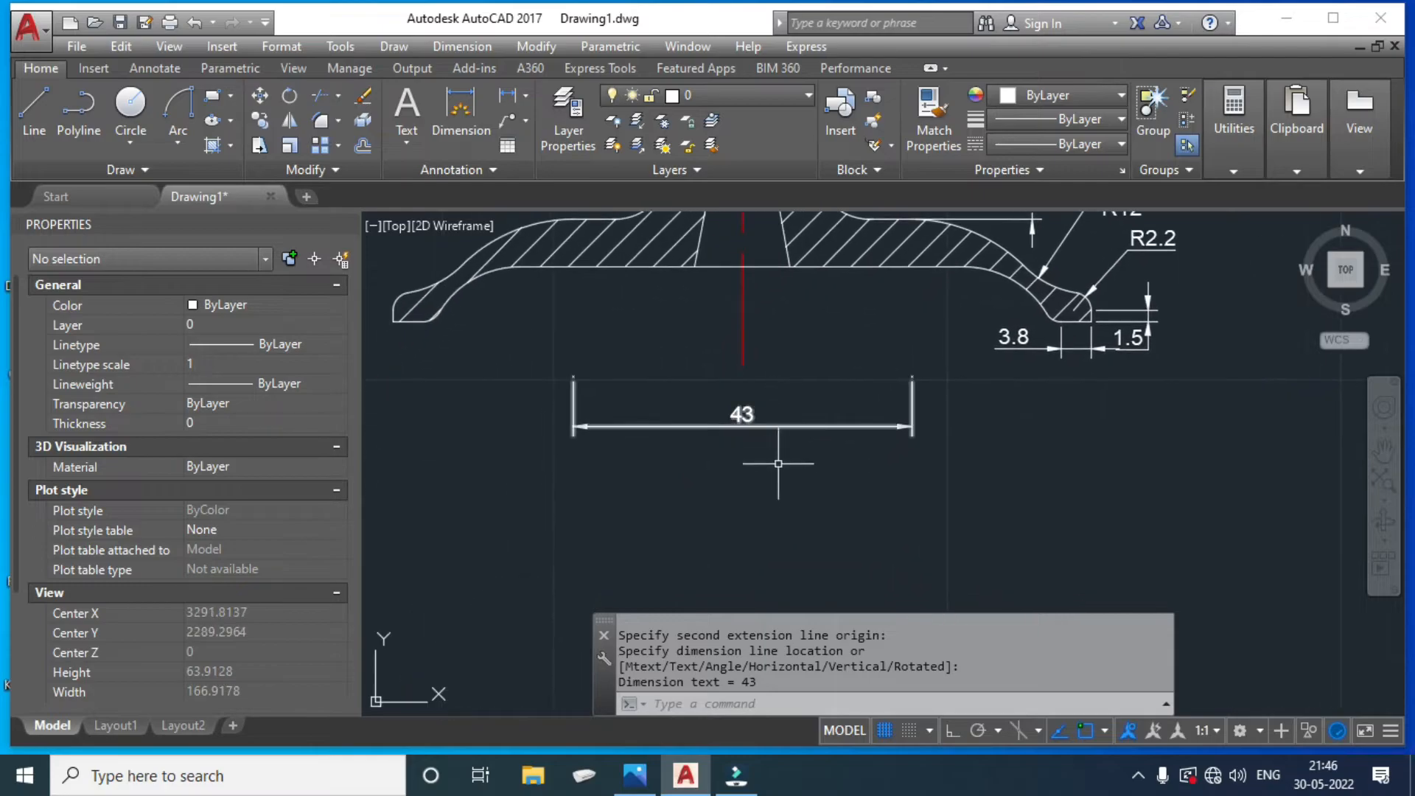
{"action": "key", "text": "Return"}
{"action": "left_click", "coordinate": [392, 322]}
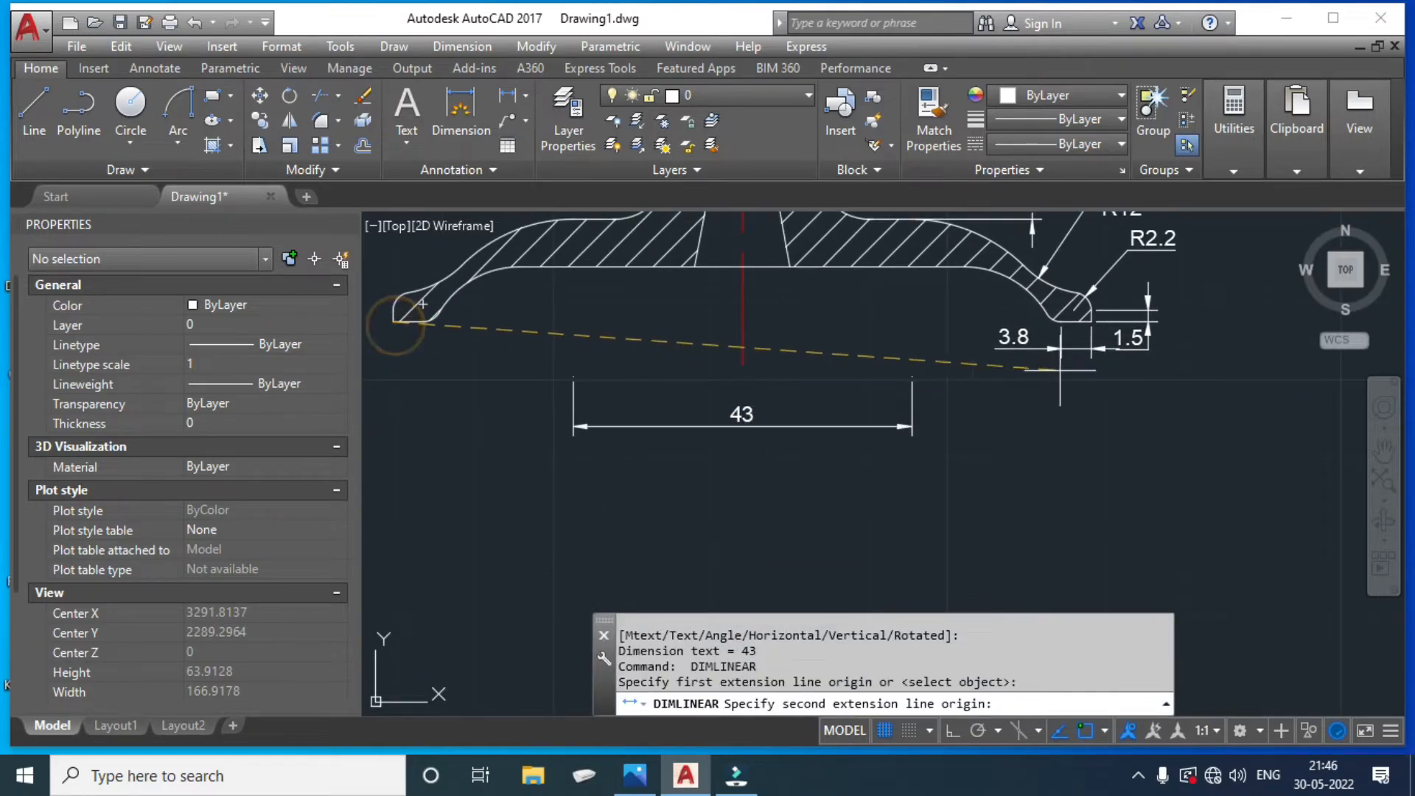
{"action": "left_click", "coordinate": [1091, 322]}
{"action": "left_click", "coordinate": [1020, 478]}
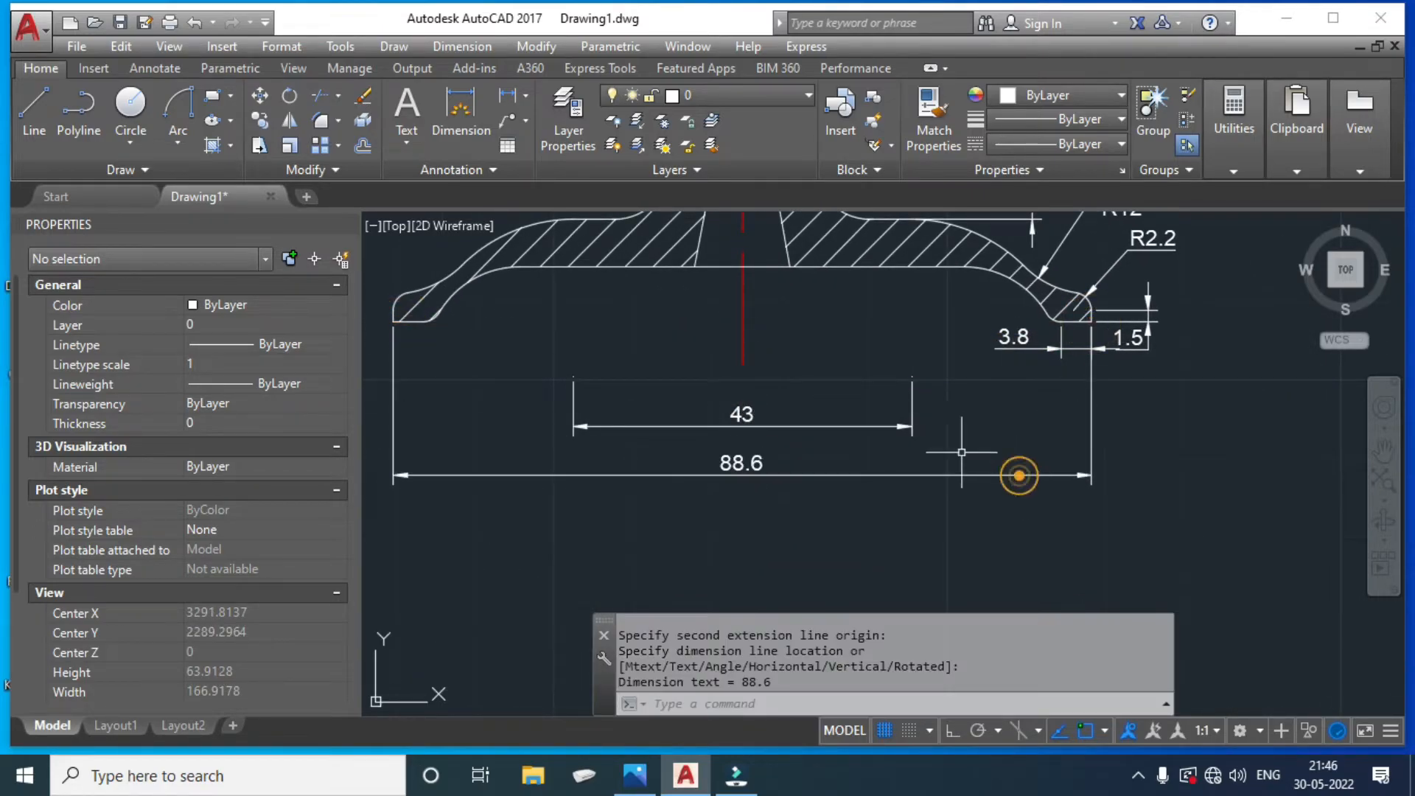
{"action": "middle_click_drag", "start_coordinate": [808, 404], "coordinate": [837, 521]}
{"action": "scroll", "coordinate": [456, 435], "scroll_direction": "up", "scroll_amount": 4}
{"action": "key", "text": "Return"}
{"action": "key", "text": "Return"}
{"action": "left_click", "coordinate": [504, 426]}
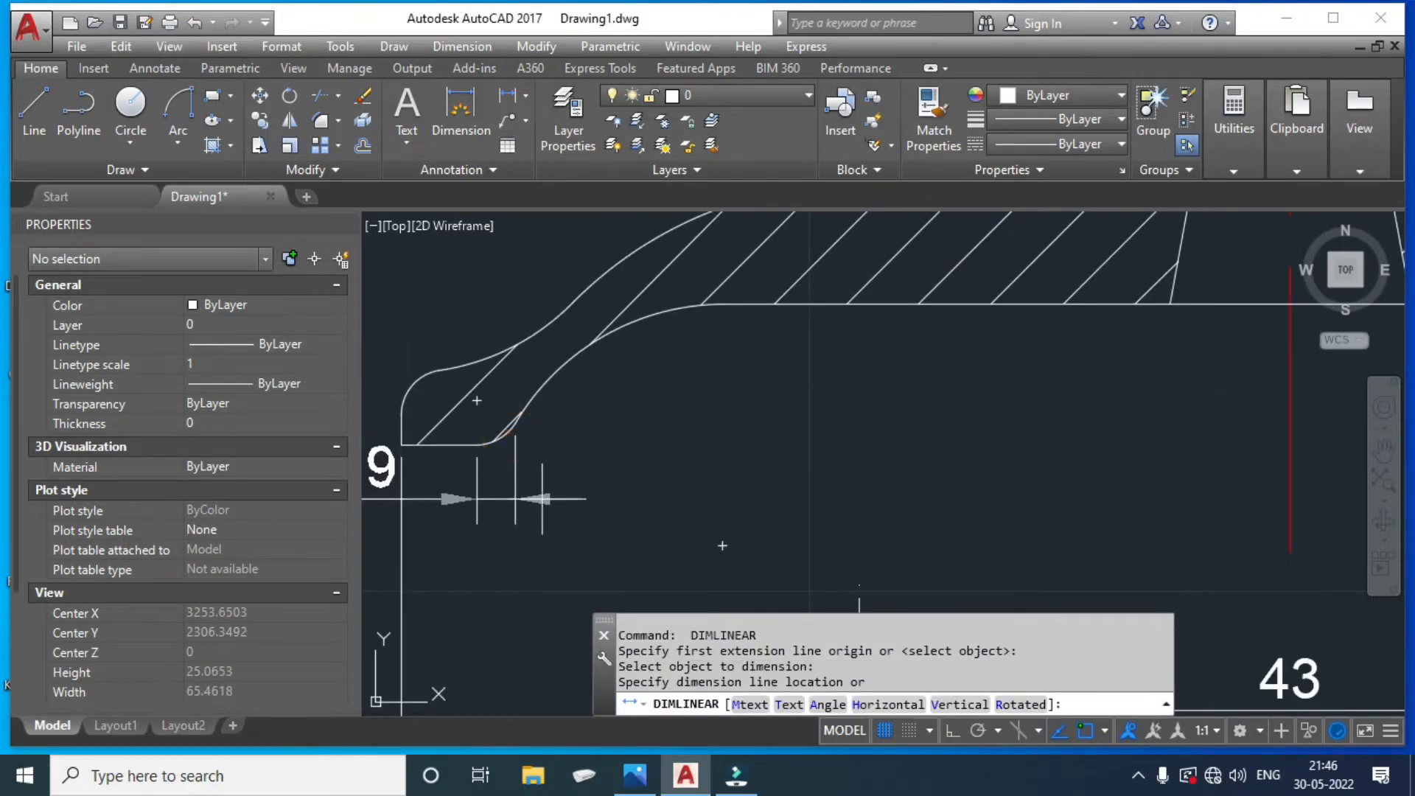
{"action": "key", "text": "Escape"}
Add radius dimensions to the left rim's lower inner fillet and the adjoining underside arc, with both texts below the section.
{"action": "type", "text": "dra"}
{"action": "key", "text": "Return"}
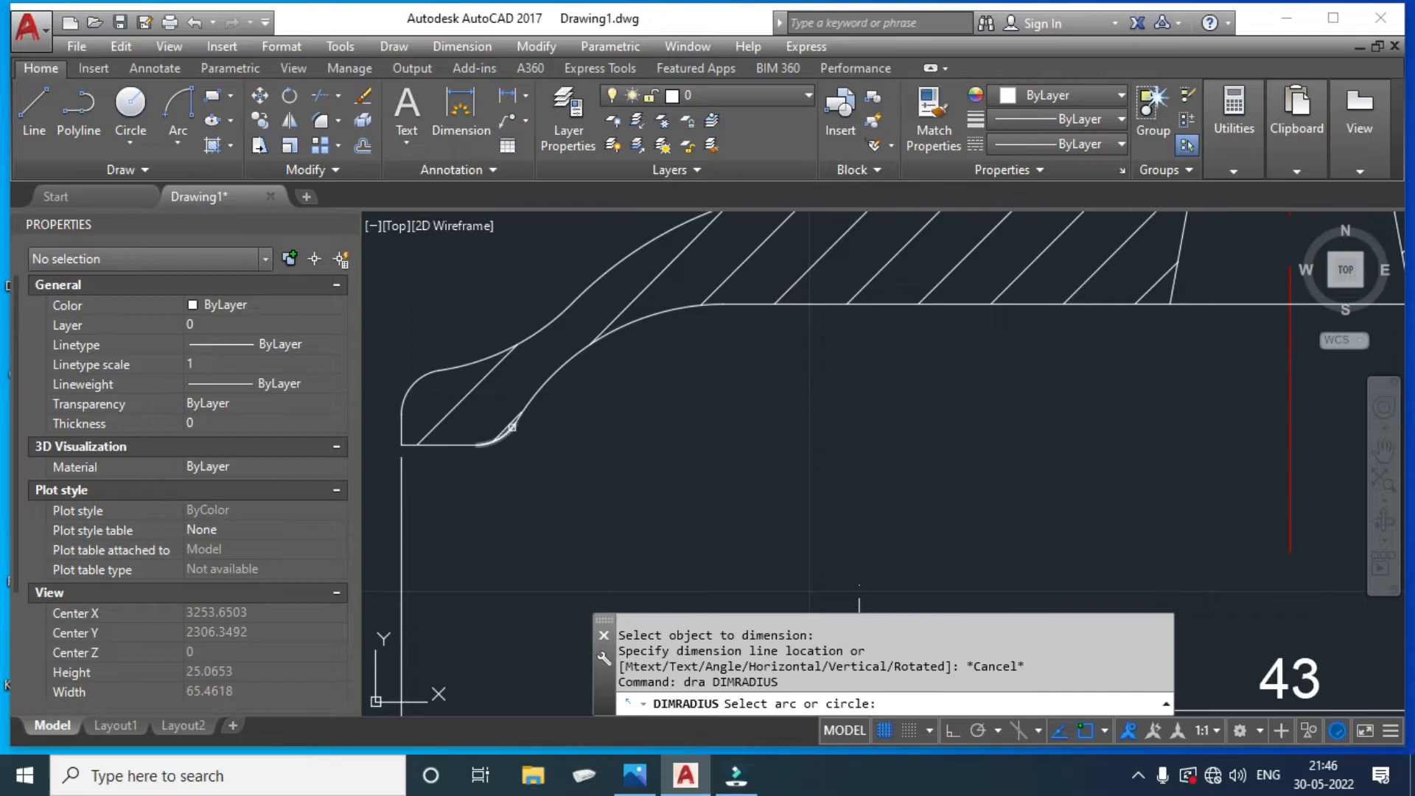
{"action": "left_click", "coordinate": [506, 426]}
{"action": "left_click", "coordinate": [544, 502]}
{"action": "key", "text": "Return"}
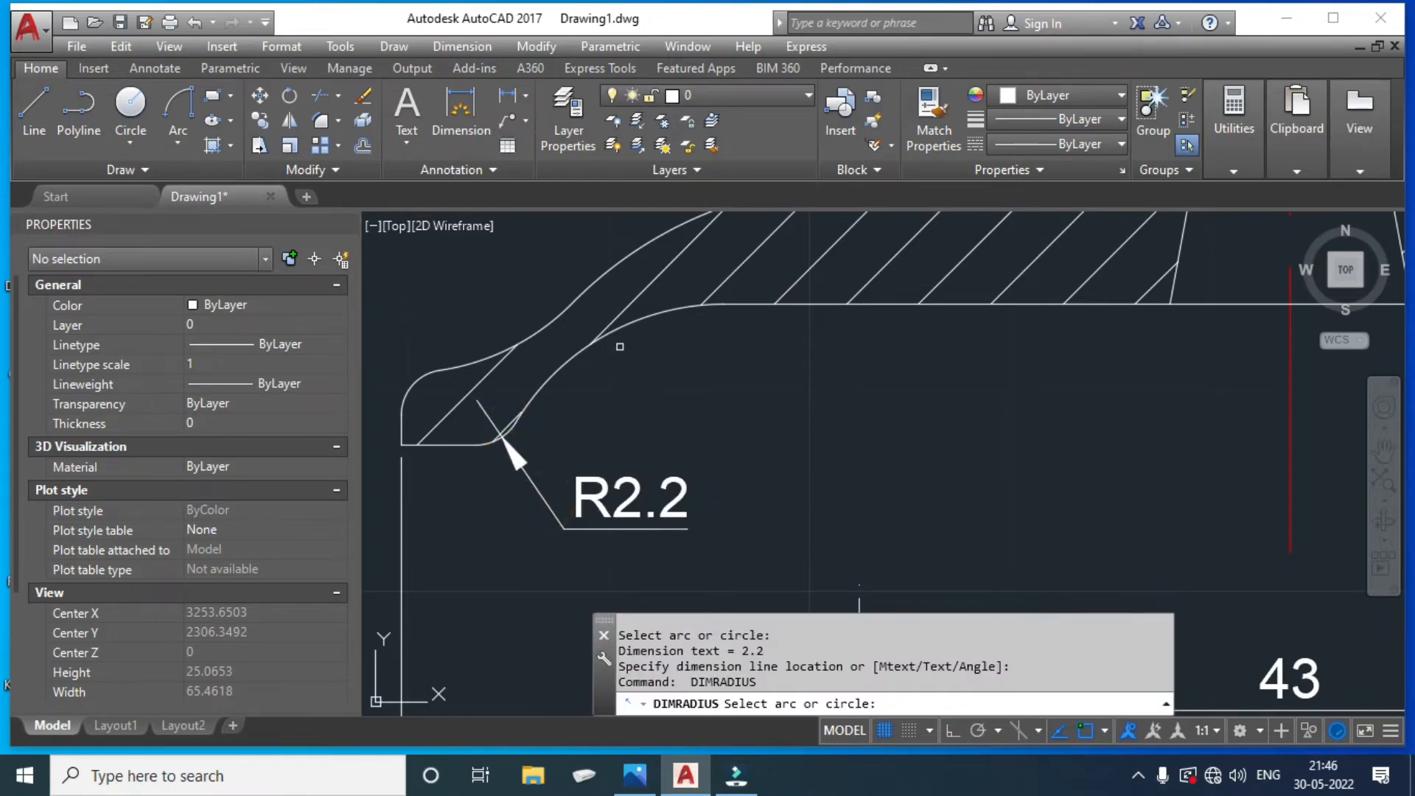
{"action": "left_click", "coordinate": [625, 332]}
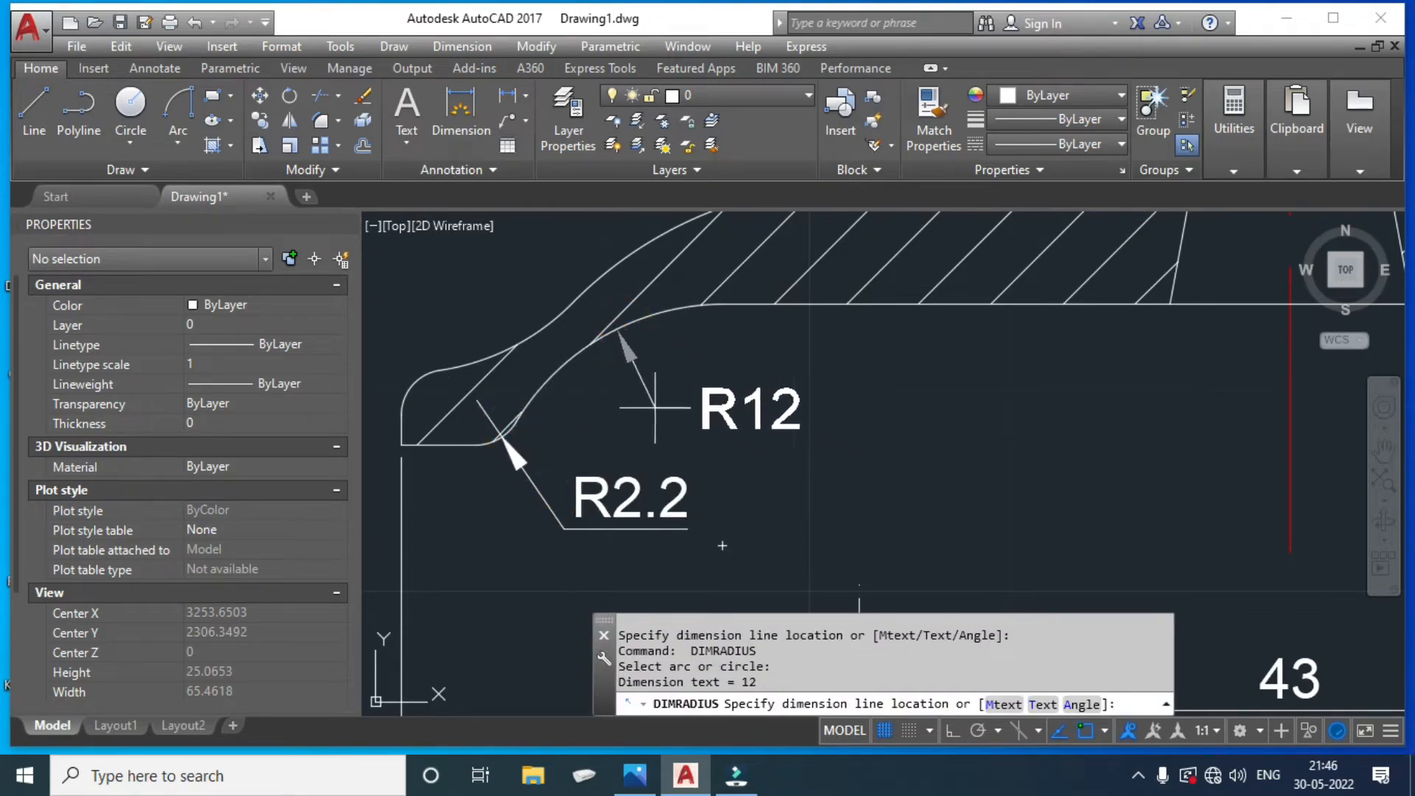
{"action": "left_click", "coordinate": [655, 407]}
Add a horizontal linear dimension across the bottom of the tapered centre bore, placed between the section and the arc centre dimension.
{"action": "scroll", "coordinate": [655, 407], "scroll_direction": "down", "scroll_amount": 6}
{"action": "scroll", "coordinate": [816, 432], "scroll_direction": "up", "scroll_amount": 3}
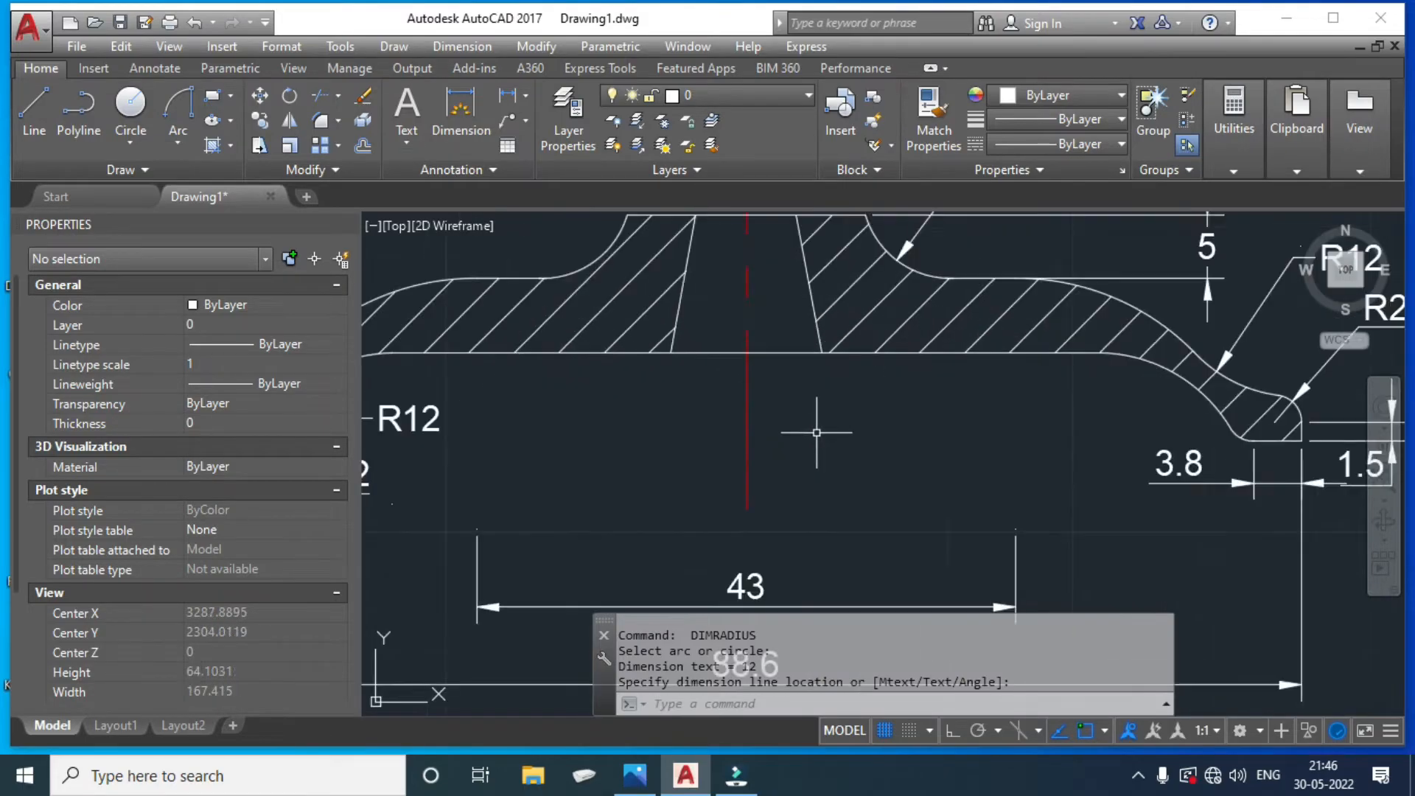
{"action": "key", "text": "Escape"}
{"action": "type", "text": "dli"}
{"action": "key", "text": "Return"}
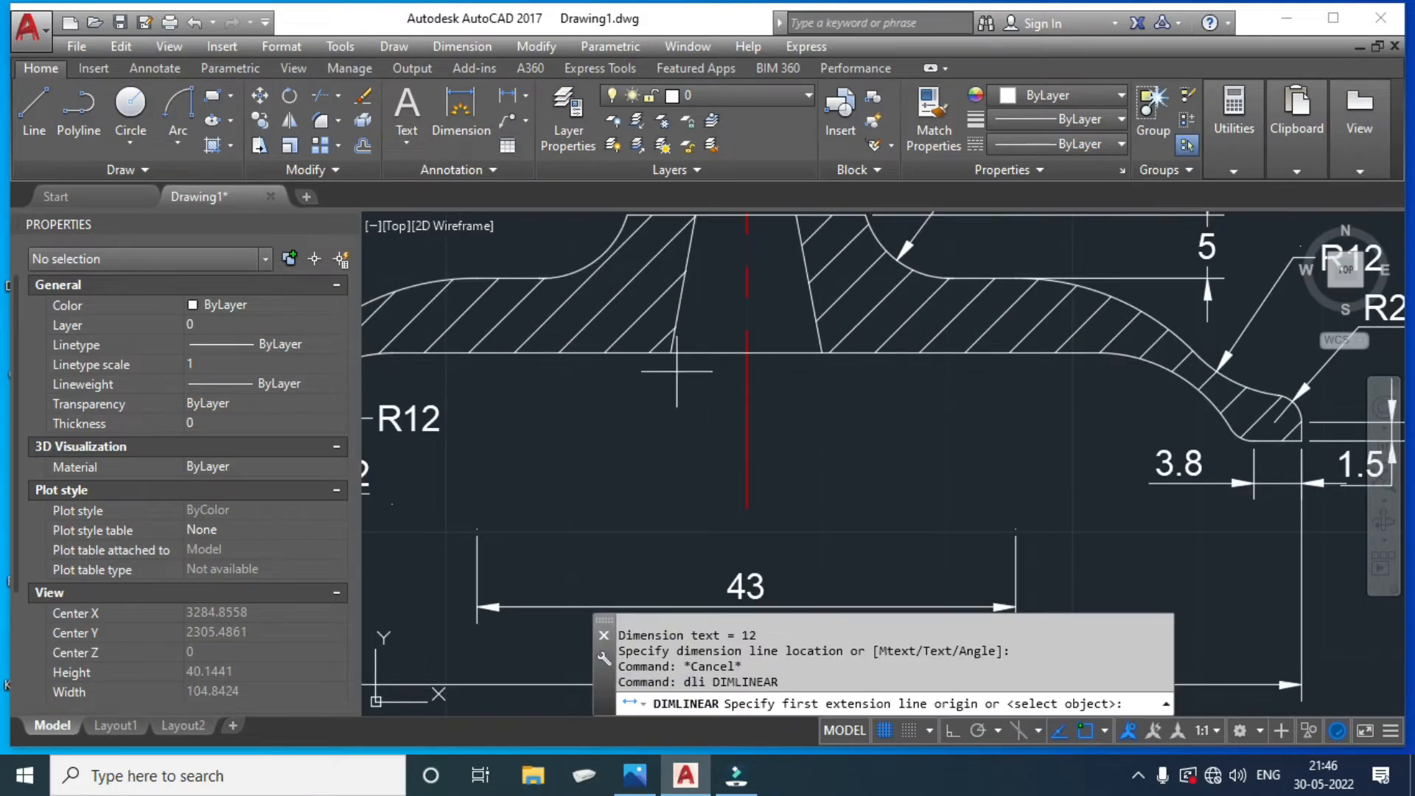
{"action": "left_click", "coordinate": [670, 353]}
{"action": "left_click", "coordinate": [822, 353]}
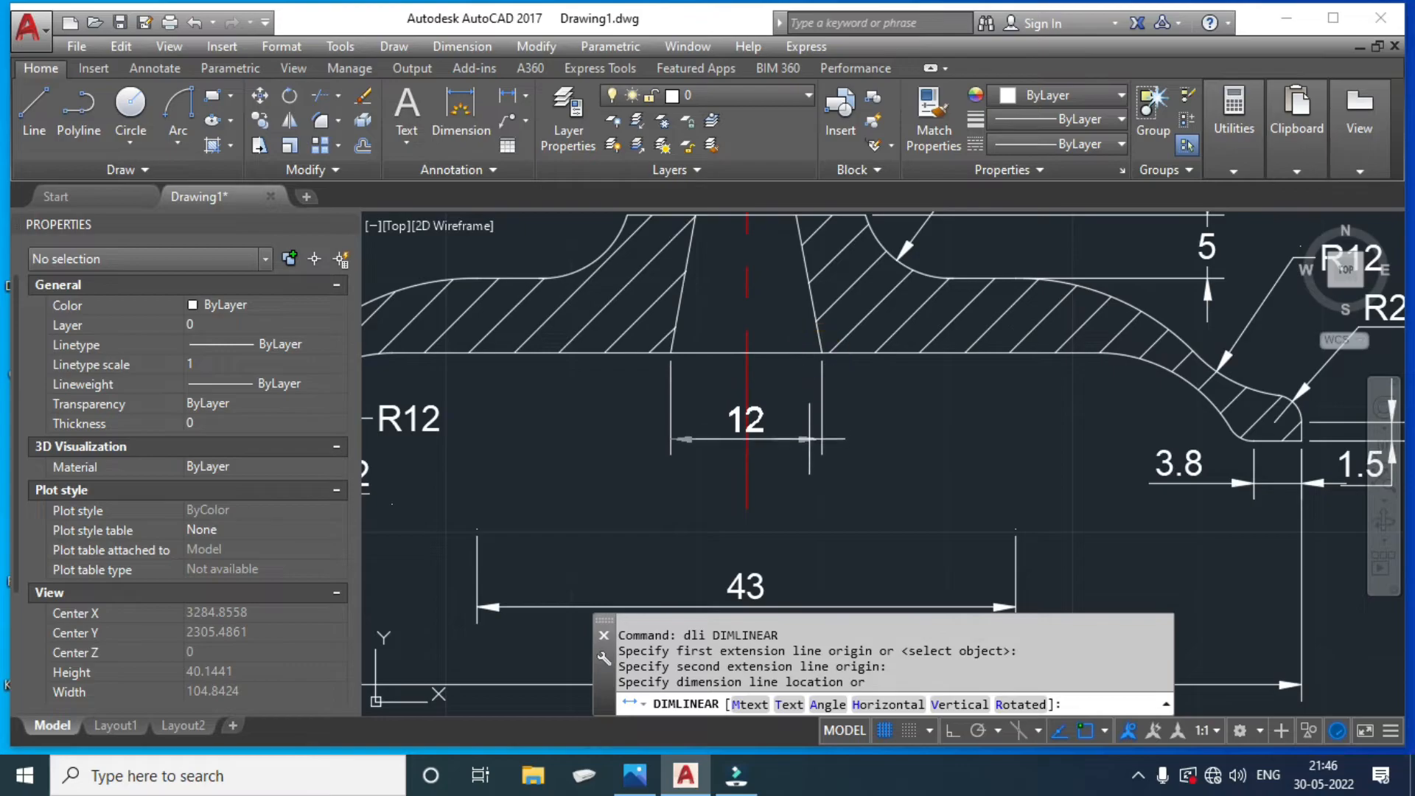
{"action": "left_click", "coordinate": [808, 445]}
{"action": "type", "text": "es"}
{"action": "key", "text": "Return"}
{"action": "key", "text": "Escape"}
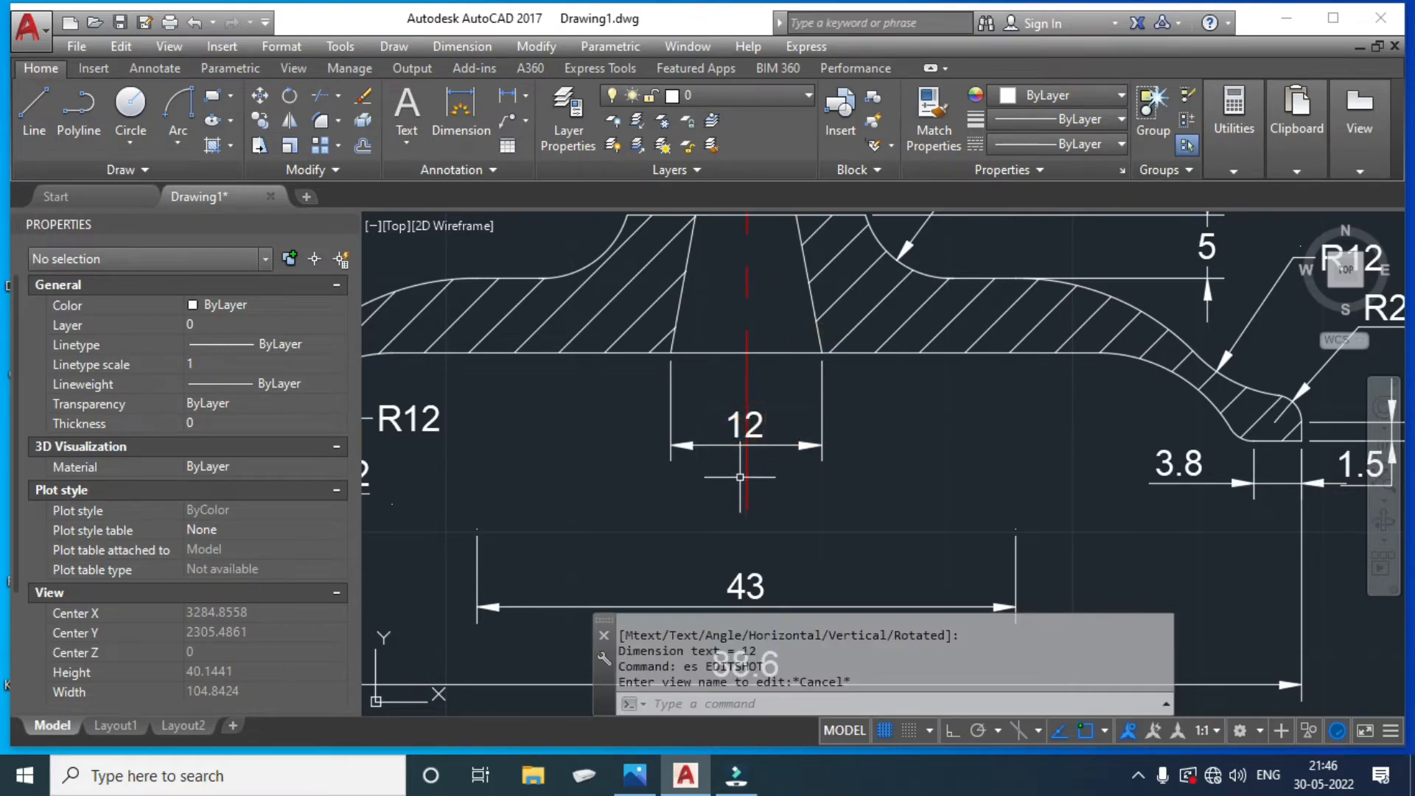
Add a diameter symbol in front of the 12 dimension text below the tapered centre bore.
{"action": "type", "text": "ed"}
{"action": "key", "text": "Return"}
{"action": "left_click", "coordinate": [737, 428]}
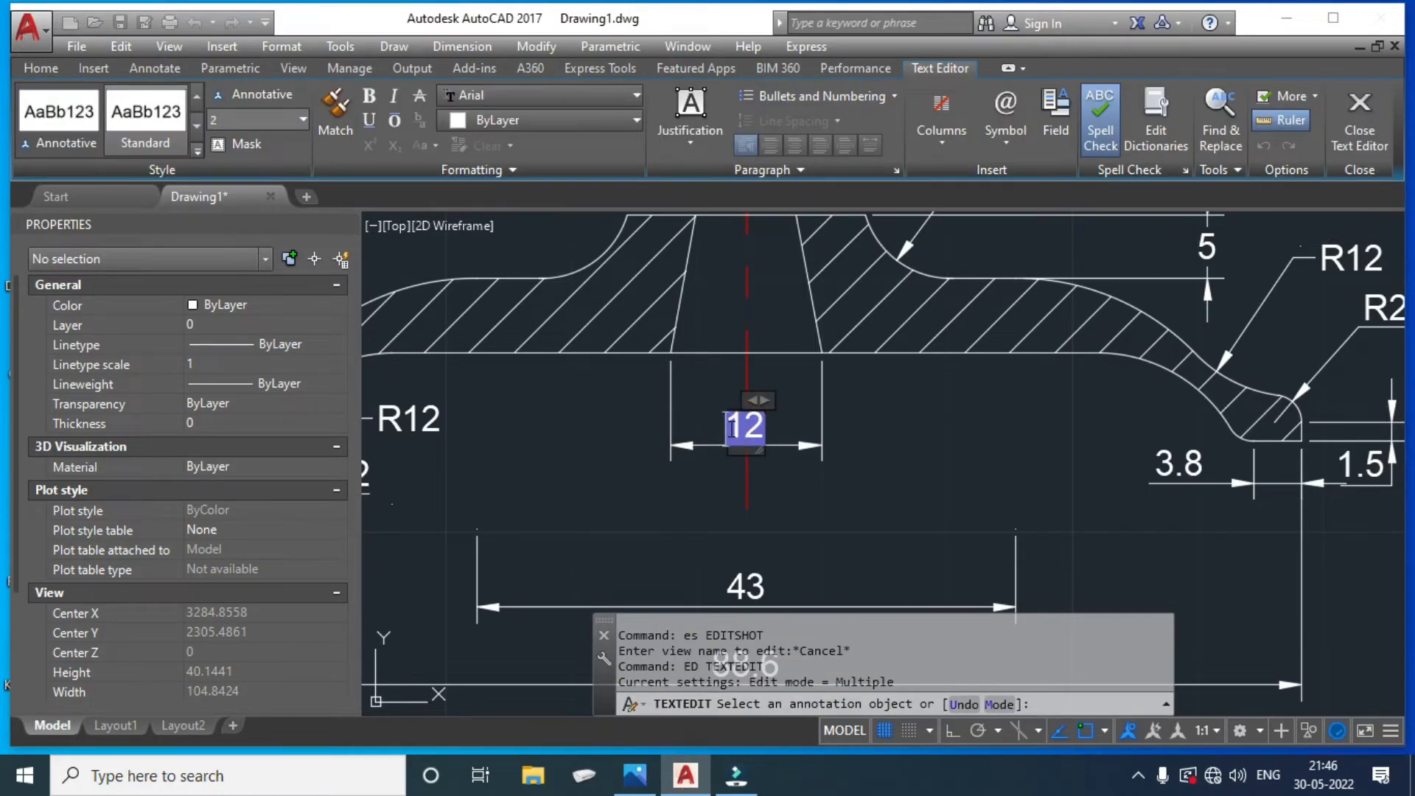
{"action": "type", "text": "%%"}
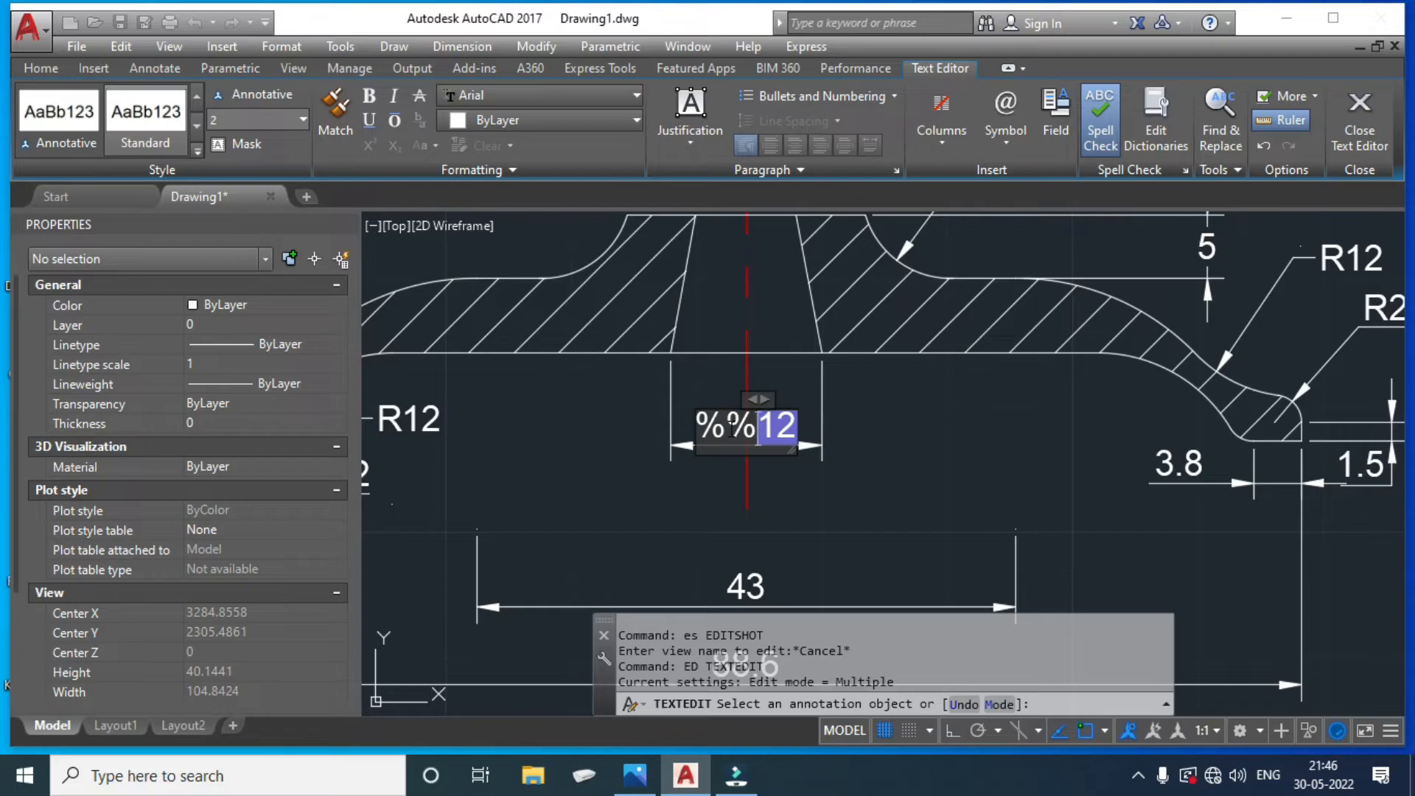
{"action": "type", "text": "c"}
{"action": "left_click", "coordinate": [916, 430]}
{"action": "scroll", "coordinate": [893, 474], "scroll_direction": "down", "scroll_amount": 2}
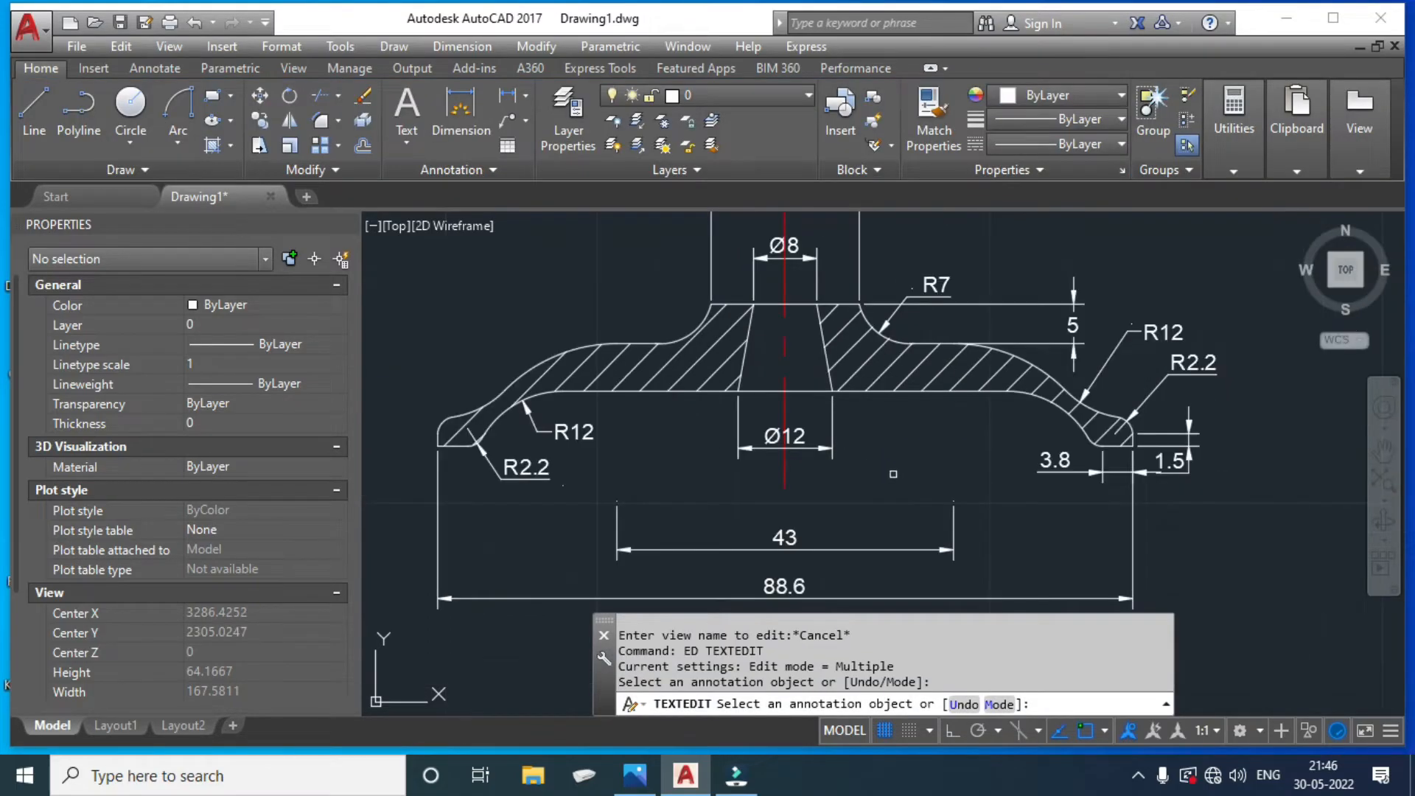
{"action": "key", "text": "Escape"}
{"action": "scroll", "coordinate": [899, 461], "scroll_direction": "down", "scroll_amount": 2}
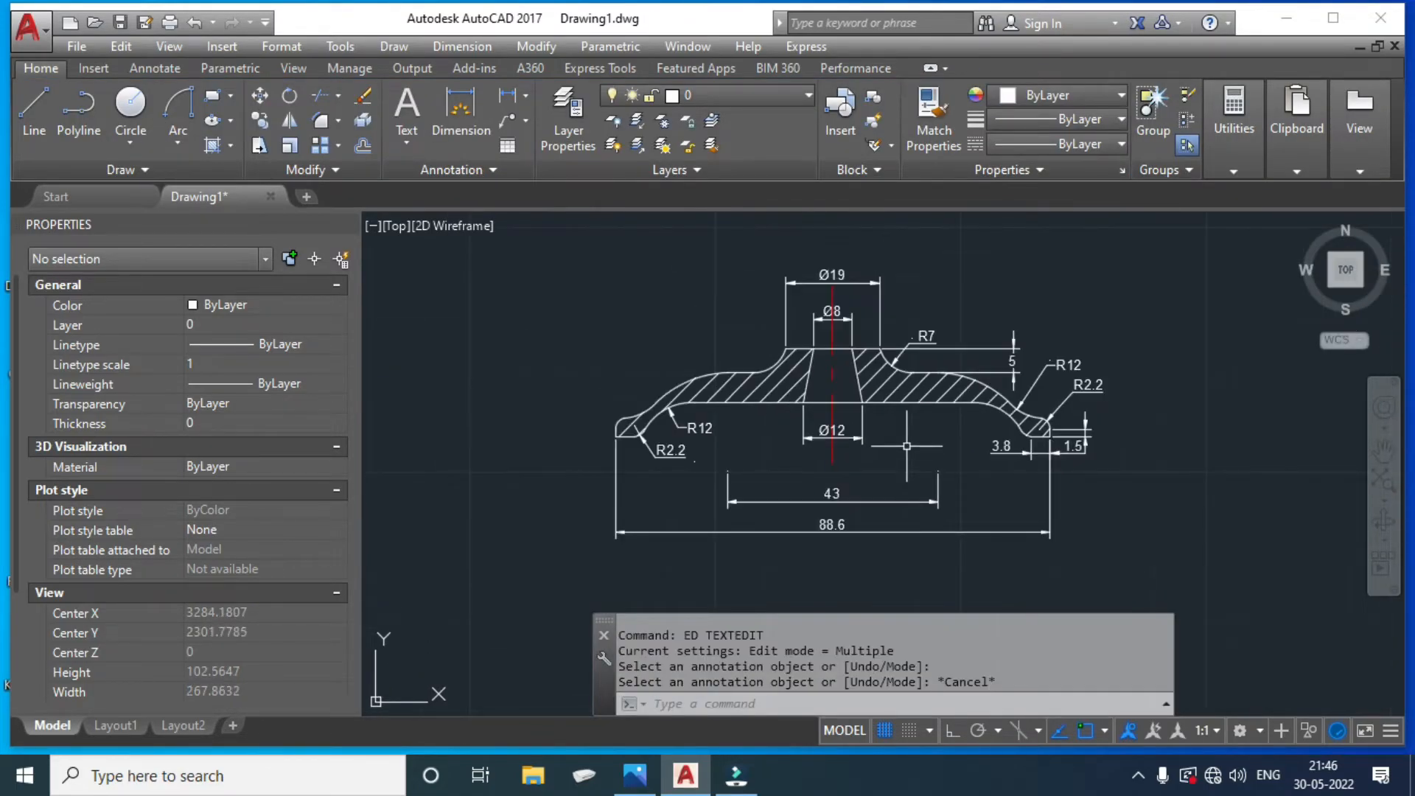
Add a vertical linear dimension from the left rim's bottom edge up to the web's flat underside, placed between the R12 text and the bore.
{"action": "left_click", "coordinate": [642, 777]}
{"action": "left_click", "coordinate": [638, 776]}
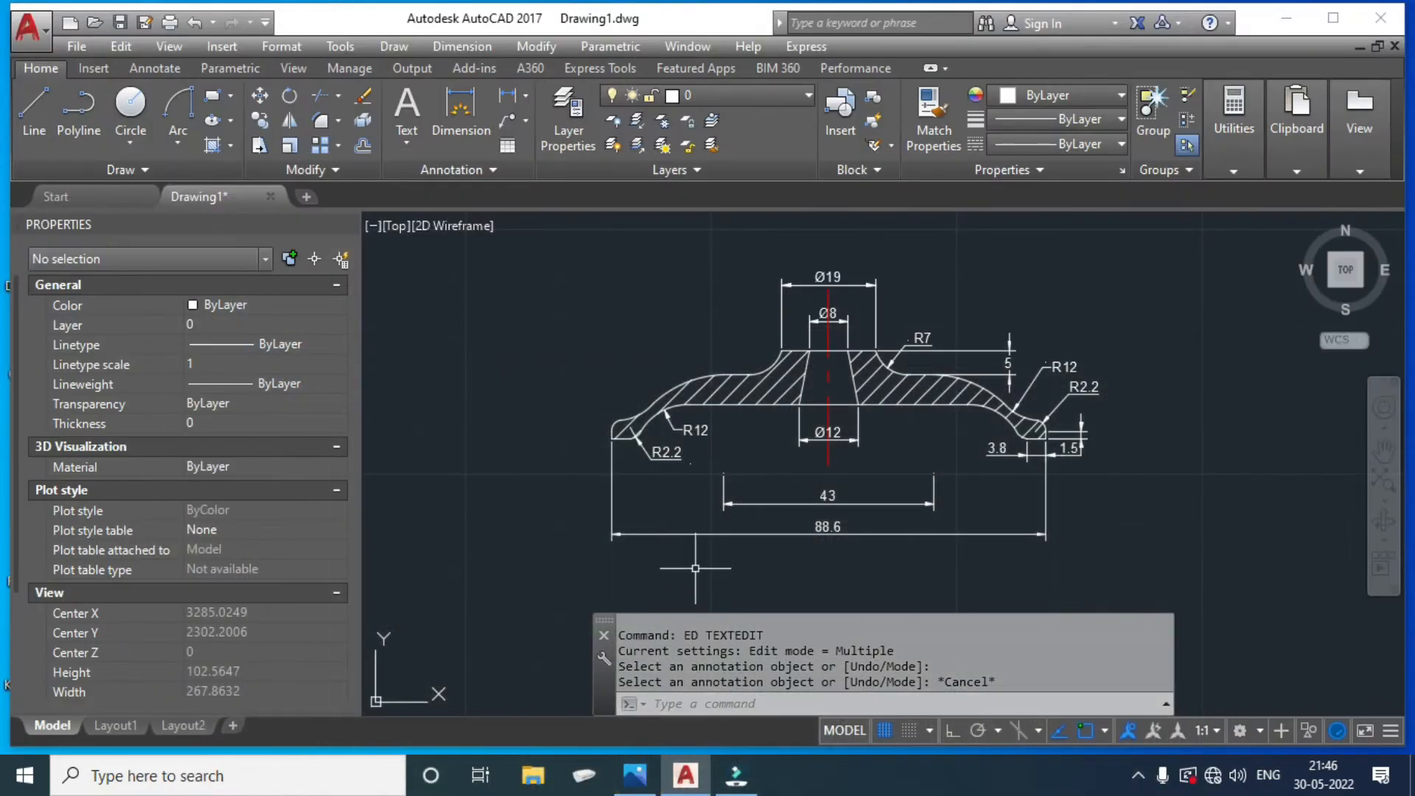
{"action": "type", "text": "dli"}
{"action": "key", "text": "Return"}
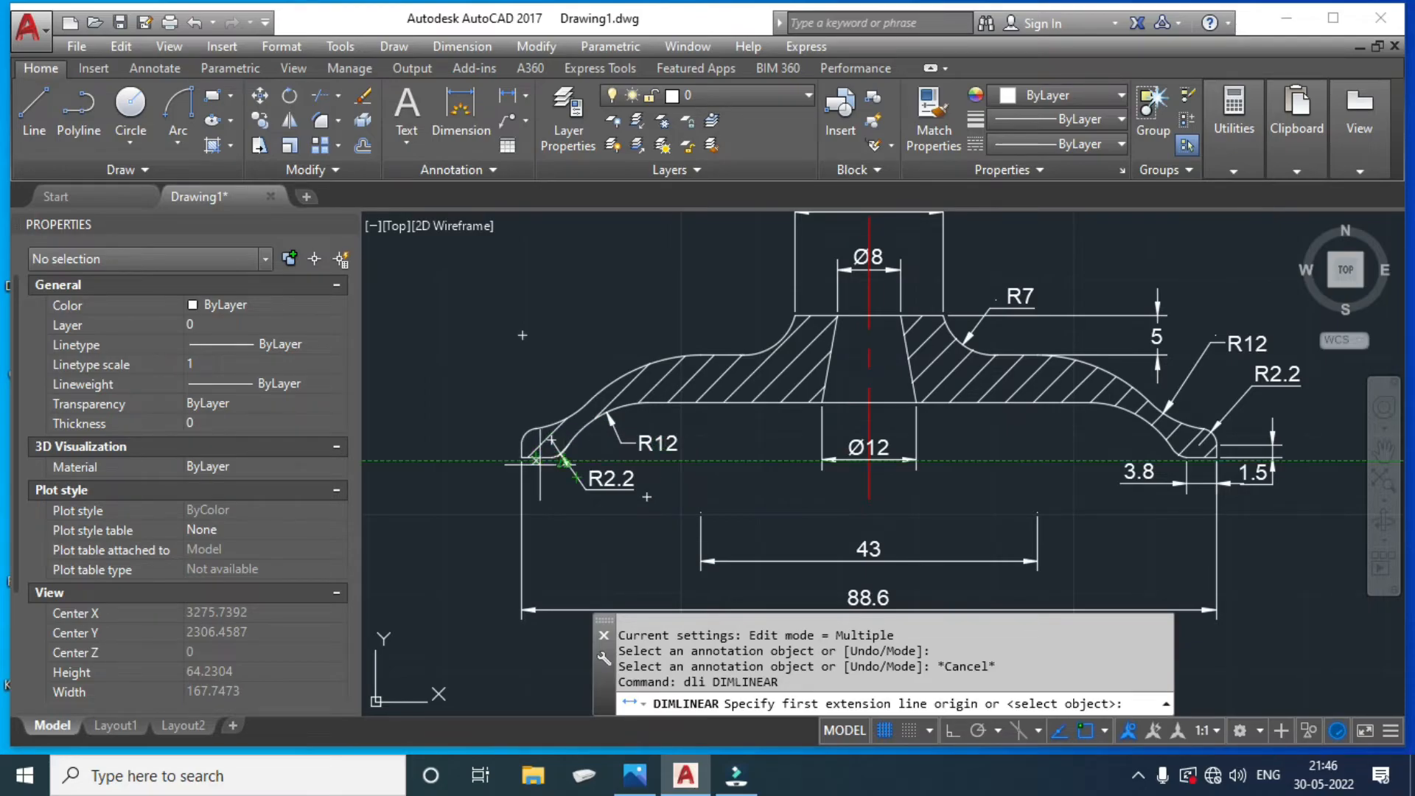
{"action": "left_click", "coordinate": [551, 457]}
{"action": "left_click", "coordinate": [756, 404]}
{"action": "left_click", "coordinate": [762, 450]}
Move the text of the underside height dimension down between its two arrowheads.
{"action": "left_click", "coordinate": [772, 377]}
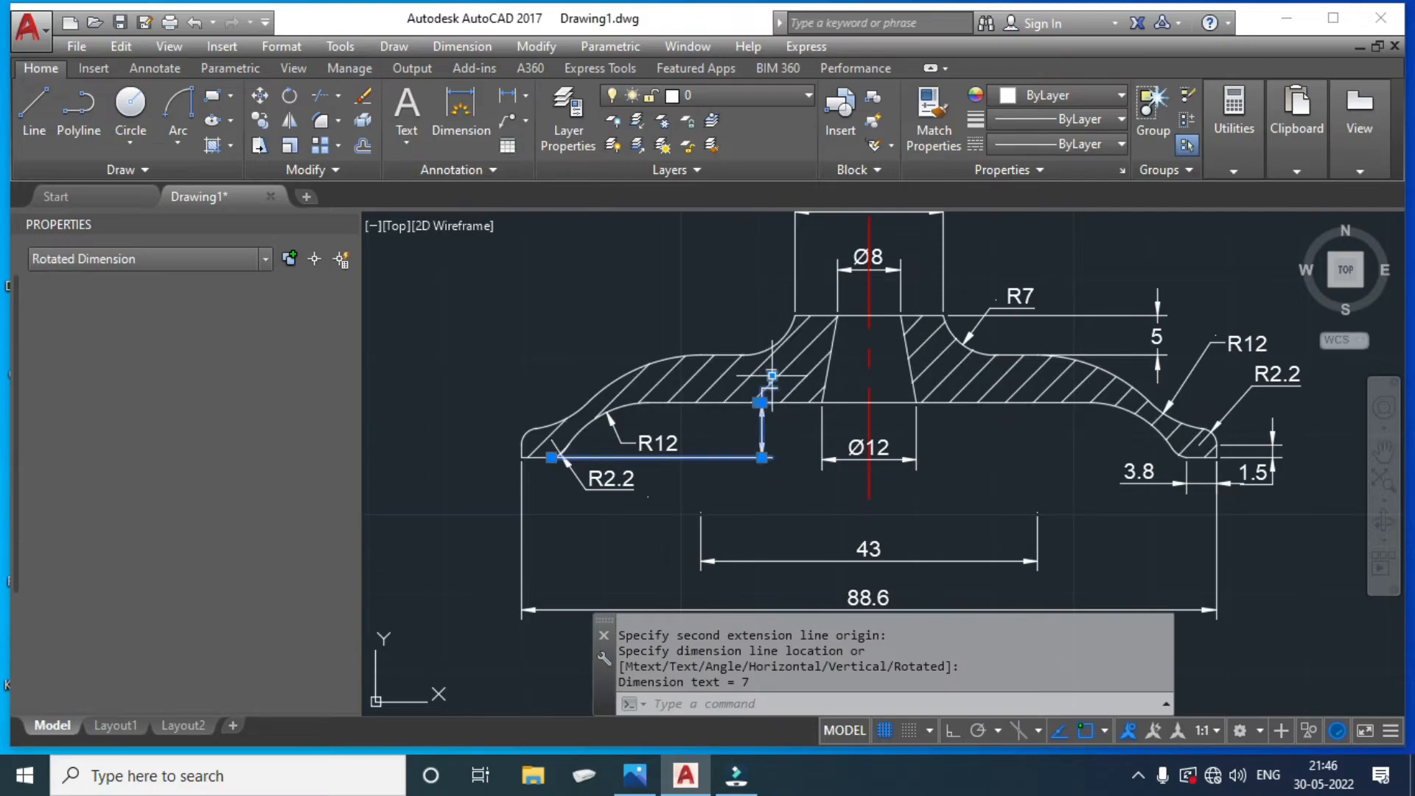
{"action": "left_click", "coordinate": [772, 377]}
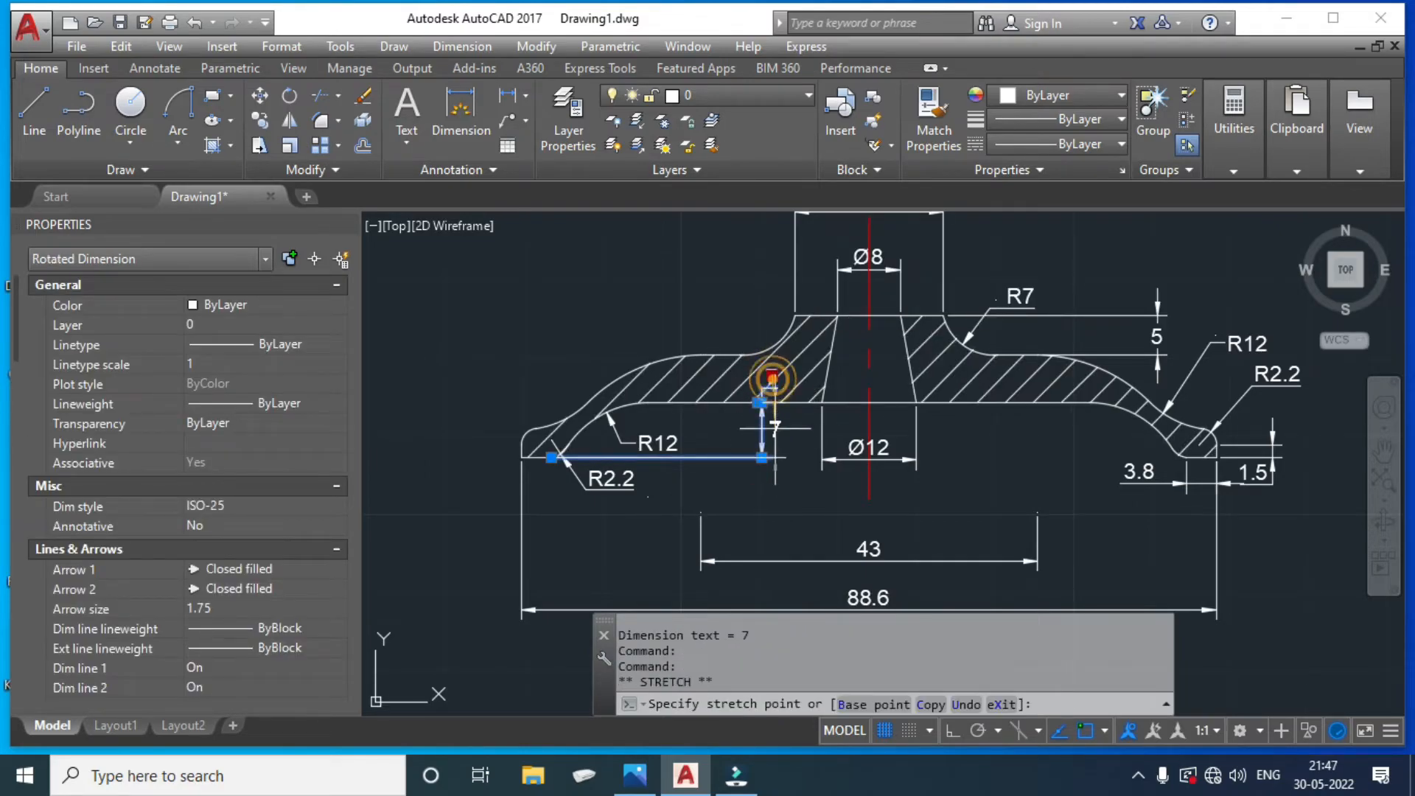
{"action": "left_click", "coordinate": [778, 435]}
{"action": "key", "text": "Escape"}
{"action": "scroll", "coordinate": [769, 429], "scroll_direction": "up", "scroll_amount": 5}
{"action": "scroll", "coordinate": [769, 430], "scroll_direction": "down", "scroll_amount": 2}
{"action": "scroll", "coordinate": [769, 430], "scroll_direction": "up", "scroll_amount": 1}
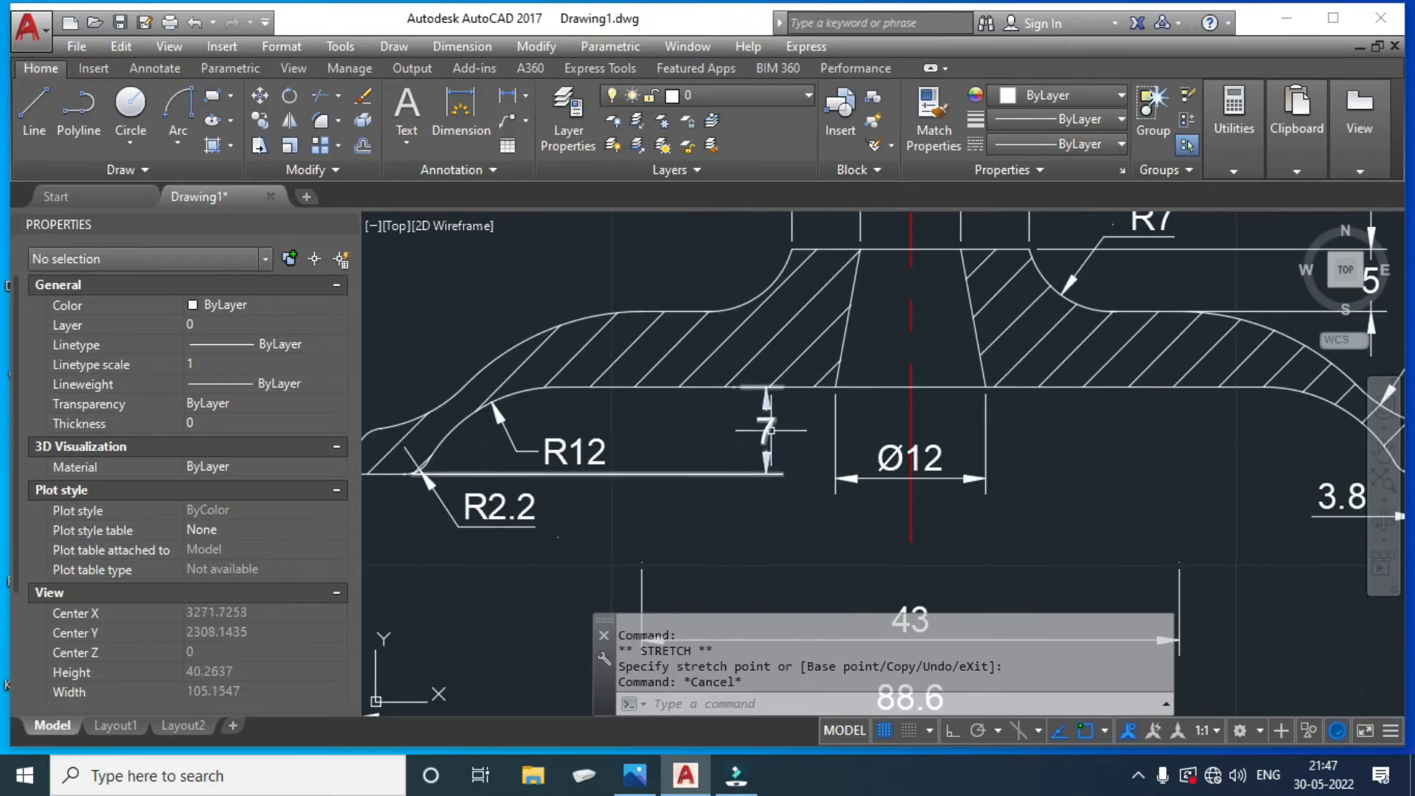
{"action": "scroll", "coordinate": [769, 430], "scroll_direction": "down", "scroll_amount": 2}
{"action": "scroll", "coordinate": [623, 468], "scroll_direction": "up", "scroll_amount": 2}
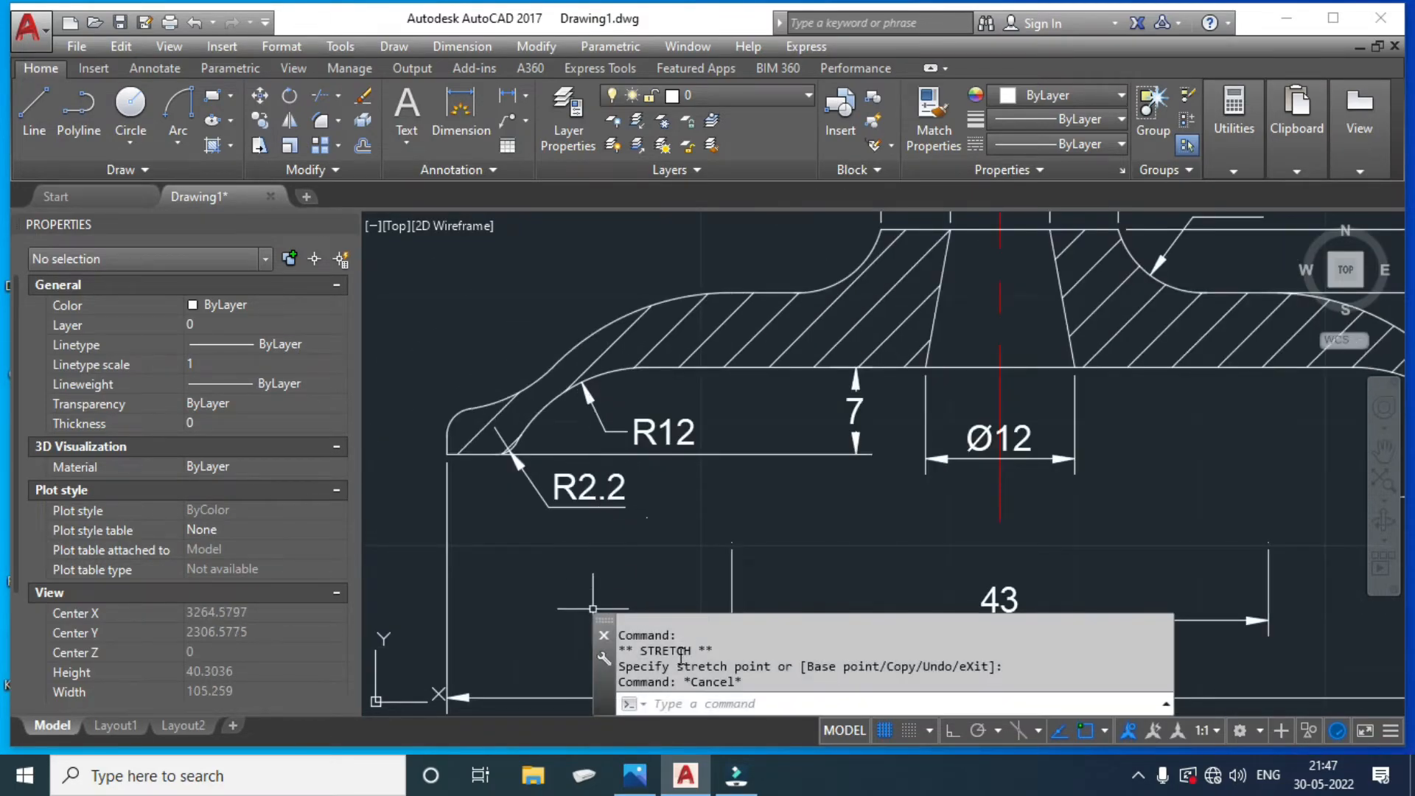
Check the reference image, then dimension the height from the left rim's outer bottom corner to the web's upper flat surface, placed outside the left rim.
{"action": "left_click", "coordinate": [682, 775]}
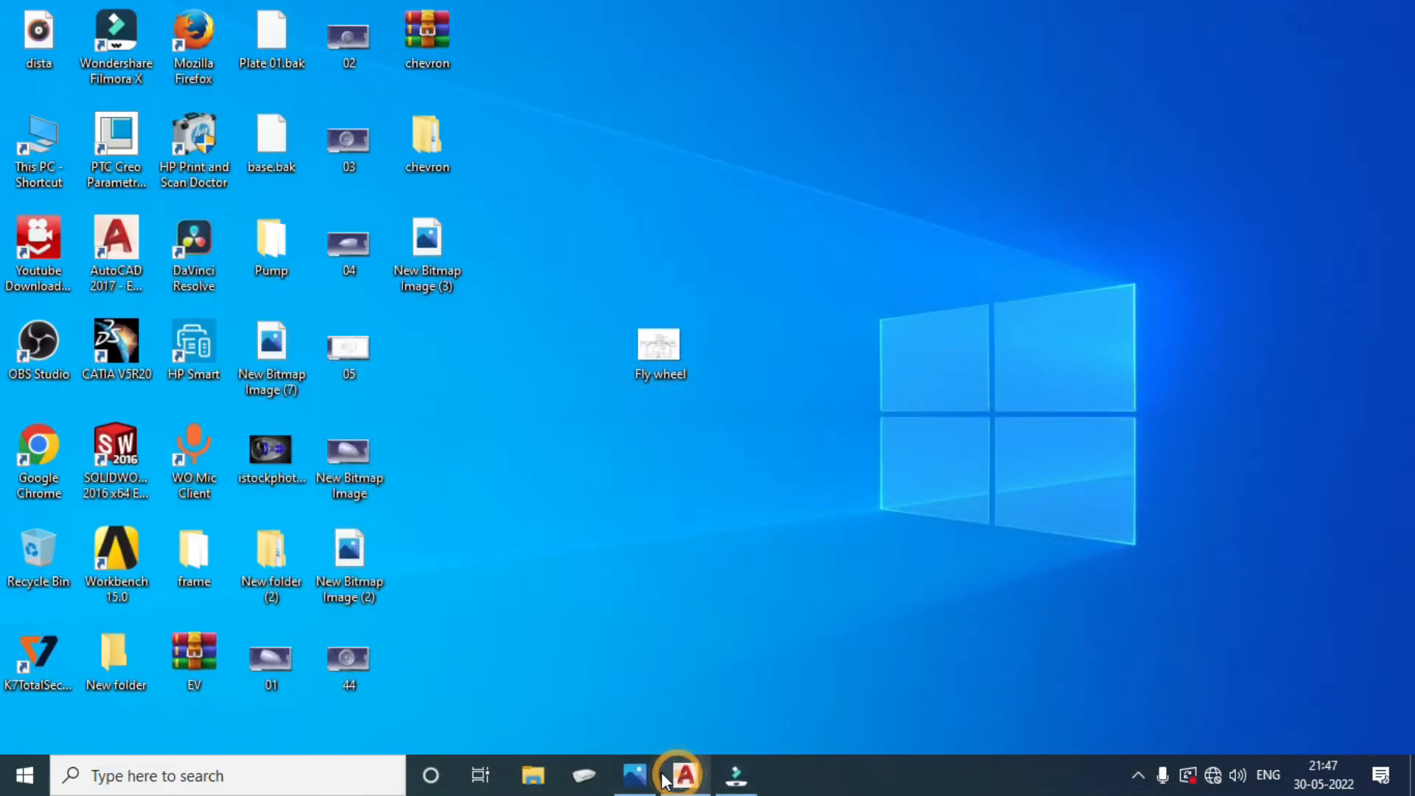
{"action": "left_click", "coordinate": [638, 775]}
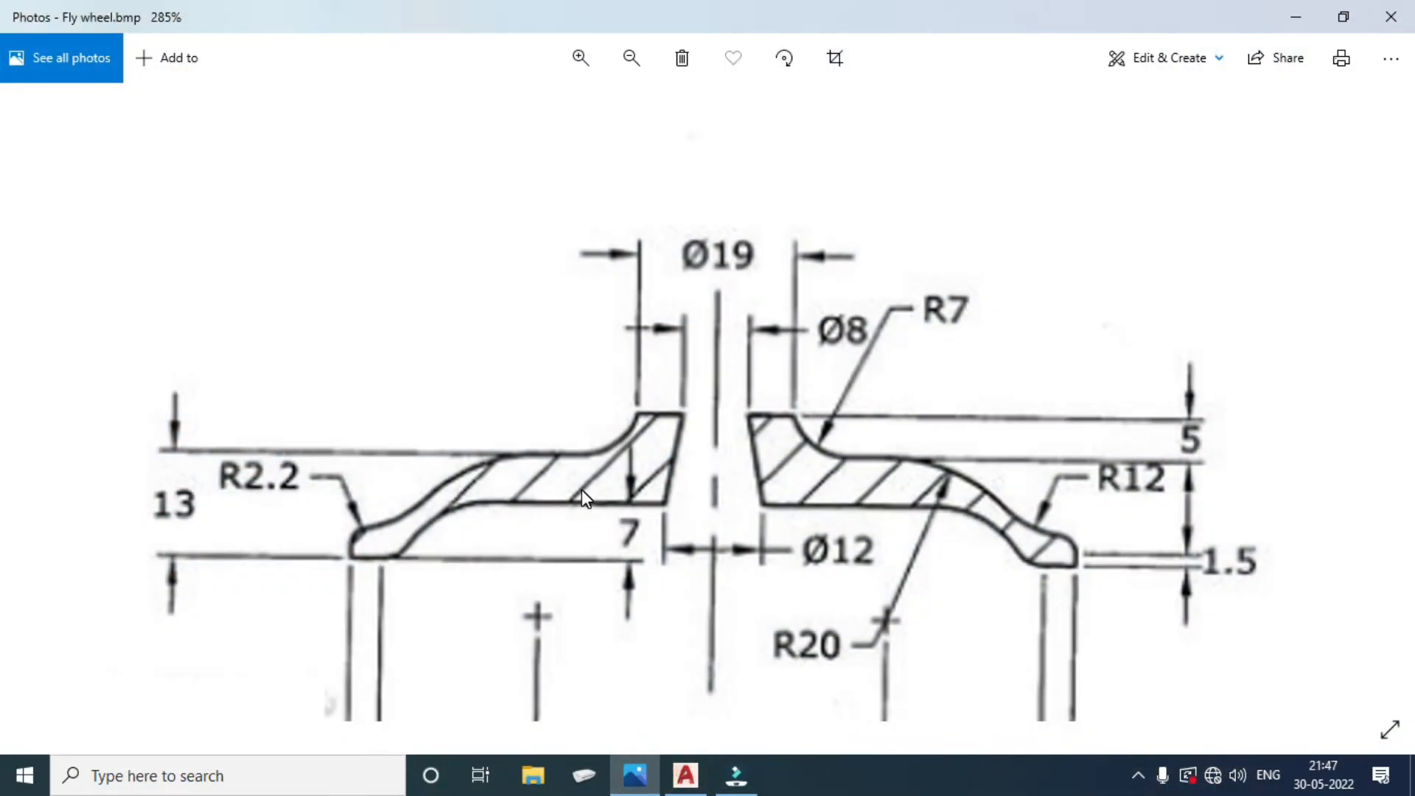
{"action": "scroll", "coordinate": [583, 497], "scroll_direction": "down", "scroll_amount": 3}
{"action": "left_click", "coordinate": [635, 774]}
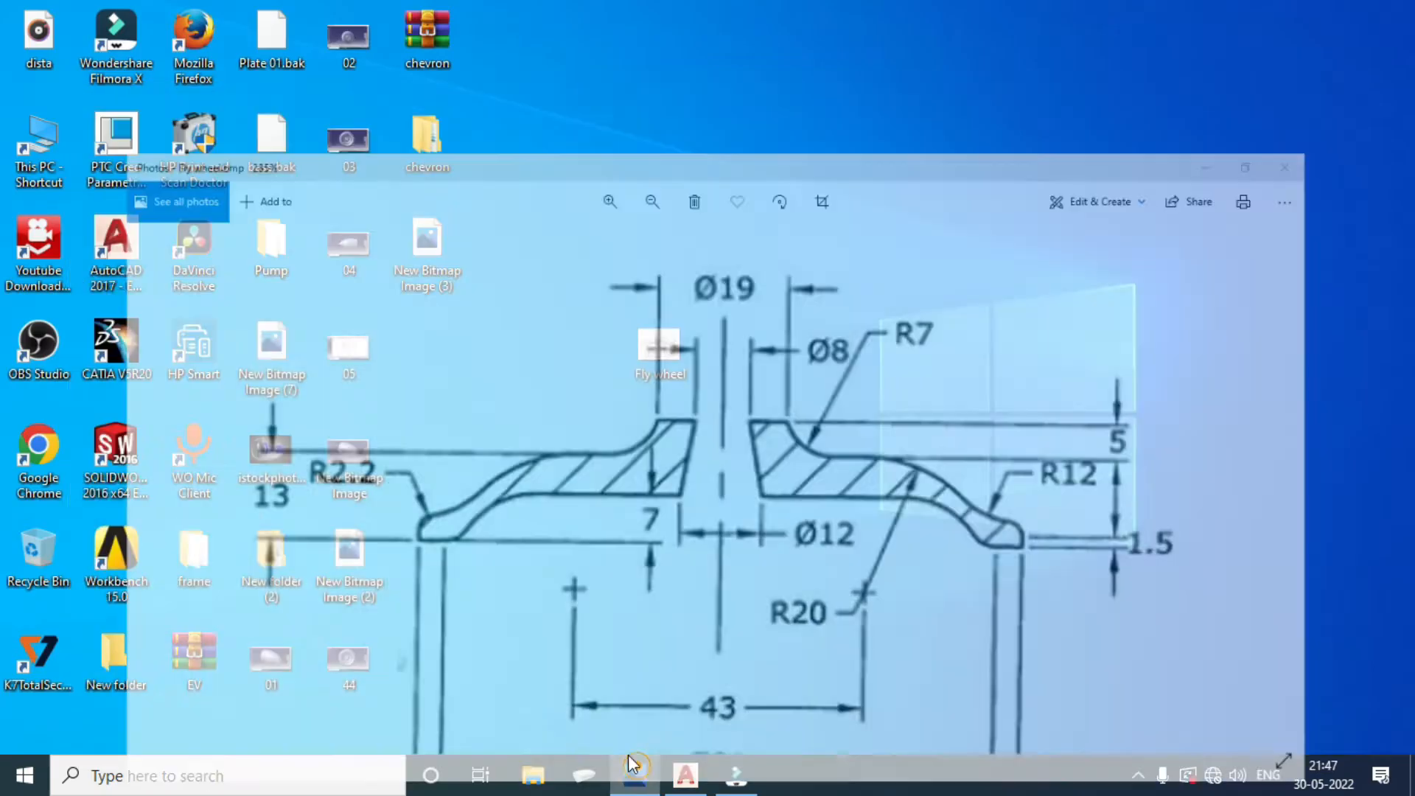
{"action": "left_click", "coordinate": [686, 773]}
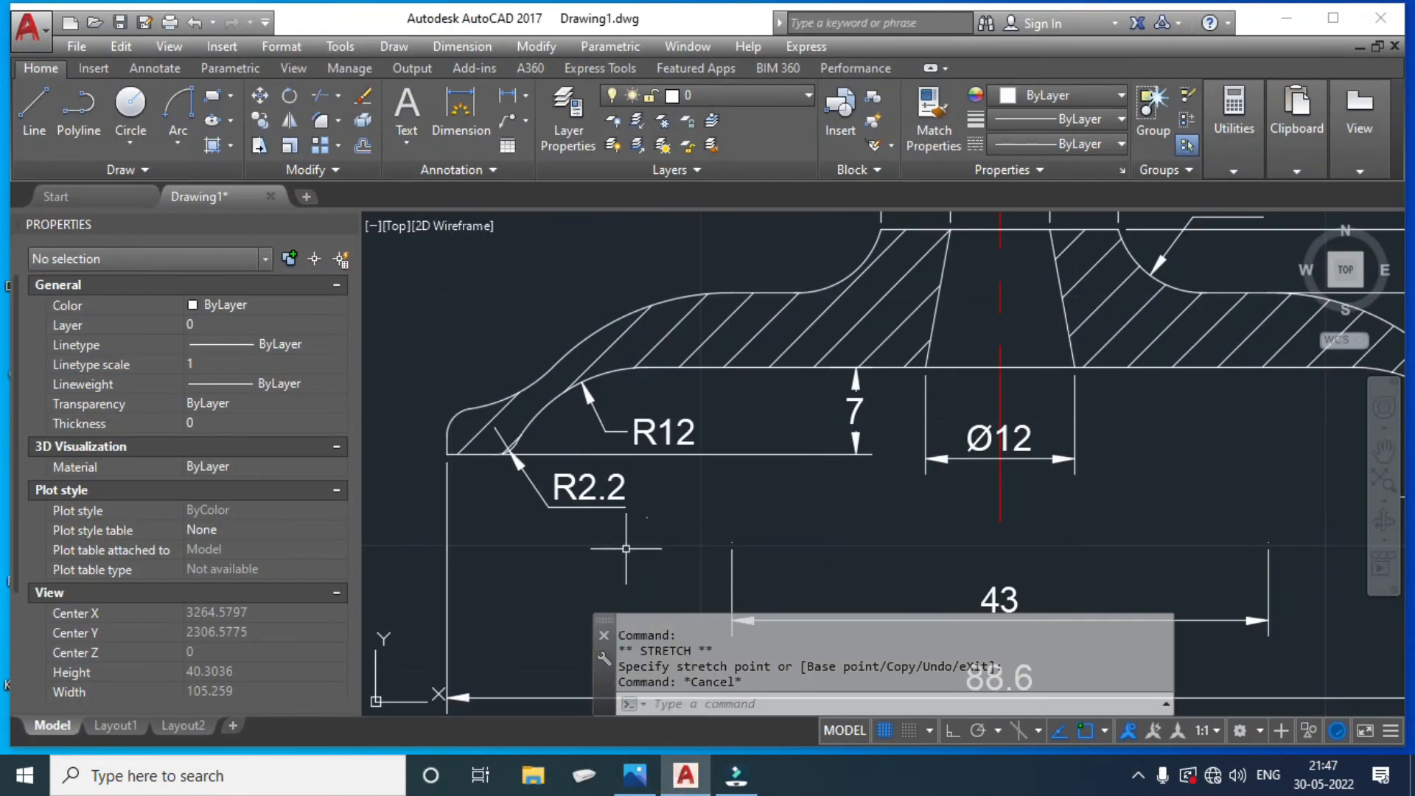
{"action": "type", "text": "dli"}
{"action": "key", "text": "Return"}
{"action": "left_click", "coordinate": [449, 455]}
{"action": "left_click", "coordinate": [759, 287]}
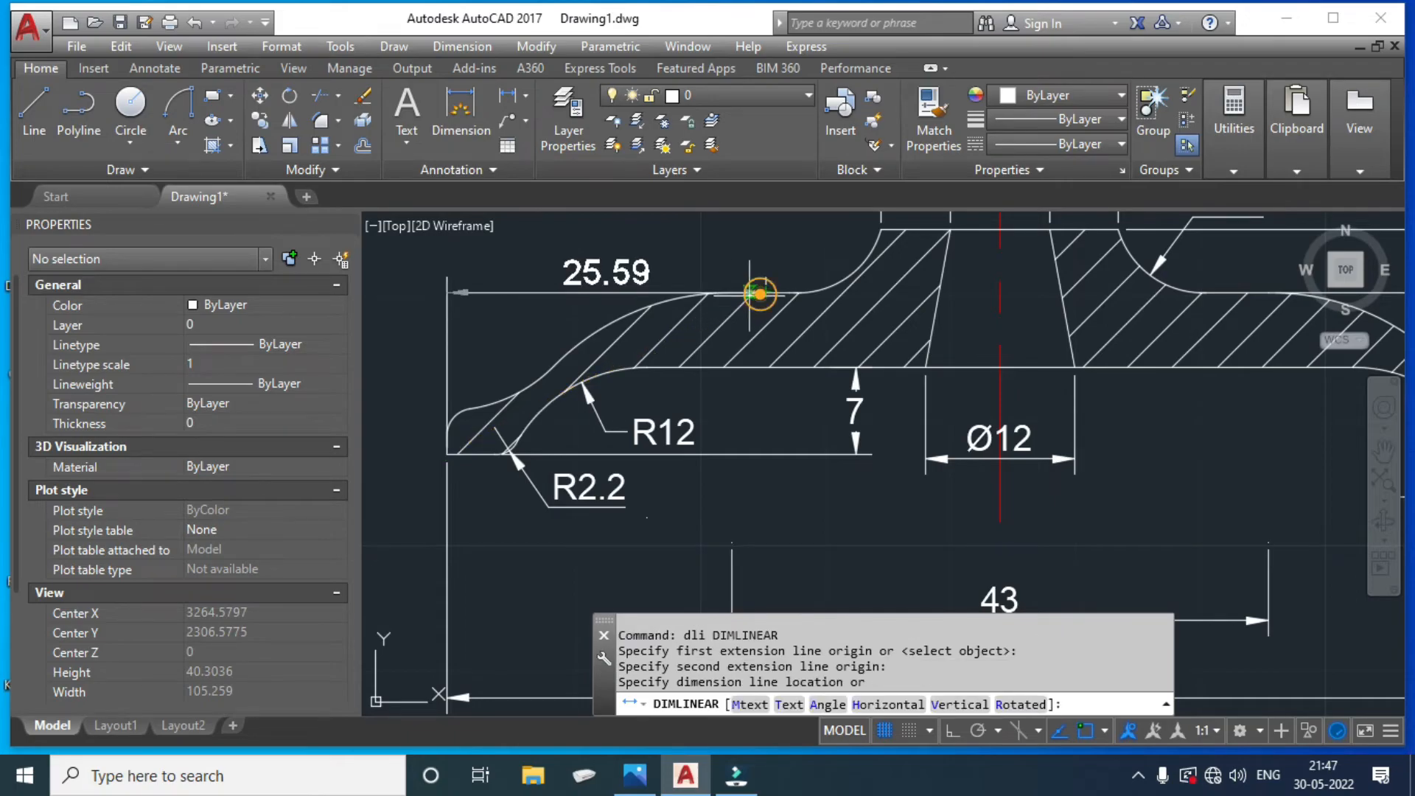
{"action": "left_click", "coordinate": [405, 339]}
{"action": "key", "text": "Escape"}
{"action": "scroll", "coordinate": [822, 482], "scroll_direction": "down", "scroll_amount": 3}
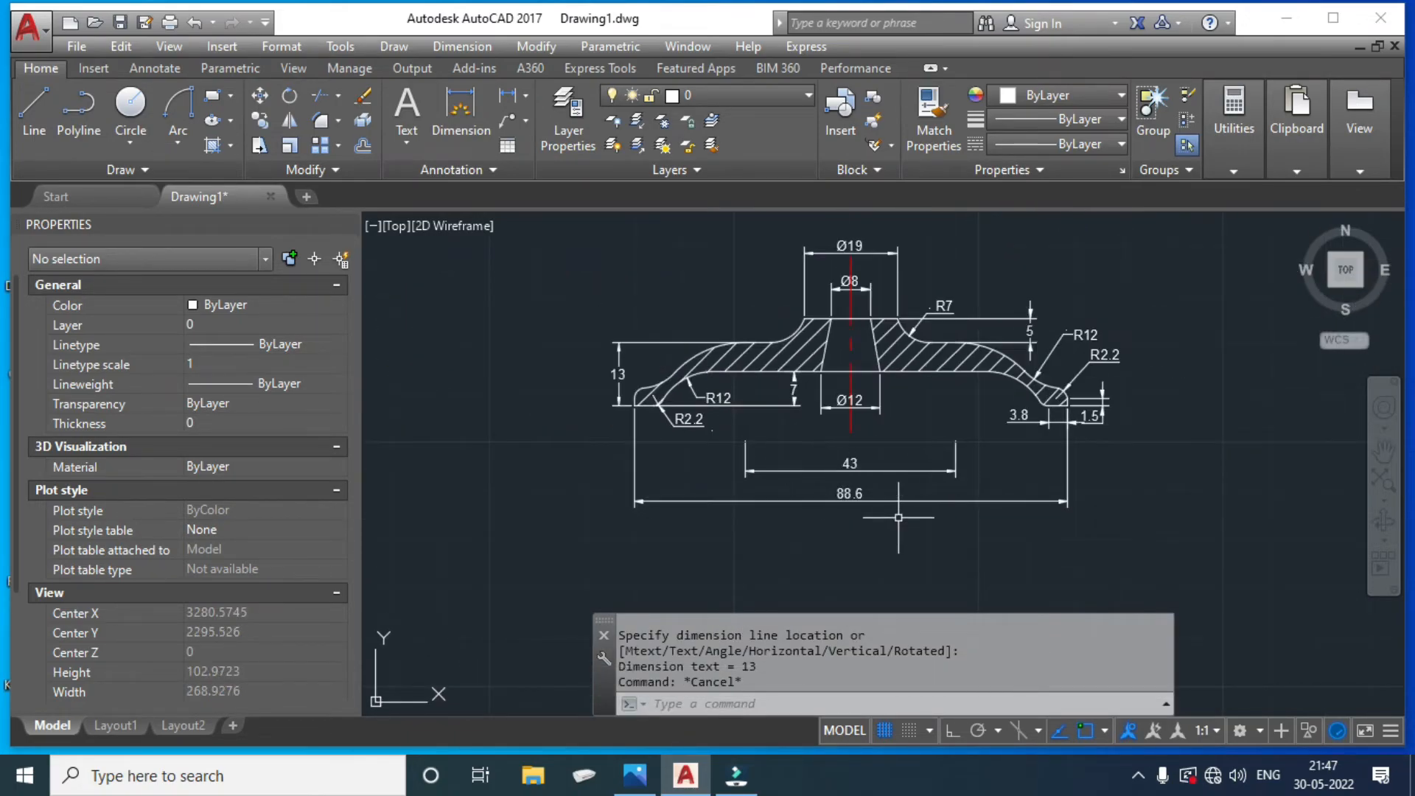
Compare the flywheel reference image with the drawing to find dimensions still missing, including those below the section.
{"action": "left_click", "coordinate": [640, 780]}
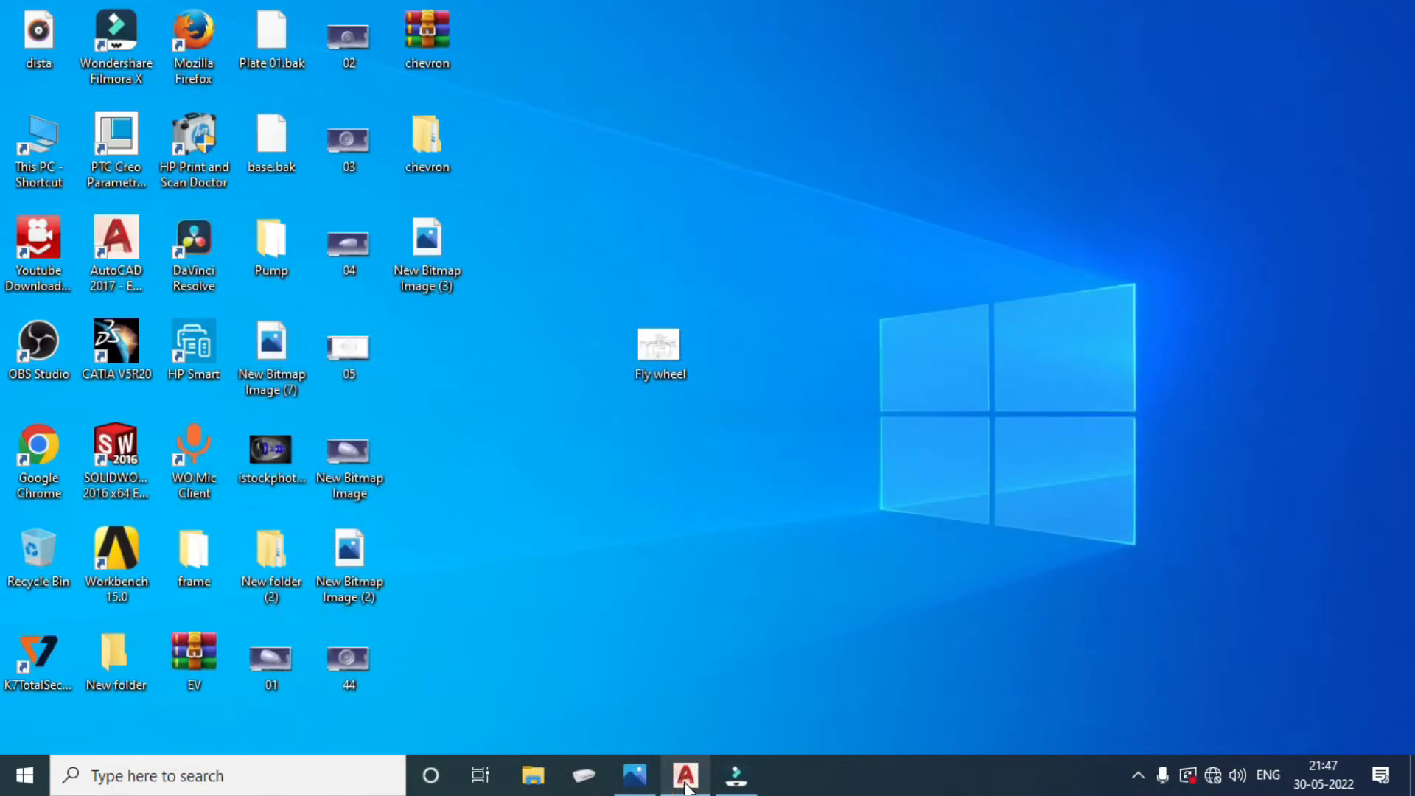
{"action": "left_click", "coordinate": [645, 786]}
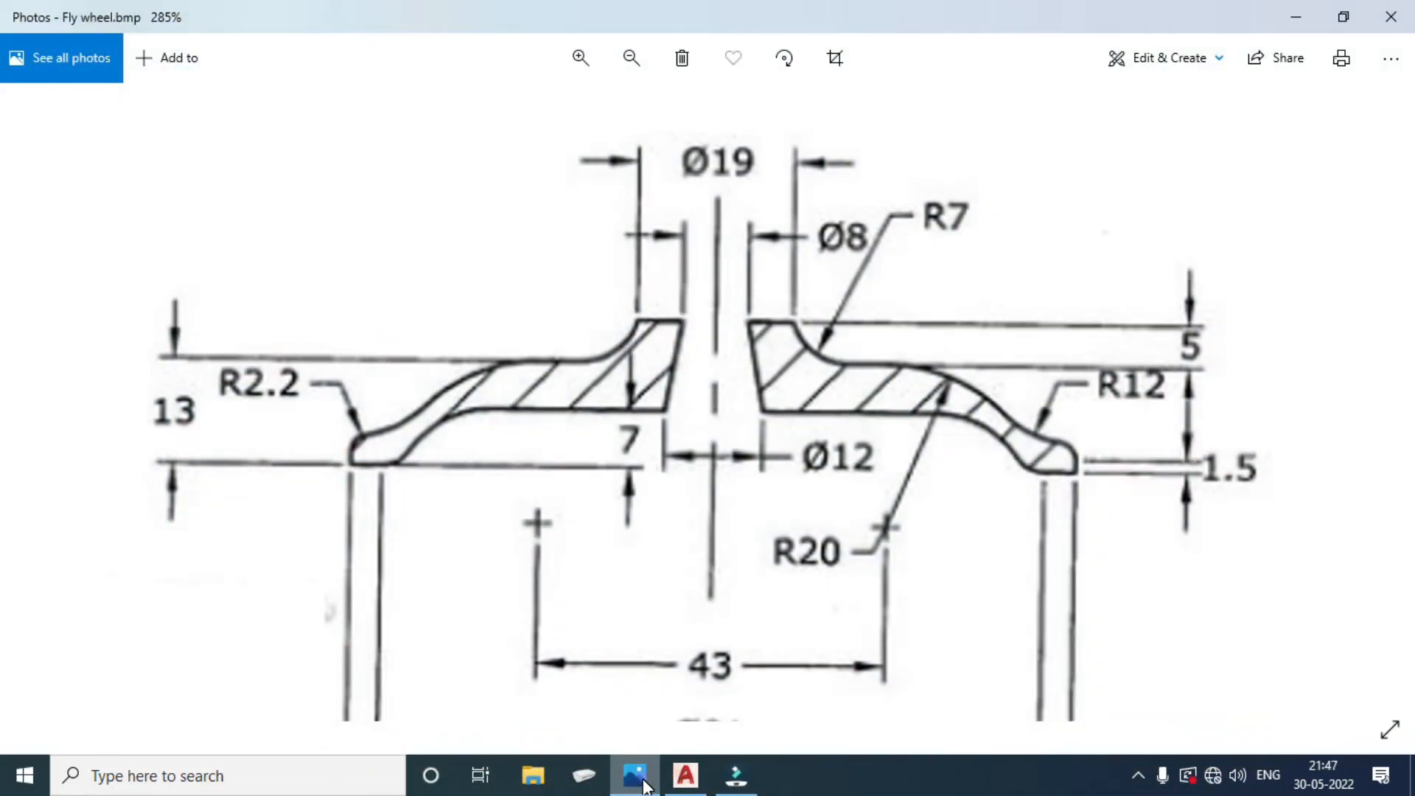
{"action": "mouse_move", "coordinate": [693, 775]}
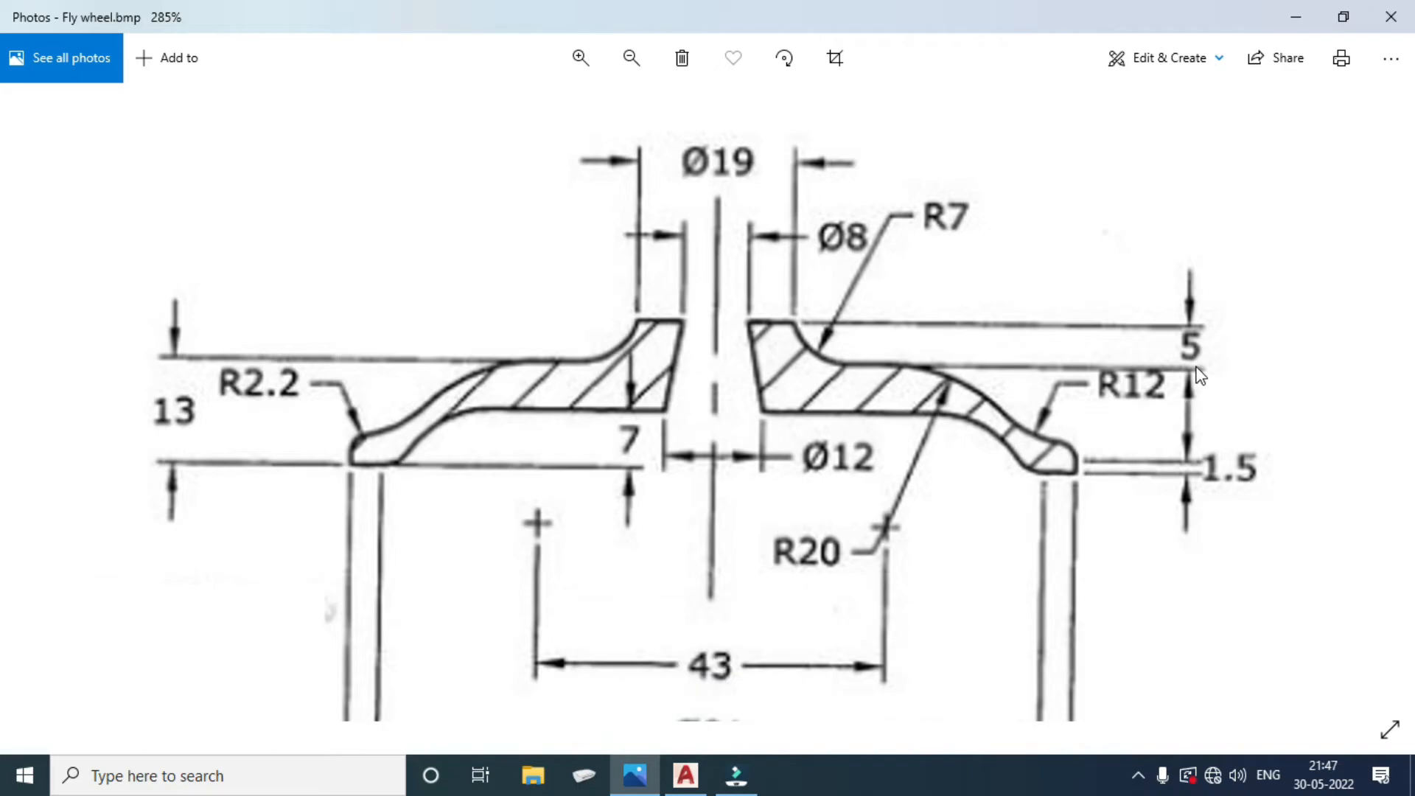
{"action": "mouse_move", "coordinate": [763, 612]}
{"action": "left_mouse_down"}
{"action": "mouse_move", "coordinate": [785, 391]}
{"action": "mouse_move", "coordinate": [789, 419]}
{"action": "left_mouse_up"}
{"action": "left_click", "coordinate": [621, 787]}
{"action": "left_click", "coordinate": [621, 787]}
{"action": "left_click", "coordinate": [569, 786]}
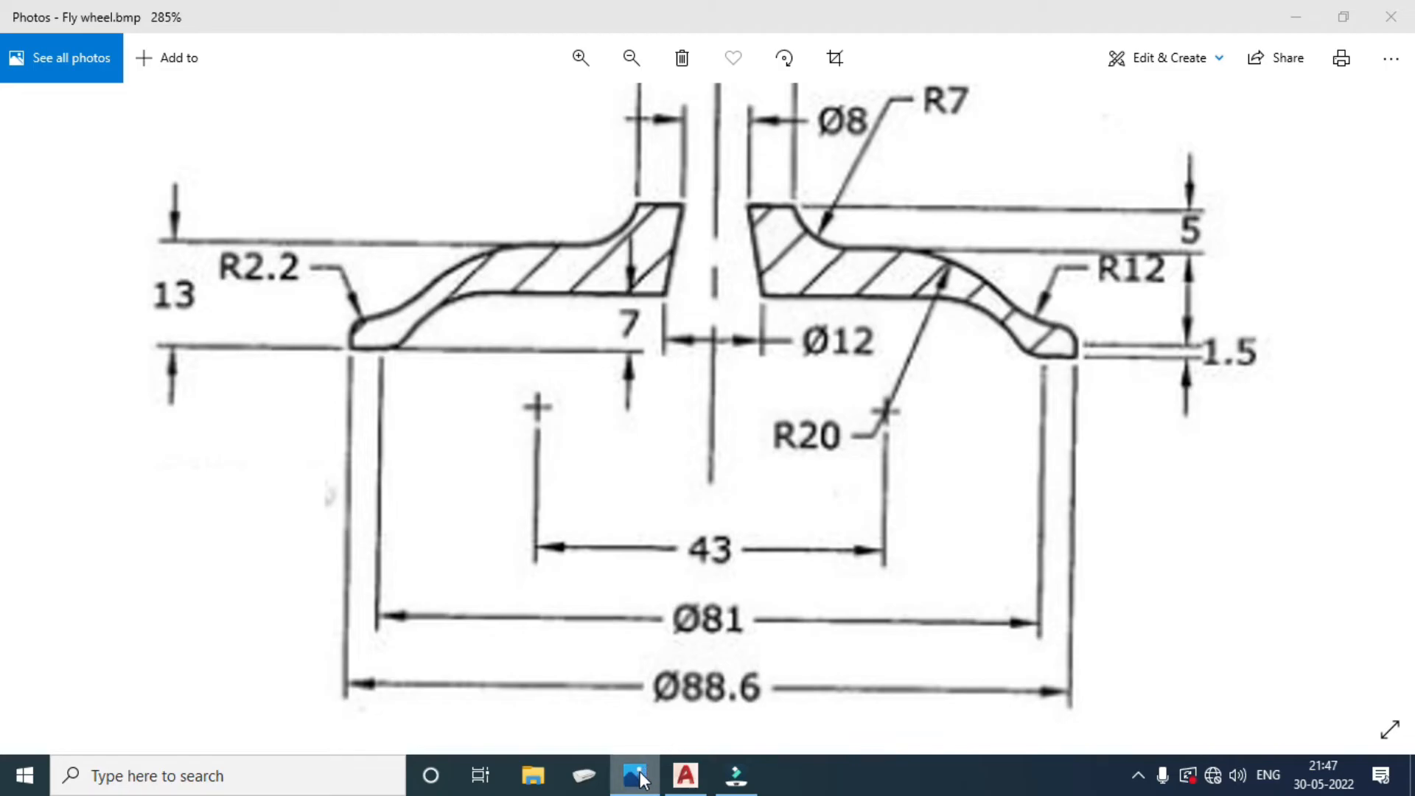
{"action": "left_click", "coordinate": [636, 775]}
{"action": "left_click", "coordinate": [686, 775]}
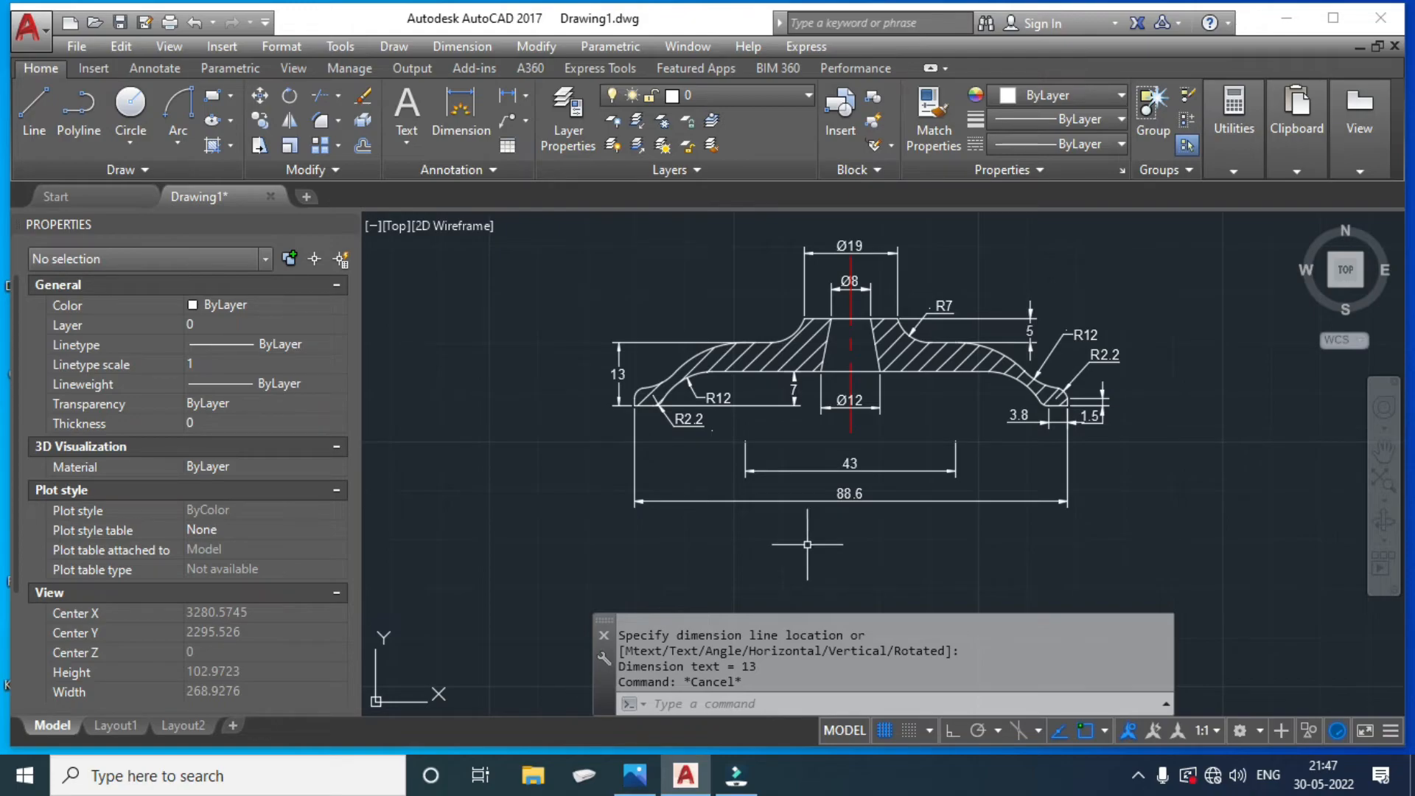
{"action": "scroll", "coordinate": [1016, 368], "scroll_direction": "up", "scroll_amount": 2}
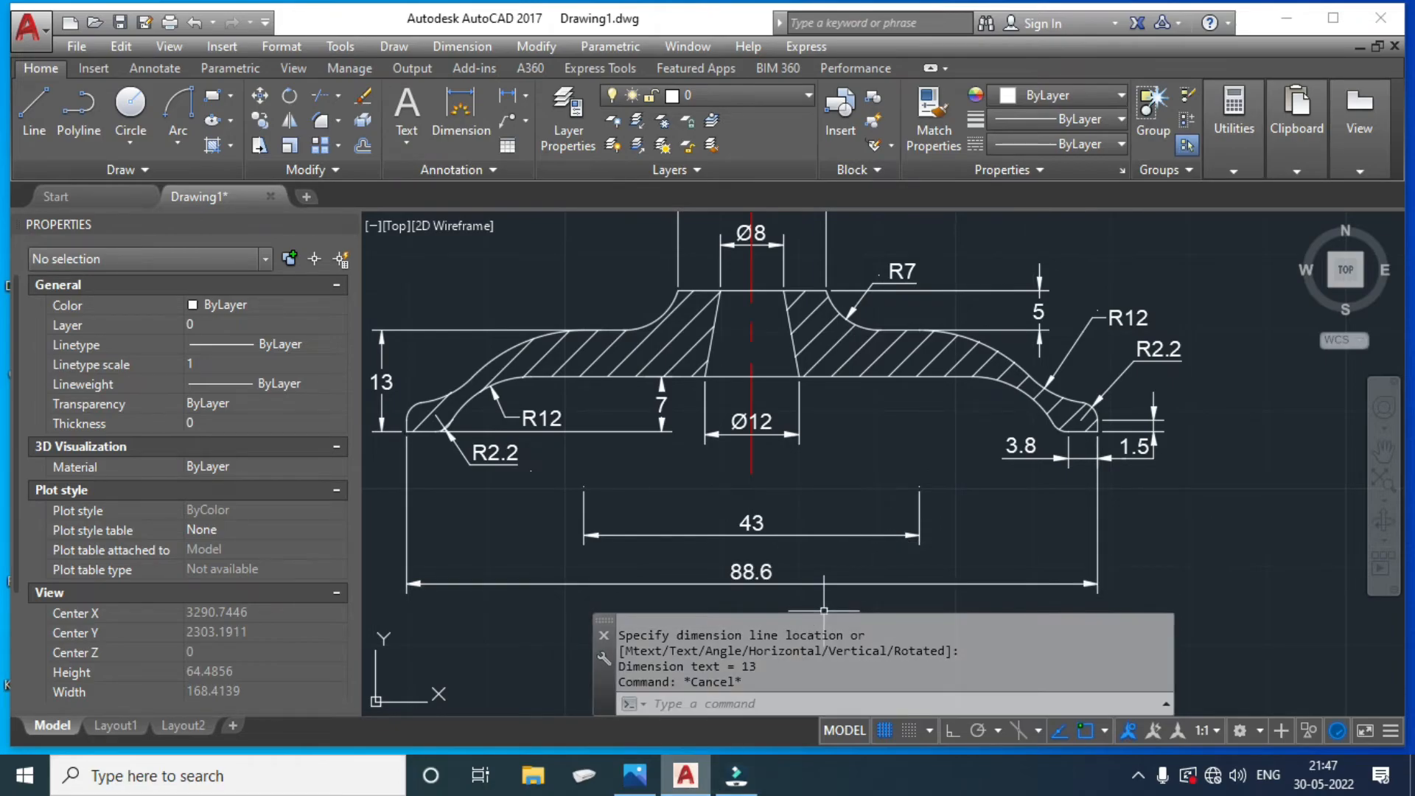
Add a horizontal linear dimension between the inner bottom corners of both rims, placed between the arc centre and overall width dimensions.
{"action": "mouse_move", "coordinate": [696, 787]}
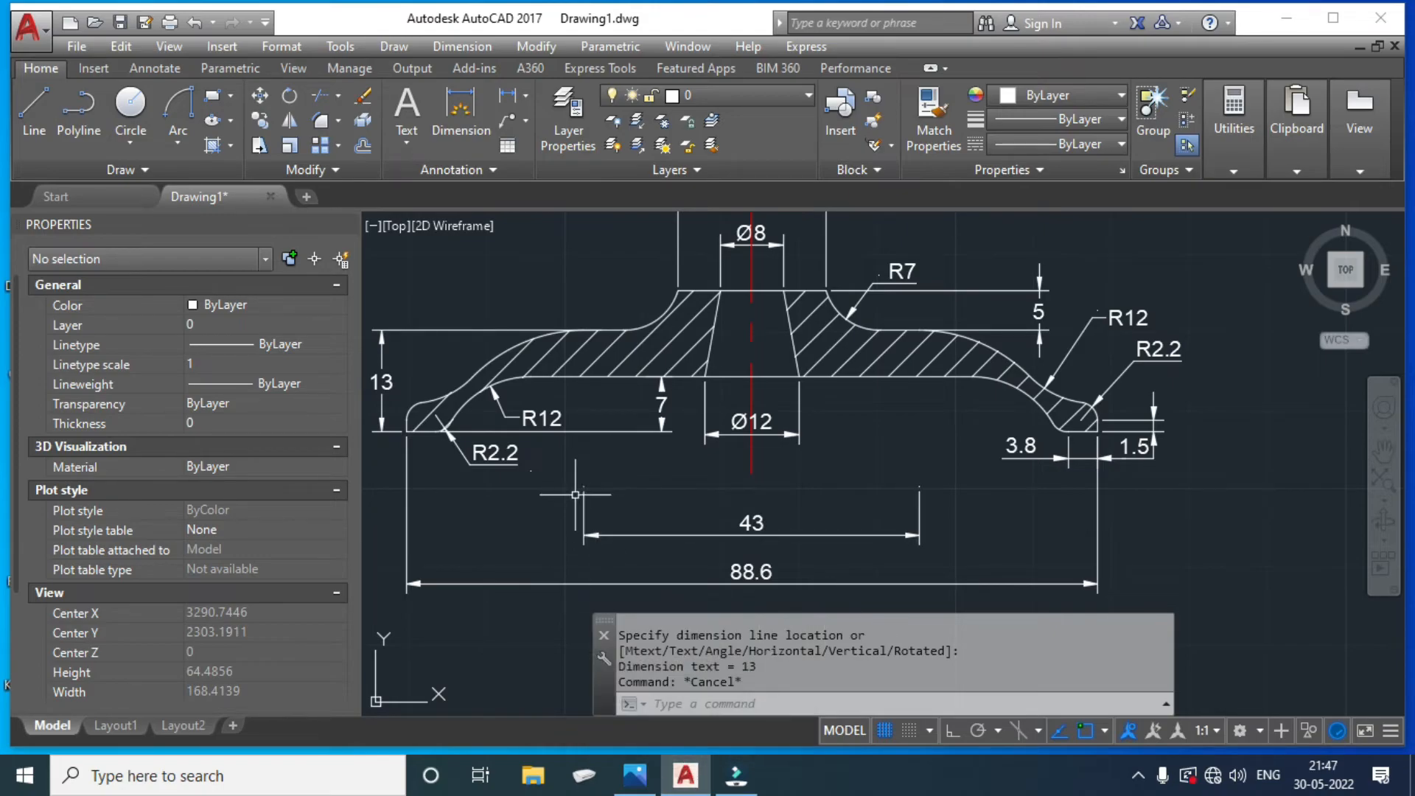
{"action": "type", "text": "dli"}
{"action": "key", "text": "Return"}
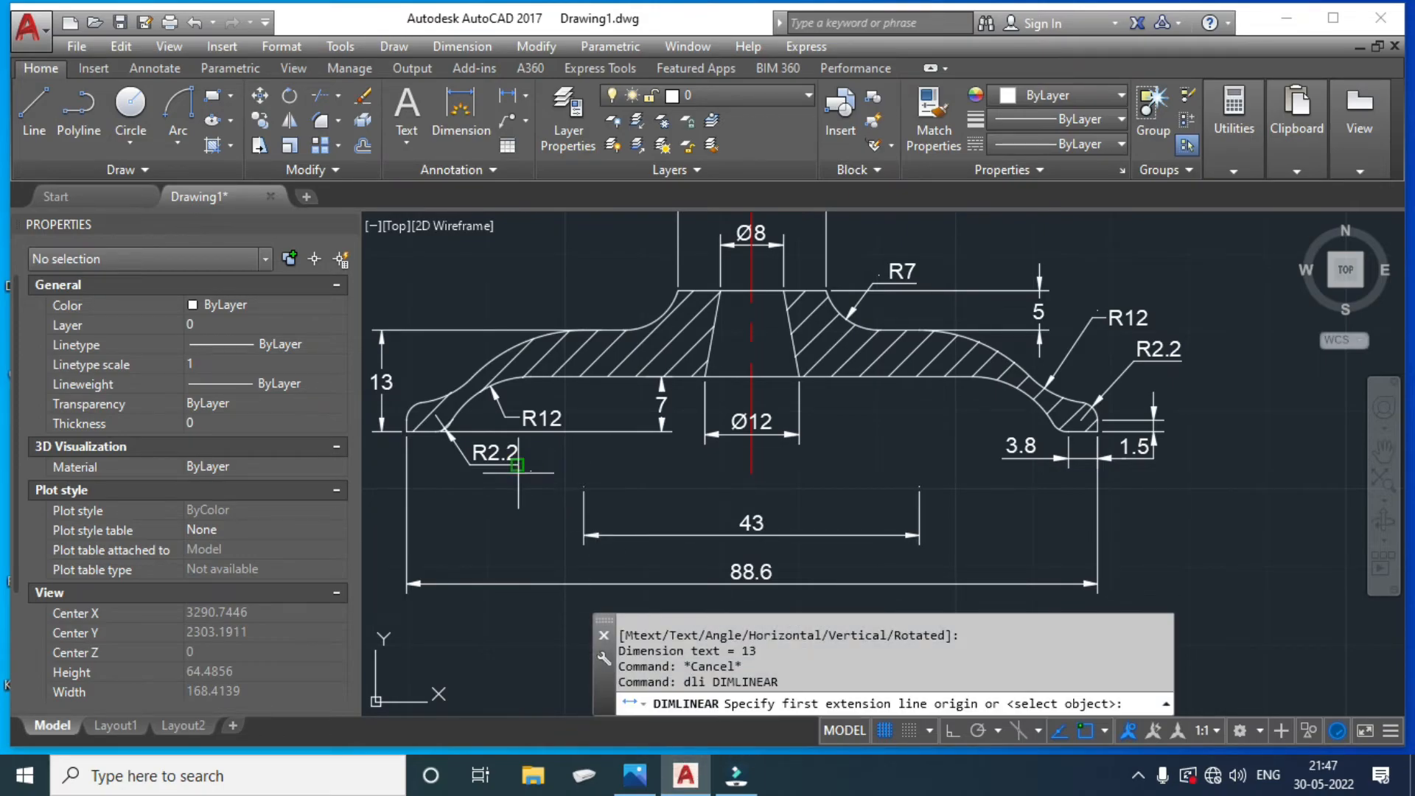
{"action": "left_click", "coordinate": [436, 431]}
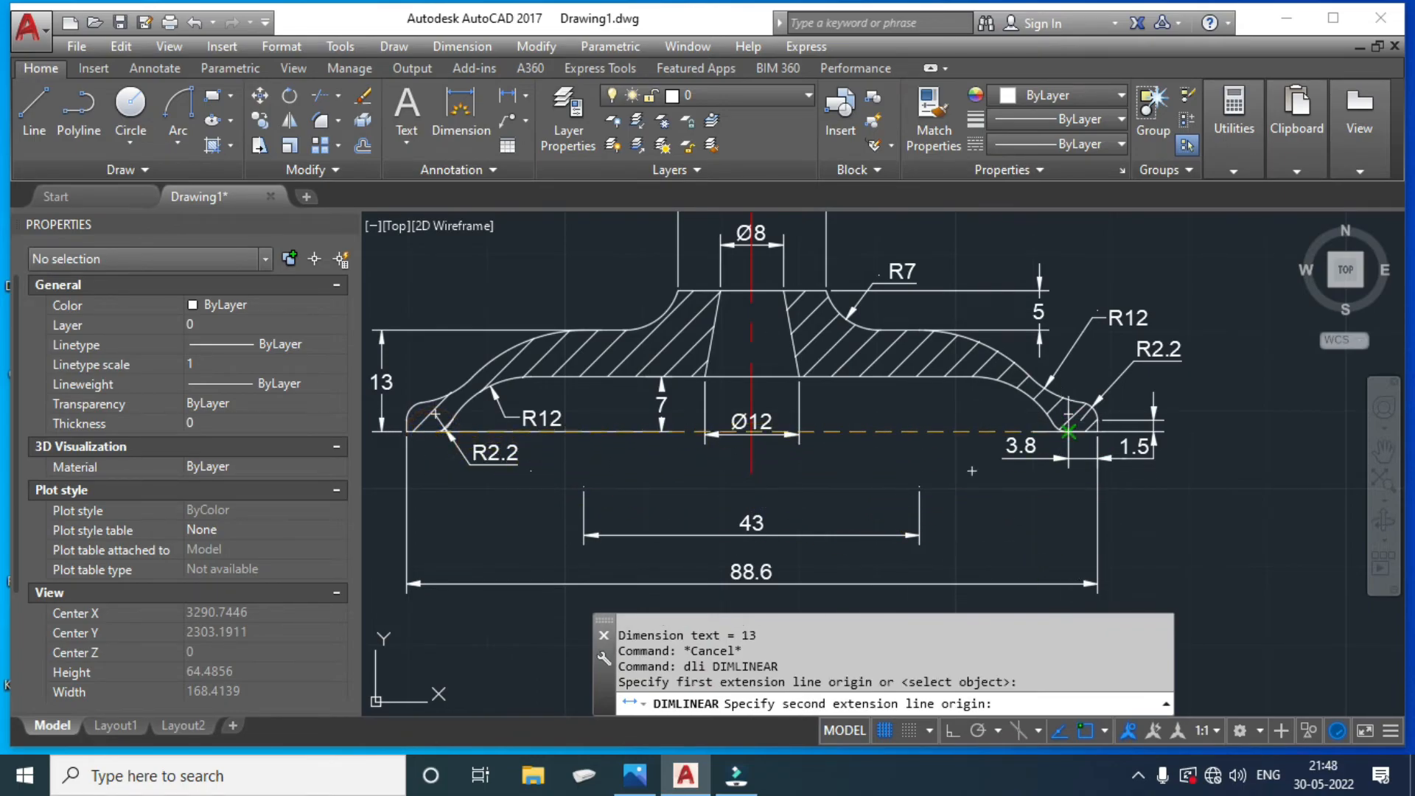
{"action": "left_click", "coordinate": [1068, 415]}
{"action": "scroll", "coordinate": [958, 560], "scroll_direction": "up", "scroll_amount": 4}
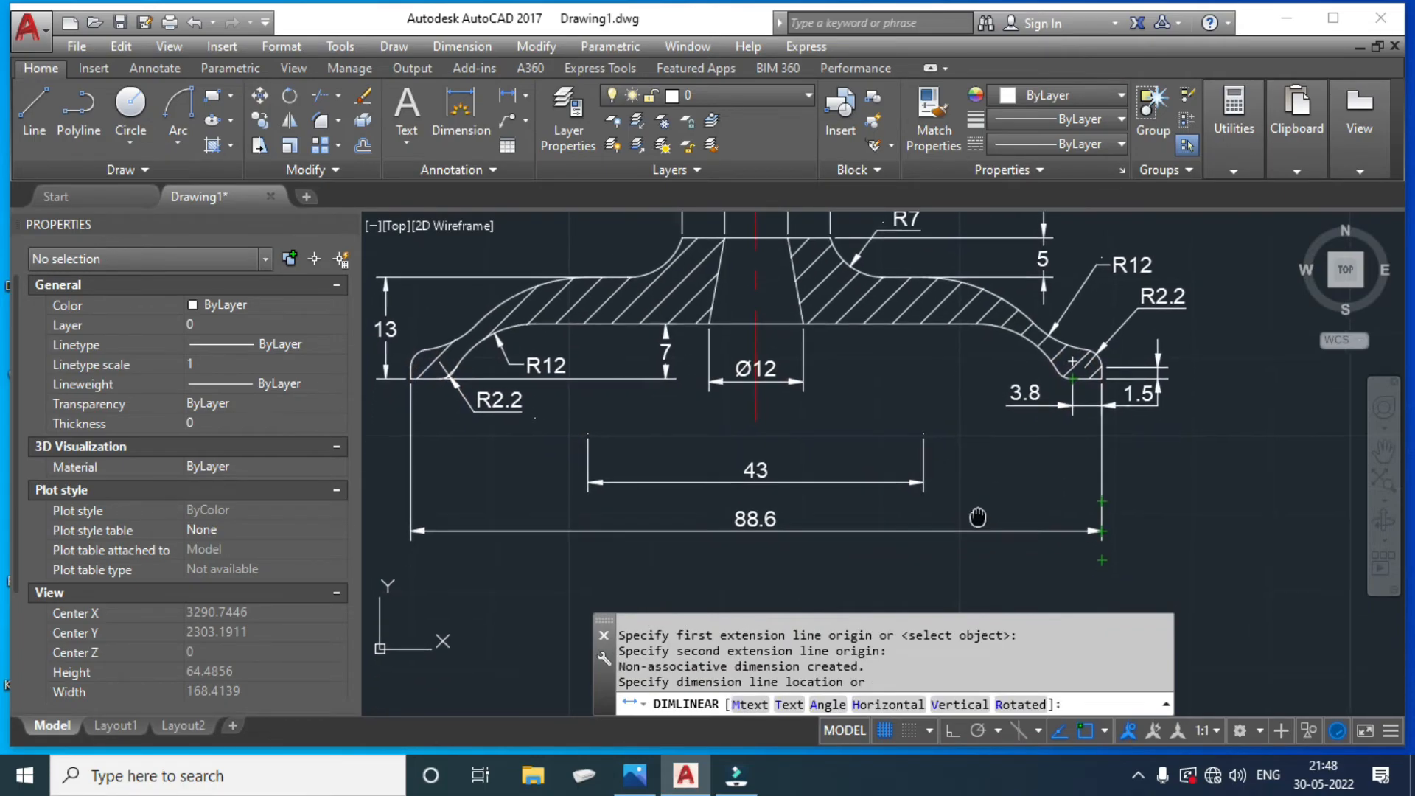
{"action": "left_click", "coordinate": [943, 502]}
{"action": "scroll", "coordinate": [944, 516], "scroll_direction": "down", "scroll_amount": 2}
Move the arc centre dimension line slightly upwards to open space above the rim inner corner dimension.
{"action": "left_click", "coordinate": [760, 485]}
{"action": "left_click", "coordinate": [899, 480]}
{"action": "left_click", "coordinate": [937, 479]}
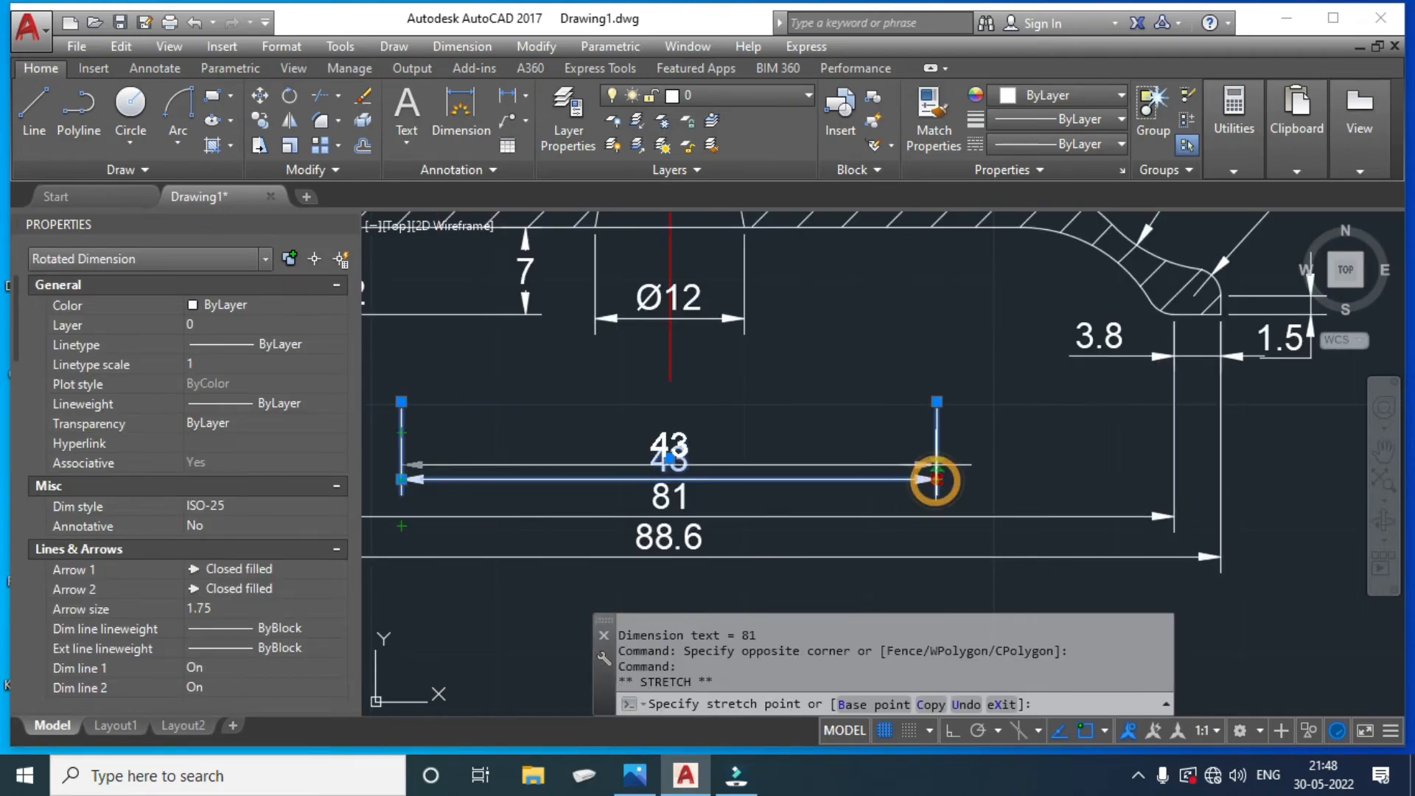
{"action": "left_click", "coordinate": [936, 452]}
{"action": "key", "text": "Escape"}
Raise the rim inner corner dimension line so it sits evenly between the arc centre and overall width dimensions.
{"action": "left_click", "coordinate": [943, 502]}
{"action": "left_click", "coordinate": [925, 515]}
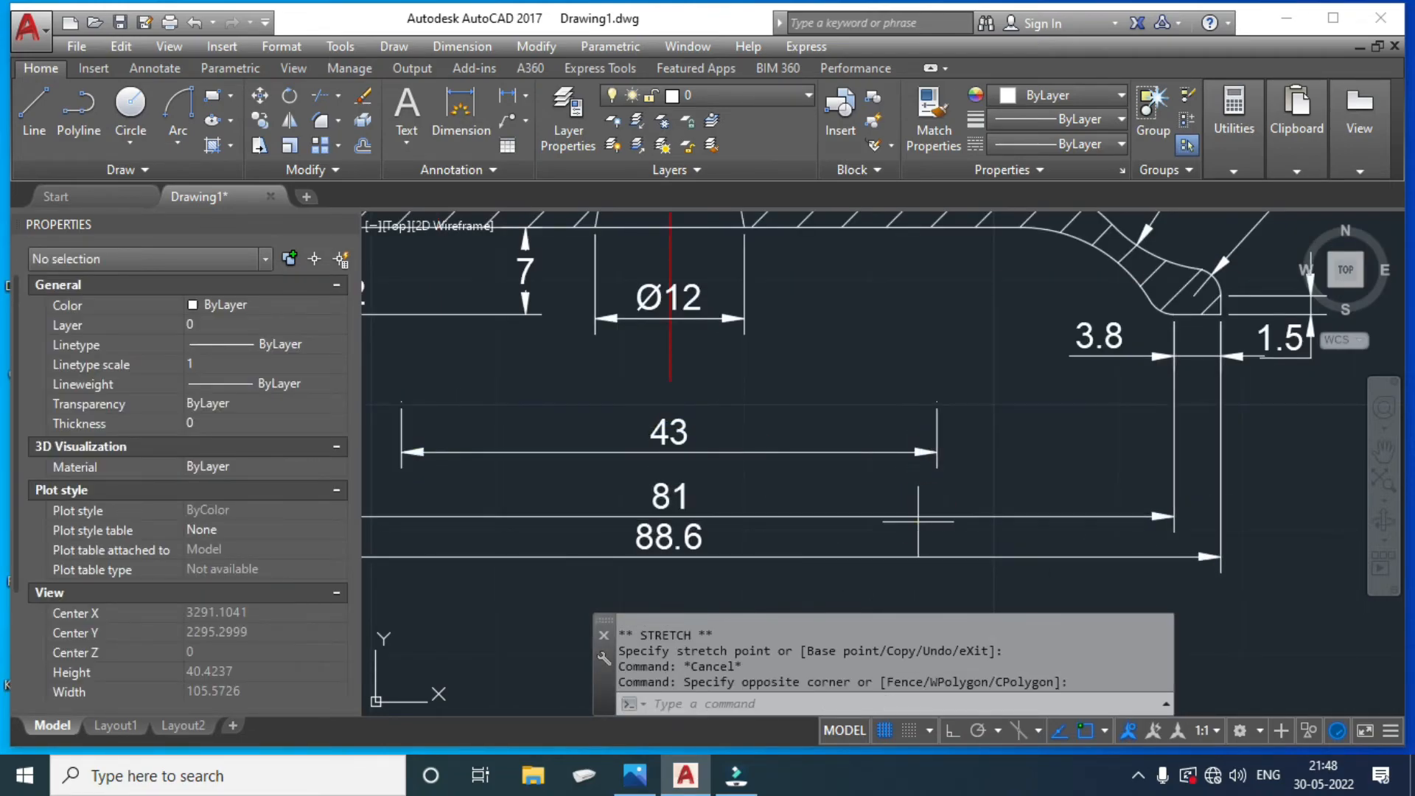
{"action": "left_click", "coordinate": [914, 523]}
{"action": "left_click", "coordinate": [900, 531]}
{"action": "left_click", "coordinate": [888, 511]}
{"action": "left_click", "coordinate": [875, 527]}
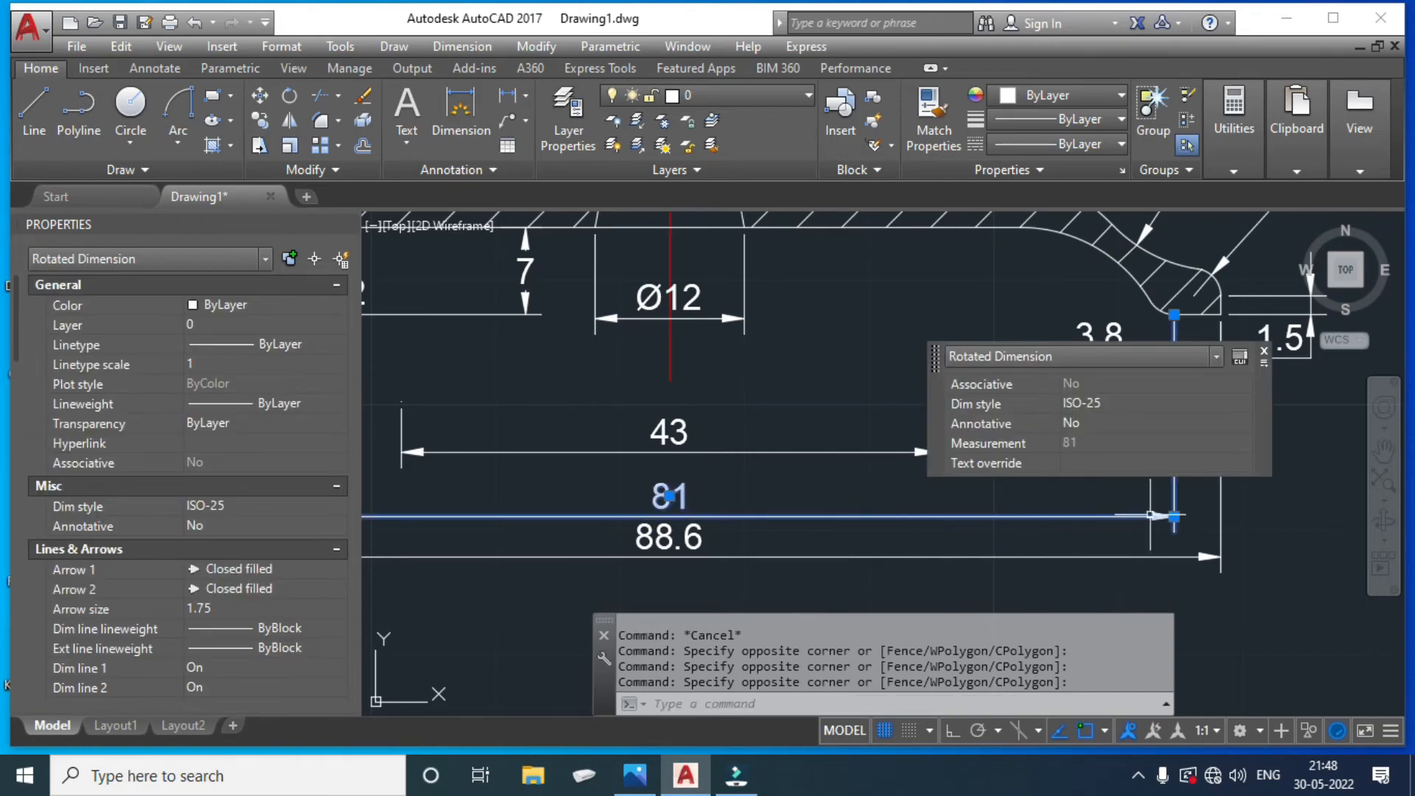
{"action": "left_click", "coordinate": [1174, 516]}
{"action": "key", "text": "Escape"}
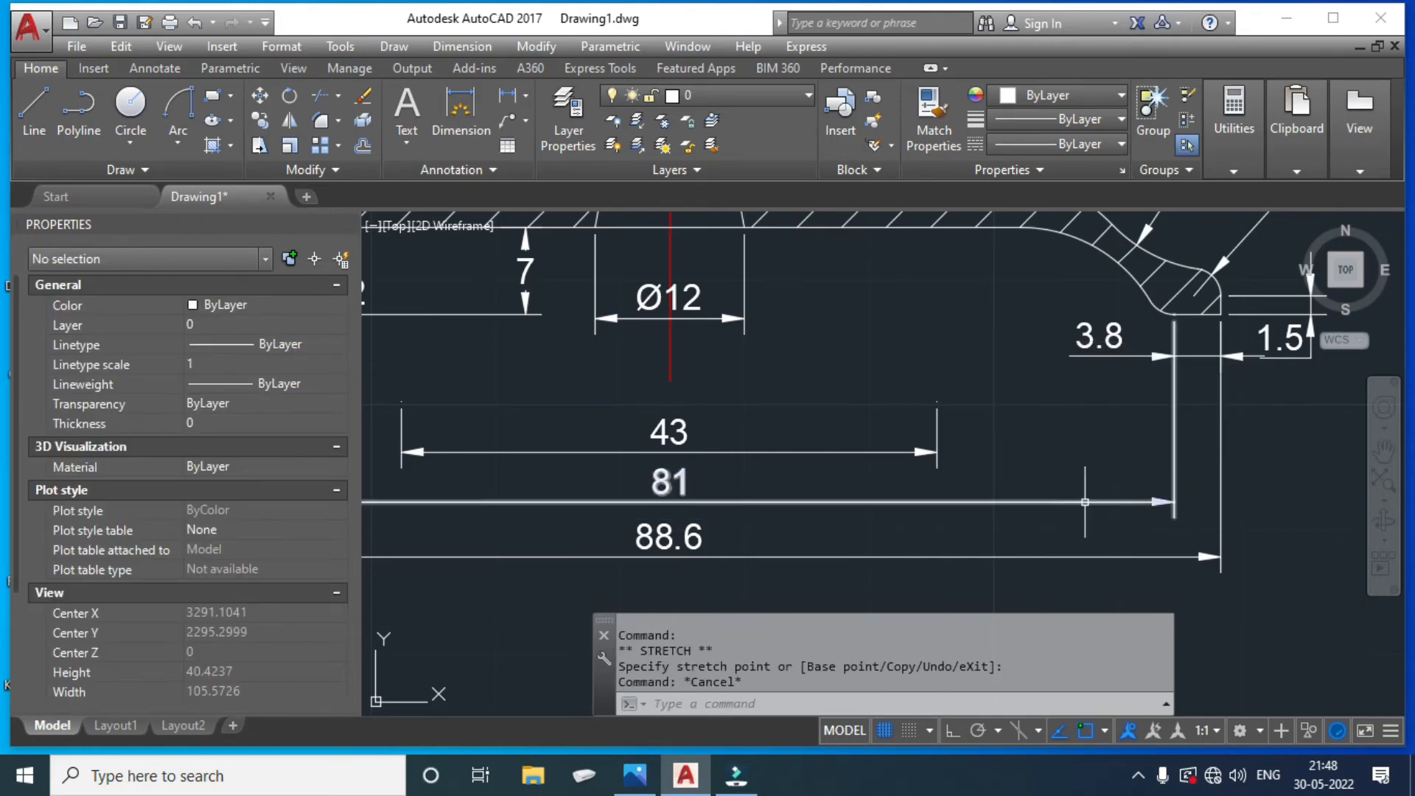
Set both the dimension line colour and the extension line colour of the ISO-25 dimension style to red.
{"action": "scroll", "coordinate": [1042, 554], "scroll_direction": "down", "scroll_amount": 2}
{"action": "scroll", "coordinate": [1041, 554], "scroll_direction": "down", "scroll_amount": 1}
{"action": "scroll", "coordinate": [1089, 537], "scroll_direction": "down", "scroll_amount": 2}
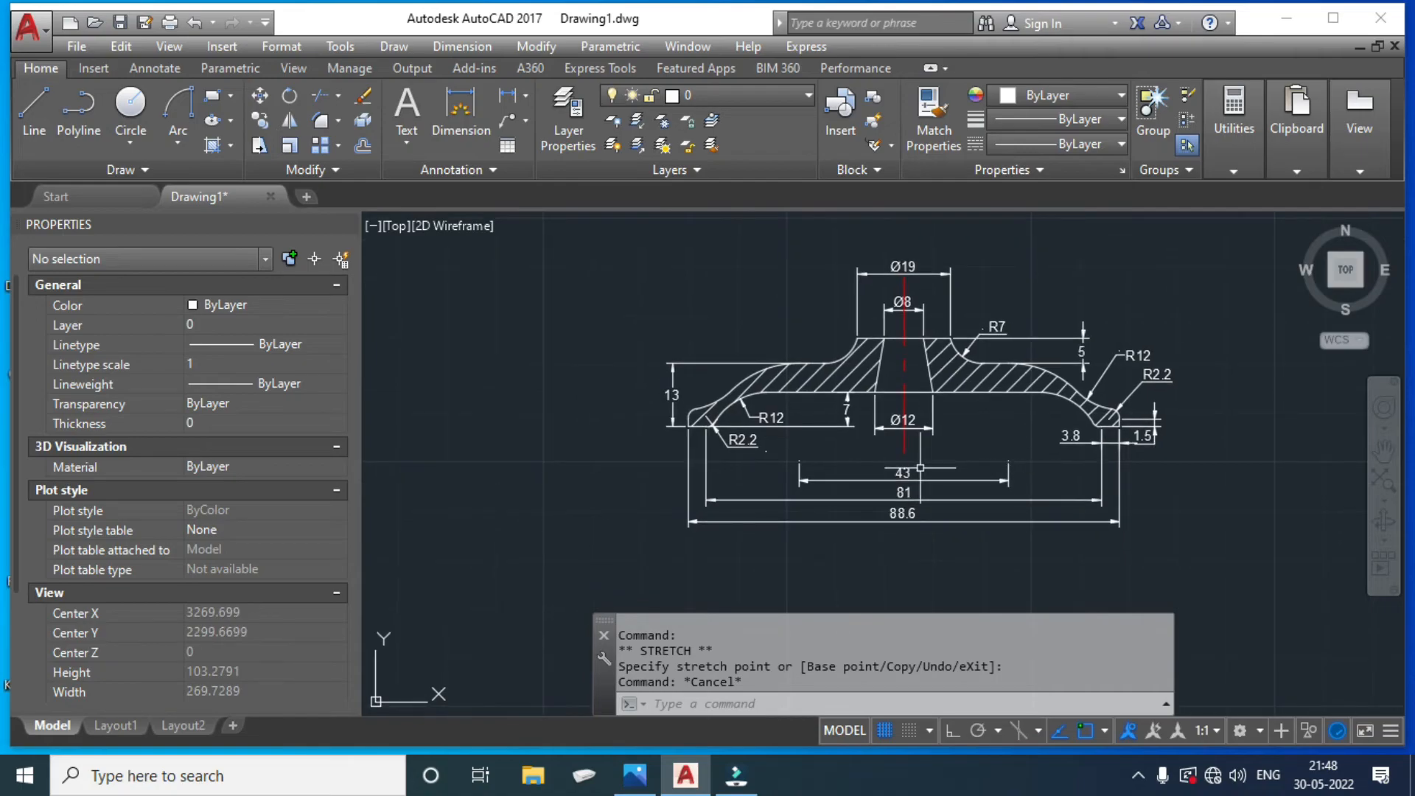
{"action": "type", "text": "d"}
{"action": "key", "text": "Return"}
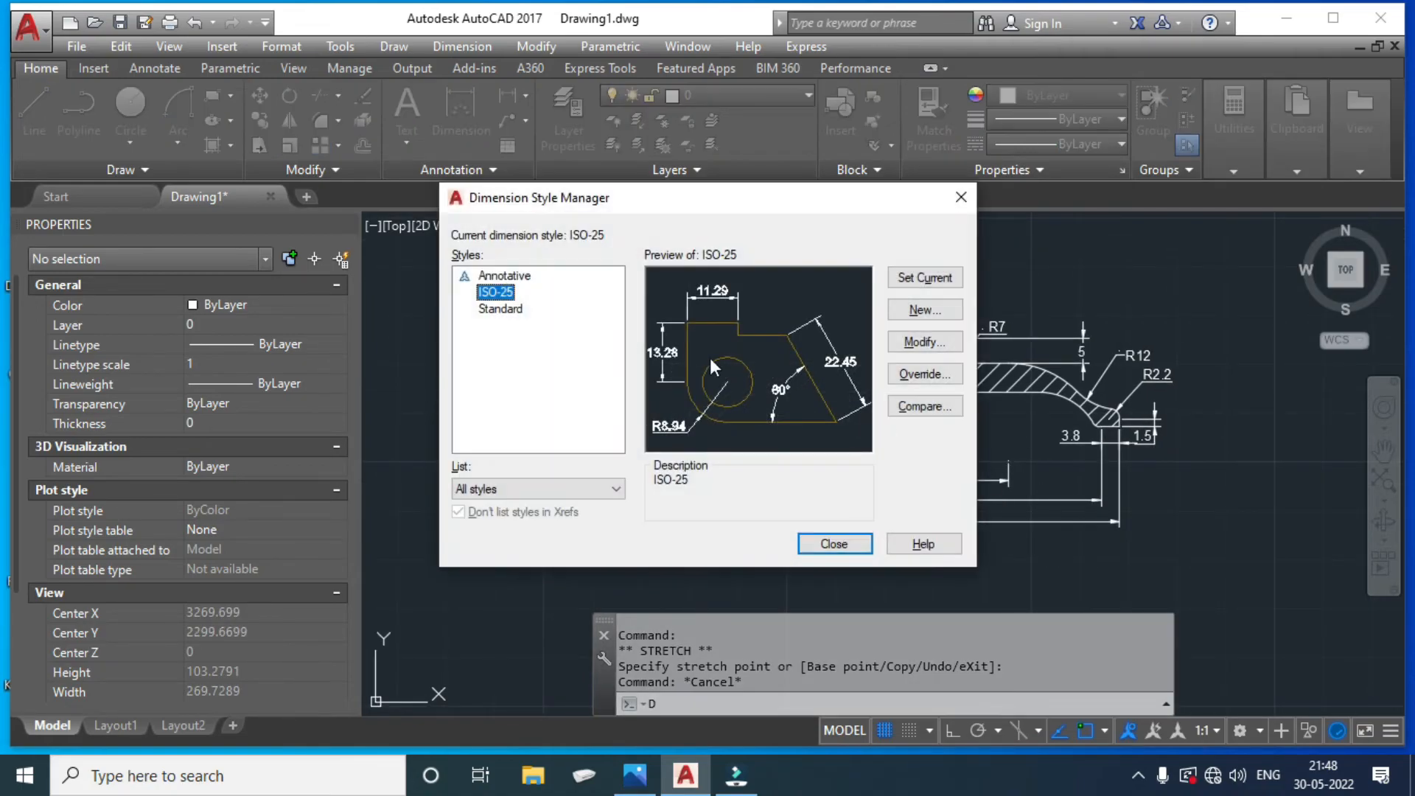
{"action": "left_click", "coordinate": [948, 343]}
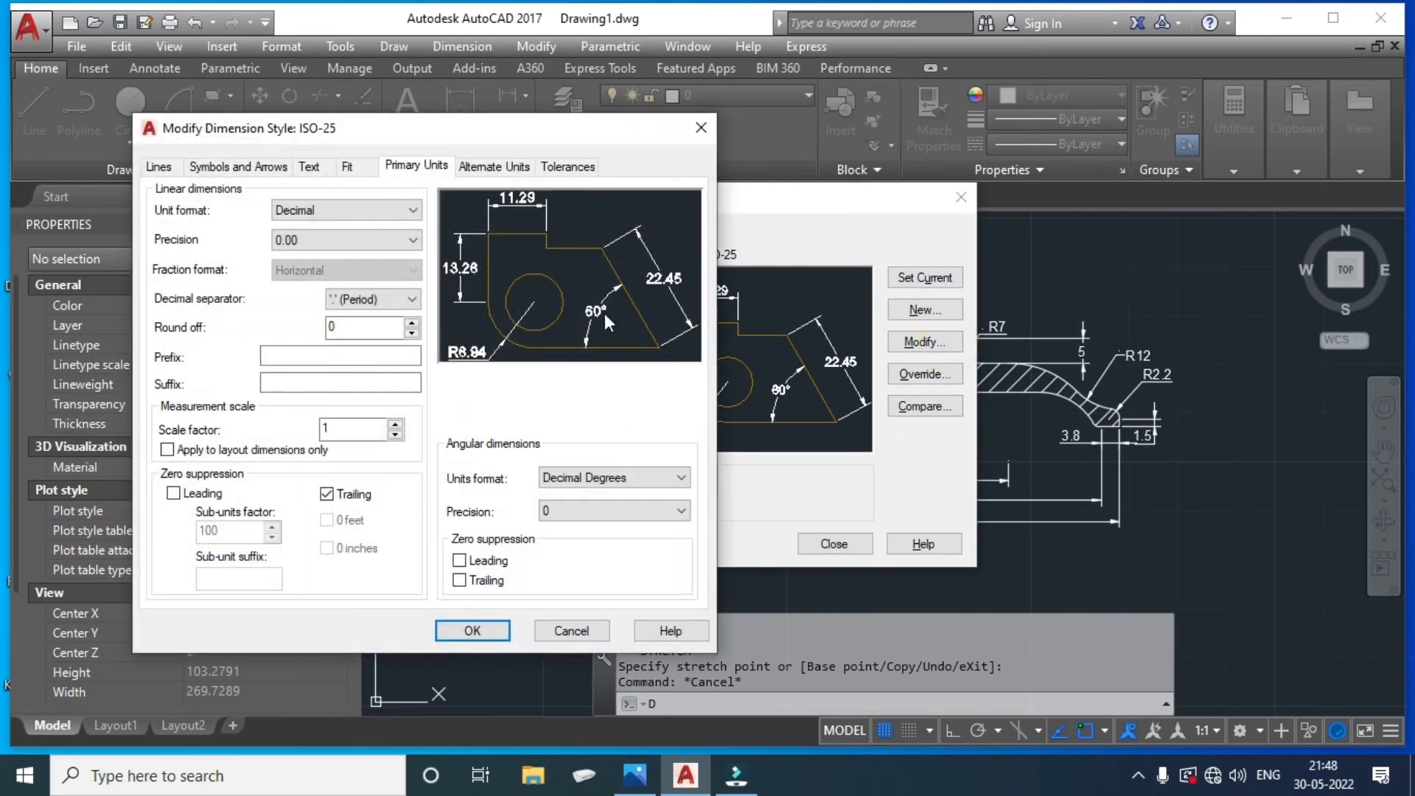
{"action": "left_click", "coordinate": [233, 167]}
{"action": "left_click", "coordinate": [157, 167]}
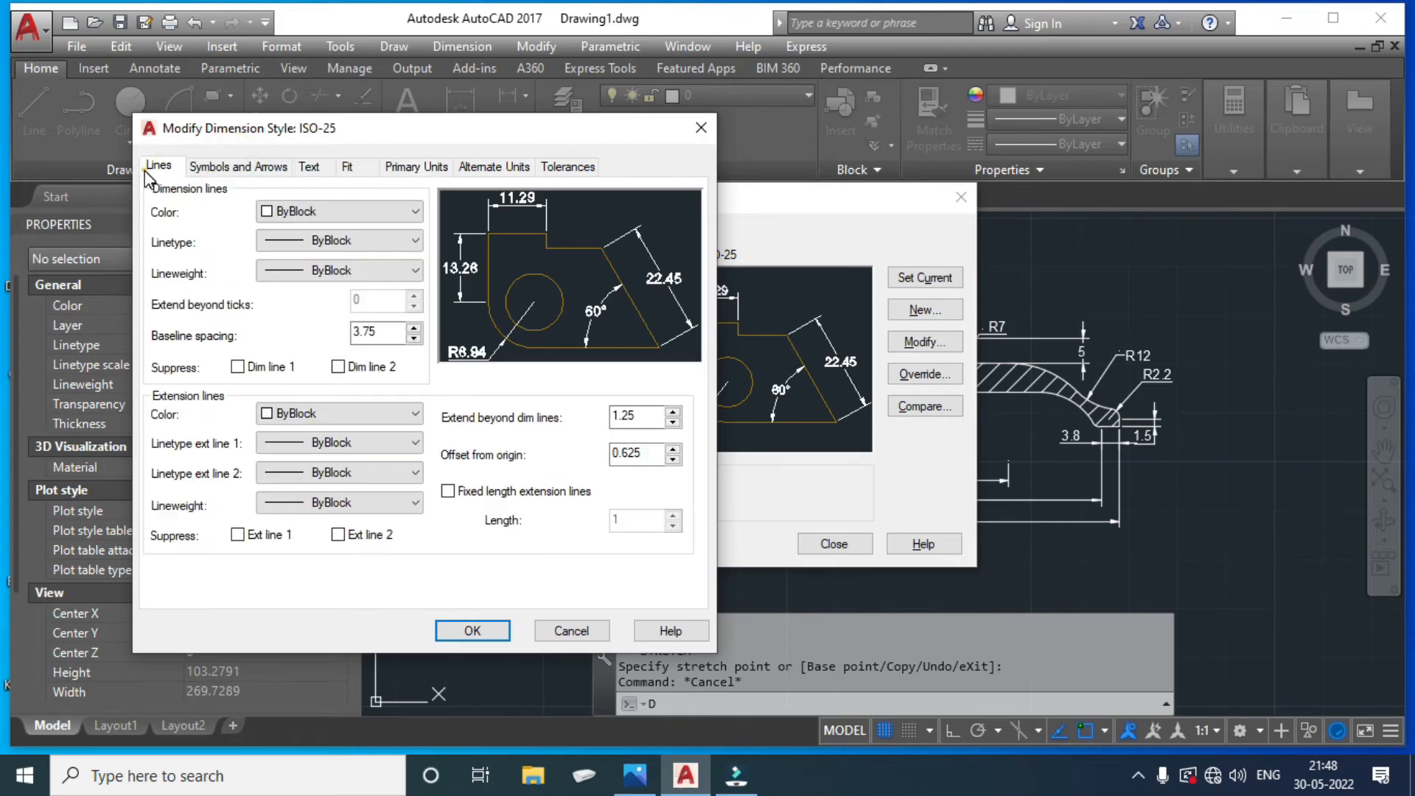
{"action": "left_click", "coordinate": [324, 212]}
{"action": "left_click", "coordinate": [311, 259]}
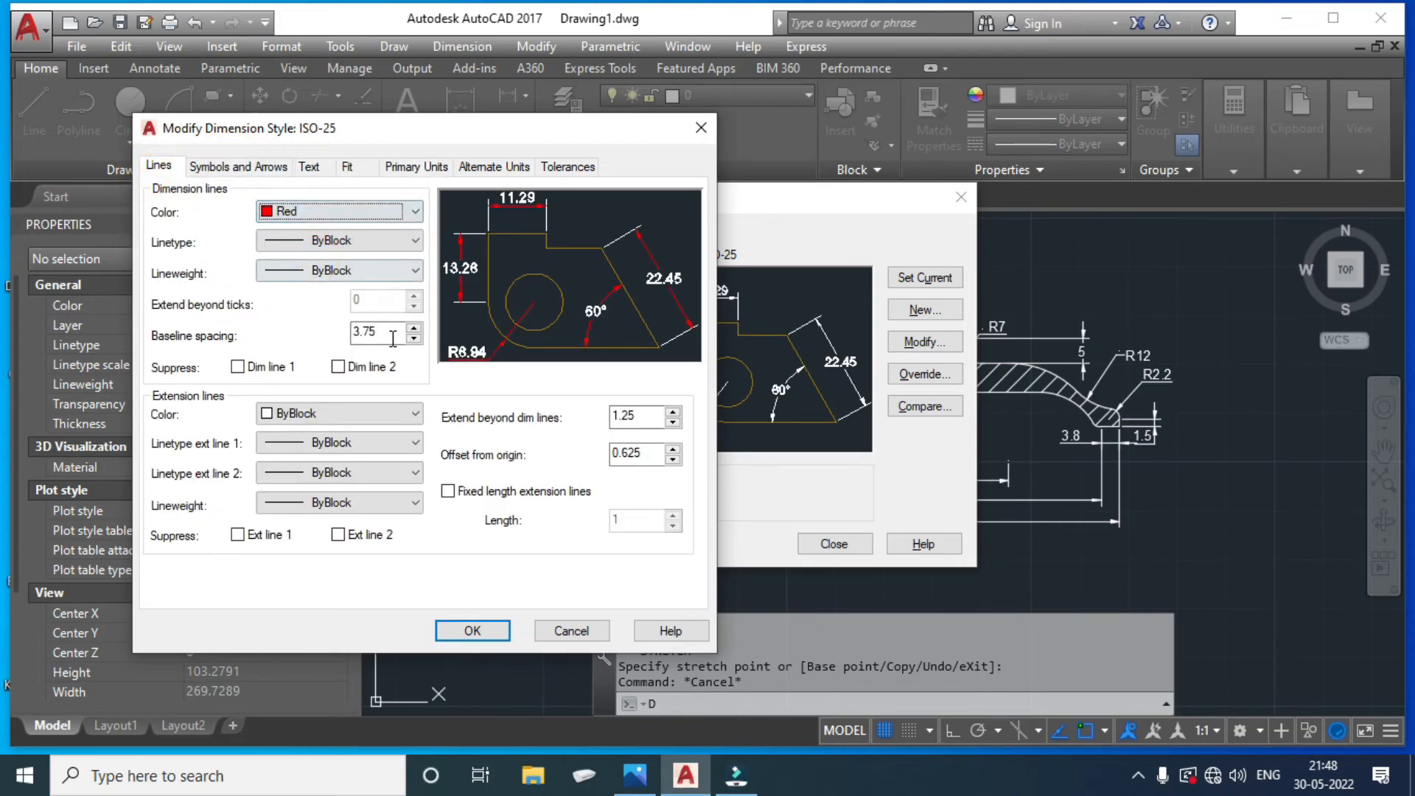
{"action": "left_click", "coordinate": [342, 420]}
{"action": "left_click", "coordinate": [324, 462]}
{"action": "left_click", "coordinate": [472, 631]}
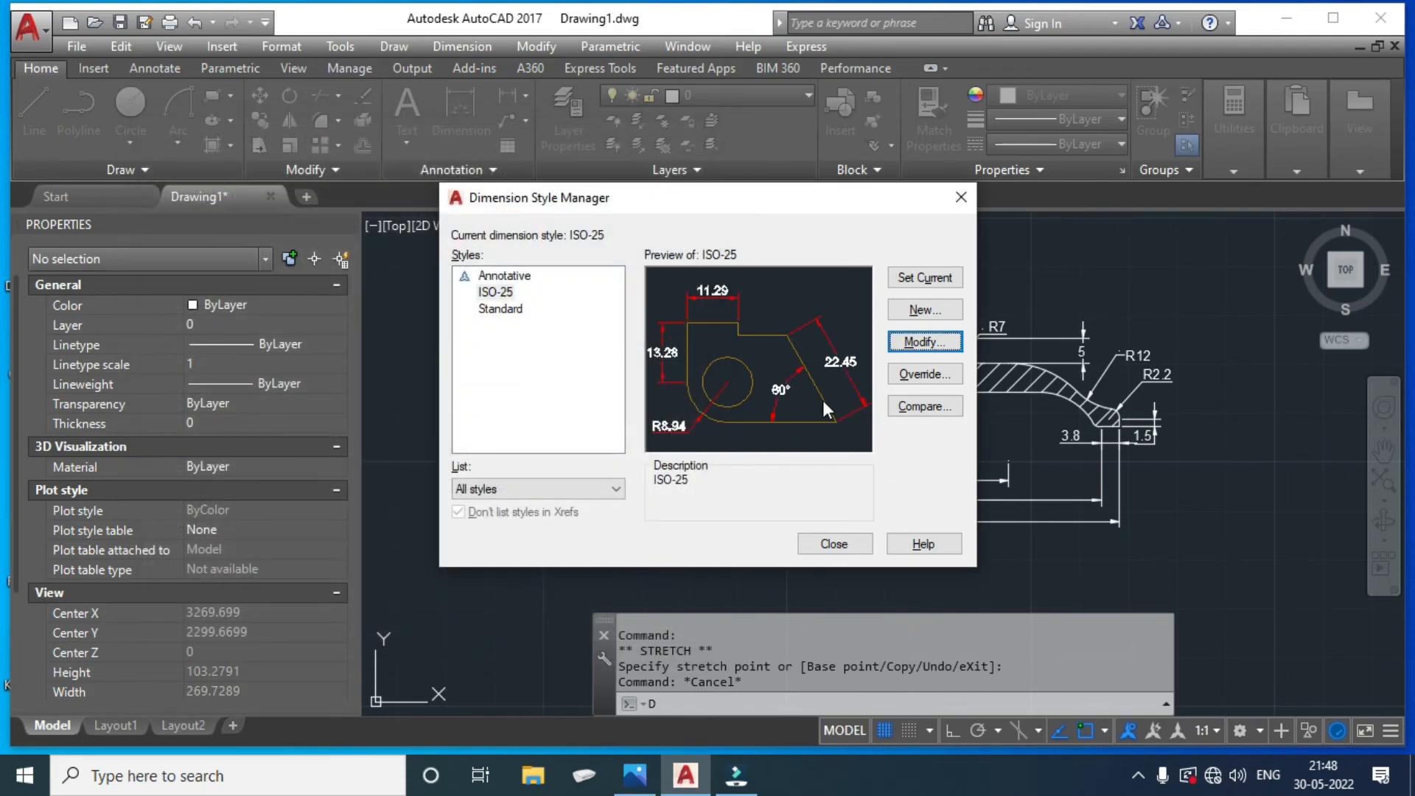
Set the ISO-25 extension lines to extend 2.5 beyond the dimension lines and increase their offset from origin.
{"action": "left_click", "coordinate": [893, 343]}
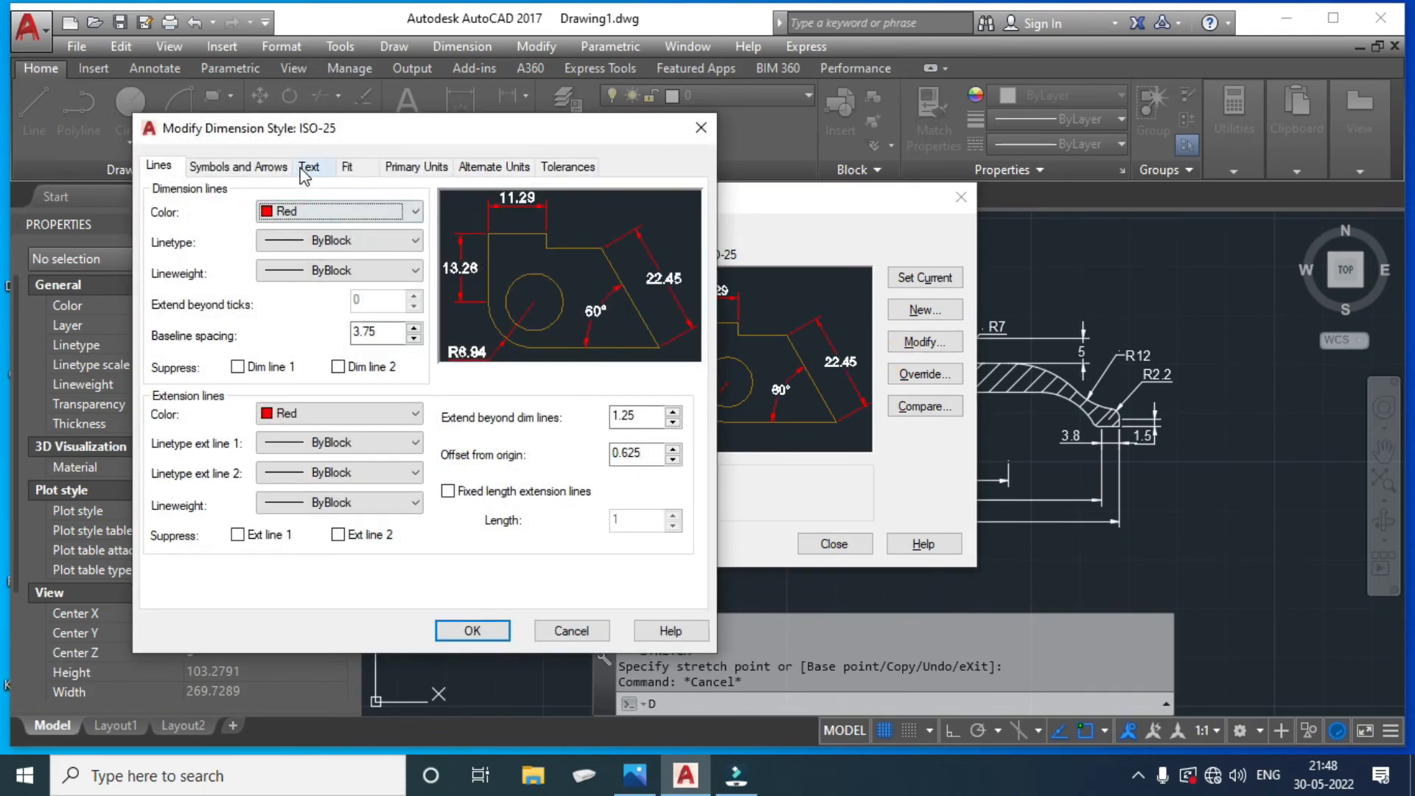
{"action": "left_click", "coordinate": [262, 168]}
{"action": "left_click", "coordinate": [147, 171]}
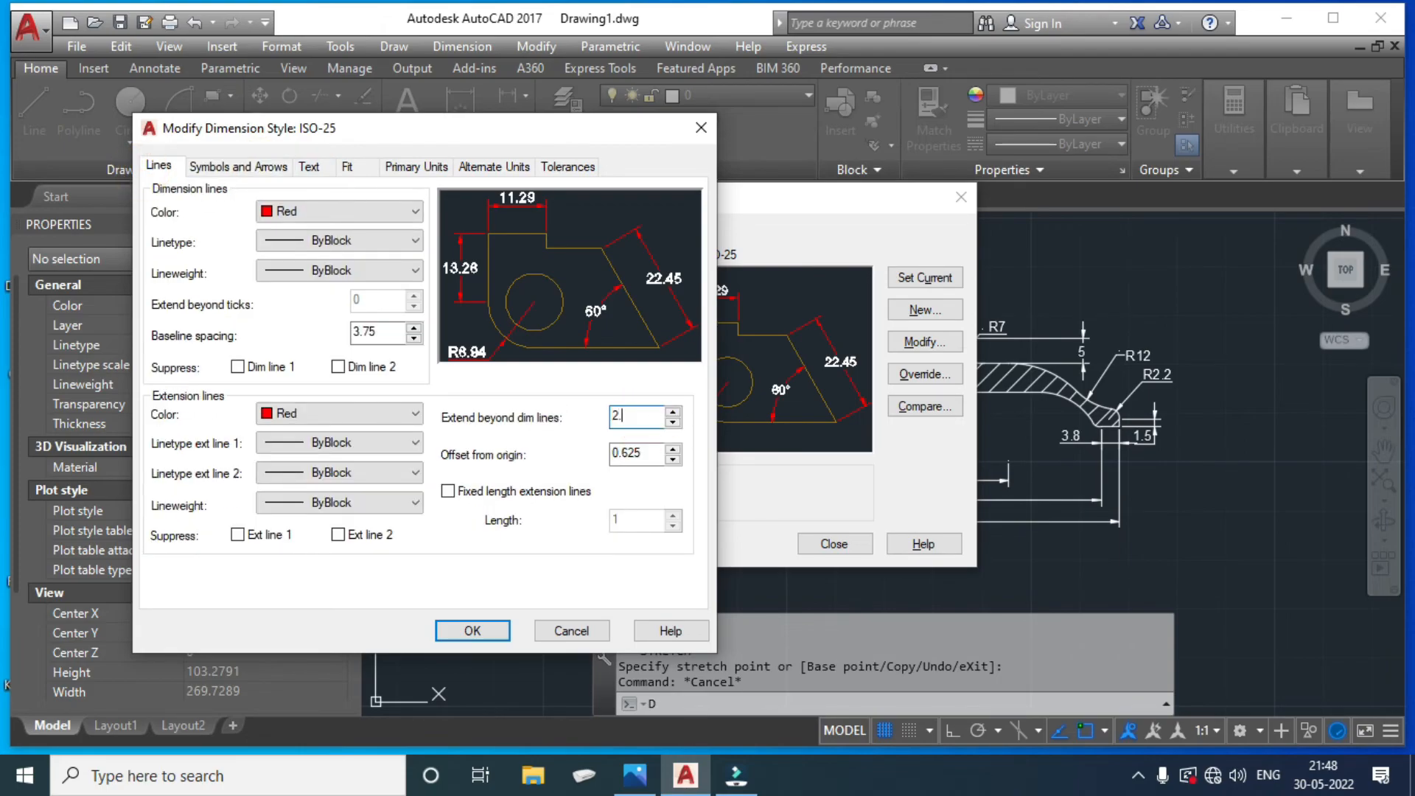
{"action": "double_click", "coordinate": [655, 453]}
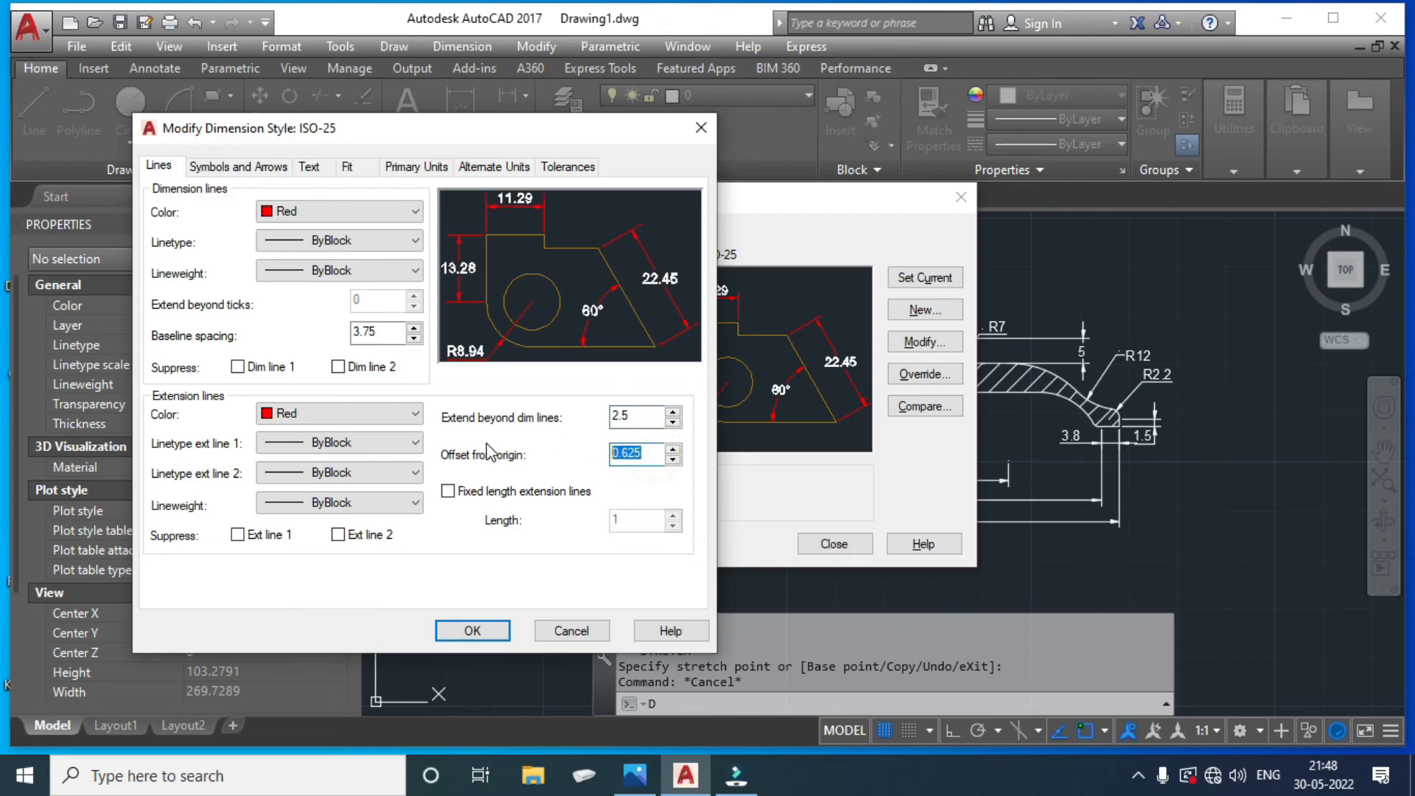
Set the ISO-25 text offset from the dimension line to 1 and apply the style changes to the drawing.
{"action": "left_click", "coordinate": [319, 166]}
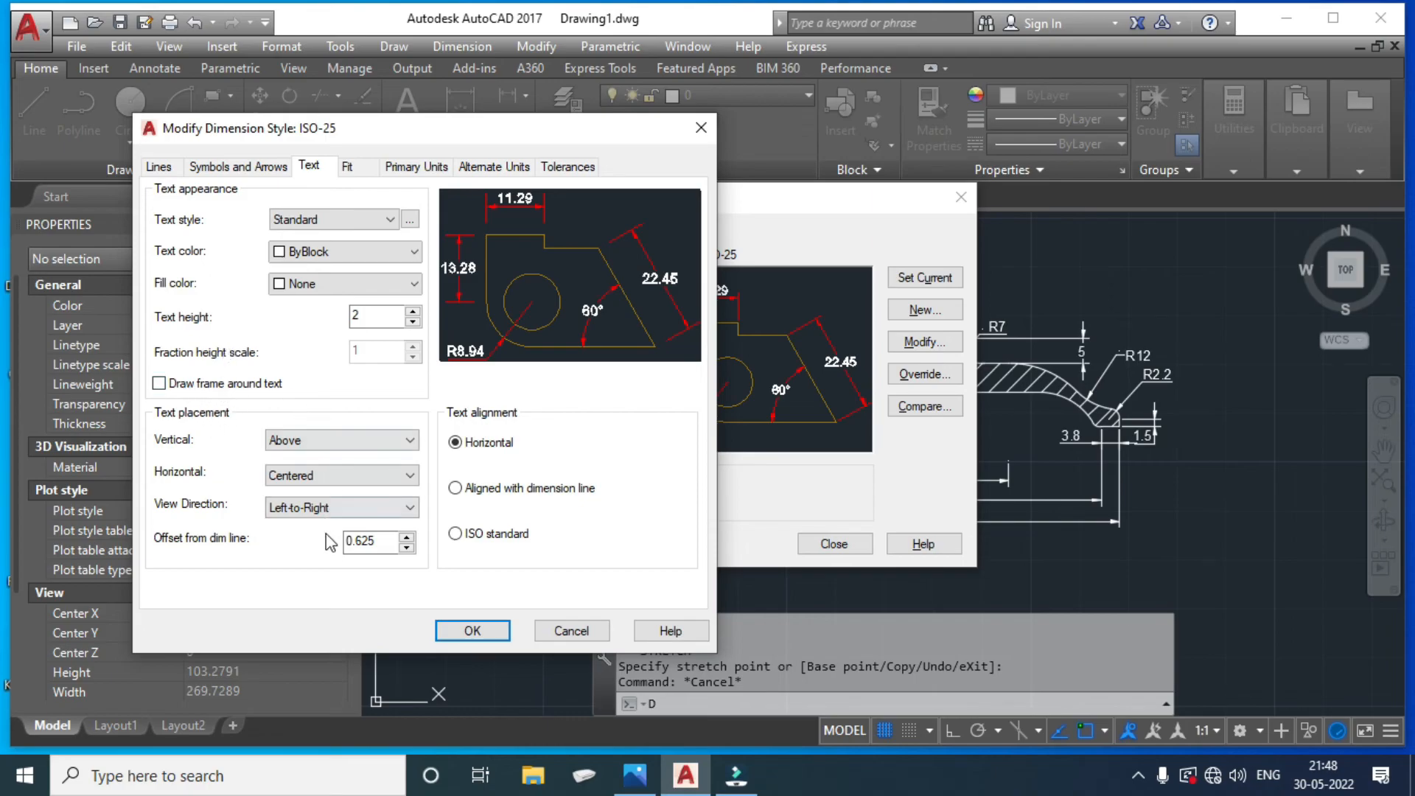
{"action": "double_click", "coordinate": [390, 541]}
{"action": "type", "text": "1"}
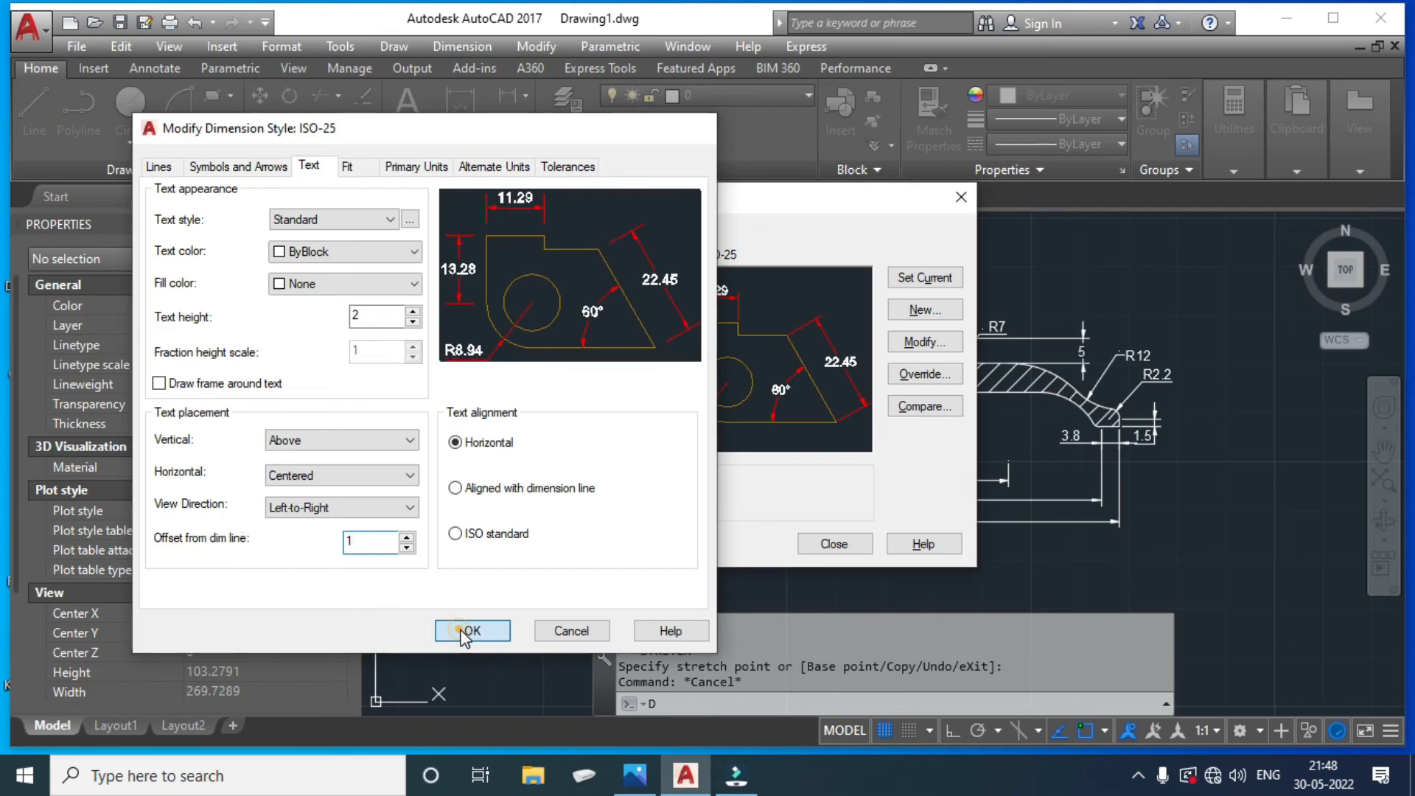
{"action": "left_click", "coordinate": [470, 631]}
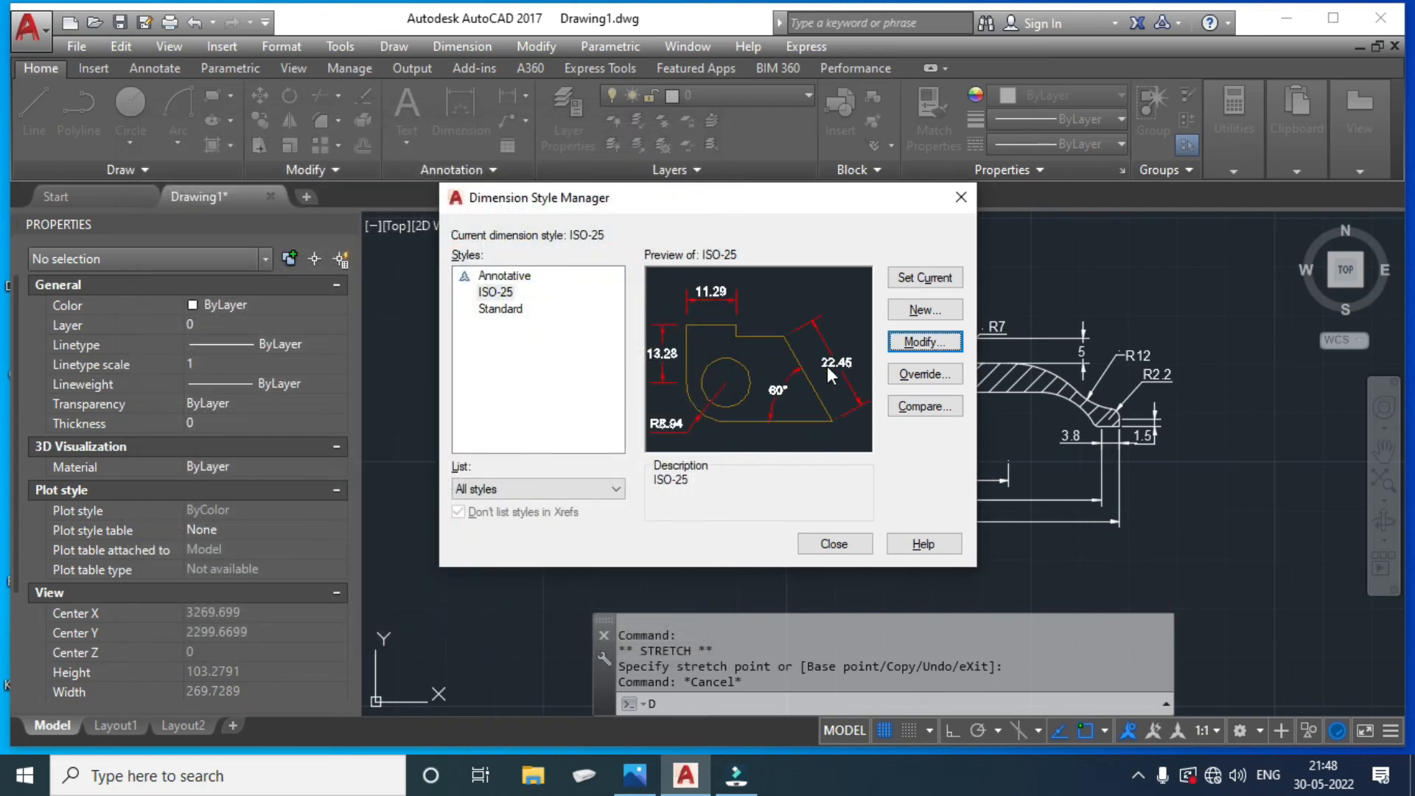
{"action": "left_click", "coordinate": [834, 543]}
{"action": "scroll", "coordinate": [1003, 507], "scroll_direction": "up", "scroll_amount": 3}
{"action": "middle_click_drag", "start_coordinate": [991, 510], "coordinate": [973, 518]}
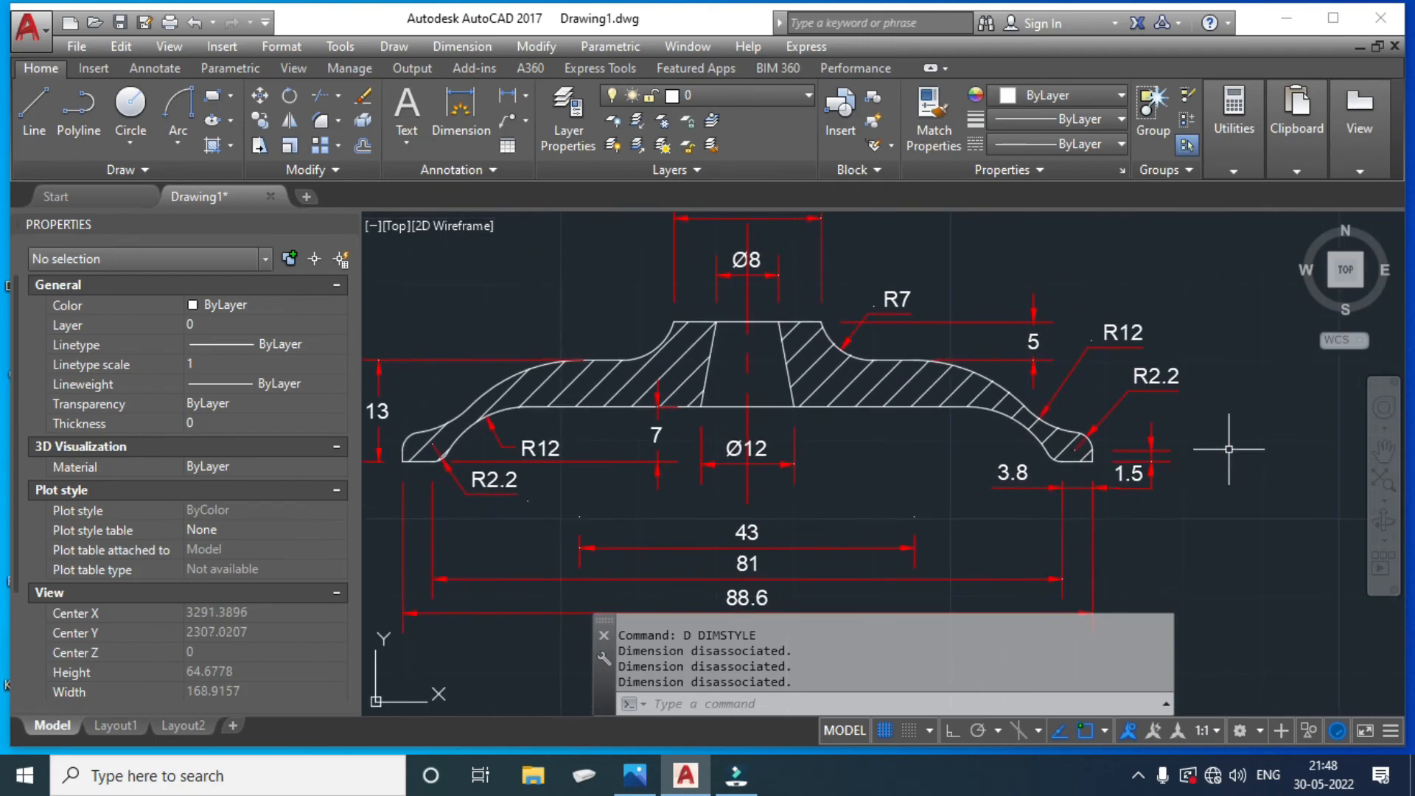
Move the 1.5 rim edge dimension further outward, clear of the 3.8 dimension's arrow line.
{"action": "scroll", "coordinate": [1200, 480], "scroll_direction": "up", "scroll_amount": 2}
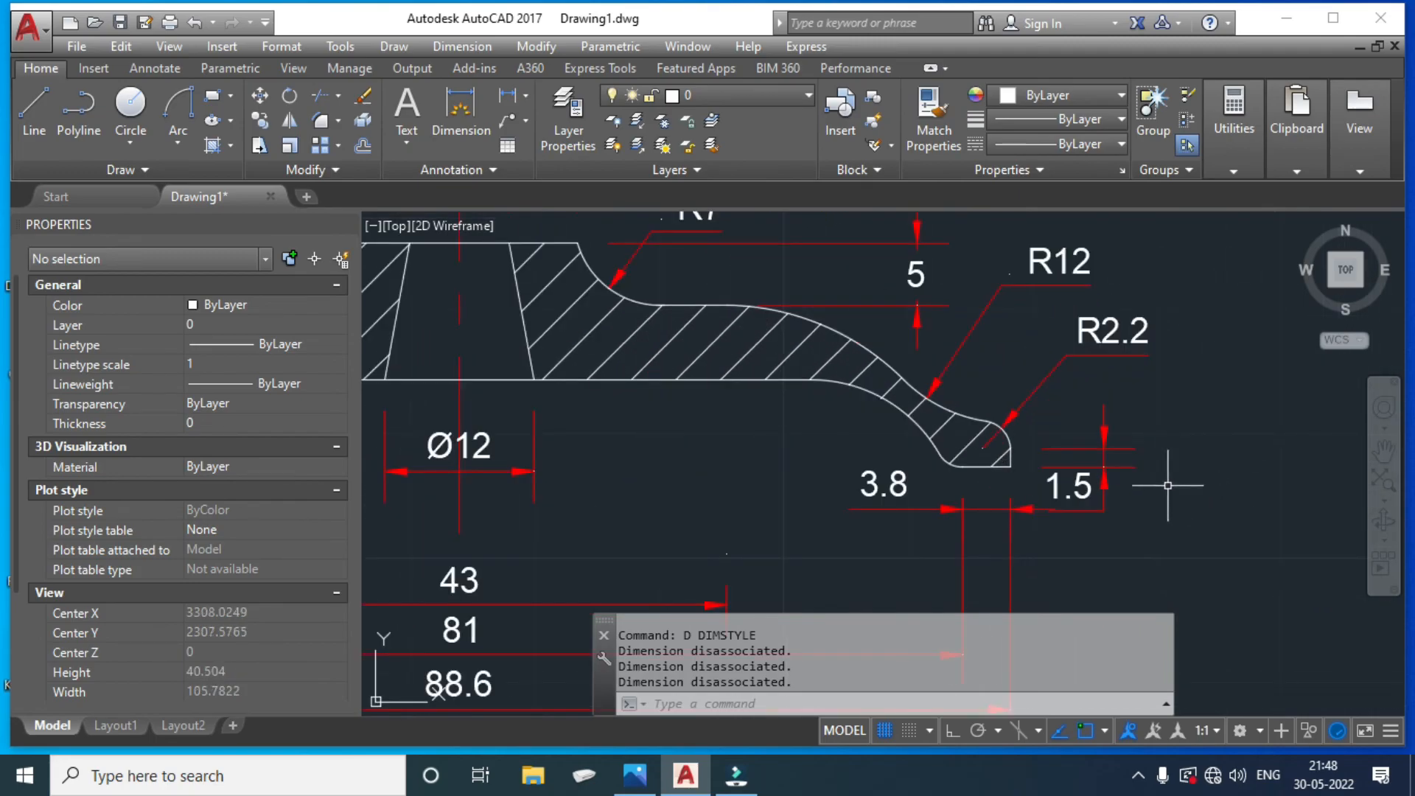
{"action": "scroll", "coordinate": [1112, 499], "scroll_direction": "up", "scroll_amount": 4}
{"action": "left_click", "coordinate": [1044, 504]}
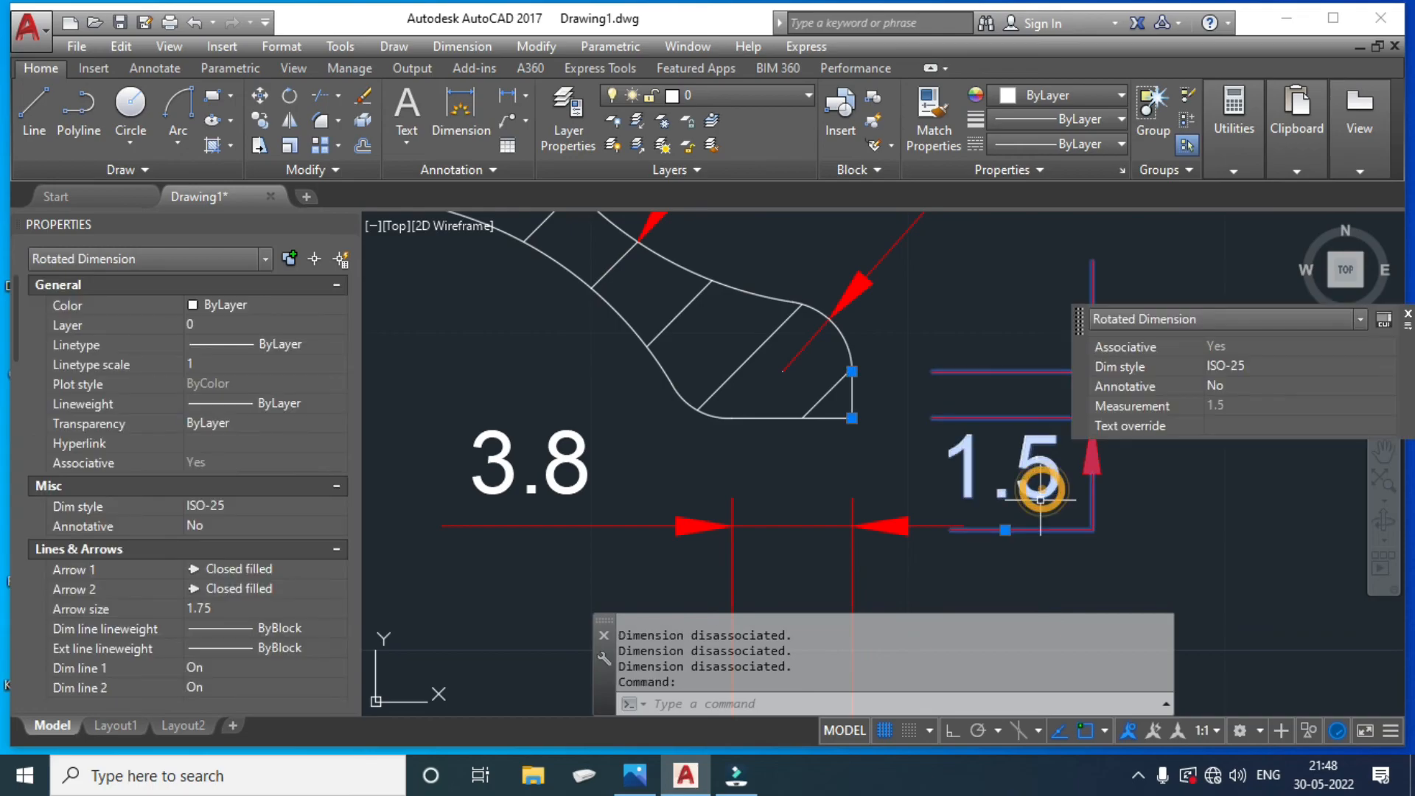
{"action": "left_click", "coordinate": [1001, 531]}
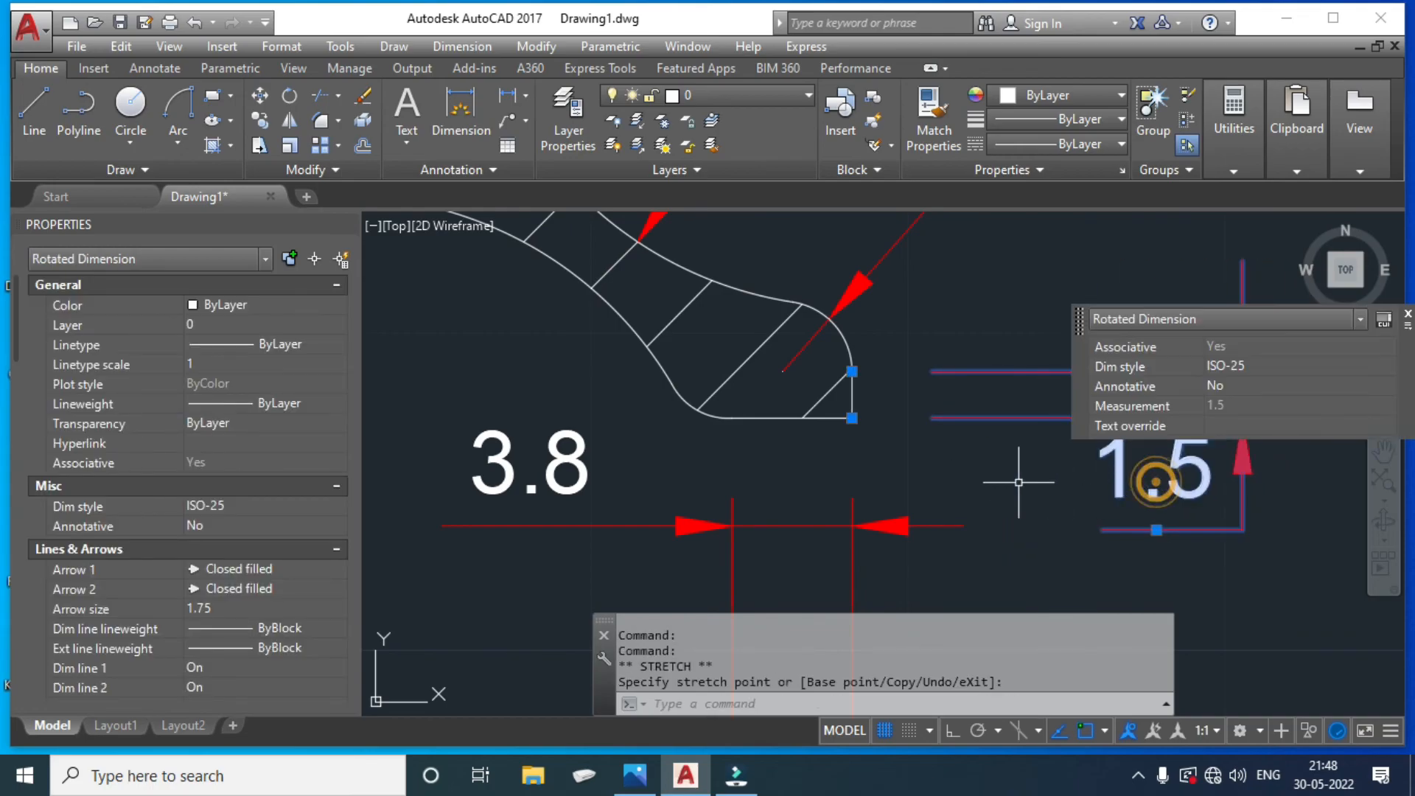
{"action": "scroll", "coordinate": [1011, 486], "scroll_direction": "down", "scroll_amount": 6}
{"action": "key", "text": "Escape"}
Shift the upper extension line origin of the 13 height dimension outward along the web's top edge, shortening its overlap with the profile.
{"action": "middle_click_drag", "start_coordinate": [1084, 484], "coordinate": [1146, 479]}
{"action": "middle_click_drag", "start_coordinate": [913, 447], "coordinate": [1014, 447]}
{"action": "scroll", "coordinate": [502, 383], "scroll_direction": "up", "scroll_amount": 2}
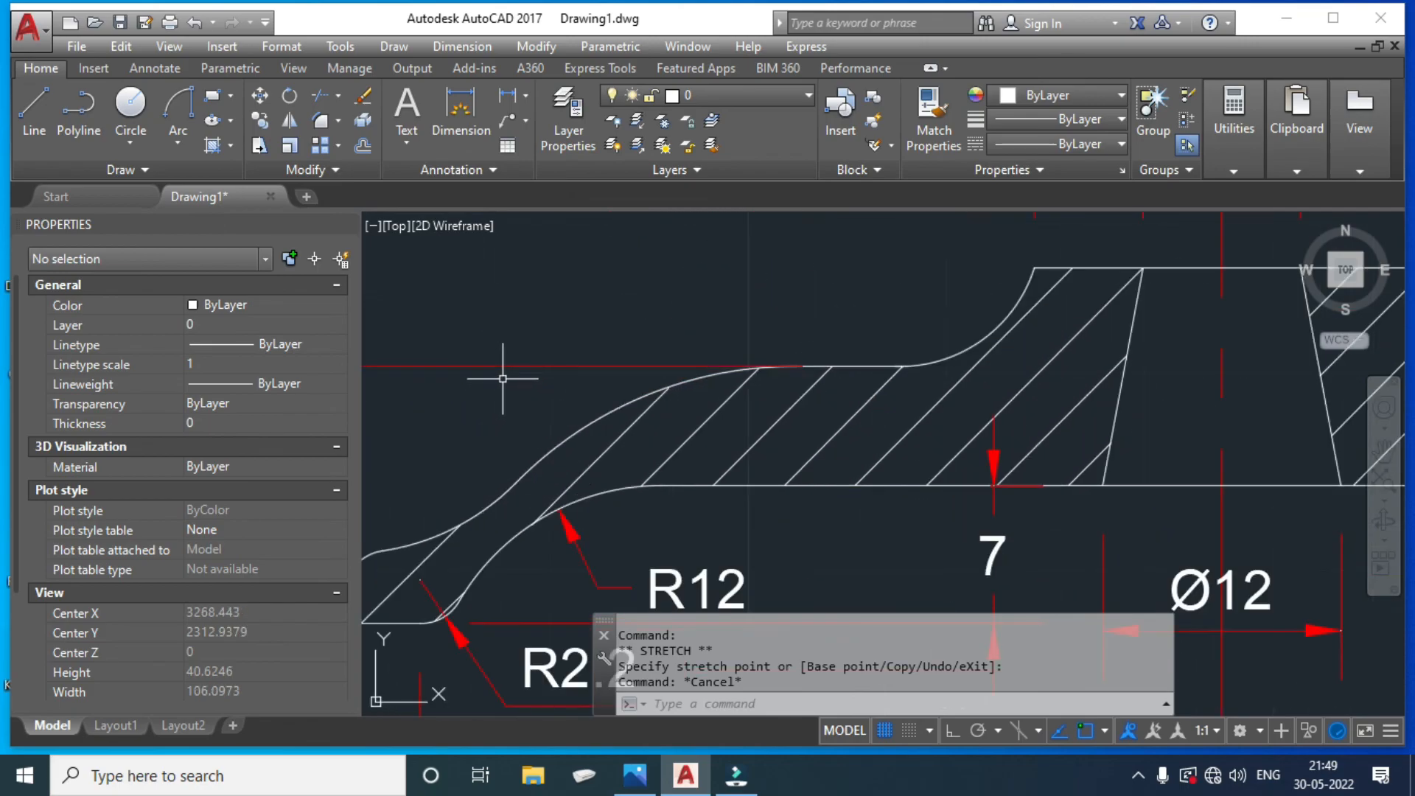
{"action": "left_click", "coordinate": [502, 378]}
{"action": "left_click", "coordinate": [479, 334]}
{"action": "left_click", "coordinate": [852, 366]}
{"action": "left_click", "coordinate": [790, 366]}
{"action": "key", "text": "Escape"}
{"action": "scroll", "coordinate": [807, 322], "scroll_direction": "down", "scroll_amount": 4}
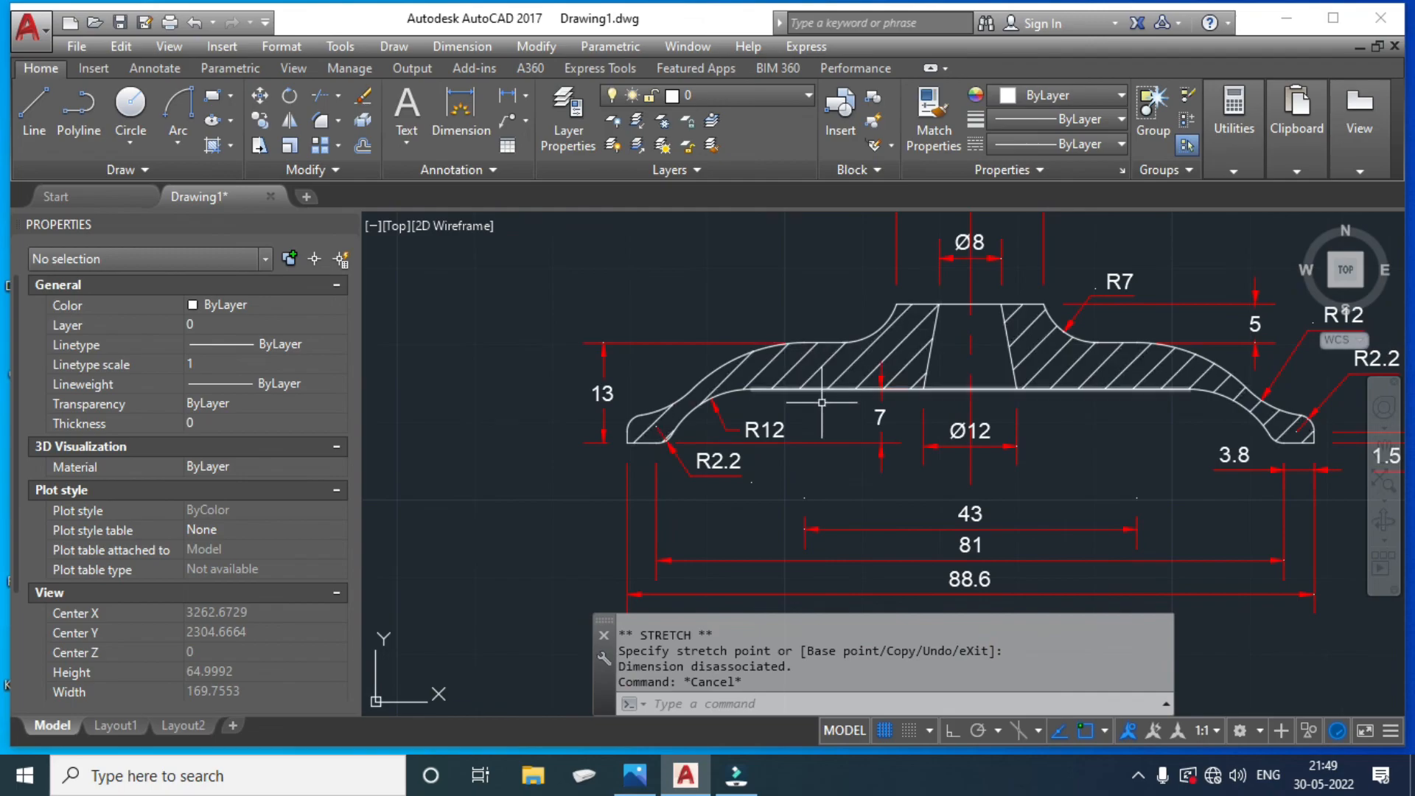
Draw a rectangular frame around the whole dimensioned flywheel section, starting above and to the left of it.
{"action": "middle_click_drag", "start_coordinate": [837, 442], "coordinate": [819, 405]}
{"action": "middle_click_drag", "start_coordinate": [949, 432], "coordinate": [865, 441]}
{"action": "scroll", "coordinate": [1000, 427], "scroll_direction": "down", "scroll_amount": 3}
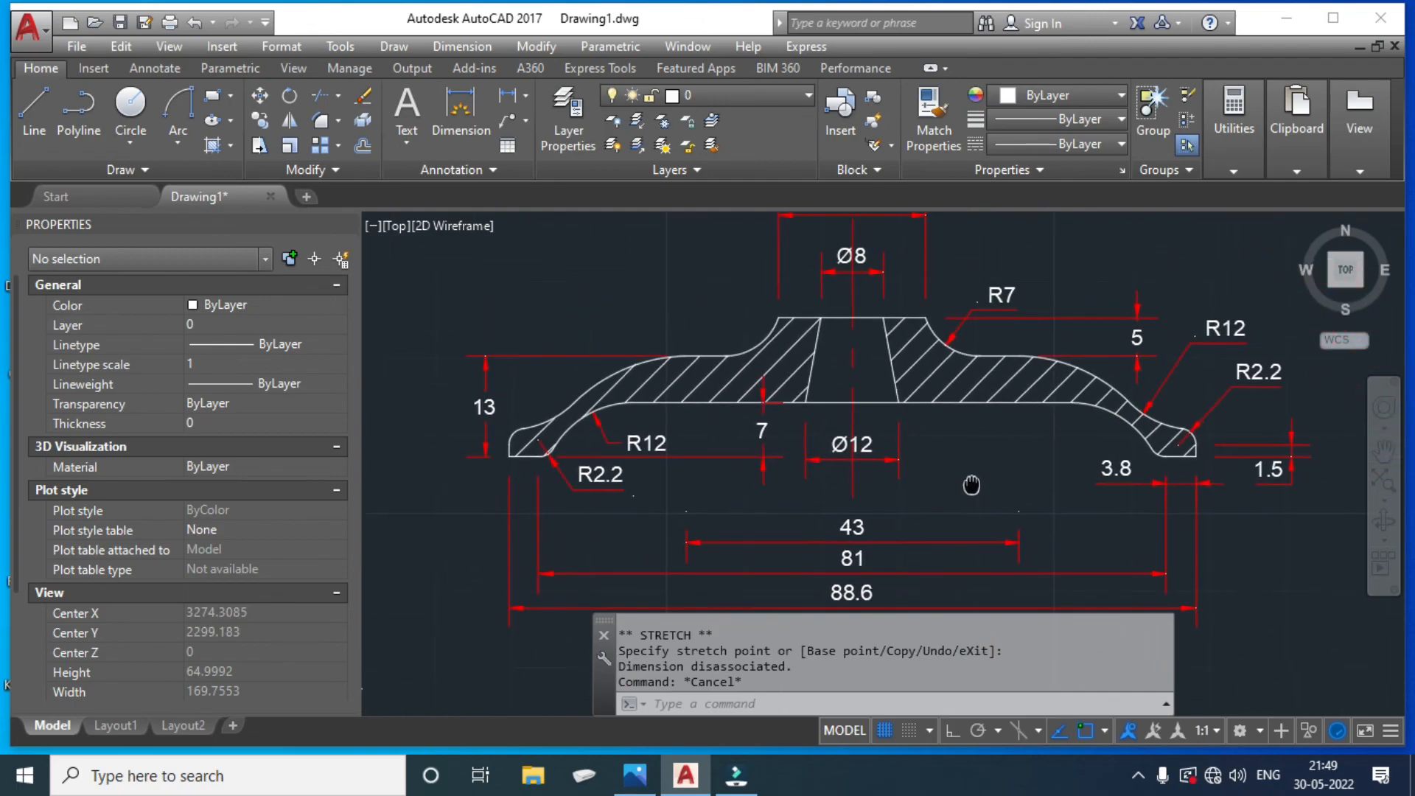
{"action": "middle_click_drag", "start_coordinate": [995, 454], "coordinate": [975, 466]}
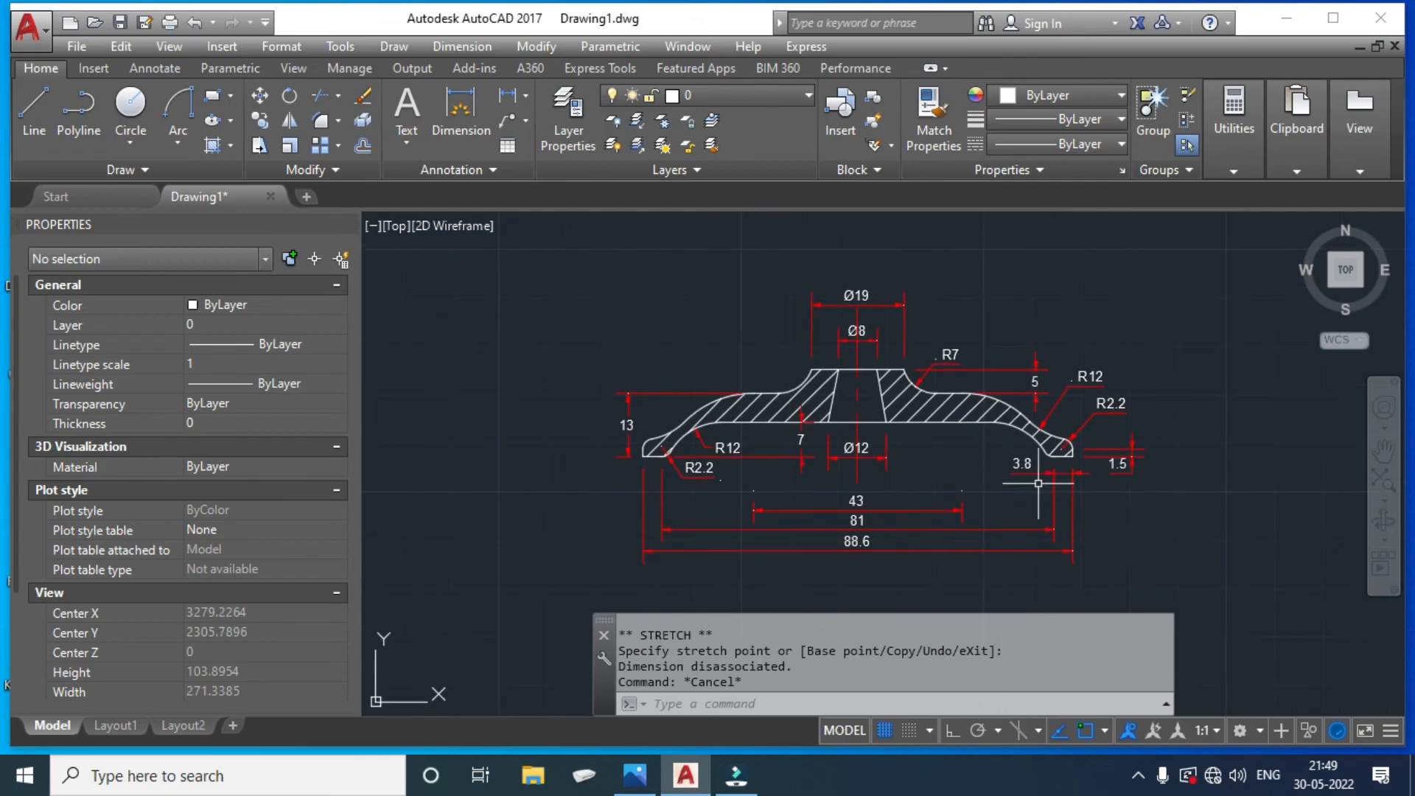
{"action": "type", "text": "r"}
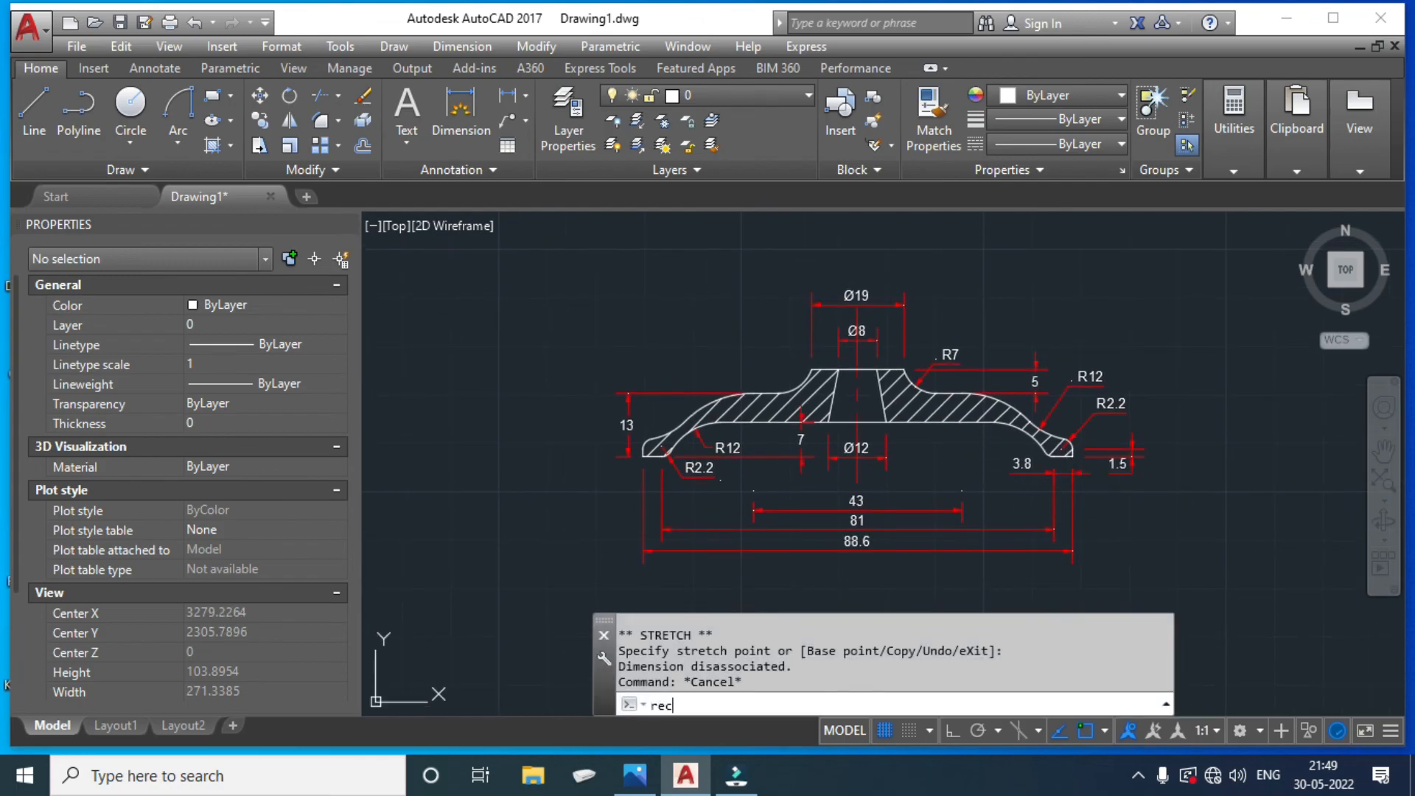
{"action": "type", "text": "ec"}
{"action": "key", "text": "Return"}
{"action": "left_click", "coordinate": [577, 265]}
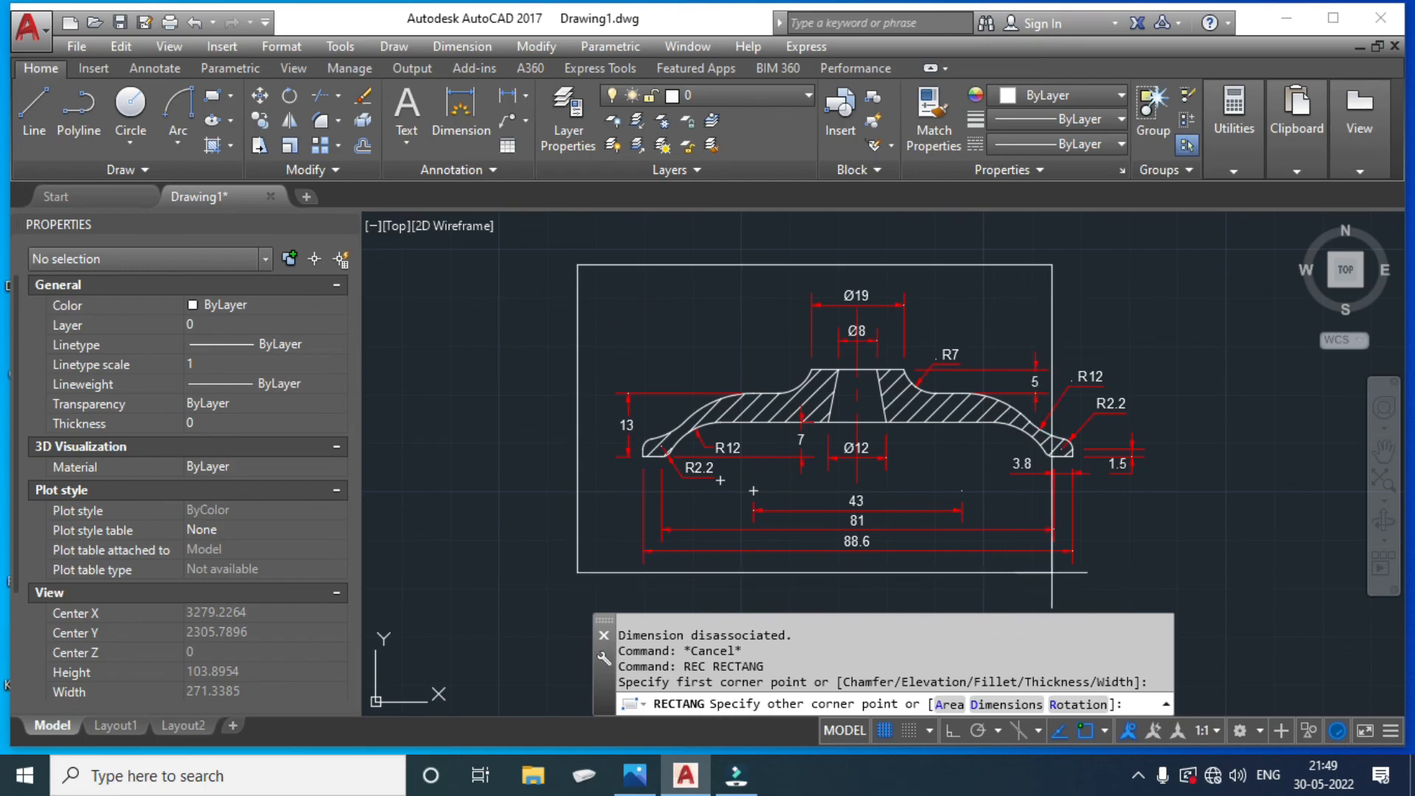